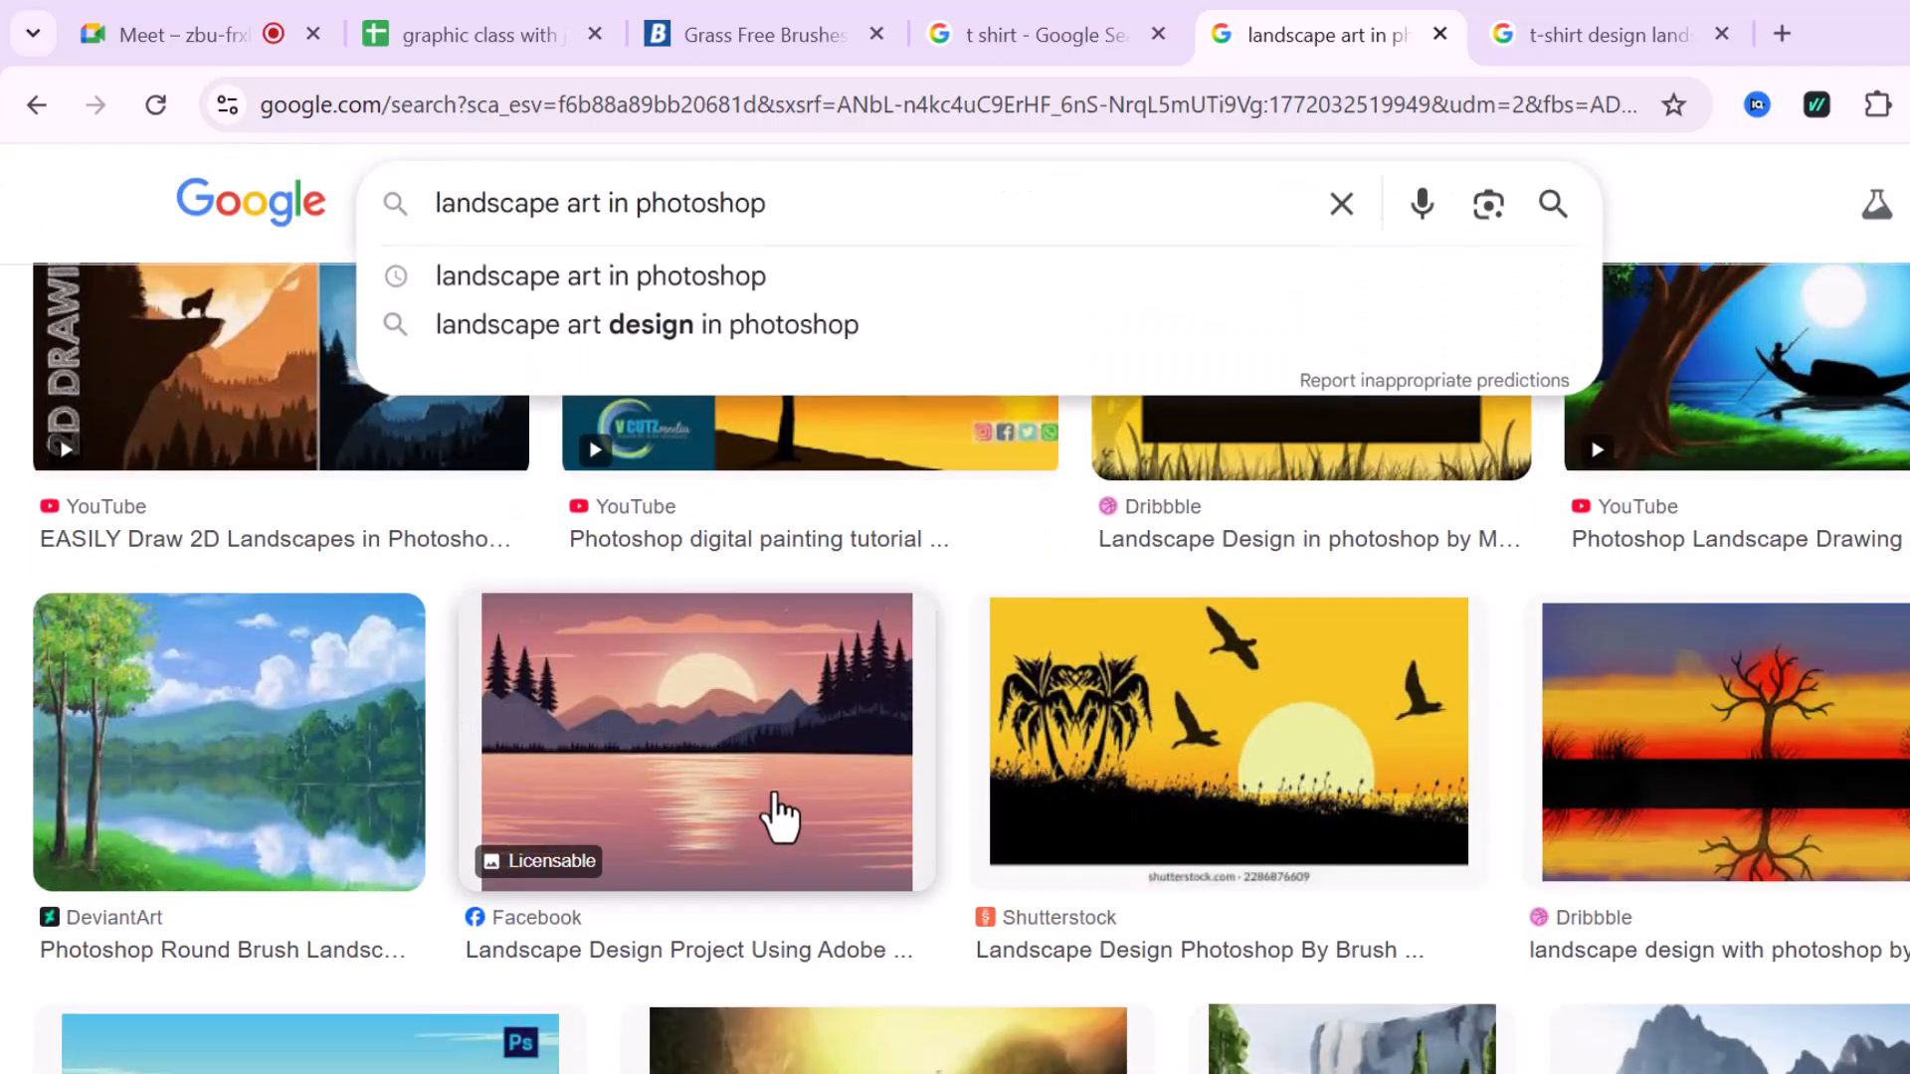
- Find the orange sunset landscape with palm trees and flying birds in the image results and copy the image
{"action": "scroll", "coordinate": [1164, 881], "scroll_direction": "up", "scroll_amount": 2}
{"action": "scroll", "coordinate": [1250, 733], "scroll_direction": "down", "scroll_amount": 2}
{"action": "left_click", "coordinate": [1249, 733]}
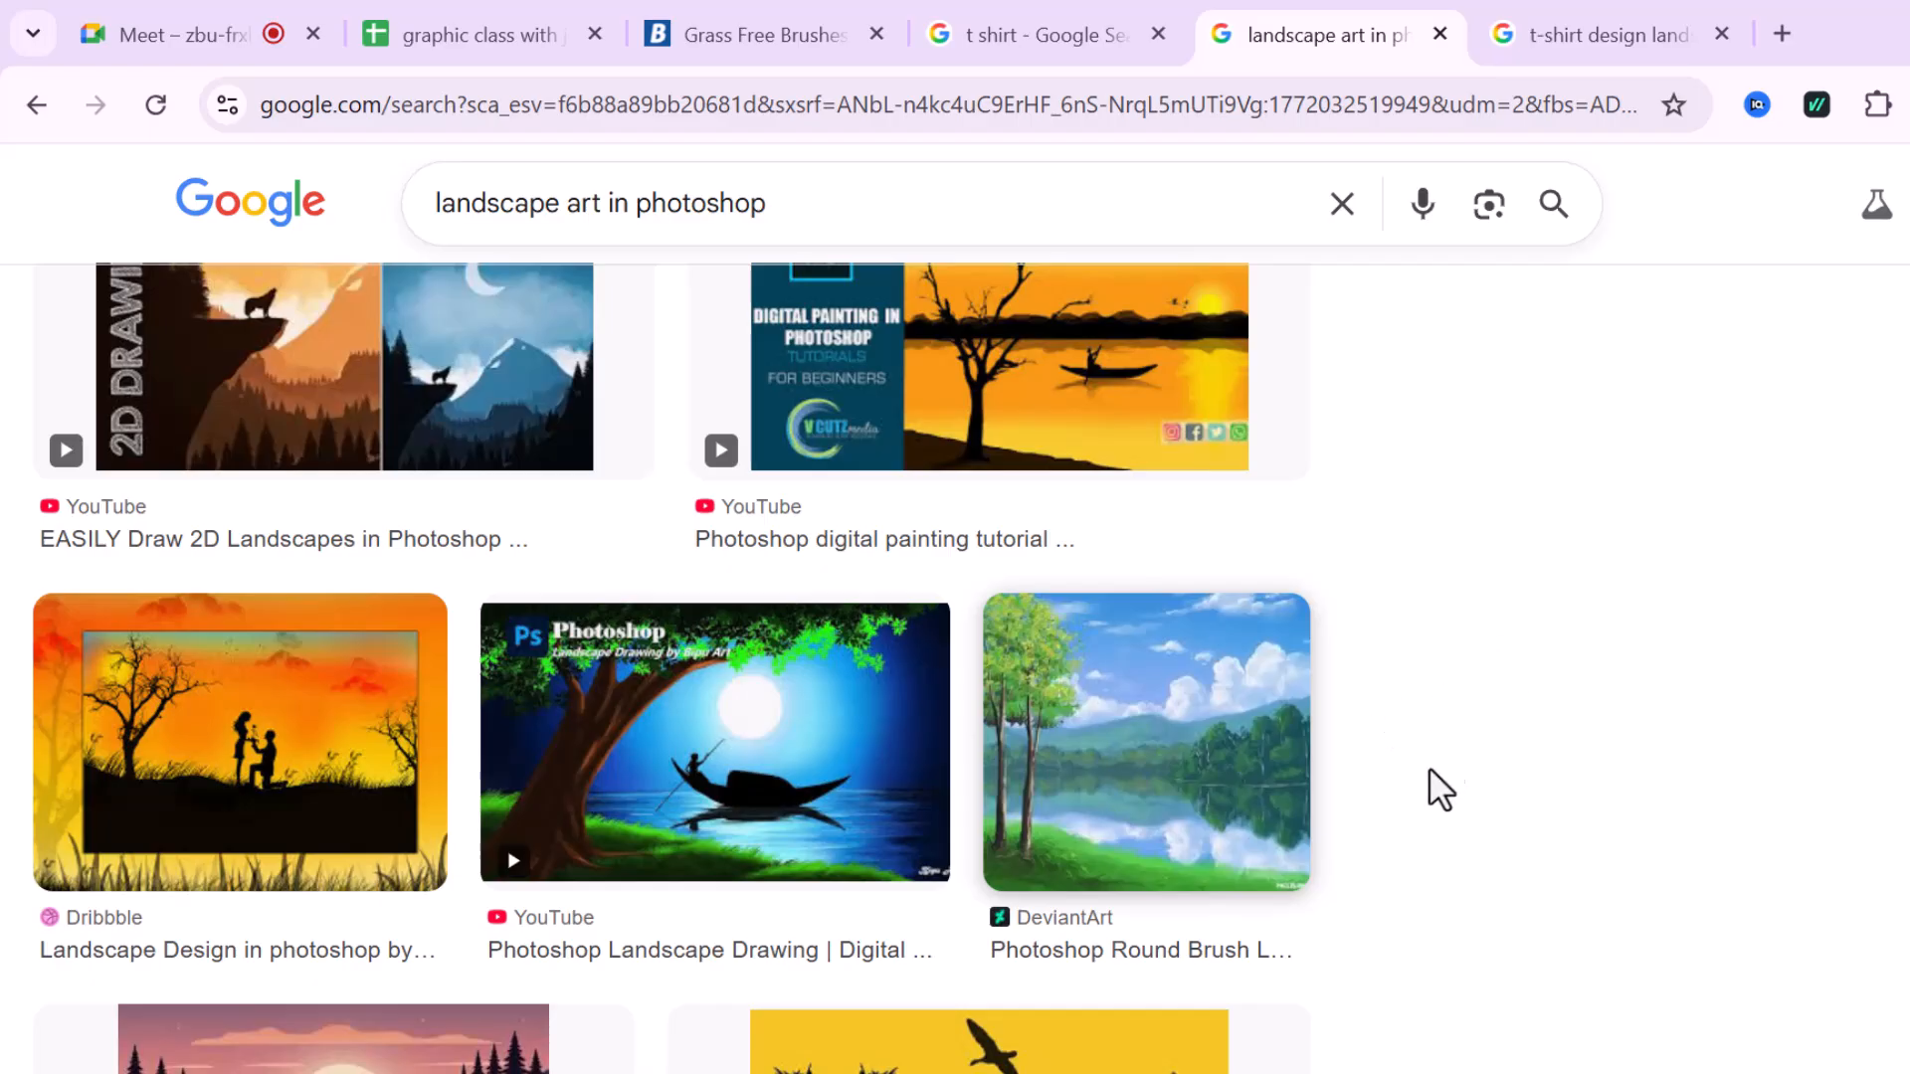
{"action": "scroll", "coordinate": [1391, 816], "scroll_direction": "down", "scroll_amount": 2}
{"action": "scroll", "coordinate": [1627, 863], "scroll_direction": "down", "scroll_amount": 2}
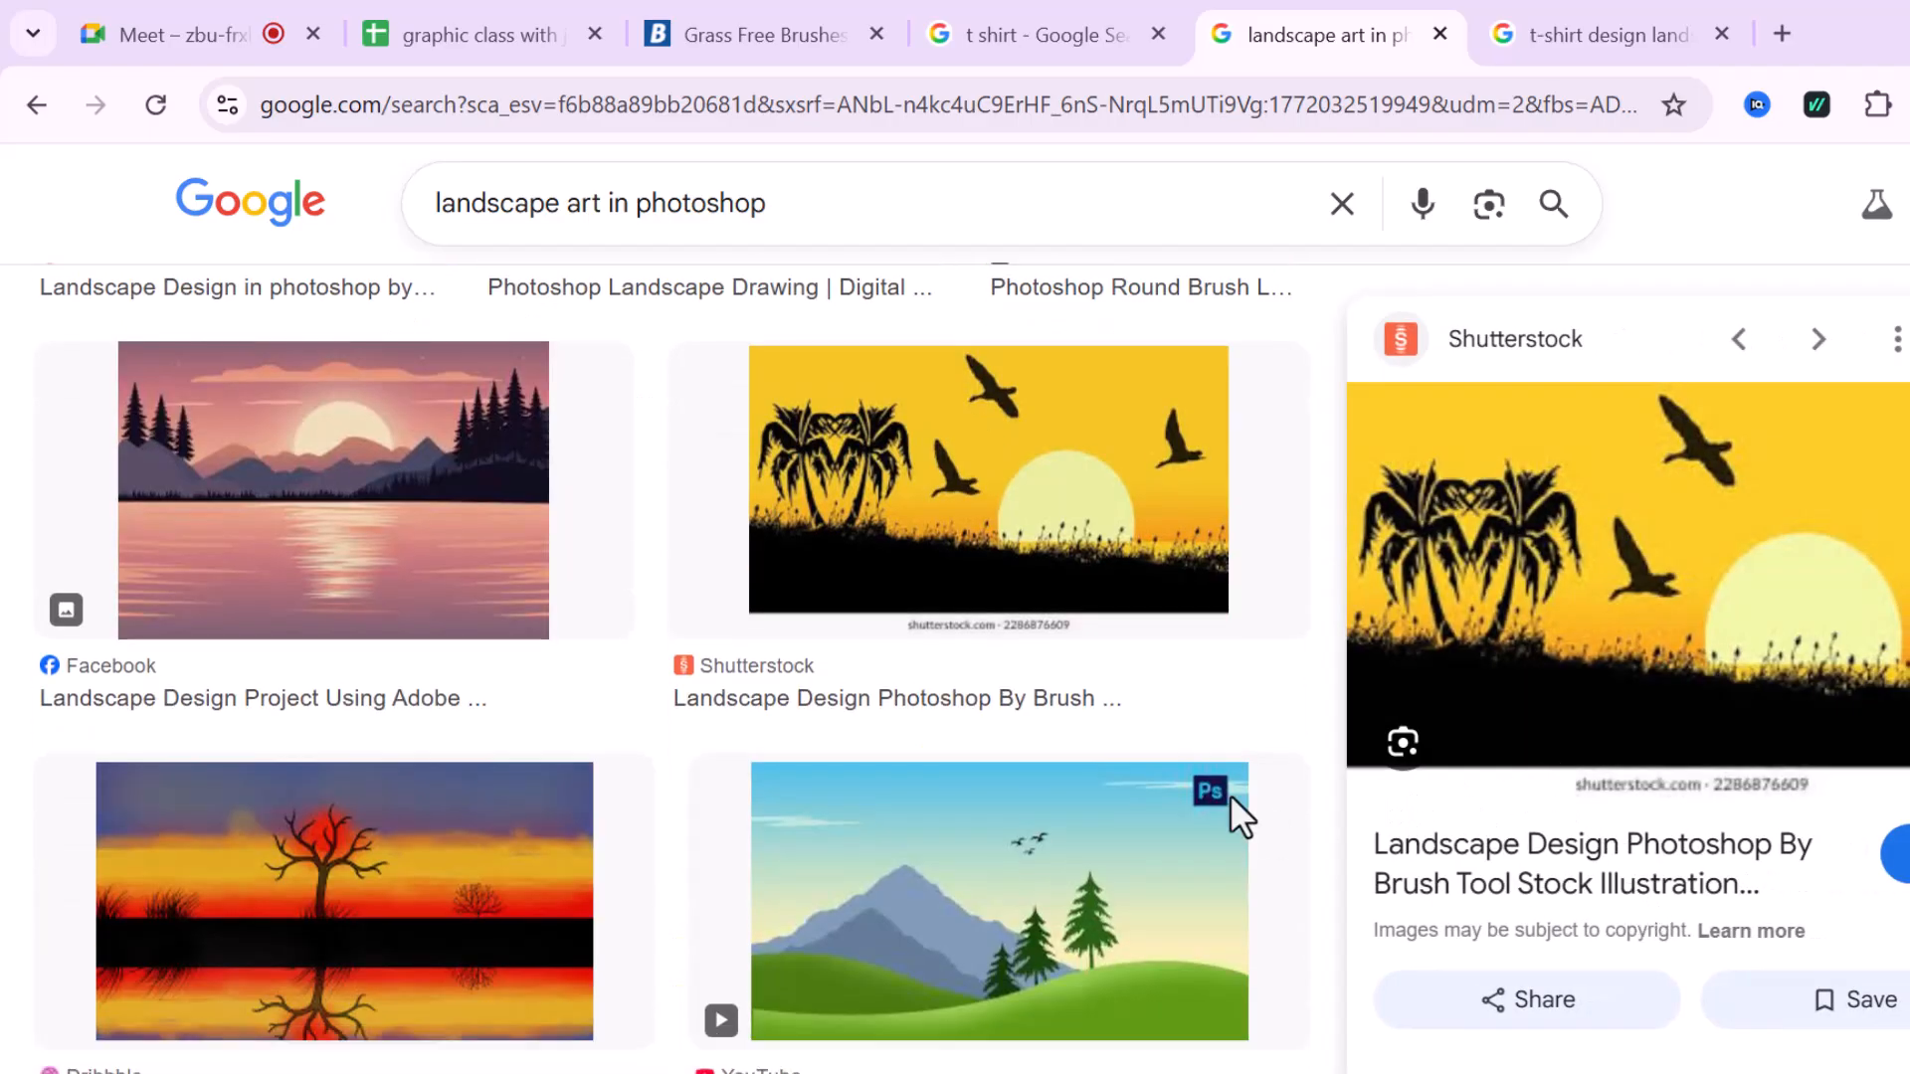
{"action": "scroll", "coordinate": [1771, 697], "scroll_direction": "down", "scroll_amount": 3}
{"action": "right_click", "coordinate": [1631, 480]}
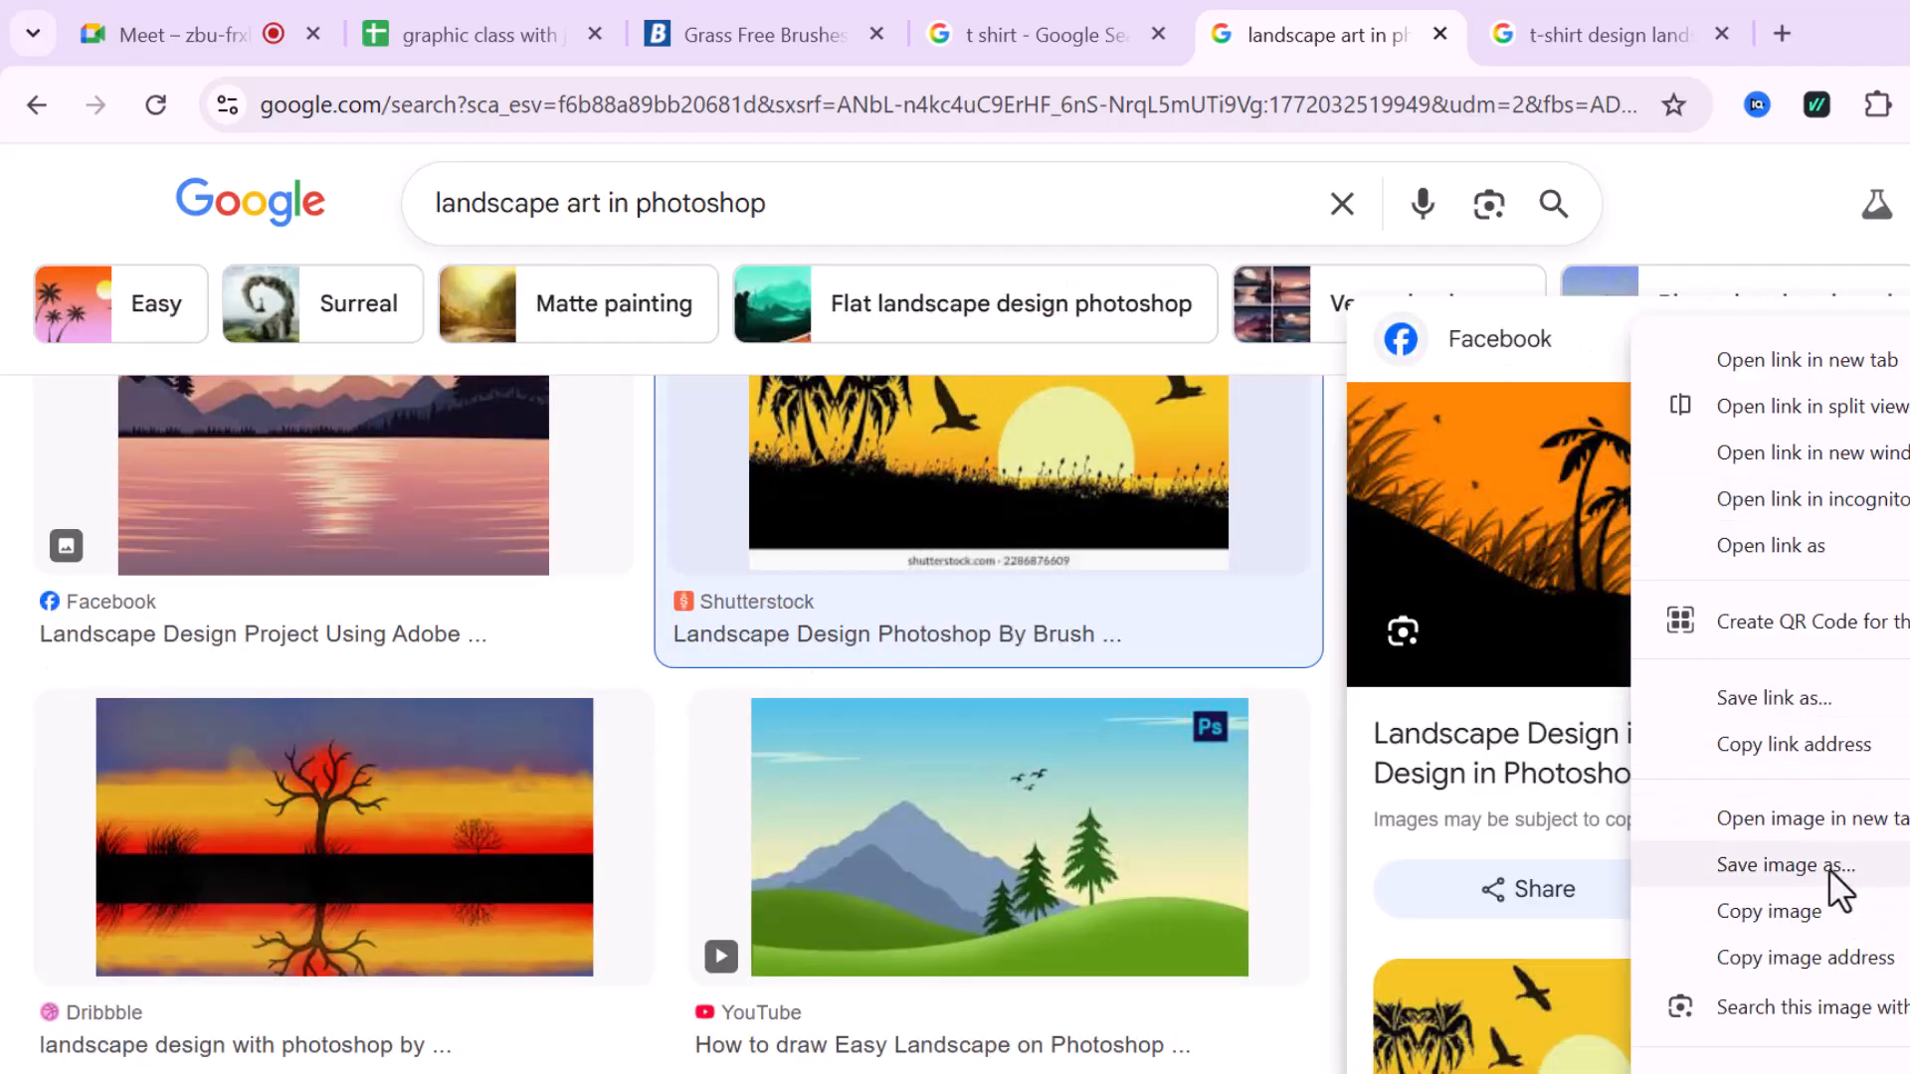
{"action": "left_click", "coordinate": [1845, 925]}
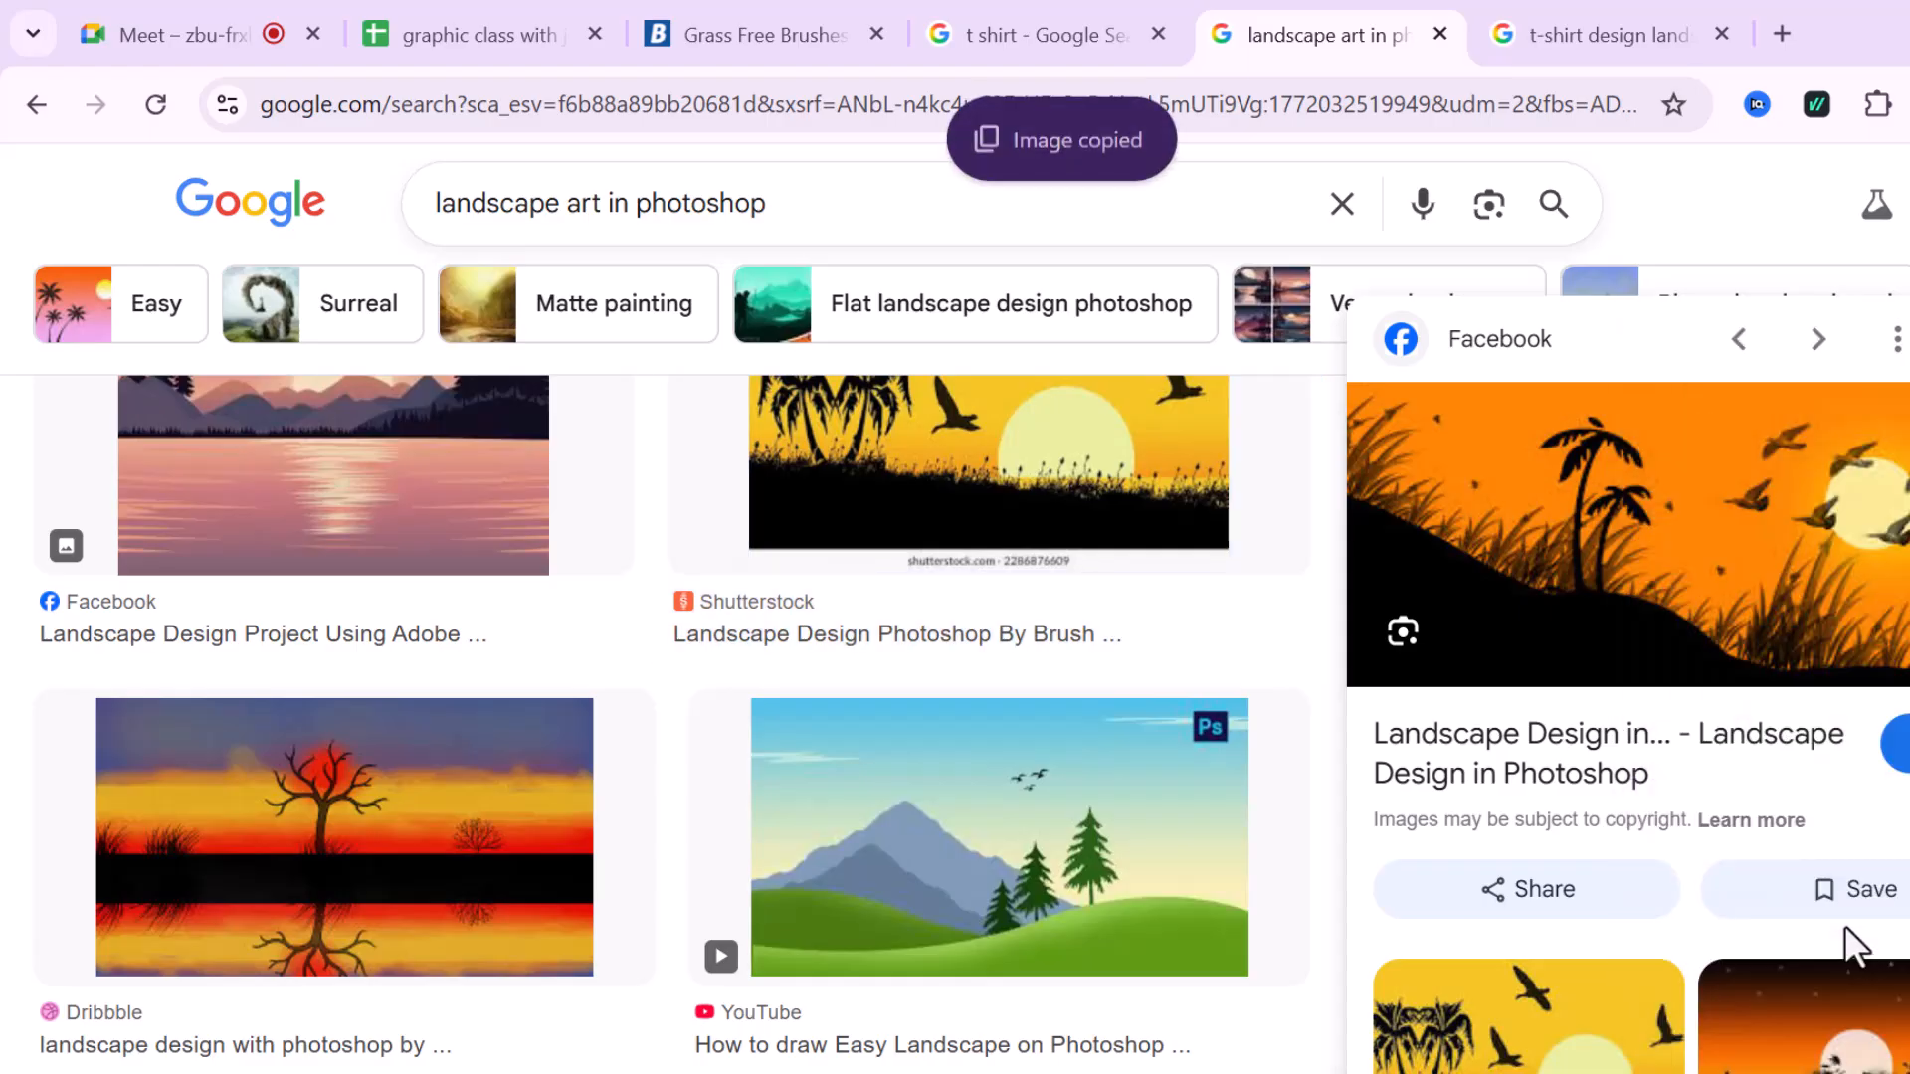
- Switch to Photoshop and paste the copied landscape as a reference in the canvas's upper-right corner, with a new empty layer above it
{"action": "key", "text": "alt+Tab"}
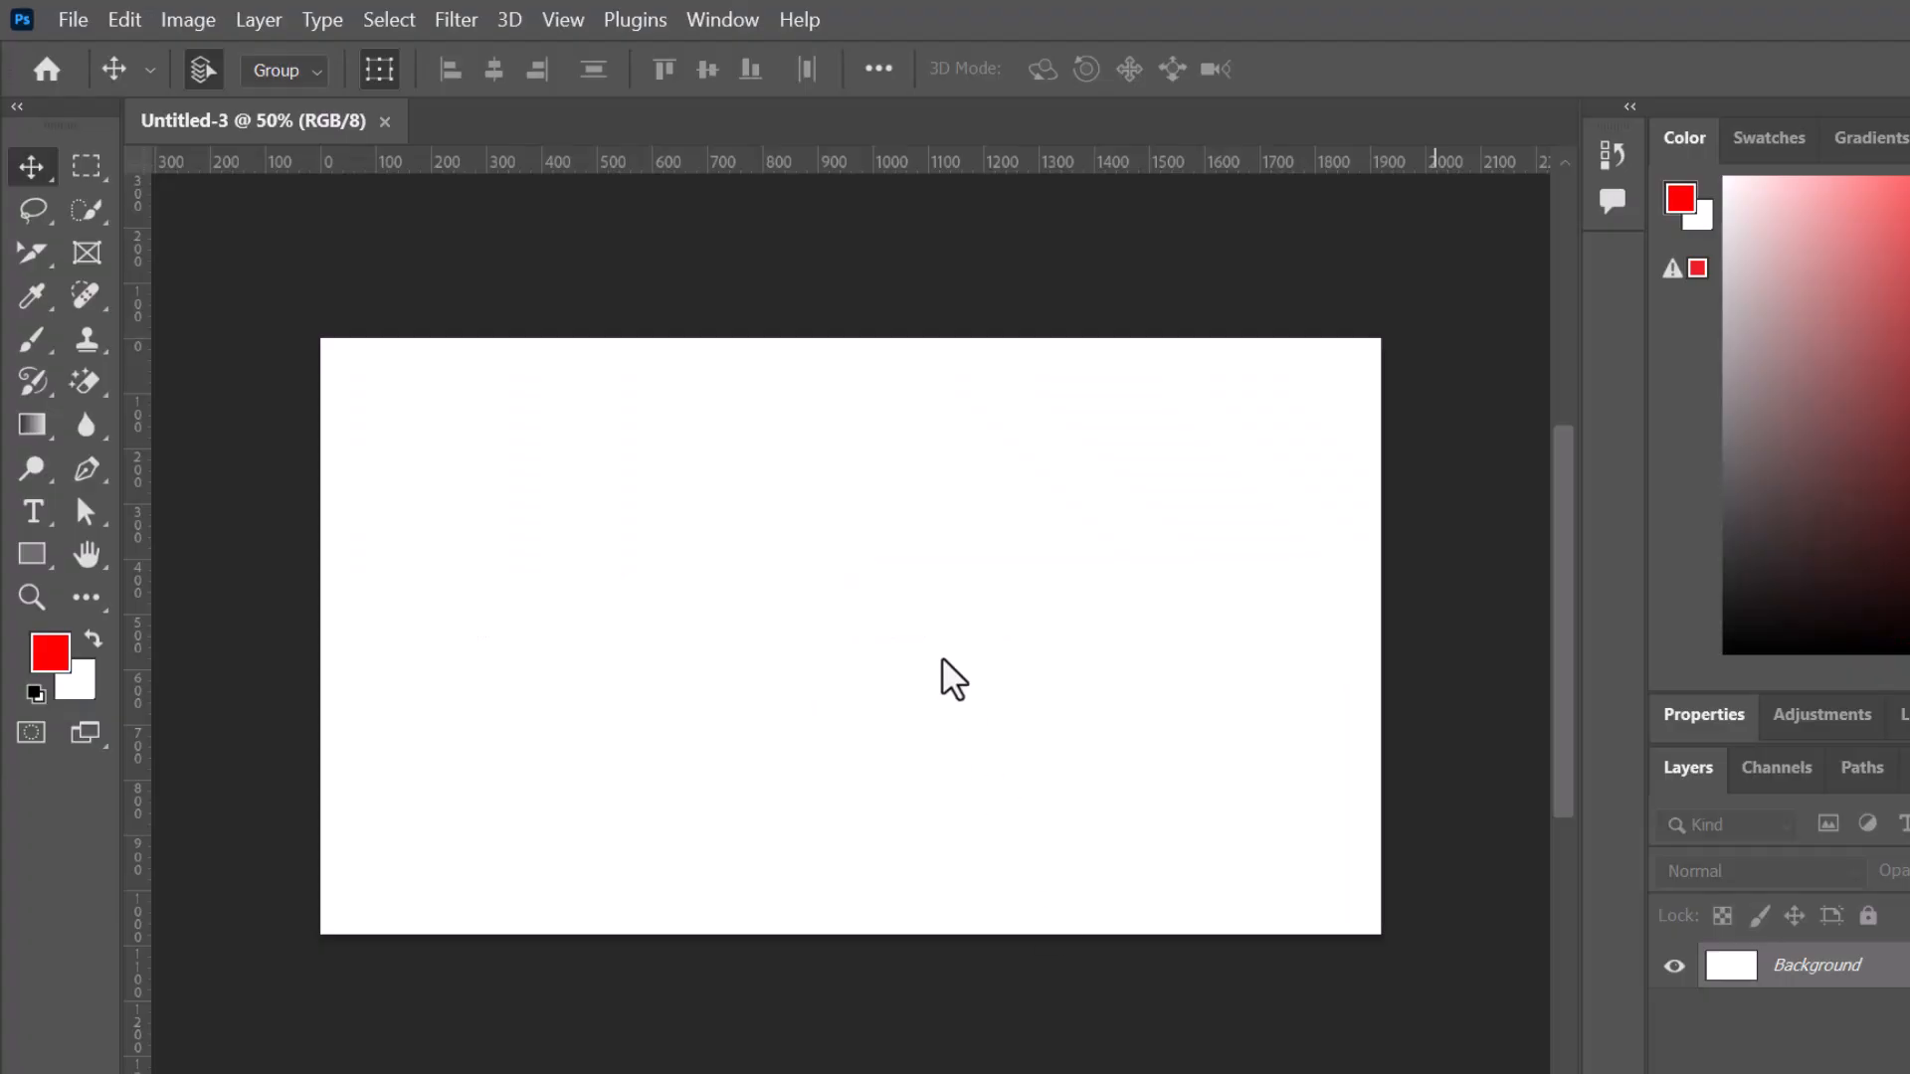
{"action": "key", "text": "ctrl+v"}
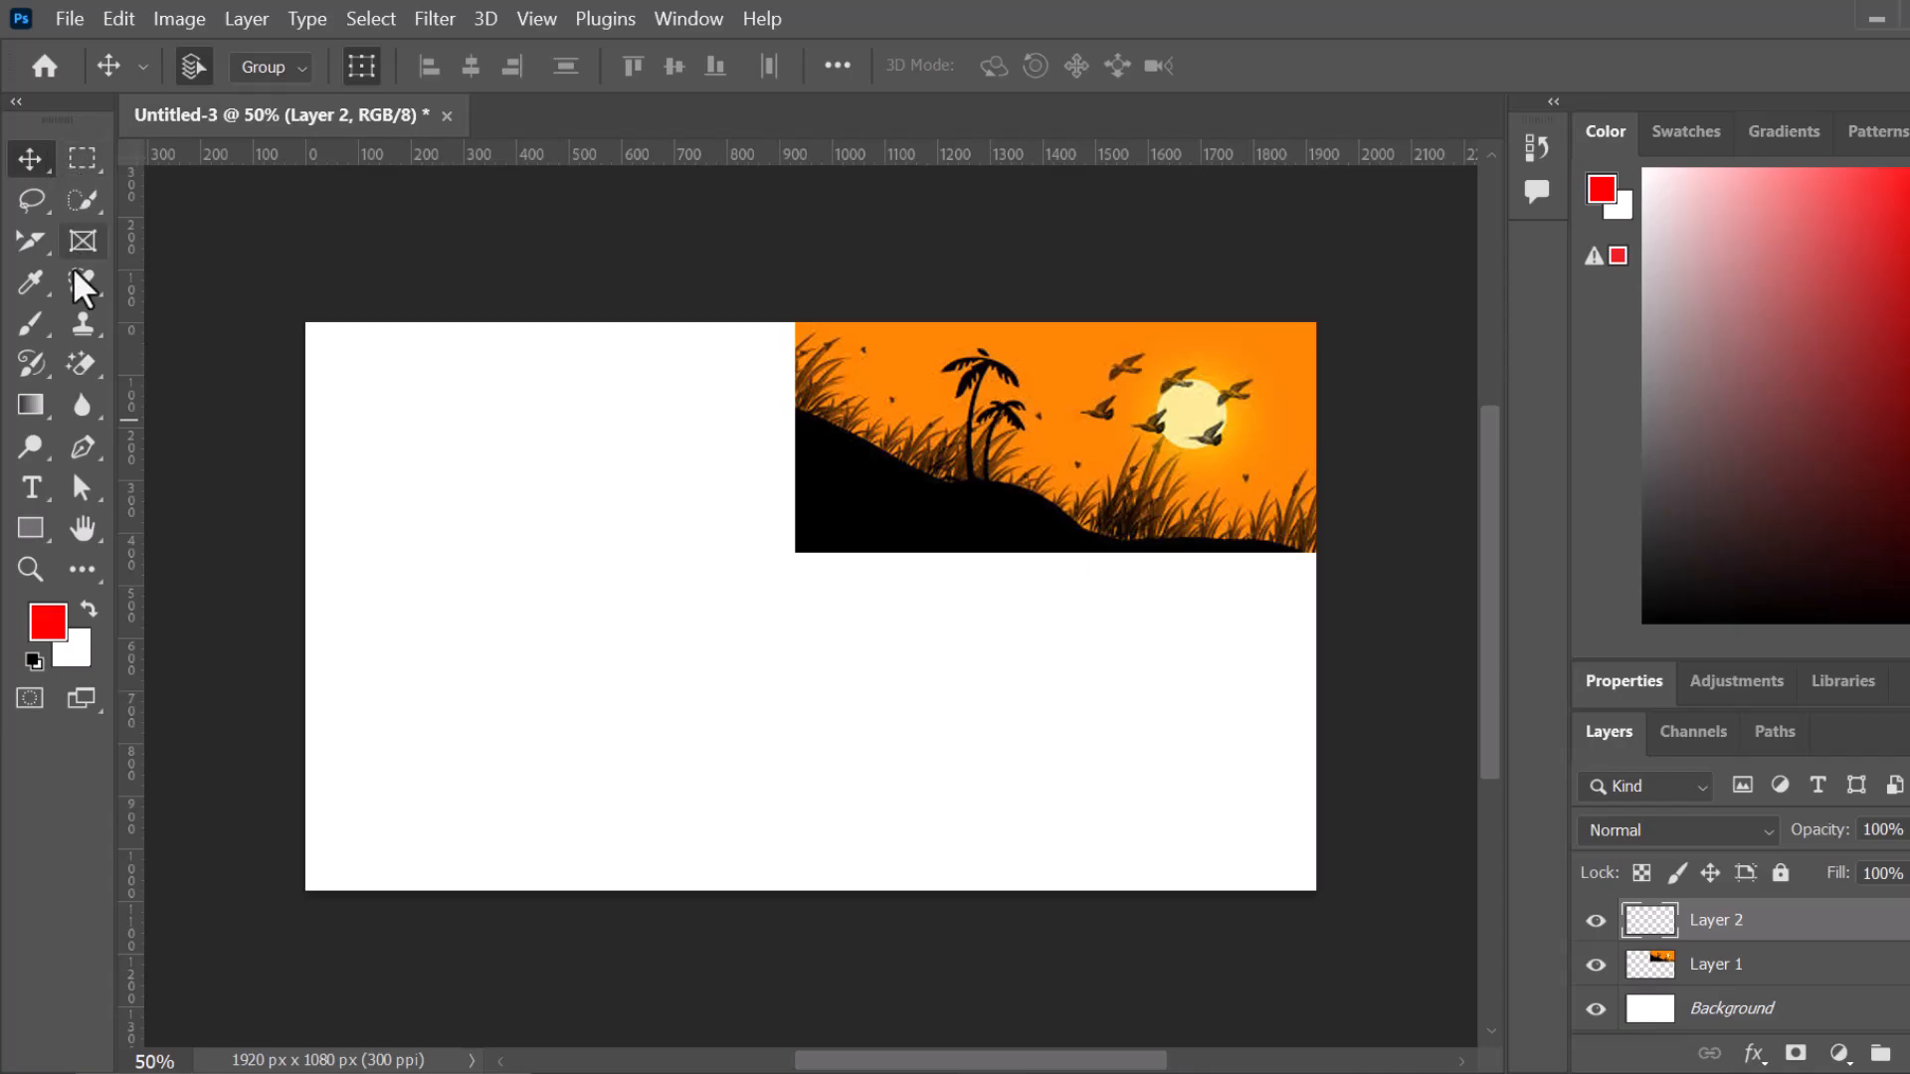
- On Layer 2, outline a sloping hill with the Lasso tool across the lower part of the canvas down to its bottom edge
{"action": "left_click", "coordinate": [32, 200]}
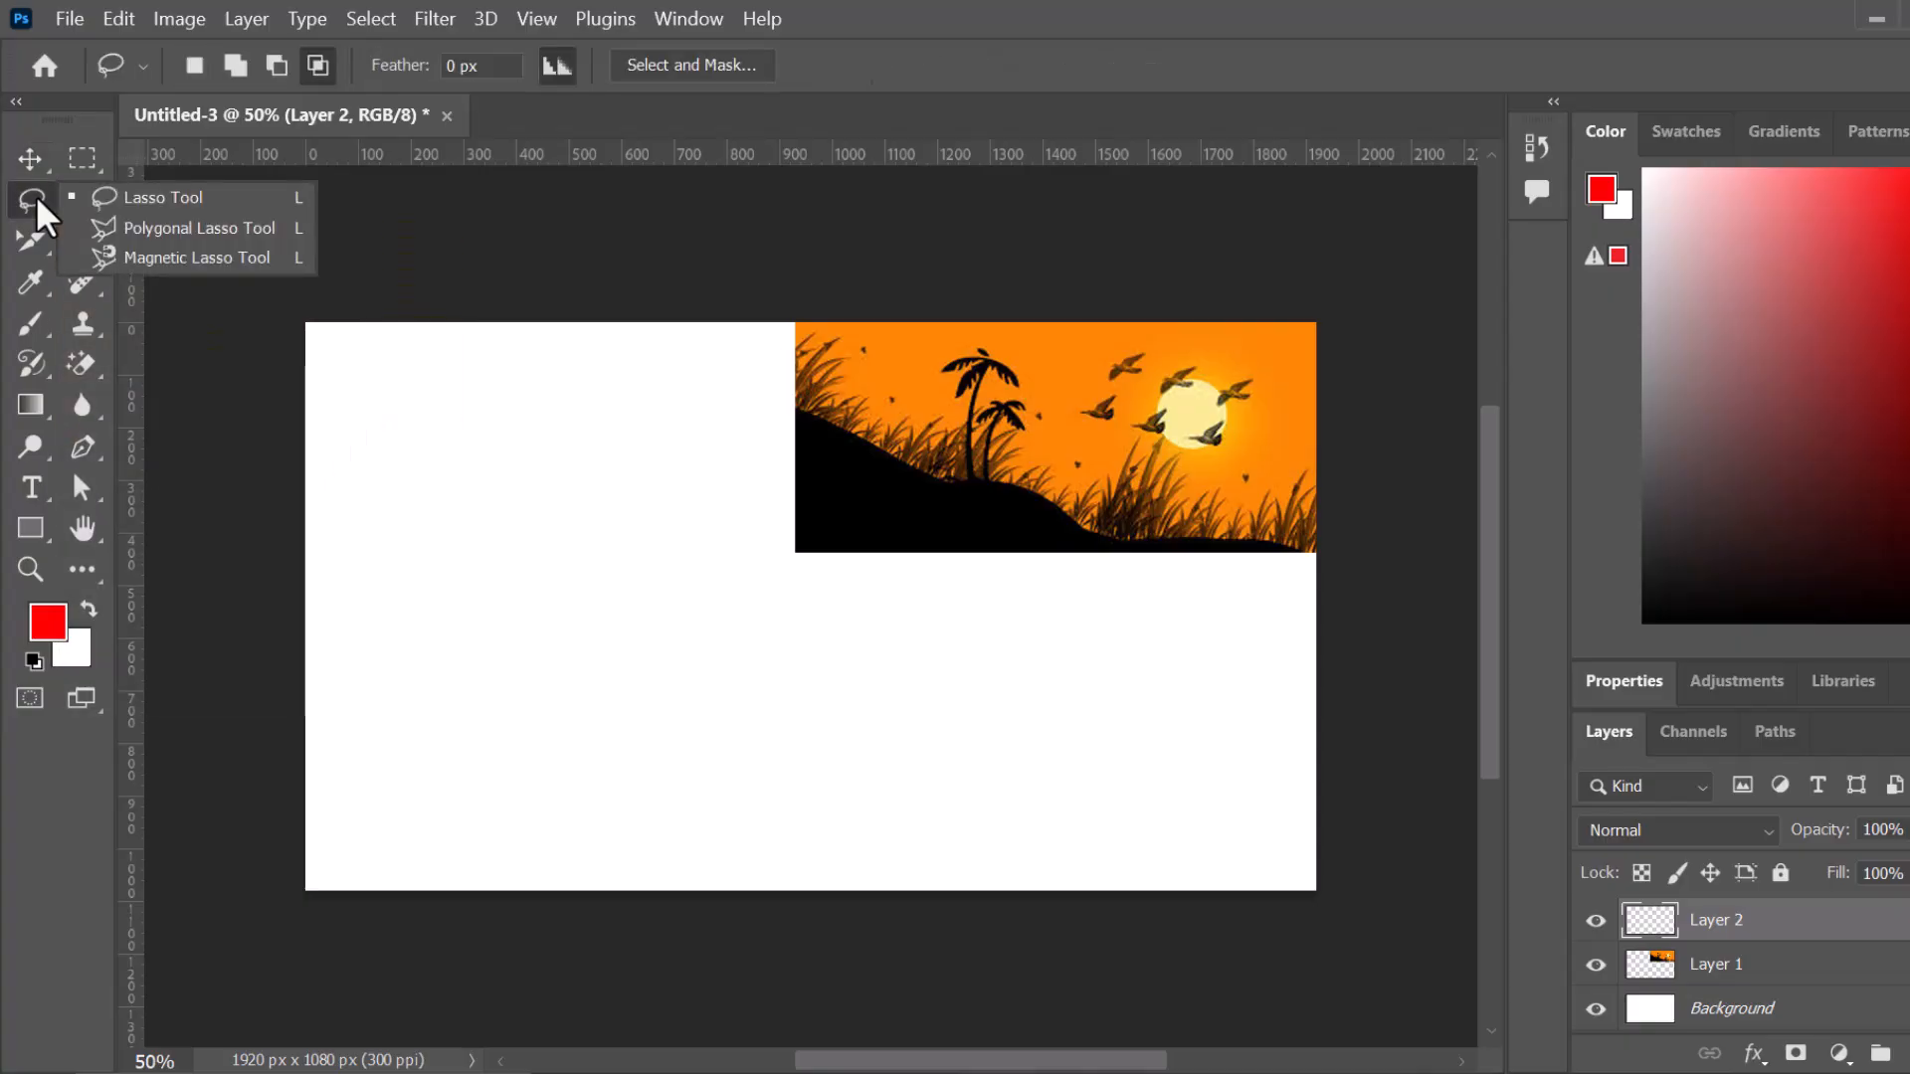
{"action": "left_click", "coordinate": [99, 199]}
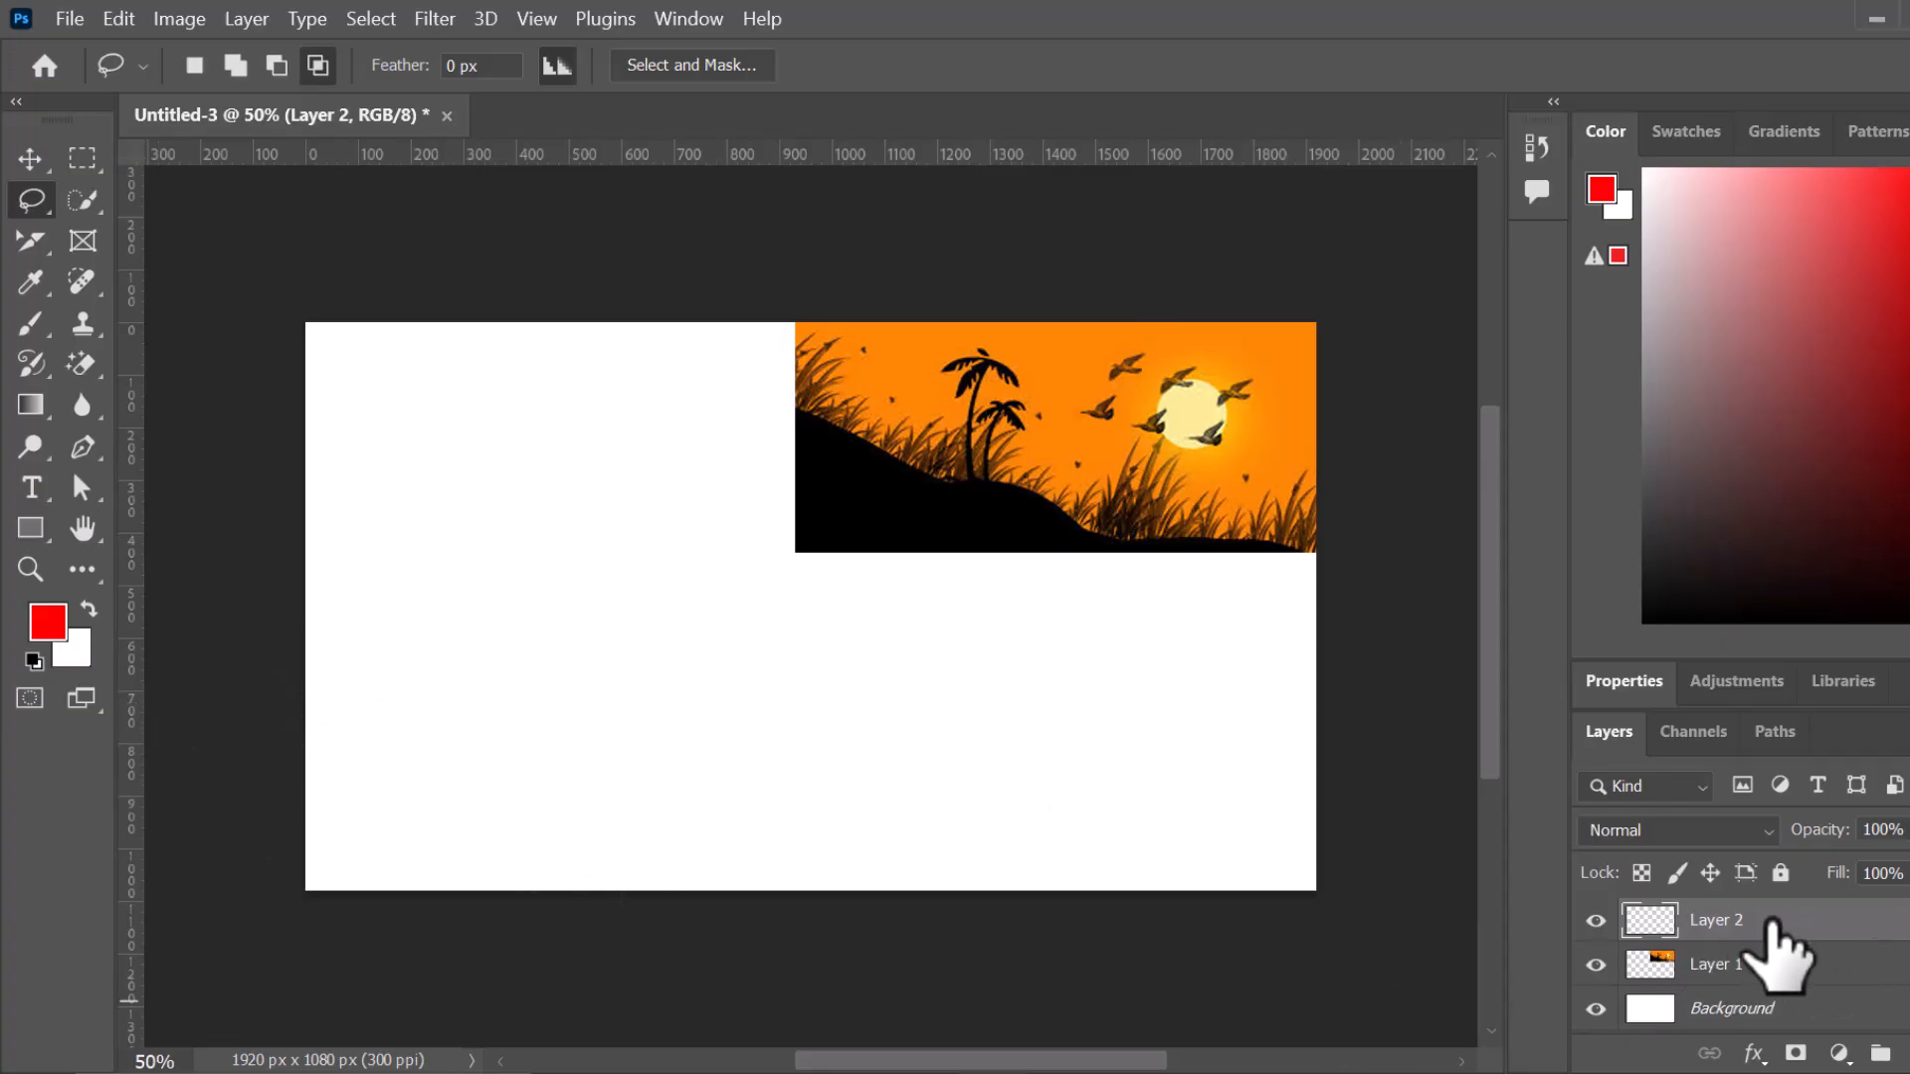
{"action": "mouse_move", "coordinate": [299, 595]}
{"action": "left_mouse_down"}
{"action": "mouse_move", "coordinate": [457, 694]}
{"action": "mouse_move", "coordinate": [695, 752]}
{"action": "mouse_move", "coordinate": [1338, 779]}
{"action": "mouse_move", "coordinate": [1356, 870]}
{"action": "mouse_move", "coordinate": [1320, 938]}
{"action": "mouse_move", "coordinate": [249, 996]}
{"action": "mouse_move", "coordinate": [177, 876]}
{"action": "mouse_move", "coordinate": [156, 741]}
{"action": "mouse_move", "coordinate": [188, 447]}
{"action": "left_mouse_up"}
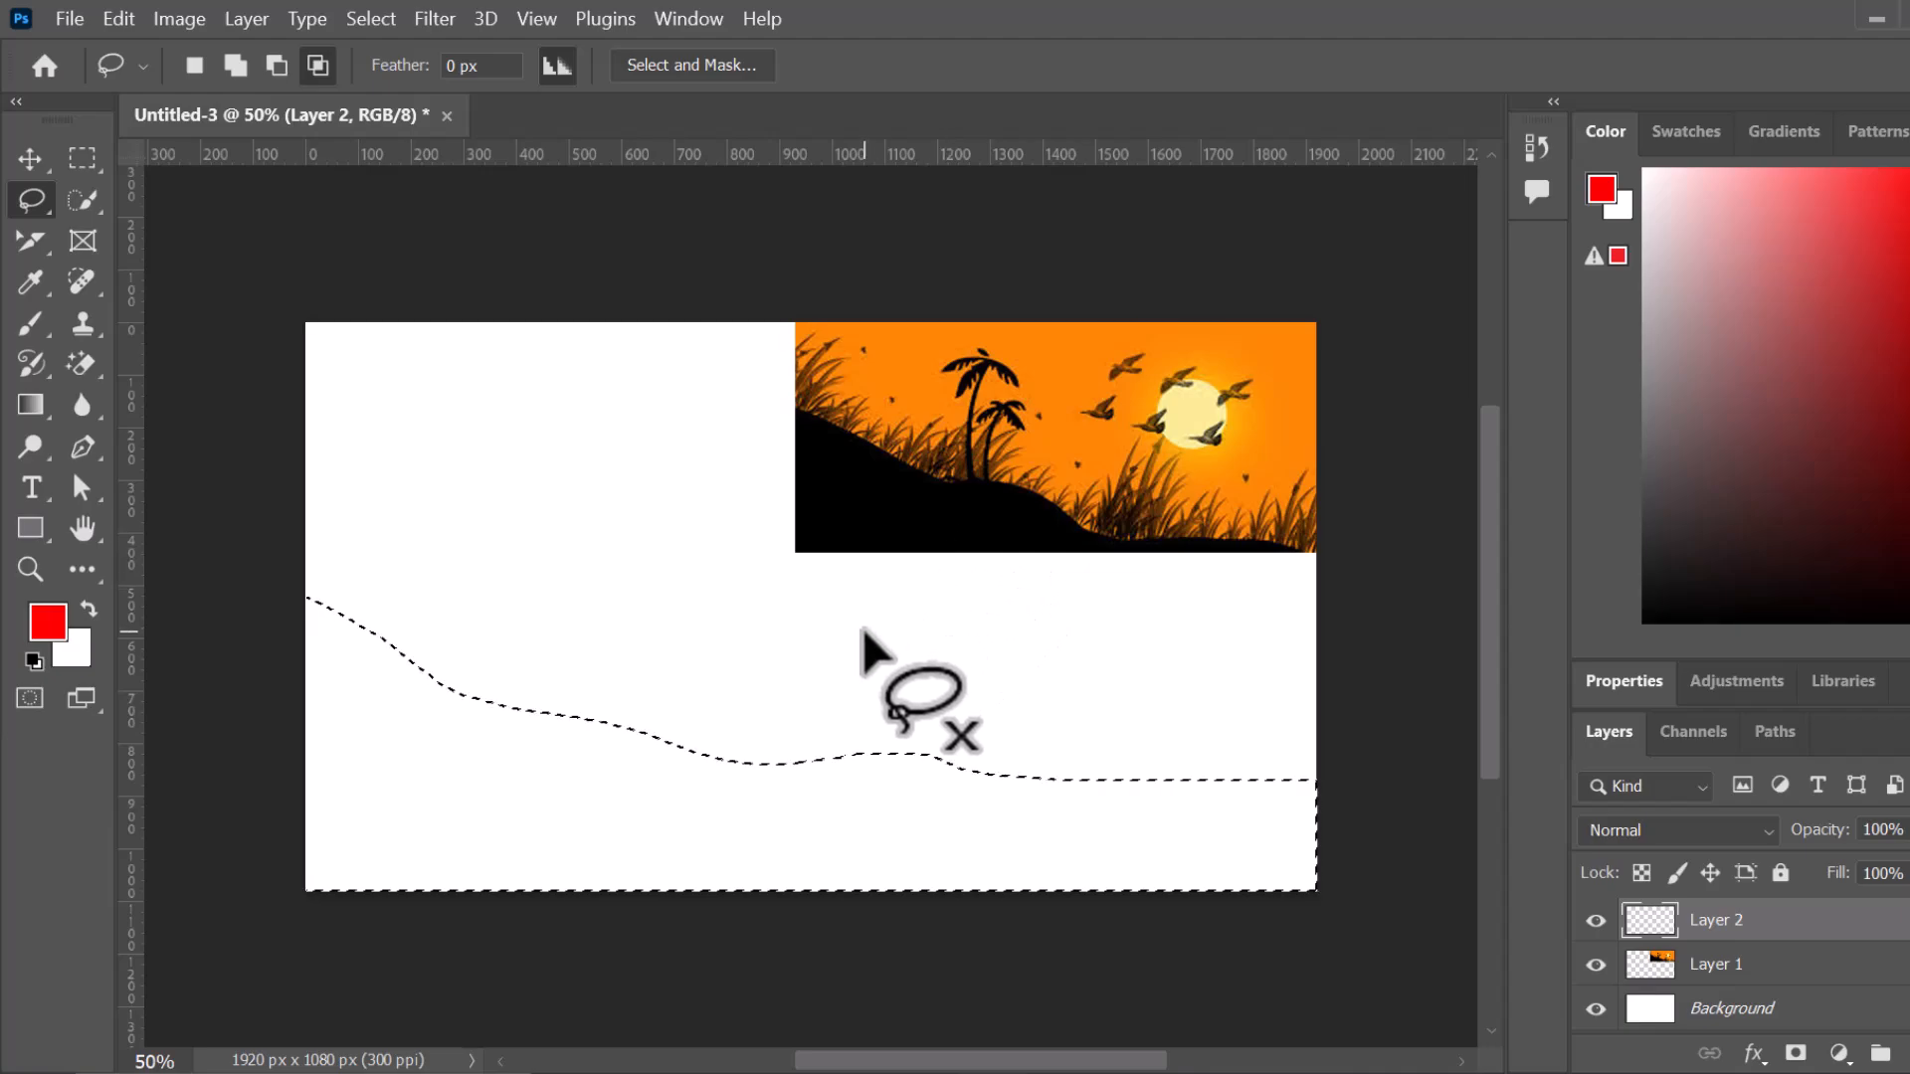
- Fill the hill selection on Layer 2 with black as the foreground color, and deselect everything
{"action": "left_click", "coordinate": [36, 167]}
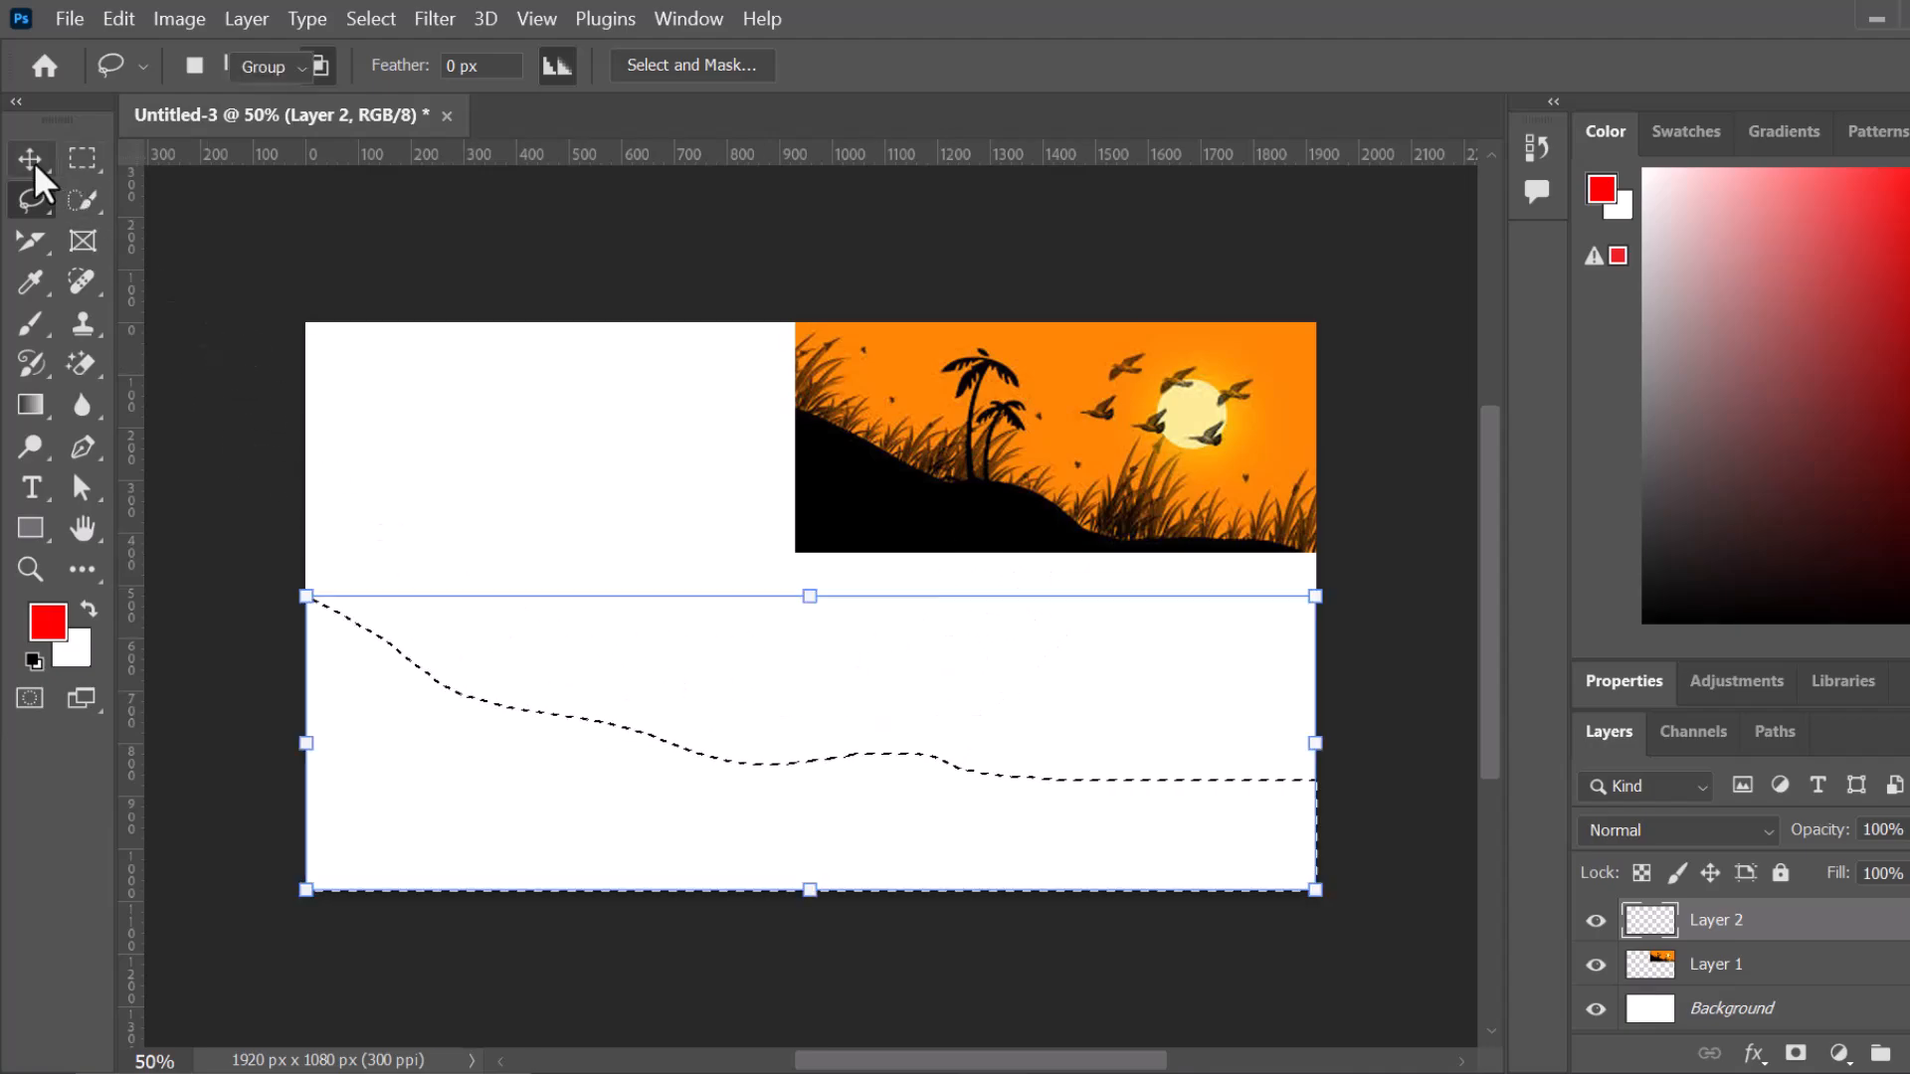
{"action": "left_click", "coordinate": [47, 623]}
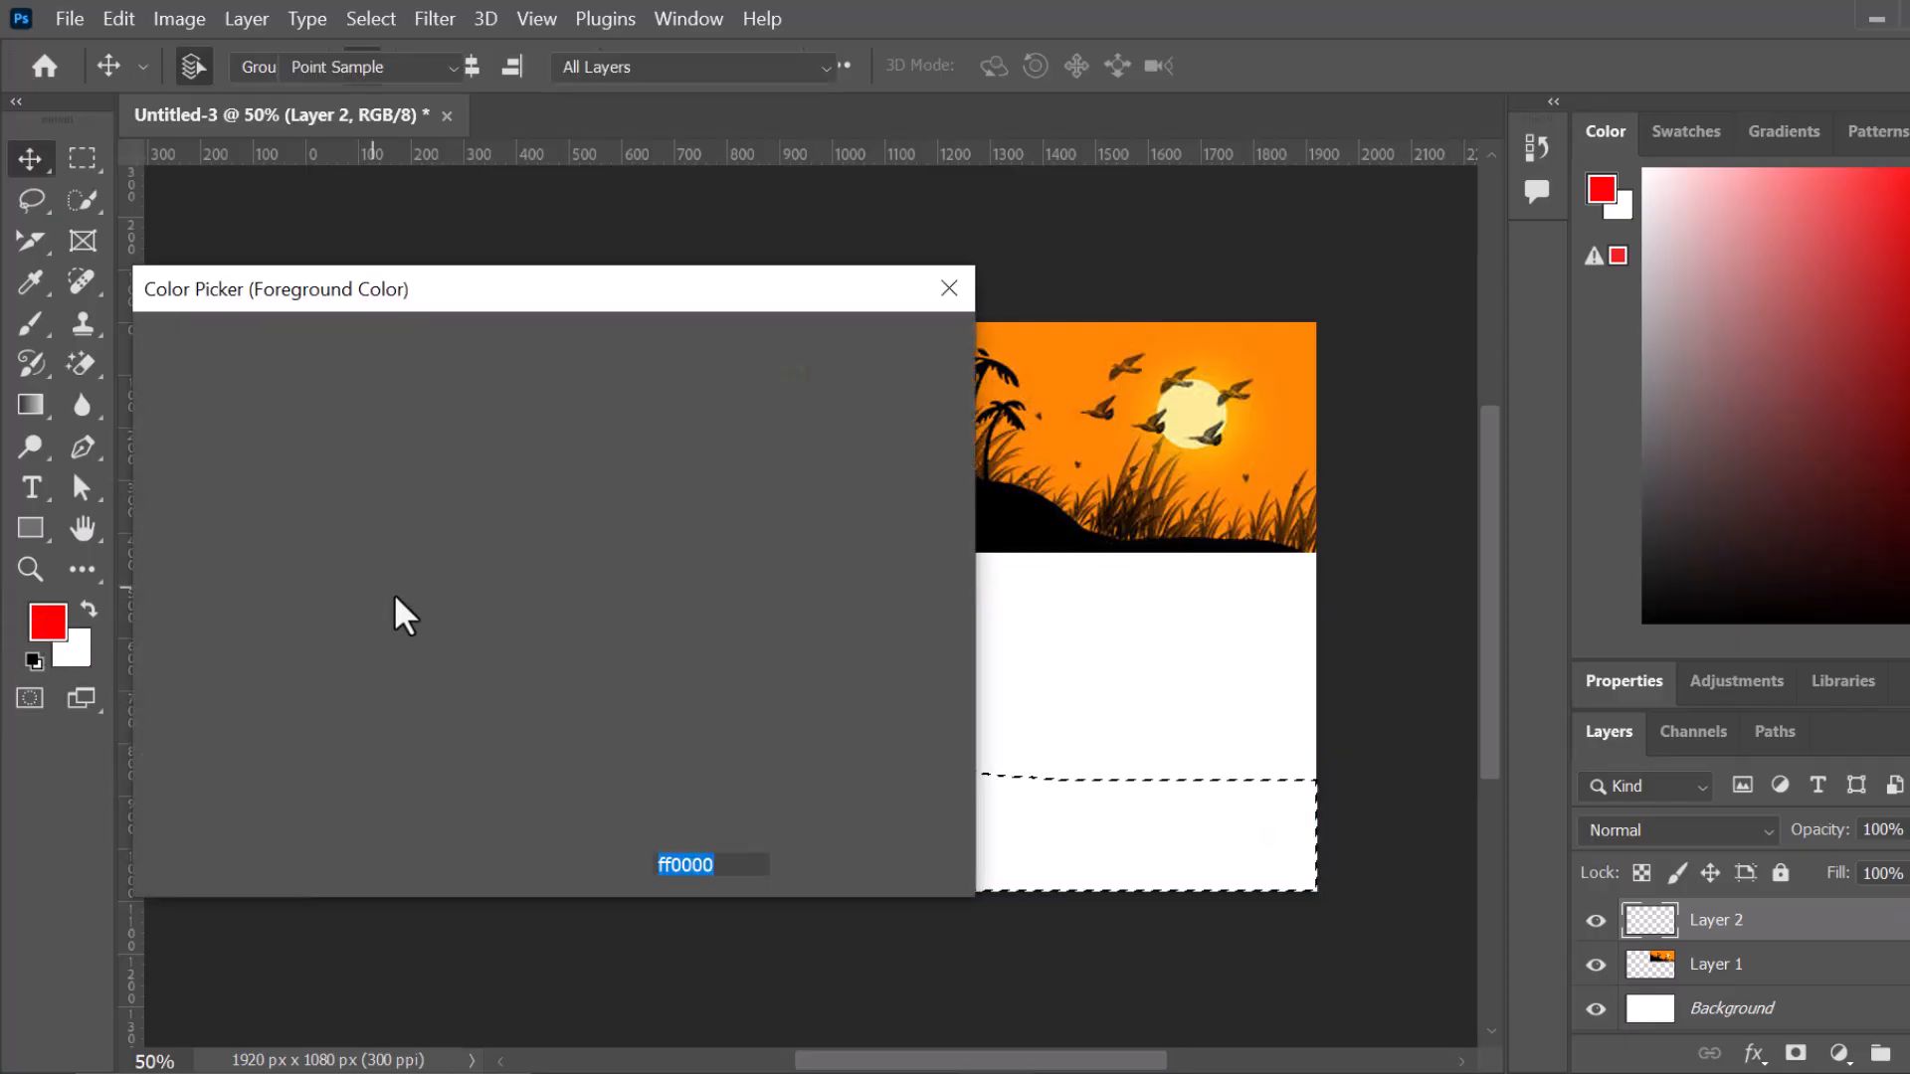
{"action": "left_click_drag", "start_coordinate": [590, 698], "coordinate": [585, 720]}
{"action": "left_click", "coordinate": [418, 762]}
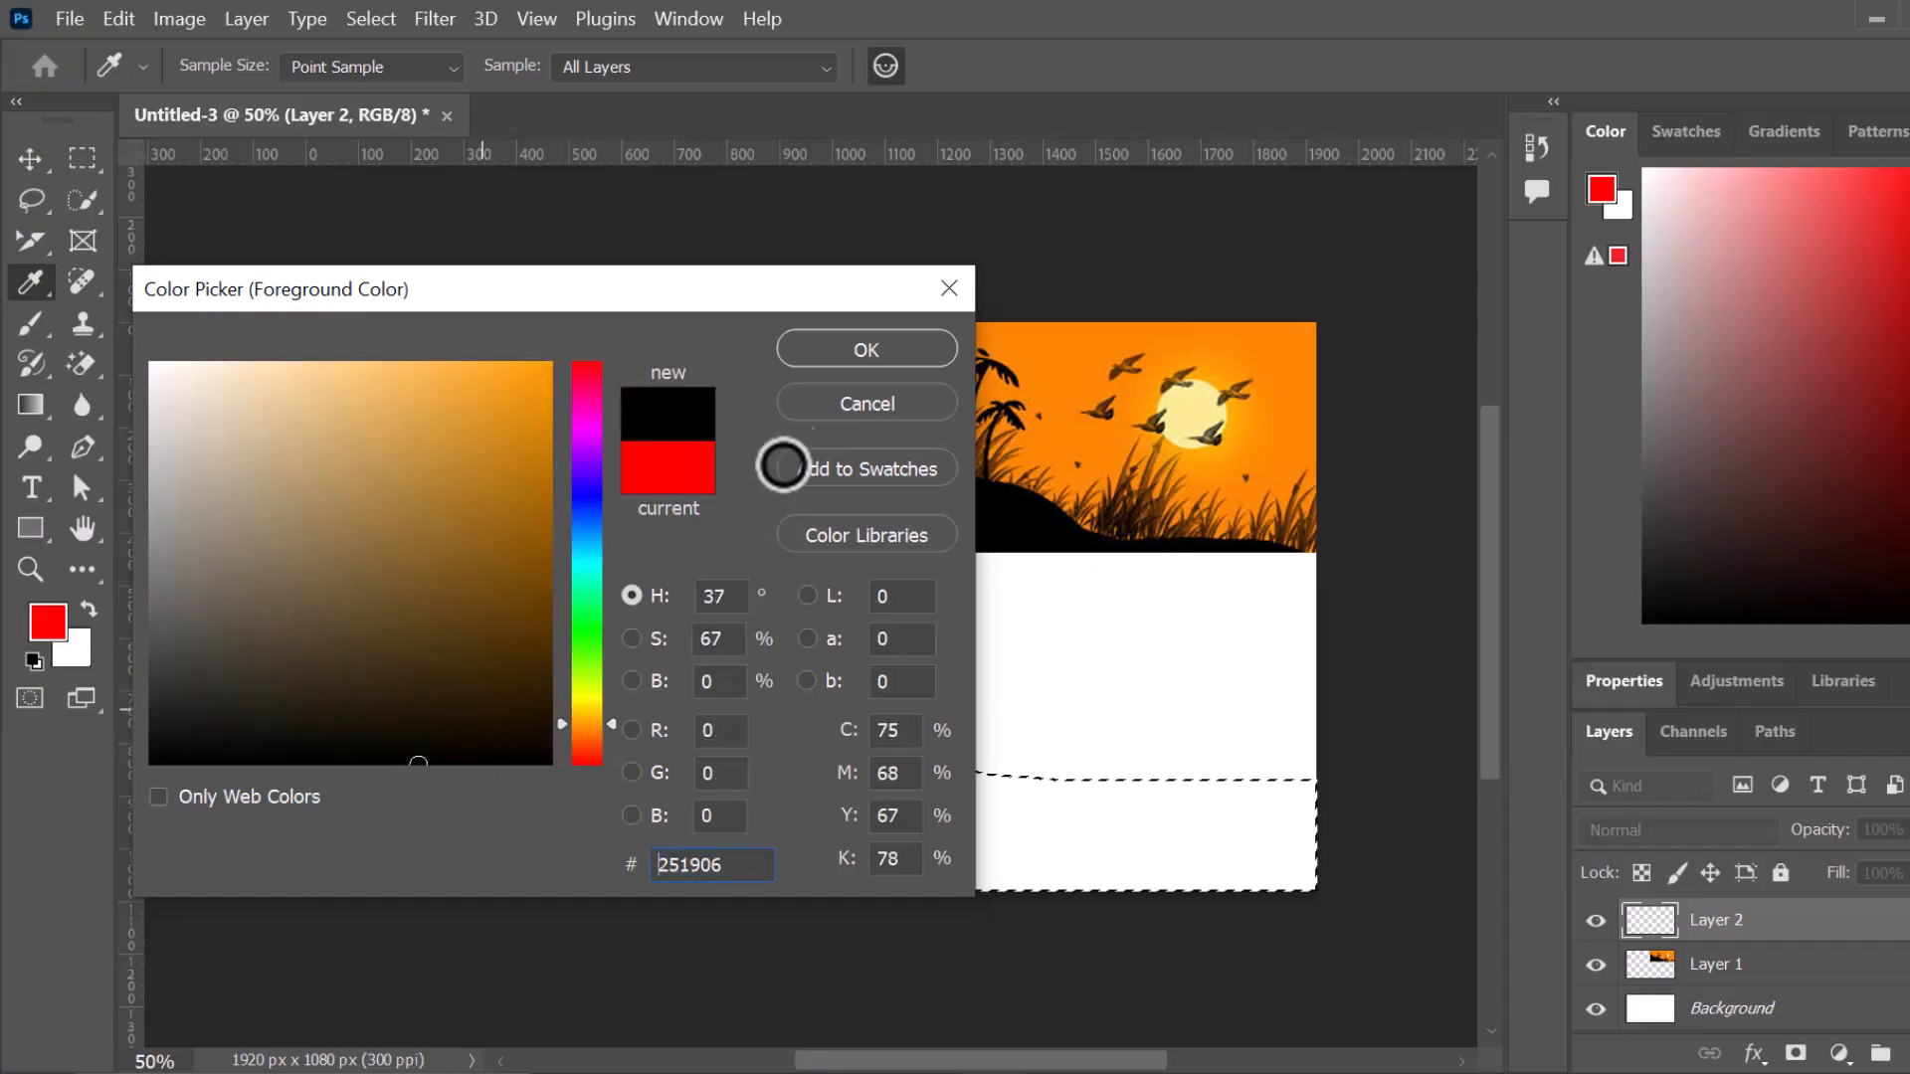
{"action": "left_click", "coordinate": [864, 368]}
{"action": "key", "text": "v"}
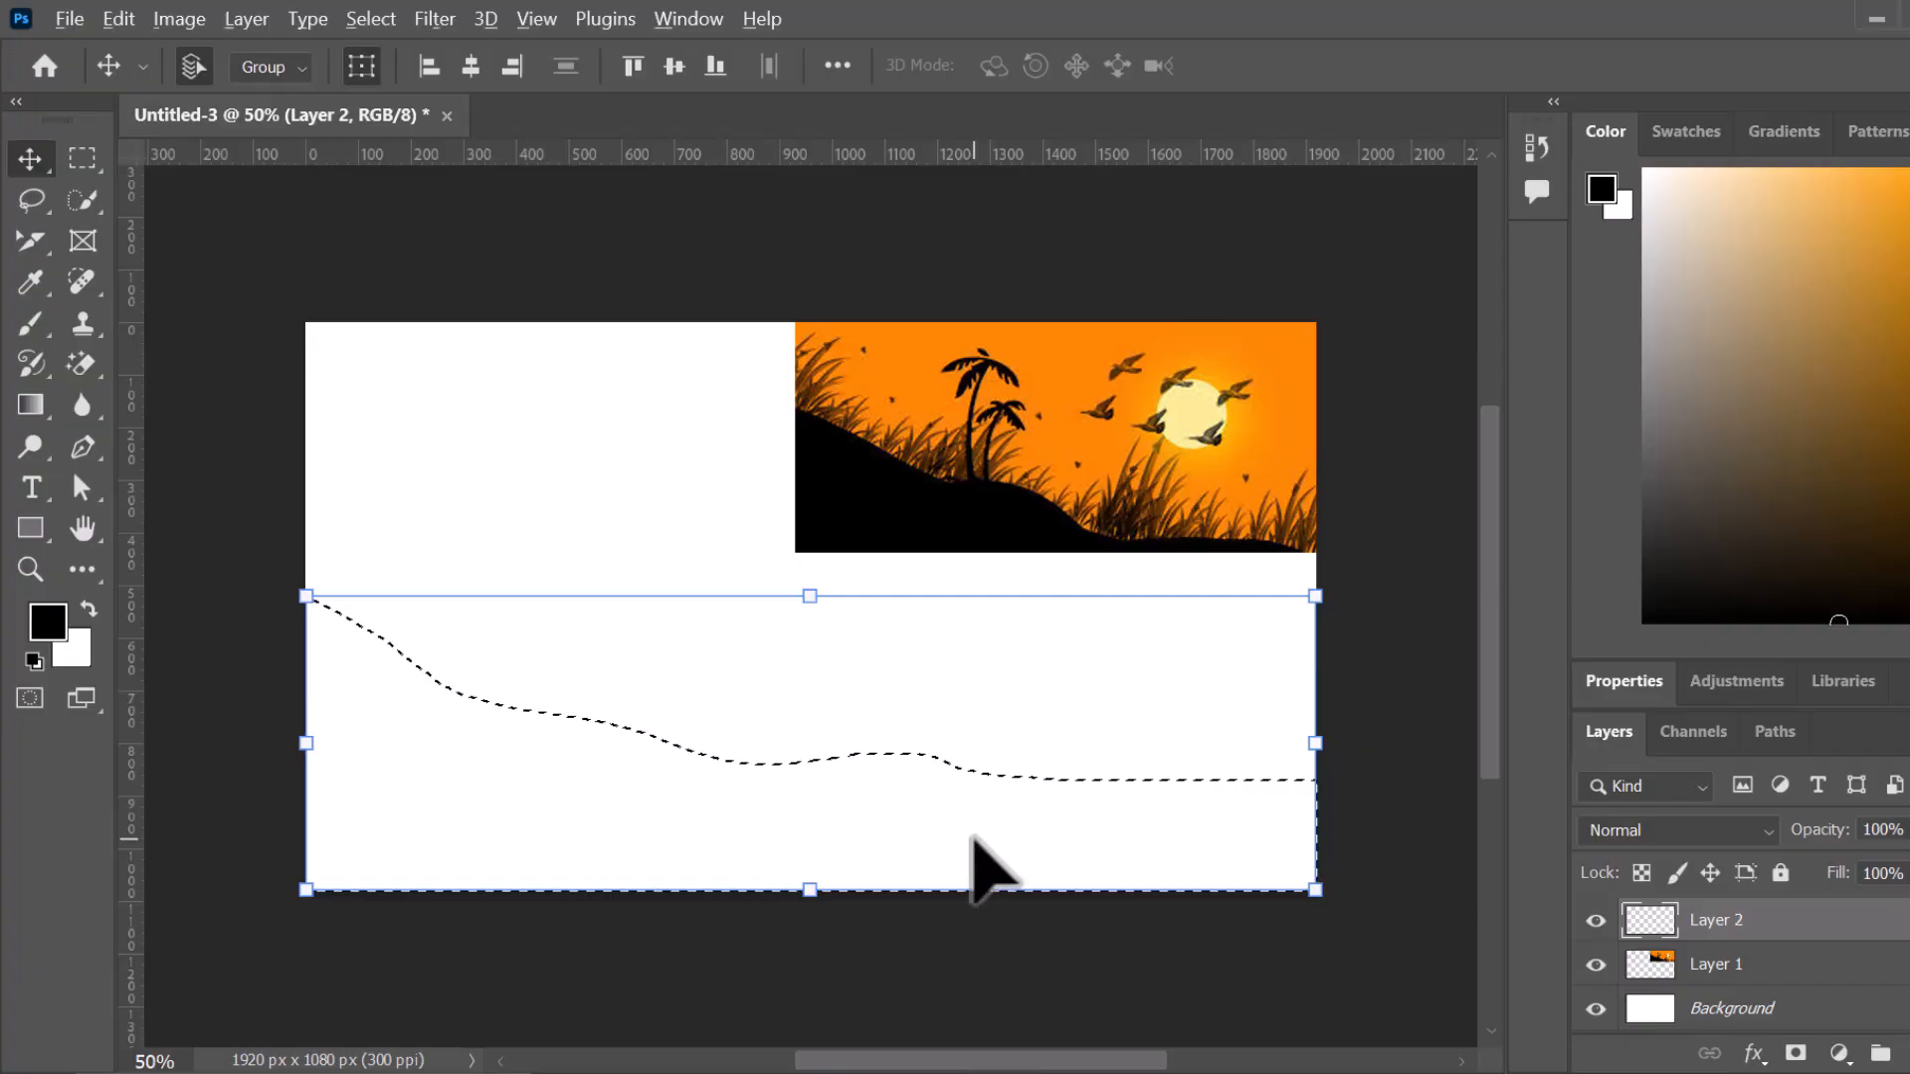
{"action": "key", "text": "alt+BackSpace"}
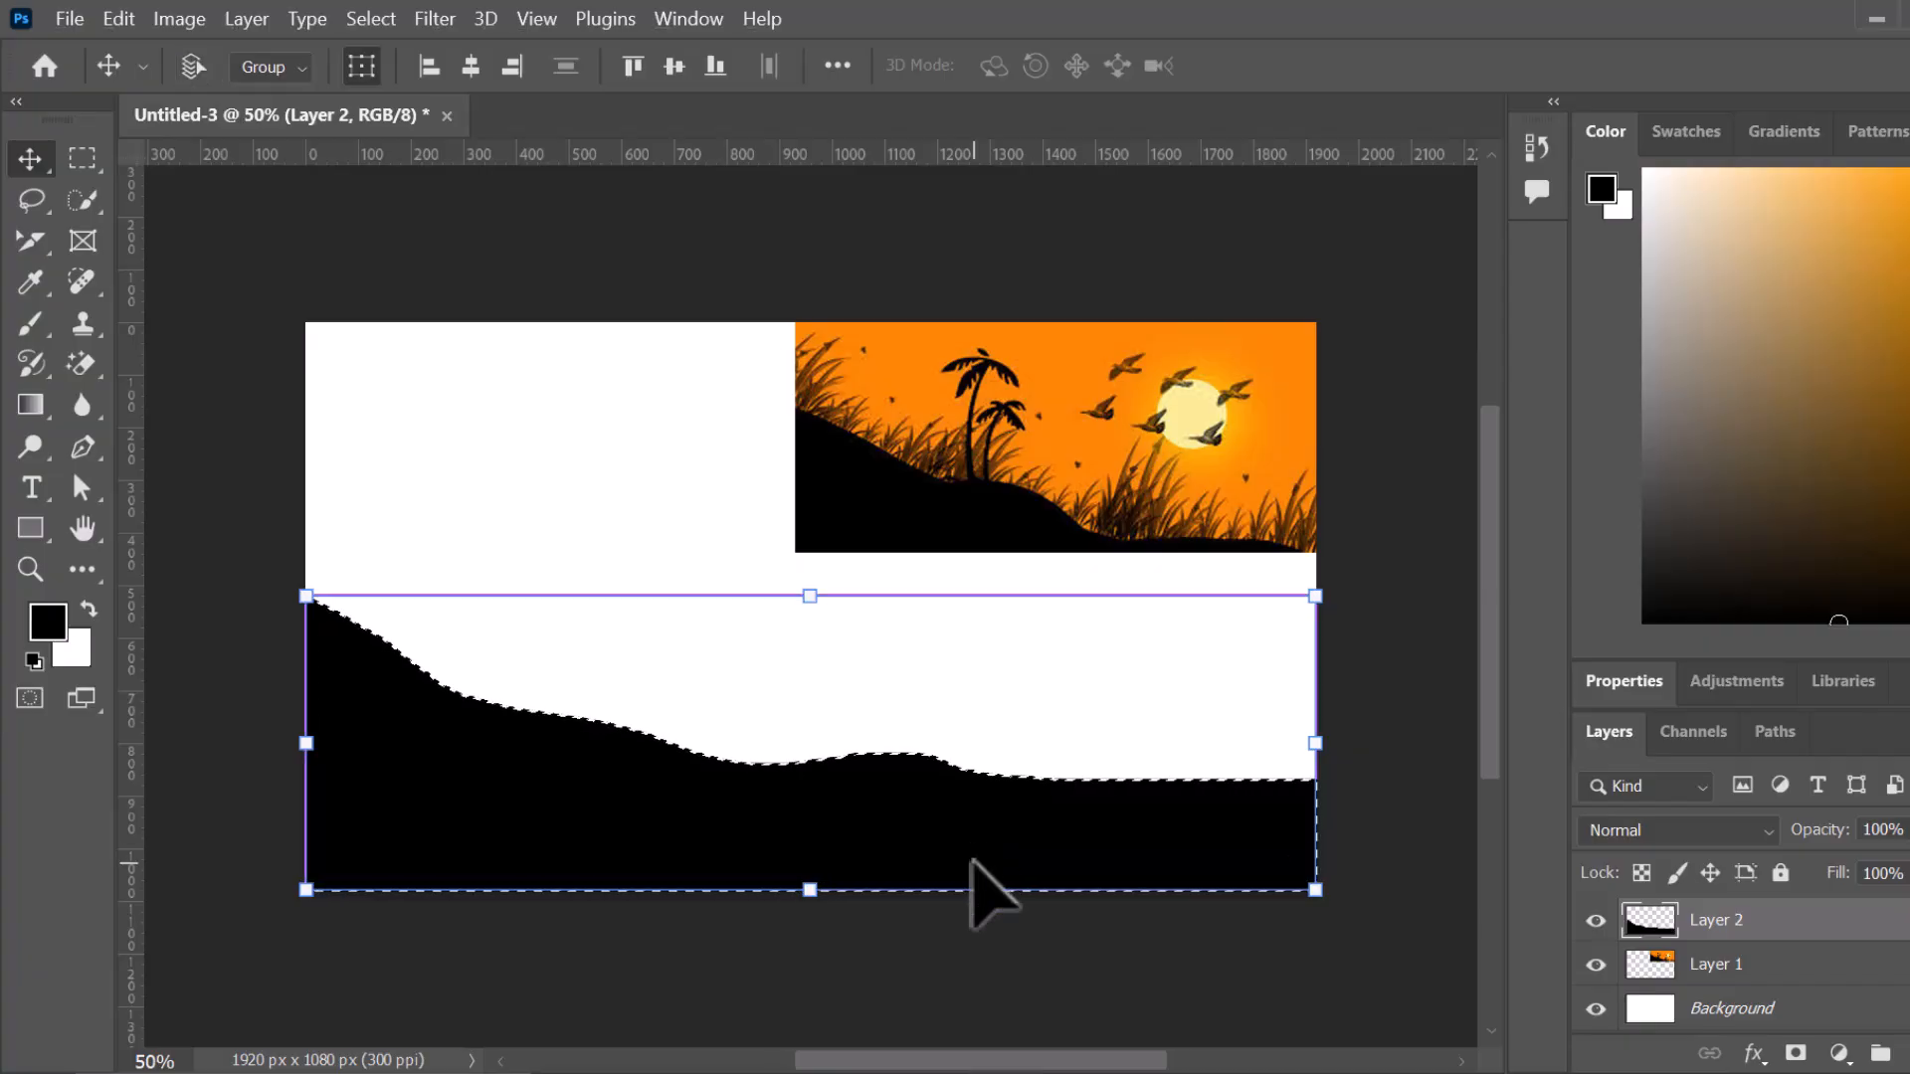
{"action": "key", "text": "ctrl+d"}
{"action": "left_click", "coordinate": [237, 344]}
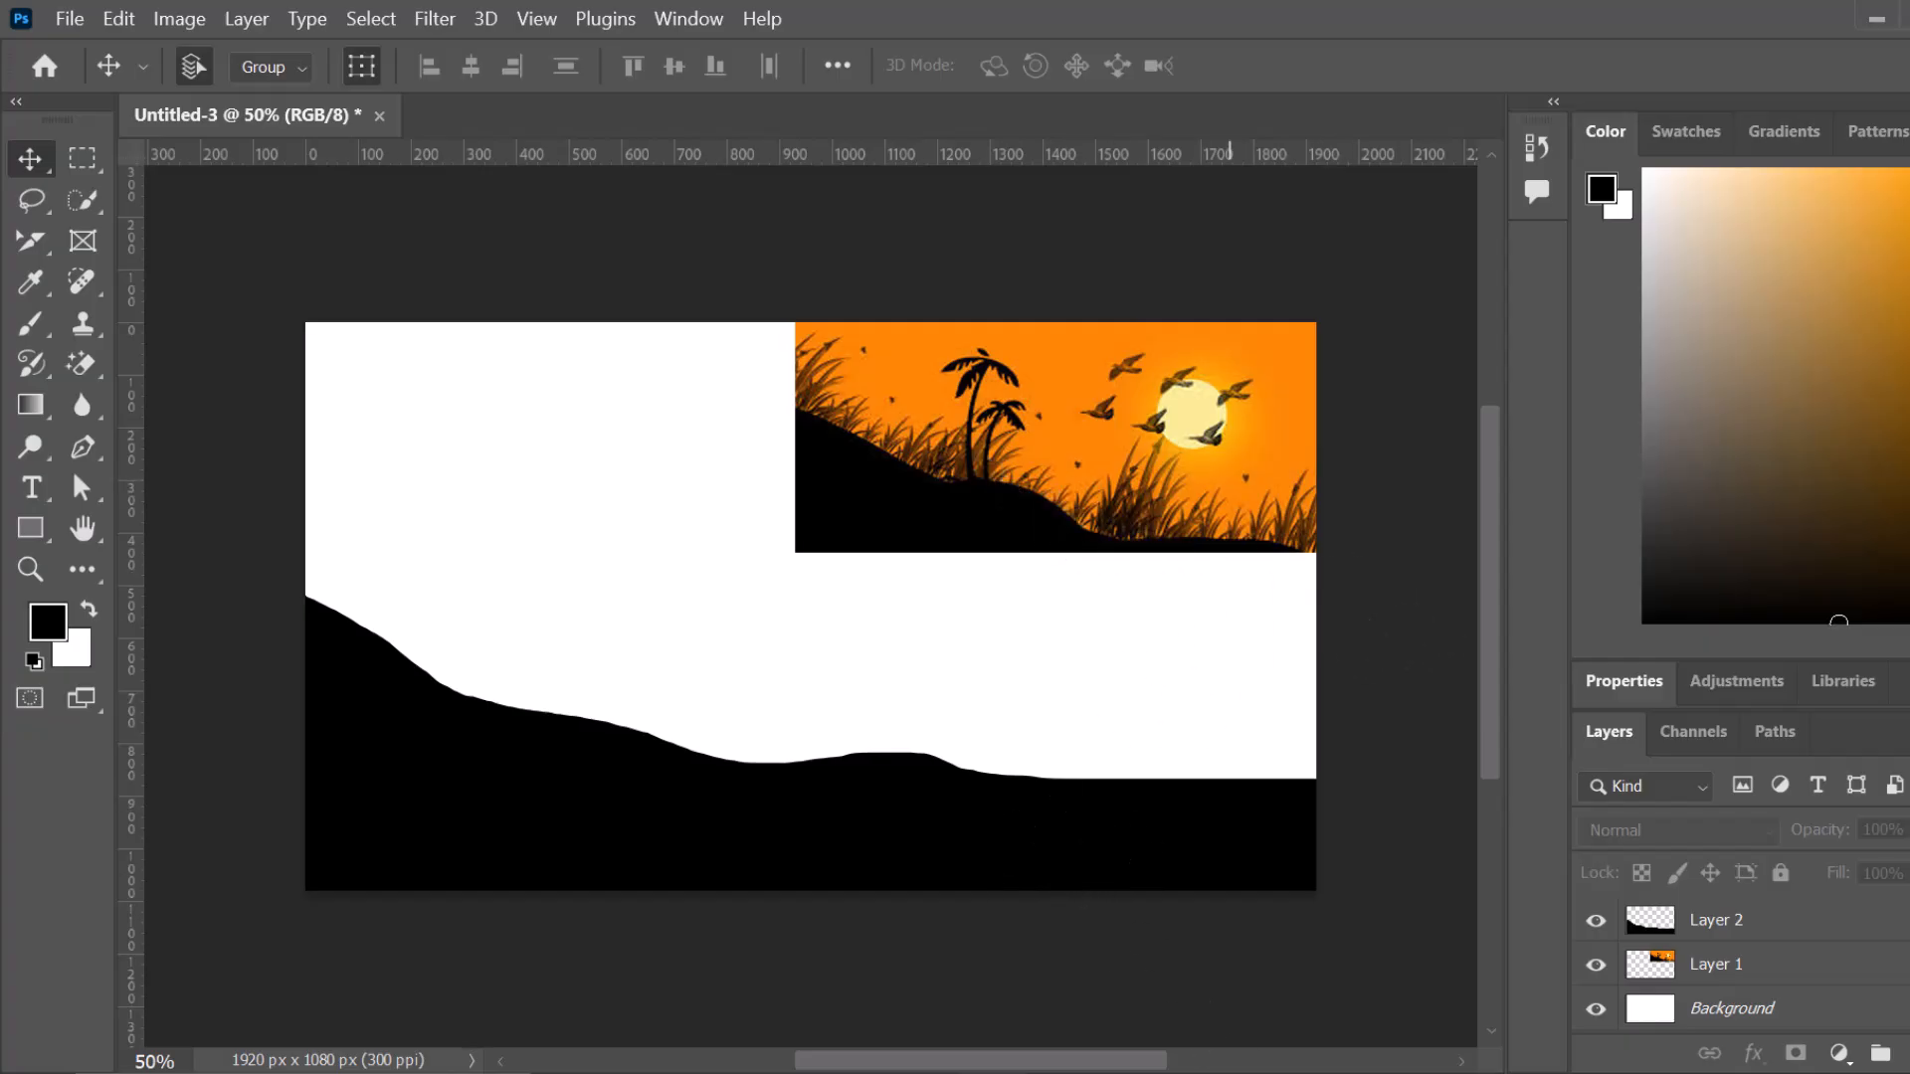
- Switch to Chrome, browse Brusheezy's grass brush results and open the Grass Photoshop Brushes 3 page
{"action": "left_click", "coordinate": [1144, 985]}
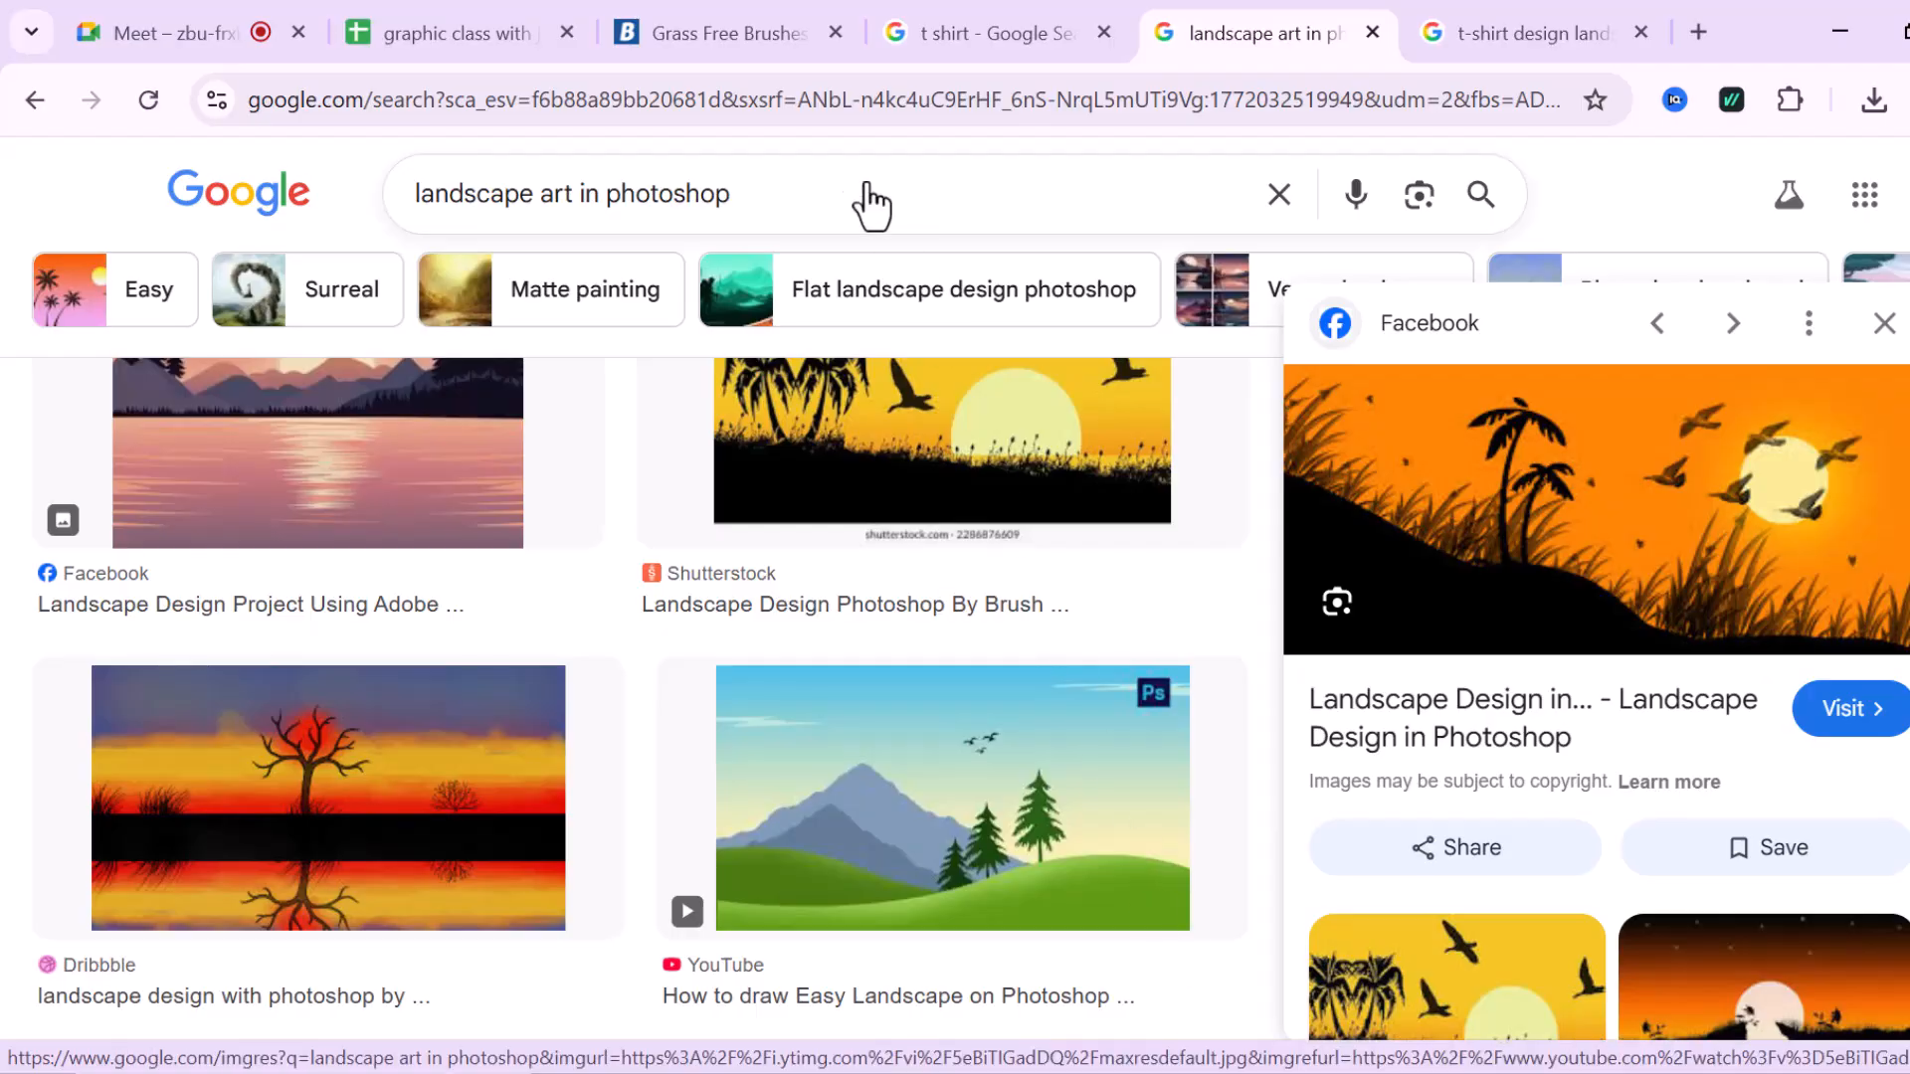
{"action": "left_click", "coordinate": [758, 32]}
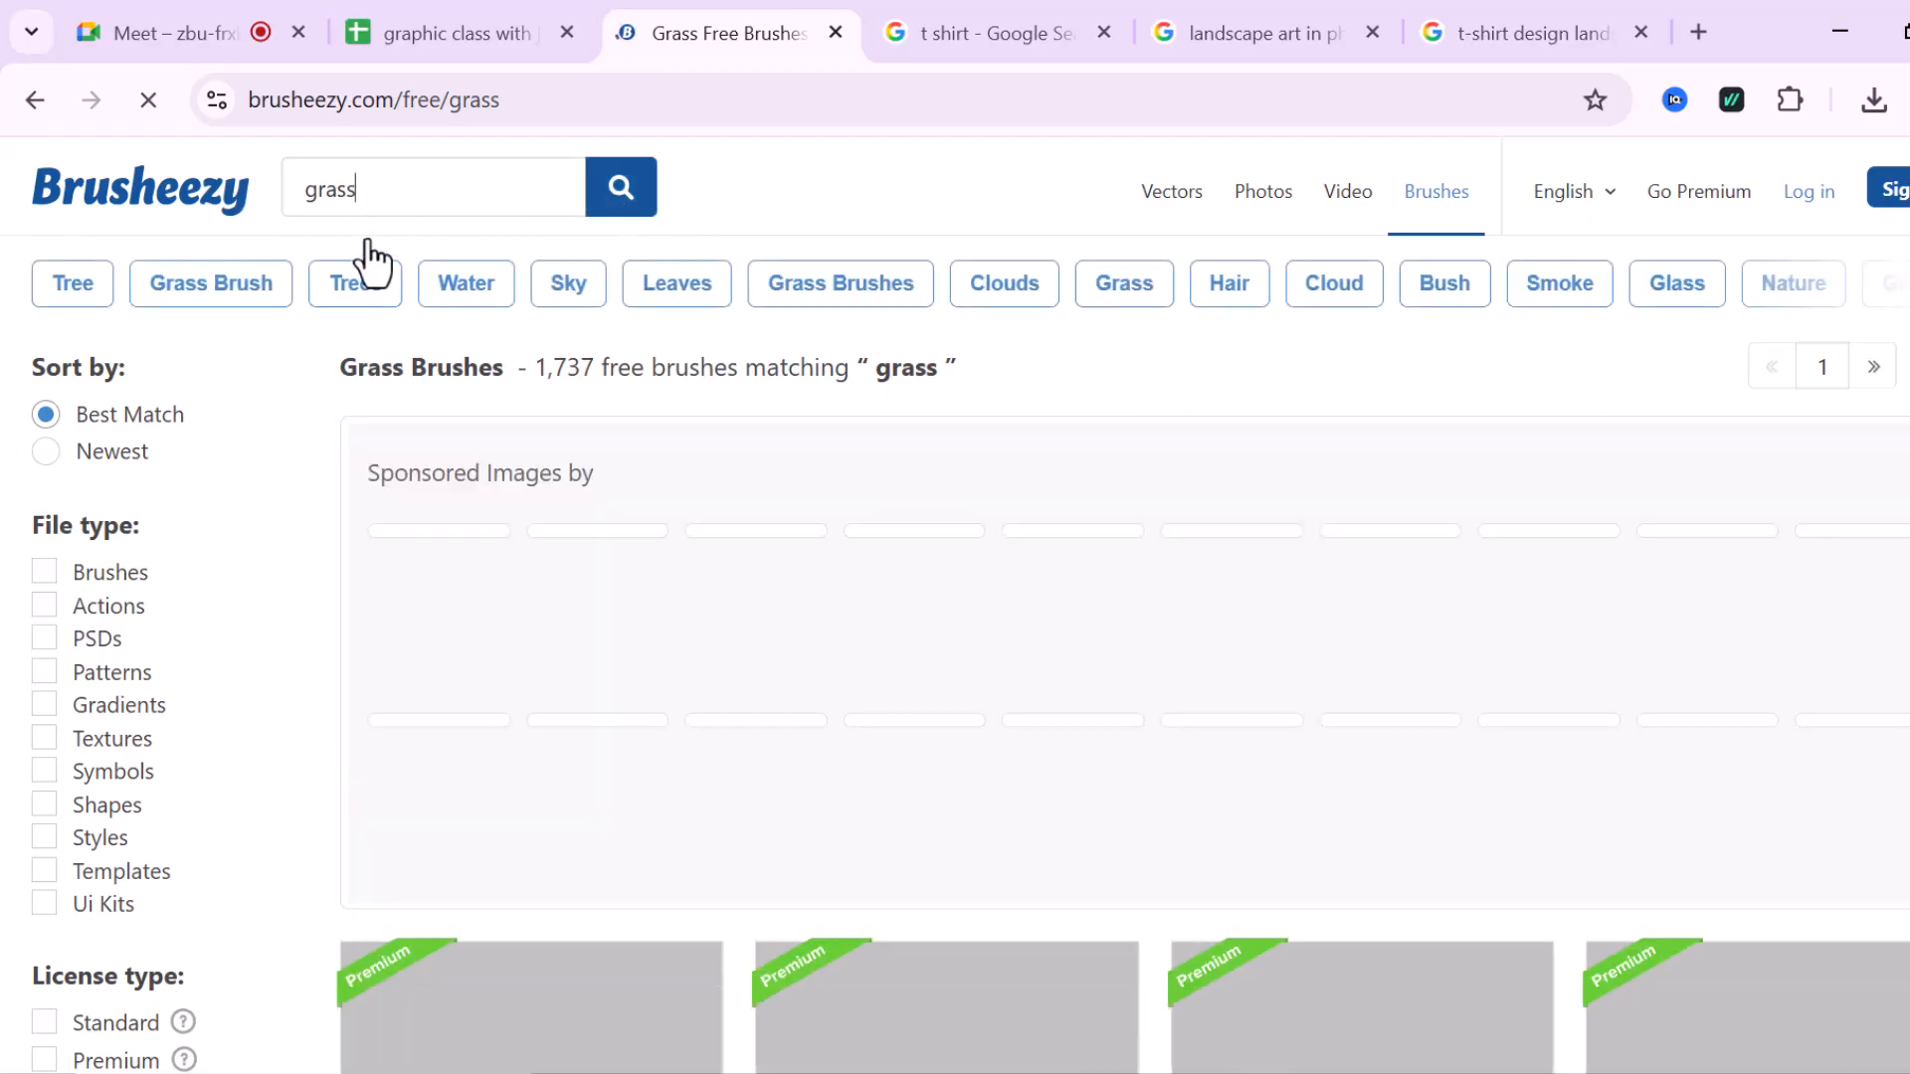
{"action": "scroll", "coordinate": [1035, 934], "scroll_direction": "down", "scroll_amount": 6}
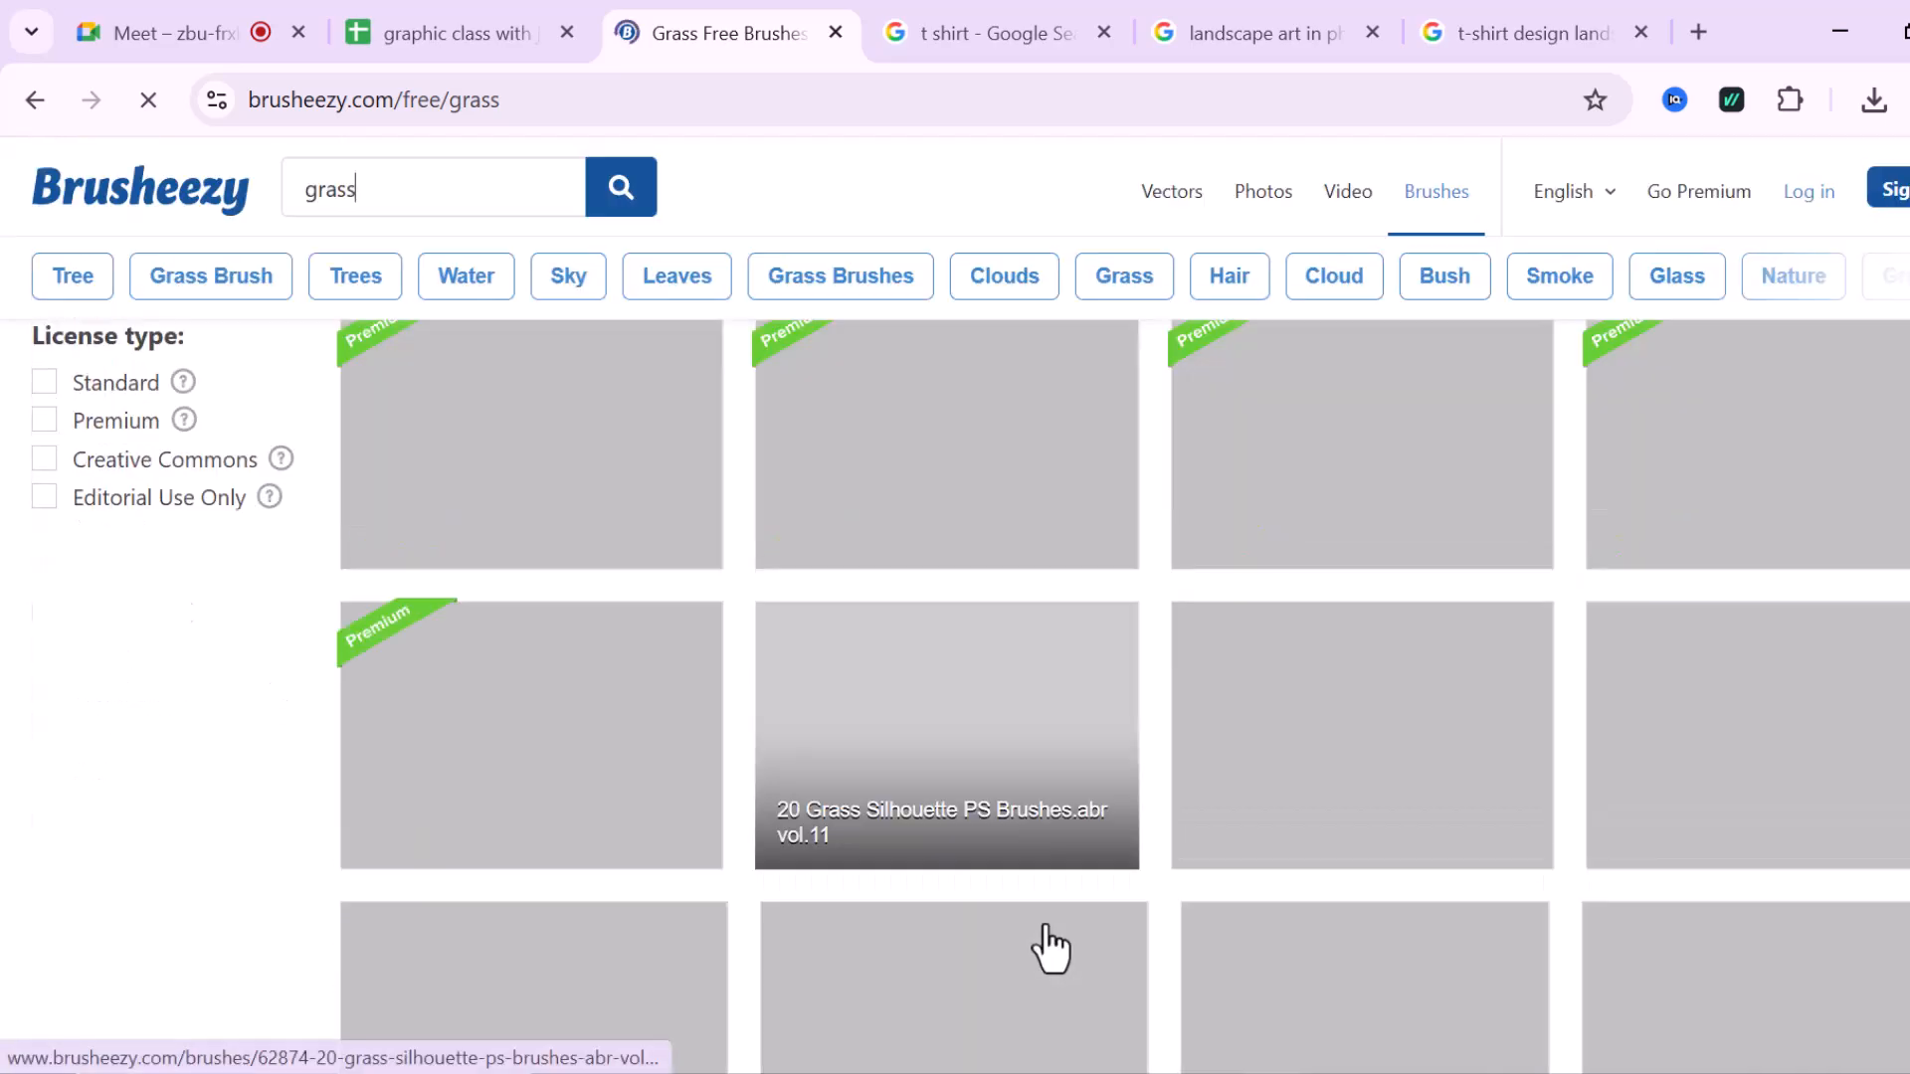
{"action": "scroll", "coordinate": [1241, 856], "scroll_direction": "down", "scroll_amount": 5}
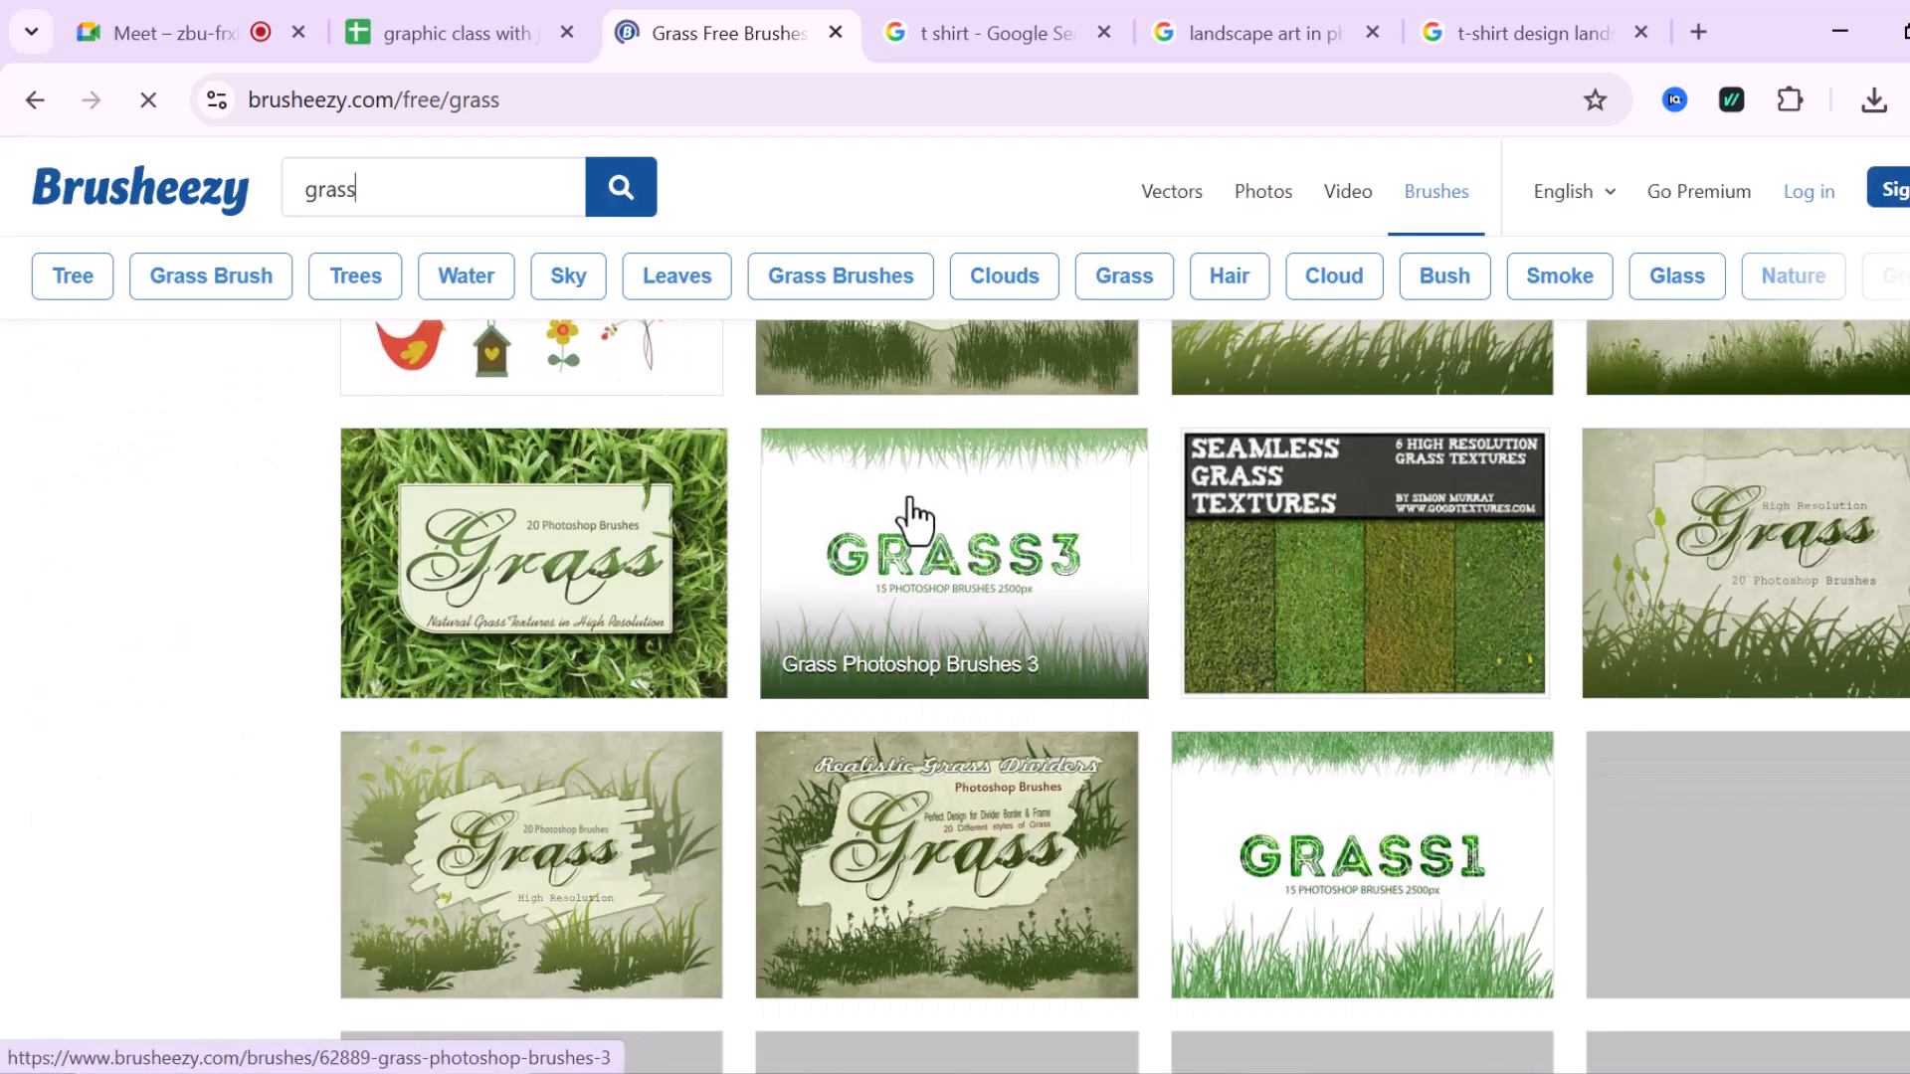
{"action": "scroll", "coordinate": [1364, 414], "scroll_direction": "up", "scroll_amount": 11}
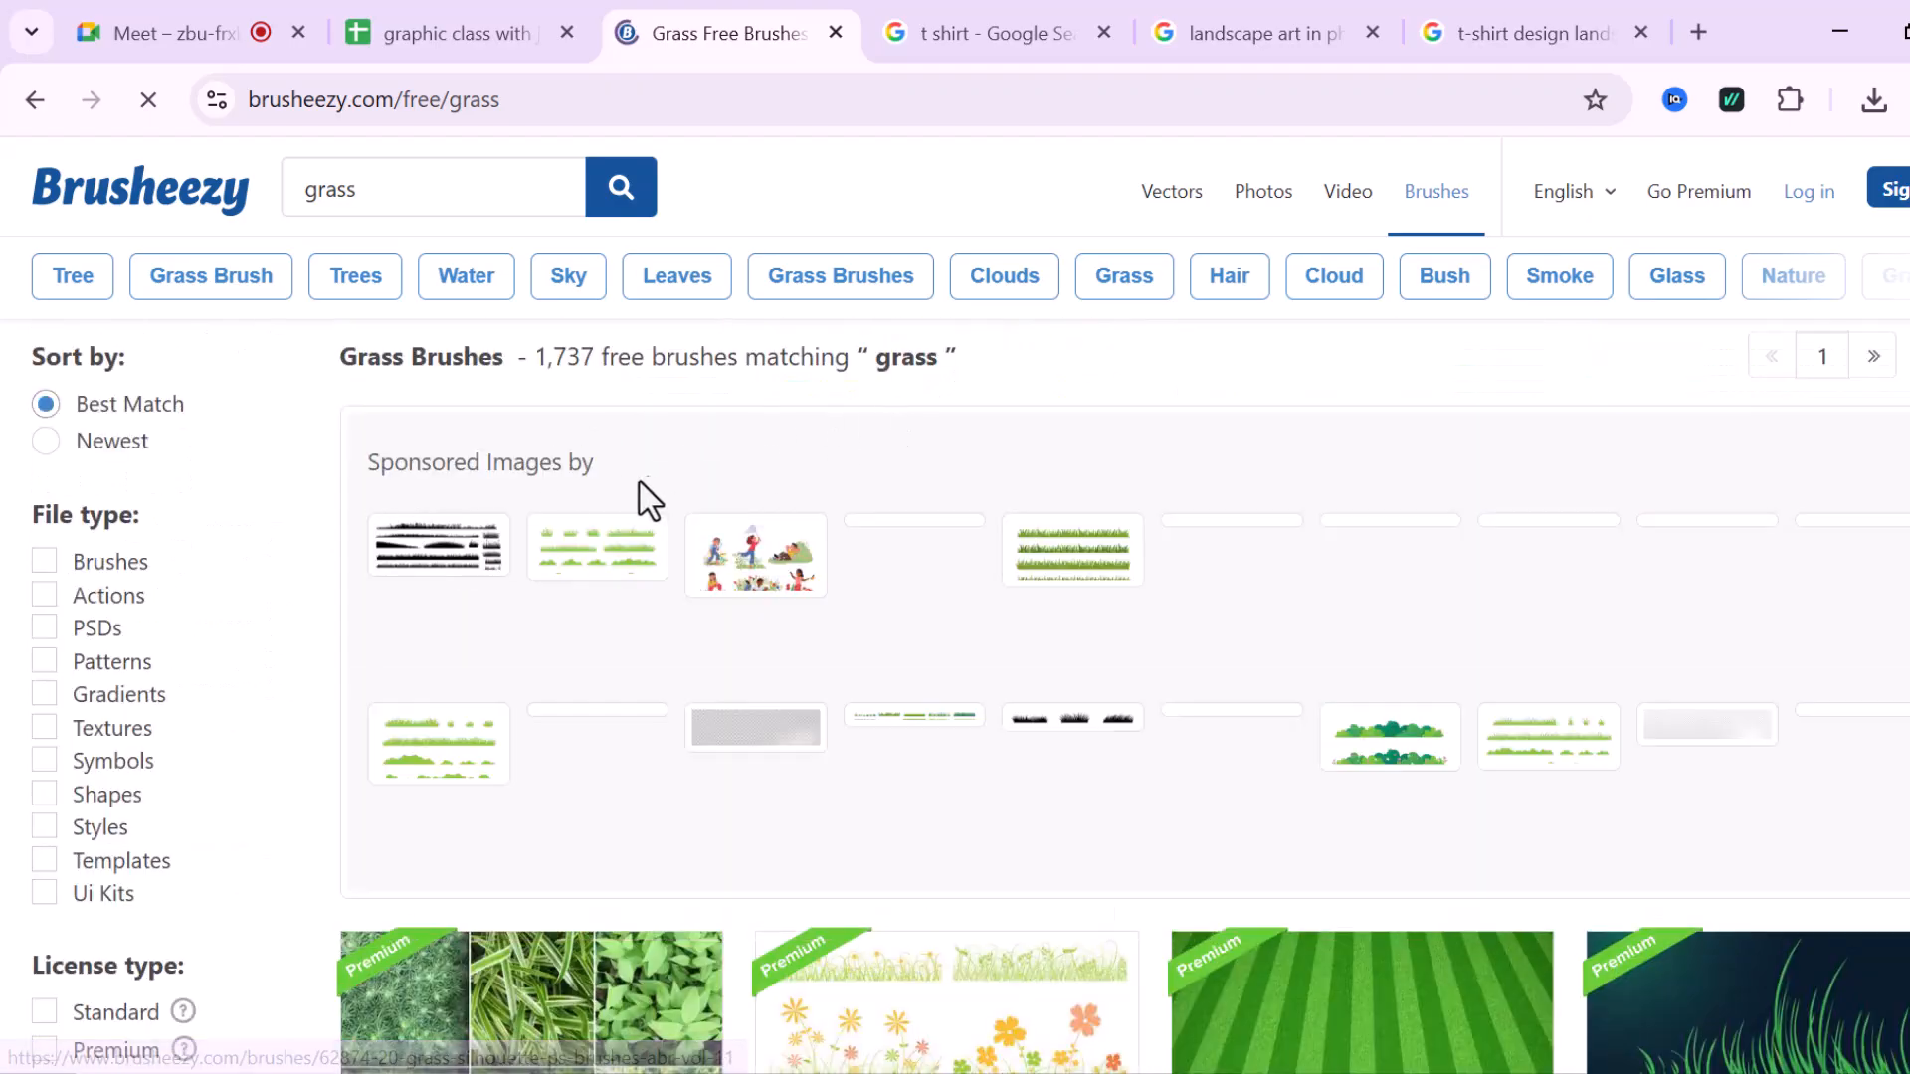
{"action": "scroll", "coordinate": [895, 741], "scroll_direction": "down", "scroll_amount": 5}
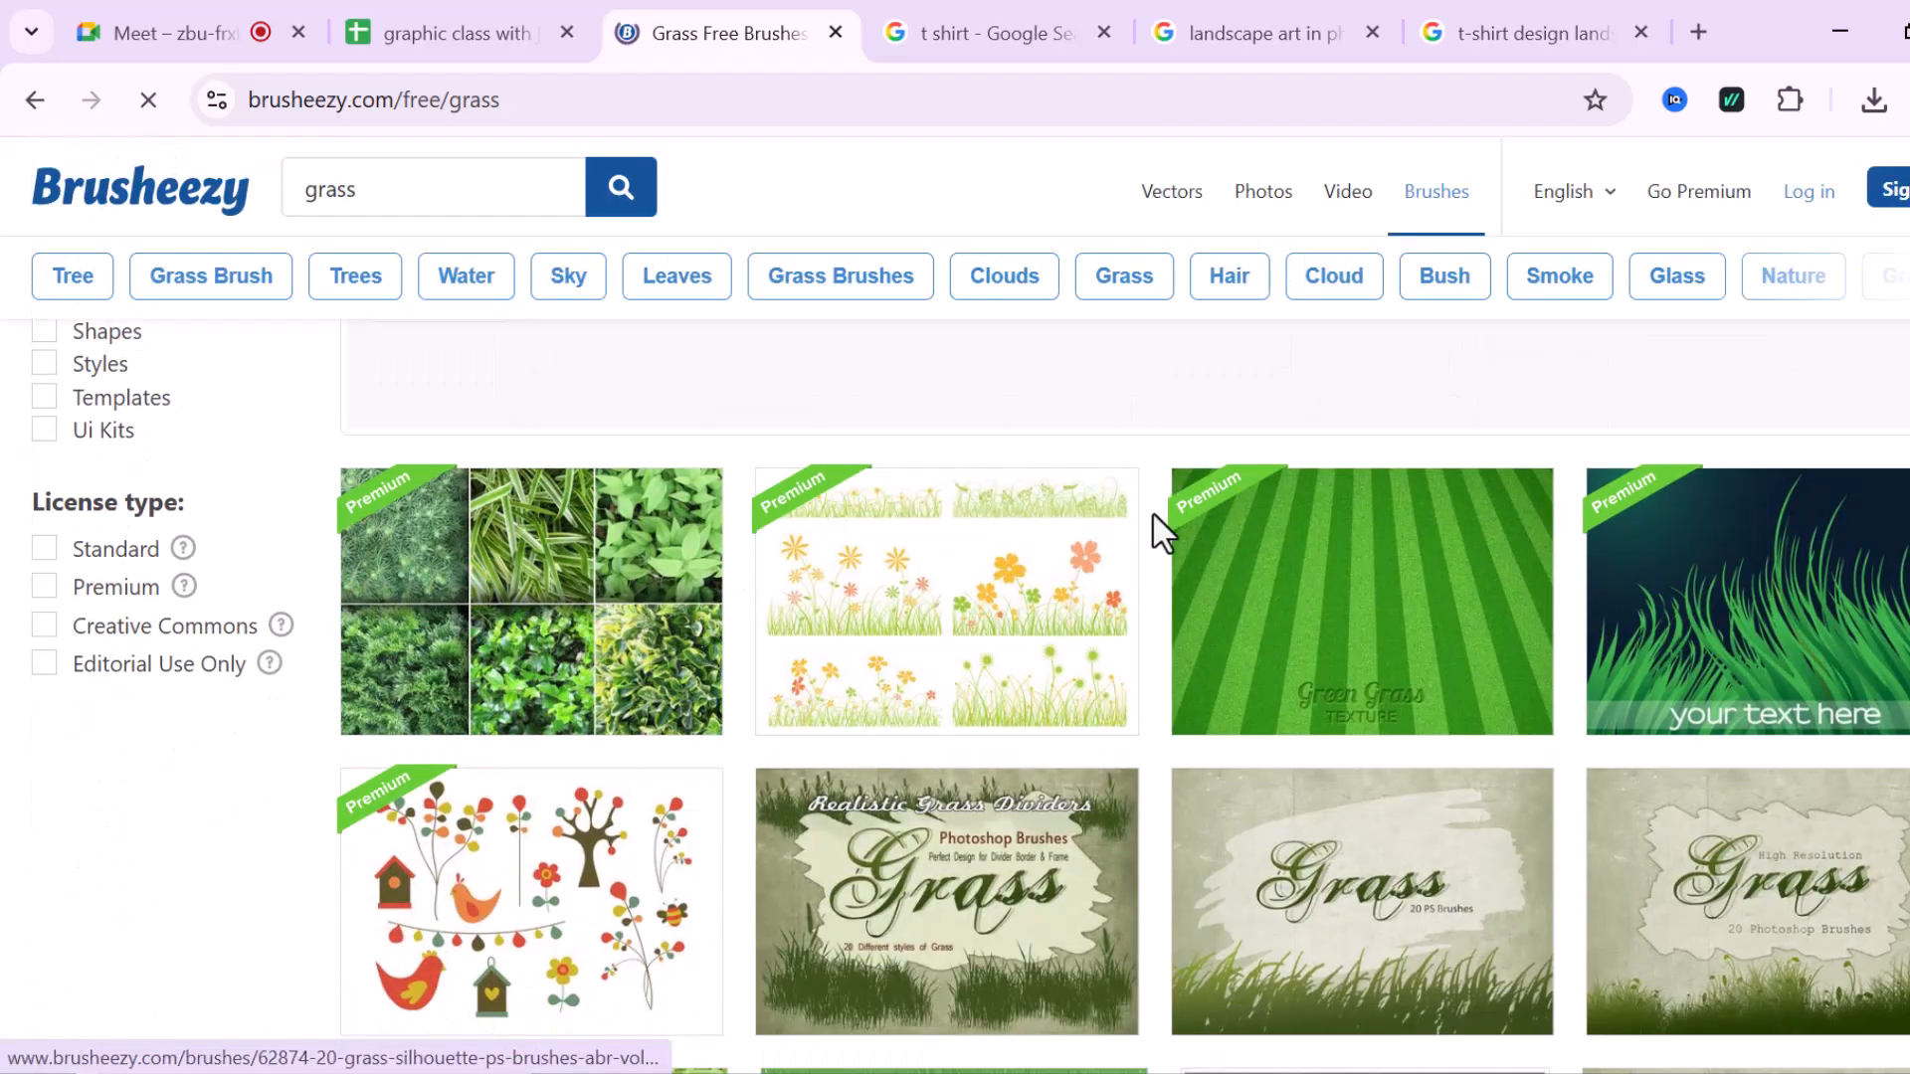
{"action": "scroll", "coordinate": [1040, 809], "scroll_direction": "down", "scroll_amount": 1}
{"action": "scroll", "coordinate": [1035, 808], "scroll_direction": "down", "scroll_amount": 3}
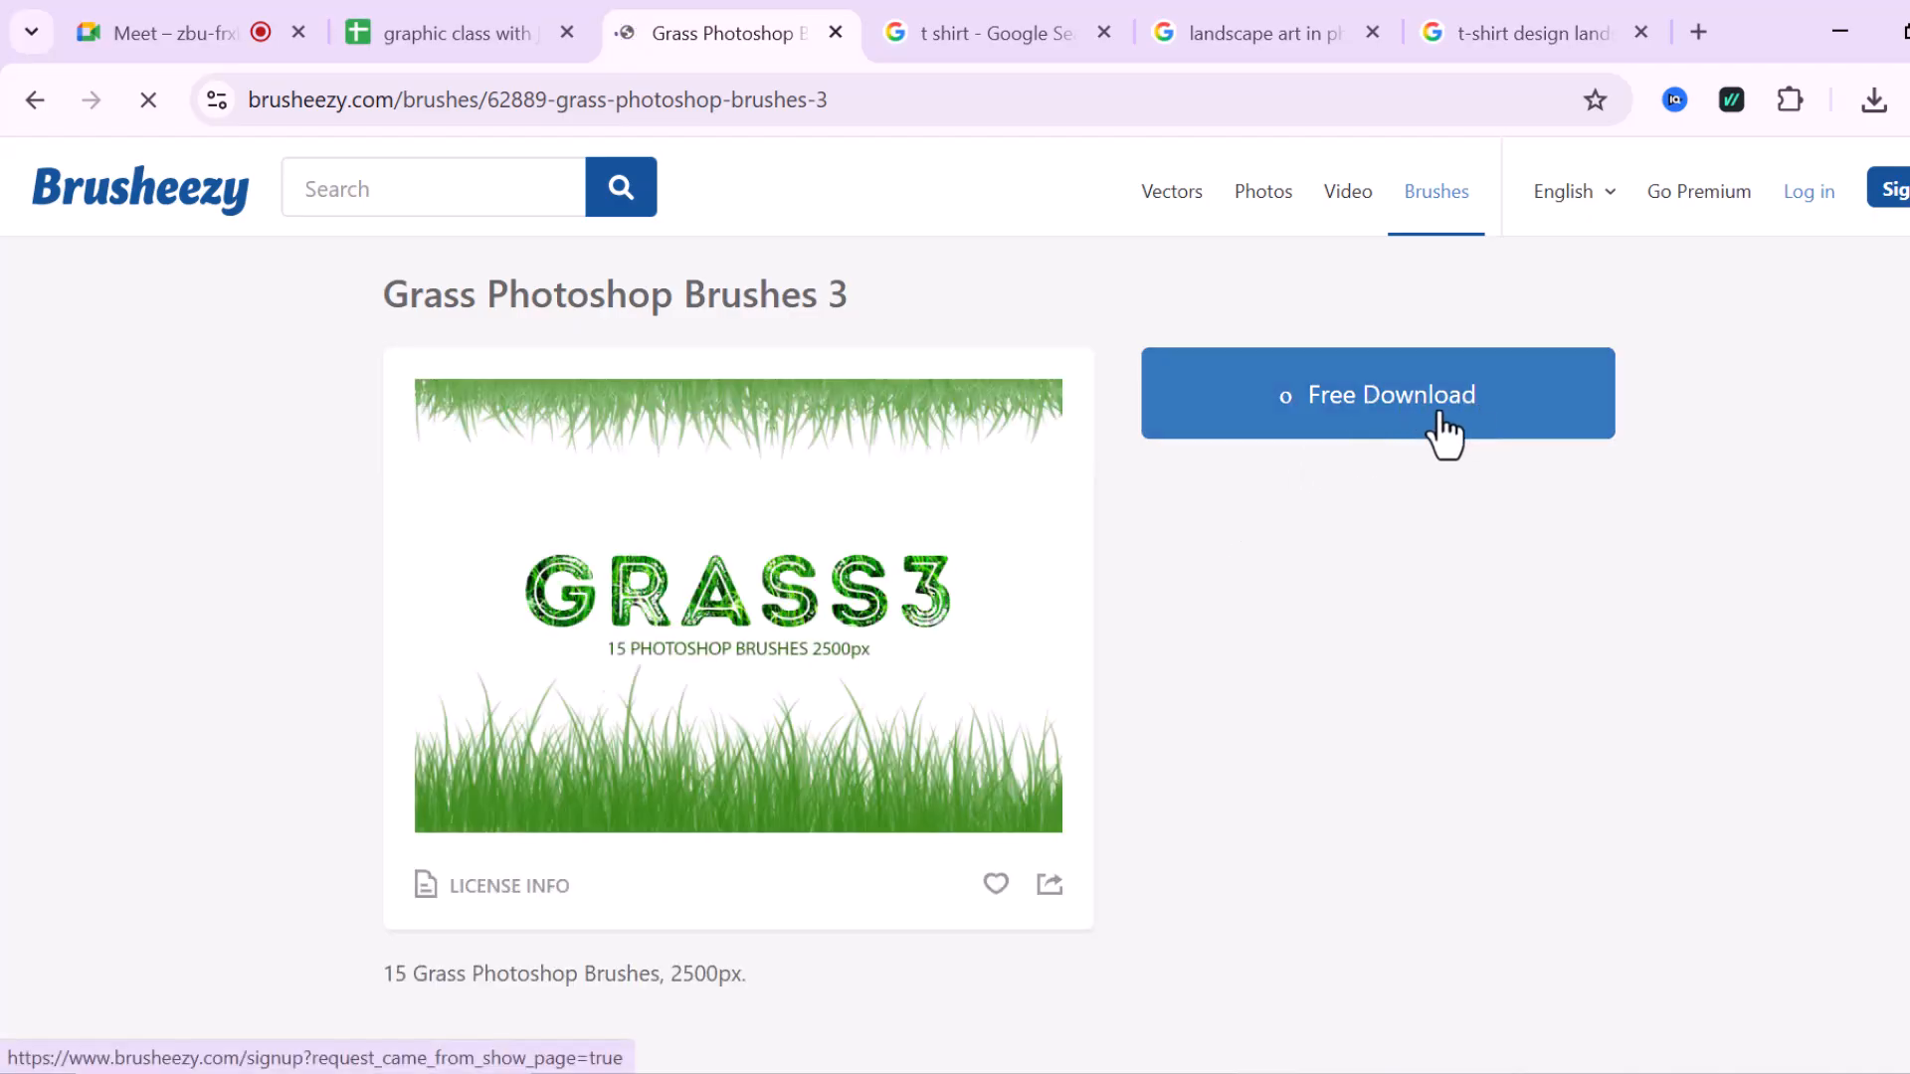
- Try to download the Grass Photoshop Brushes 3 pack, dismissing the blank pop-up window and the account sign-up form
{"action": "left_click", "coordinate": [1380, 415]}
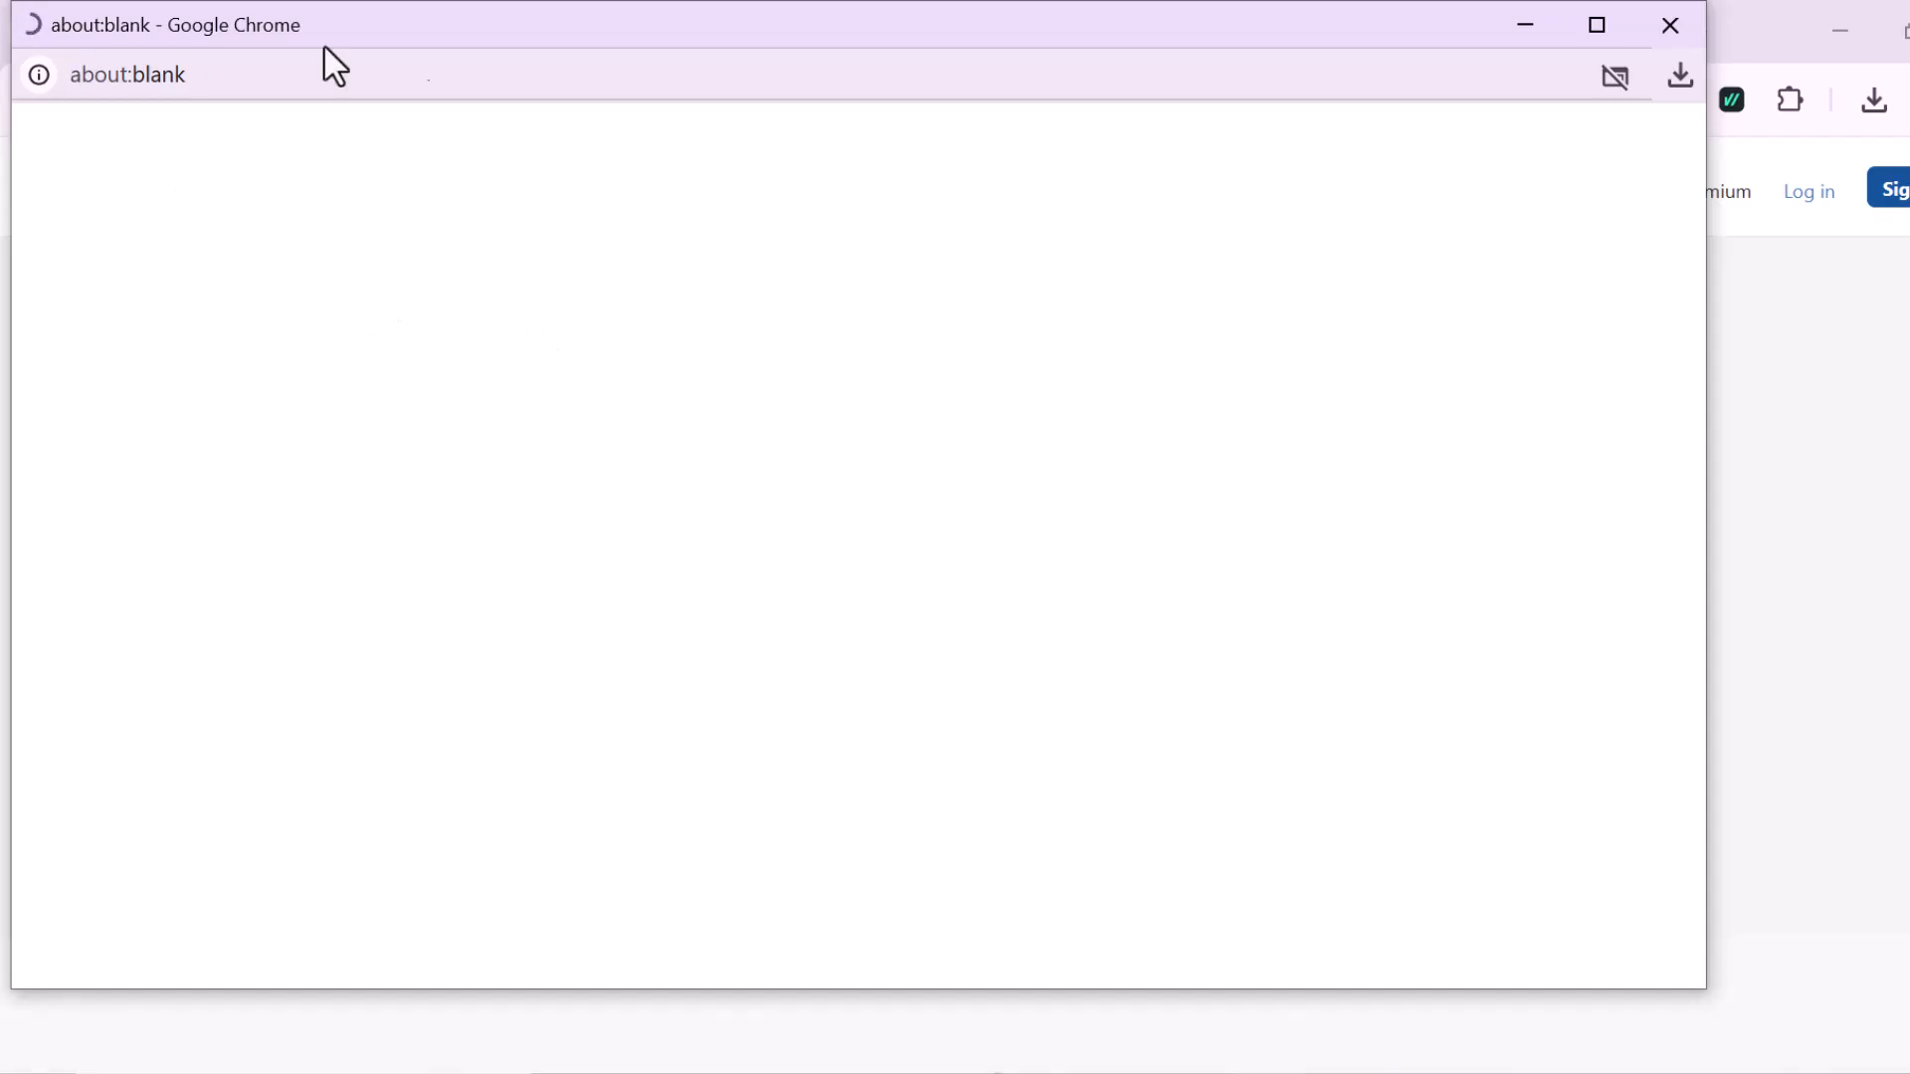
{"action": "left_click", "coordinate": [1679, 26]}
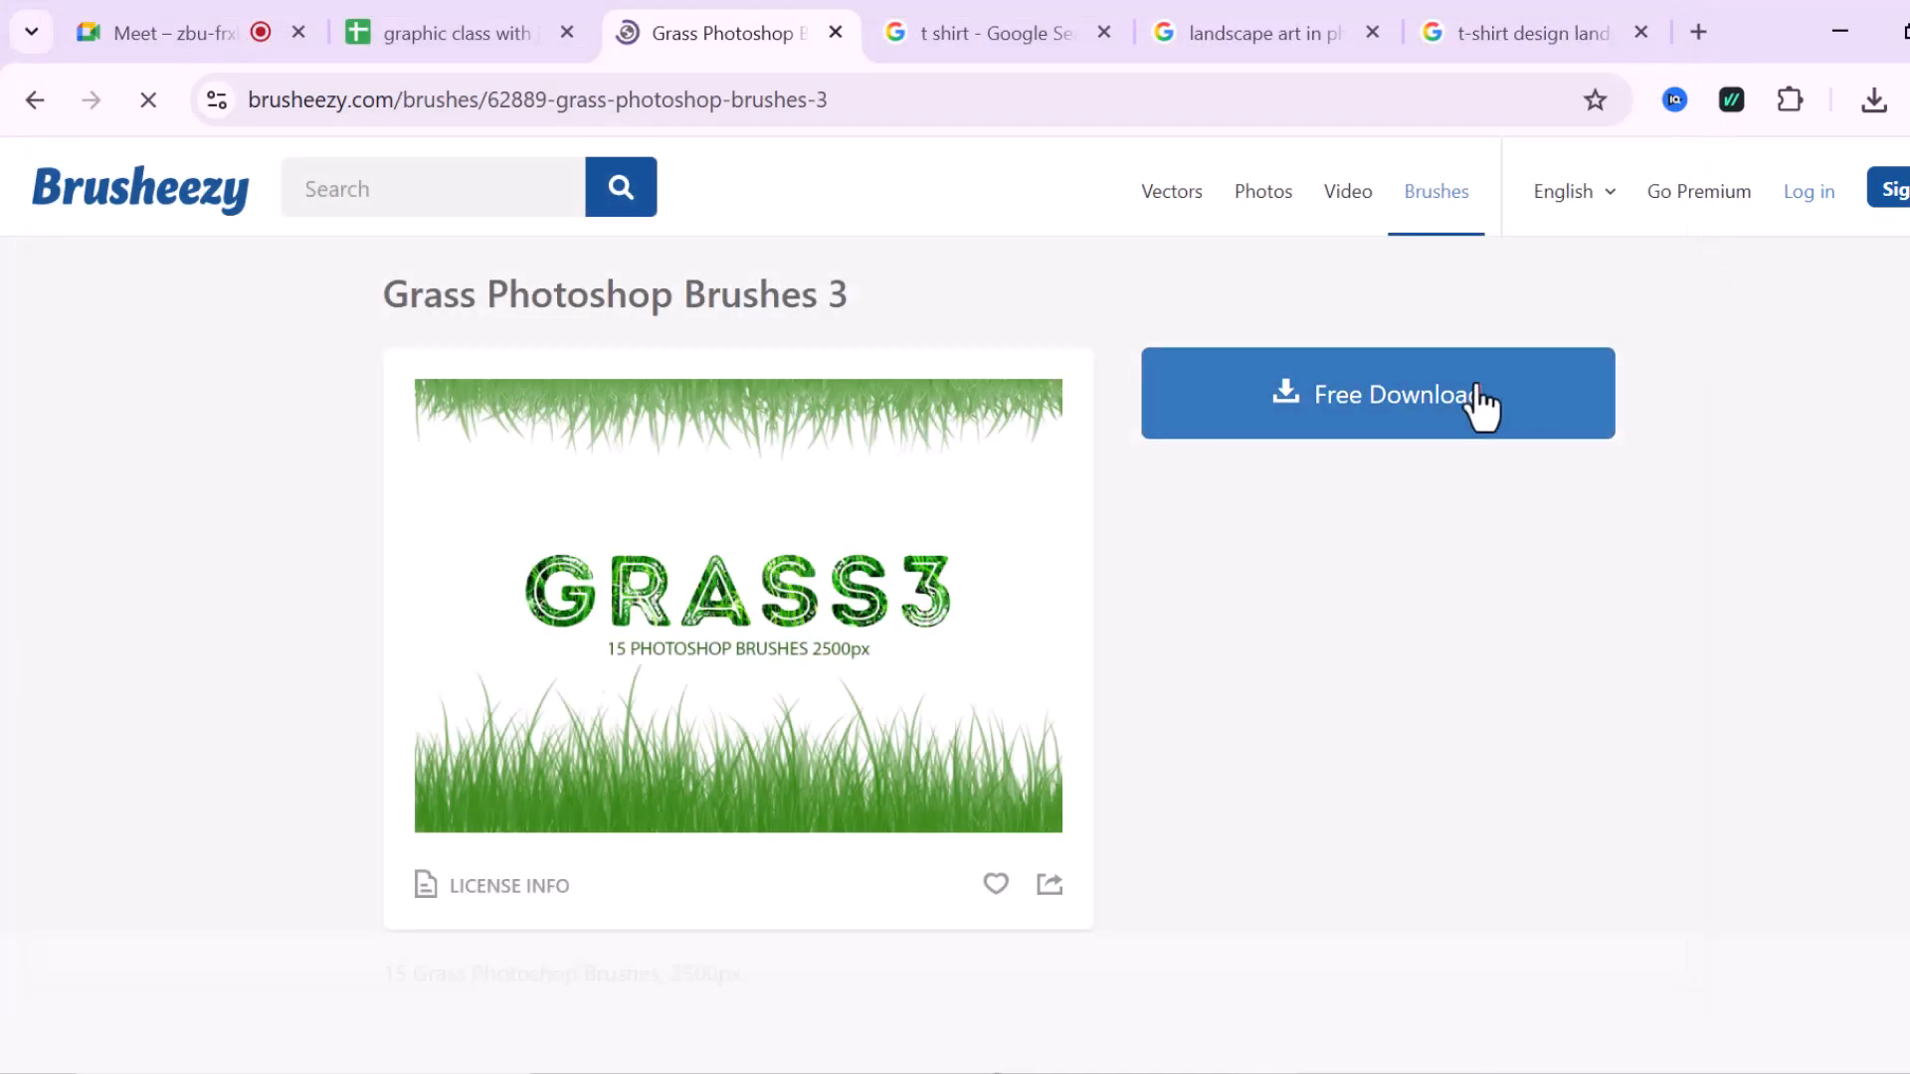
{"action": "left_click", "coordinate": [1436, 413]}
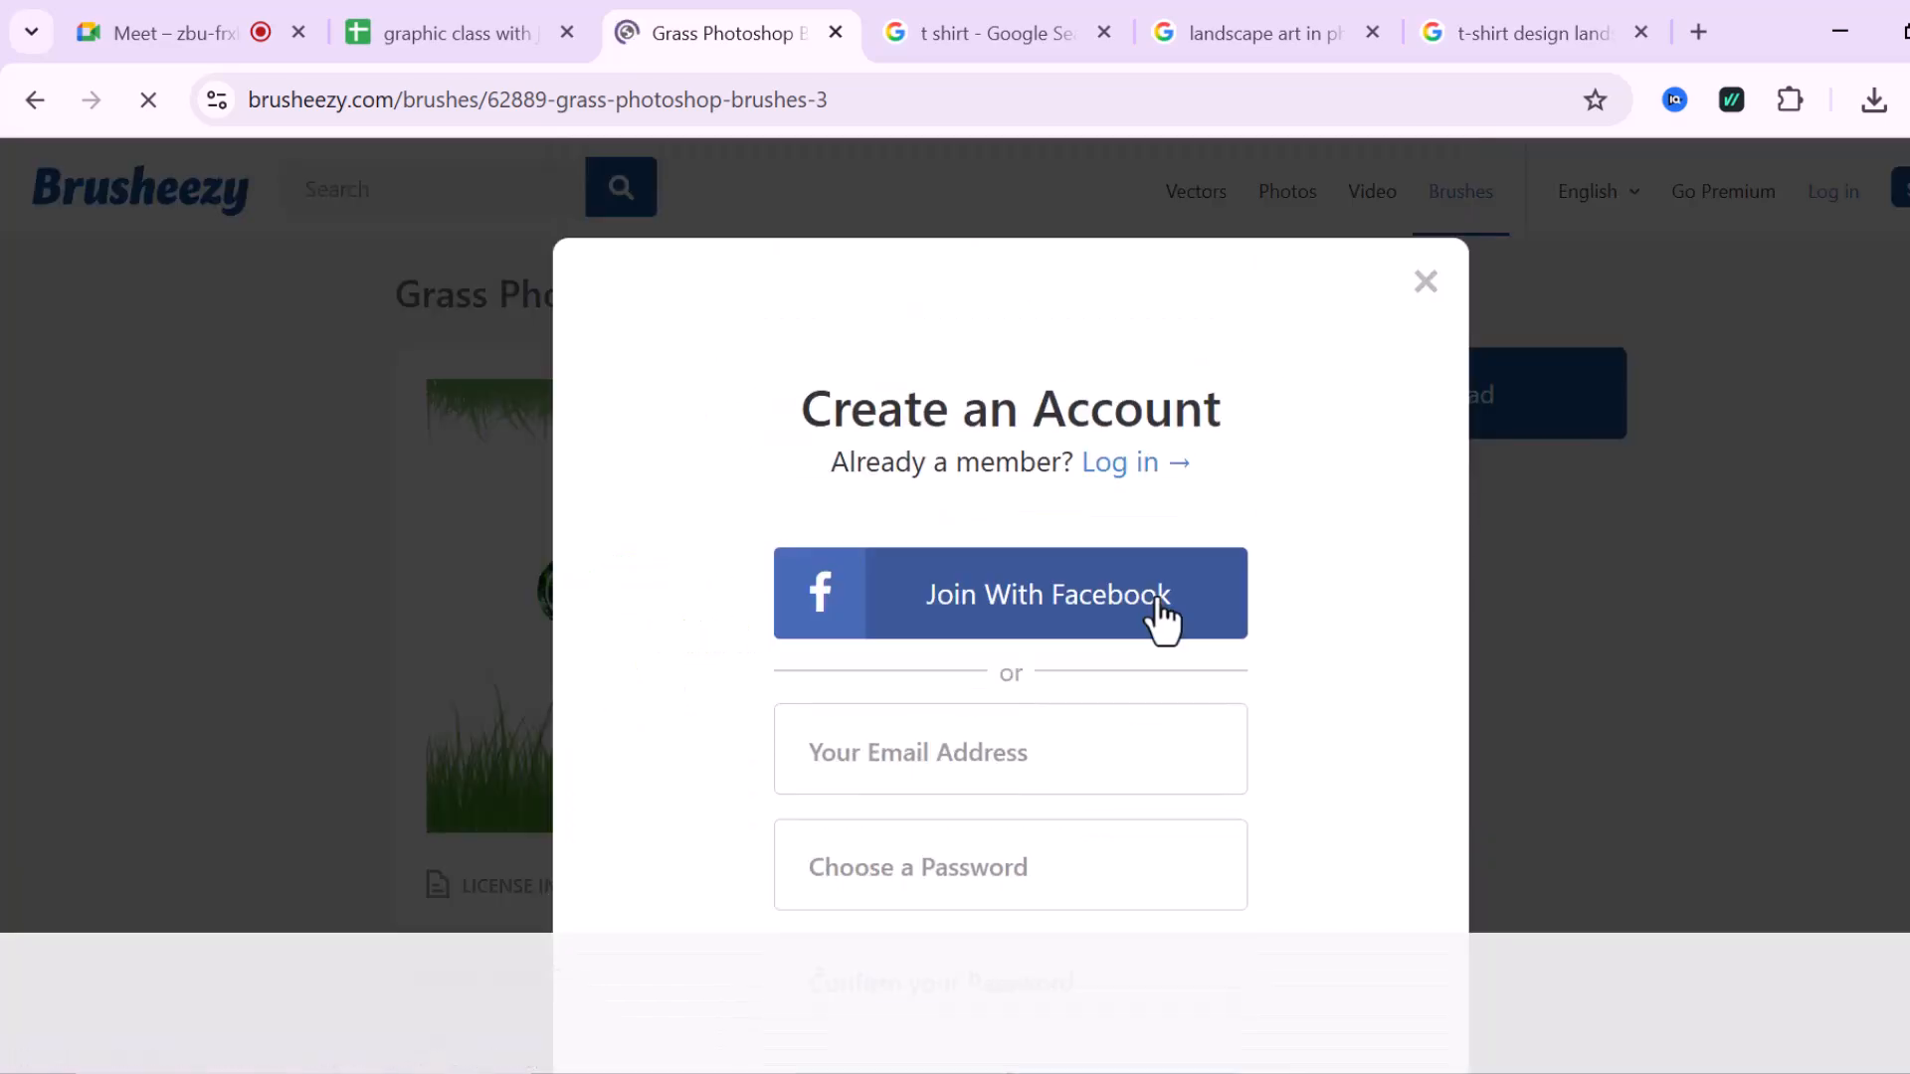
{"action": "left_click", "coordinate": [1427, 283]}
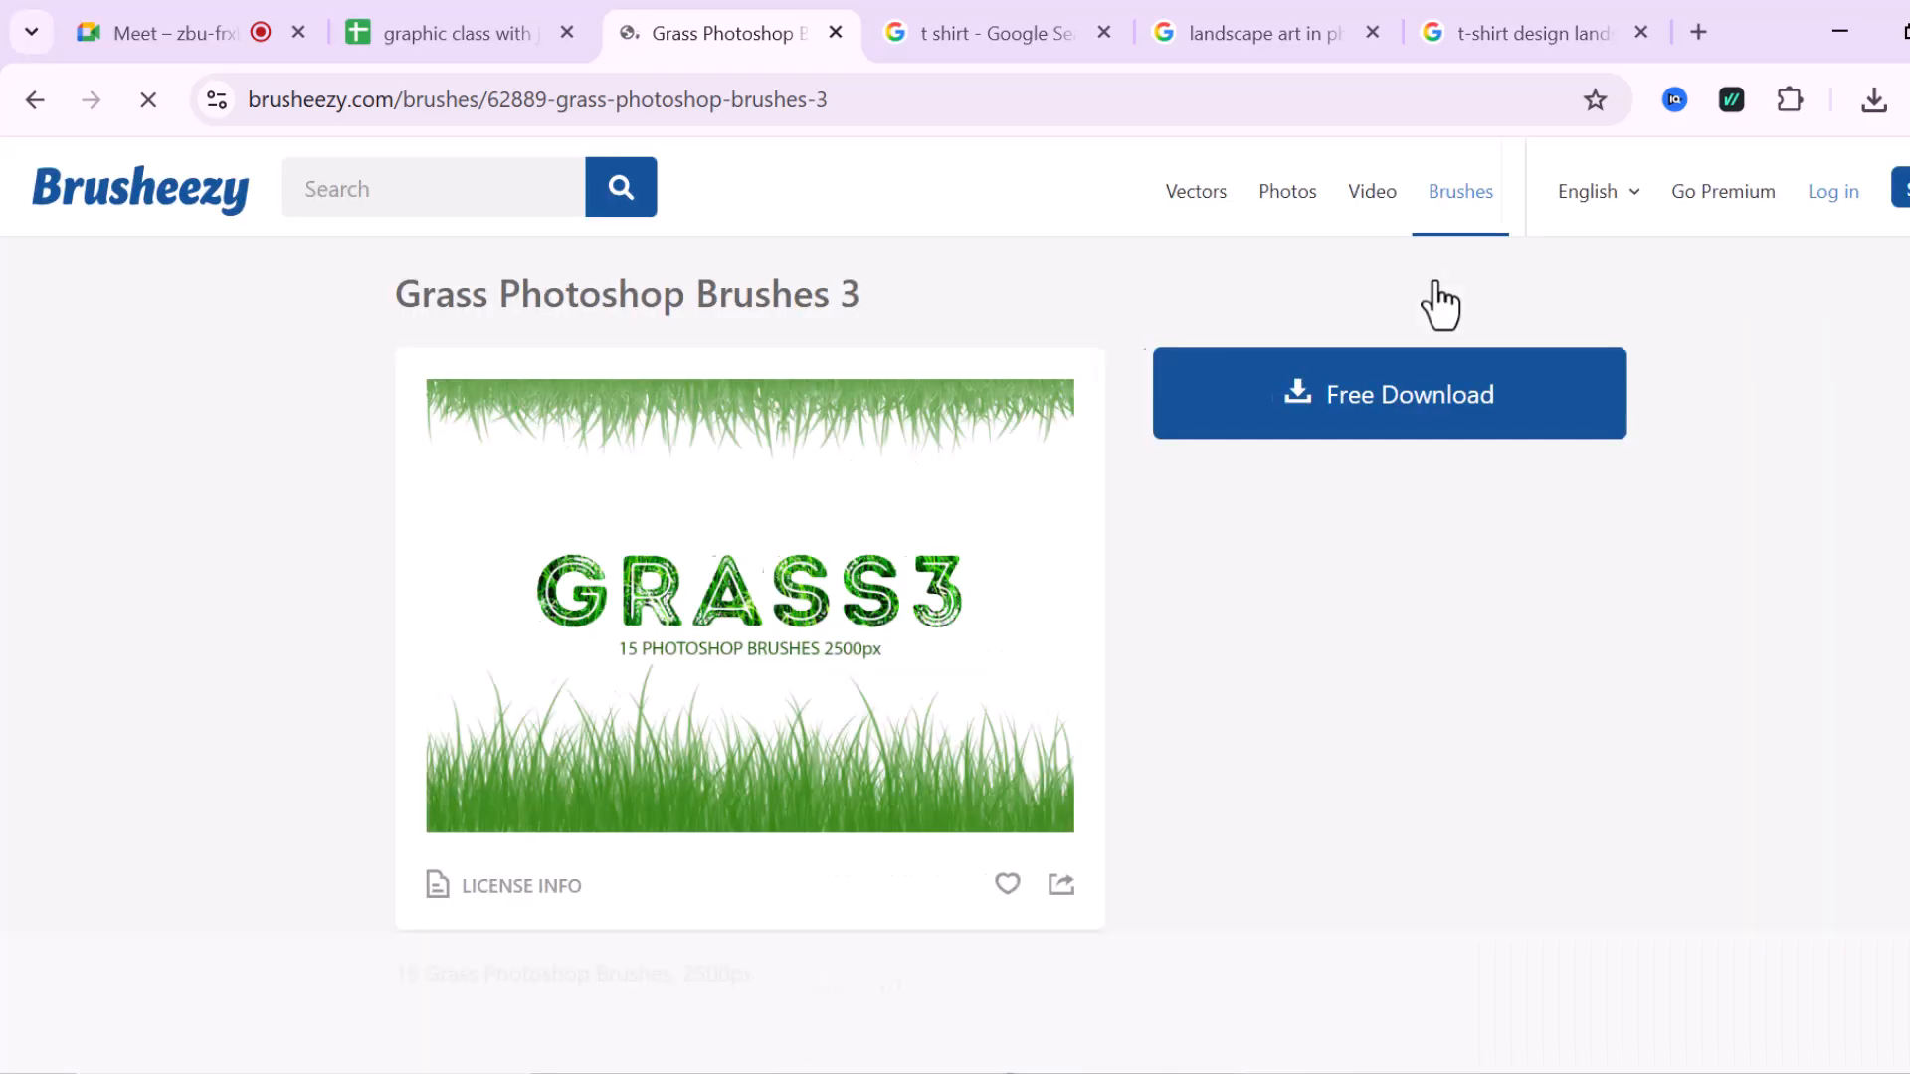
{"action": "left_click", "coordinate": [1417, 413]}
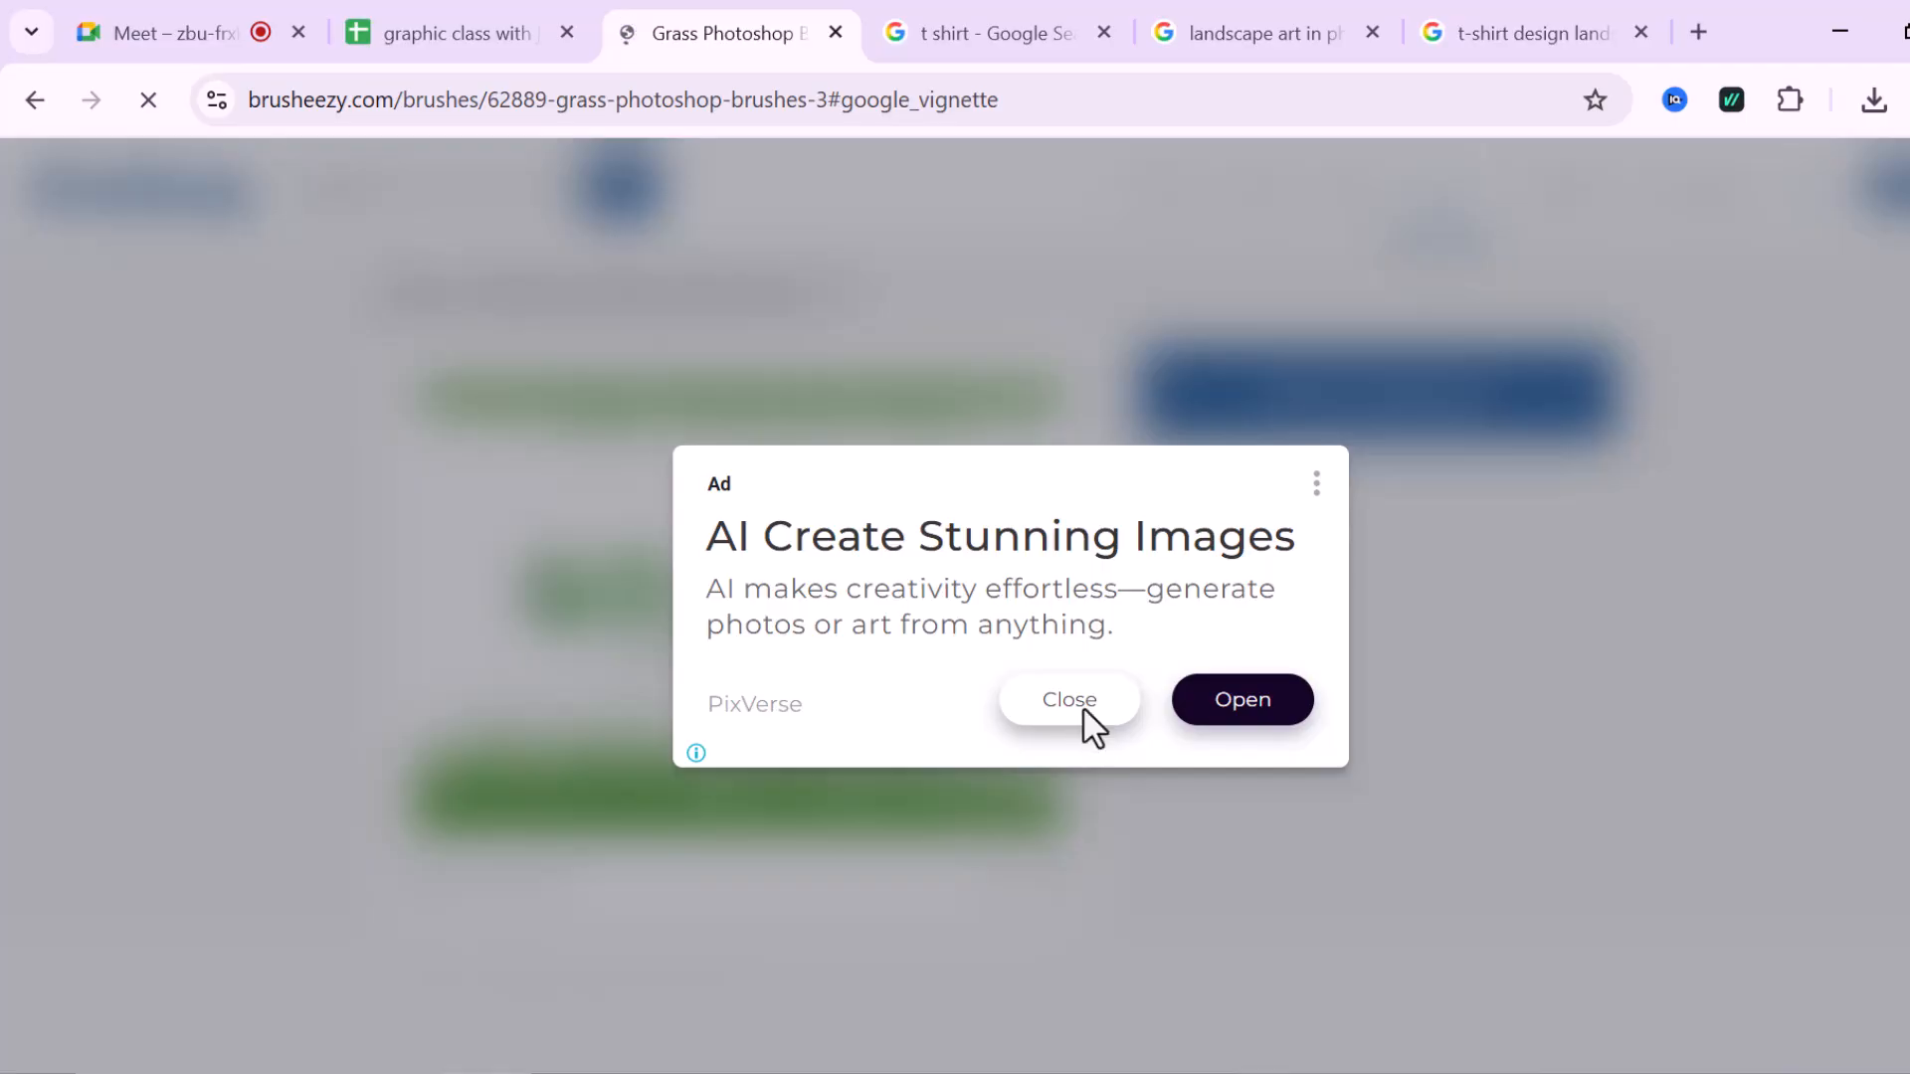
- Check the recent download history for the brush pack and close the advertisement covering the page
{"action": "left_click", "coordinate": [1874, 101]}
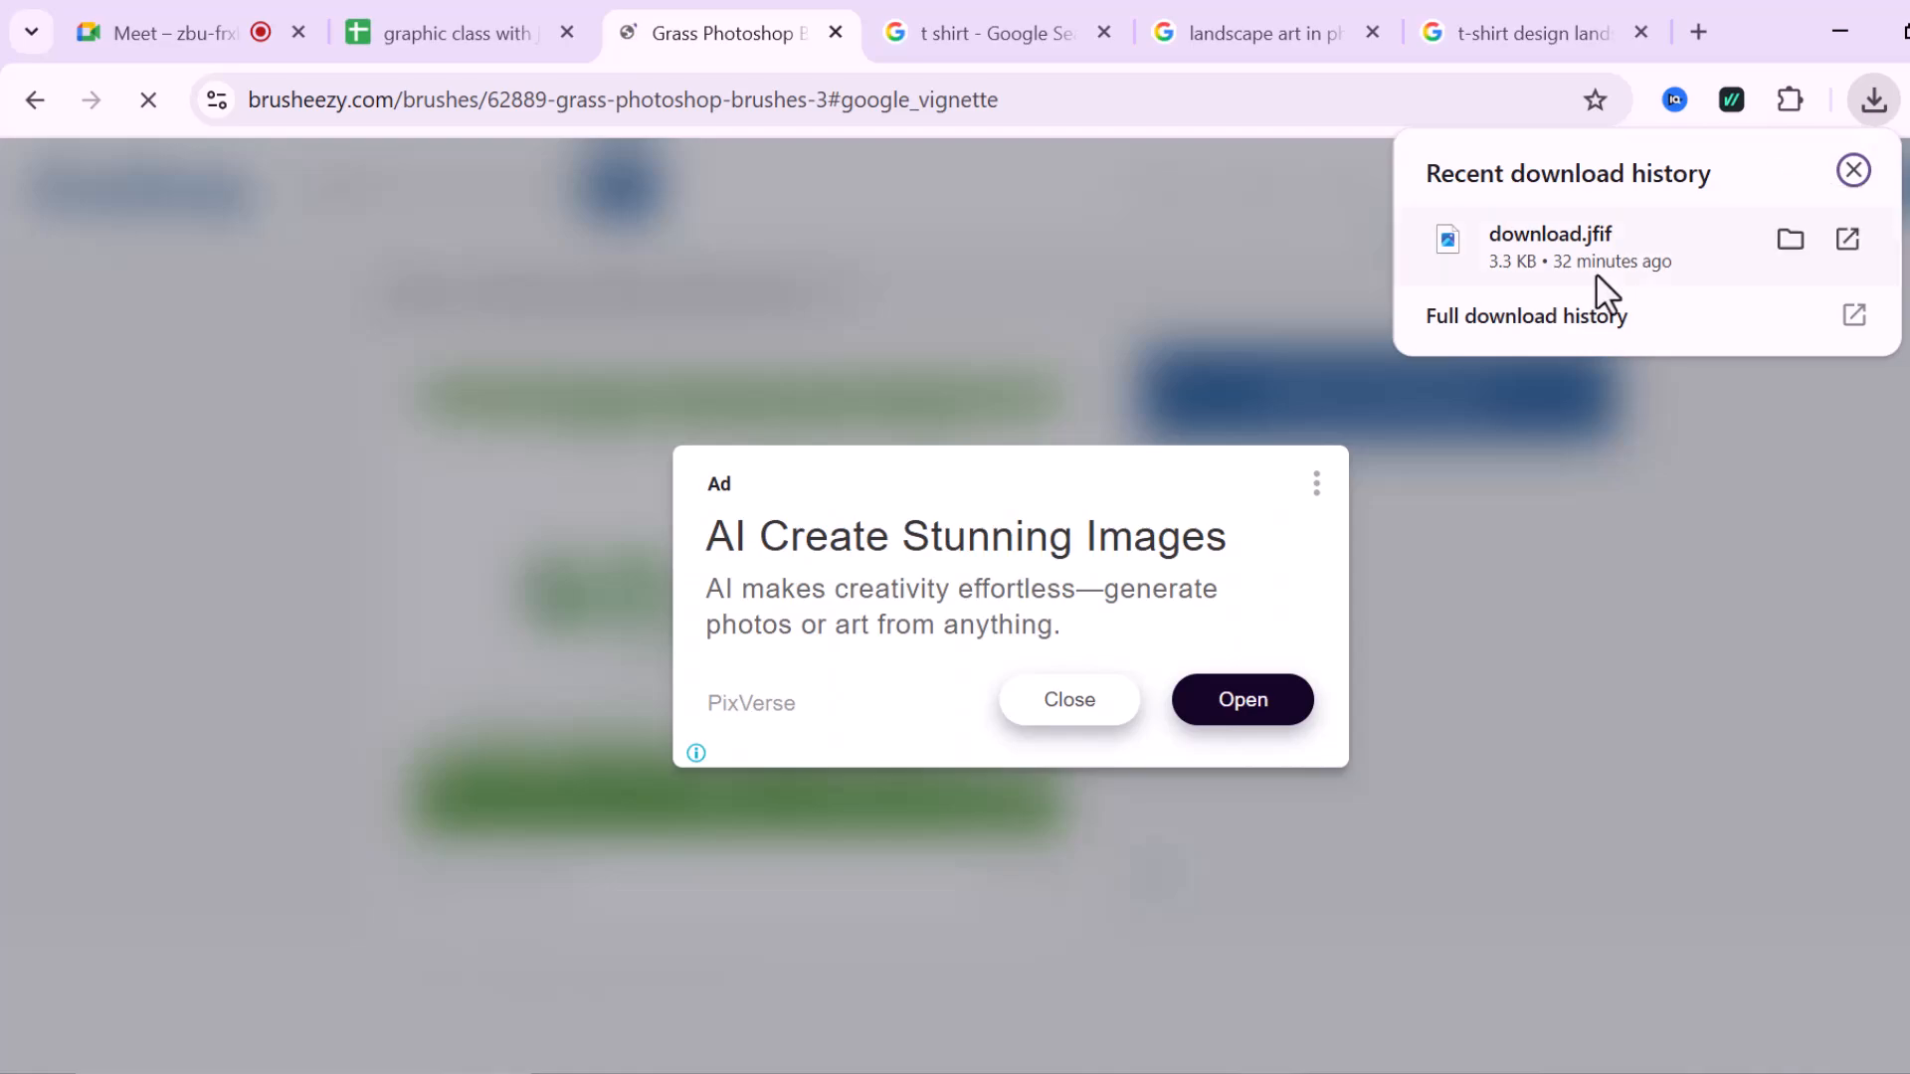
{"action": "left_click", "coordinate": [1232, 203]}
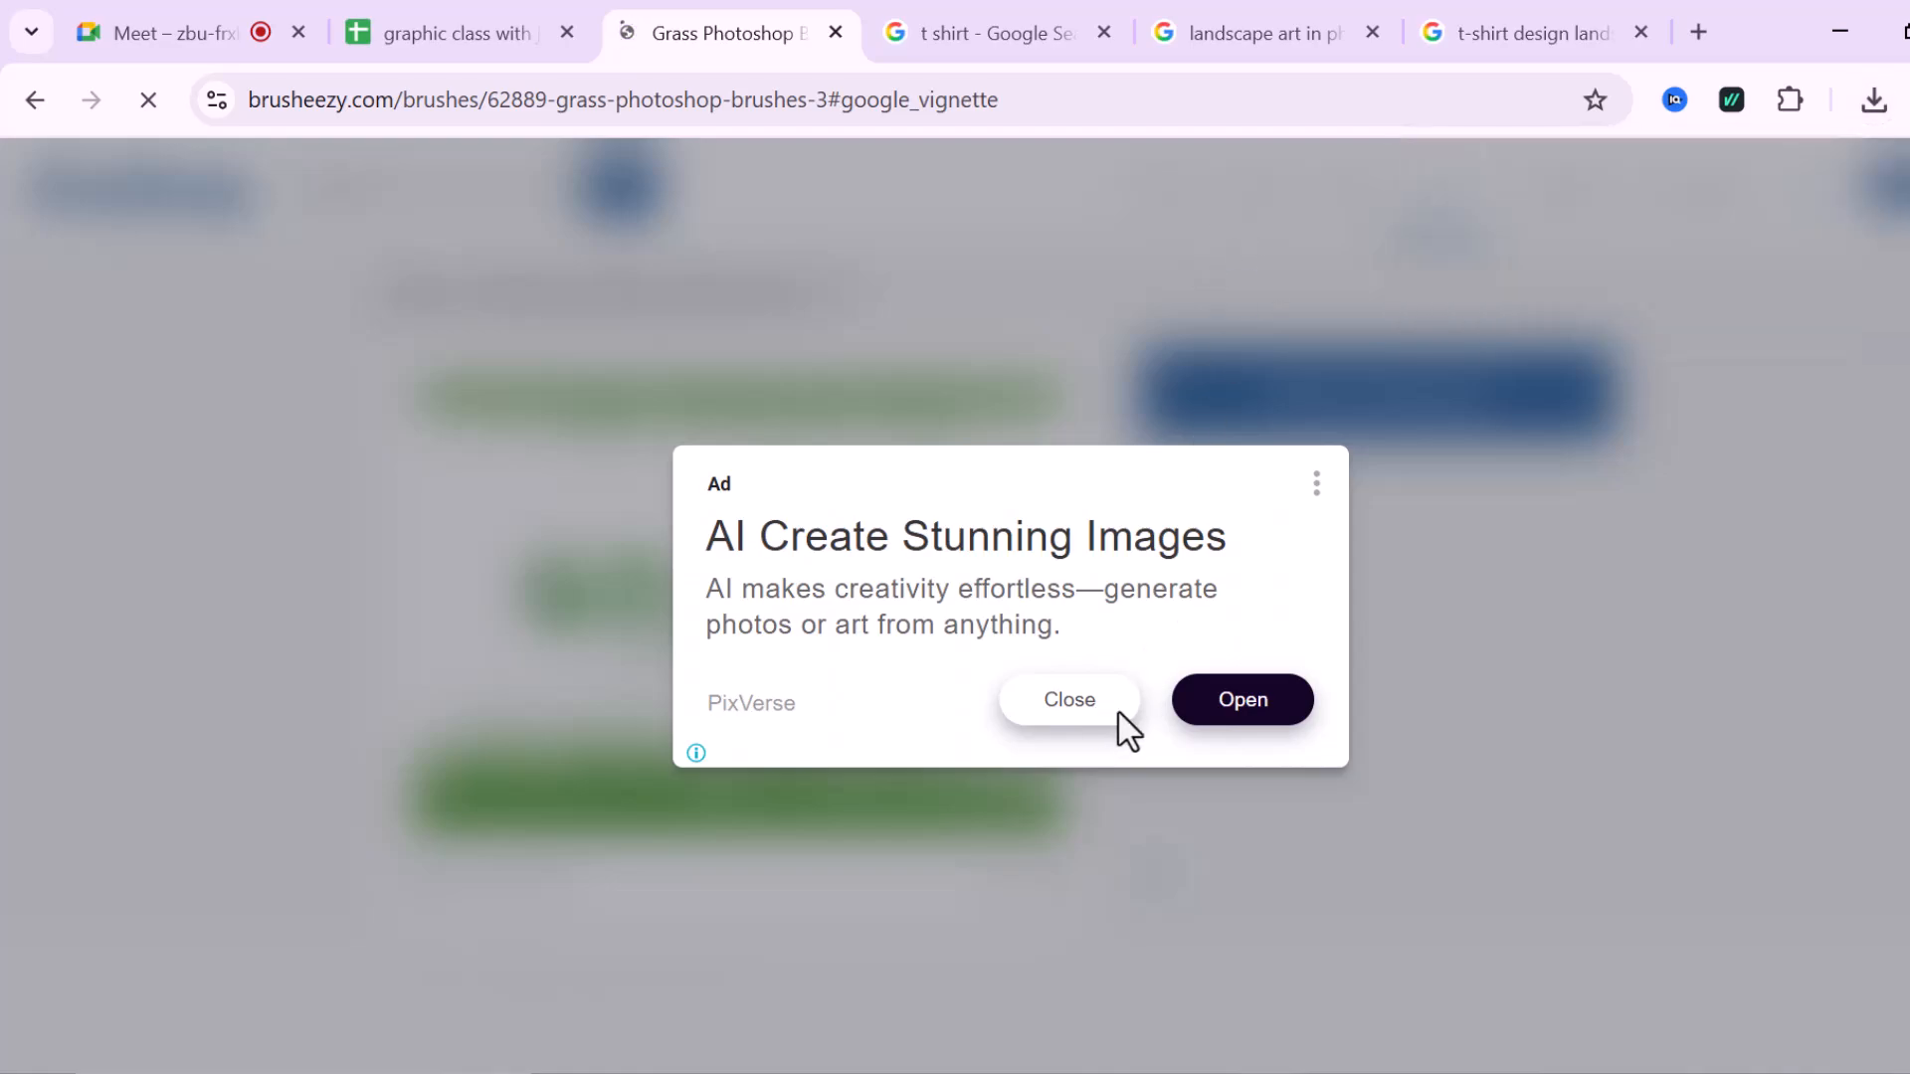
{"action": "left_click", "coordinate": [1119, 714]}
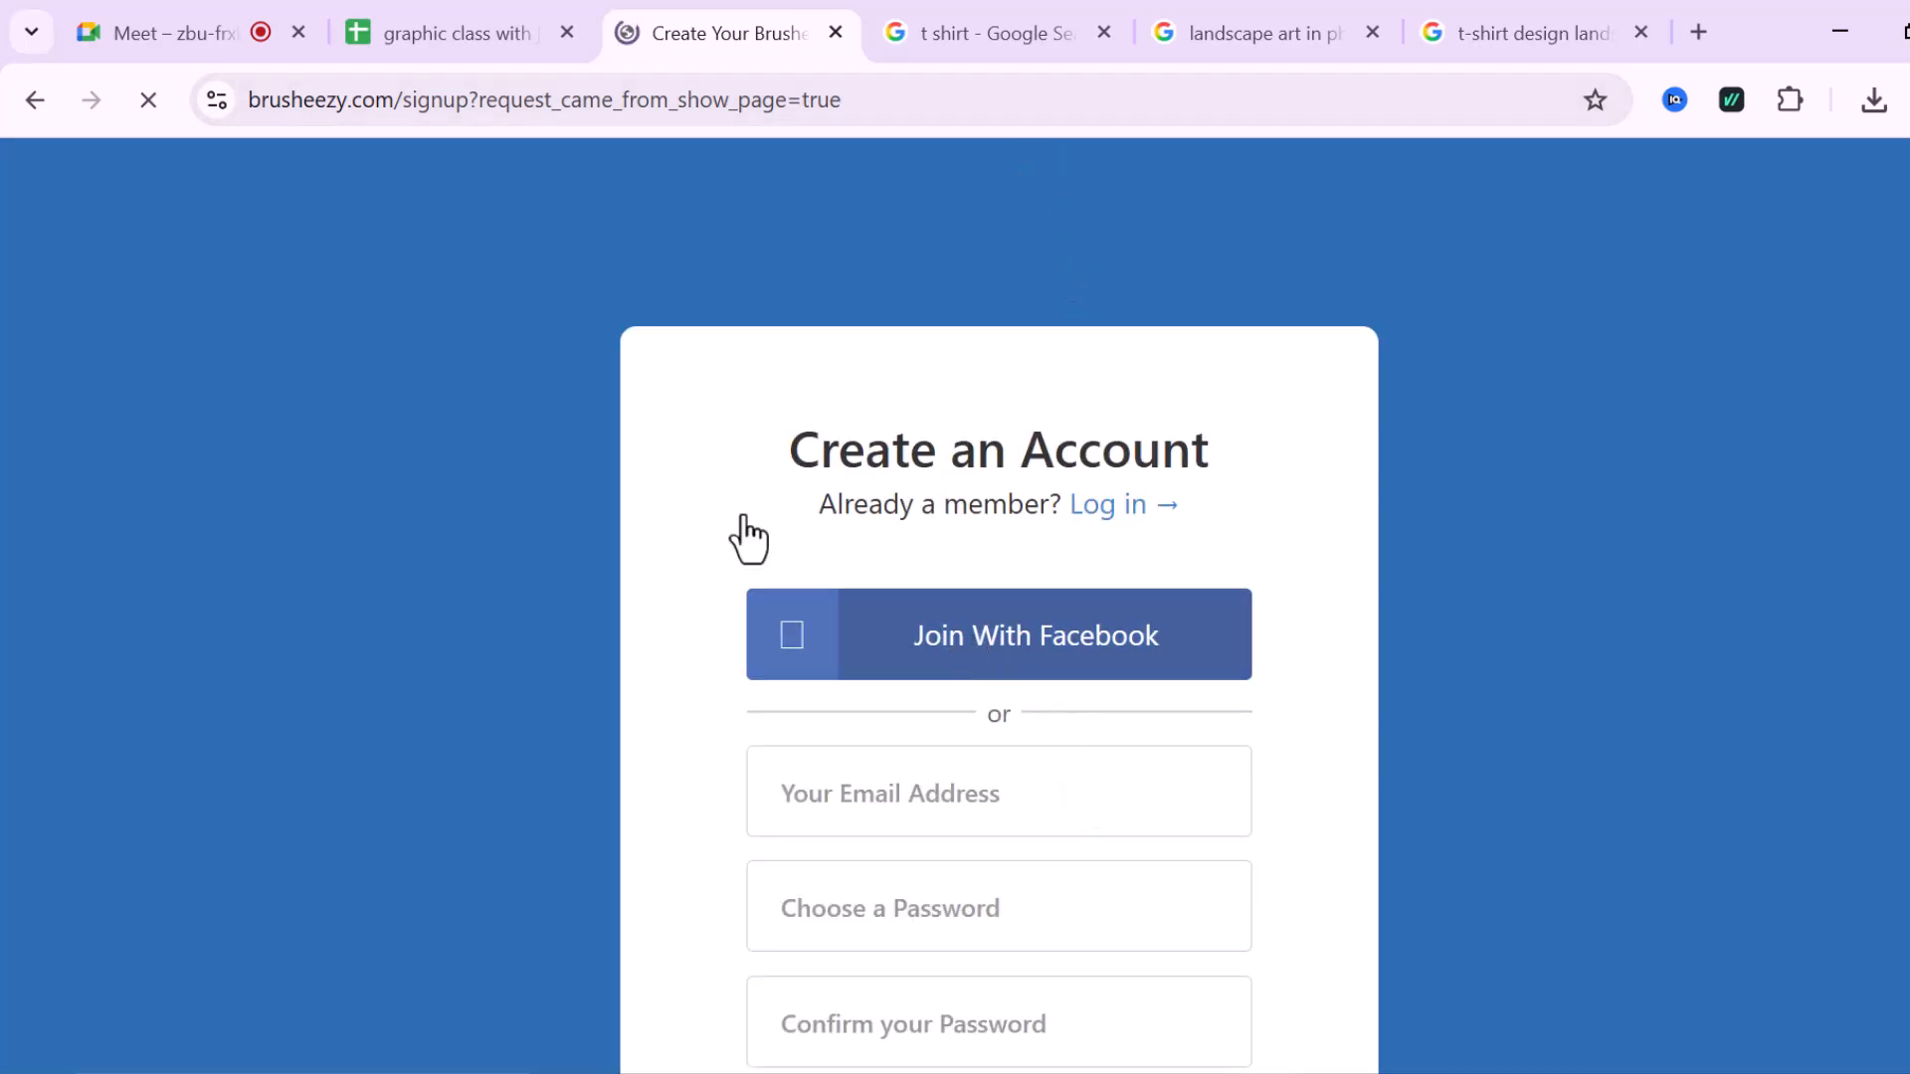
- Return from the sign-up page to the Grass Photoshop Brushes 3 page and retry the free download
{"action": "left_click", "coordinate": [33, 100]}
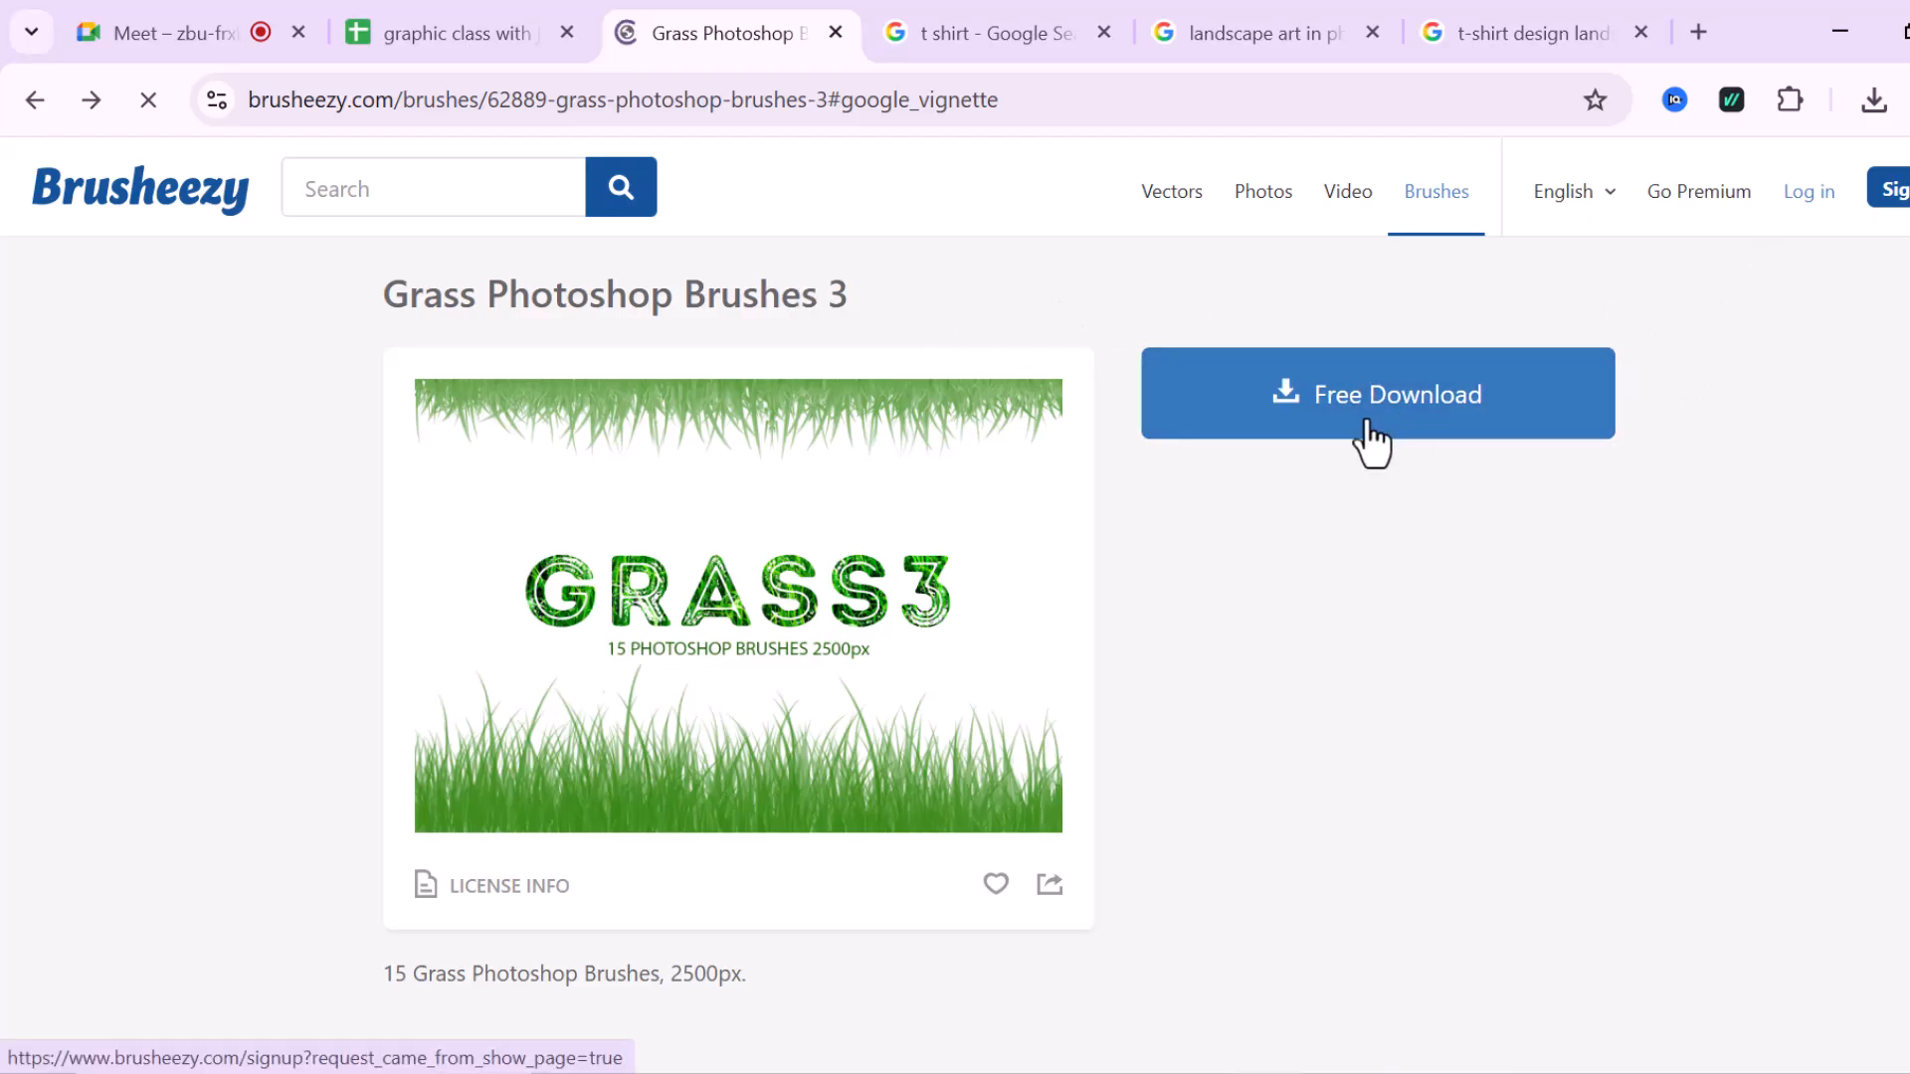
{"action": "left_click", "coordinate": [1287, 392]}
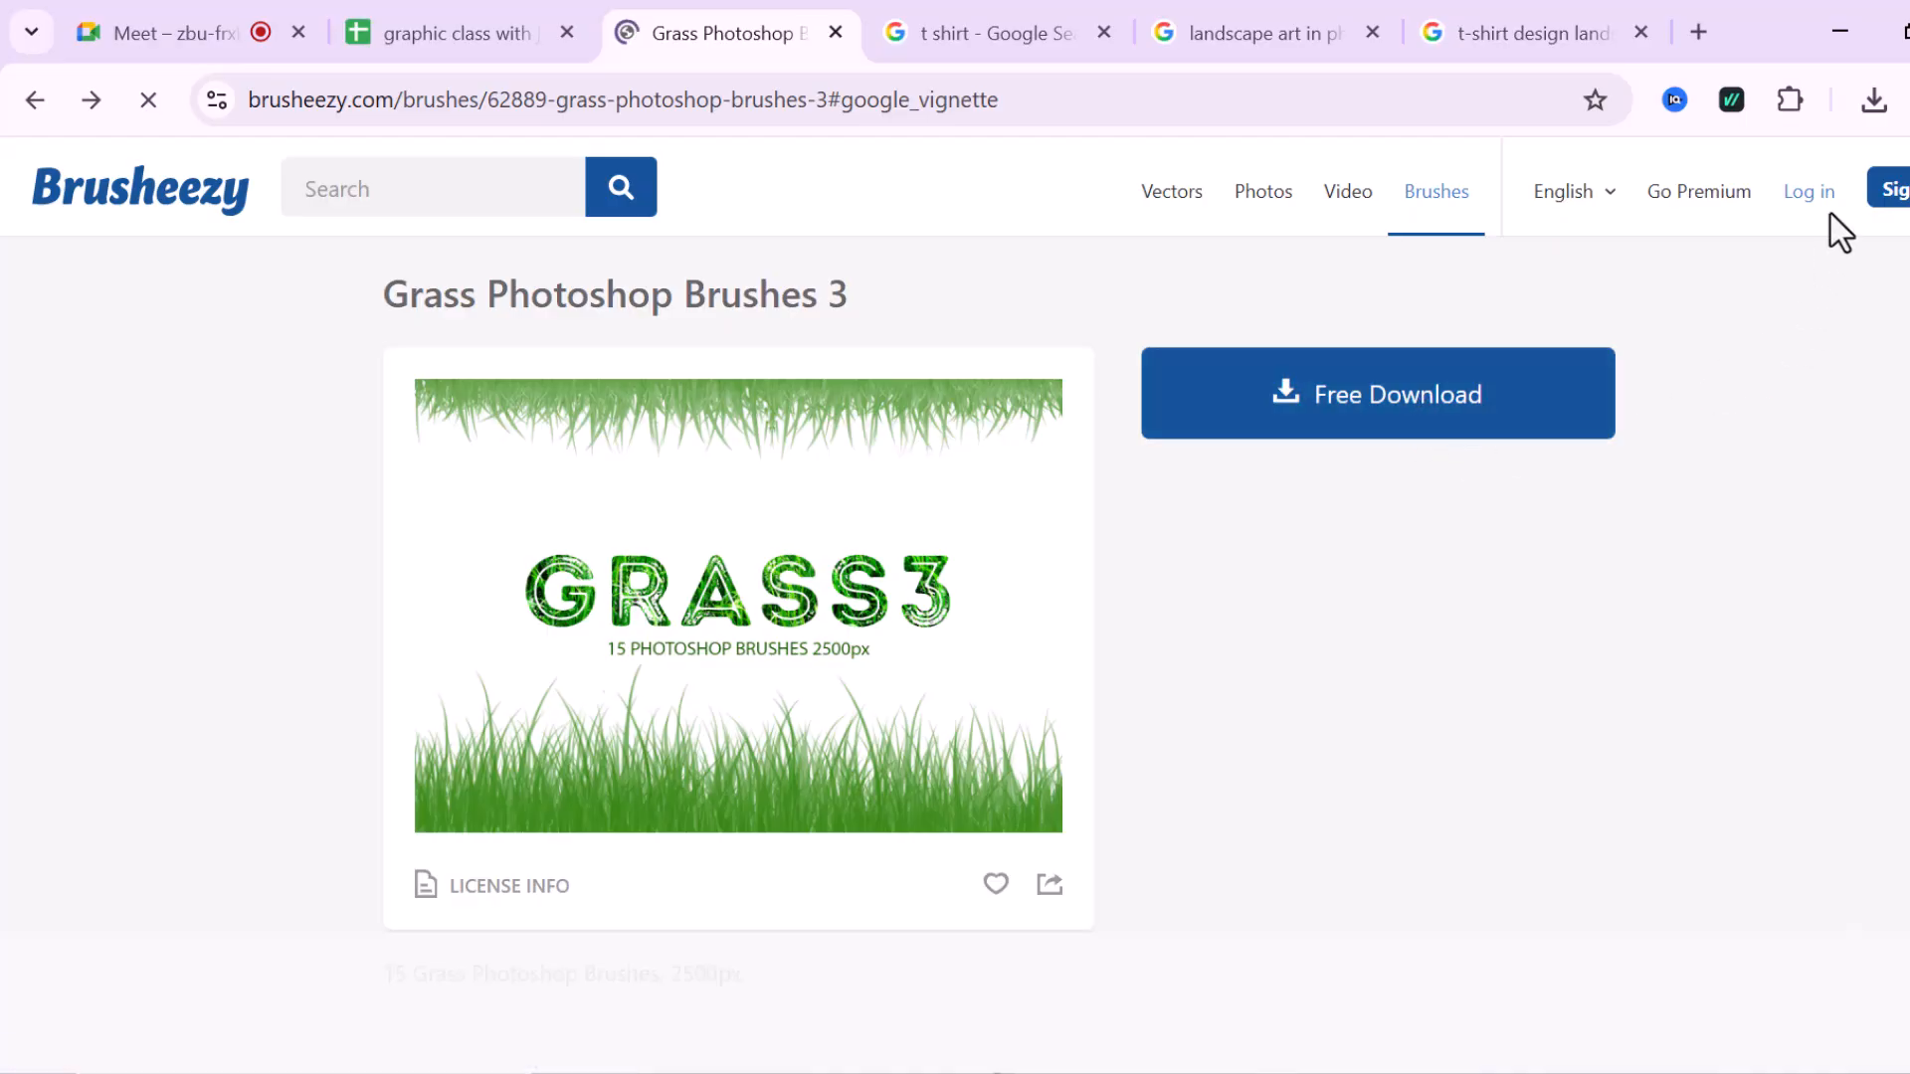
{"action": "left_click", "coordinate": [1193, 429]}
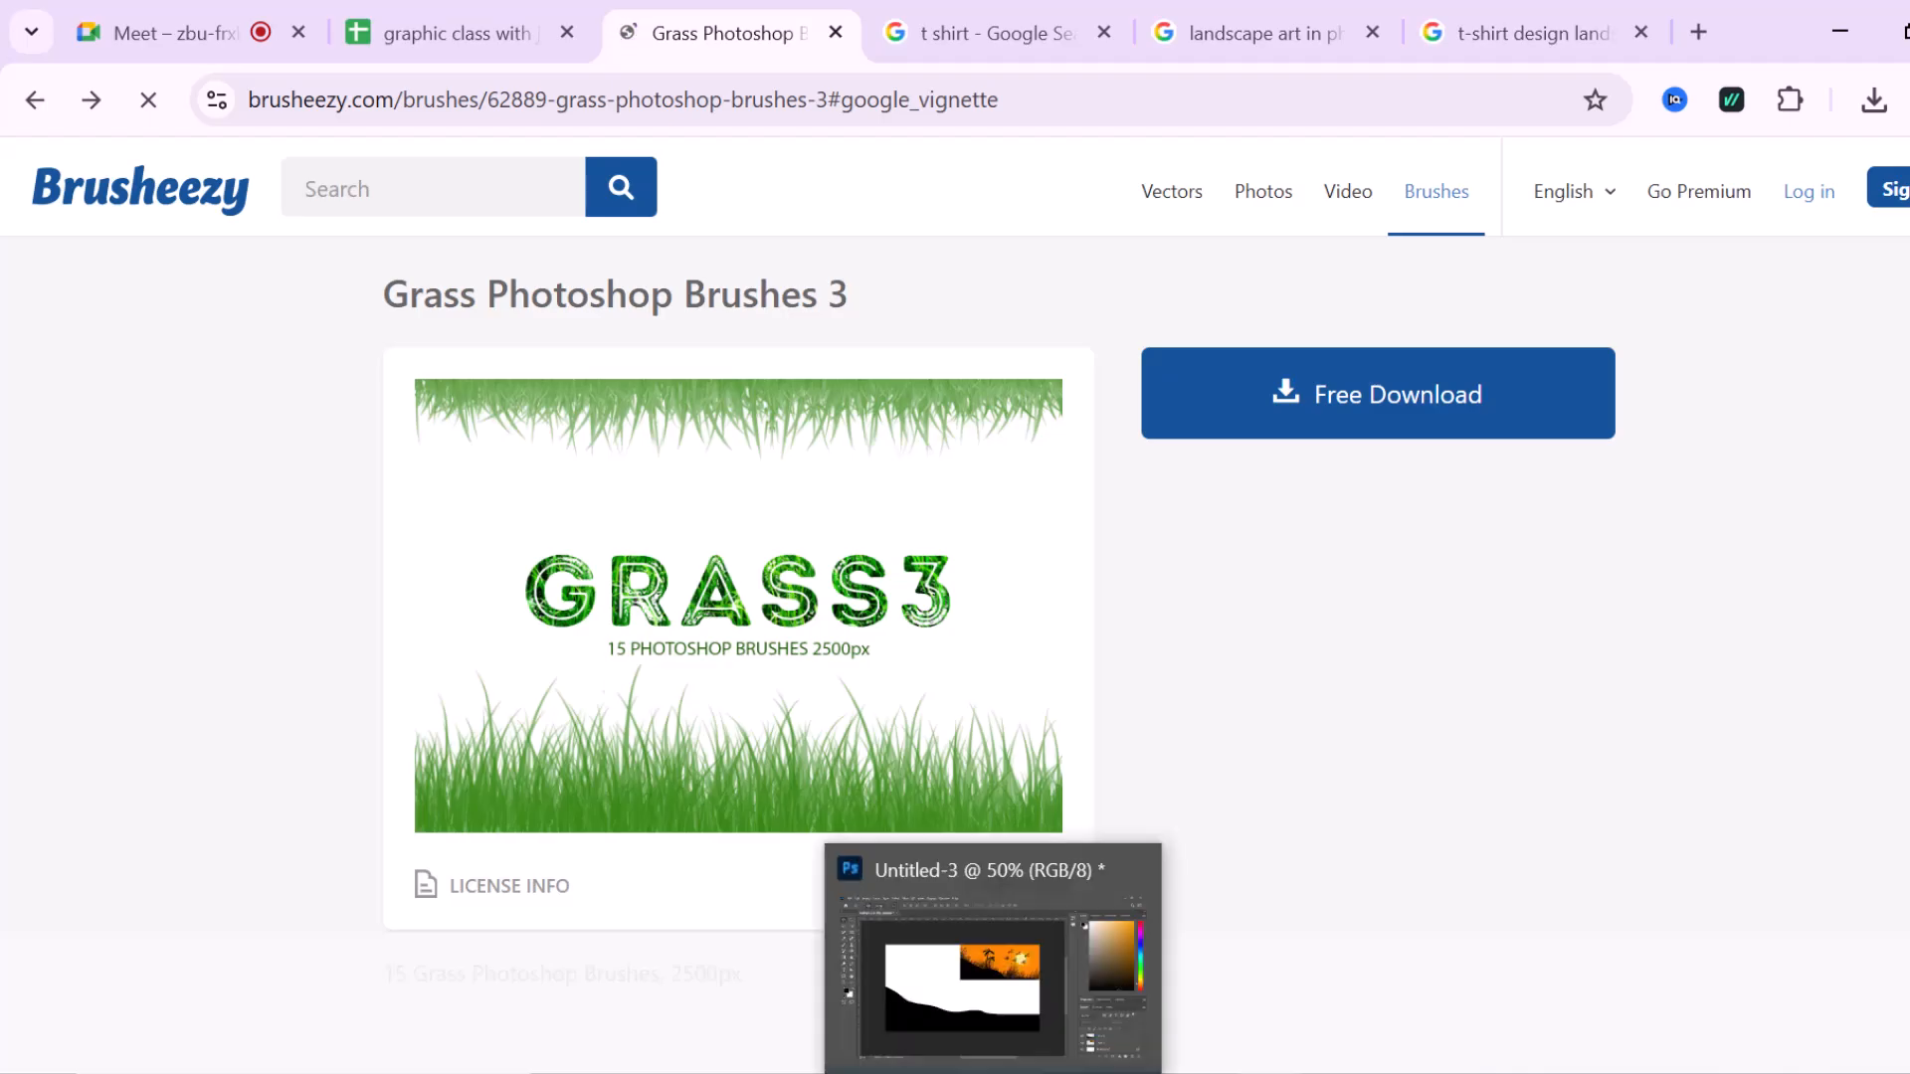
- Switch back to the Untitled-3 document in Photoshop and activate the Brush tool
{"action": "left_click", "coordinate": [960, 970]}
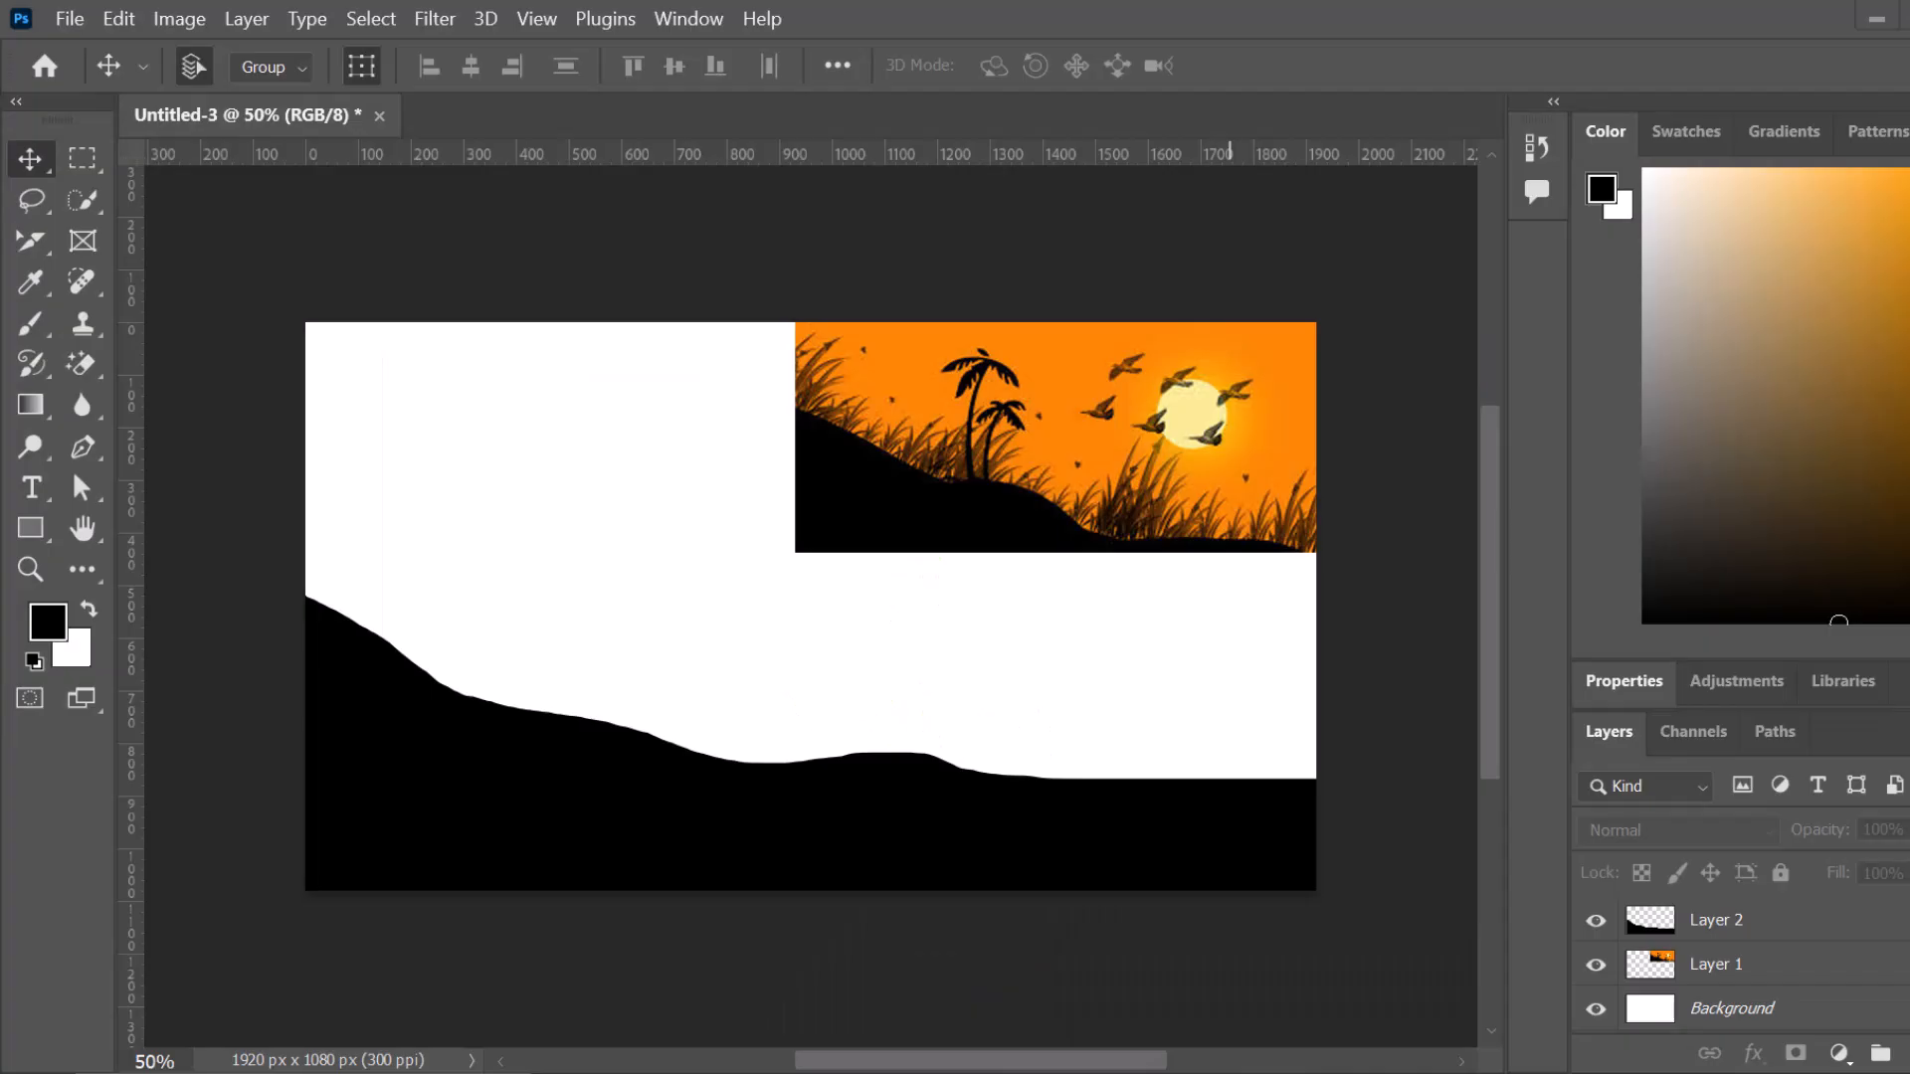
{"action": "left_click", "coordinate": [30, 325]}
{"action": "left_click", "coordinate": [270, 66]}
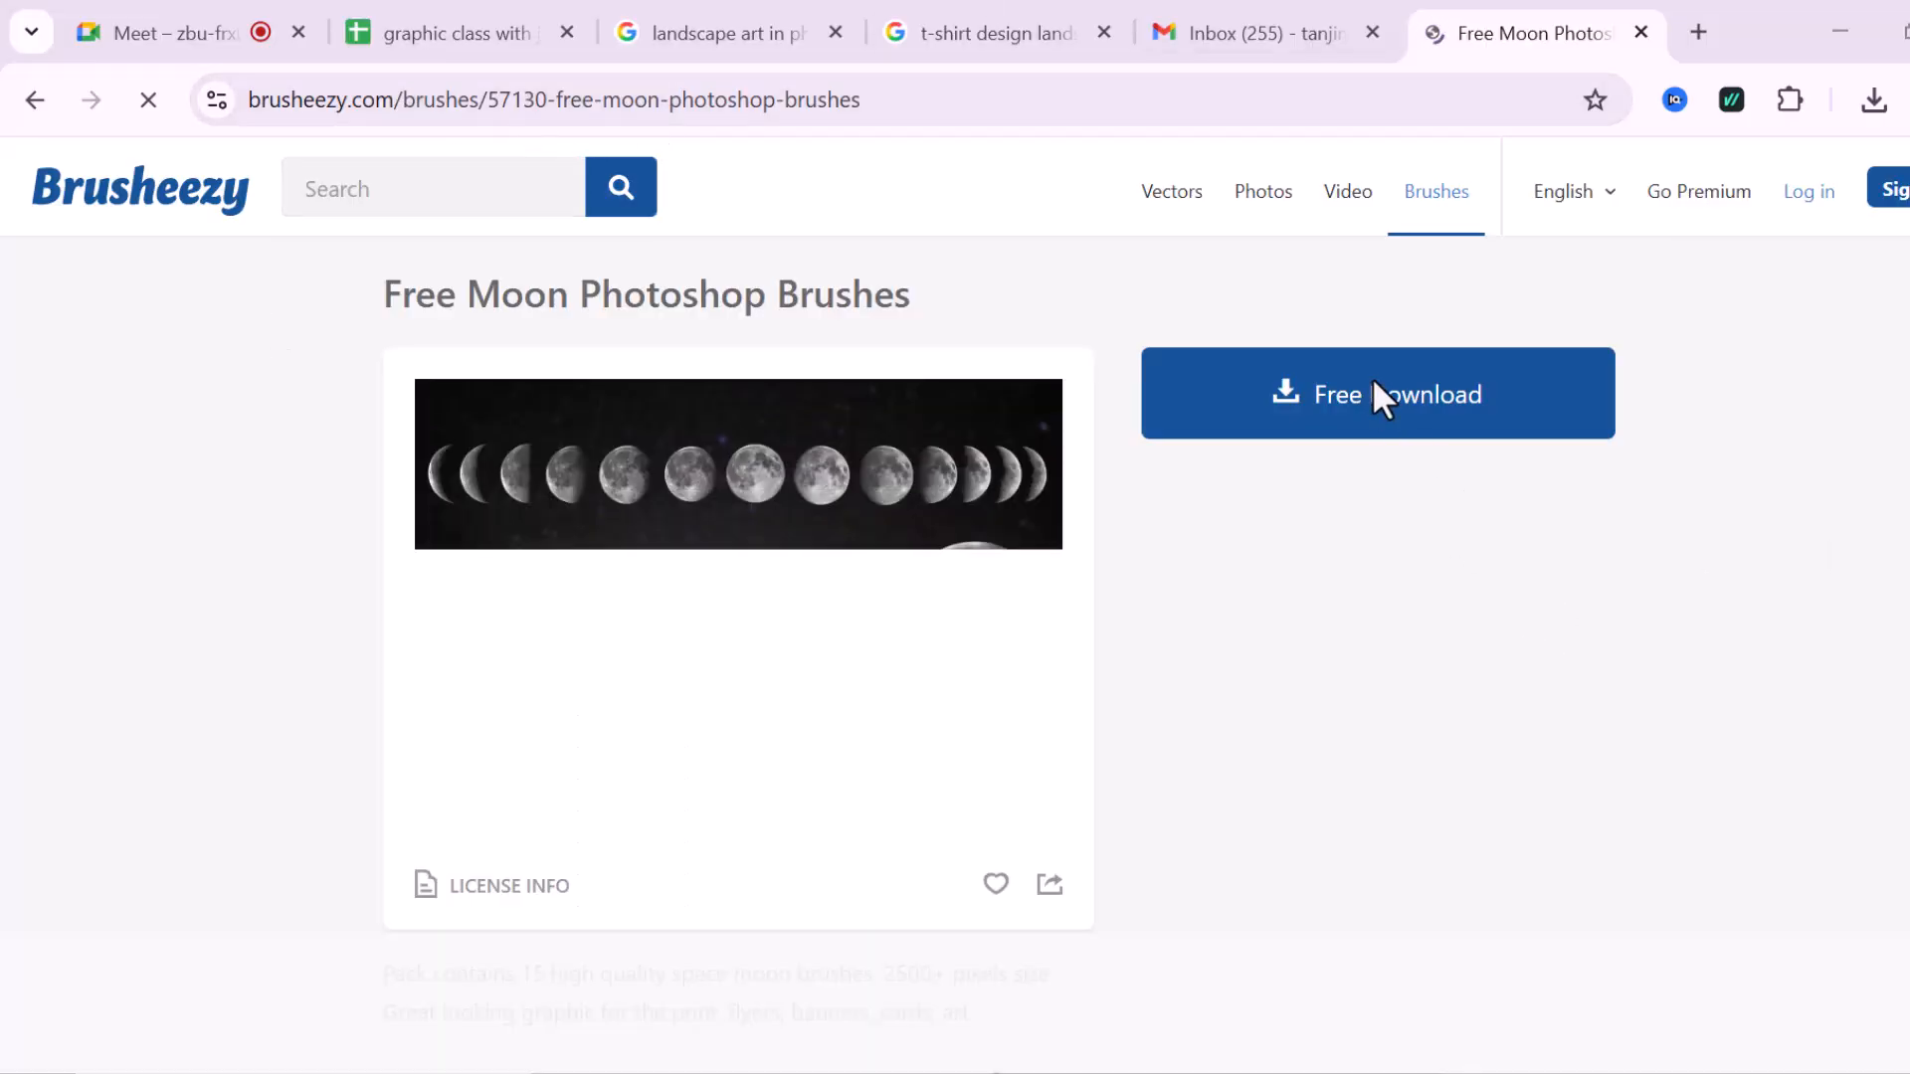
- Try to download the Free Moon Photoshop Brushes pack and dismiss the account sign-up form
{"action": "left_click", "coordinate": [1389, 435]}
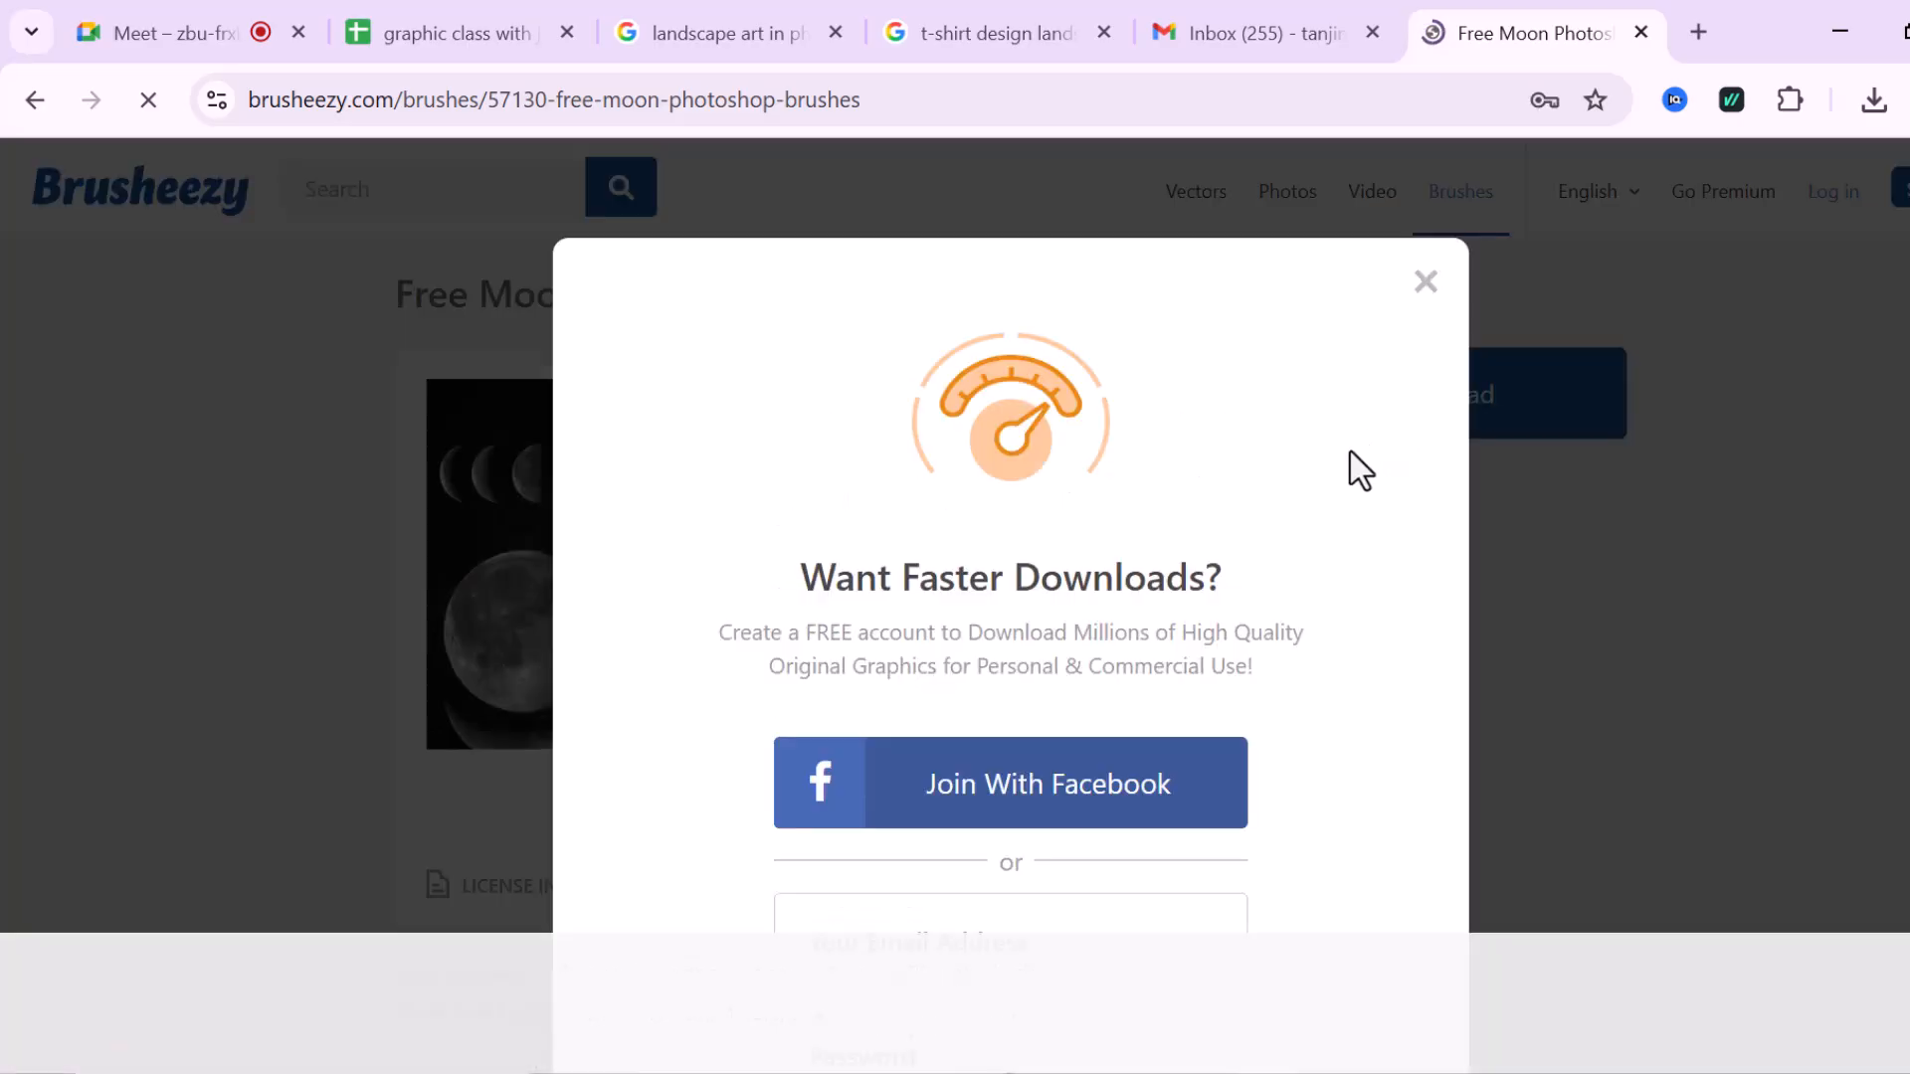
{"action": "scroll", "coordinate": [1100, 868], "scroll_direction": "down", "scroll_amount": 5}
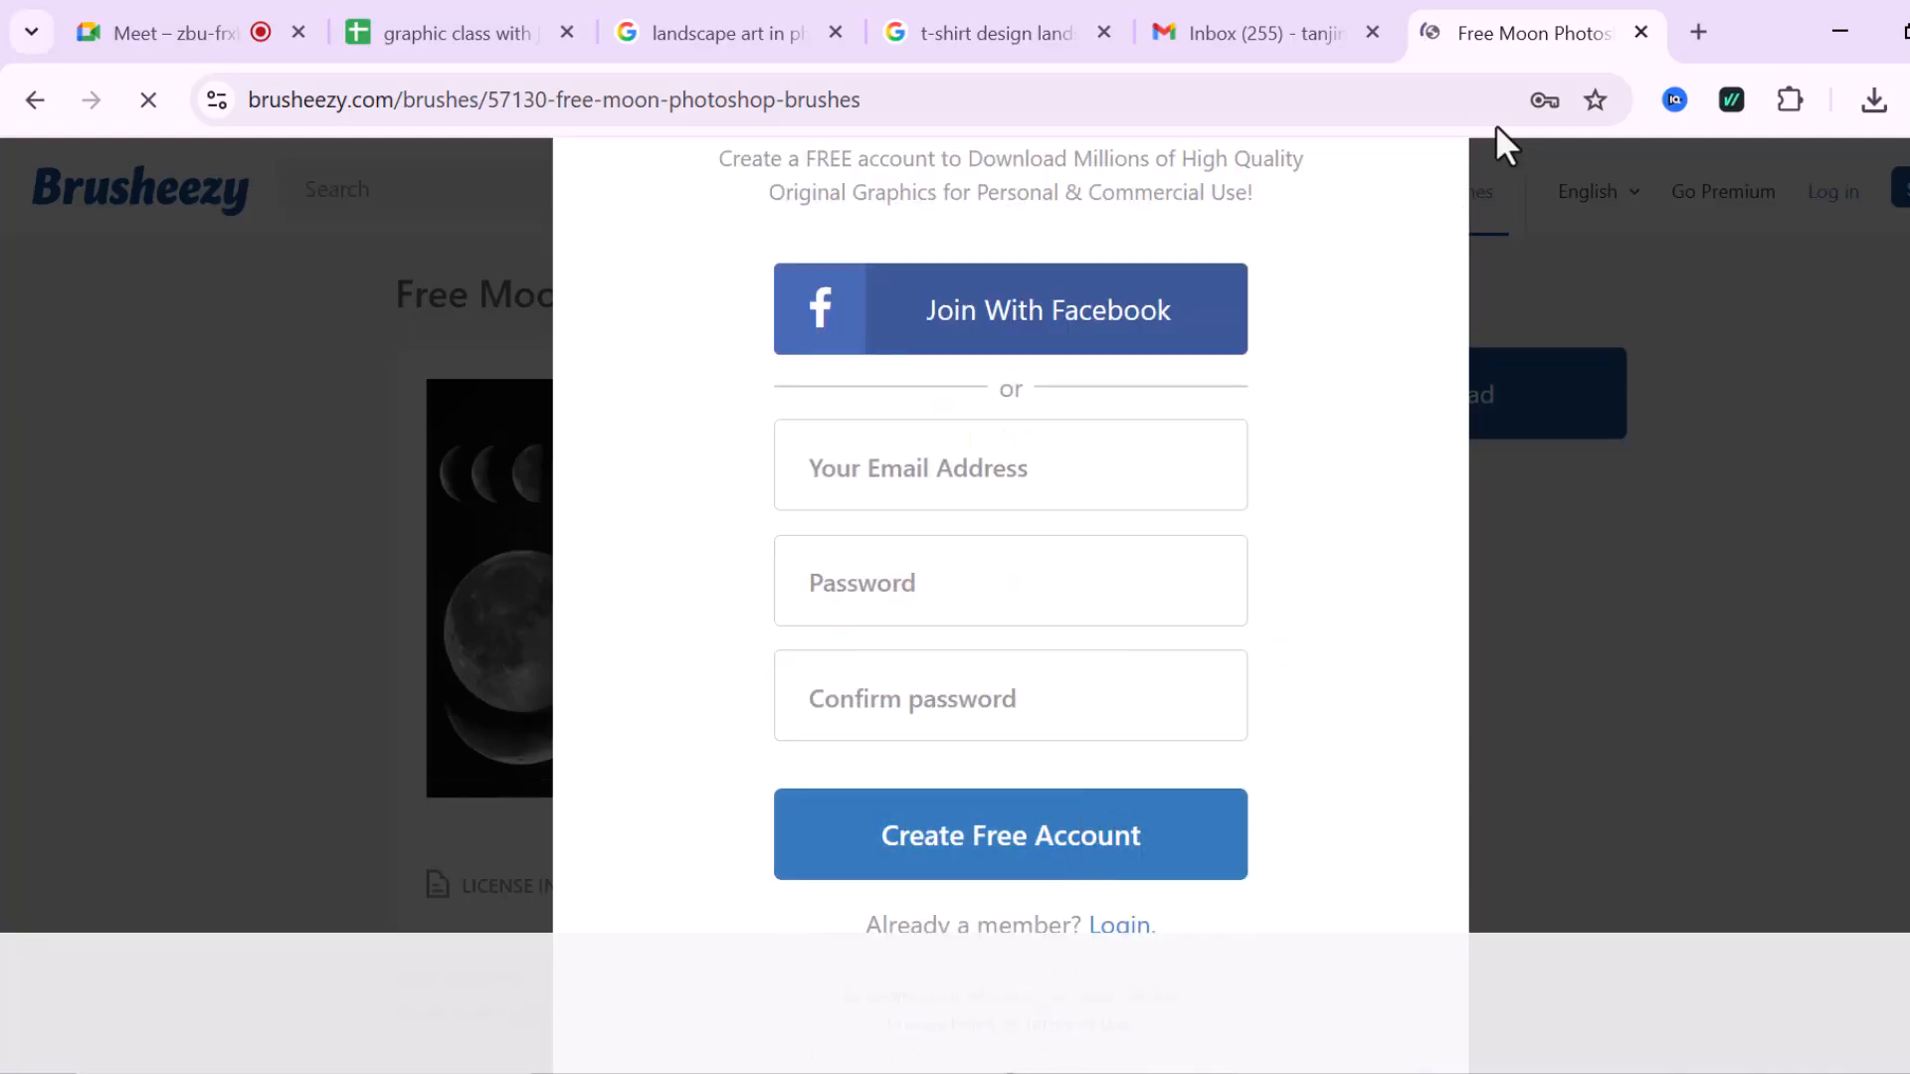
{"action": "scroll", "coordinate": [1407, 290], "scroll_direction": "up", "scroll_amount": 5}
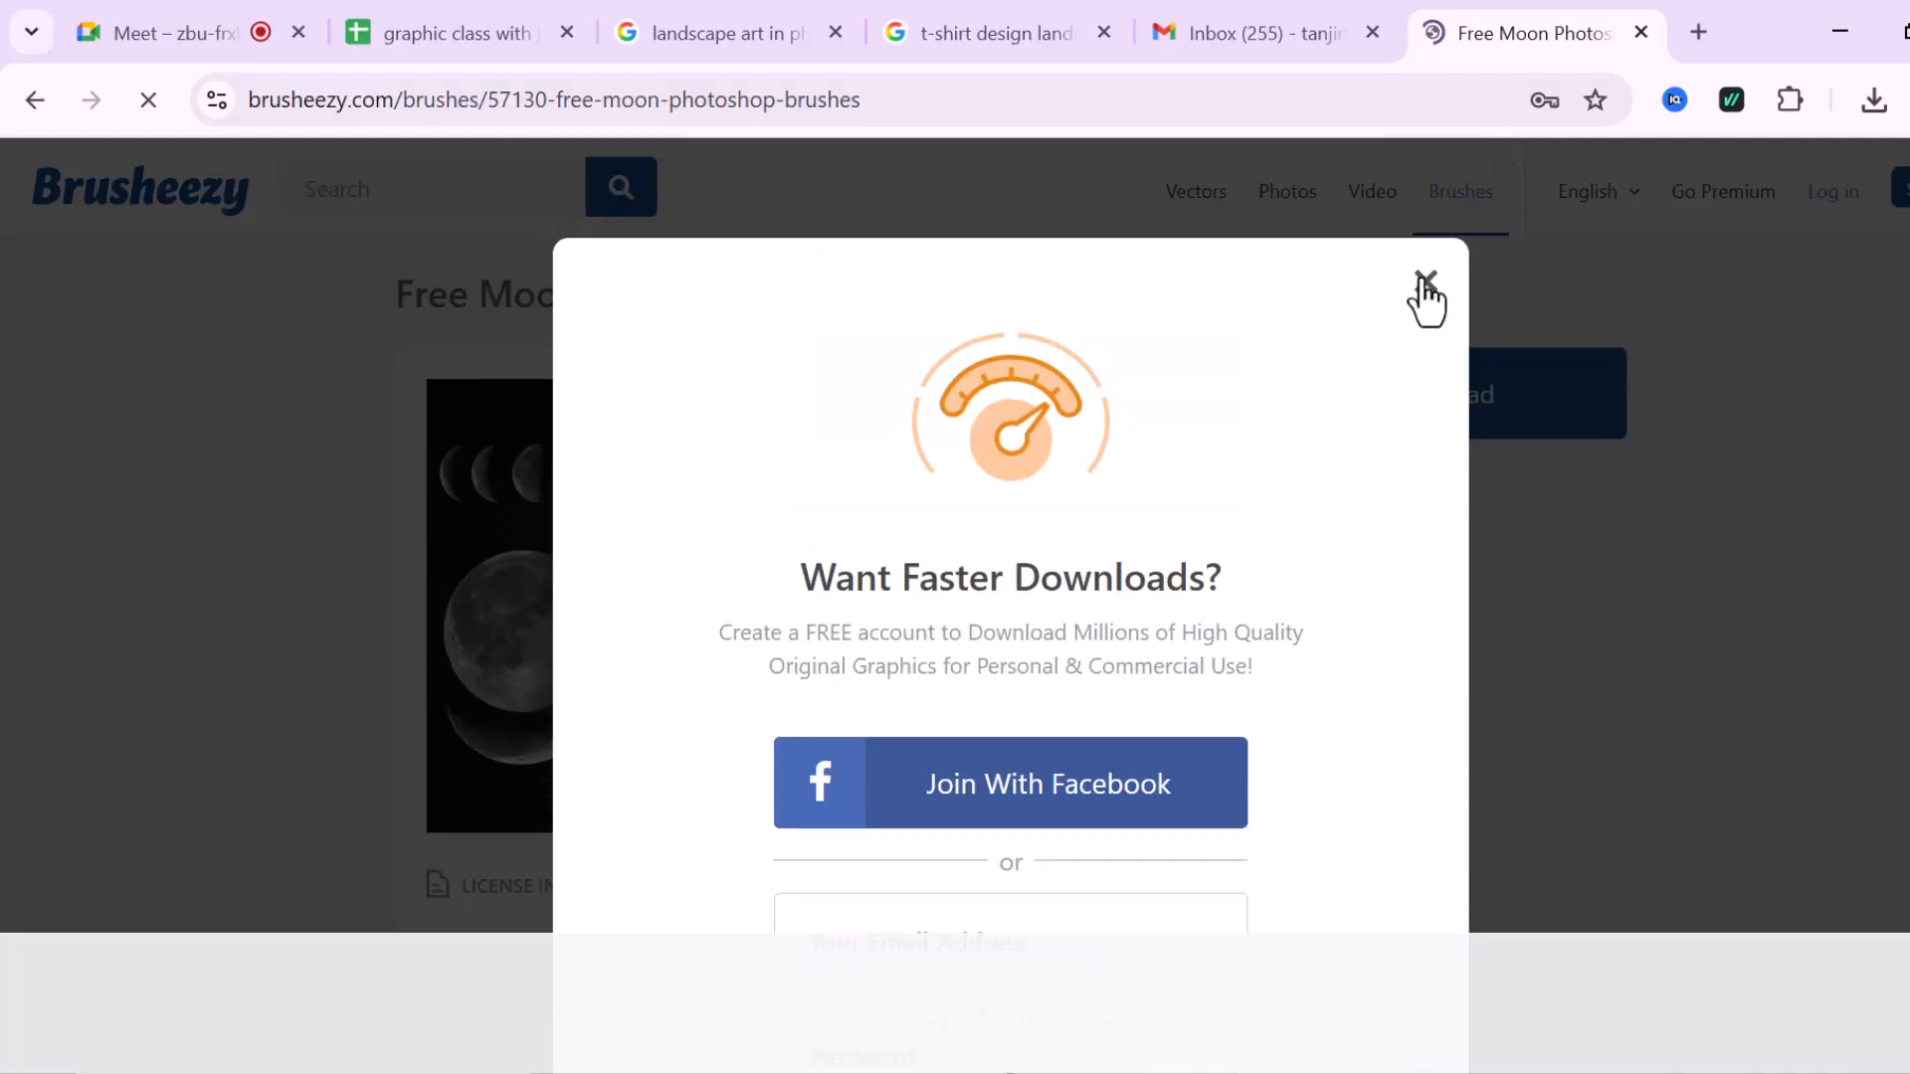
{"action": "left_click", "coordinate": [1423, 286]}
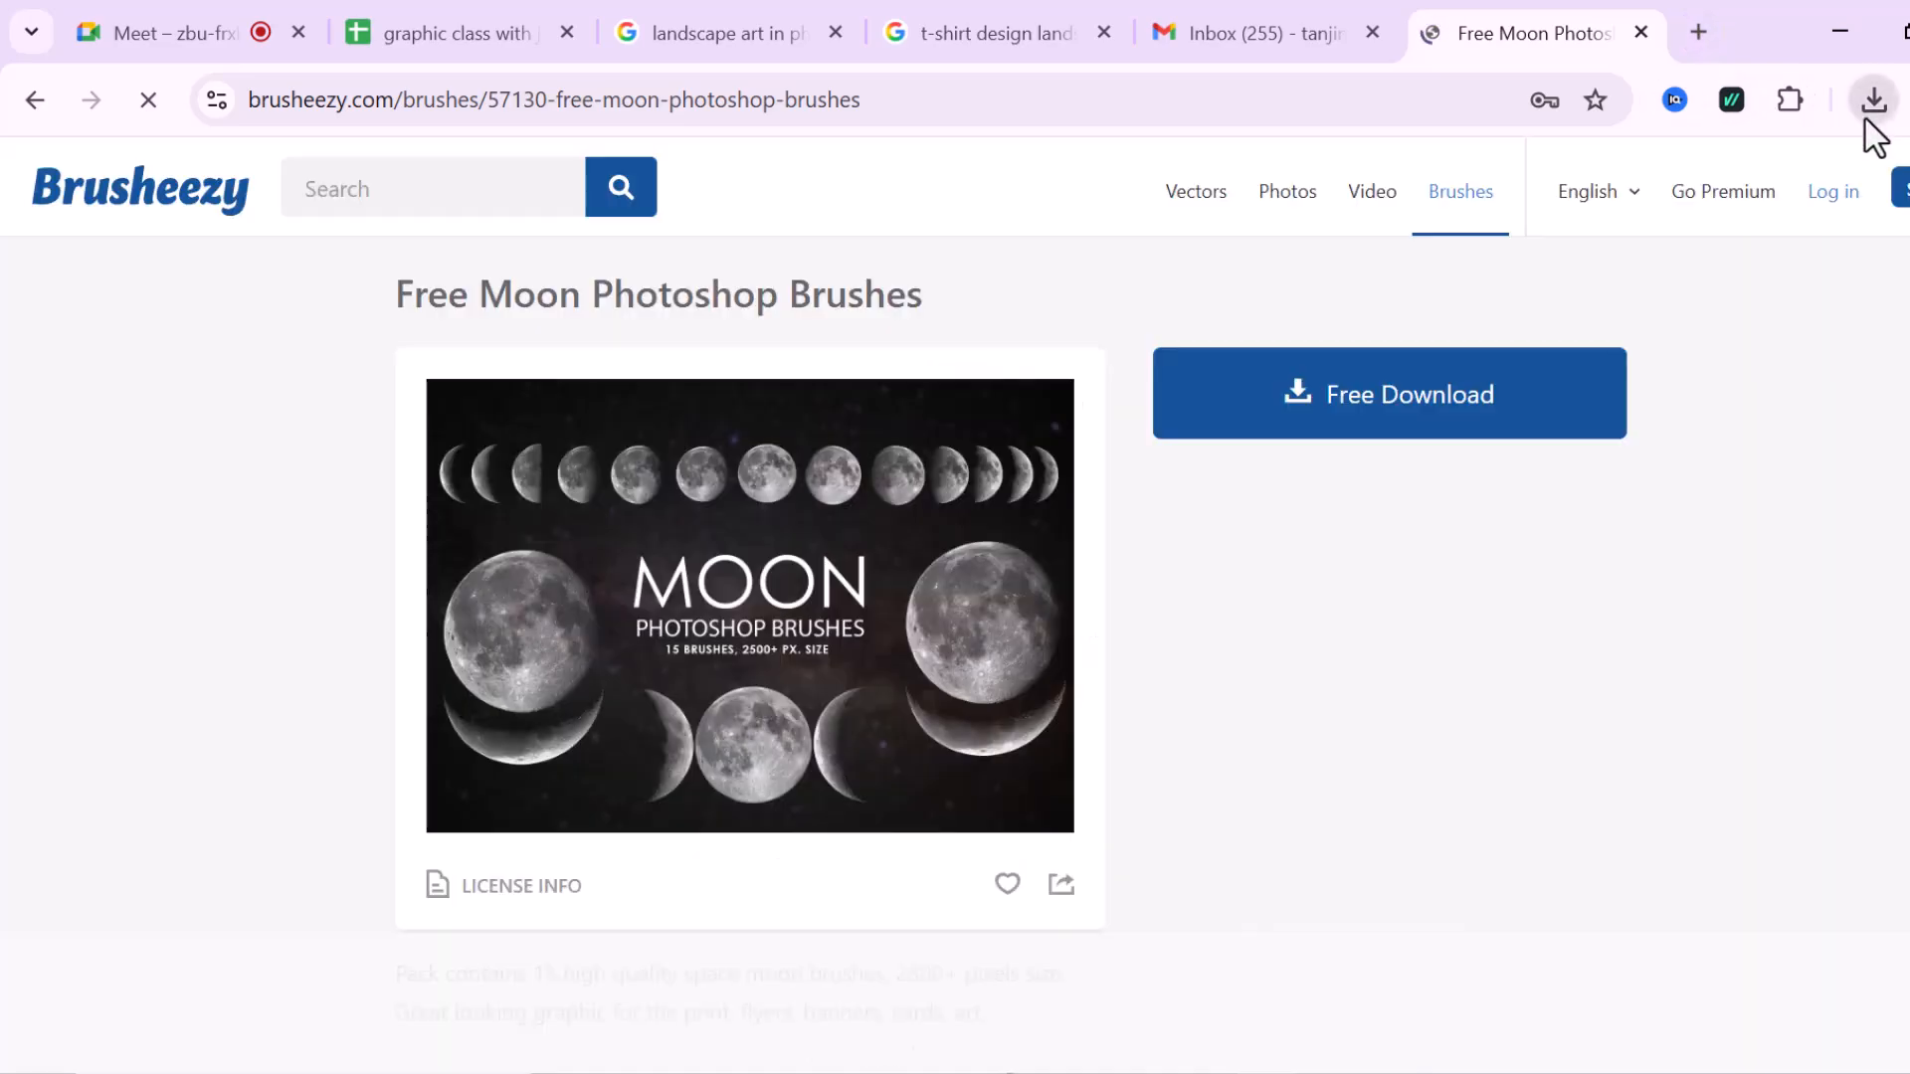
- Show the downloaded grass brush pack in its folder from the recent download history and select the Grass_Photoshop_Brushes_3_abr archive
{"action": "left_click", "coordinate": [1871, 112]}
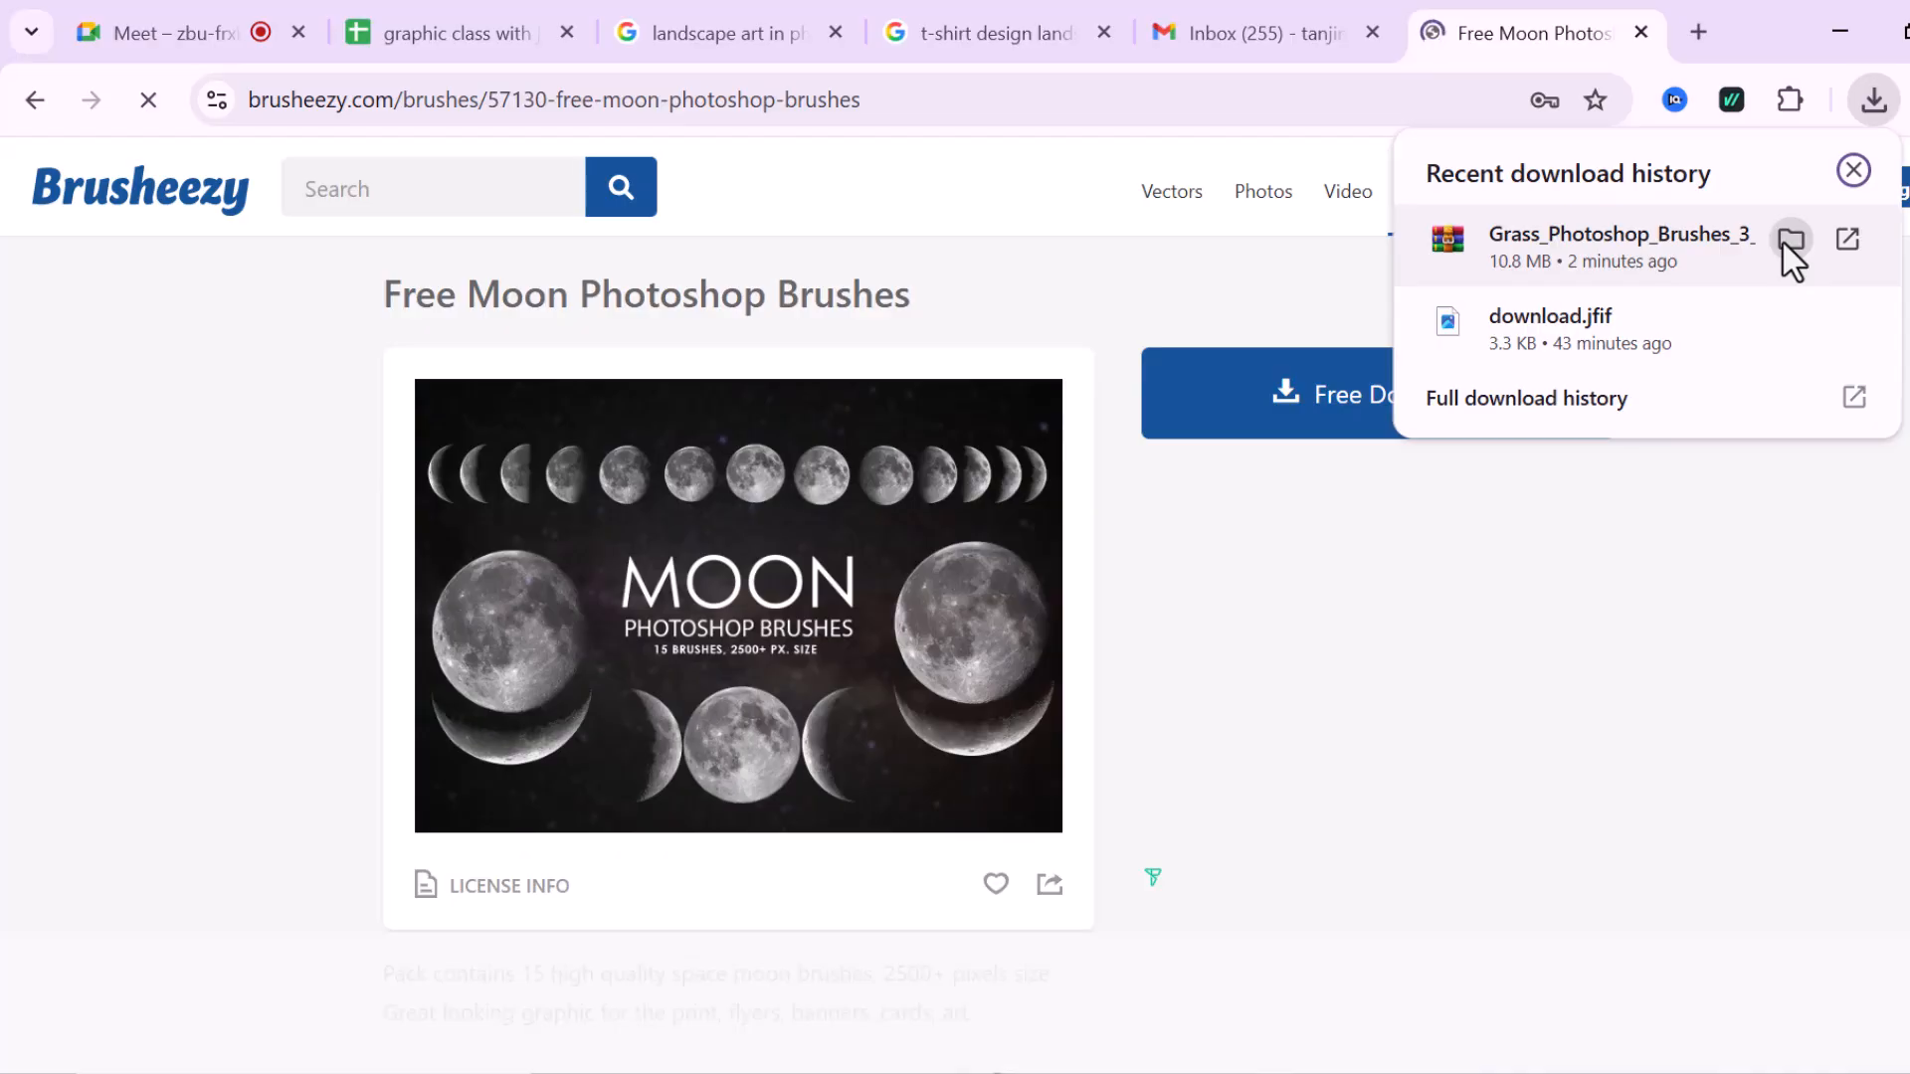
{"action": "left_click", "coordinate": [1784, 245]}
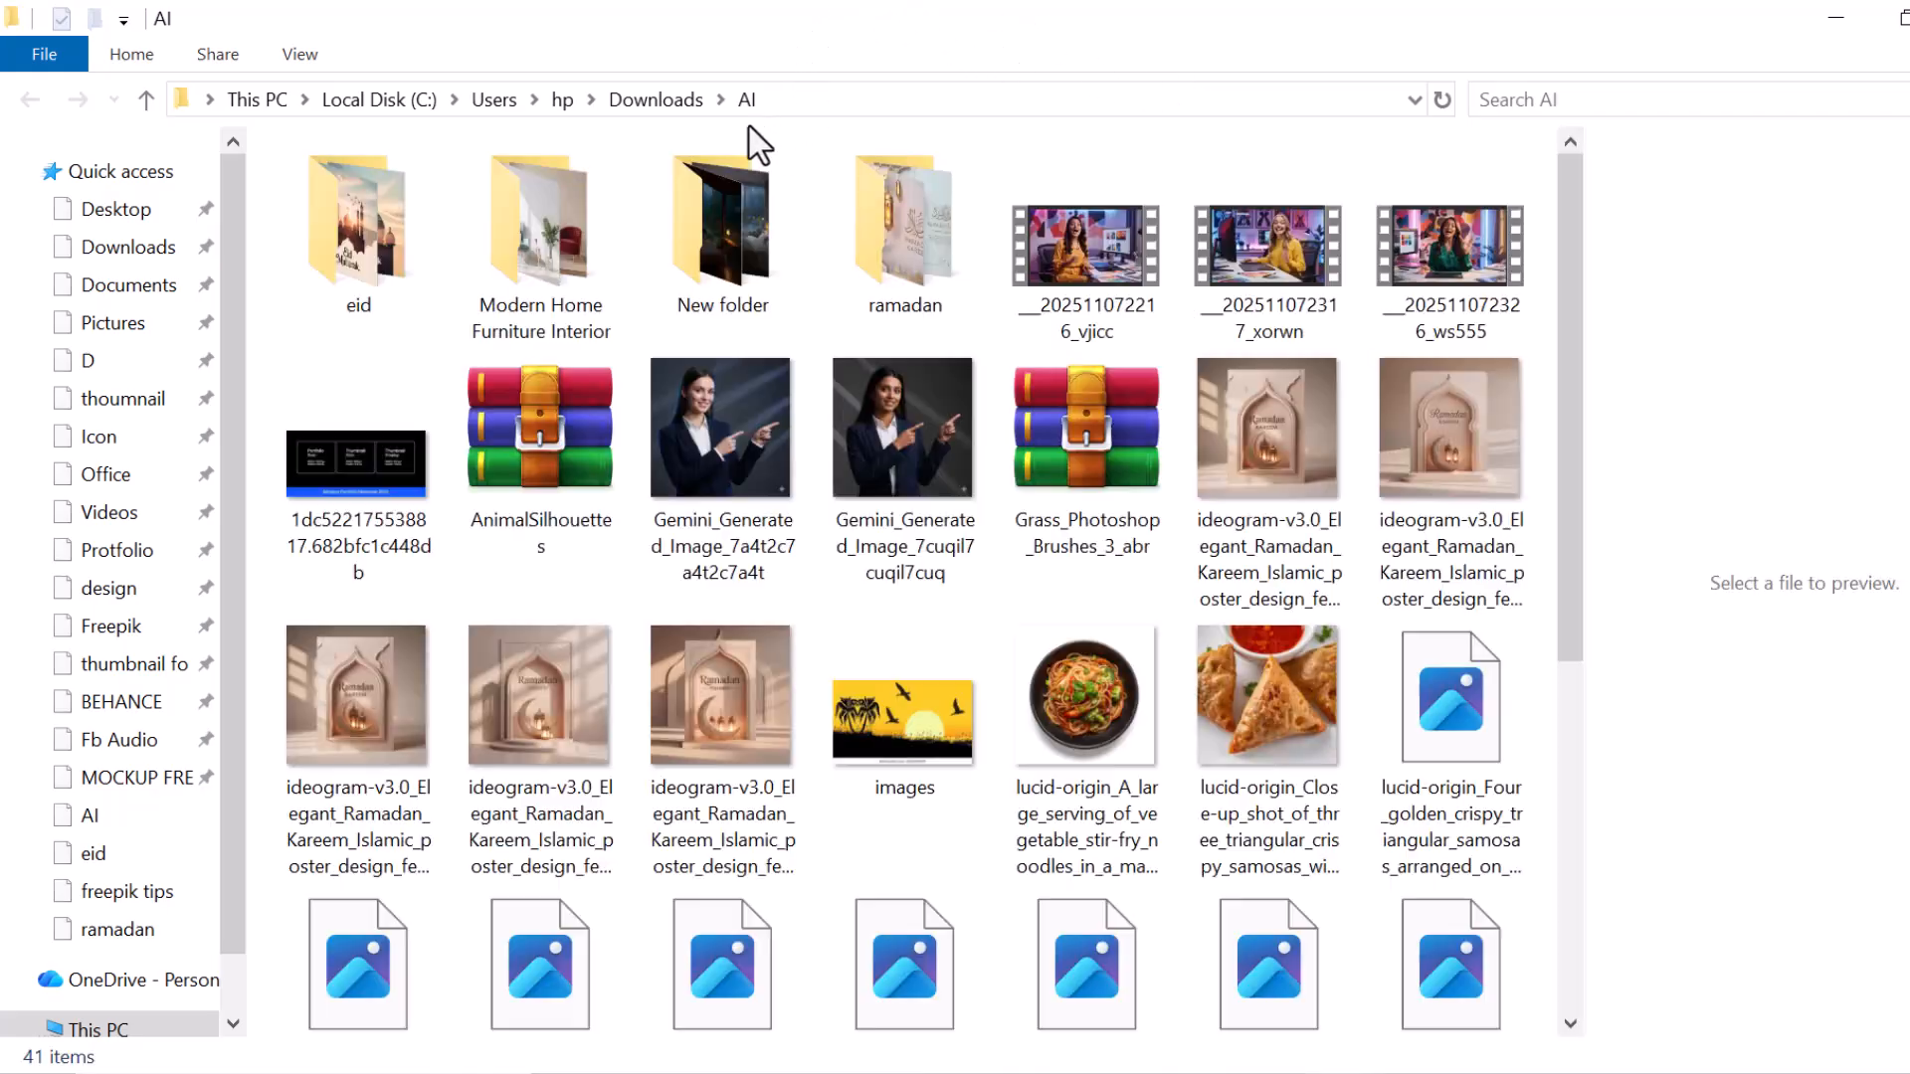
{"action": "left_click", "coordinate": [673, 312]}
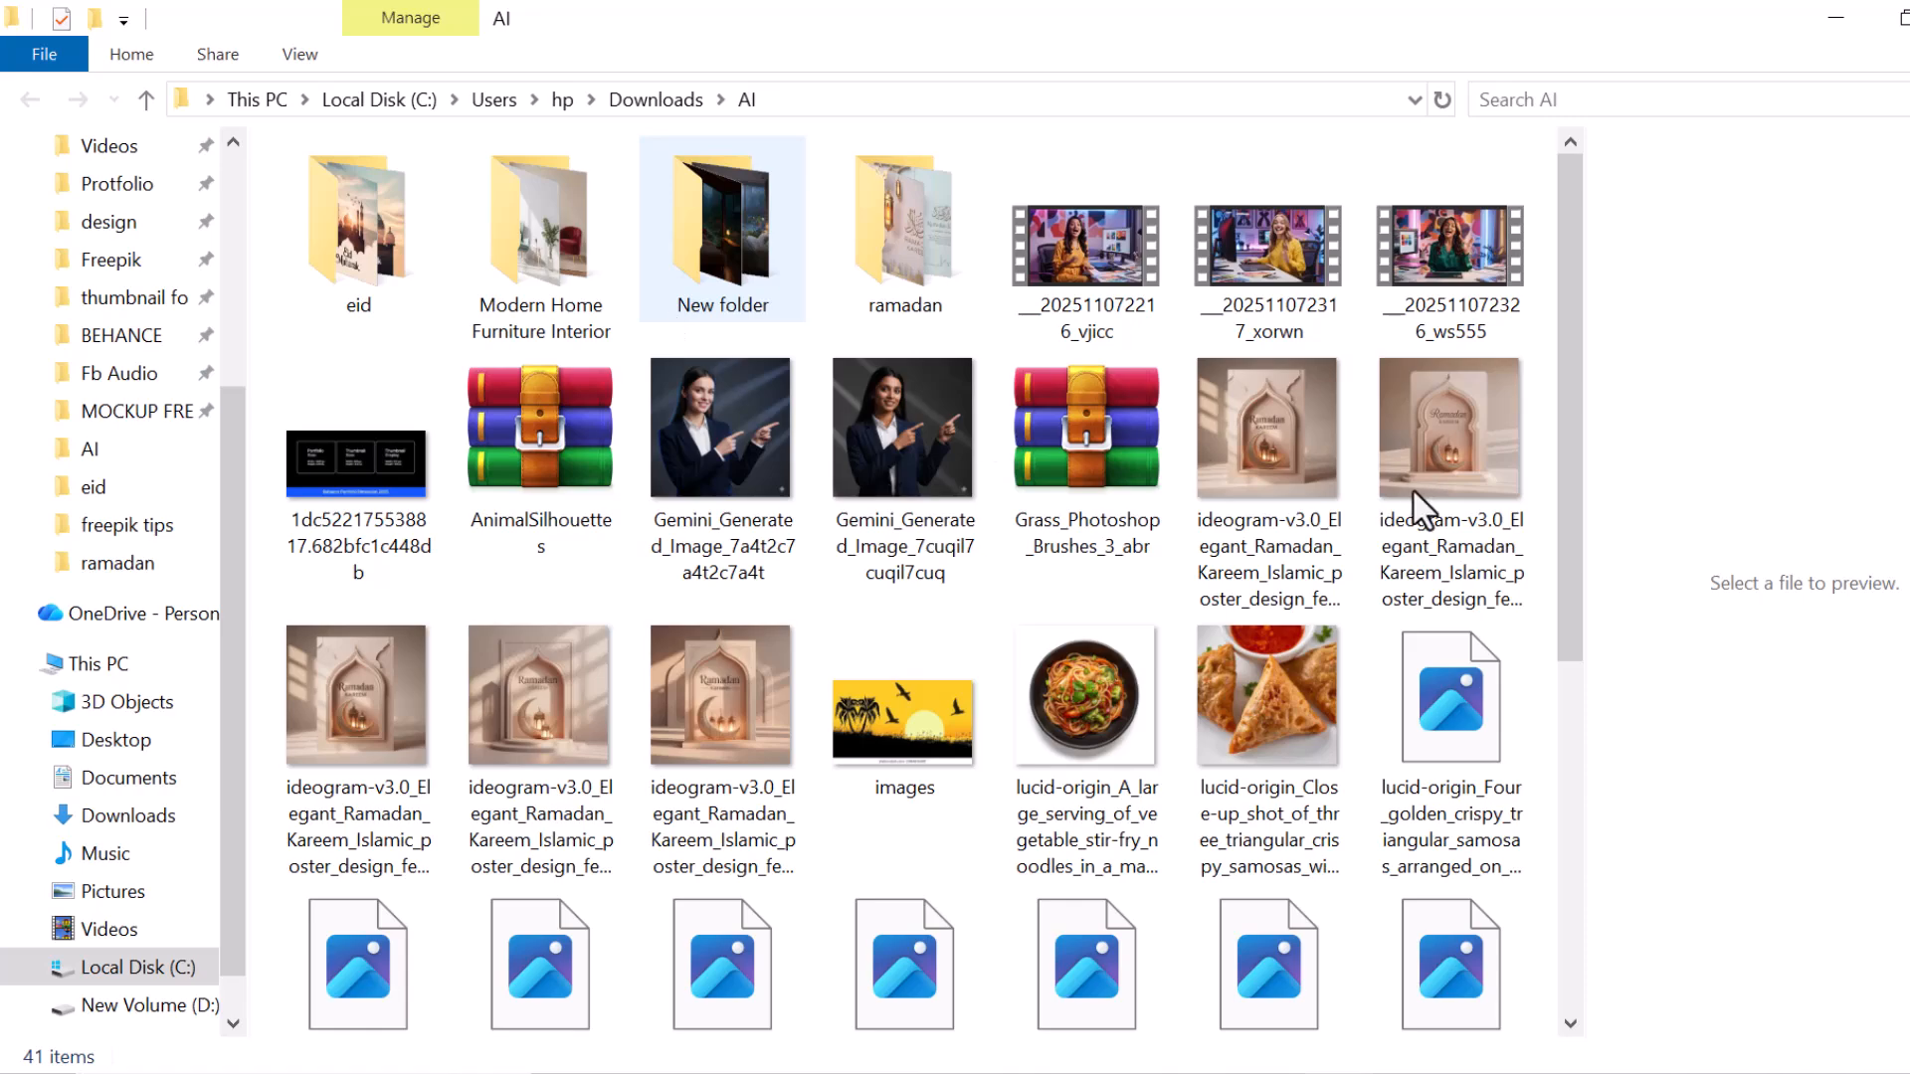
{"action": "left_click", "coordinate": [1094, 476]}
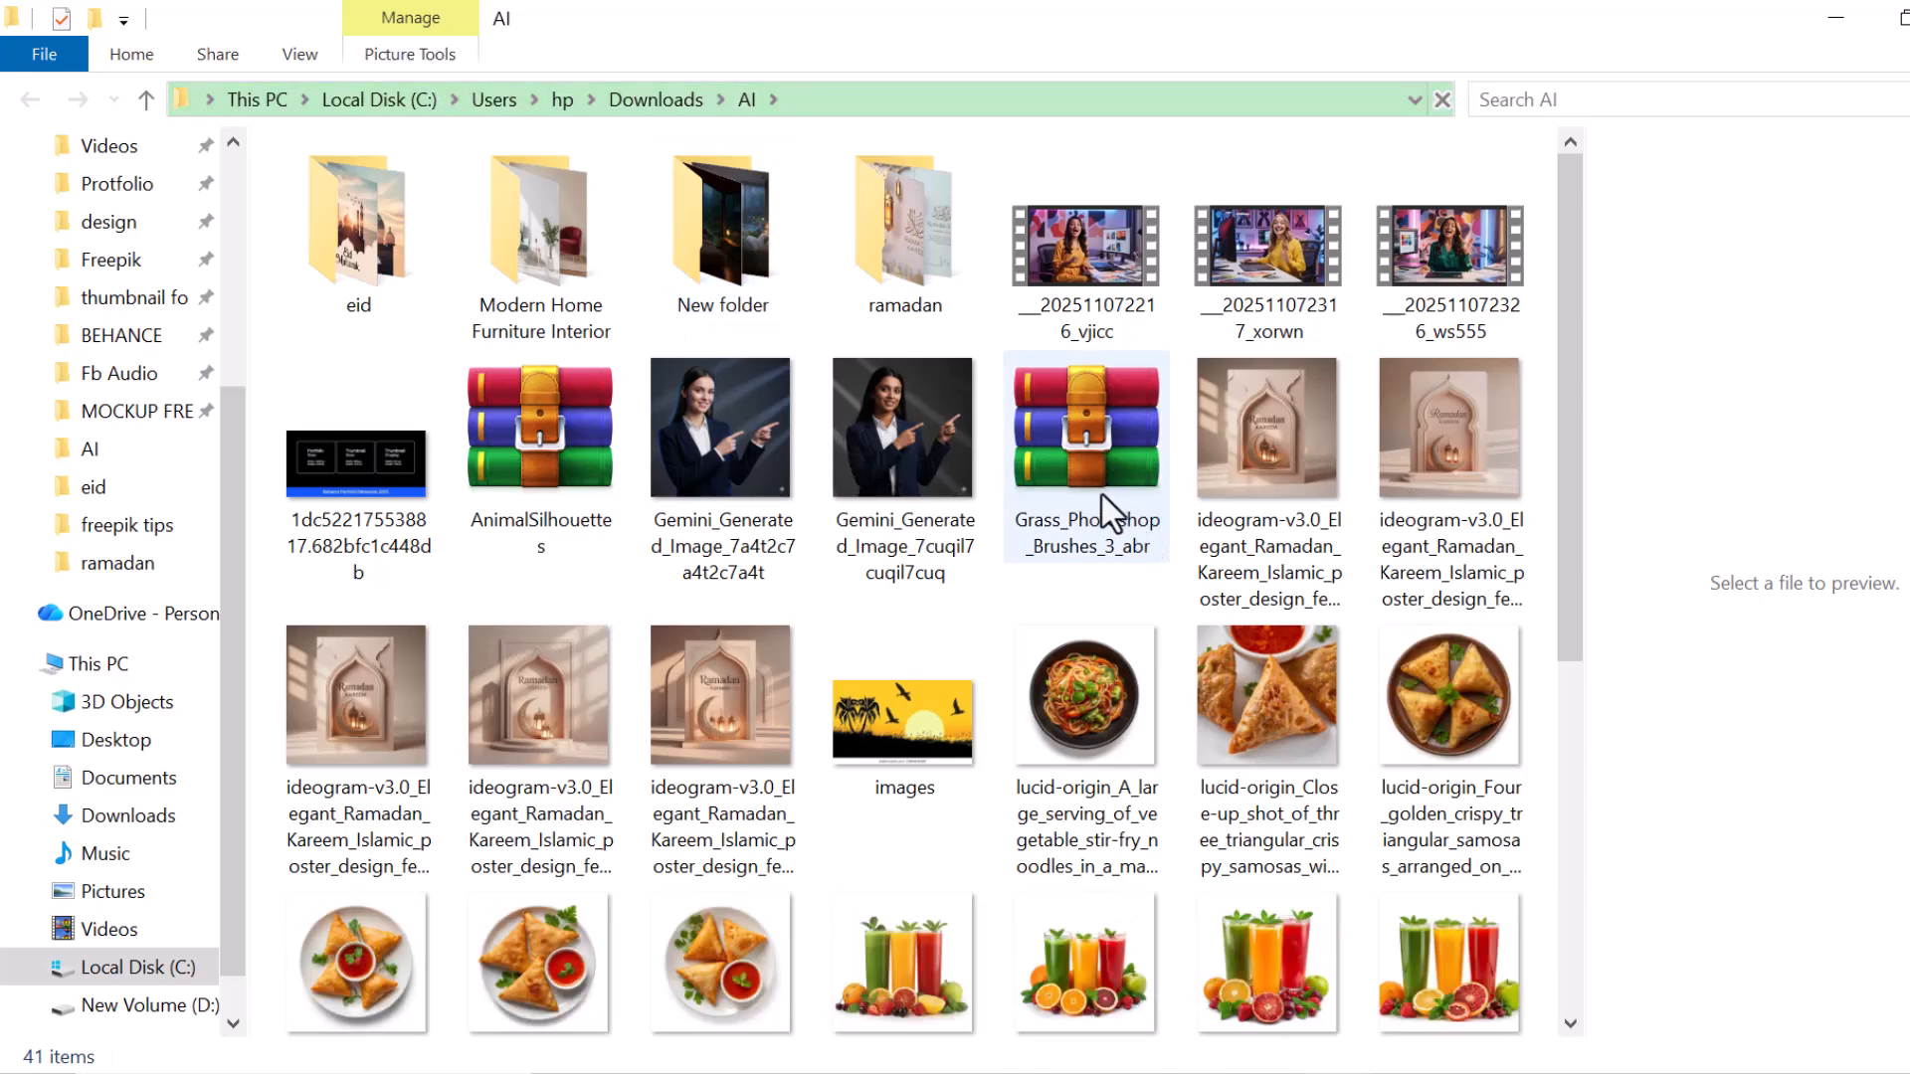
{"action": "left_click", "coordinate": [1096, 485]}
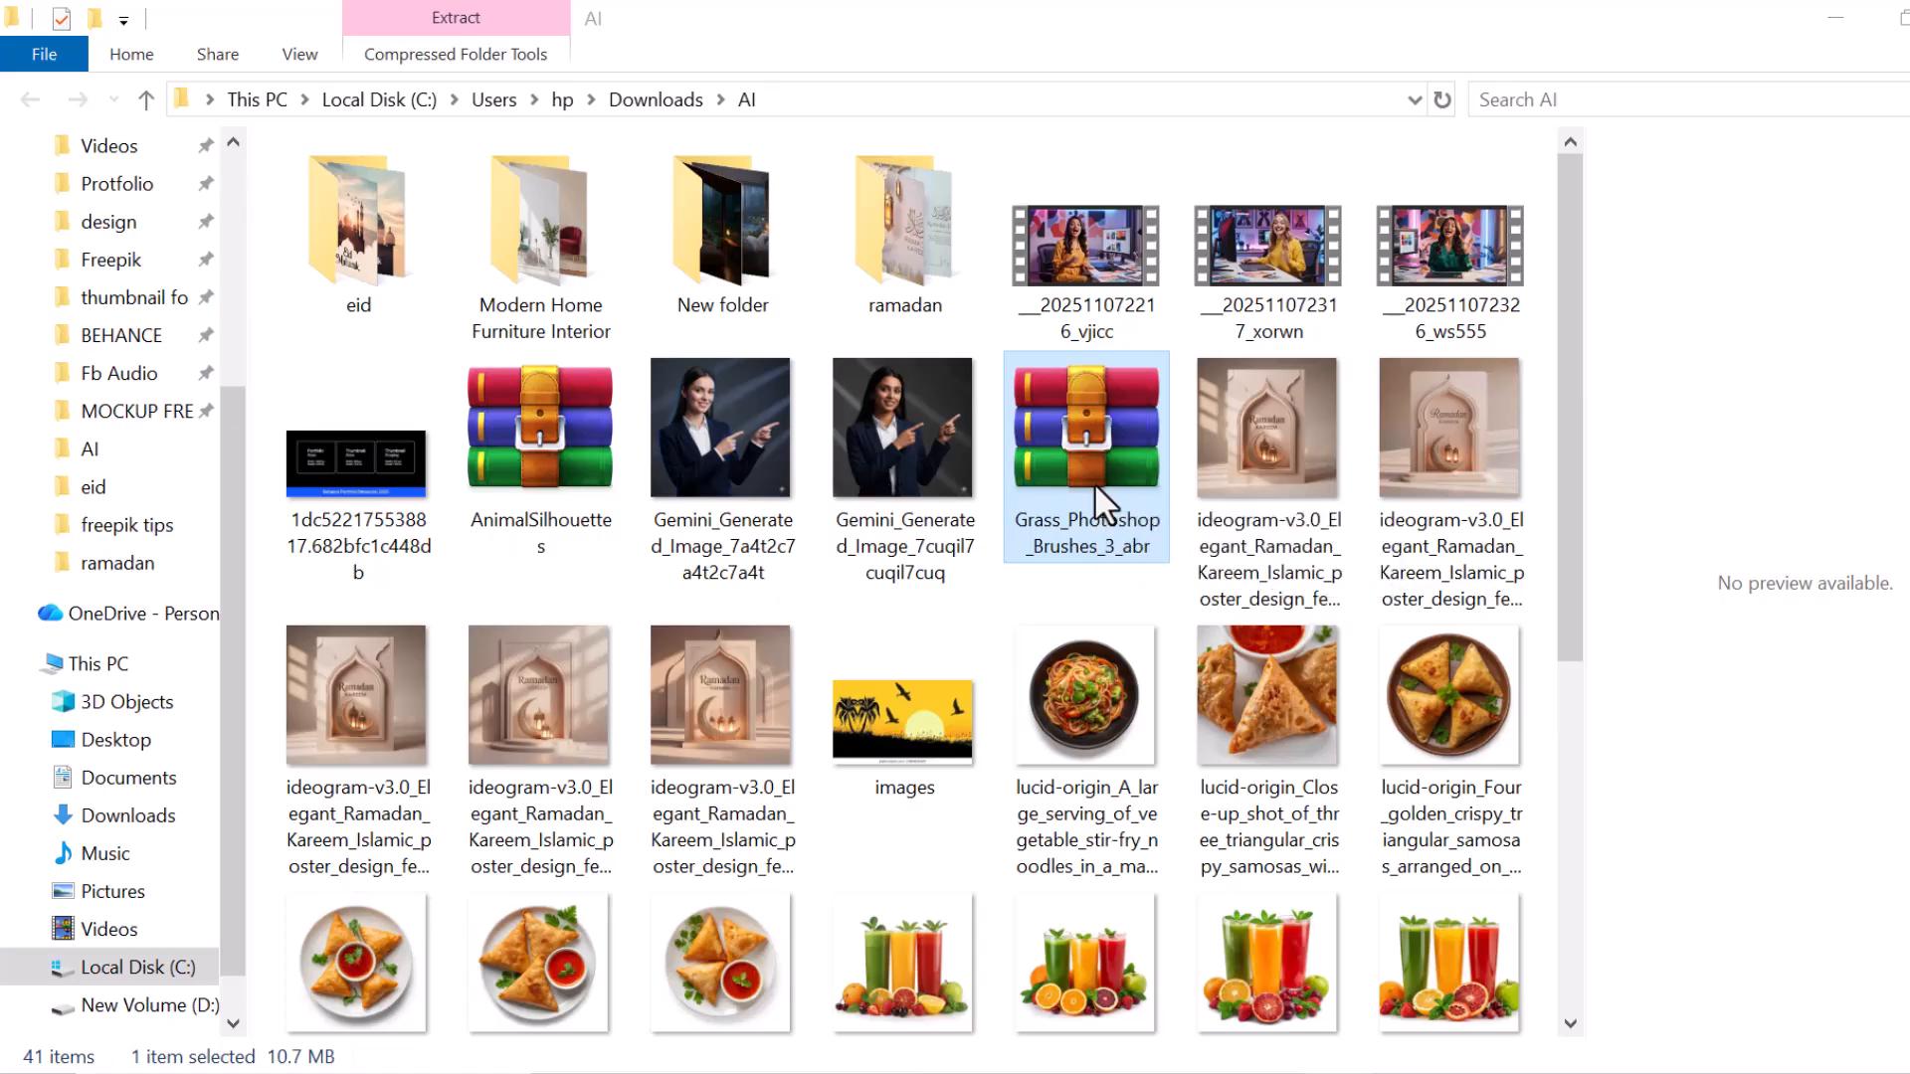
- Open the grass brush archive, close the blank WinRAR window, and try to load Grass Photoshop Brushes 3.abr into Photoshop
{"action": "double_click", "coordinate": [1096, 473]}
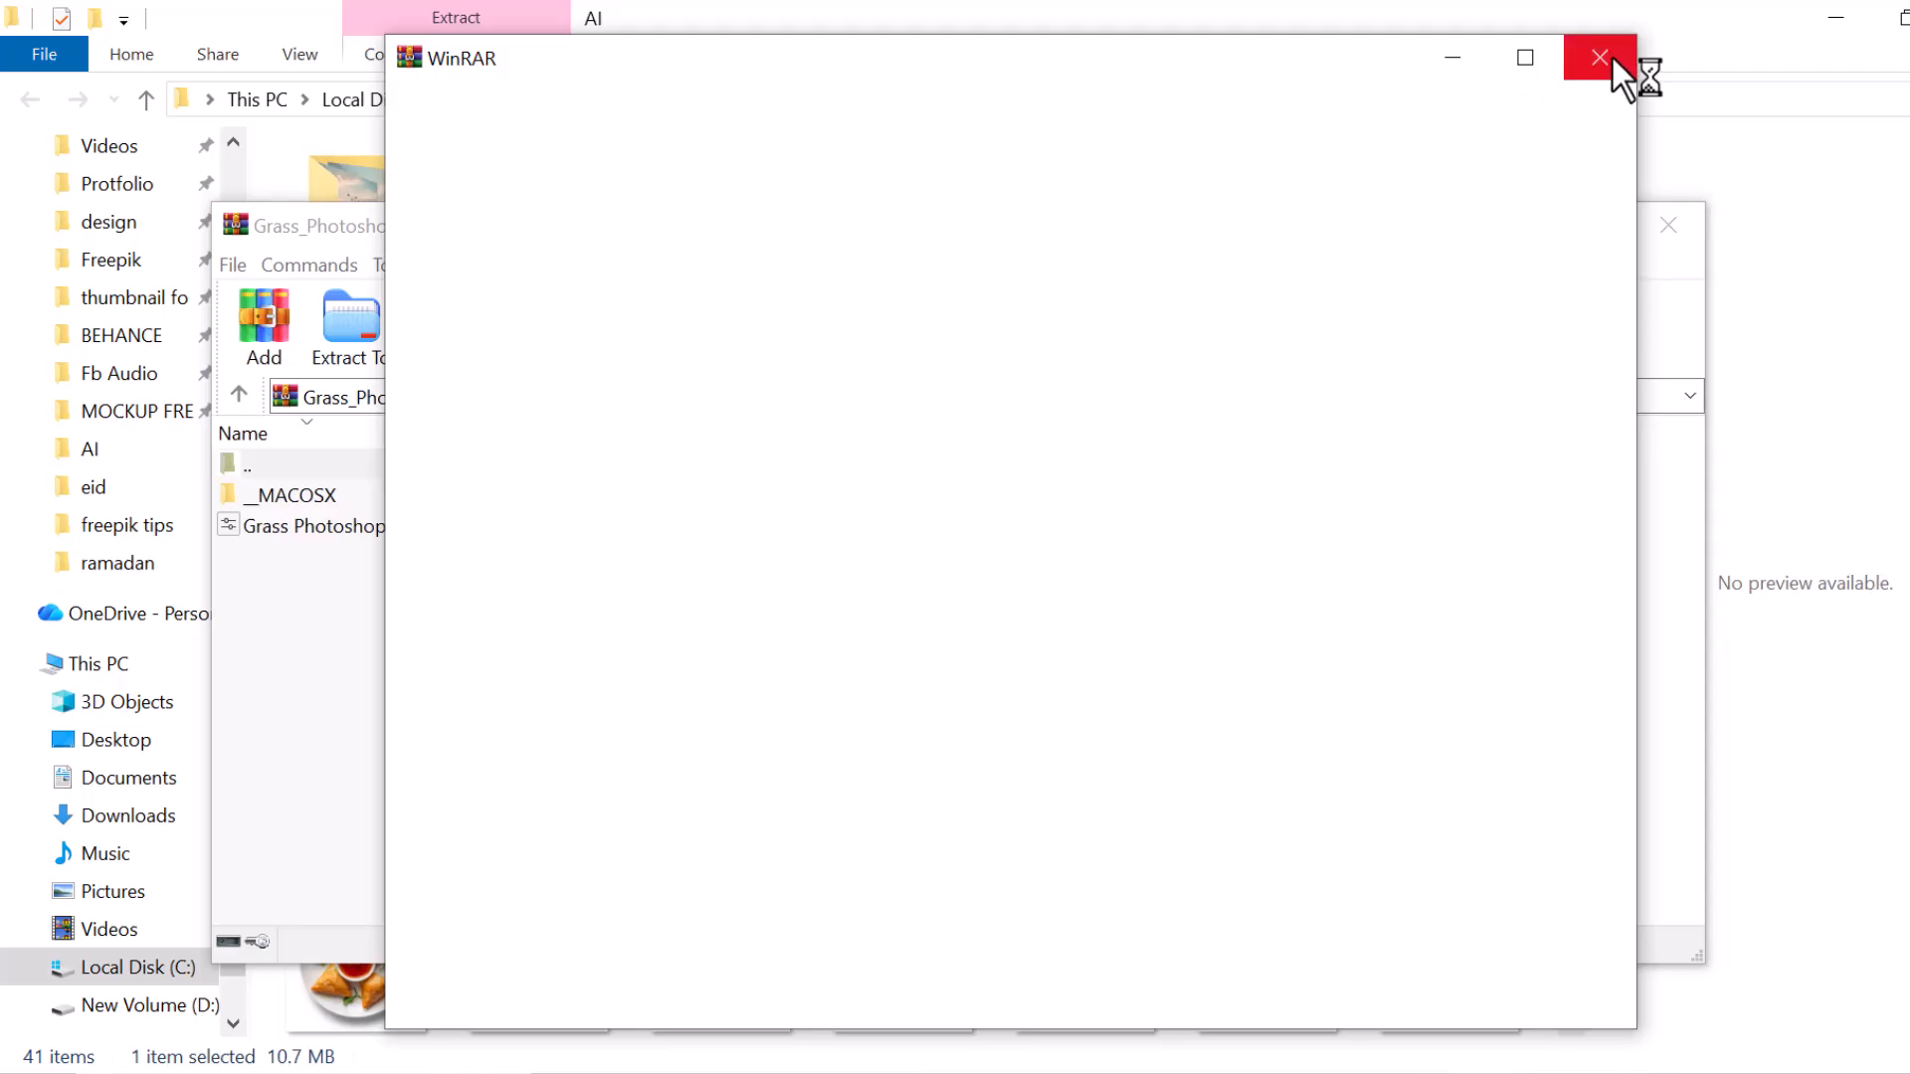
{"action": "left_click", "coordinate": [1612, 58]}
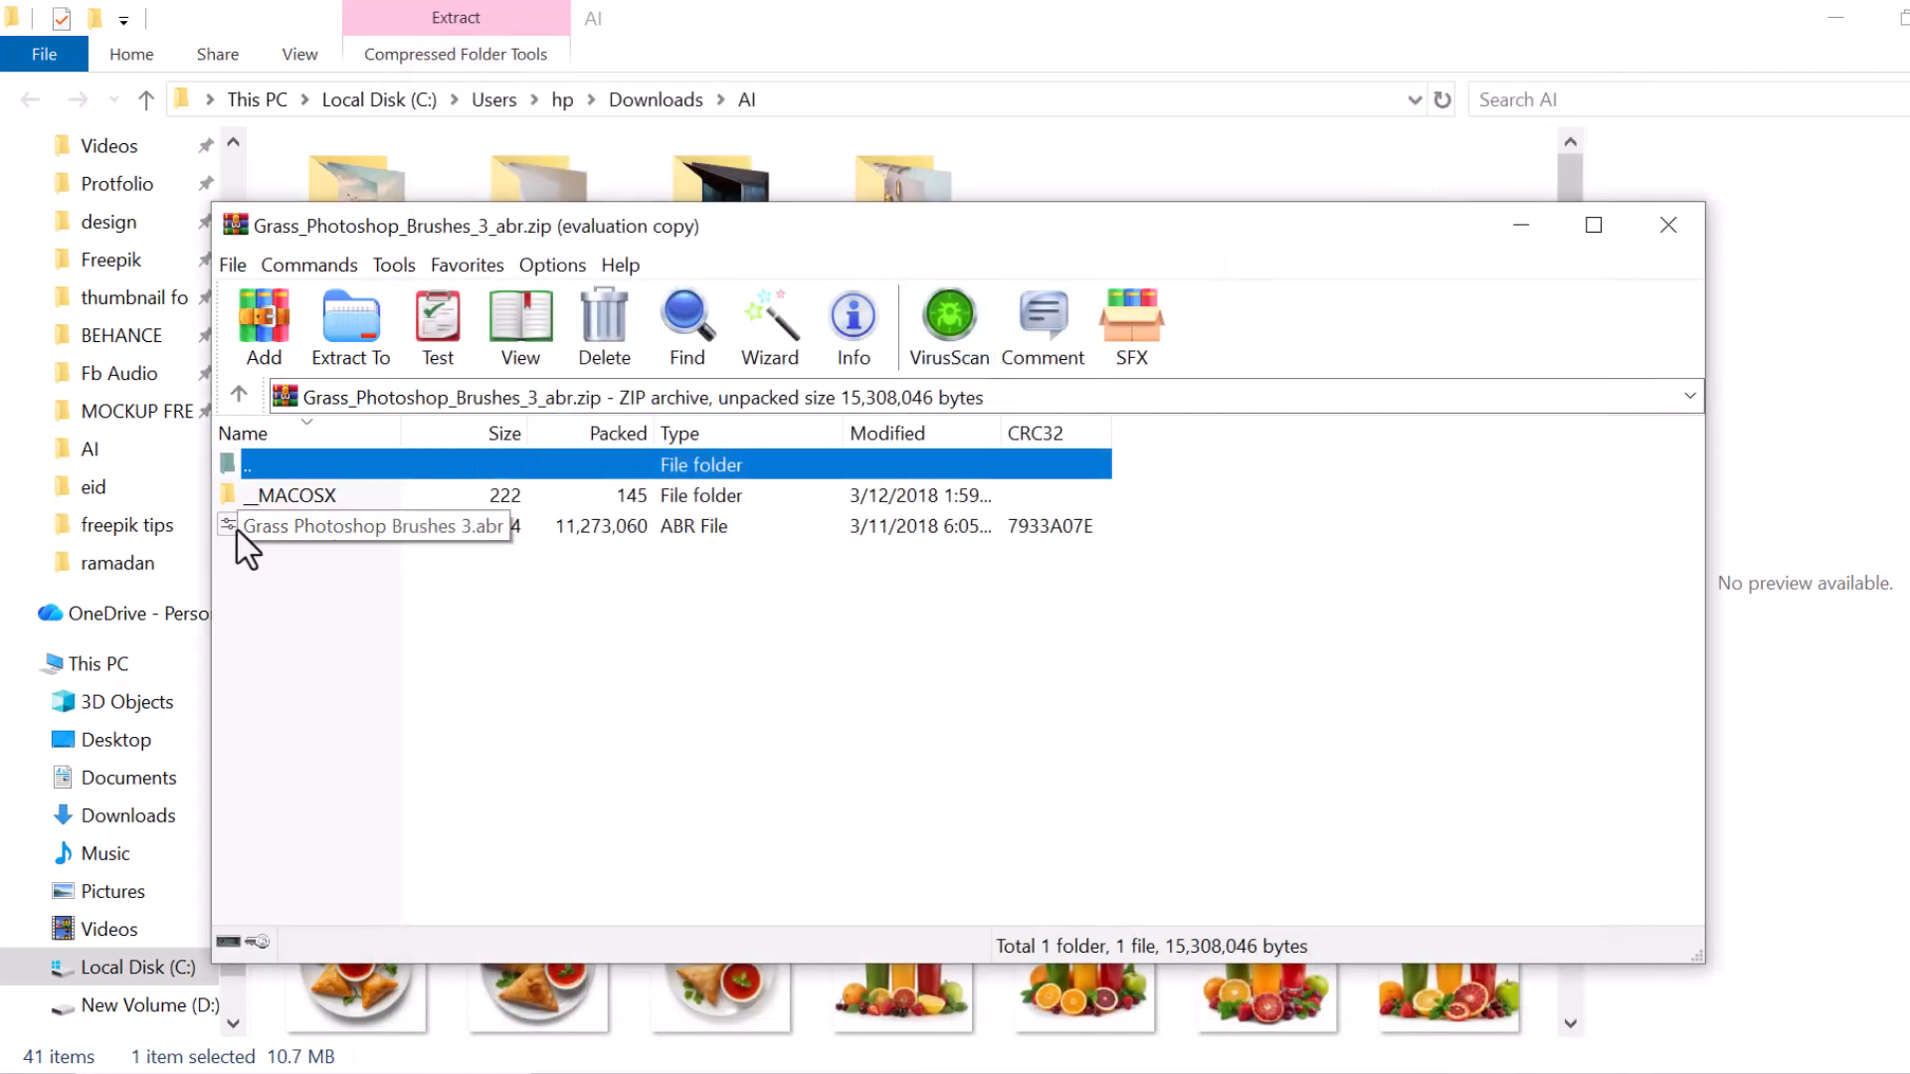
{"action": "left_click", "coordinate": [419, 595]}
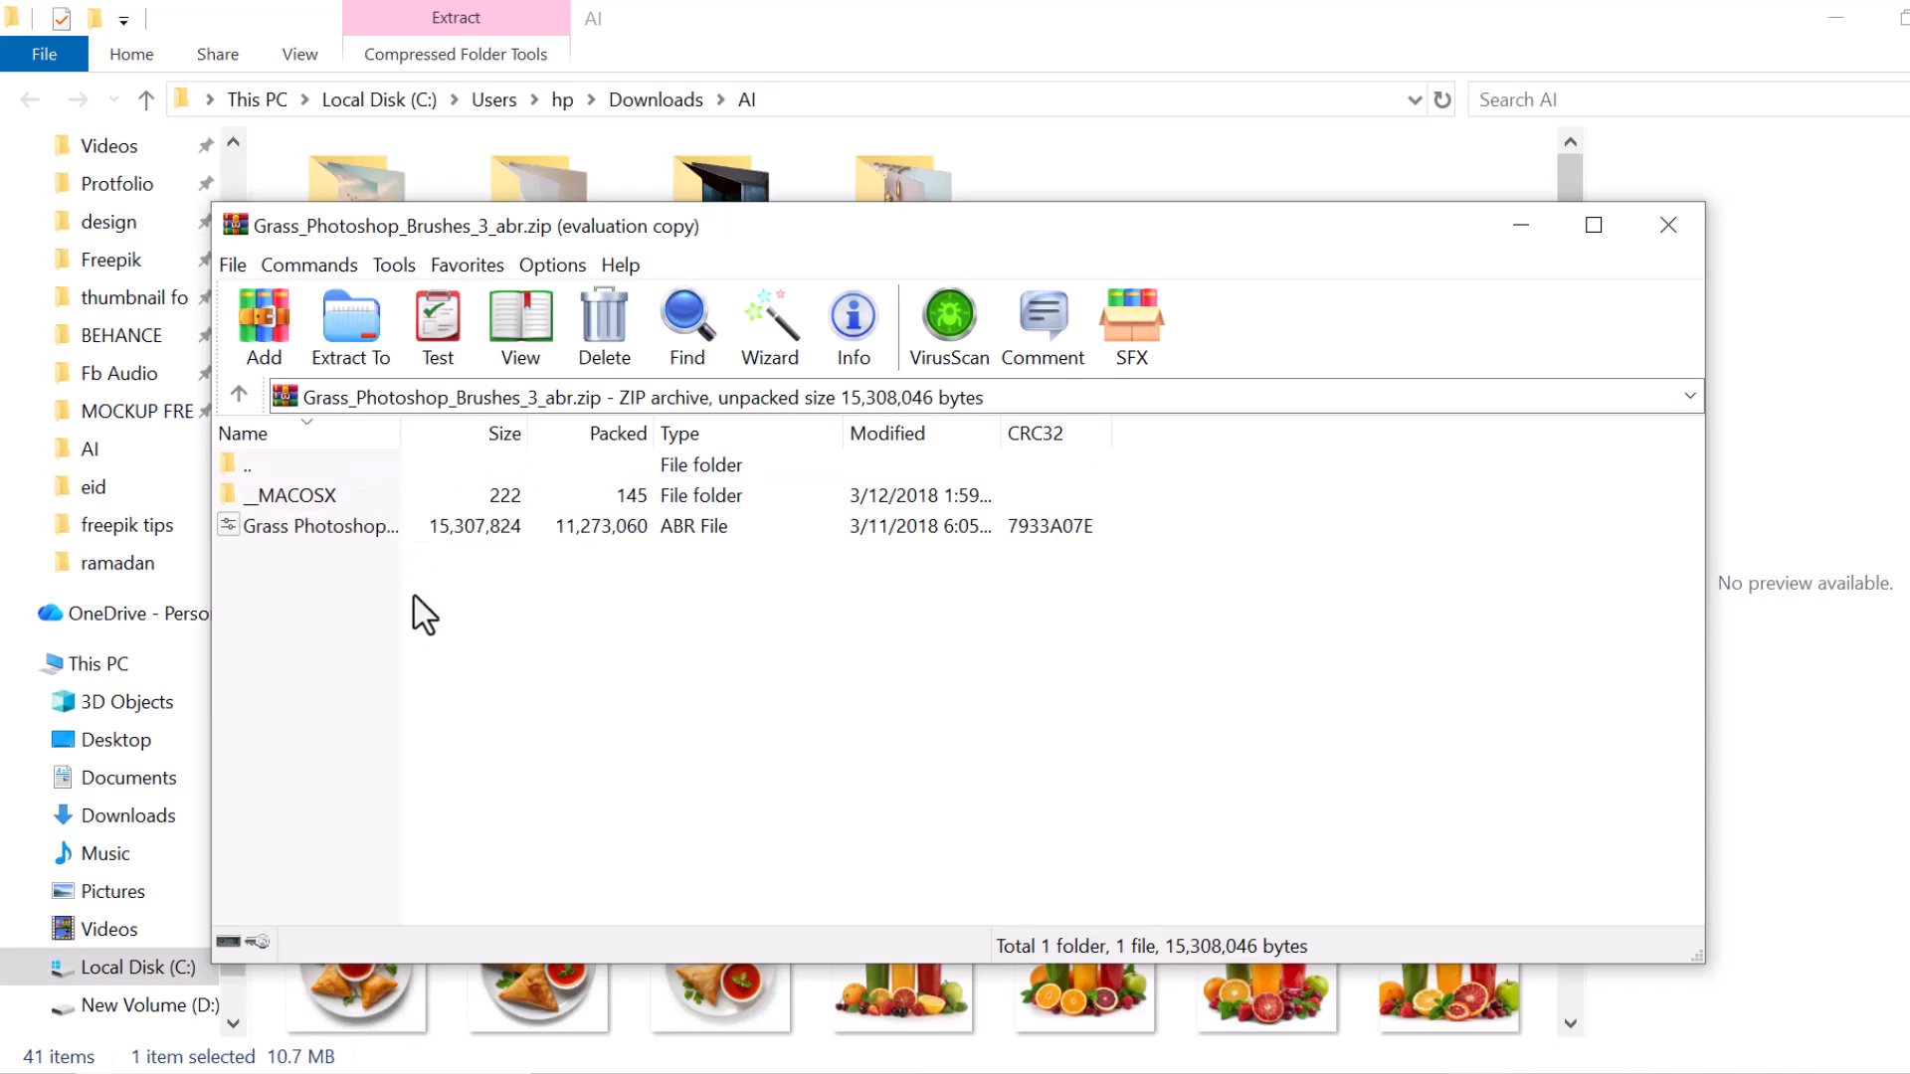
{"action": "double_click", "coordinate": [333, 537]}
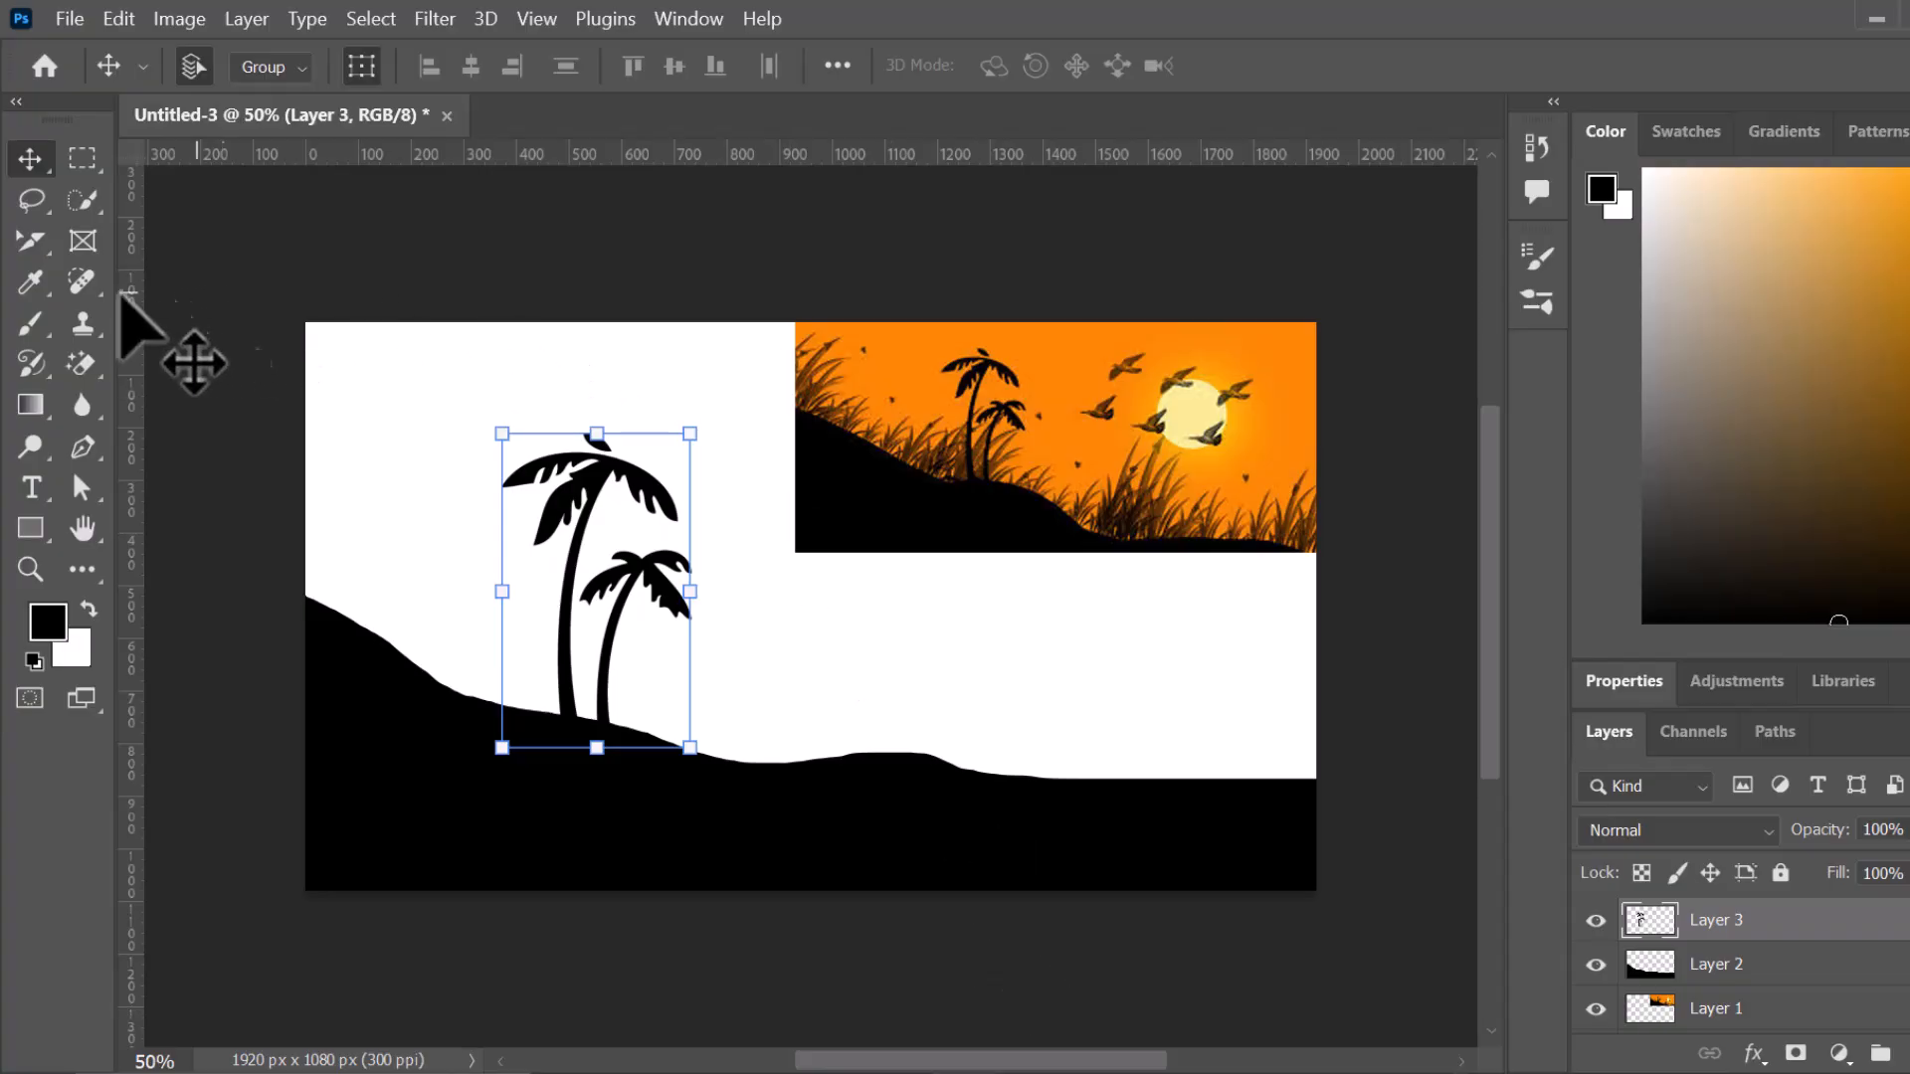
- Activate the Brush tool and open the brush settings to look through the brush tips for the grass set
{"action": "left_click", "coordinate": [24, 323]}
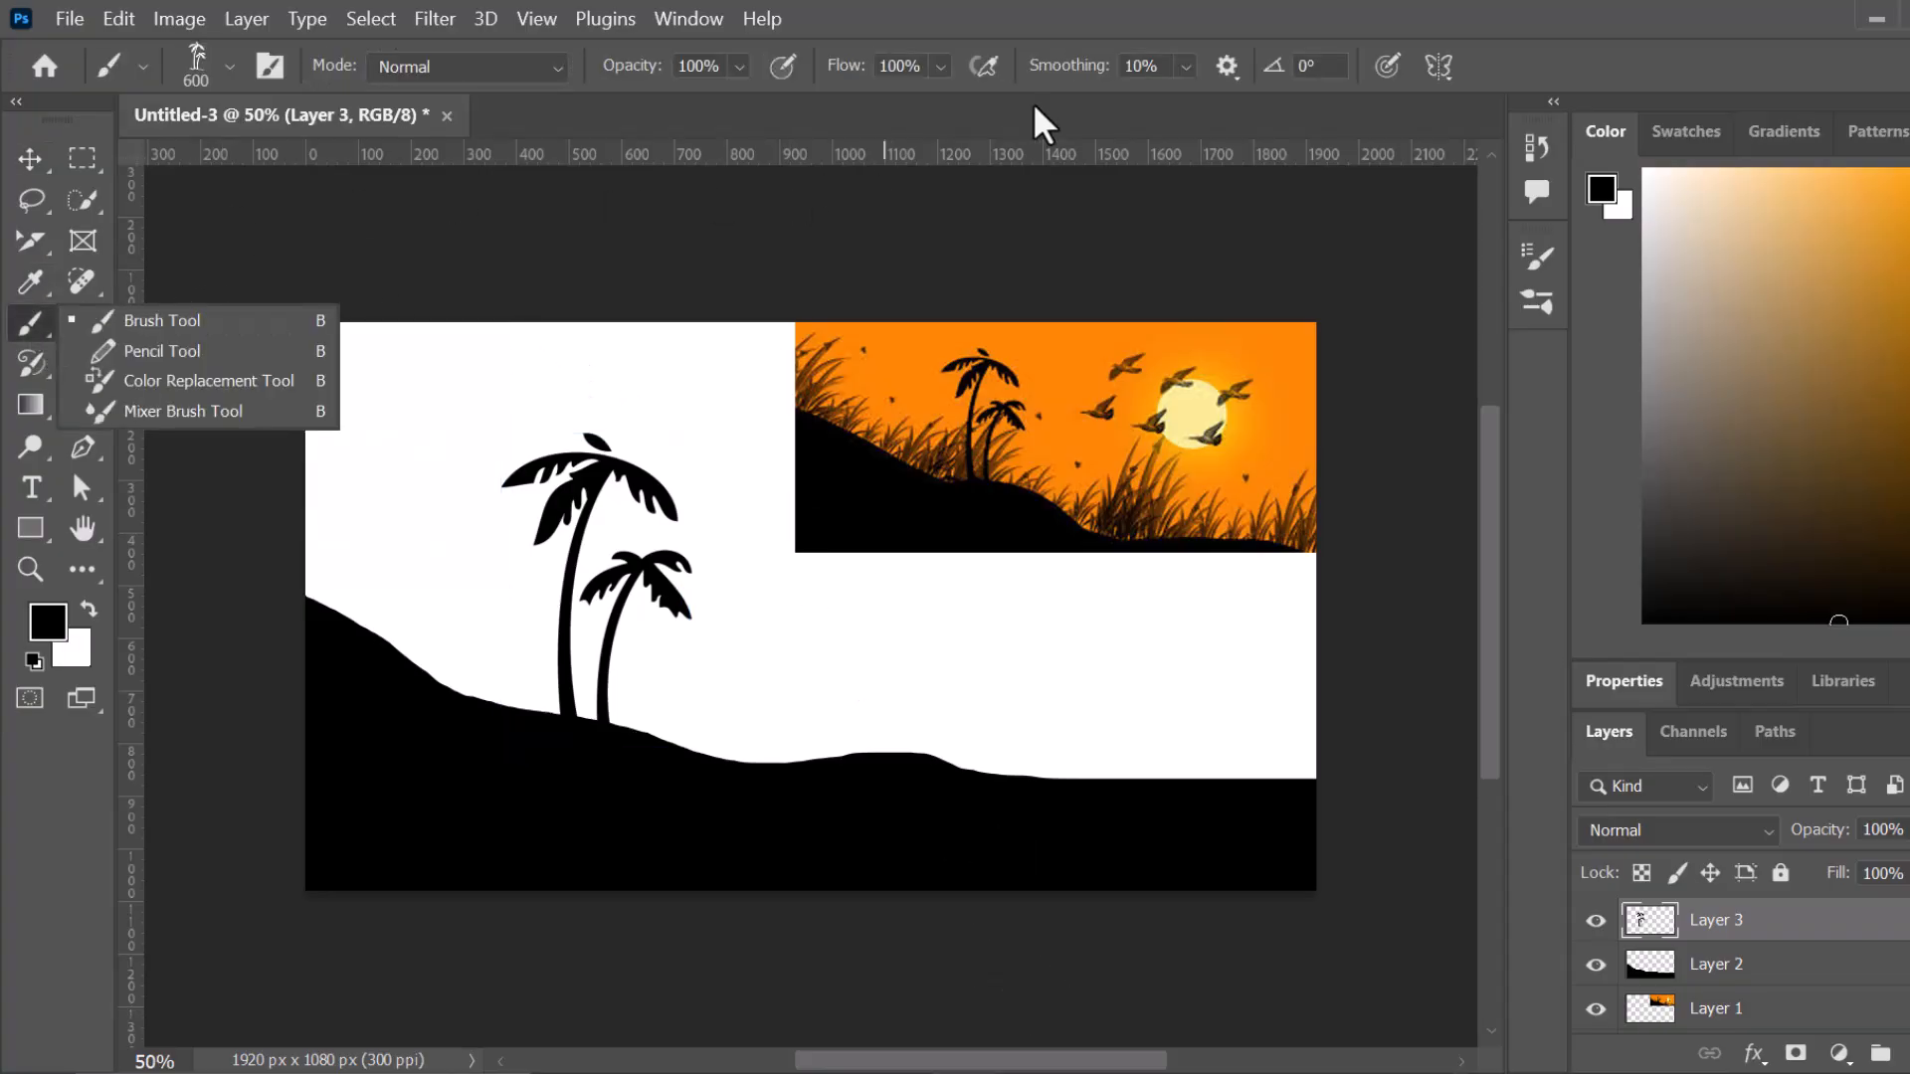
{"action": "left_click", "coordinate": [270, 66]}
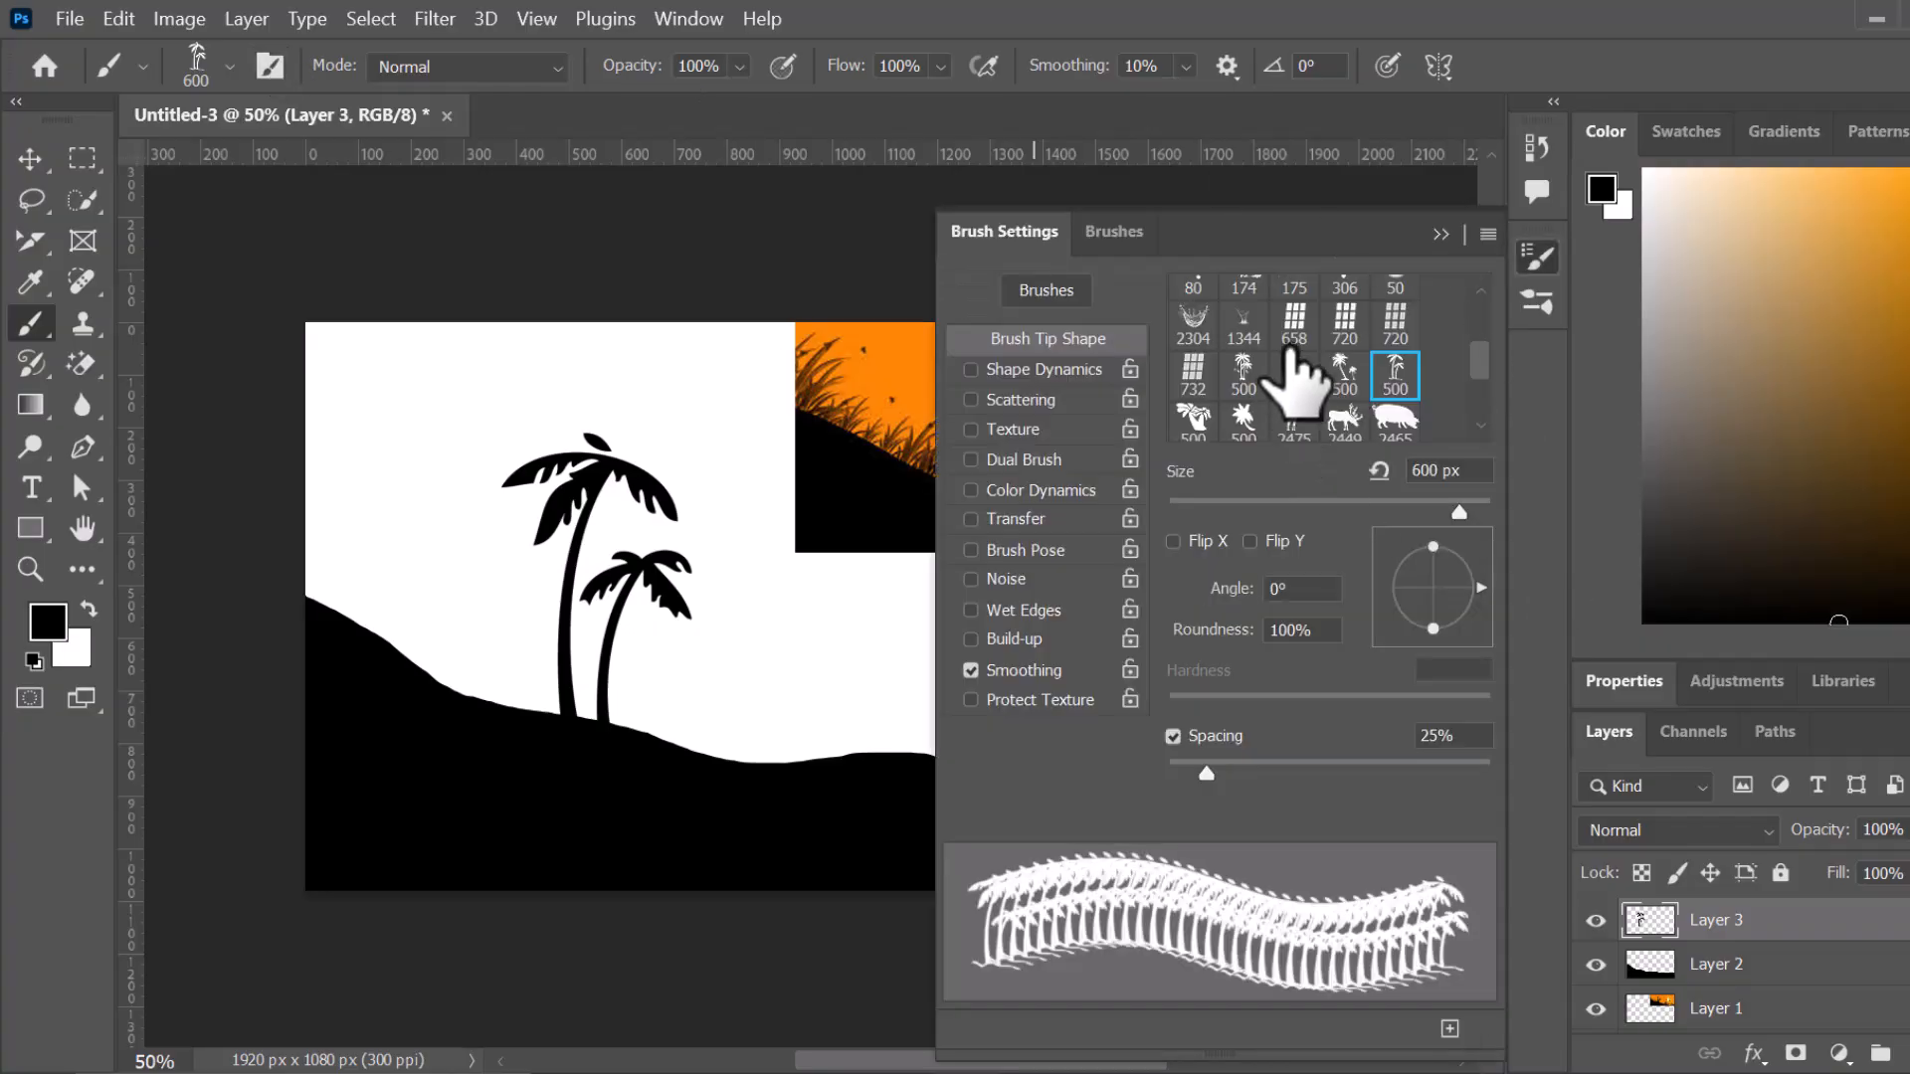
{"action": "scroll", "coordinate": [1304, 383], "scroll_direction": "down", "scroll_amount": 3}
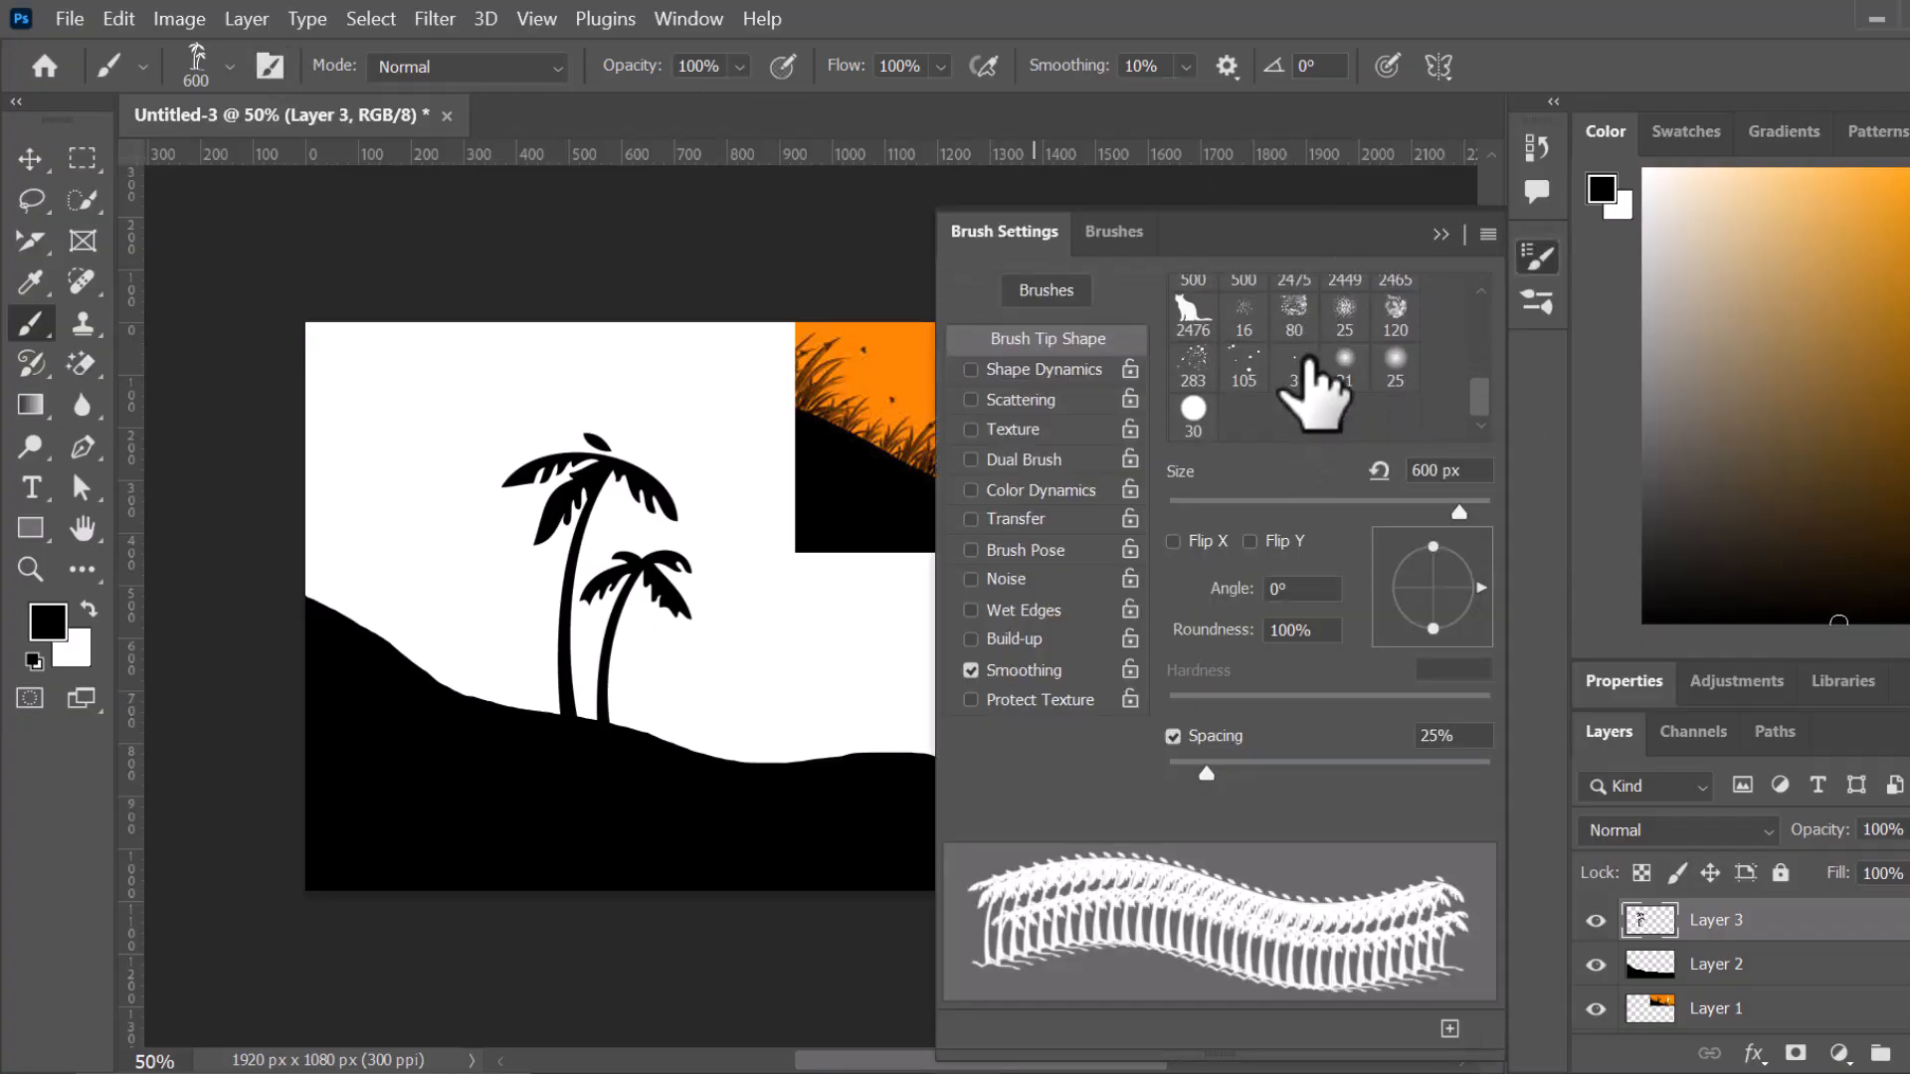
{"action": "scroll", "coordinate": [1315, 364], "scroll_direction": "up", "scroll_amount": 3}
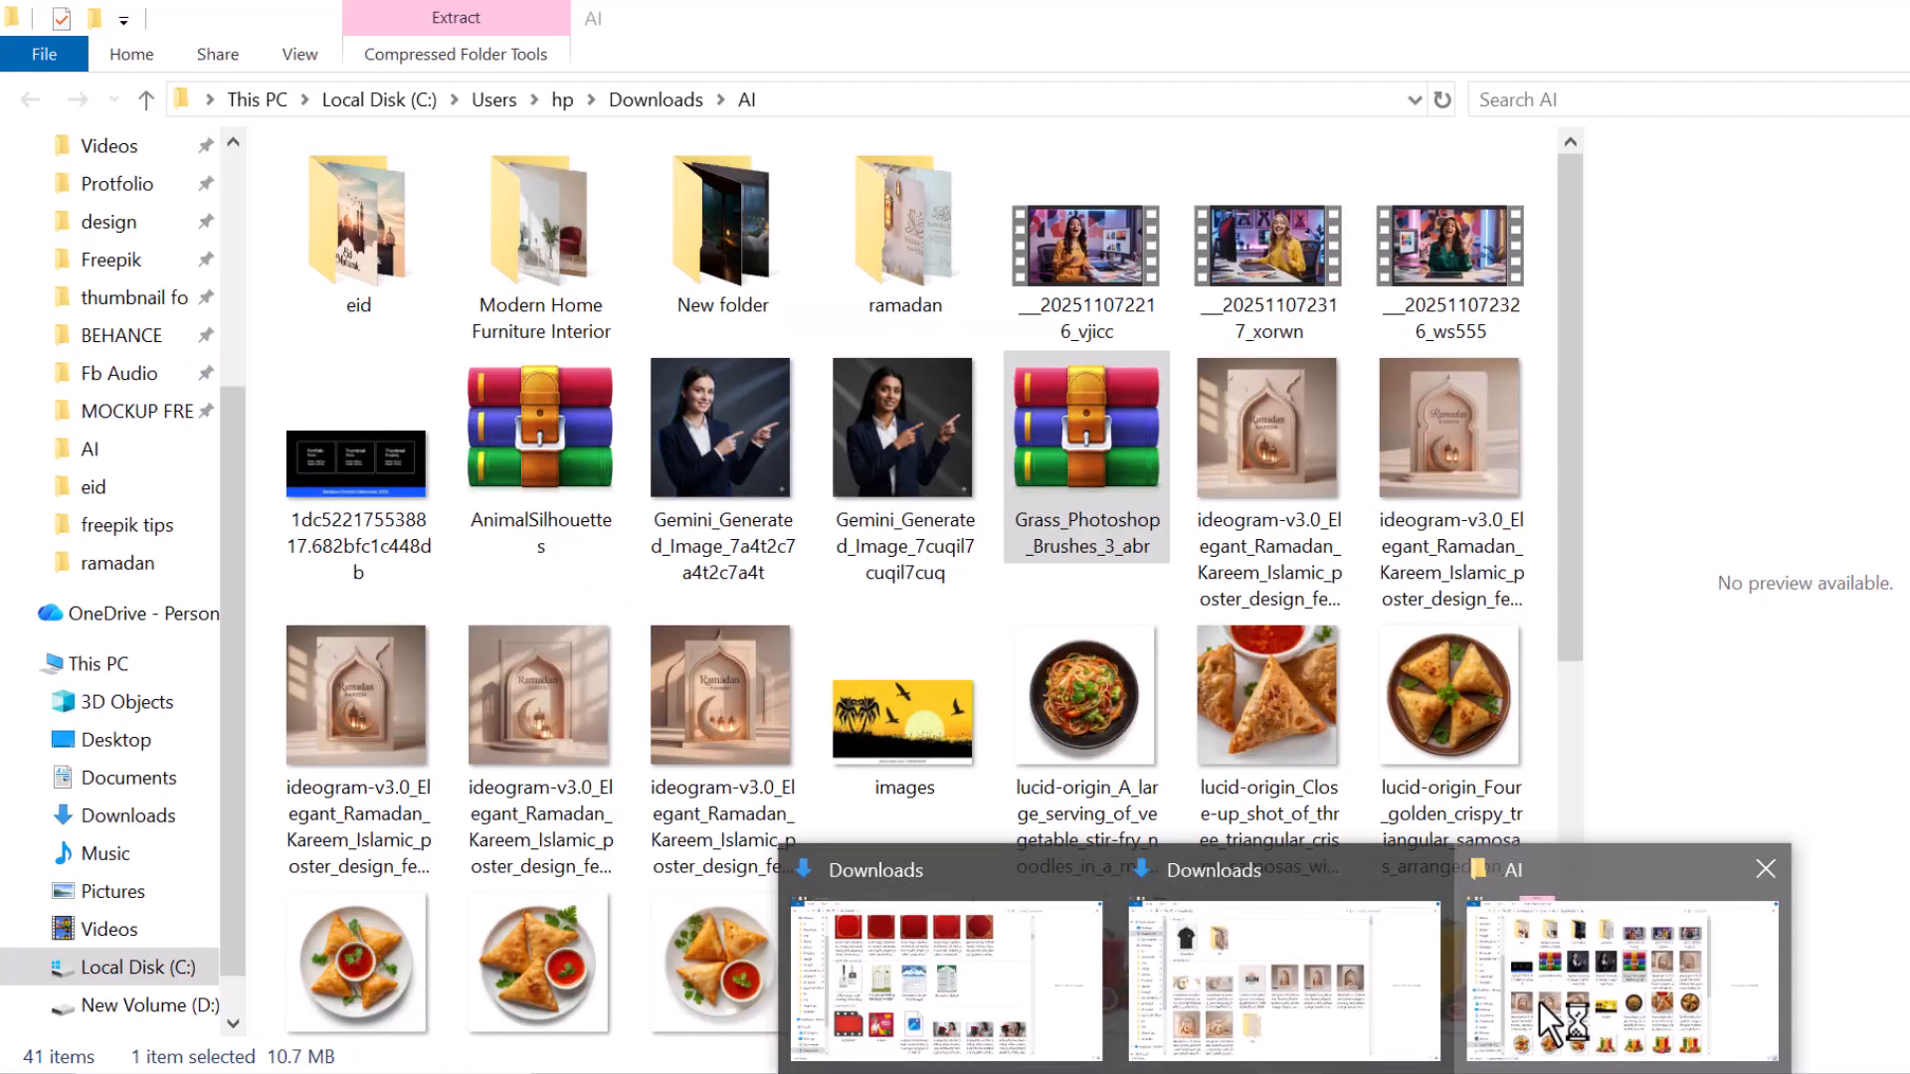
- Return to the AI folder, reopen the grass brush archive past the licence reminder, and load Grass Photoshop Brushes 3.abr
{"action": "left_click", "coordinate": [1540, 1003]}
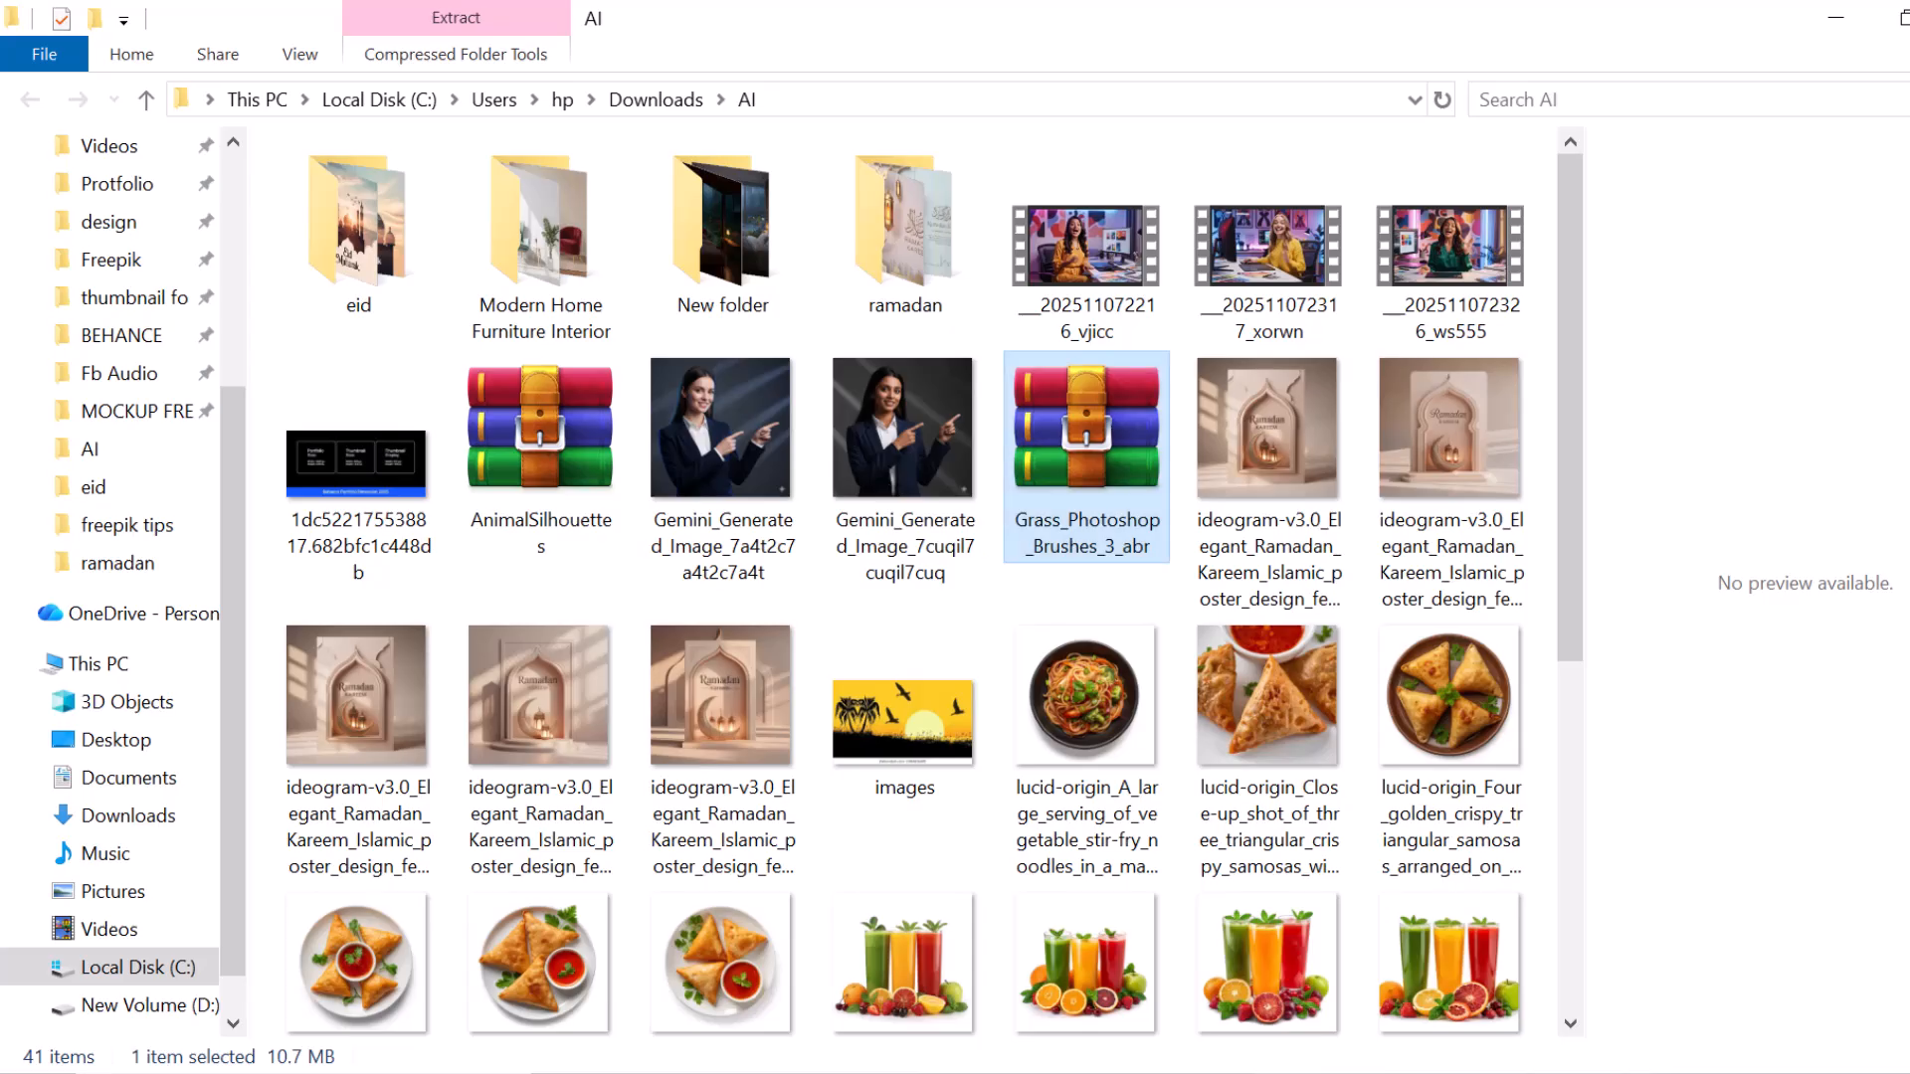
{"action": "left_click", "coordinate": [1284, 1073]}
{"action": "left_click", "coordinate": [1077, 494]}
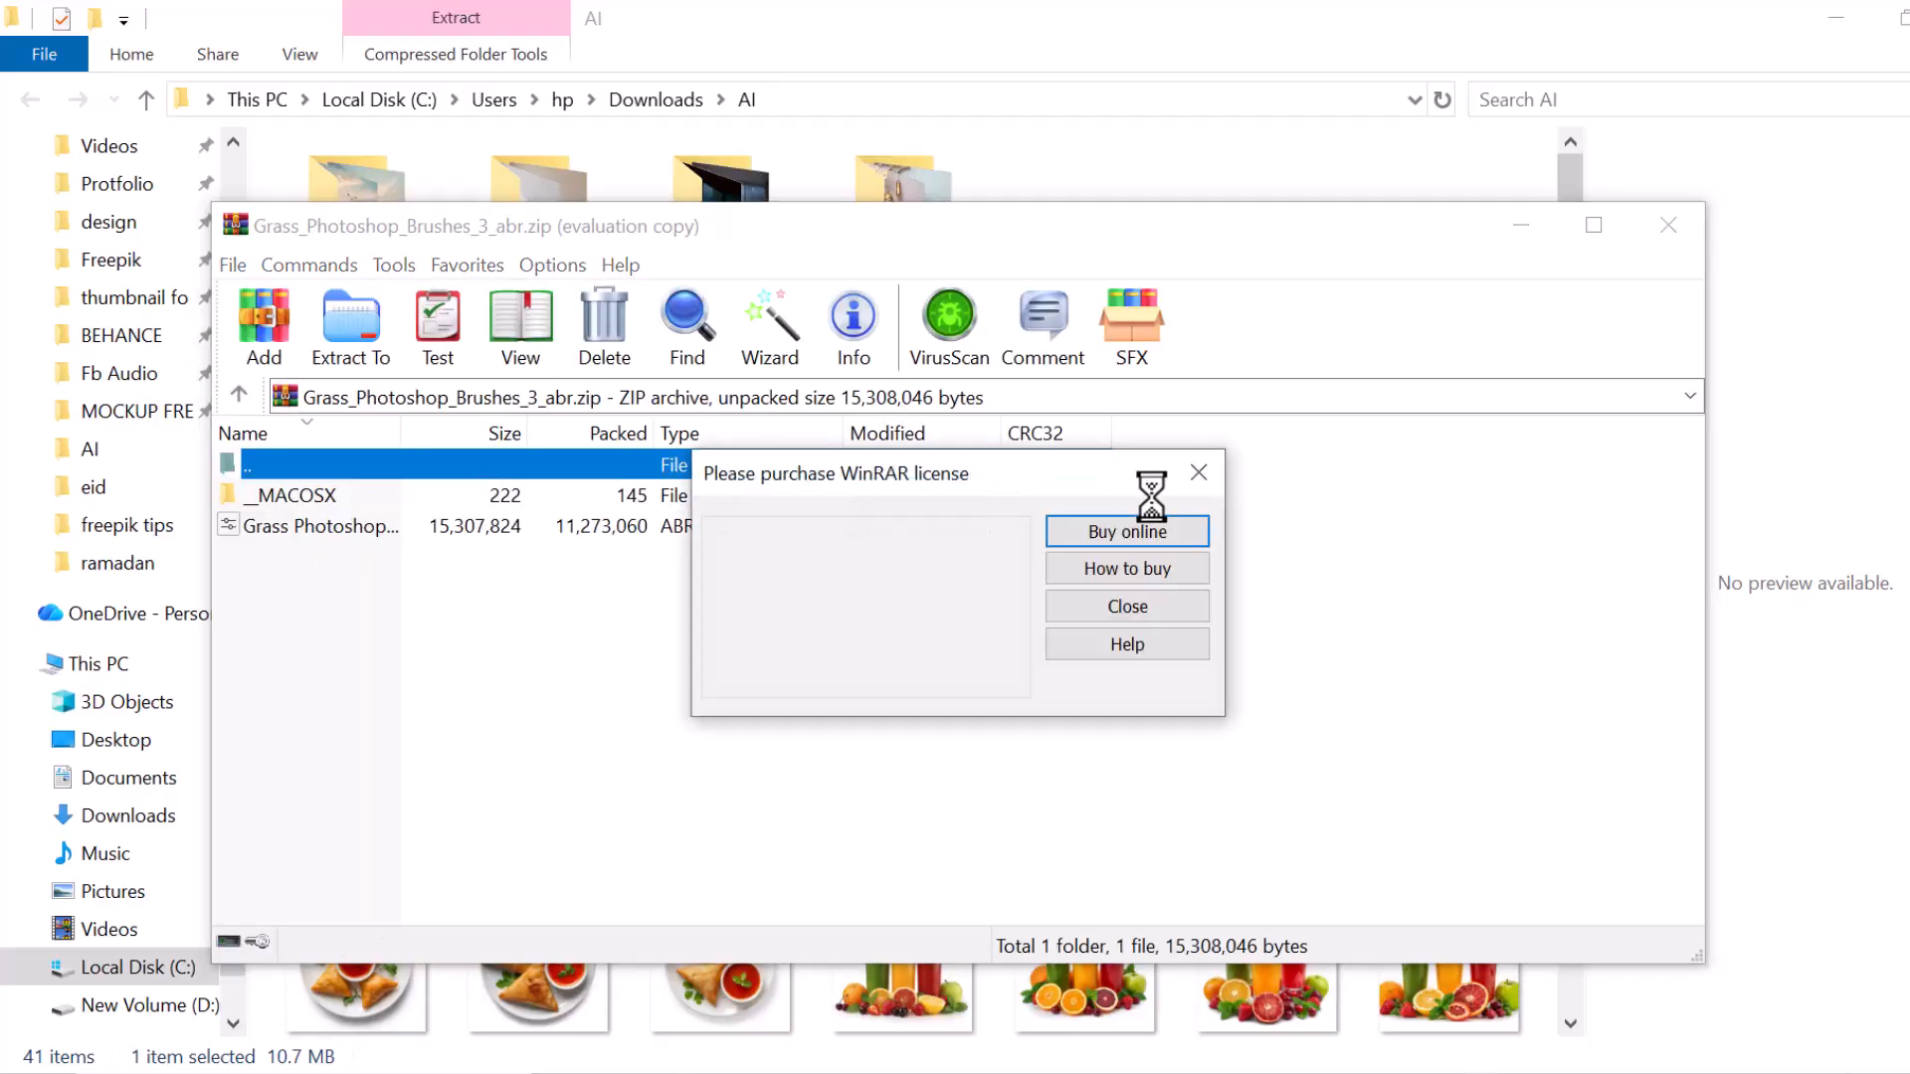
{"action": "key", "text": "Escape"}
{"action": "left_click", "coordinate": [380, 527]}
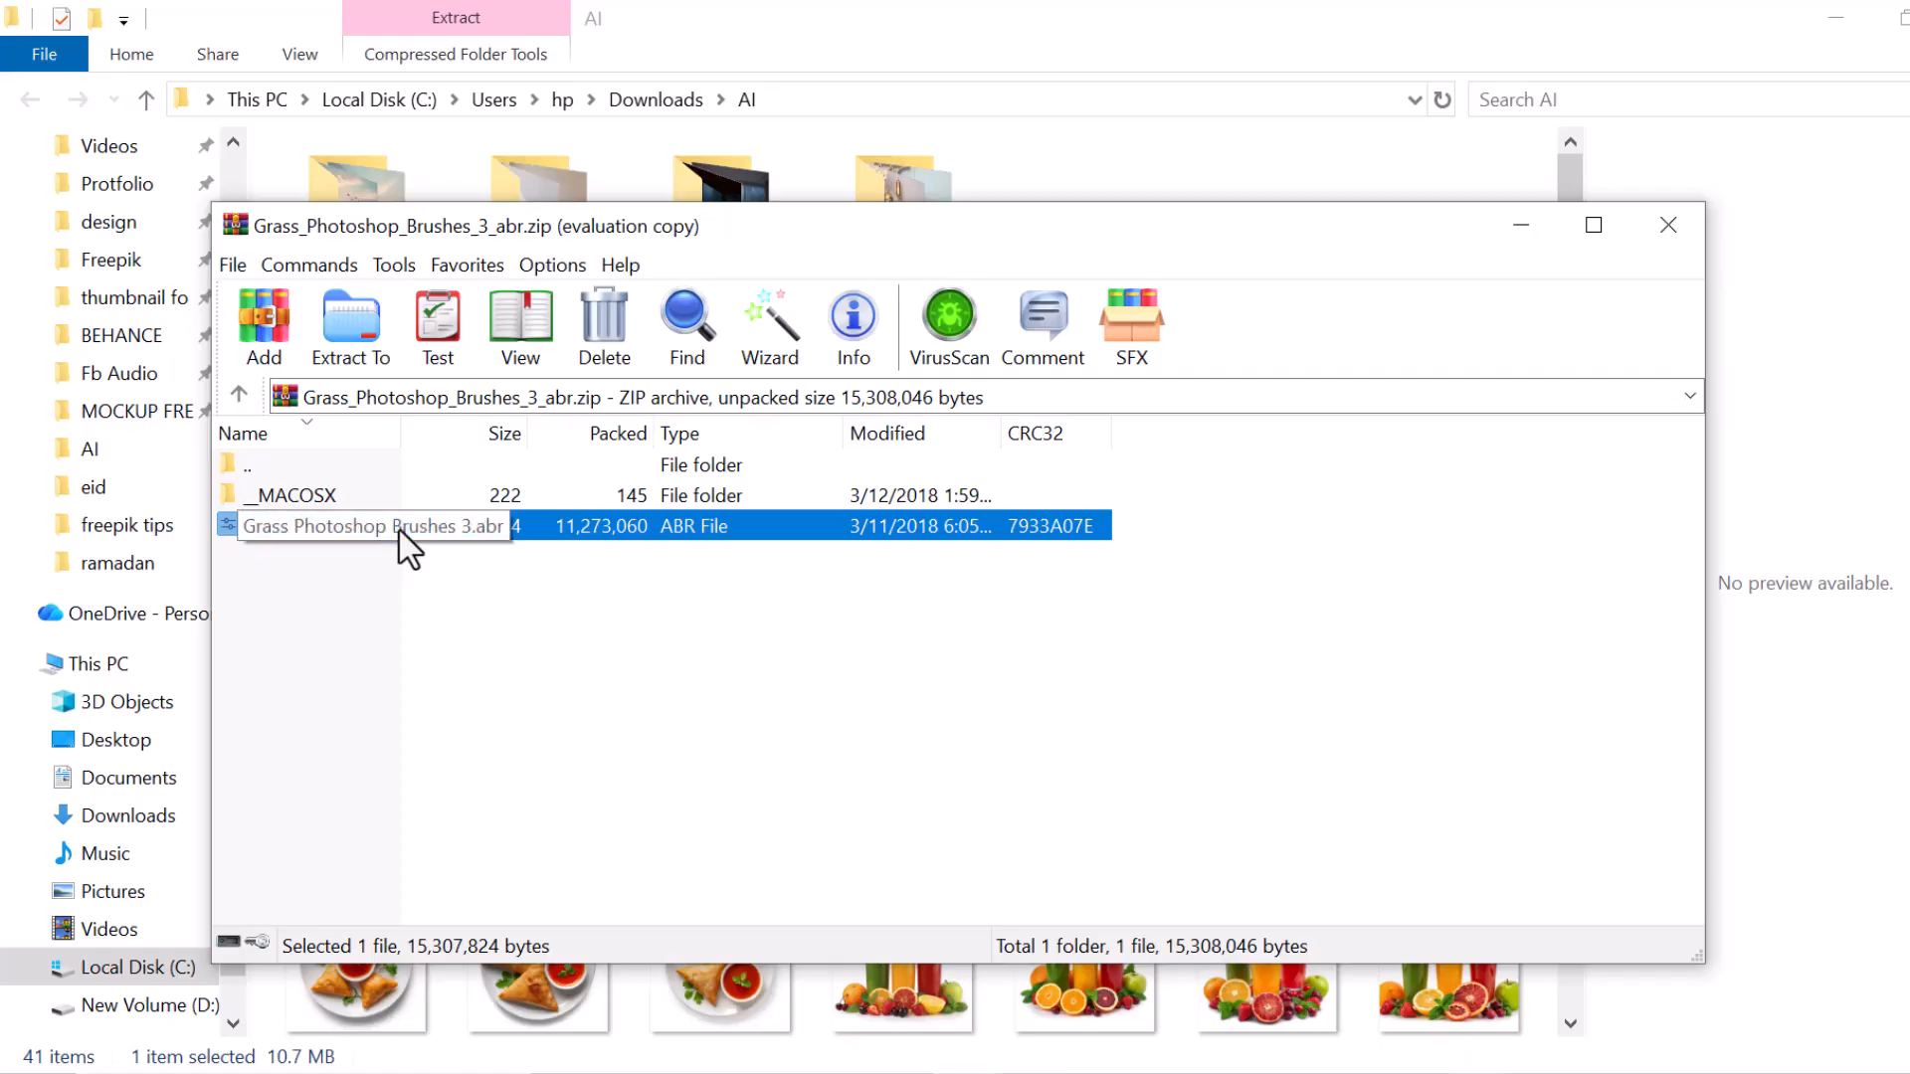
{"action": "double_click", "coordinate": [386, 525]}
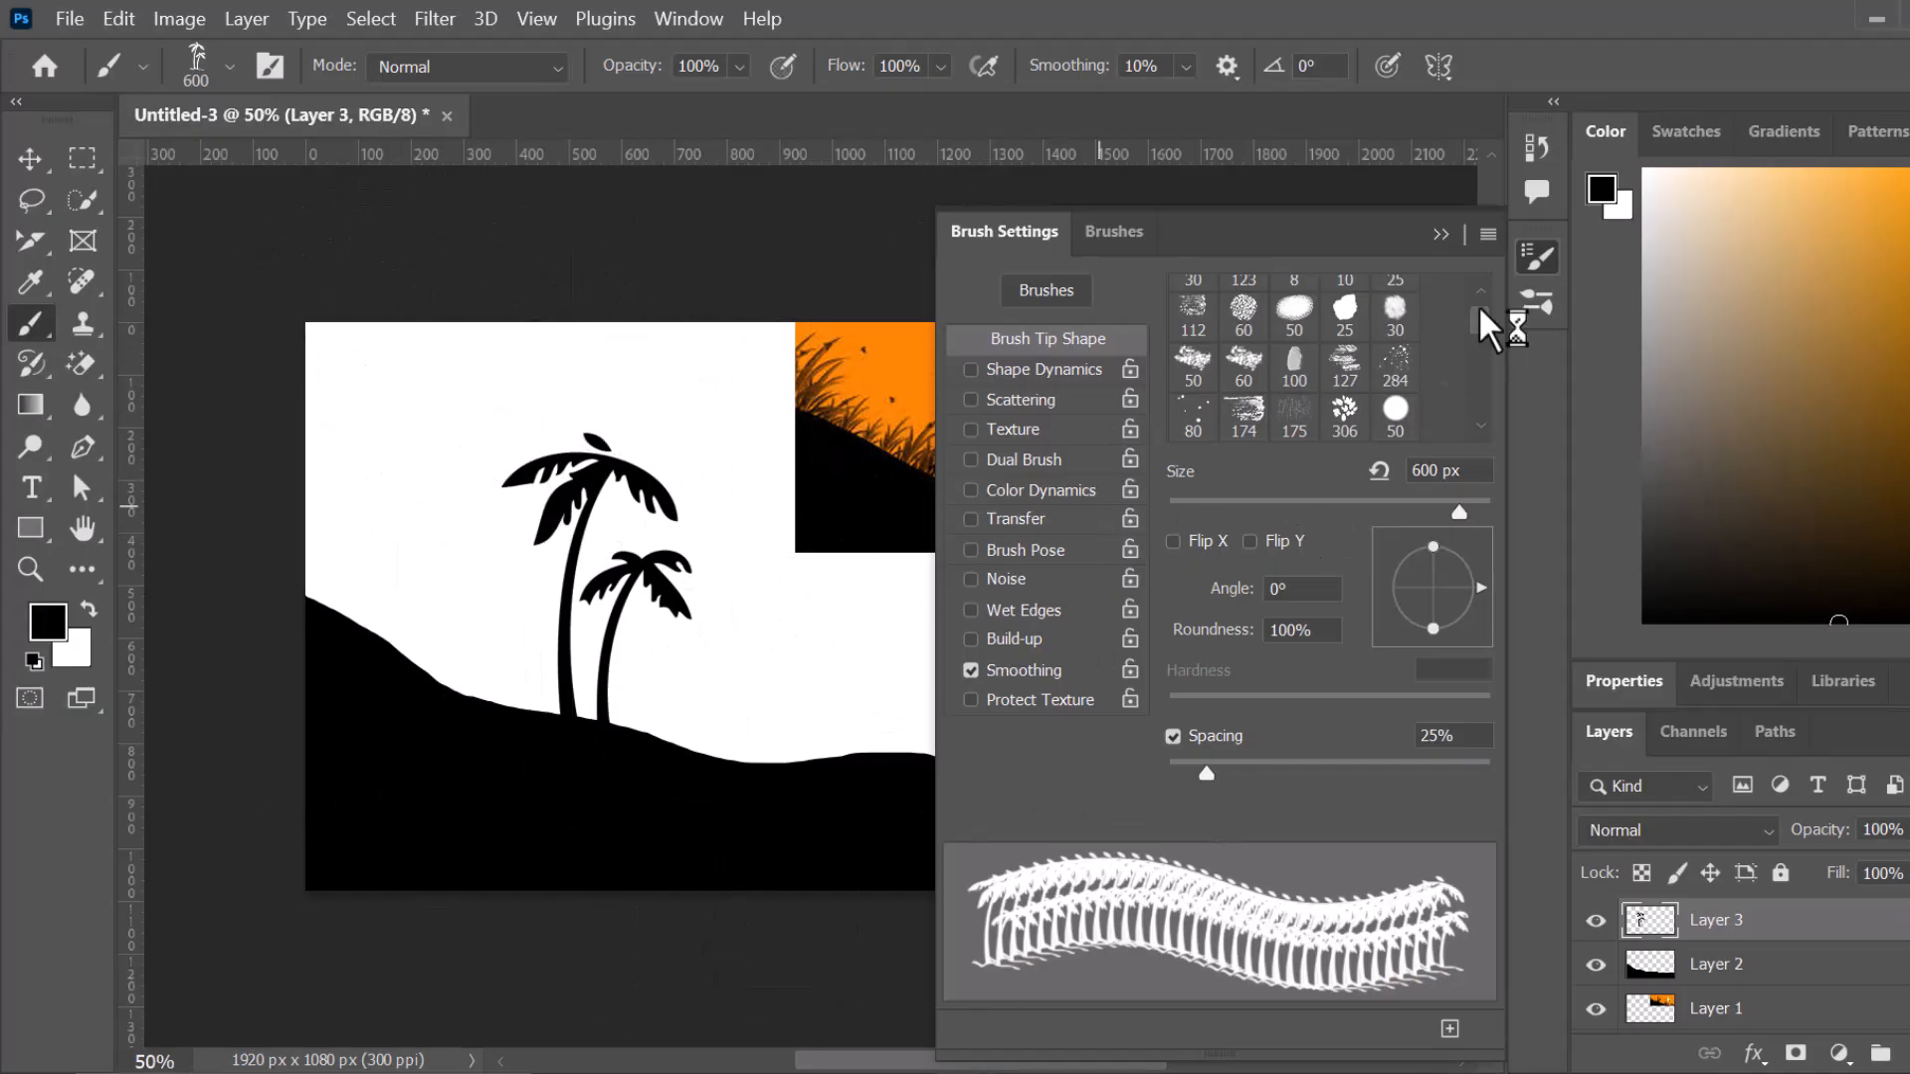
- Choose a wide 2500 px grass strip as the brush tip and close the brush settings
{"action": "scroll", "coordinate": [1358, 358], "scroll_direction": "down", "scroll_amount": 6}
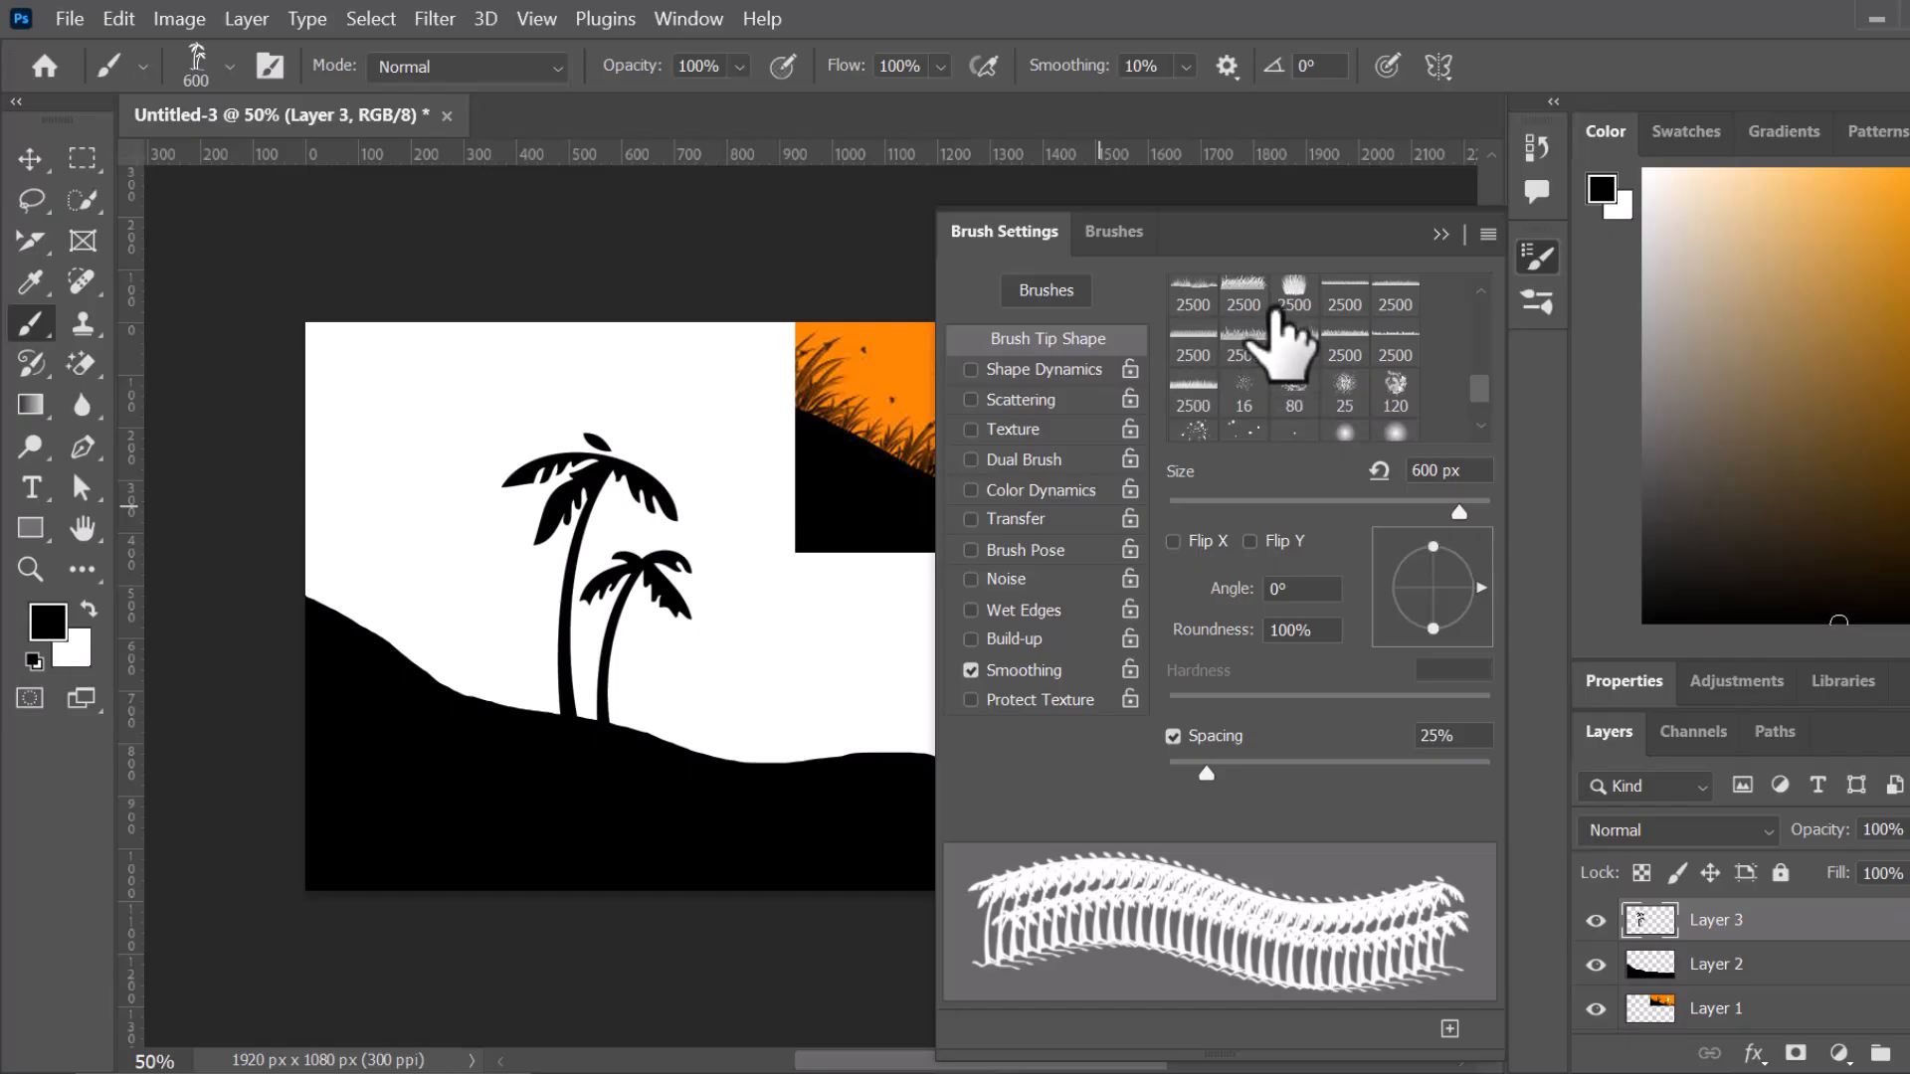
{"action": "scroll", "coordinate": [1279, 329], "scroll_direction": "up", "scroll_amount": 1}
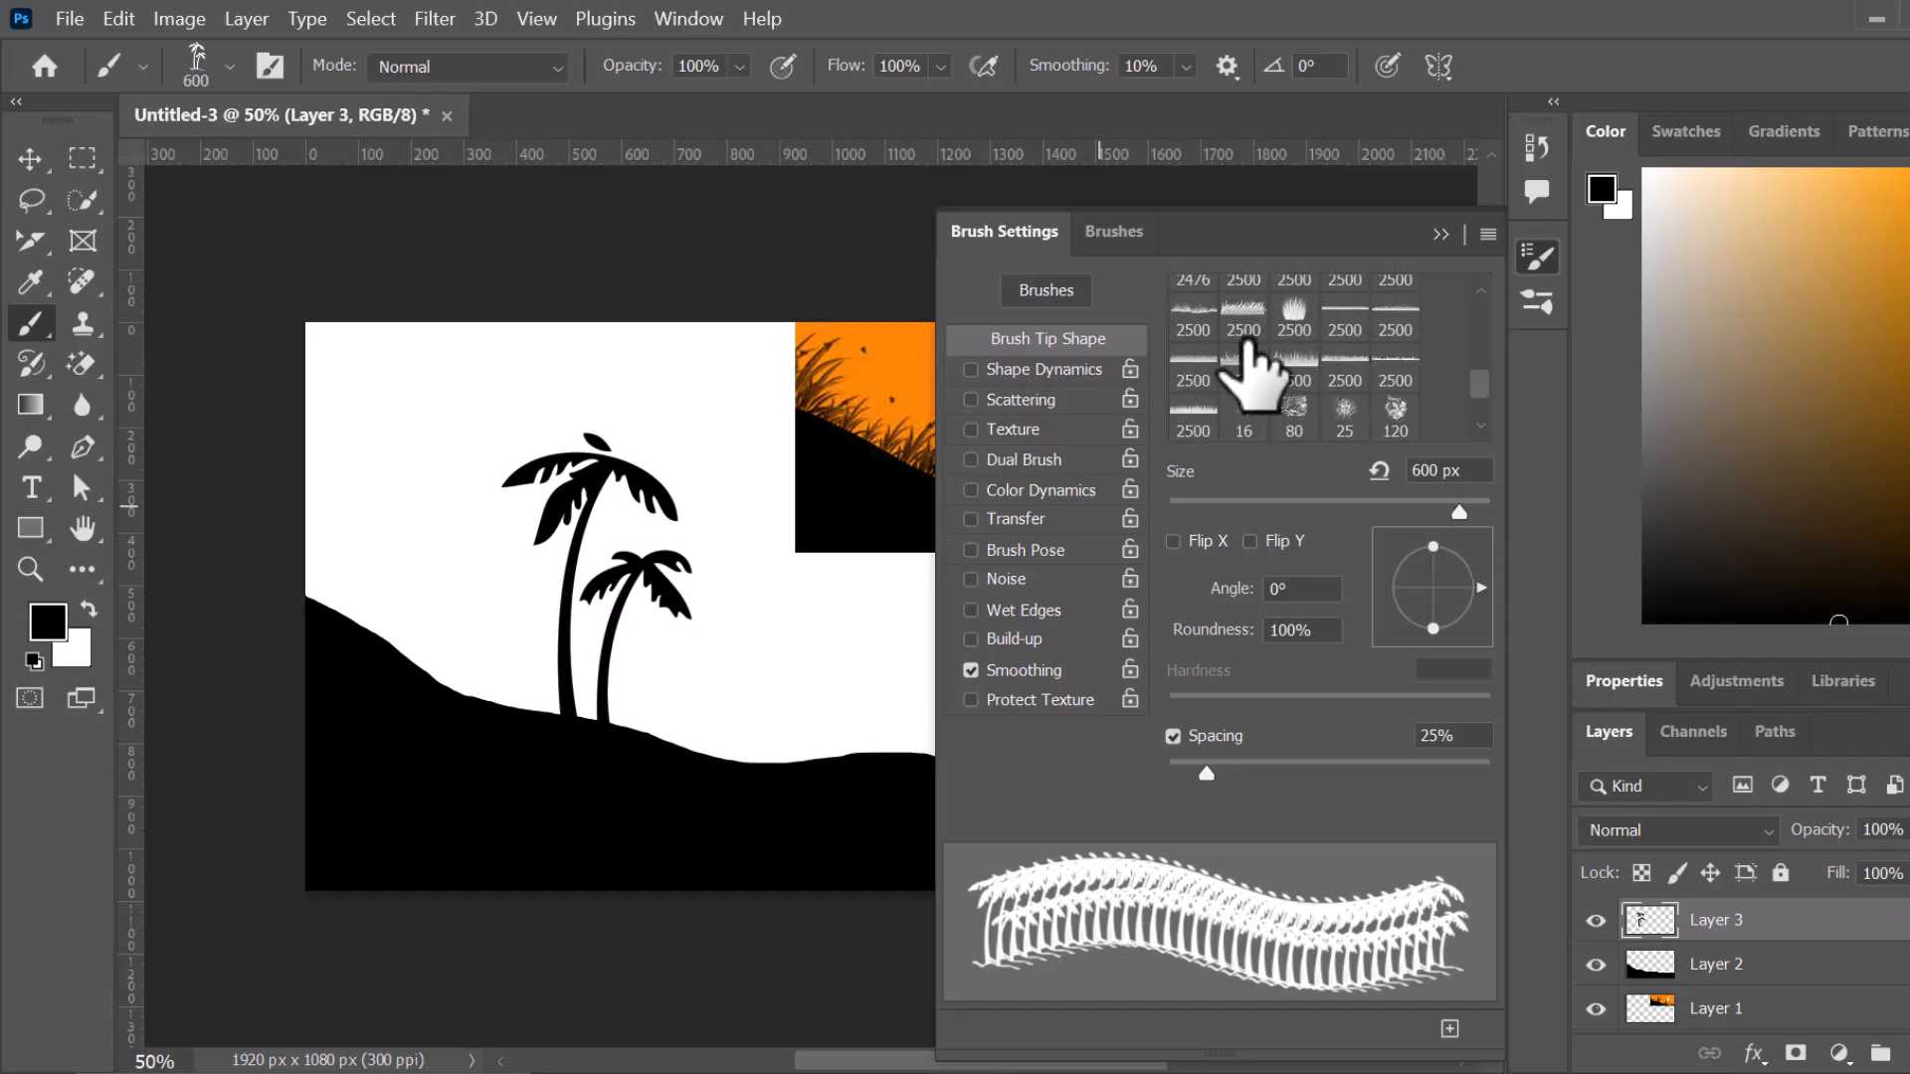
{"action": "scroll", "coordinate": [1283, 358], "scroll_direction": "up", "scroll_amount": 1}
{"action": "scroll", "coordinate": [1353, 343], "scroll_direction": "up", "scroll_amount": 1}
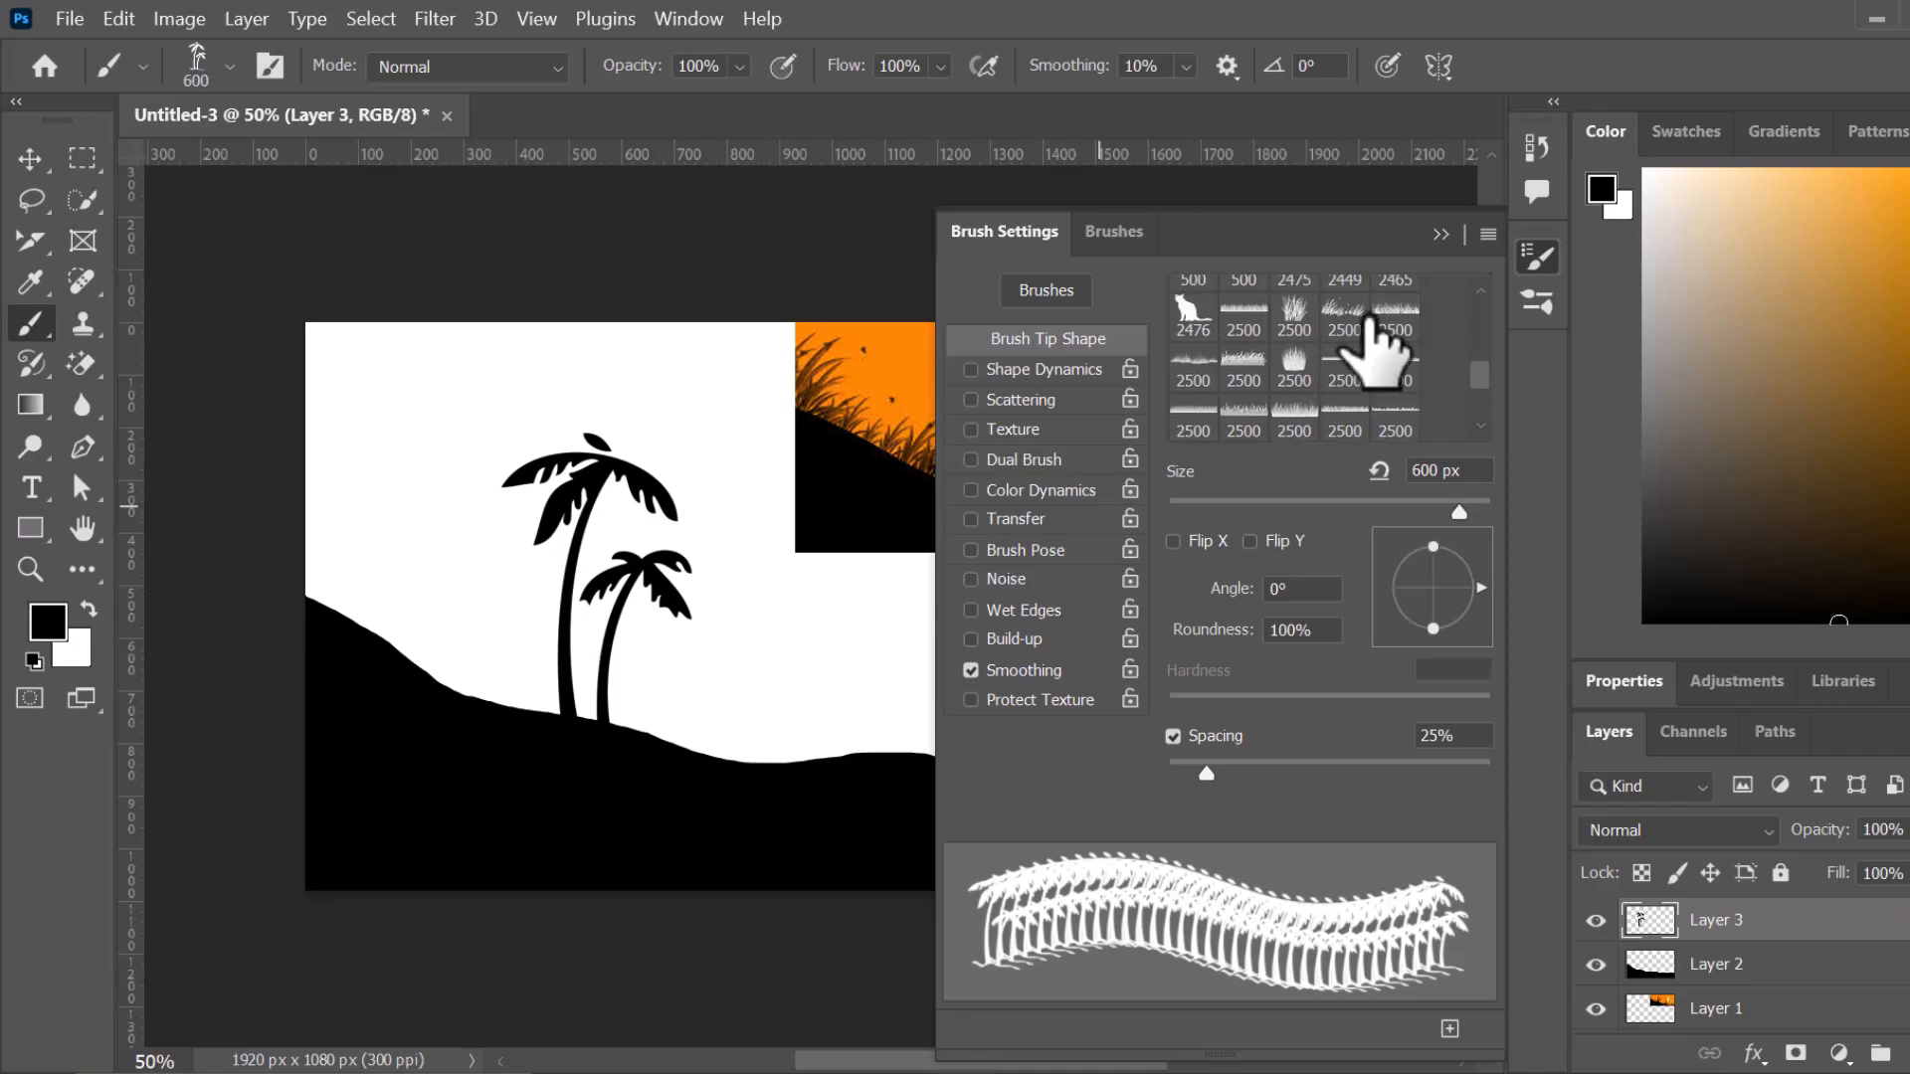
{"action": "left_click", "coordinate": [1398, 313]}
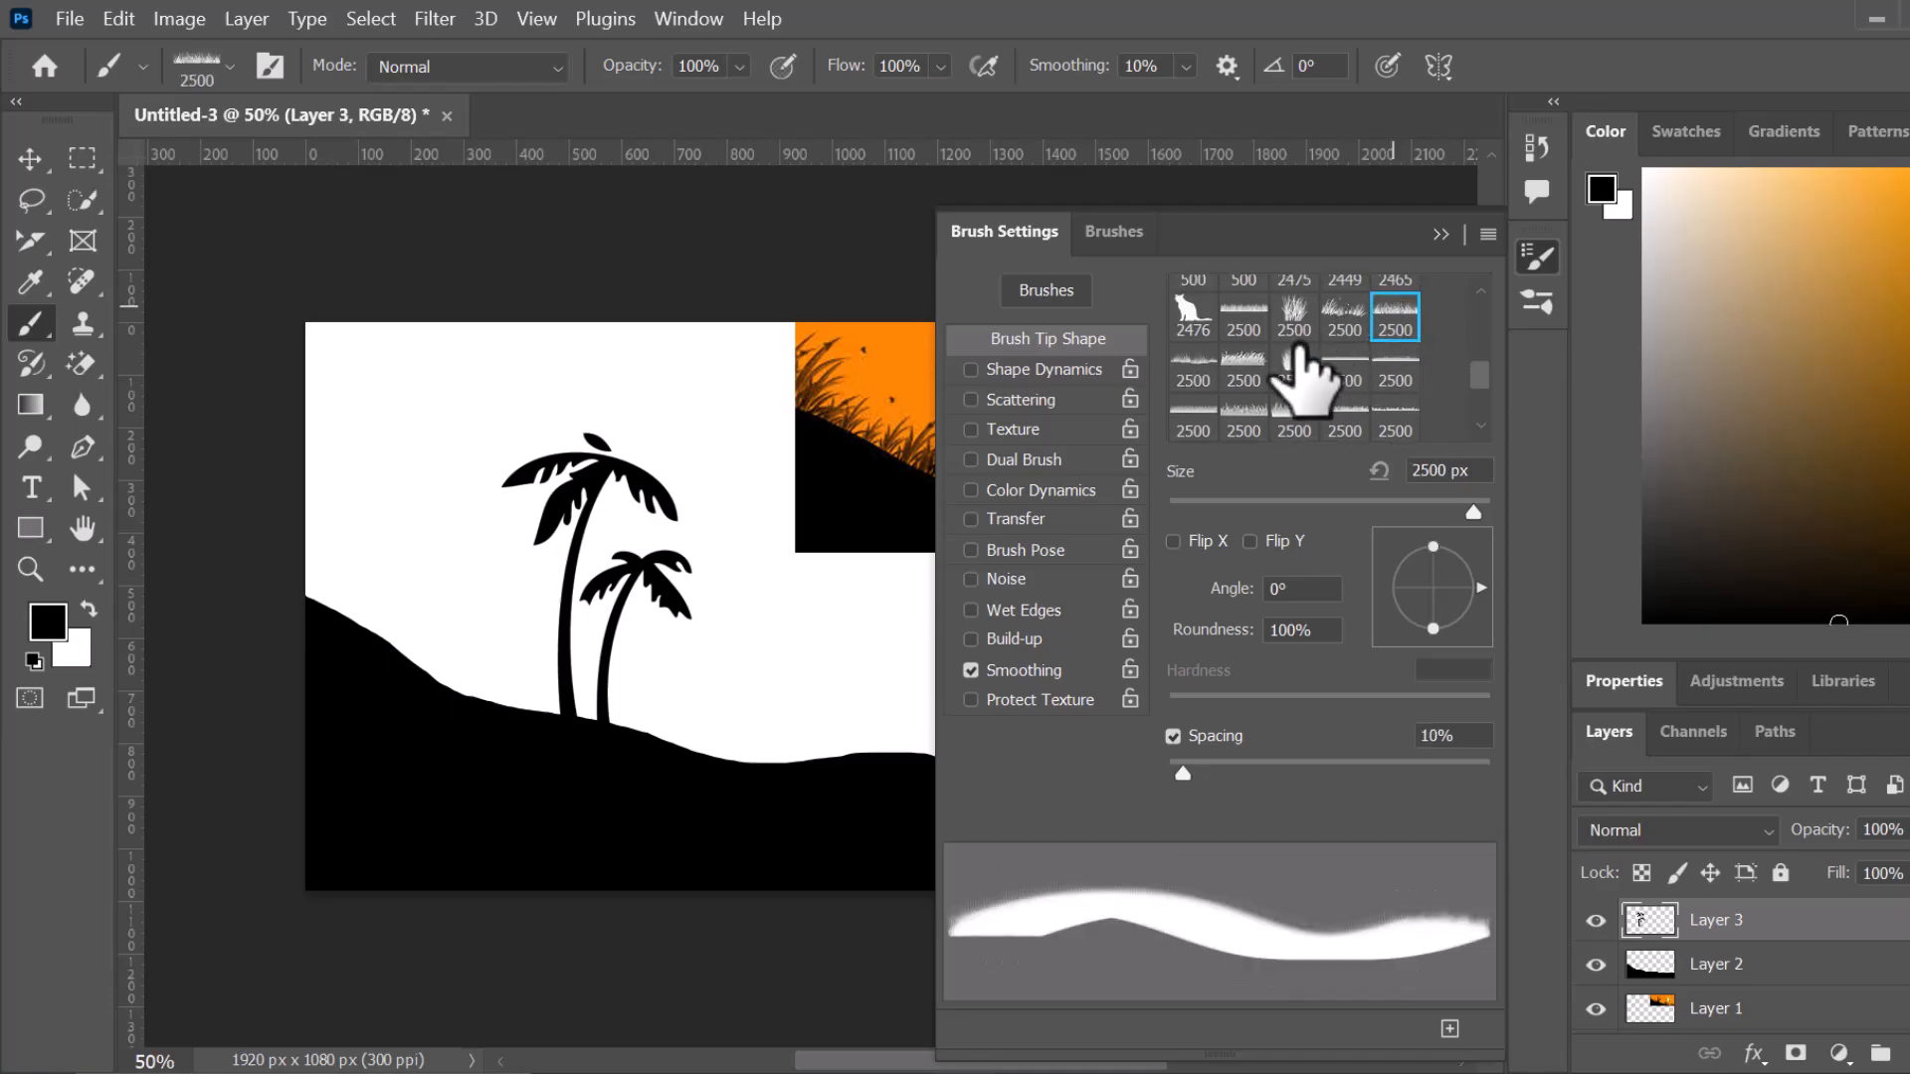
{"action": "scroll", "coordinate": [1300, 400], "scroll_direction": "down", "scroll_amount": 2}
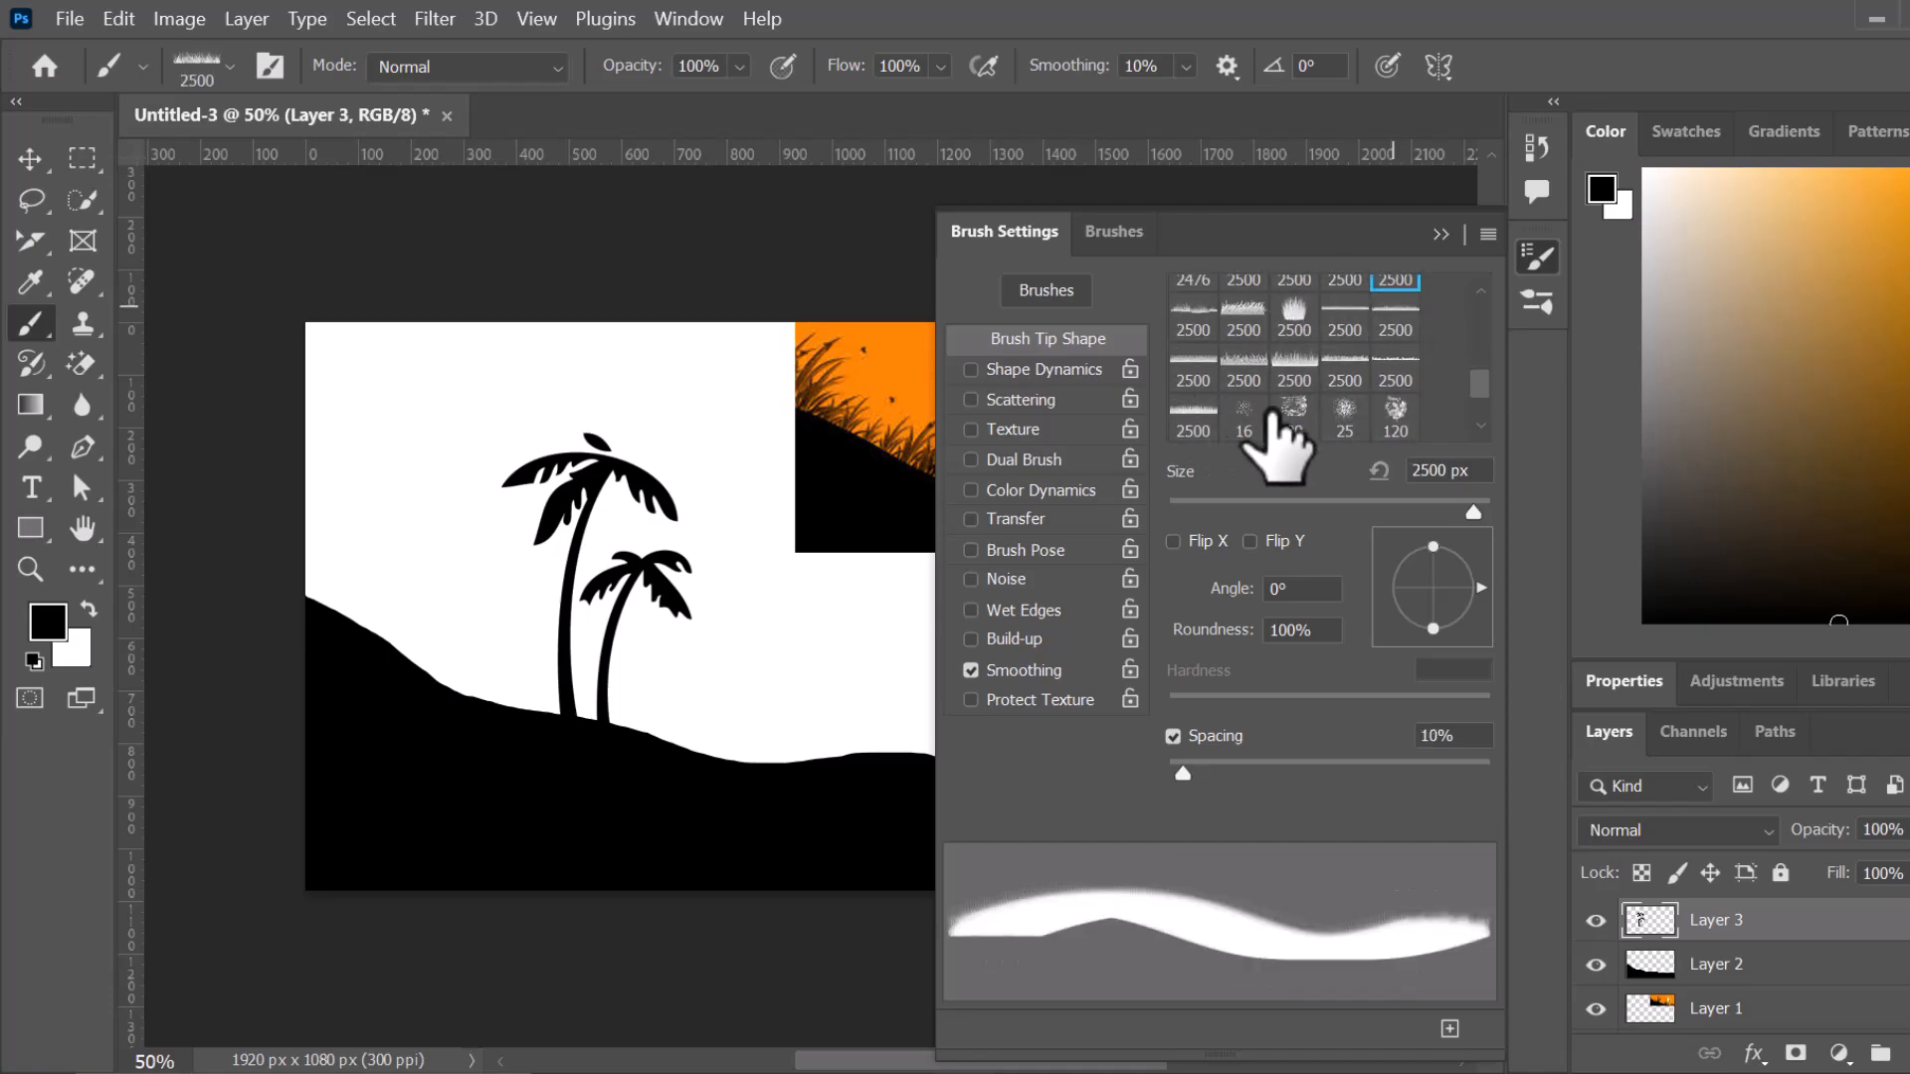
{"action": "left_click", "coordinate": [1442, 237]}
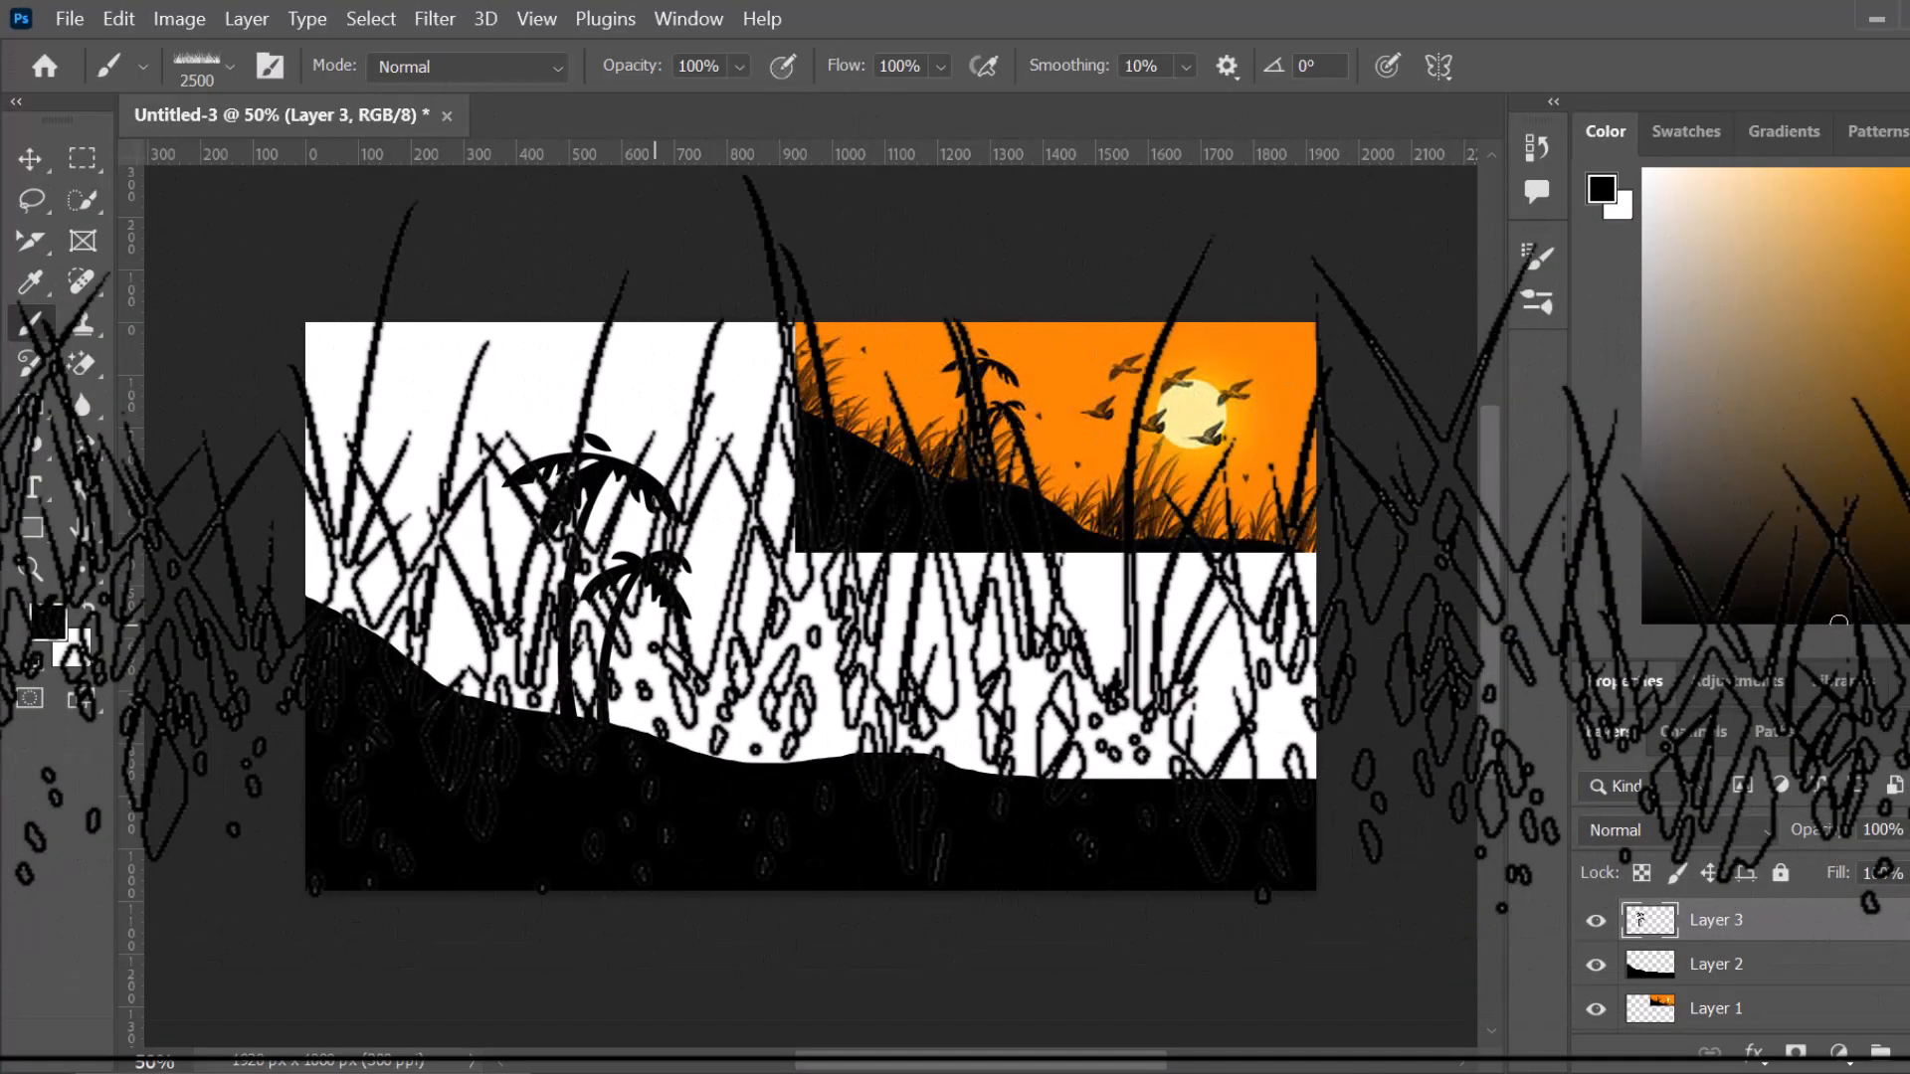
- Reduce the grass brush size to 700 px and add a new layer above the palm trees for the grass
{"action": "key", "text": "bracketleft"}
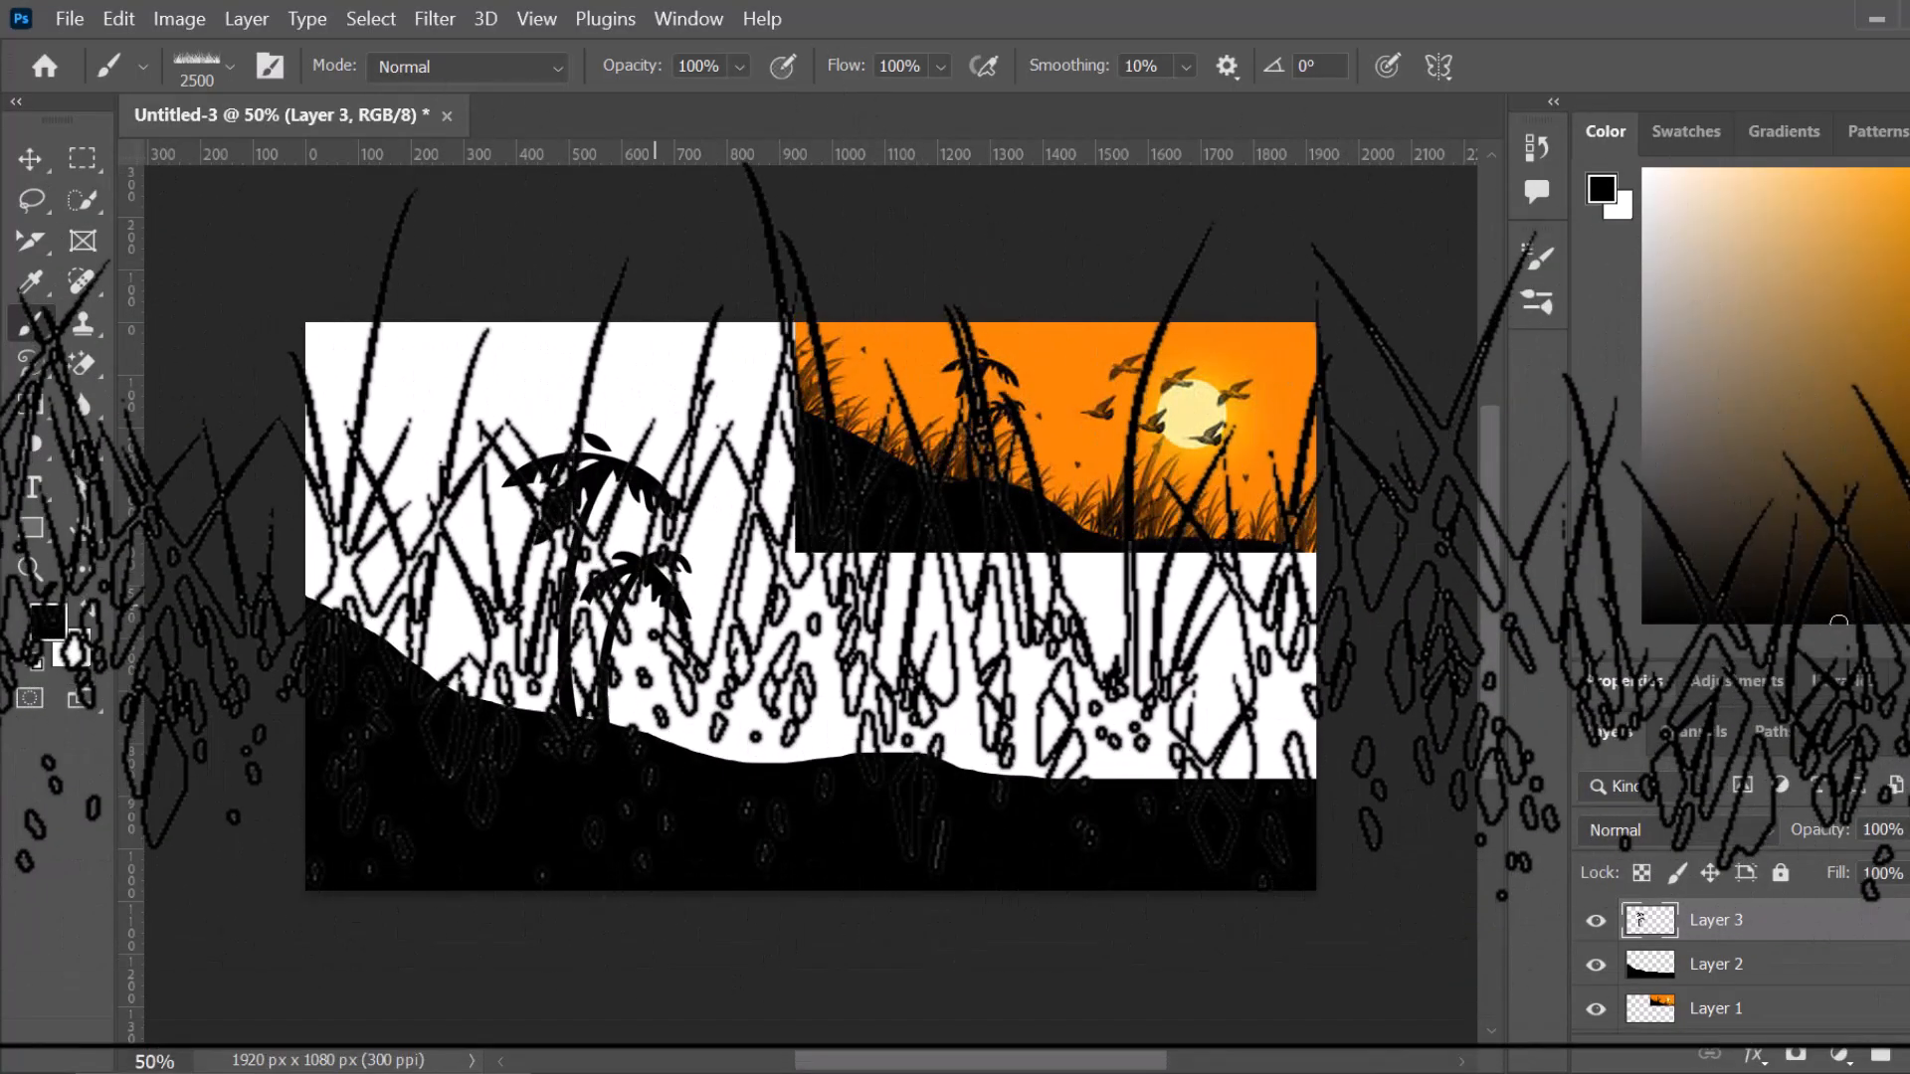
{"action": "key", "text": "bracketleft"}
{"action": "key", "text": "bracketleft"}
{"action": "key", "text": "bracketleft"}
{"action": "key", "text": "bracketleft"}
{"action": "key", "text": "bracketleft"}
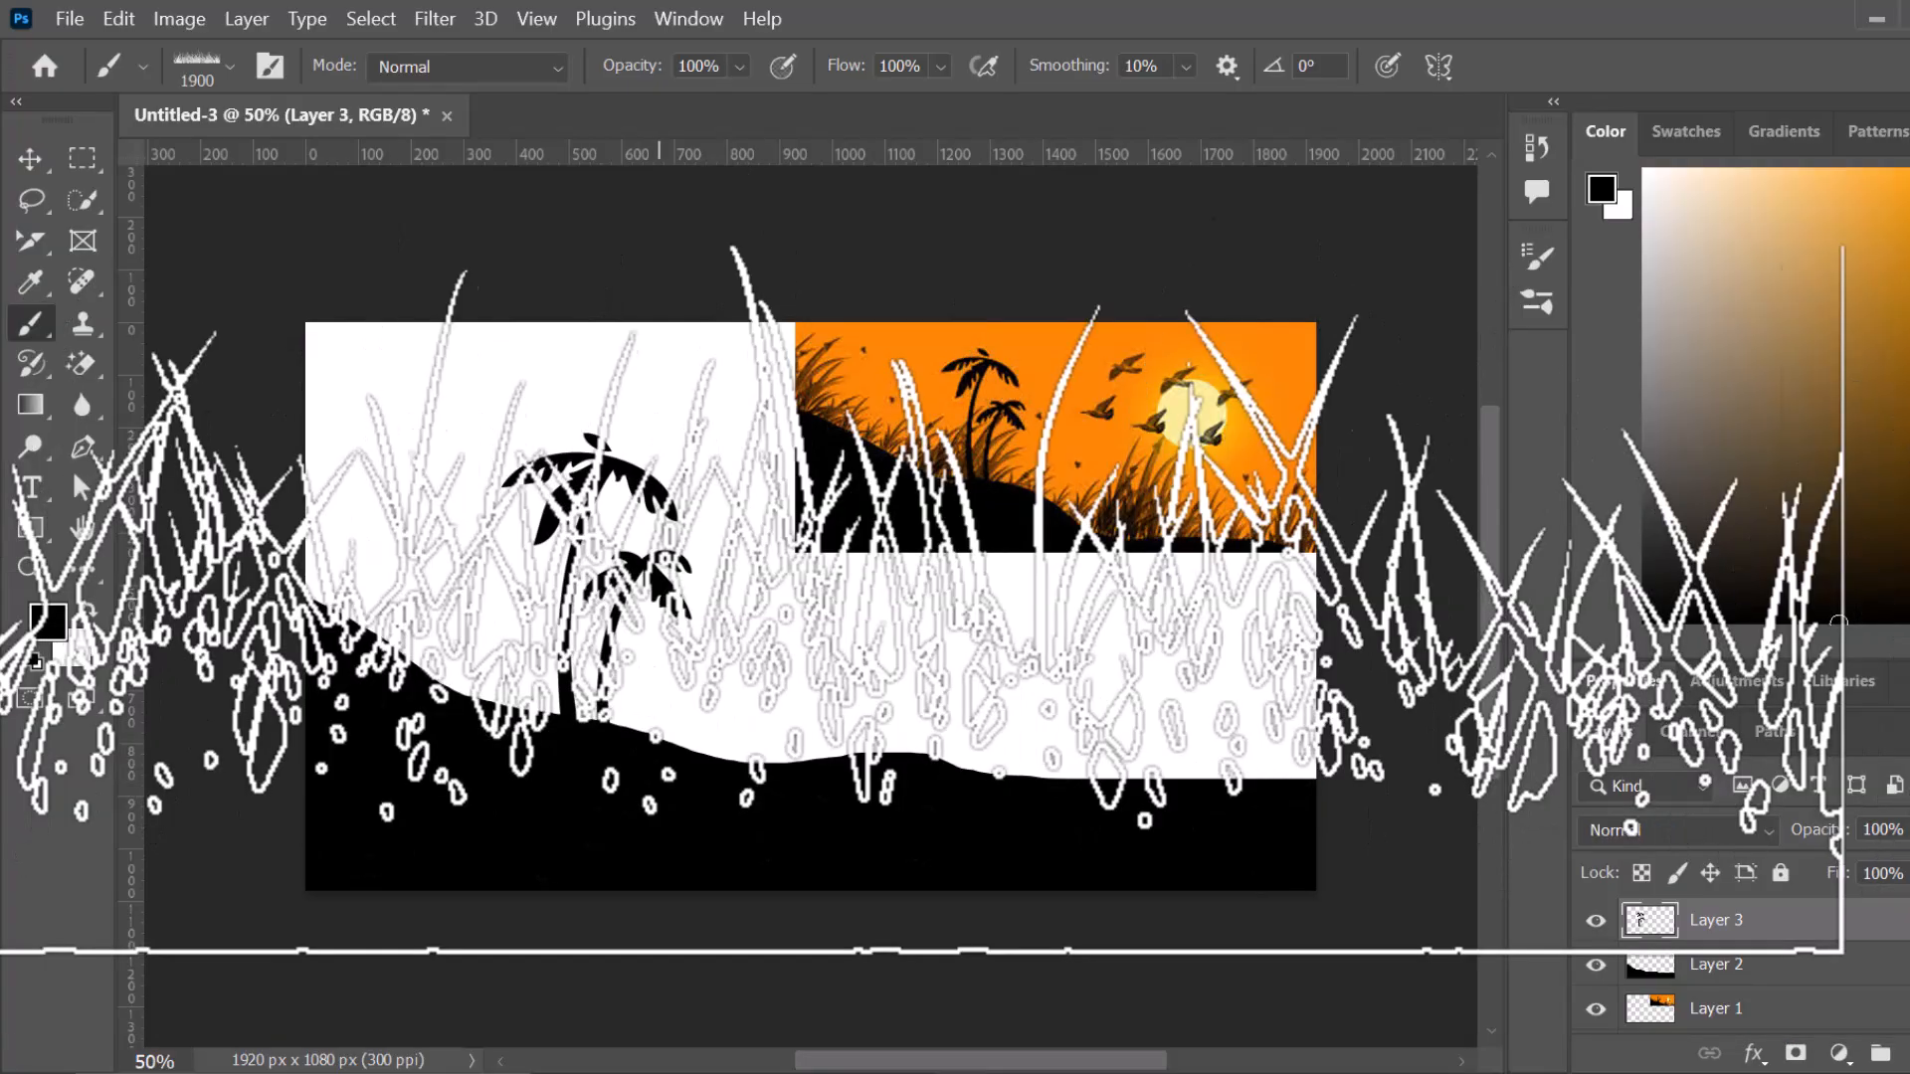
{"action": "key", "text": "bracketleft"}
{"action": "key", "text": "bracketleft"}
{"action": "key", "text": "bracketleft"}
{"action": "key", "text": "bracketleft"}
{"action": "key", "text": "bracketleft"}
{"action": "key", "text": "bracketleft"}
{"action": "key", "text": "bracketleft"}
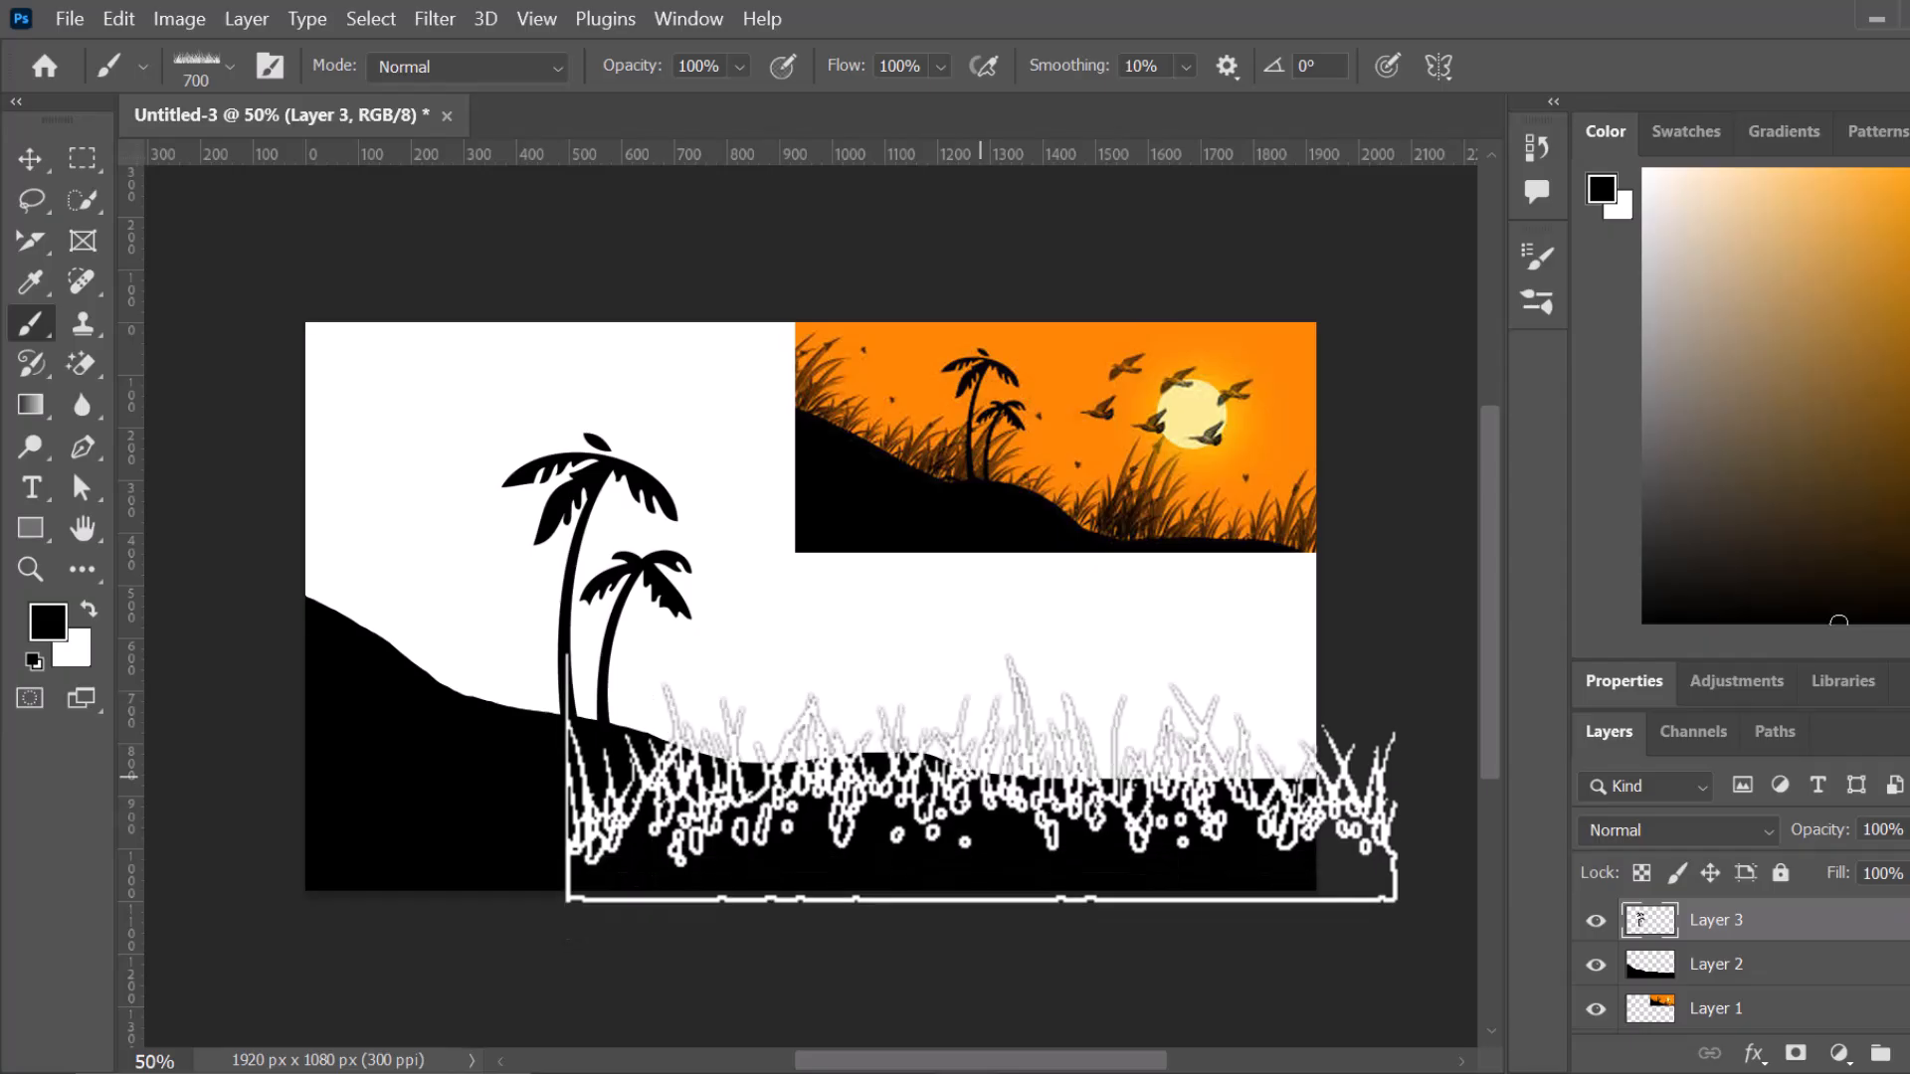
{"action": "key", "text": "bracketright"}
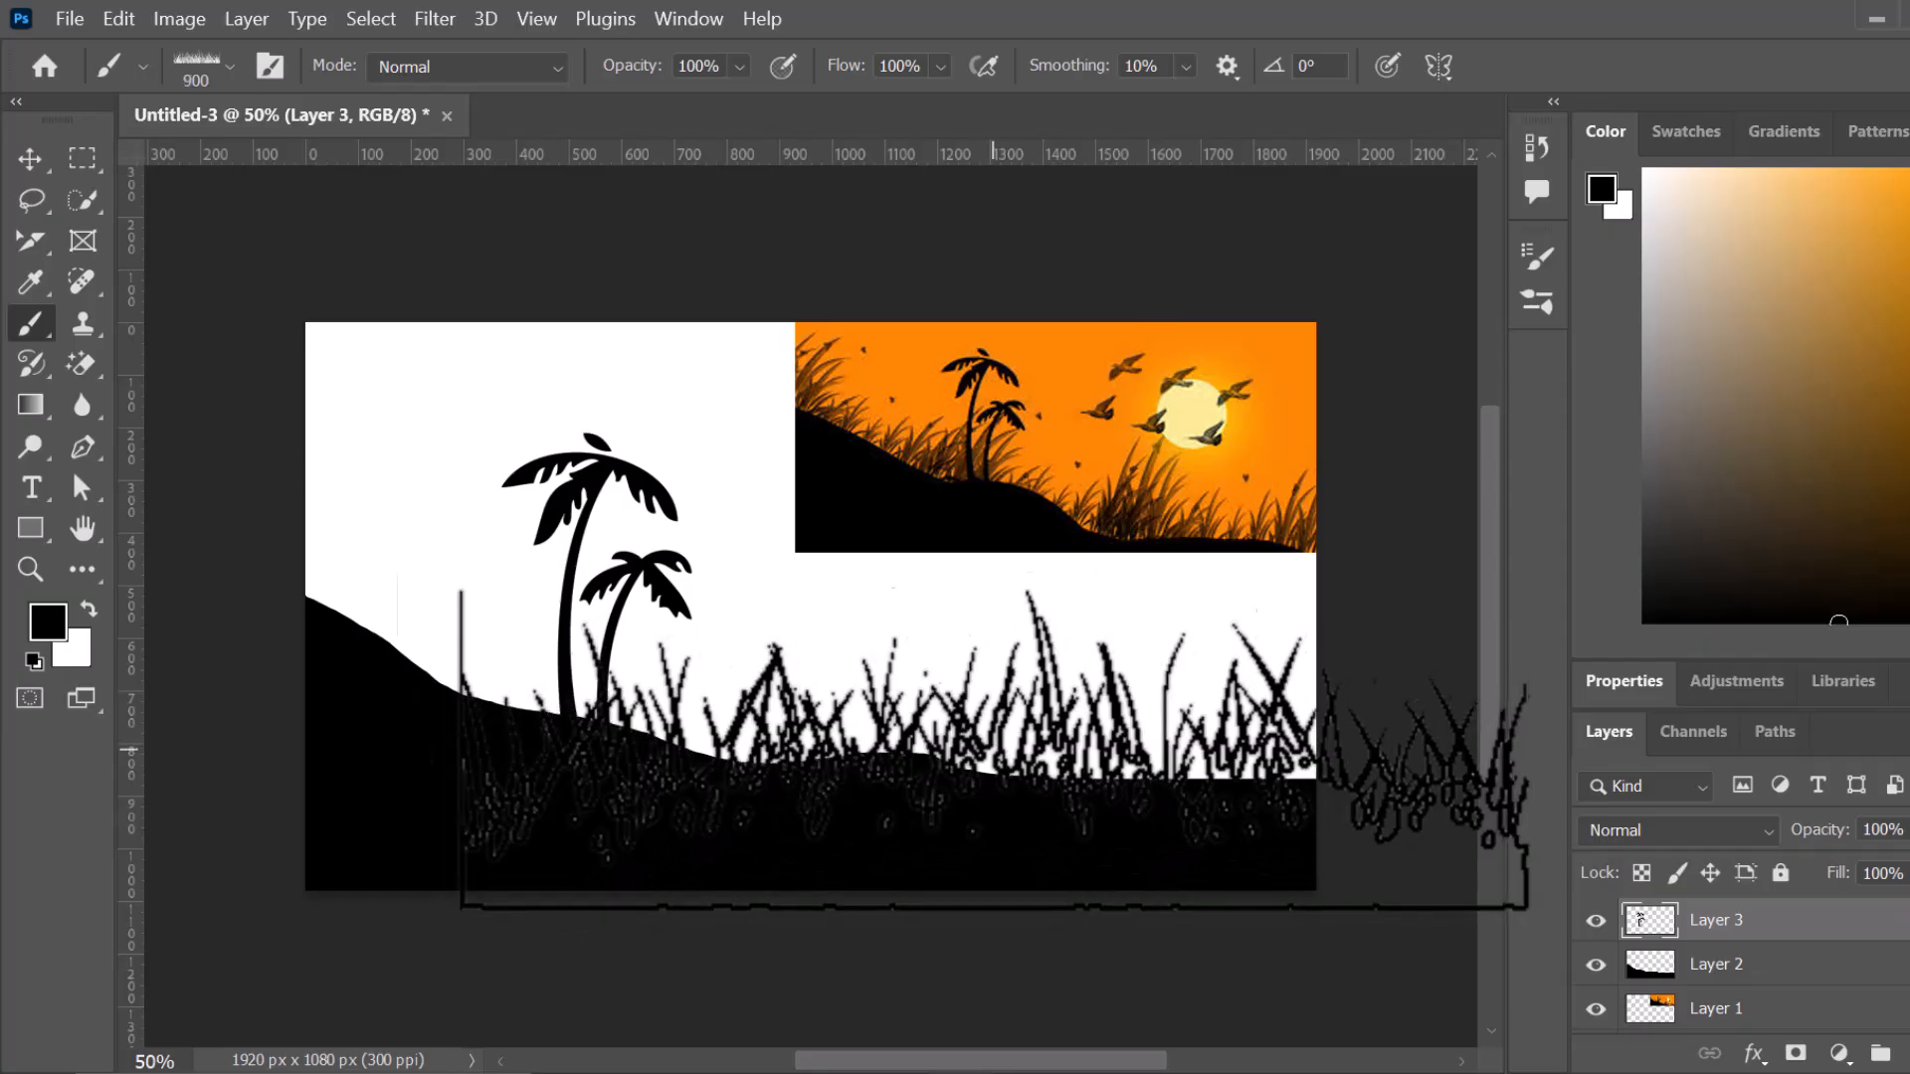
{"action": "key", "text": "bracketright"}
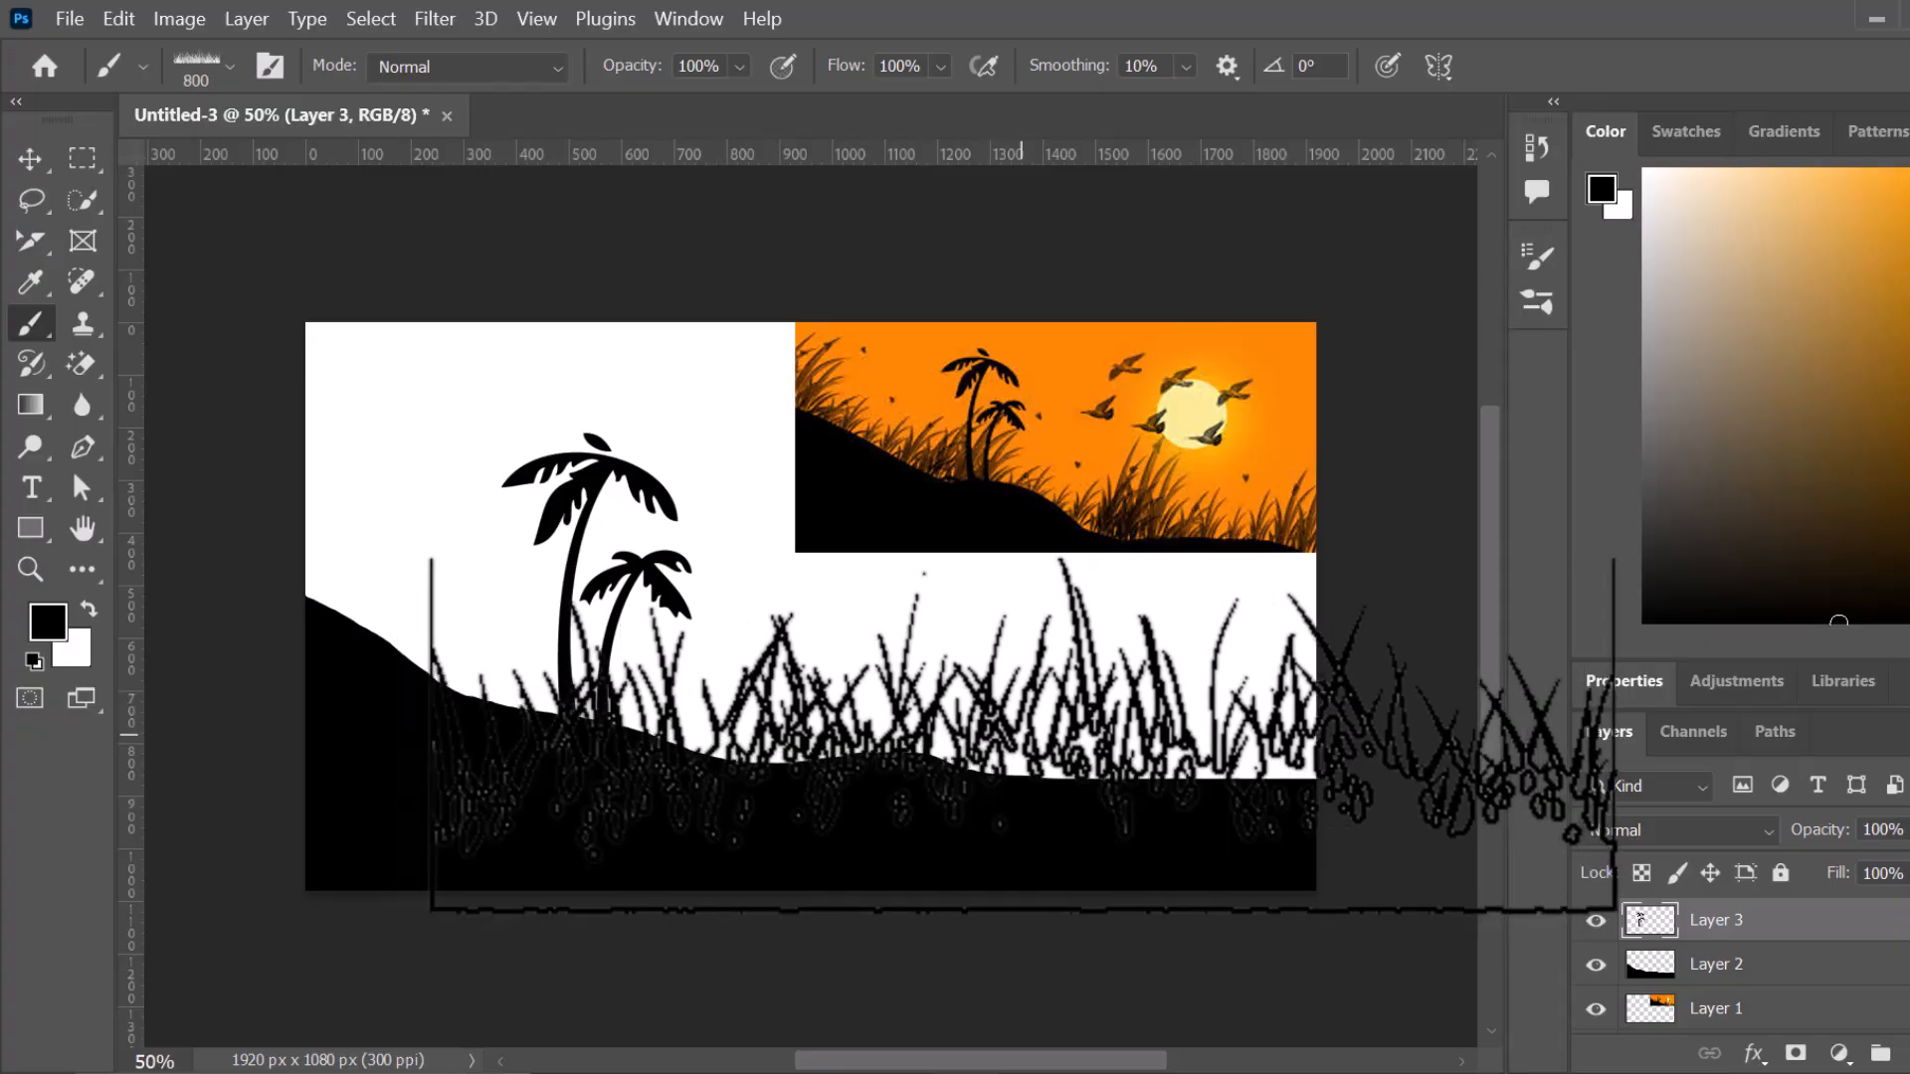
{"action": "key", "text": "bracketleft"}
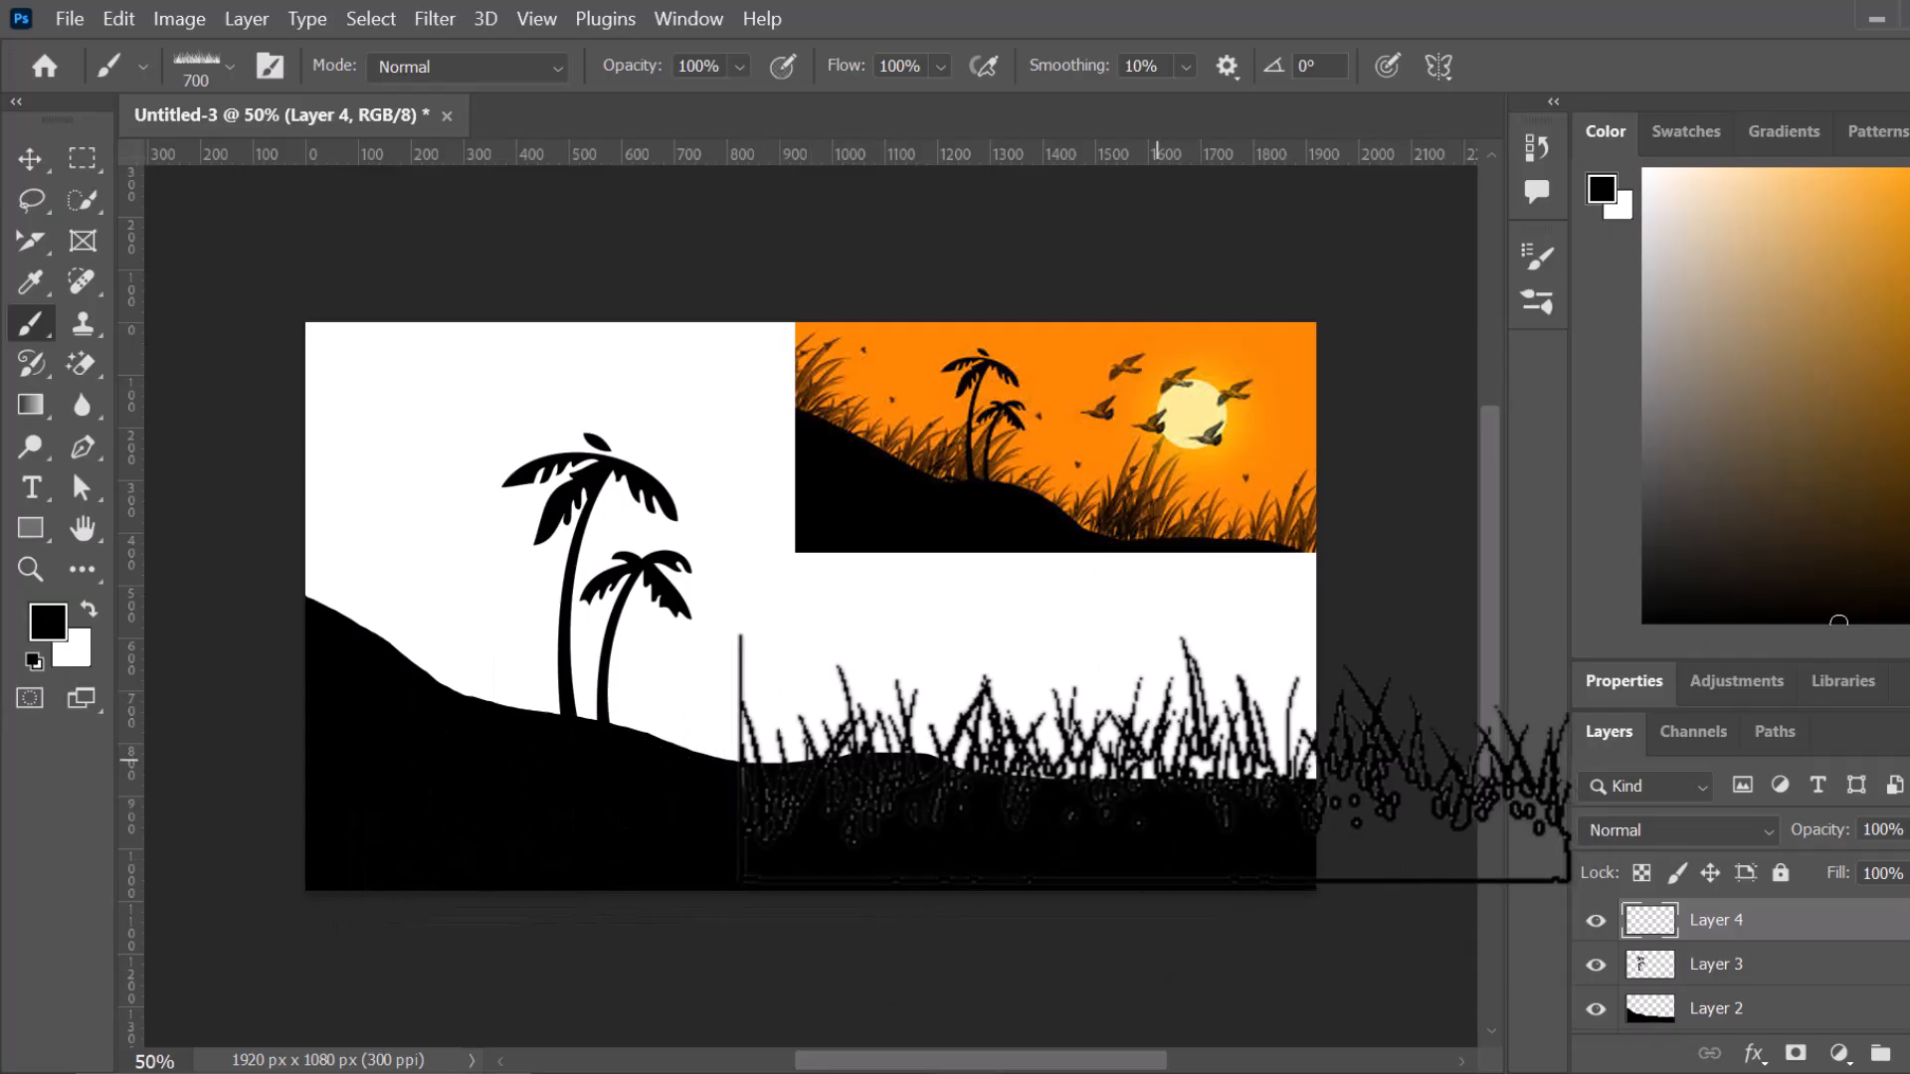
- Stamp grass along the right side of the hill, then try a stamp around the palm trees' base and undo it
{"action": "left_click", "coordinate": [1144, 761]}
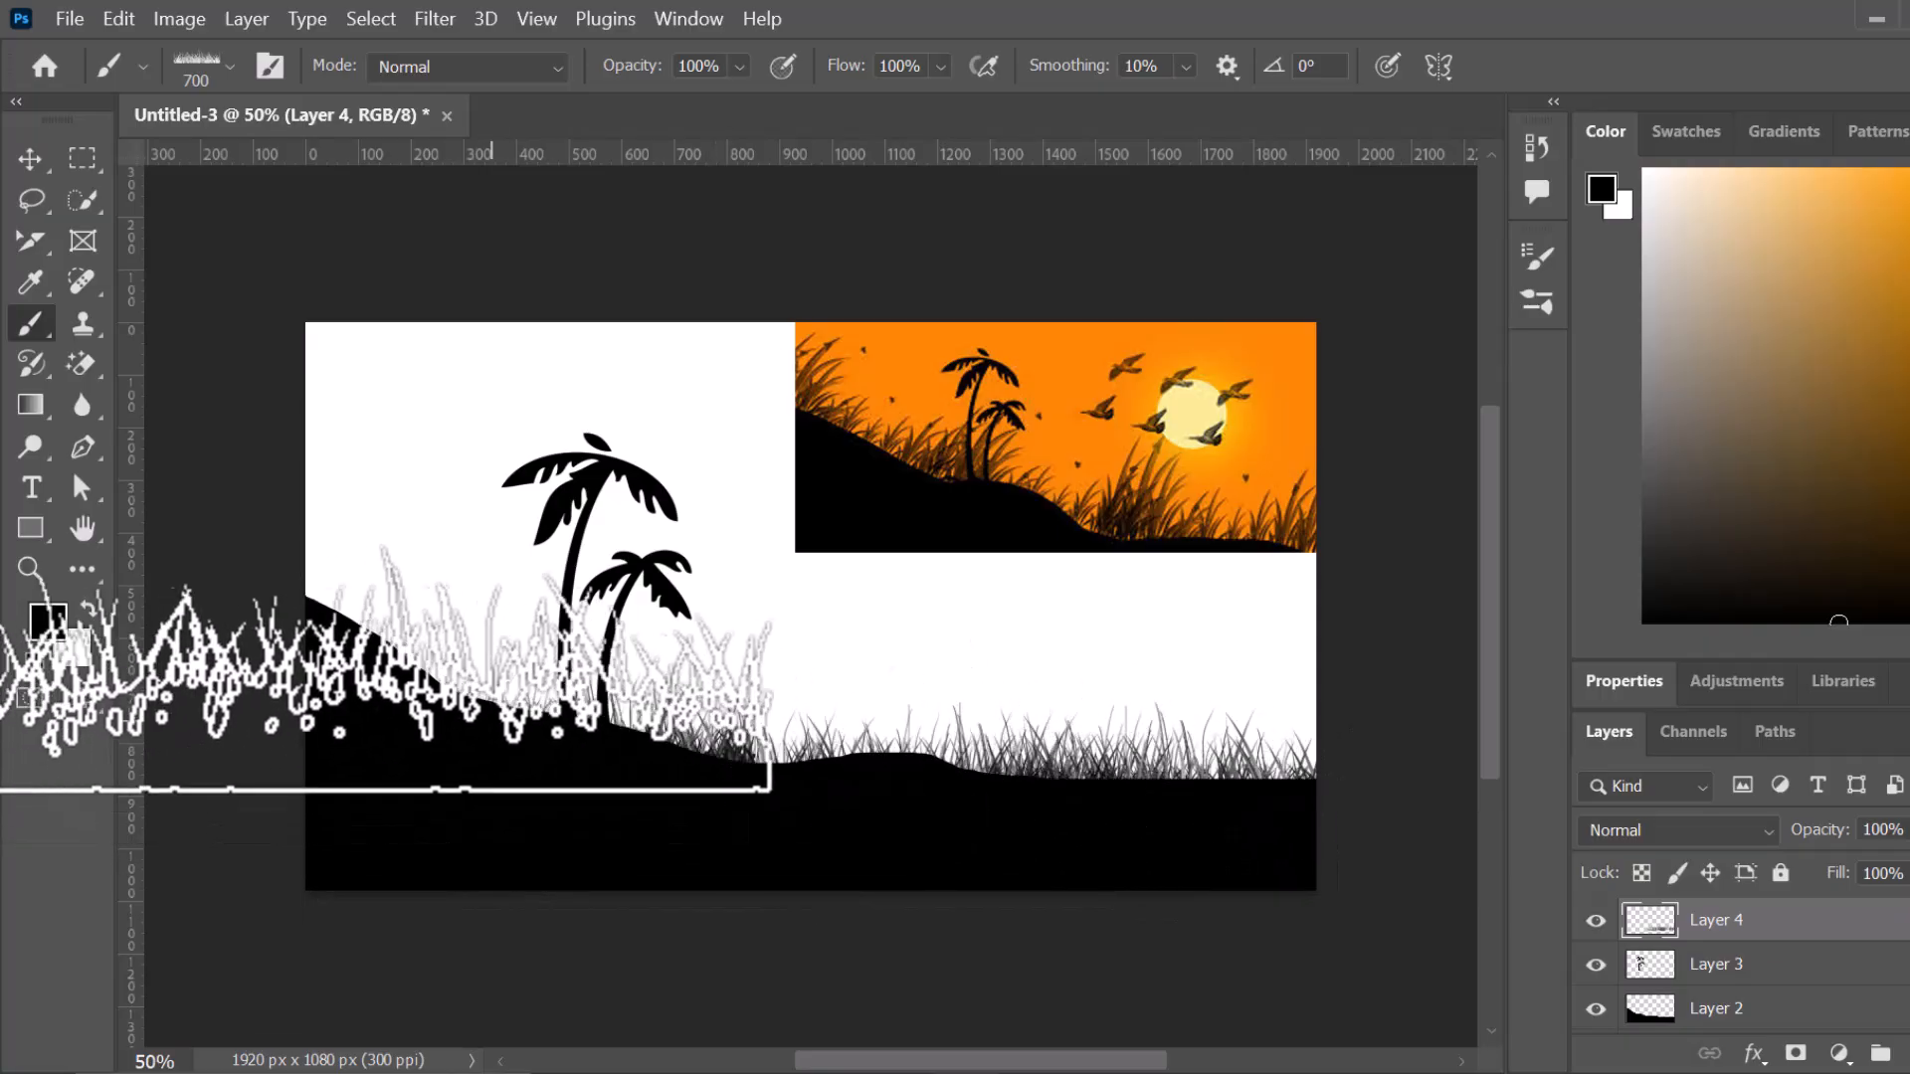
{"action": "left_click", "coordinate": [456, 761]}
{"action": "key", "text": "ctrl+z"}
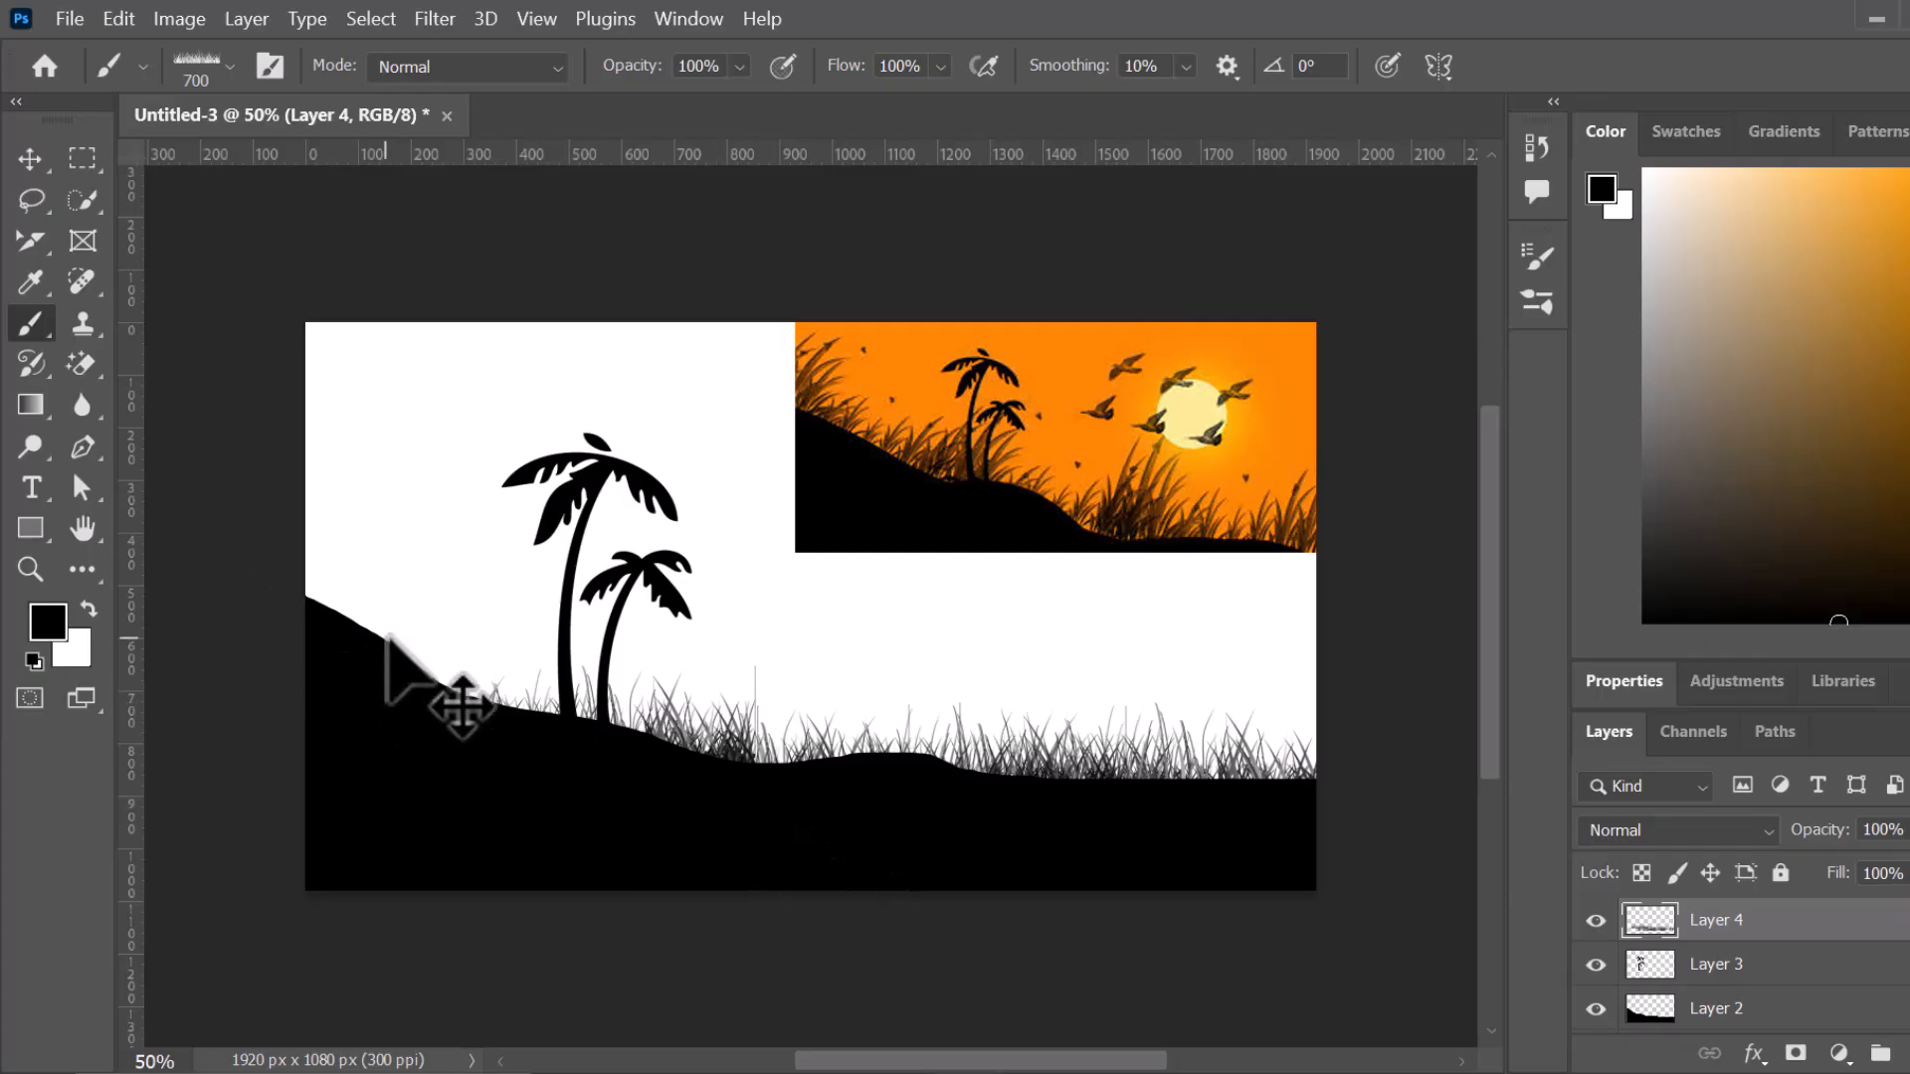
- Reduce the grass brush size to 464 px and tilt its tip to an angle of -23°
{"action": "left_click", "coordinate": [208, 68]}
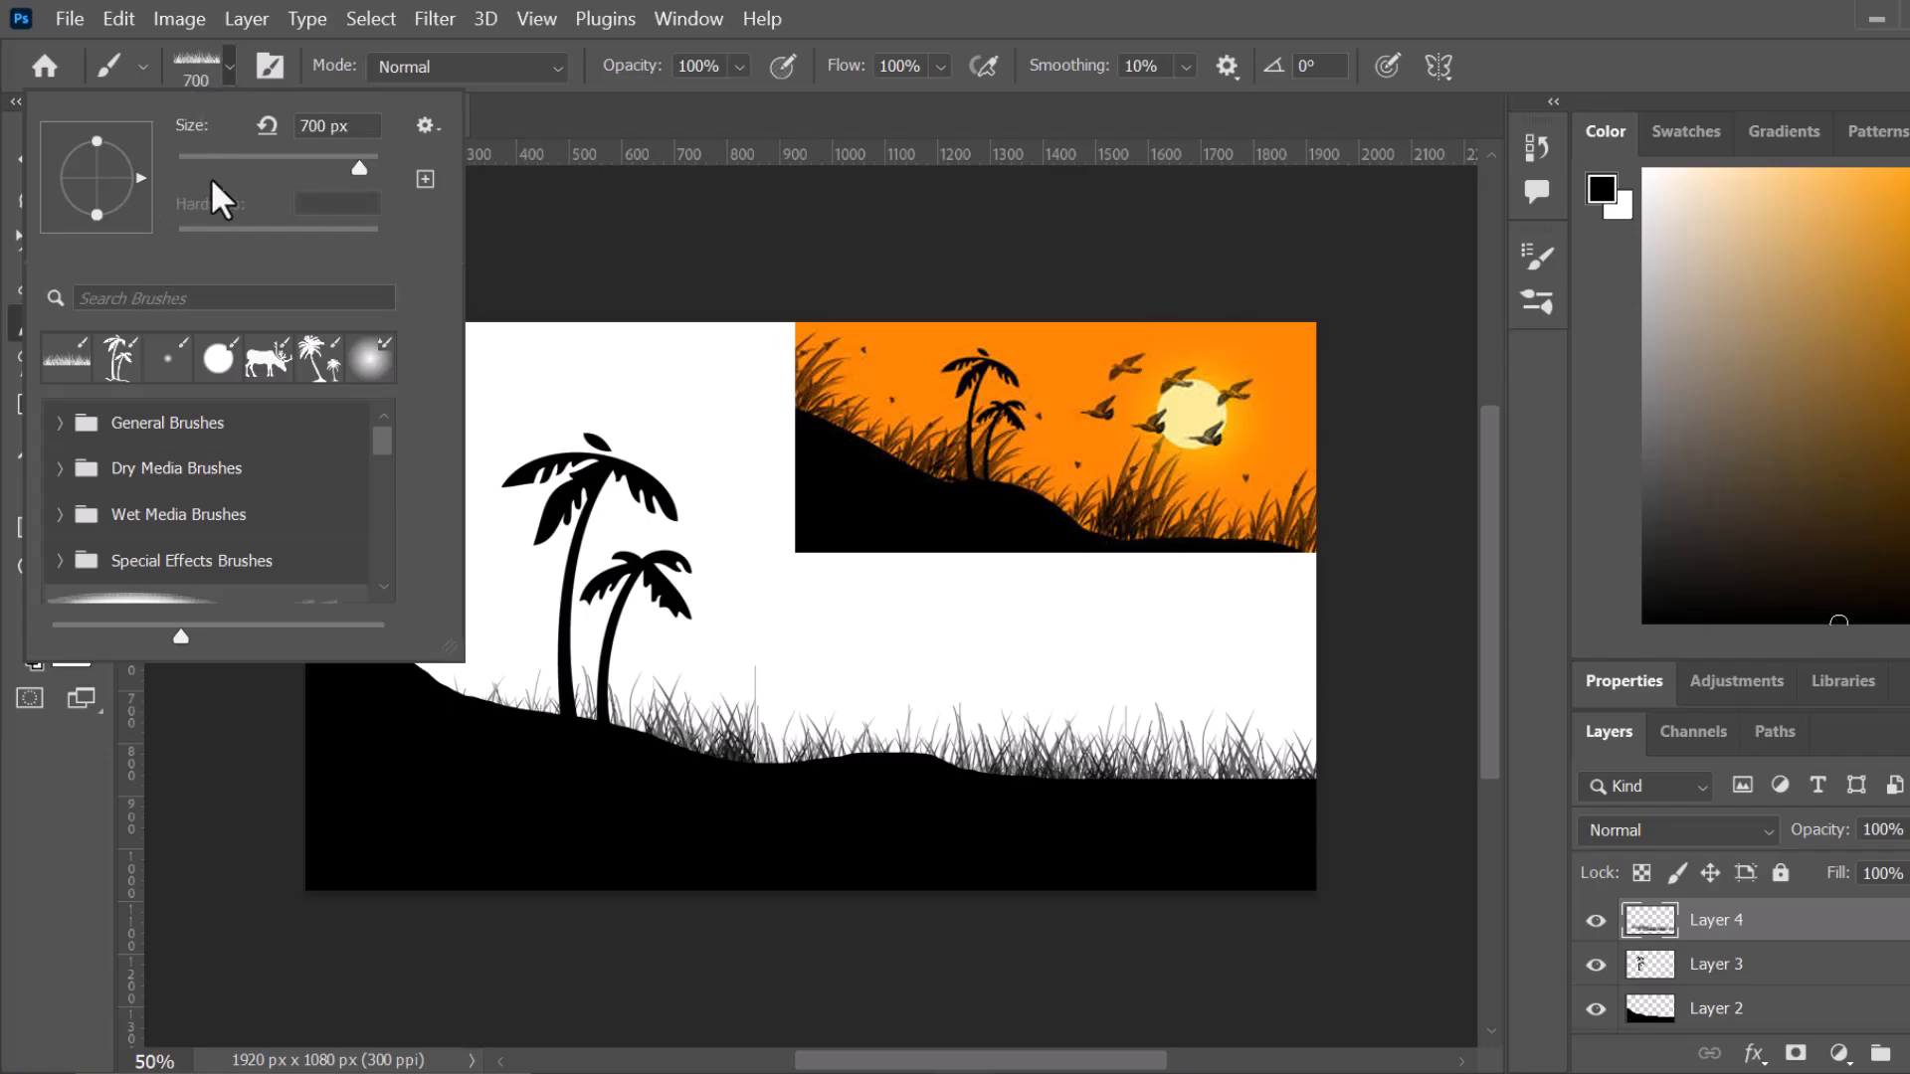
{"action": "left_click", "coordinate": [333, 156]}
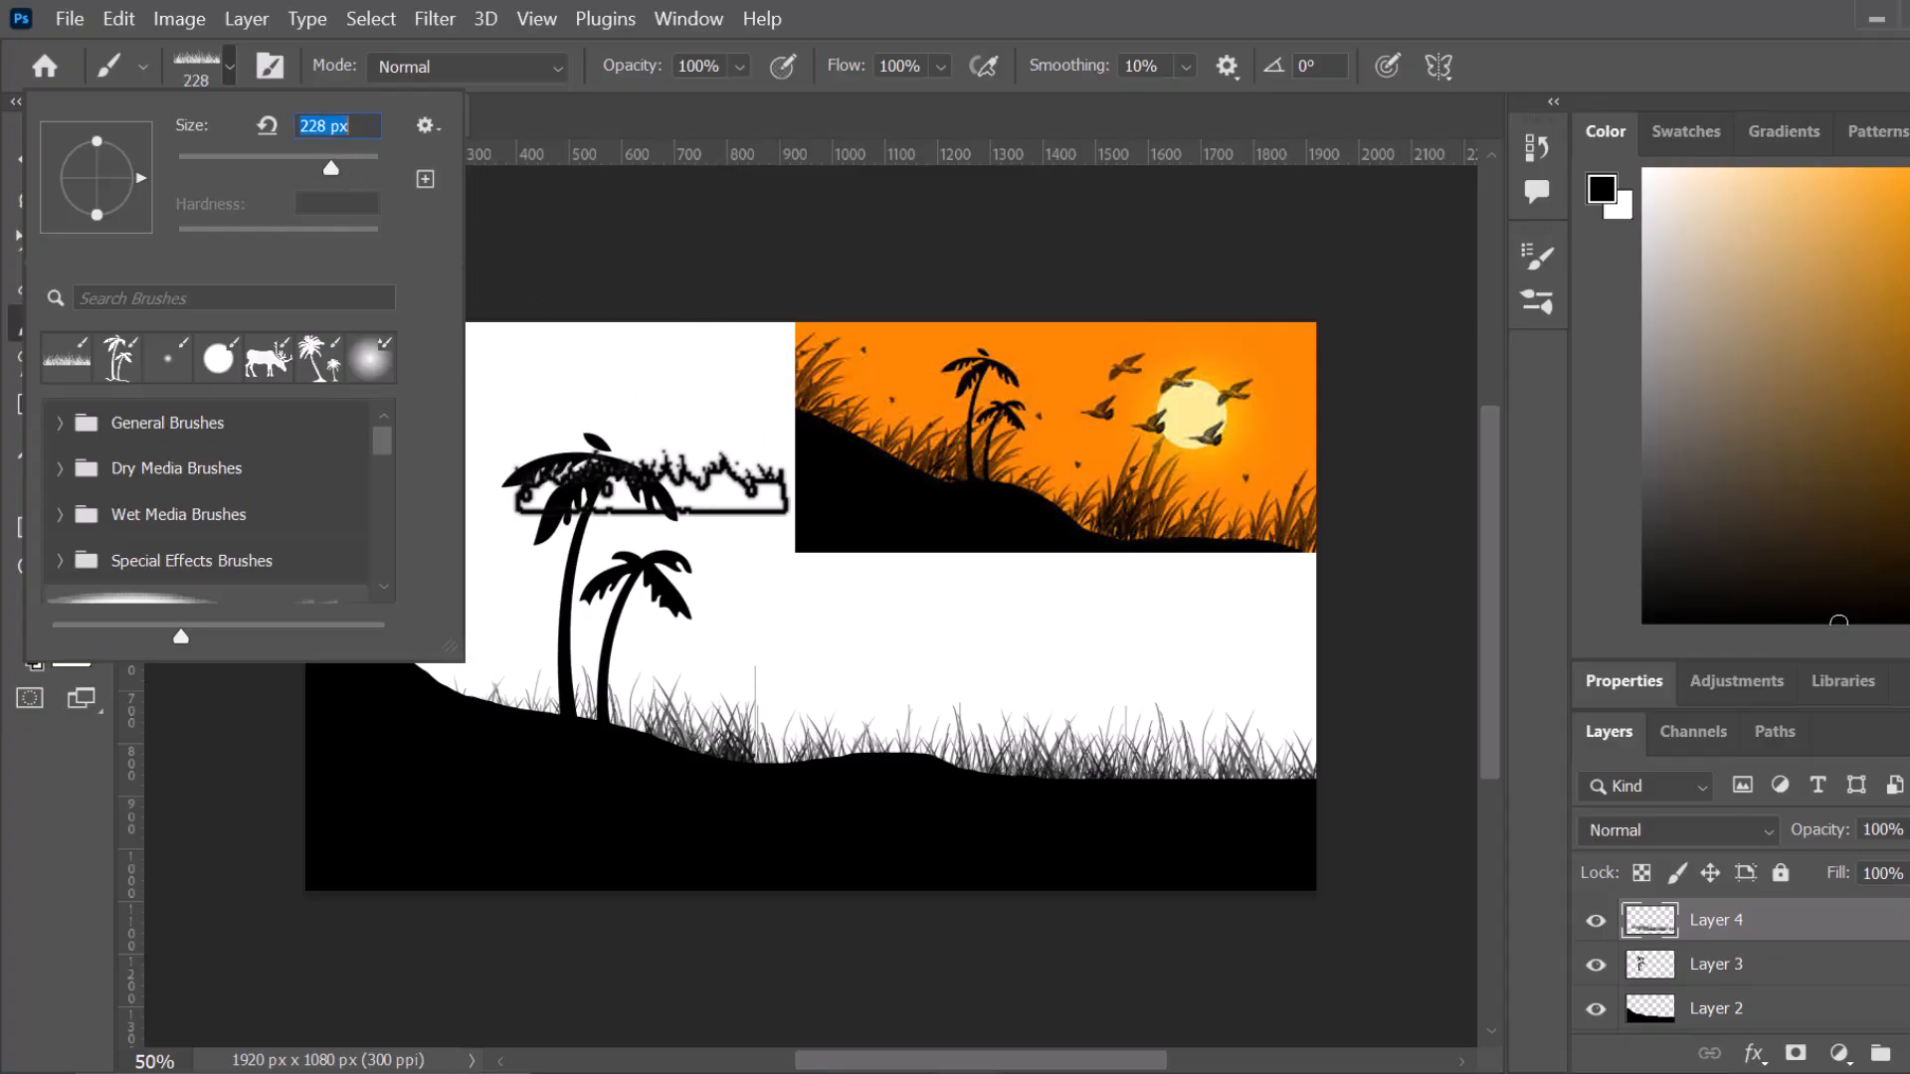
{"action": "left_click", "coordinate": [354, 164]}
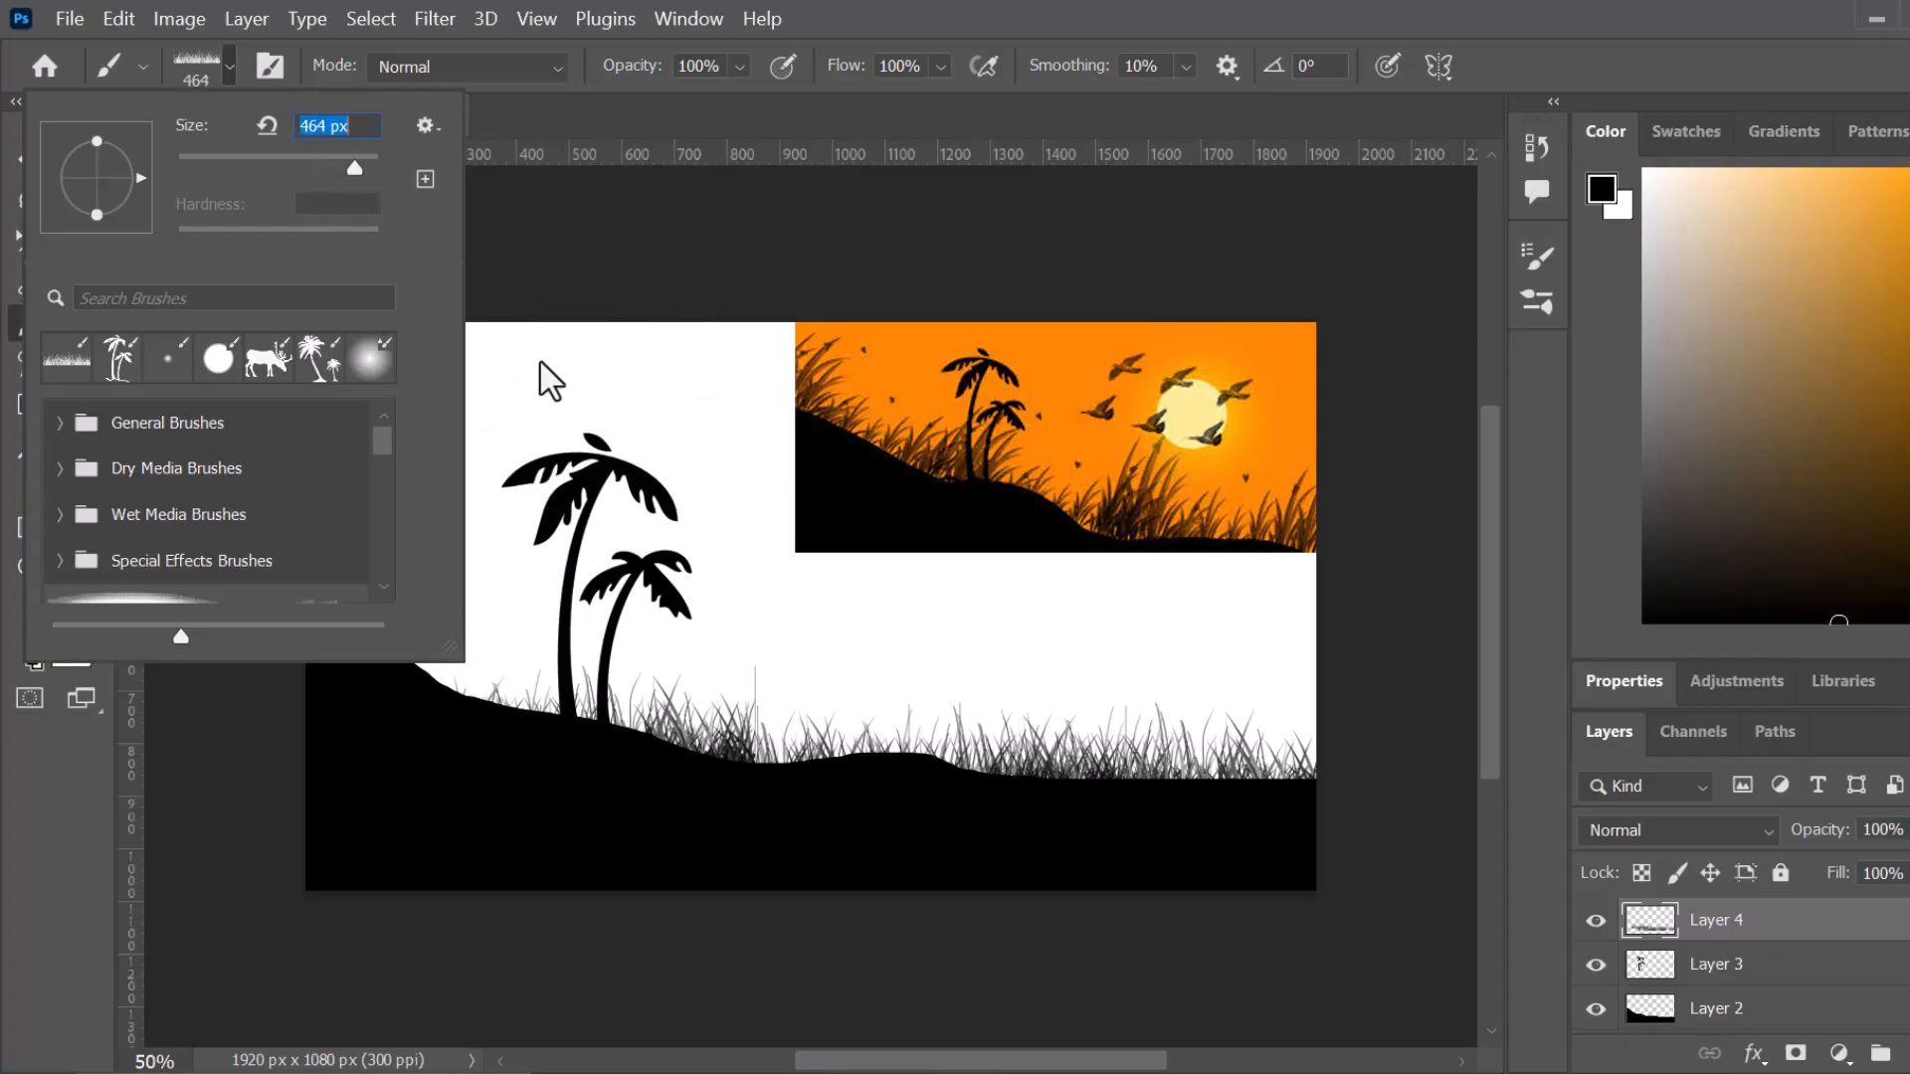
{"action": "left_click_drag", "start_coordinate": [97, 214], "coordinate": [97, 211]}
{"action": "left_click_drag", "start_coordinate": [96, 187], "coordinate": [95, 219]}
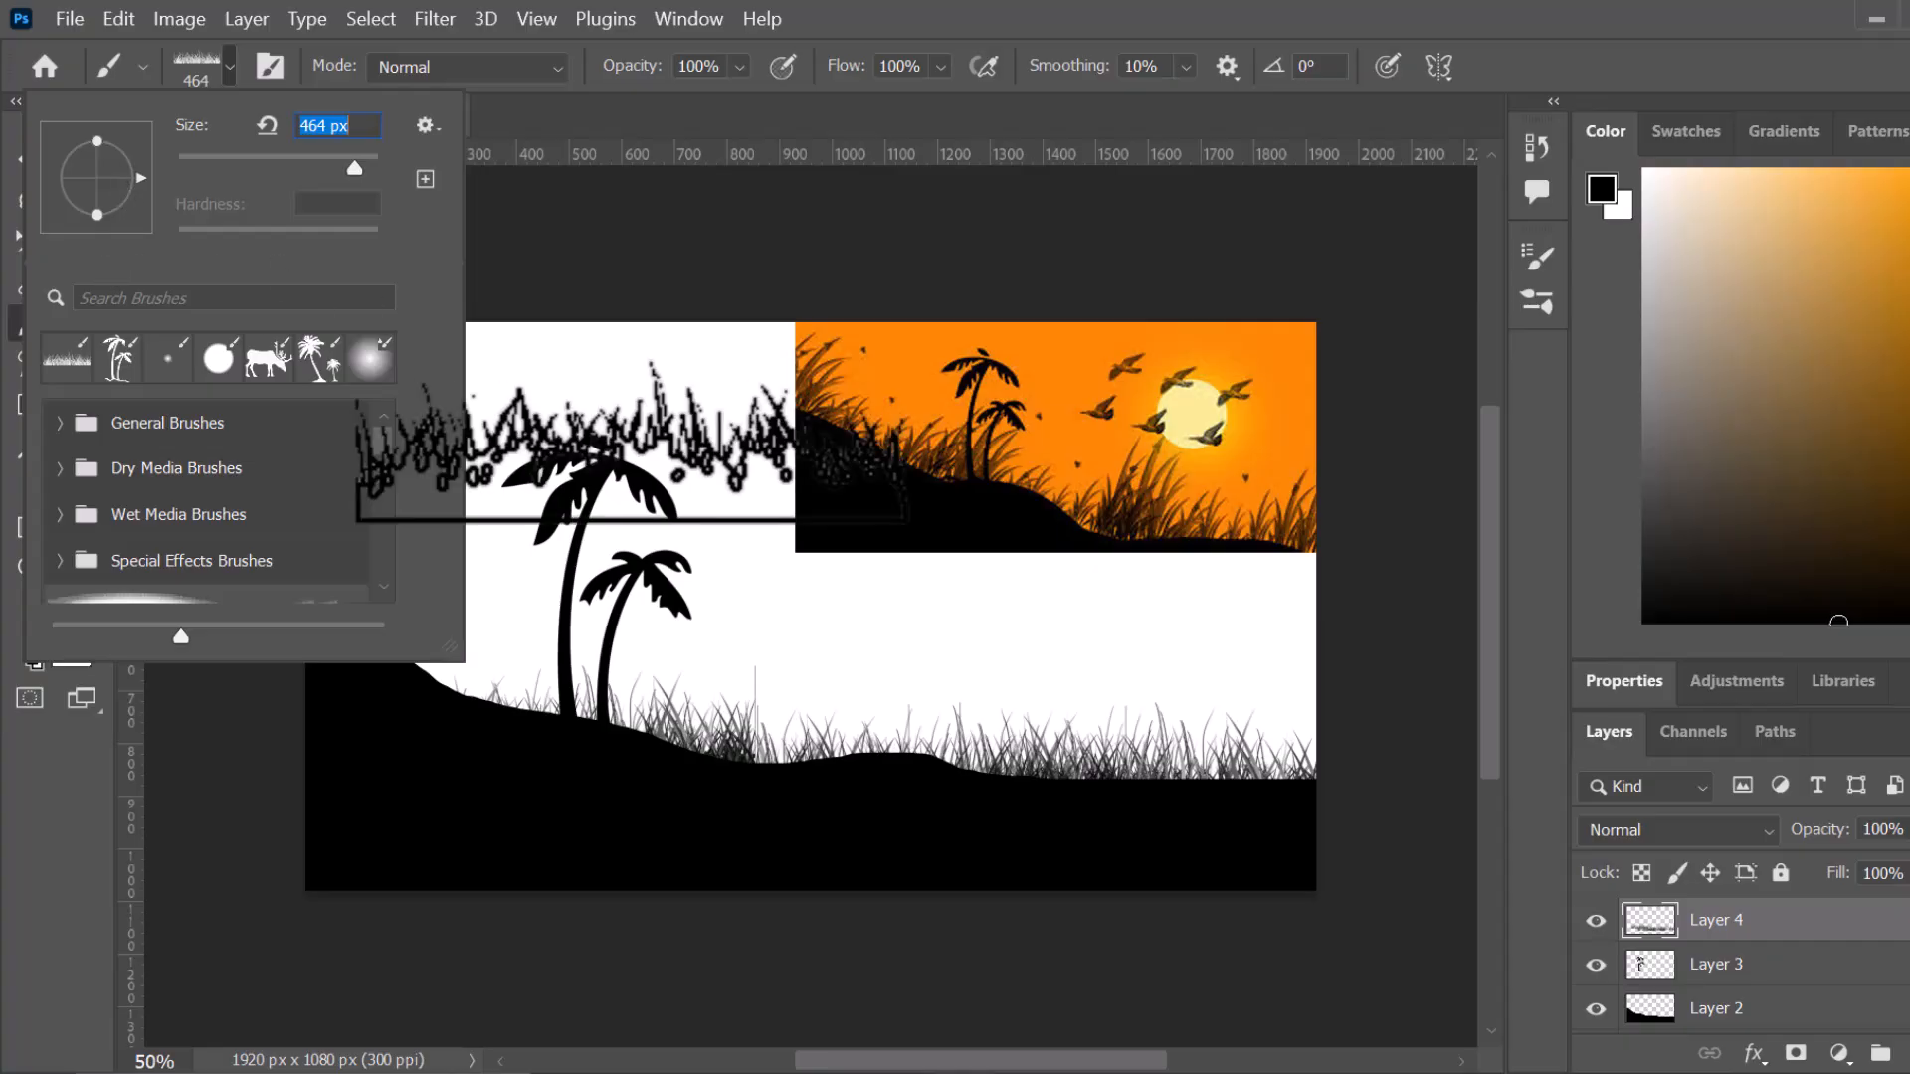
{"action": "left_click_drag", "start_coordinate": [140, 176], "coordinate": [140, 183]}
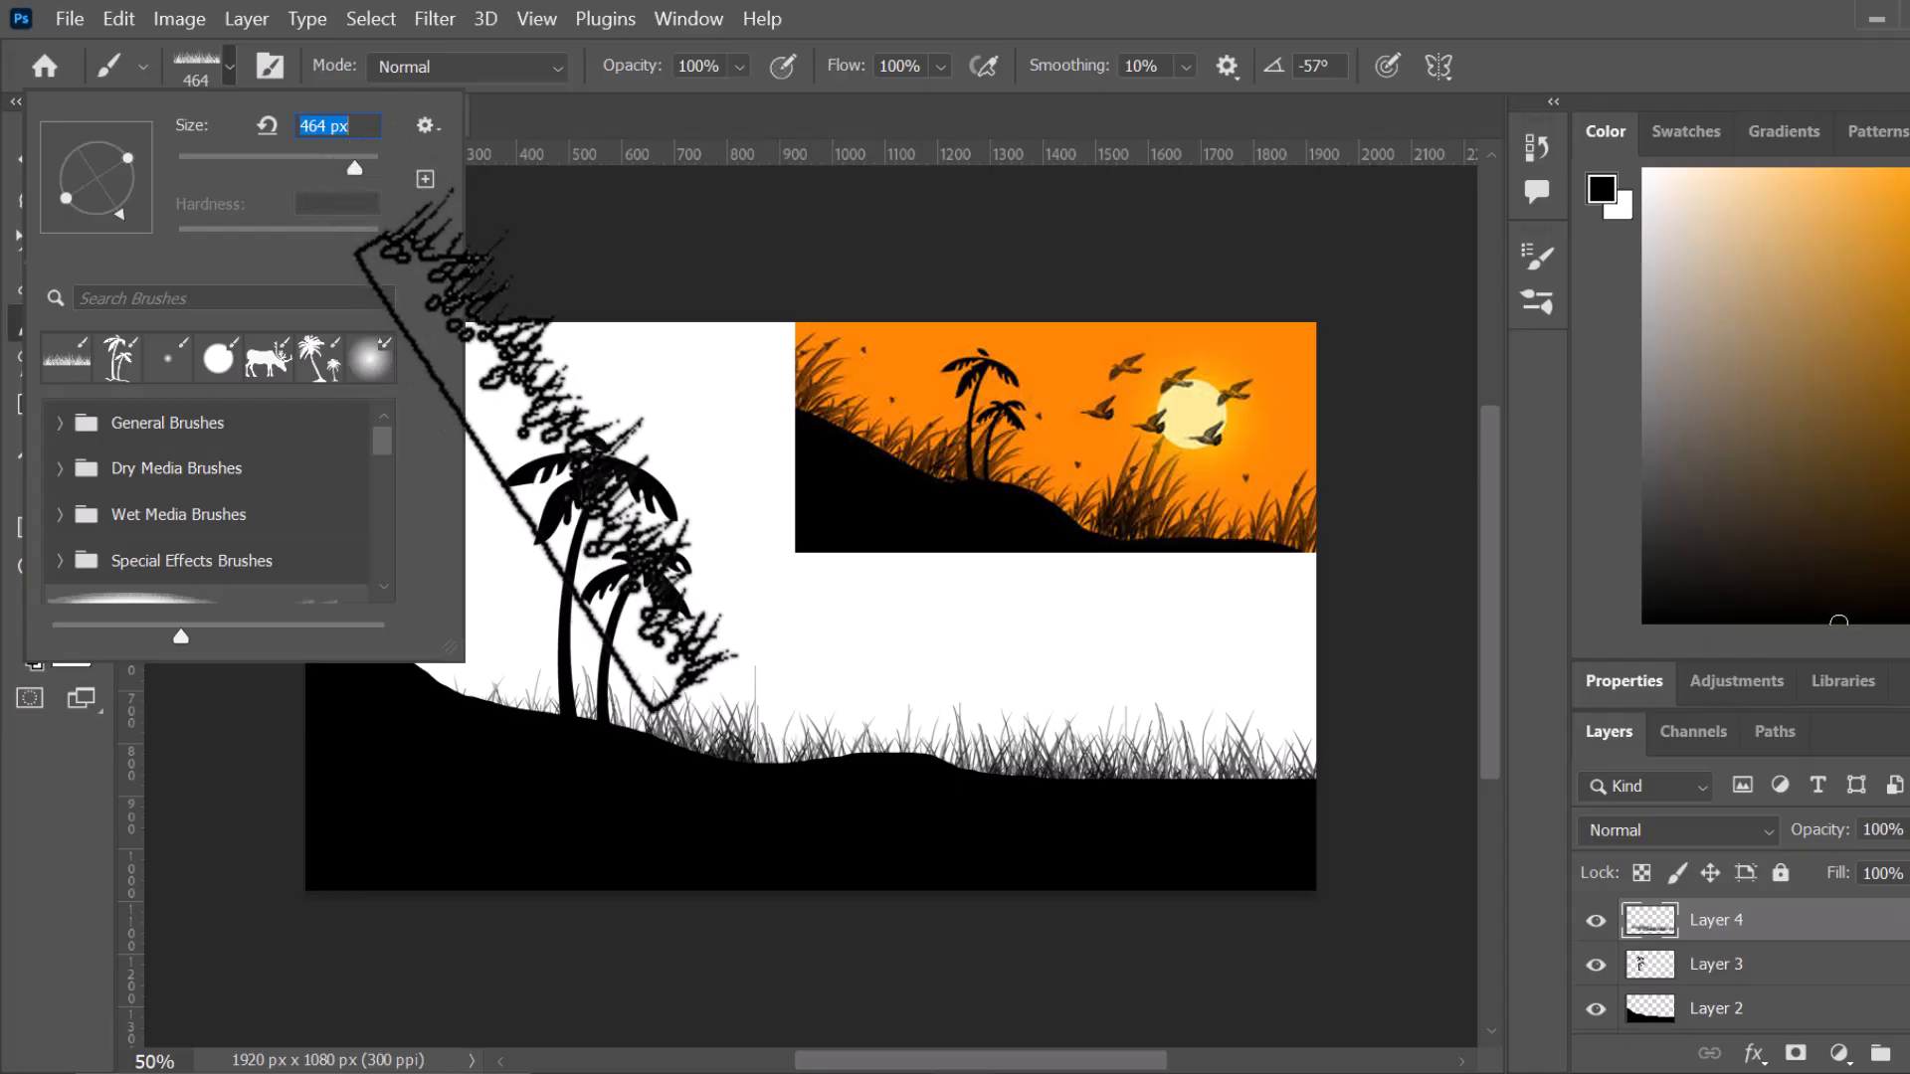
{"action": "left_click_drag", "start_coordinate": [121, 211], "coordinate": [140, 195]}
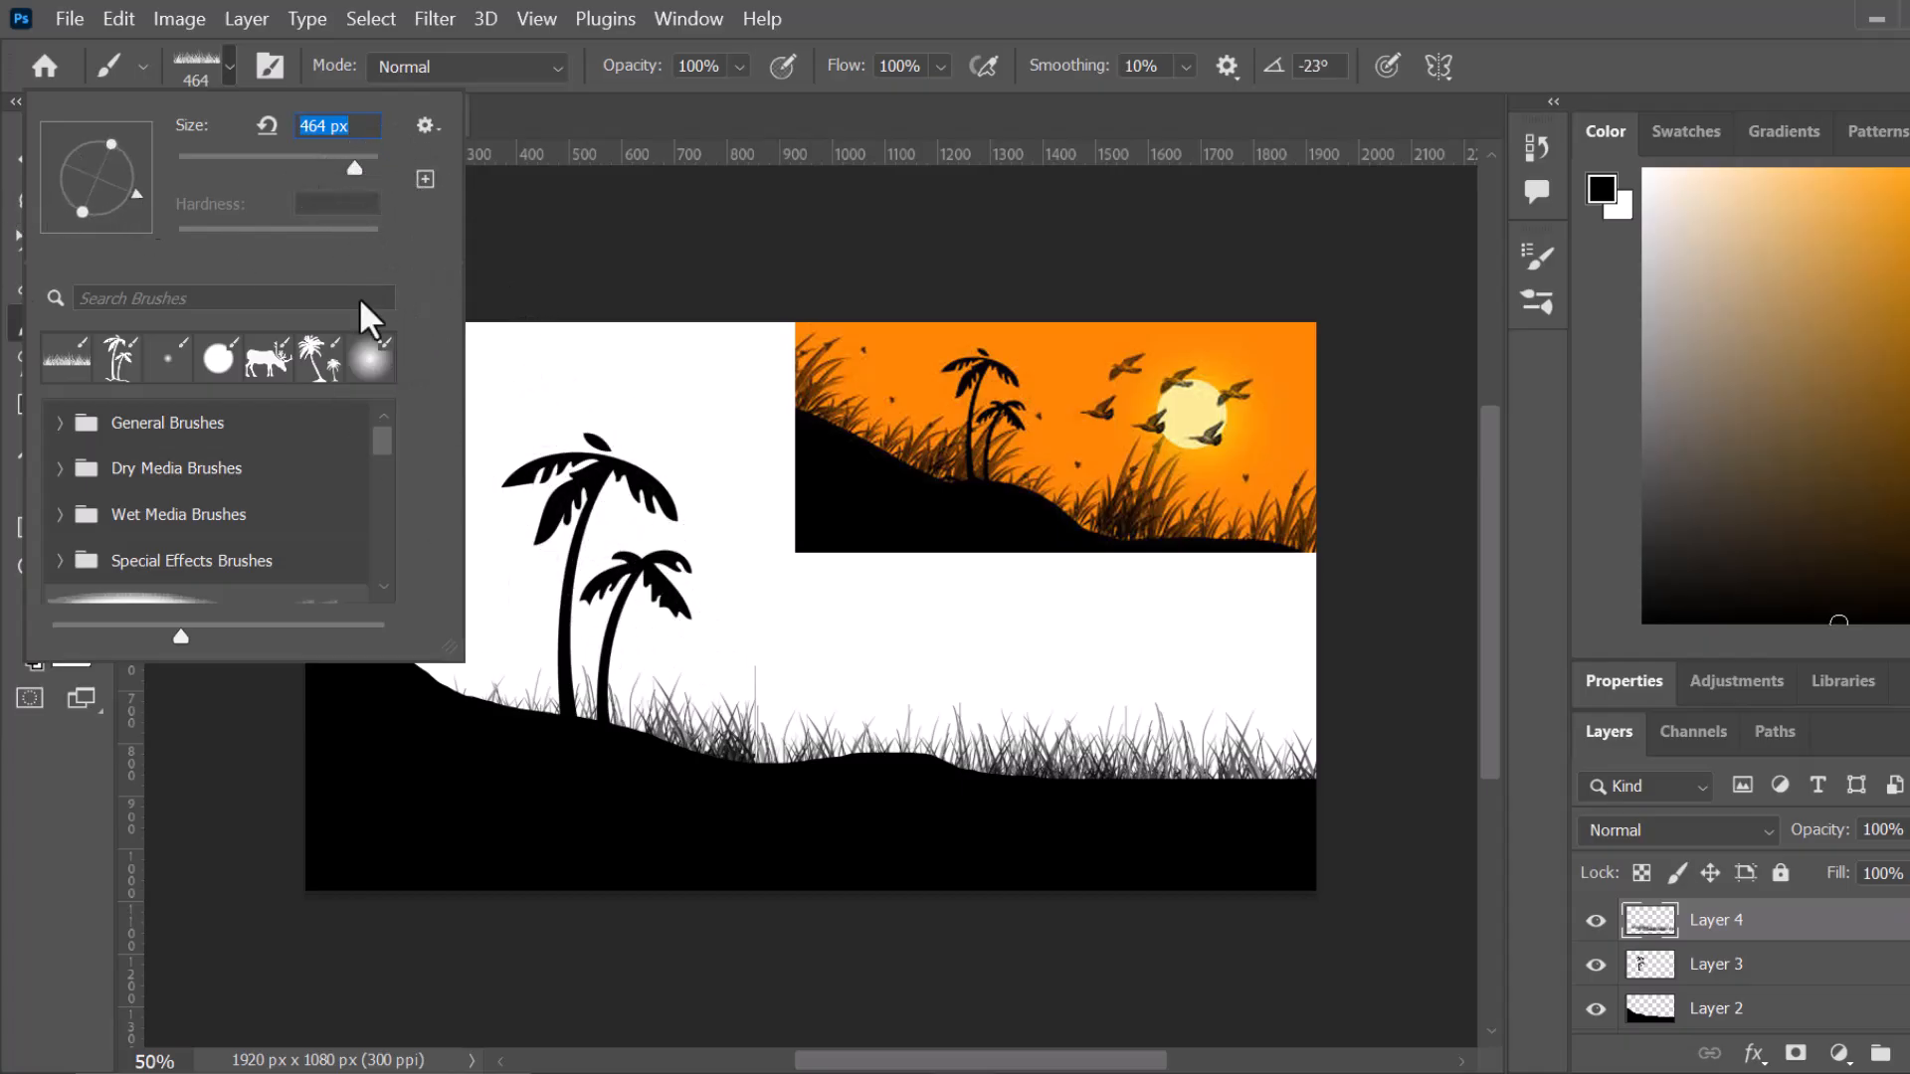
- Try painting the tilted grass over the palm trees, then undo it along with the earlier grass at their base
{"action": "left_click", "coordinate": [574, 639]}
{"action": "left_click_drag", "start_coordinate": [540, 610], "coordinate": [529, 639]}
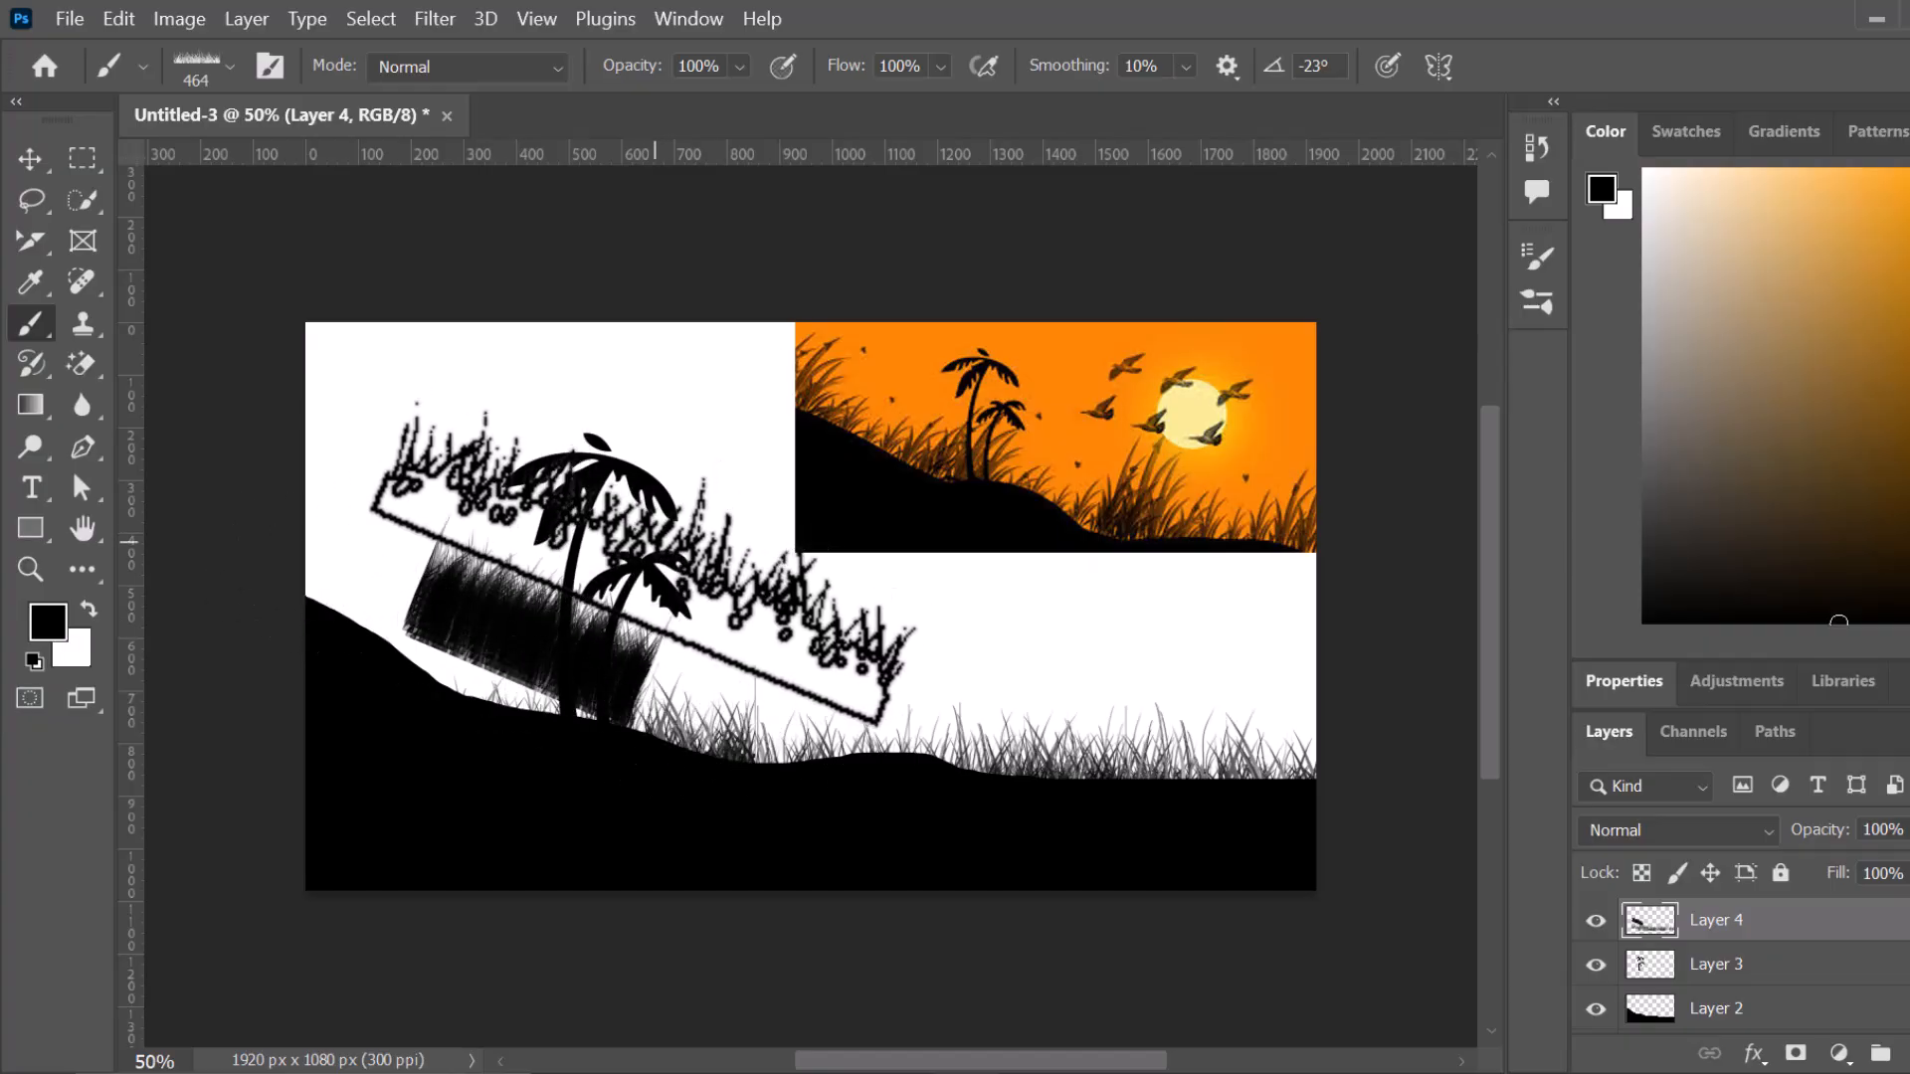
{"action": "key", "text": "ctrl+z"}
{"action": "key", "text": "ctrl+z"}
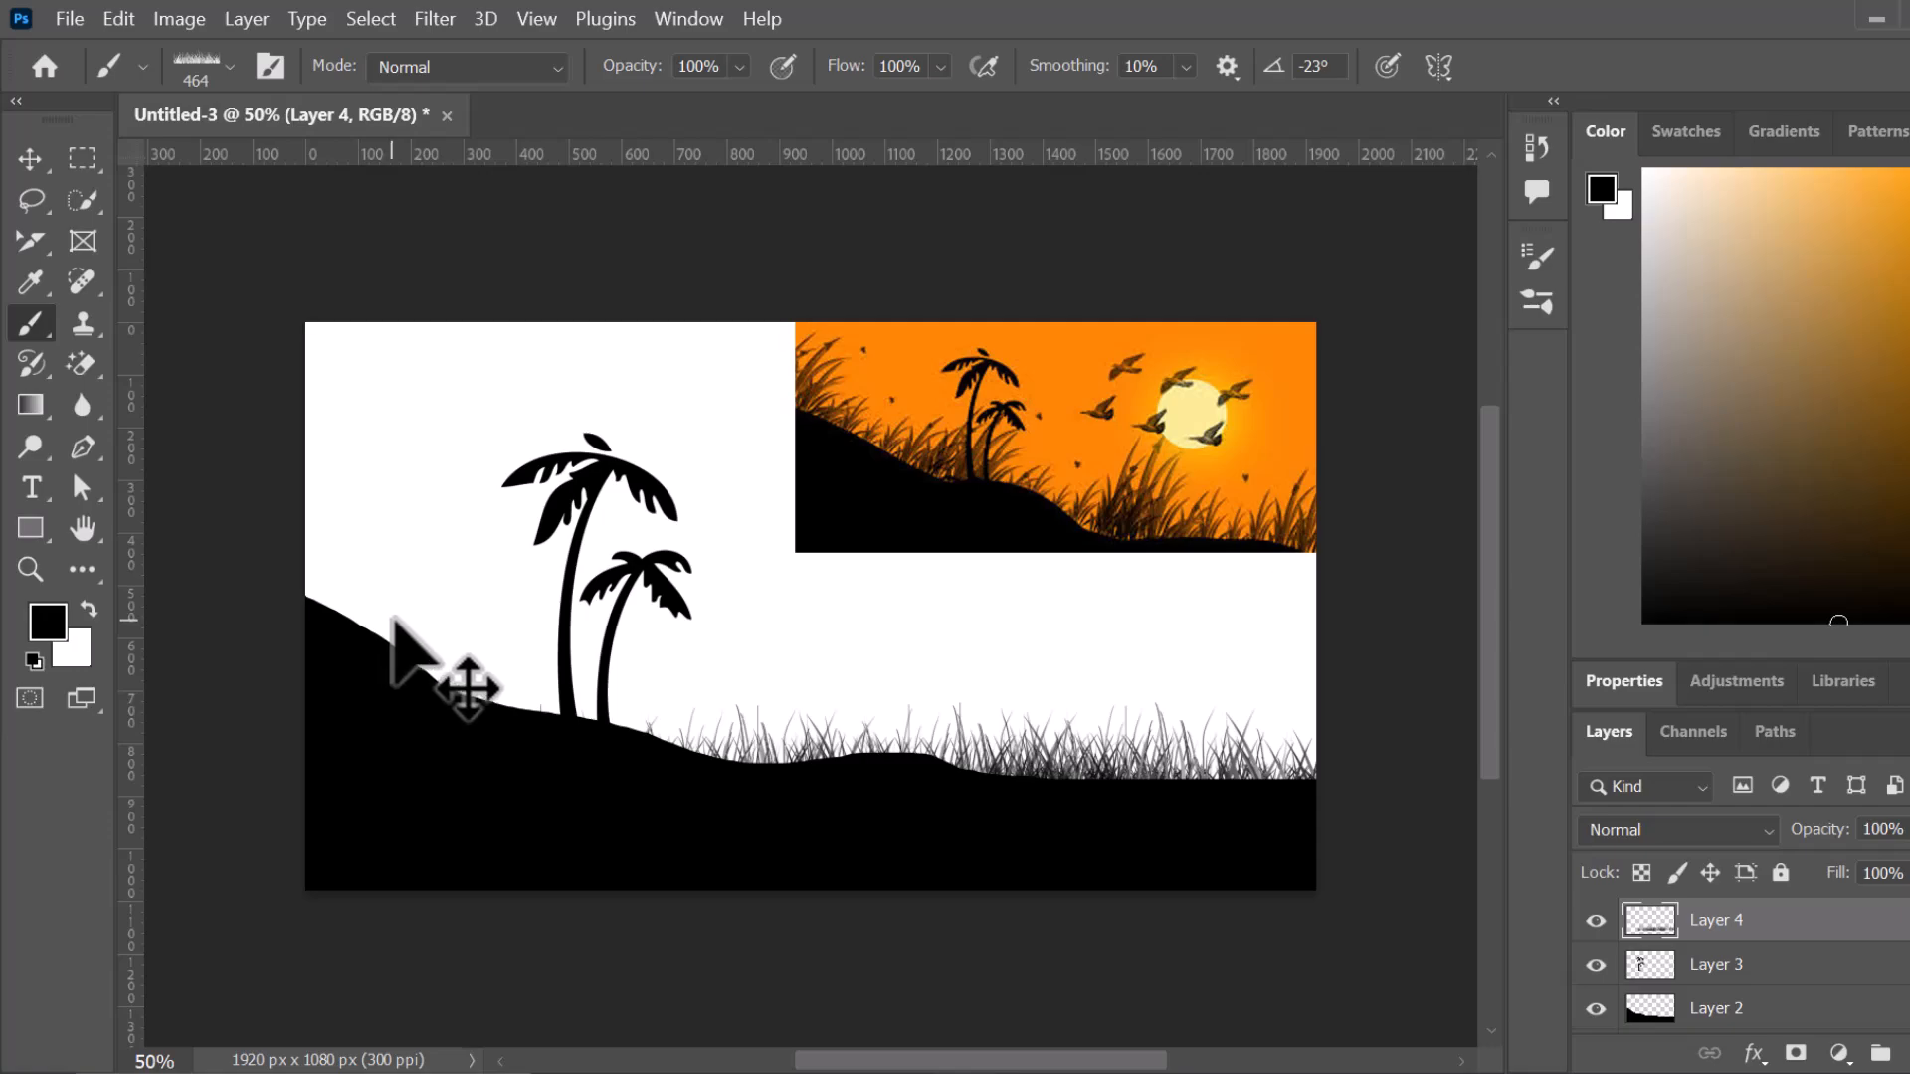
- Set the grass brush angle to -7° and stamp grass along the slope around the palm trees' base
{"action": "left_click", "coordinate": [191, 67]}
{"action": "left_click_drag", "start_coordinate": [135, 193], "coordinate": [139, 183]}
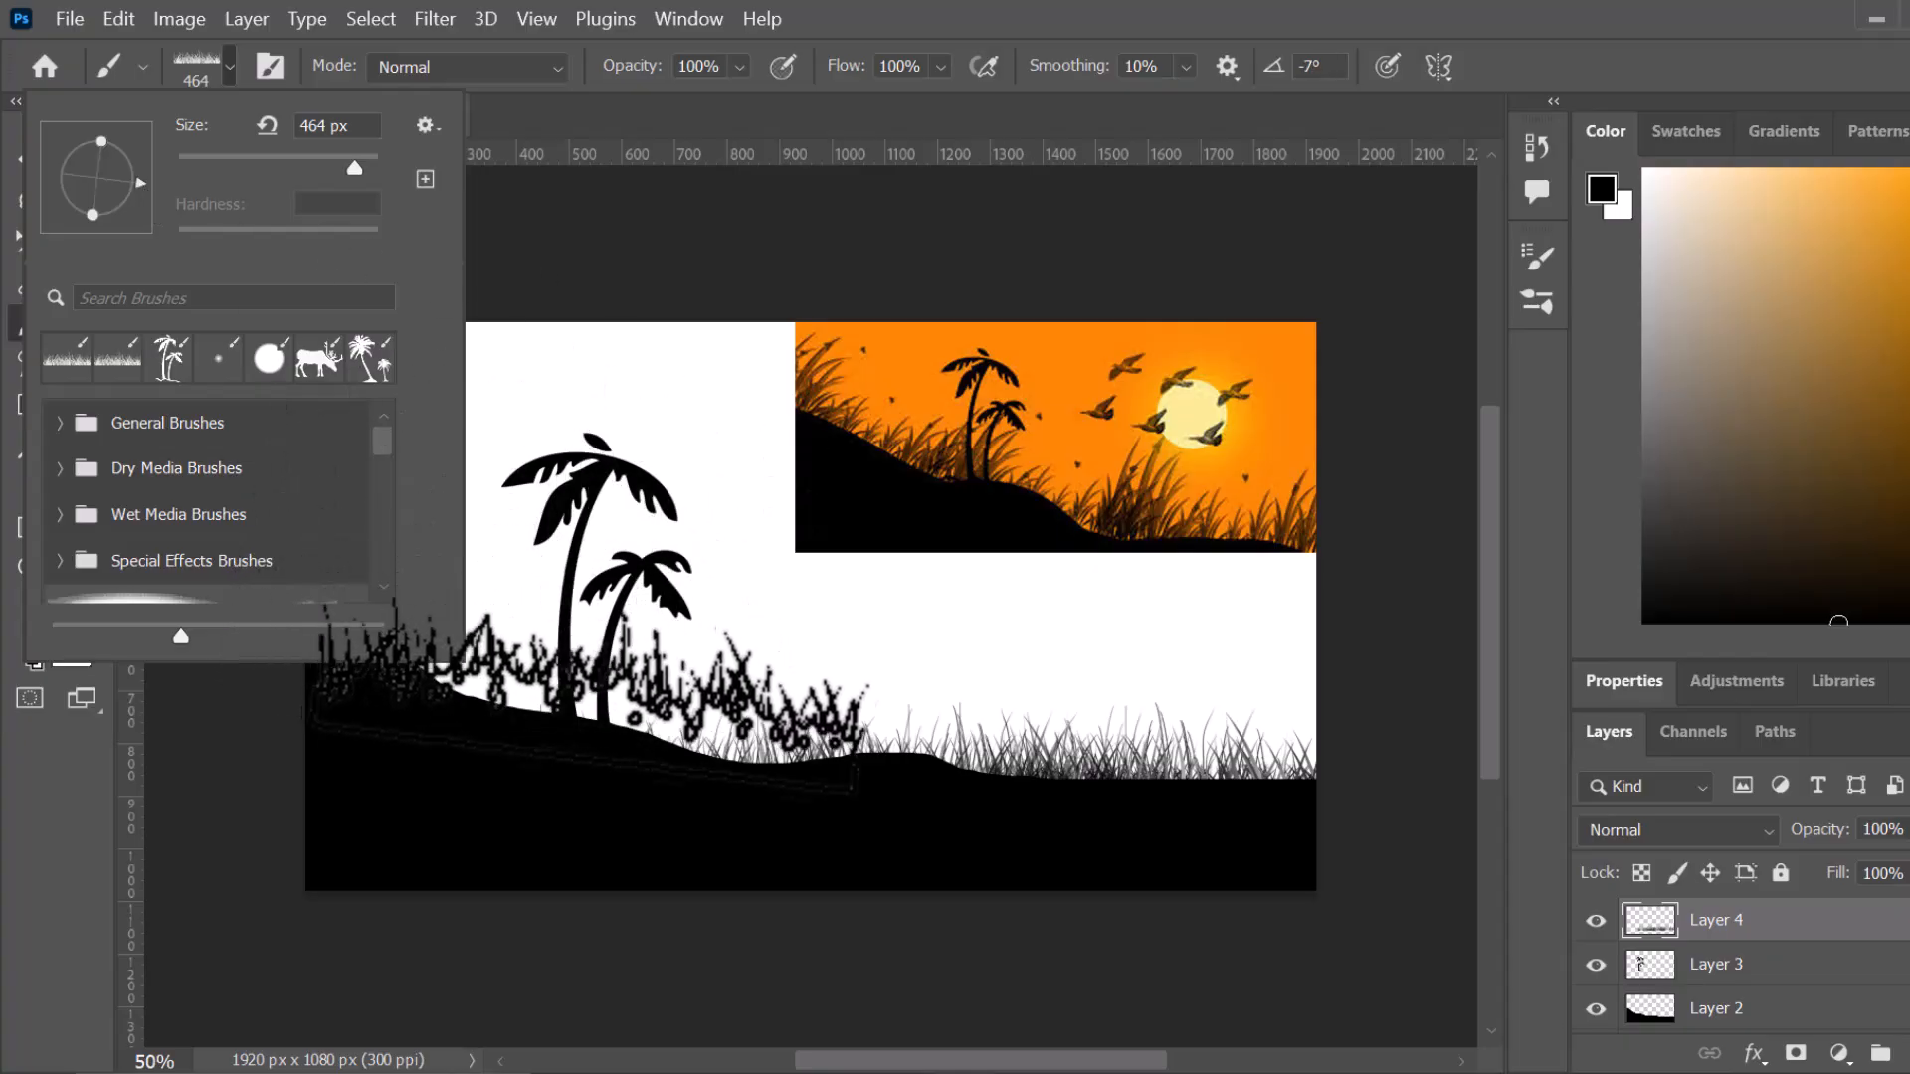
{"action": "left_click", "coordinate": [554, 697]}
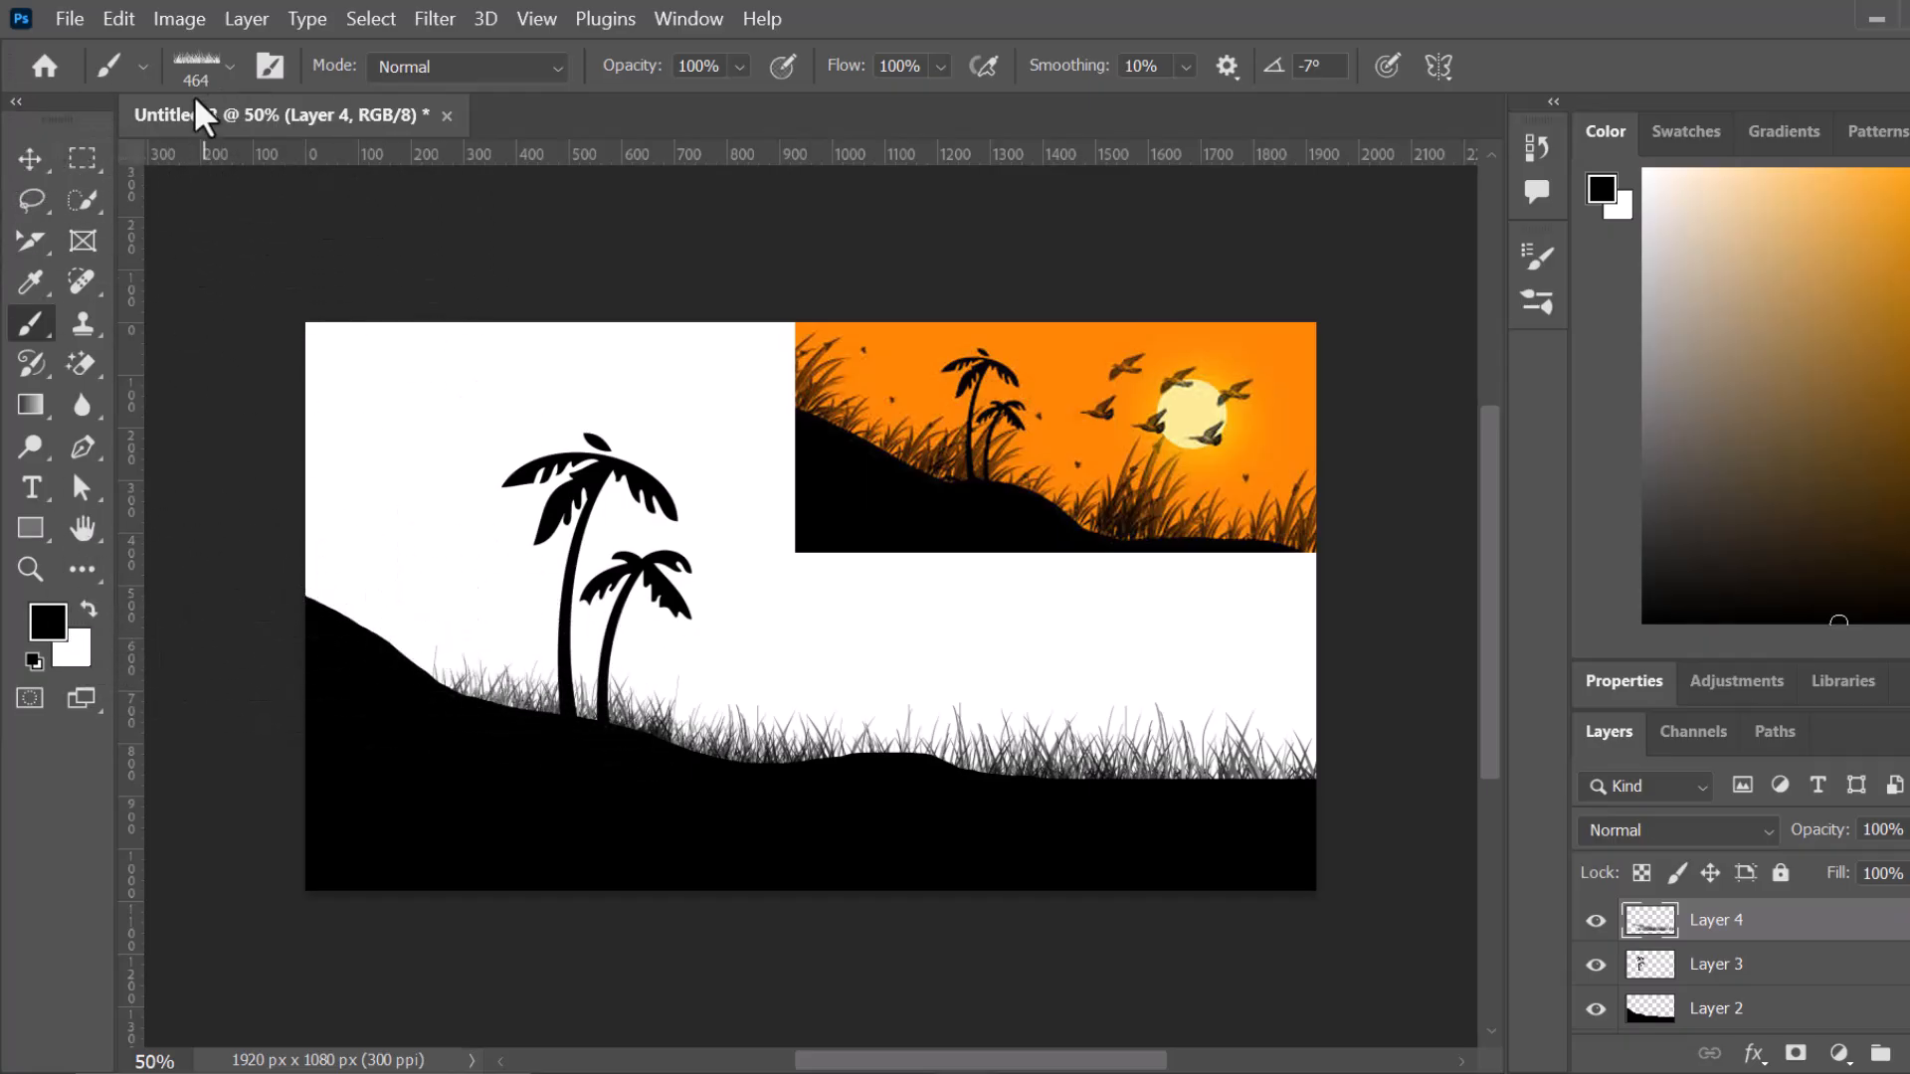
- Try a grass stamp angled at -52° on the hill's steep left slope and undo it
{"action": "left_click", "coordinate": [195, 62]}
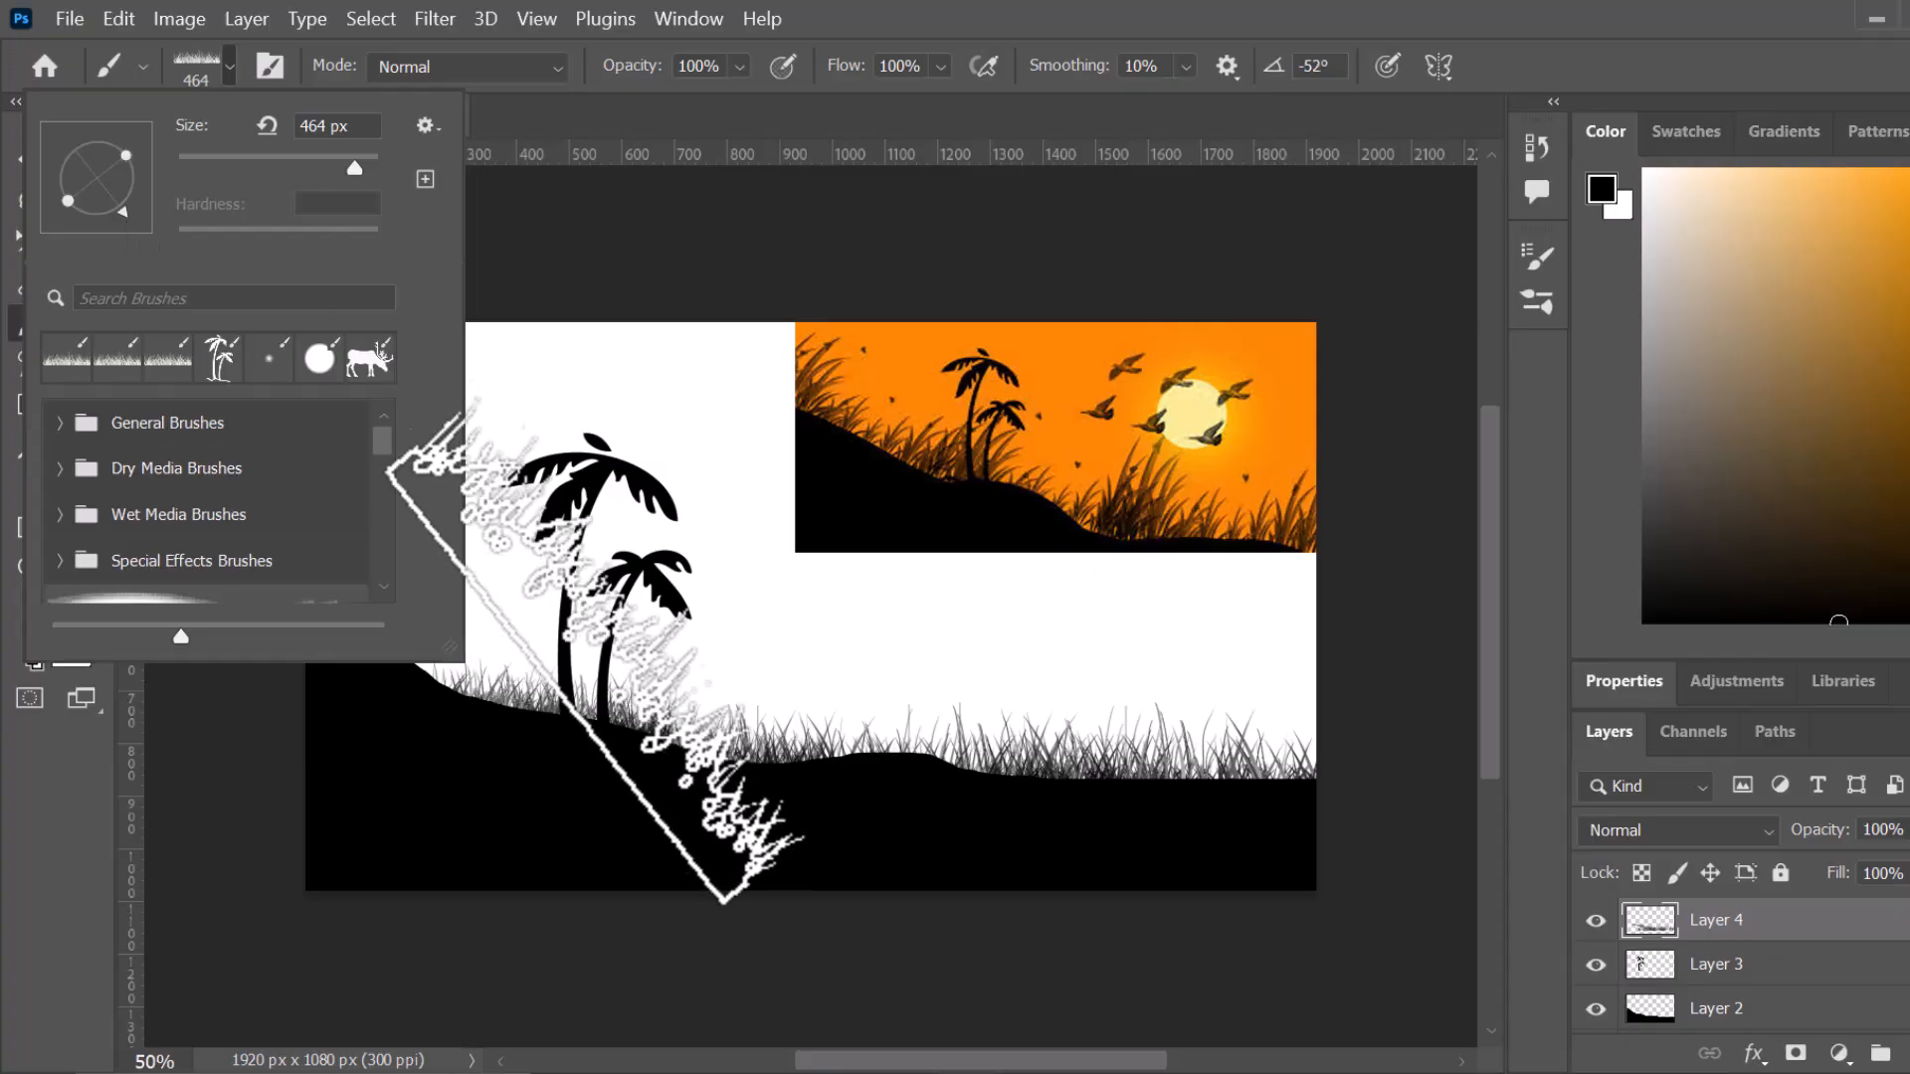
{"action": "left_click", "coordinate": [485, 116]}
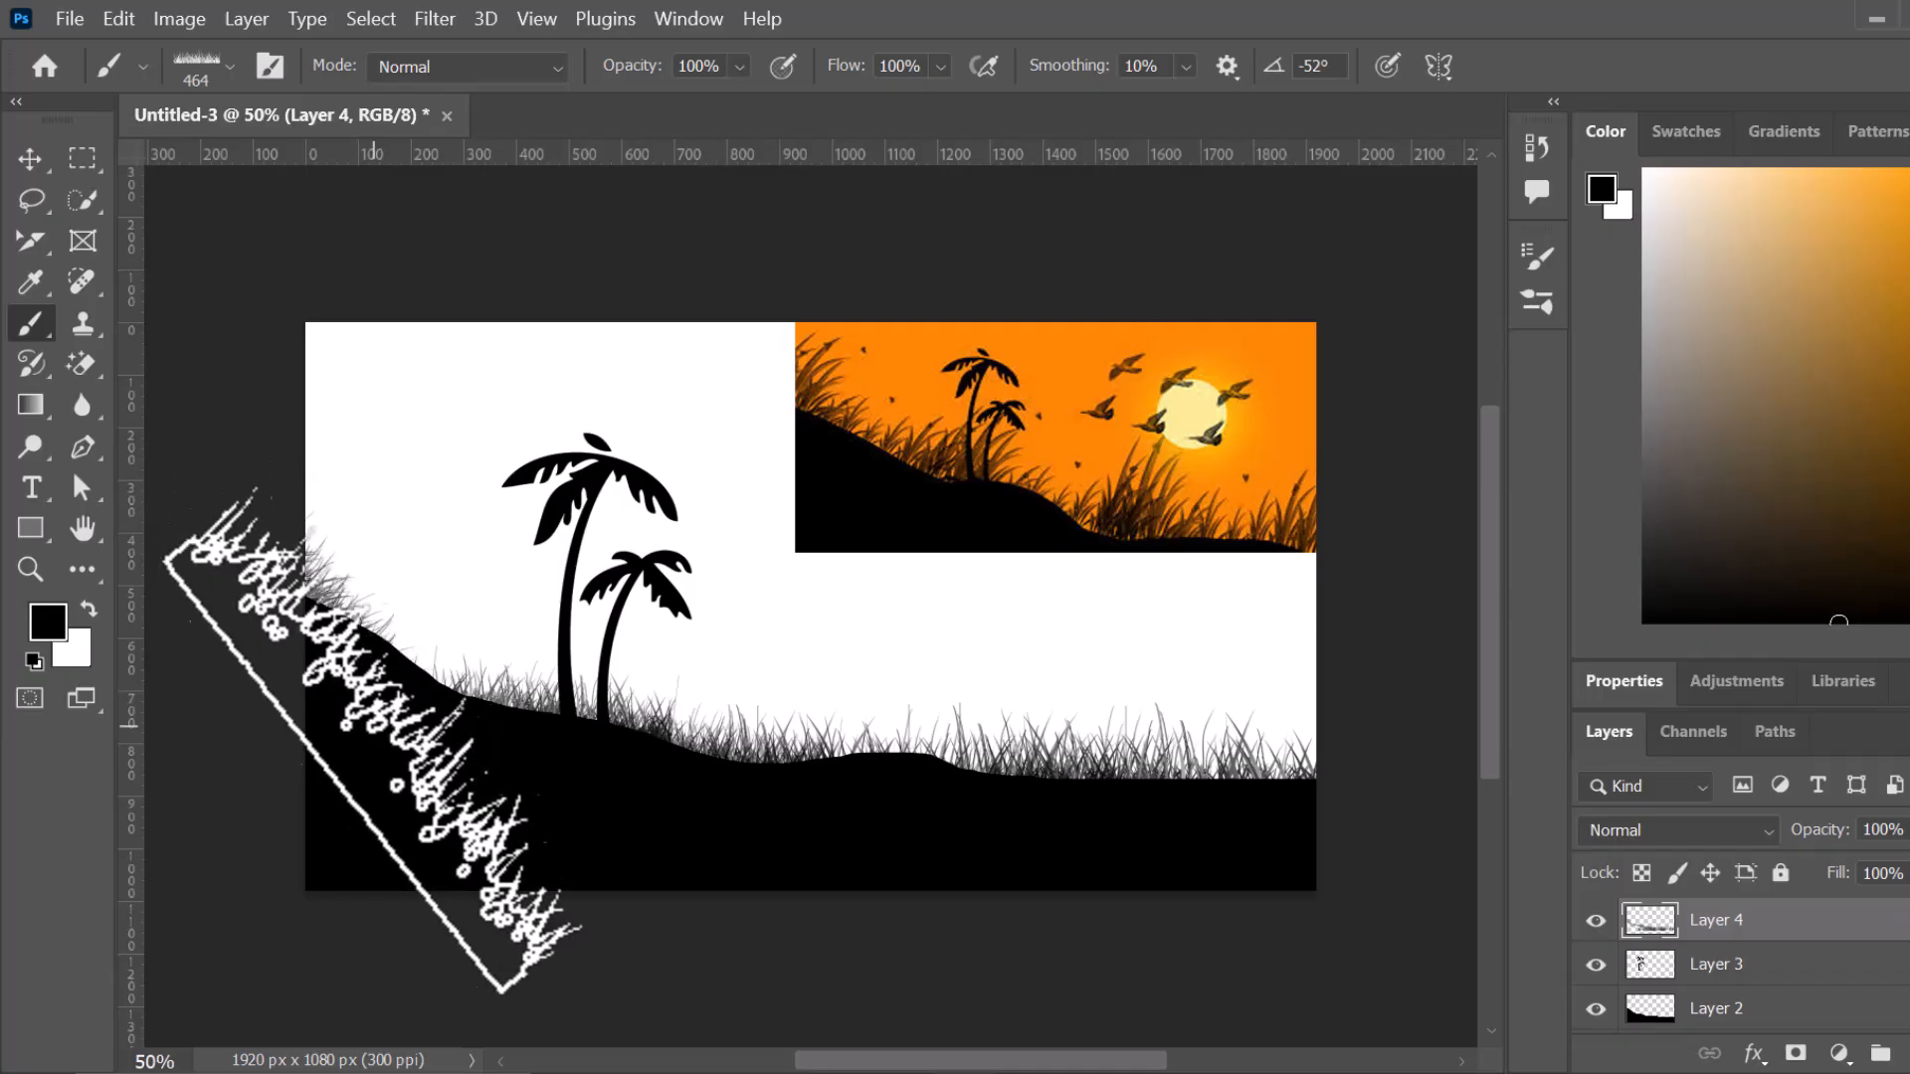
{"action": "key", "text": "ctrl+z"}
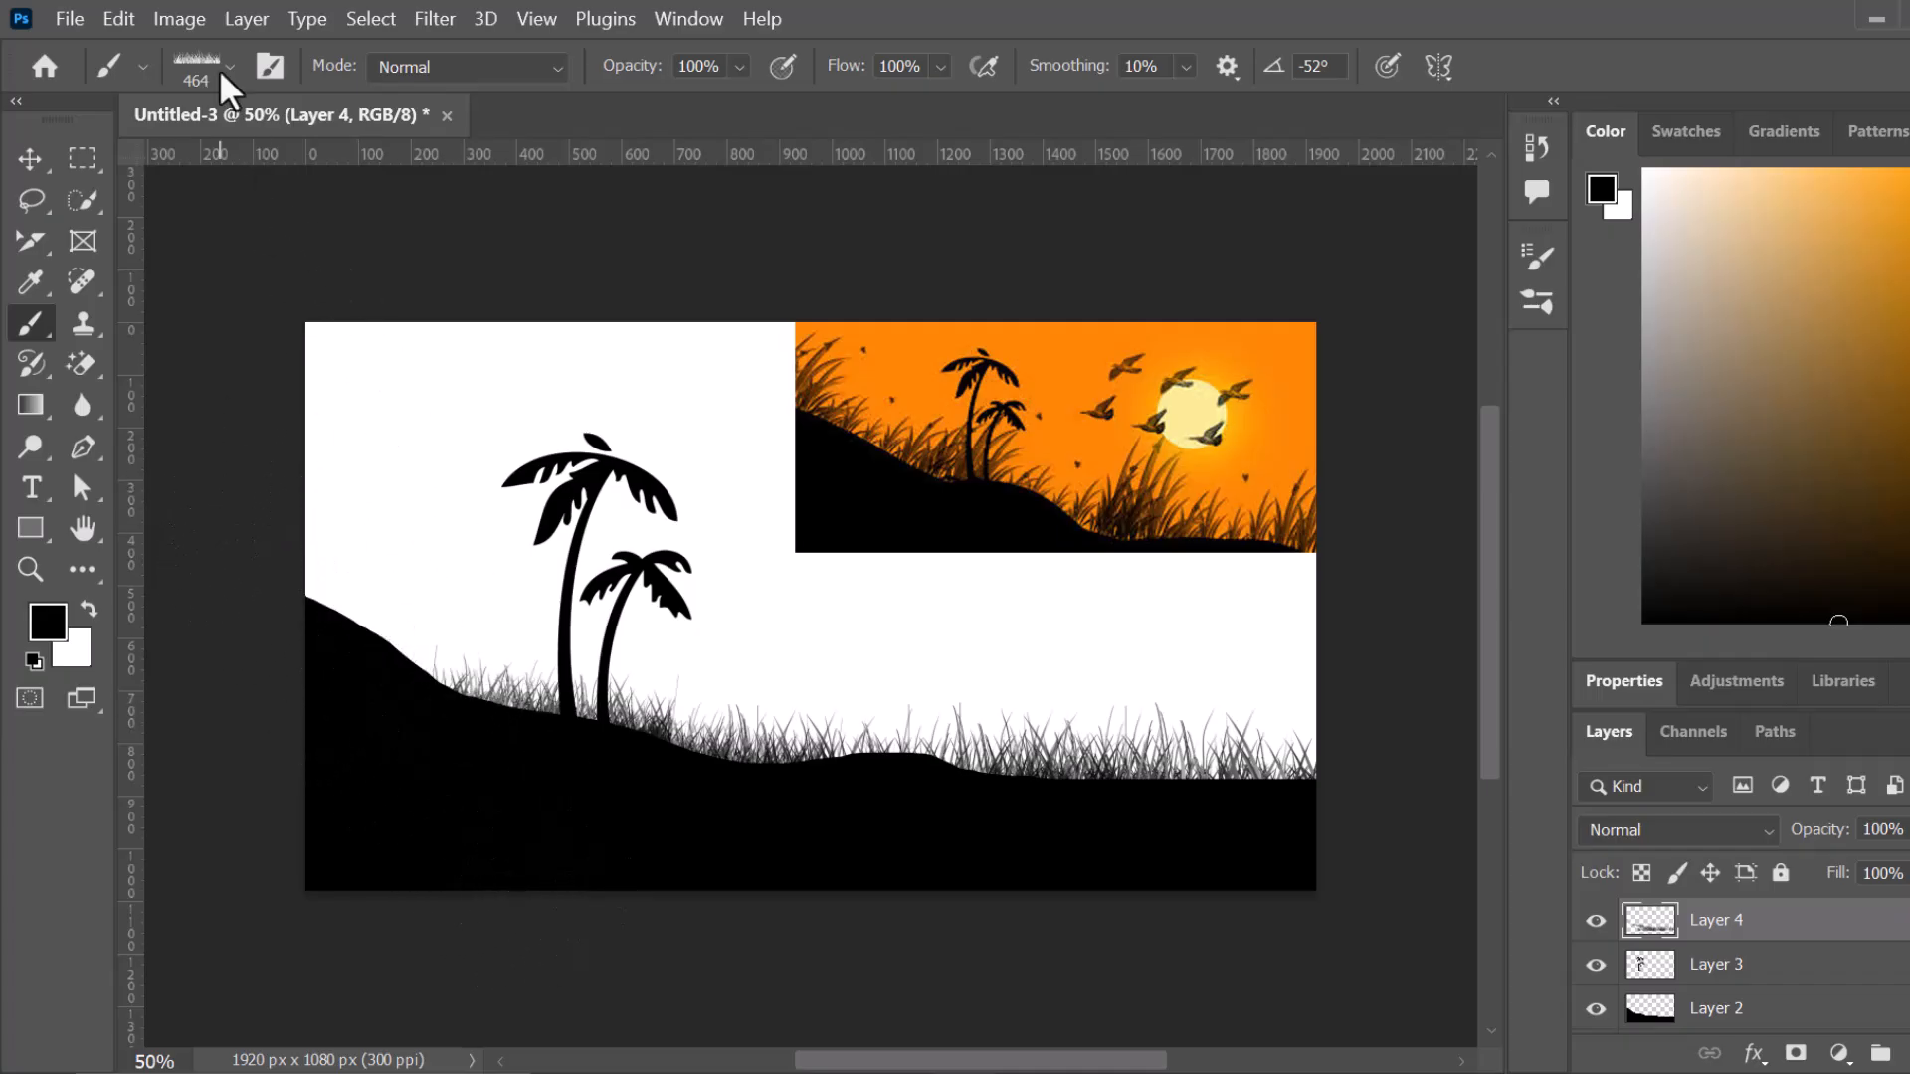
- Set the grass brush angle to -28° and stamp grass along the hill's left slope up to the canvas edge
{"action": "left_click", "coordinate": [227, 70]}
{"action": "left_click_drag", "start_coordinate": [134, 199], "coordinate": [134, 199]}
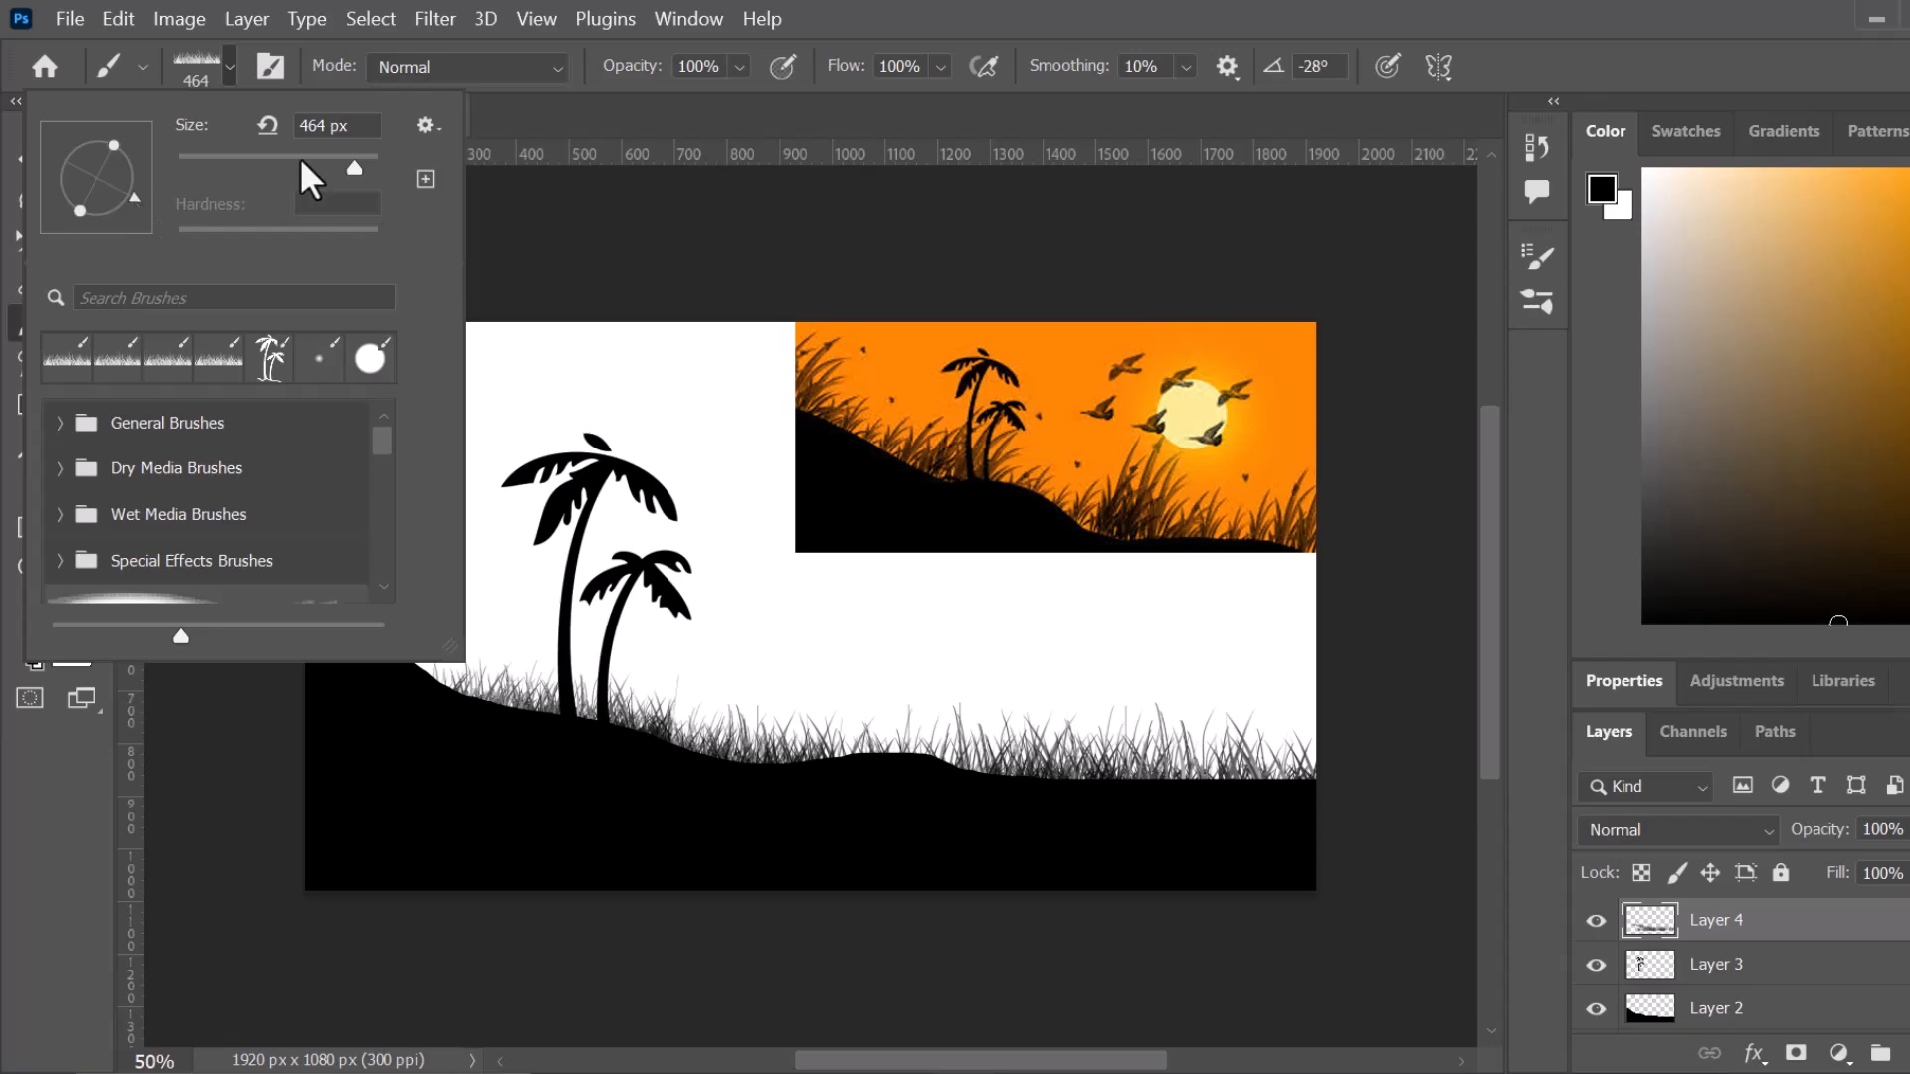
{"action": "left_click", "coordinate": [556, 120]}
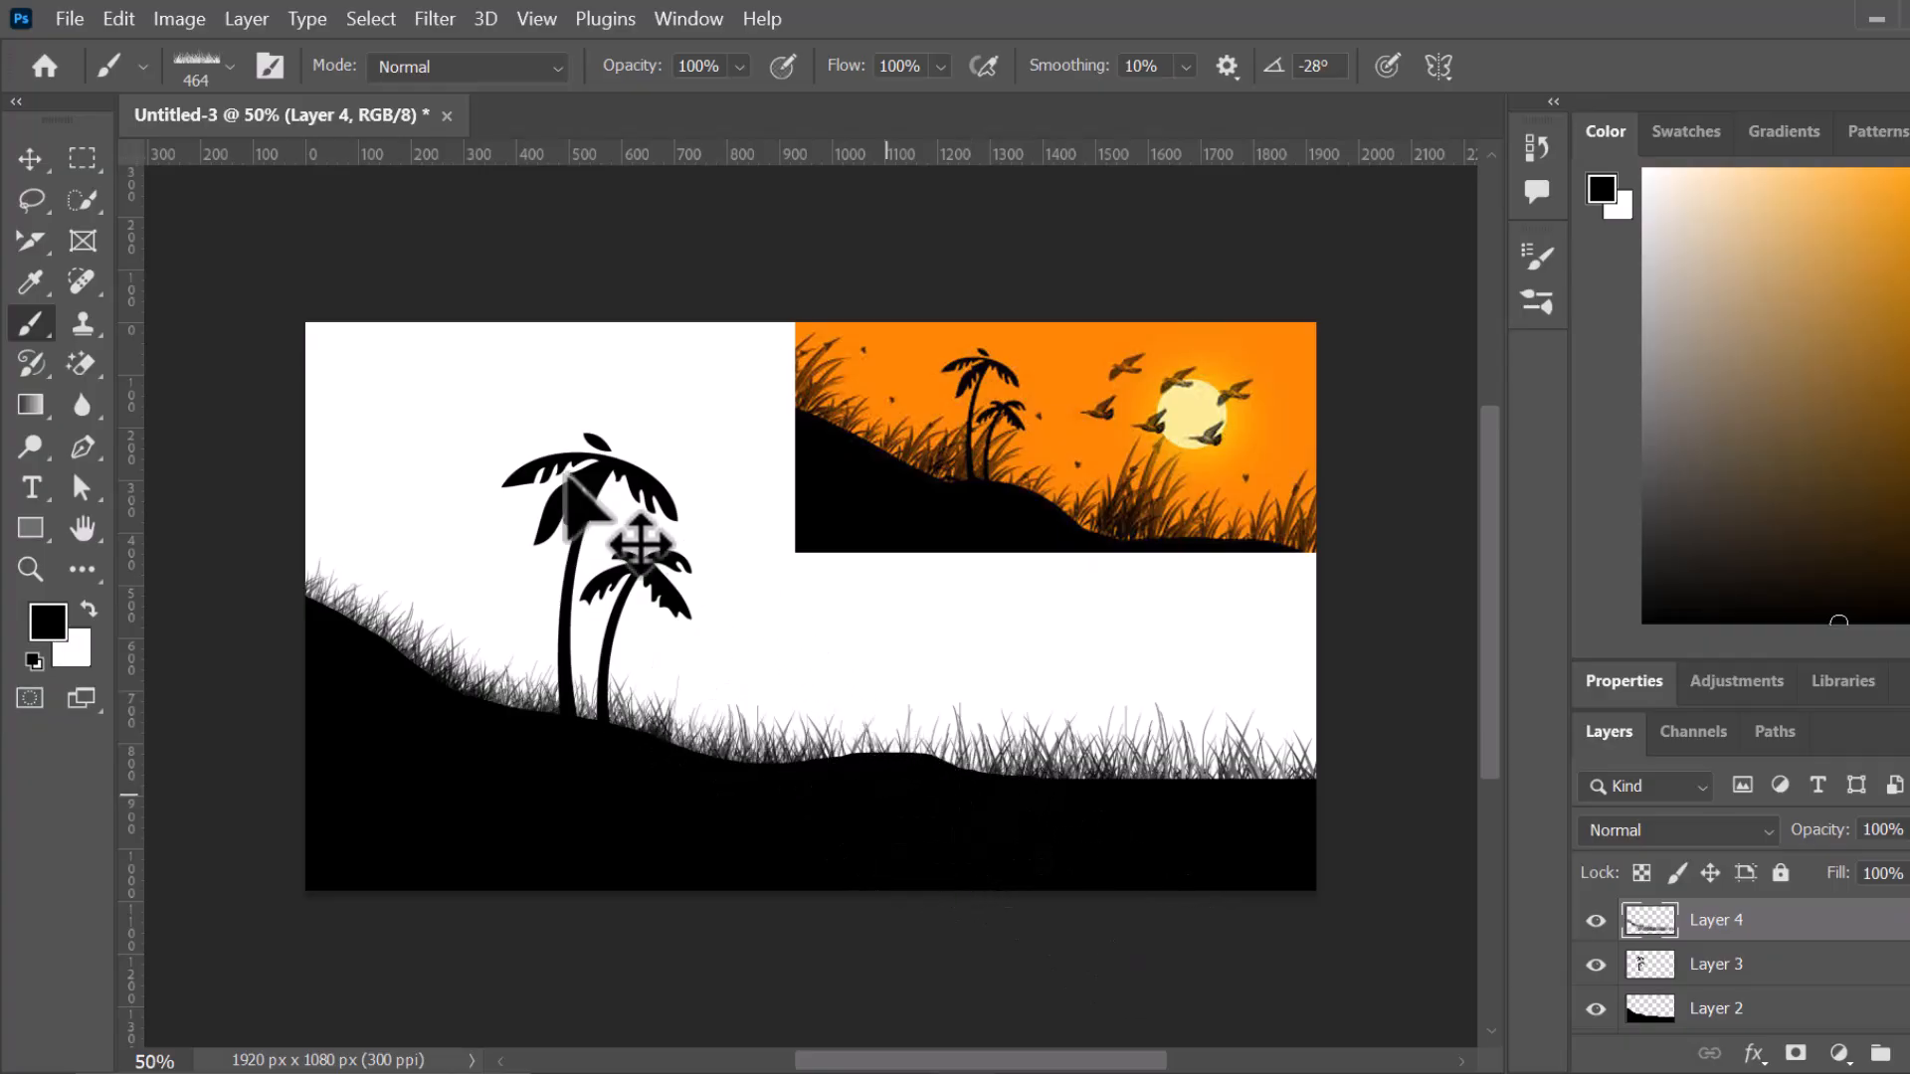
- Reset the grass brush angle to 0° and thicken the grass along the flat right part of the hill
{"action": "left_click", "coordinate": [207, 62]}
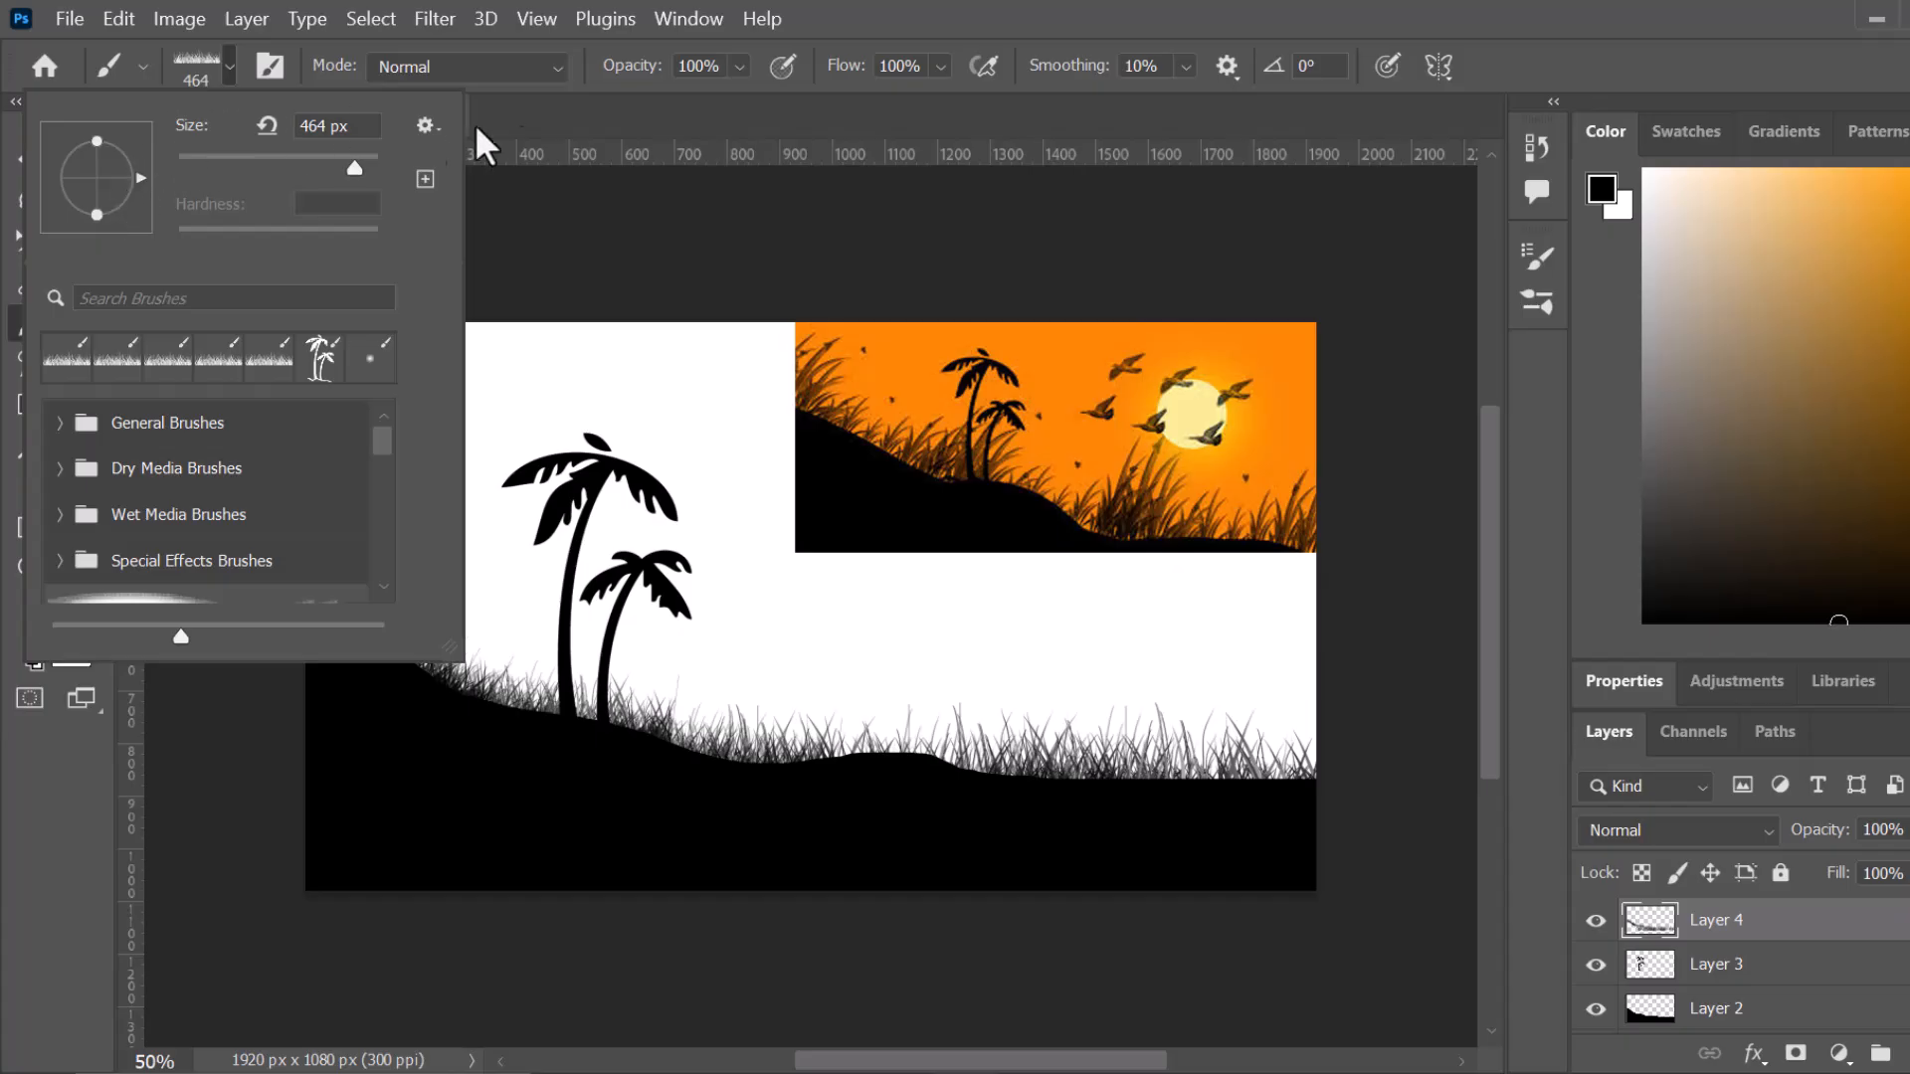
{"action": "left_click", "coordinate": [554, 115]}
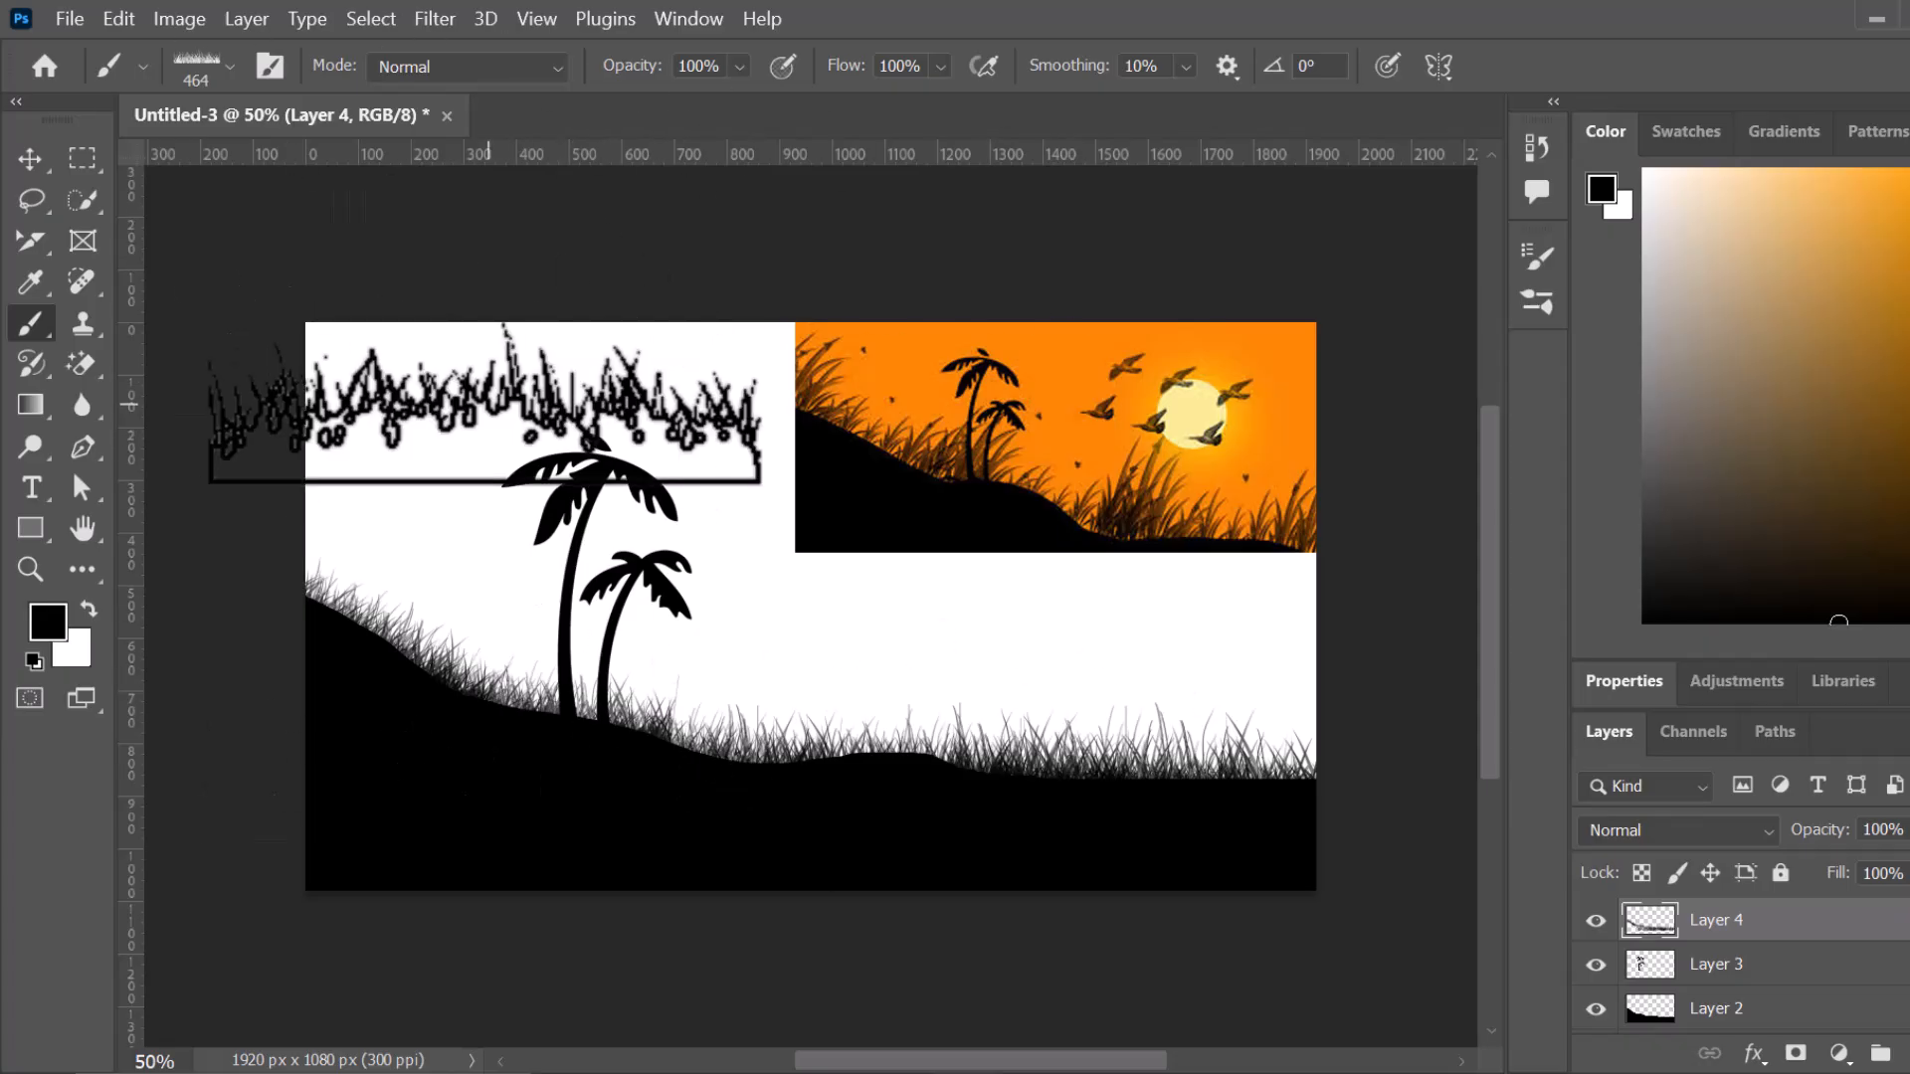
- Try scattering grass stamps across the empty sky area, then undo all of them
{"action": "mouse_move", "coordinate": [554, 396]}
{"action": "left_mouse_down"}
{"action": "mouse_move", "coordinate": [678, 418]}
{"action": "mouse_move", "coordinate": [681, 538]}
{"action": "mouse_move", "coordinate": [733, 617]}
{"action": "mouse_move", "coordinate": [1164, 622]}
{"action": "mouse_move", "coordinate": [1229, 657]}
{"action": "mouse_move", "coordinate": [711, 647]}
{"action": "mouse_move", "coordinate": [582, 570]}
{"action": "left_mouse_up"}
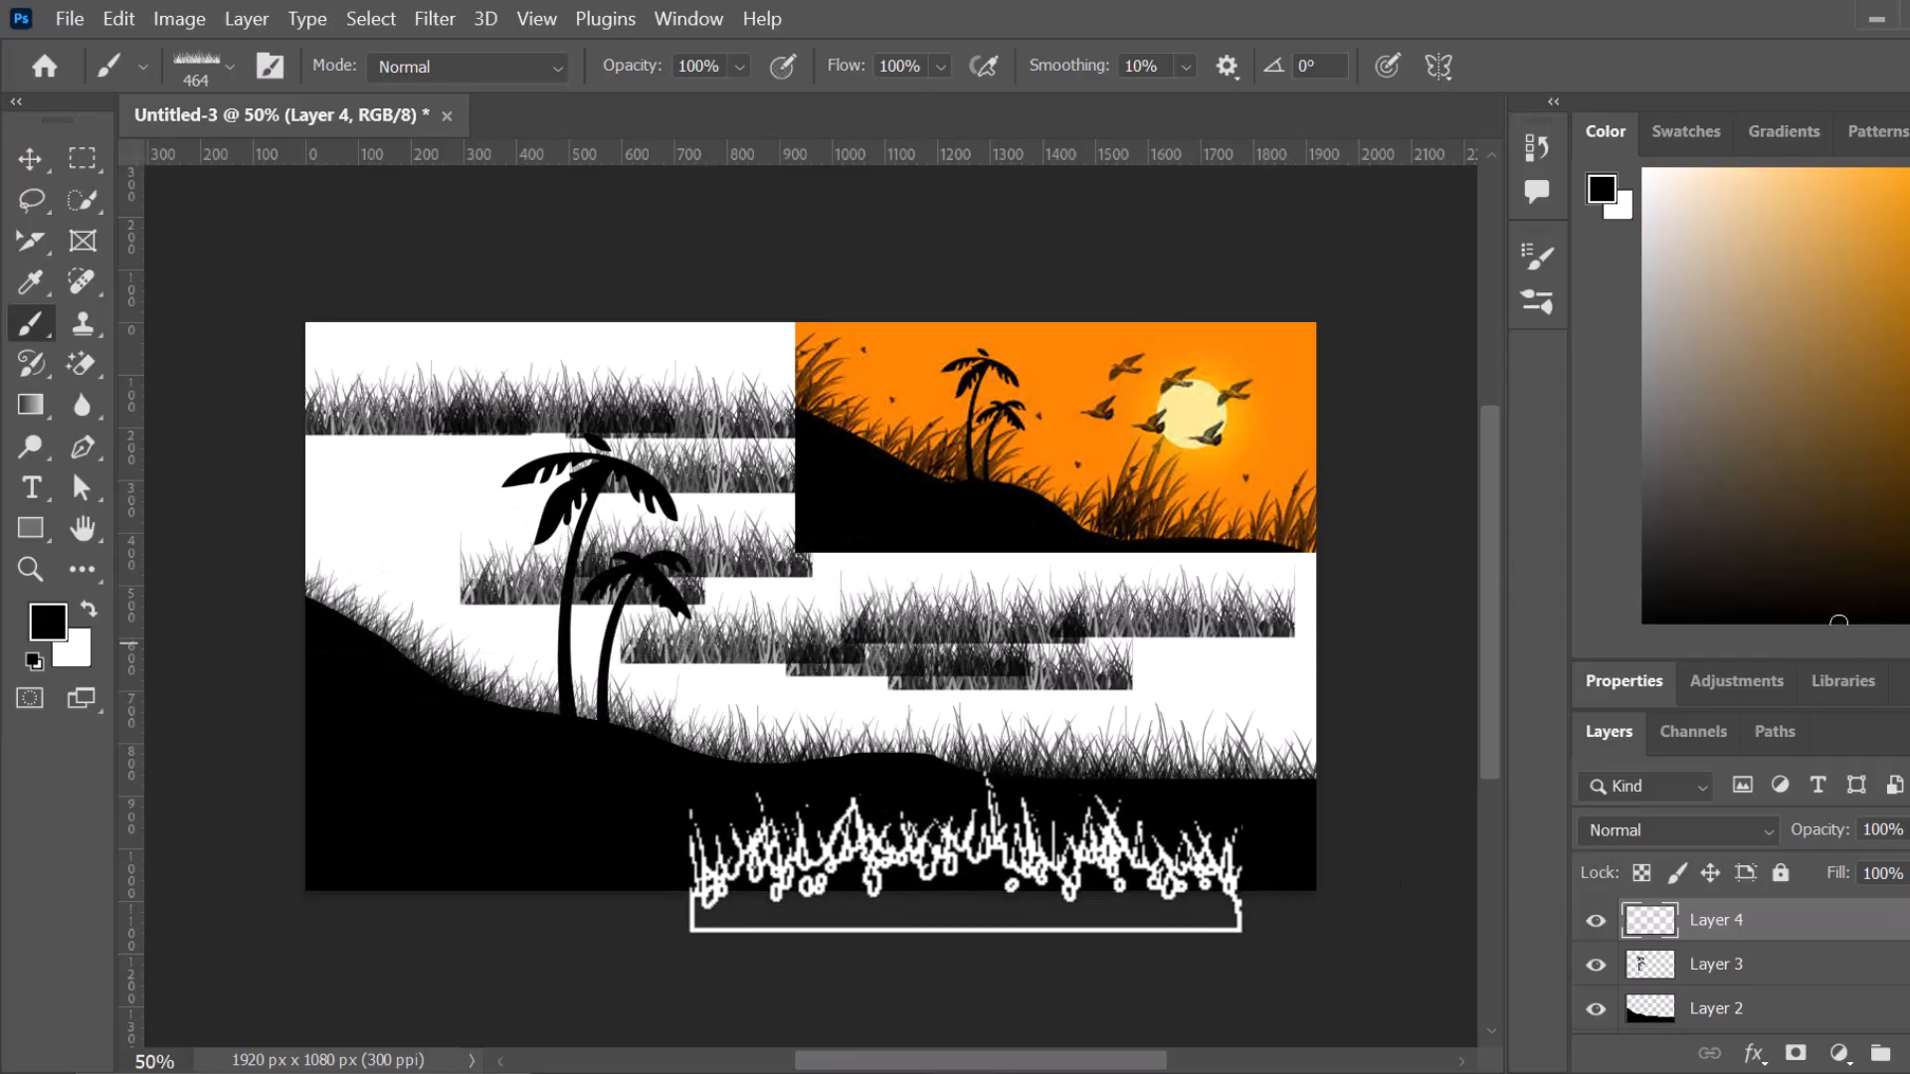
{"action": "key", "text": "ctrl+z"}
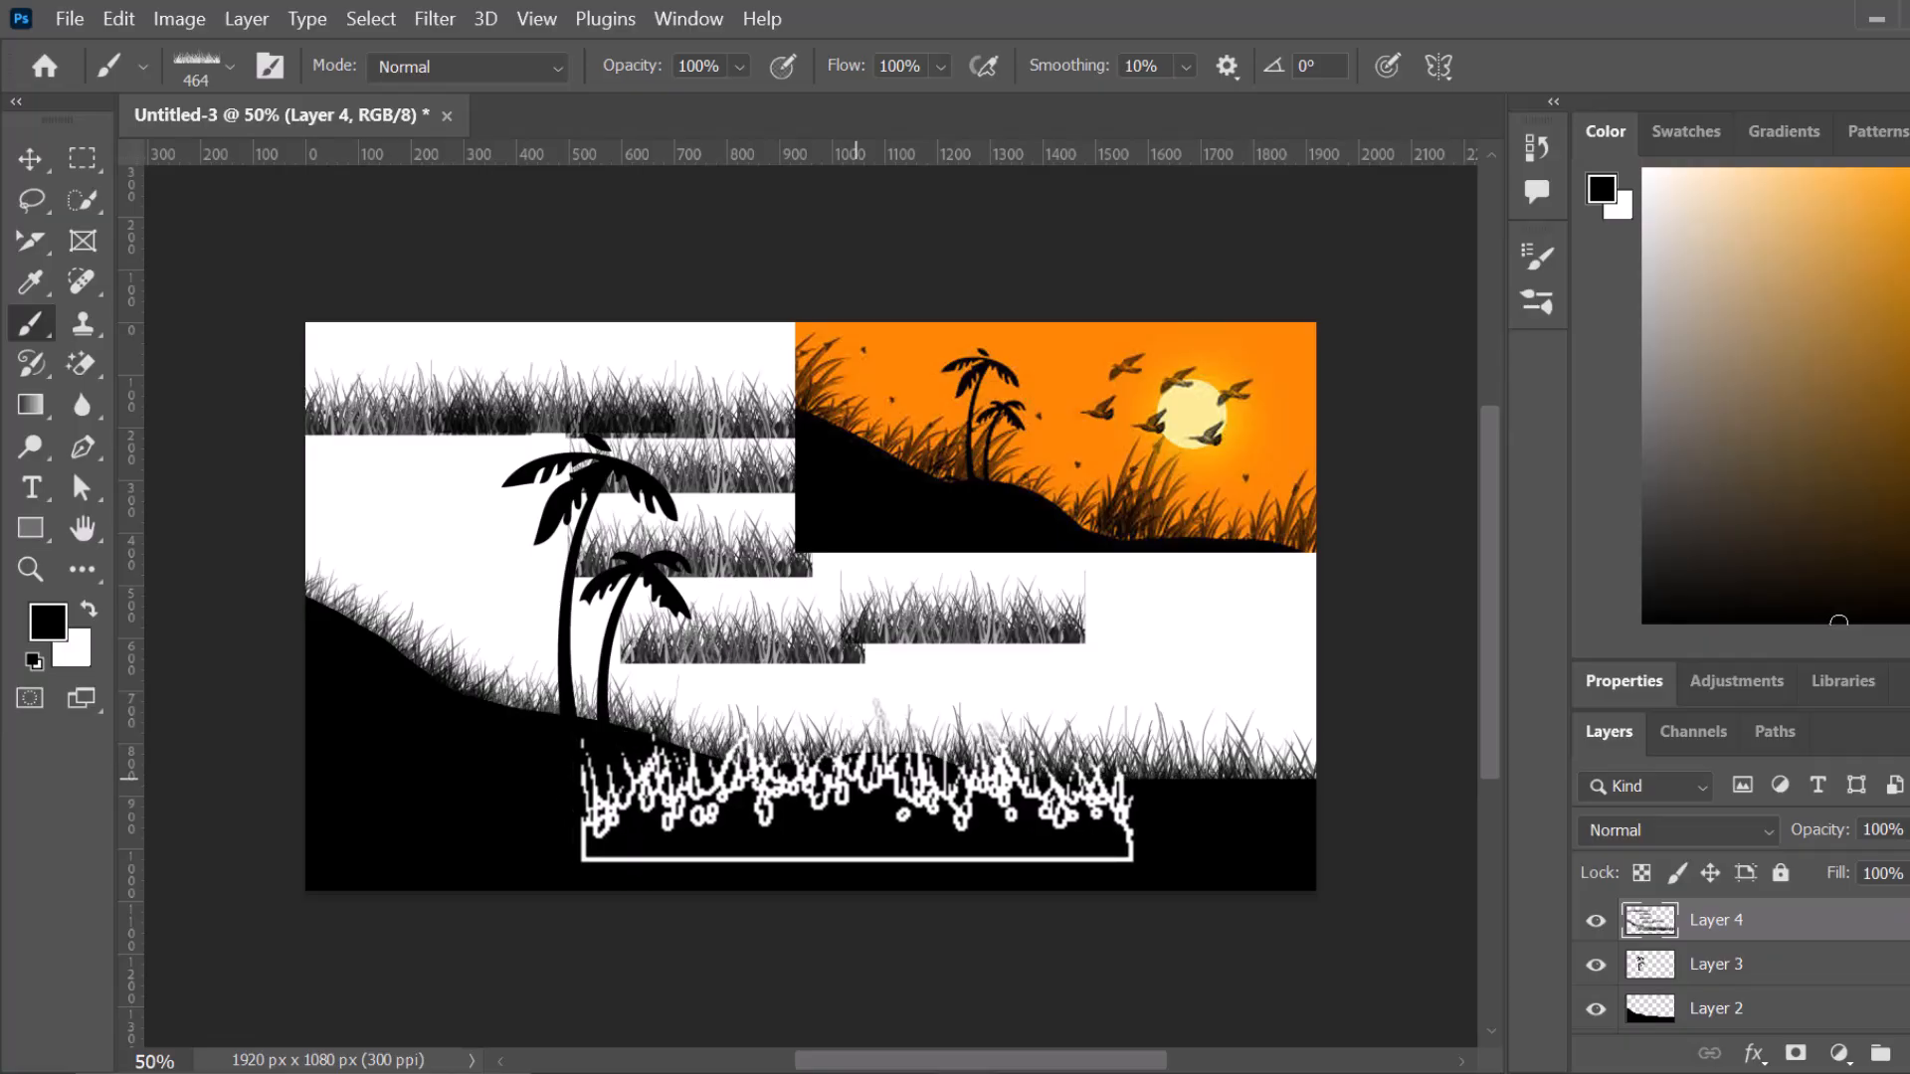
{"action": "key", "text": "ctrl+z"}
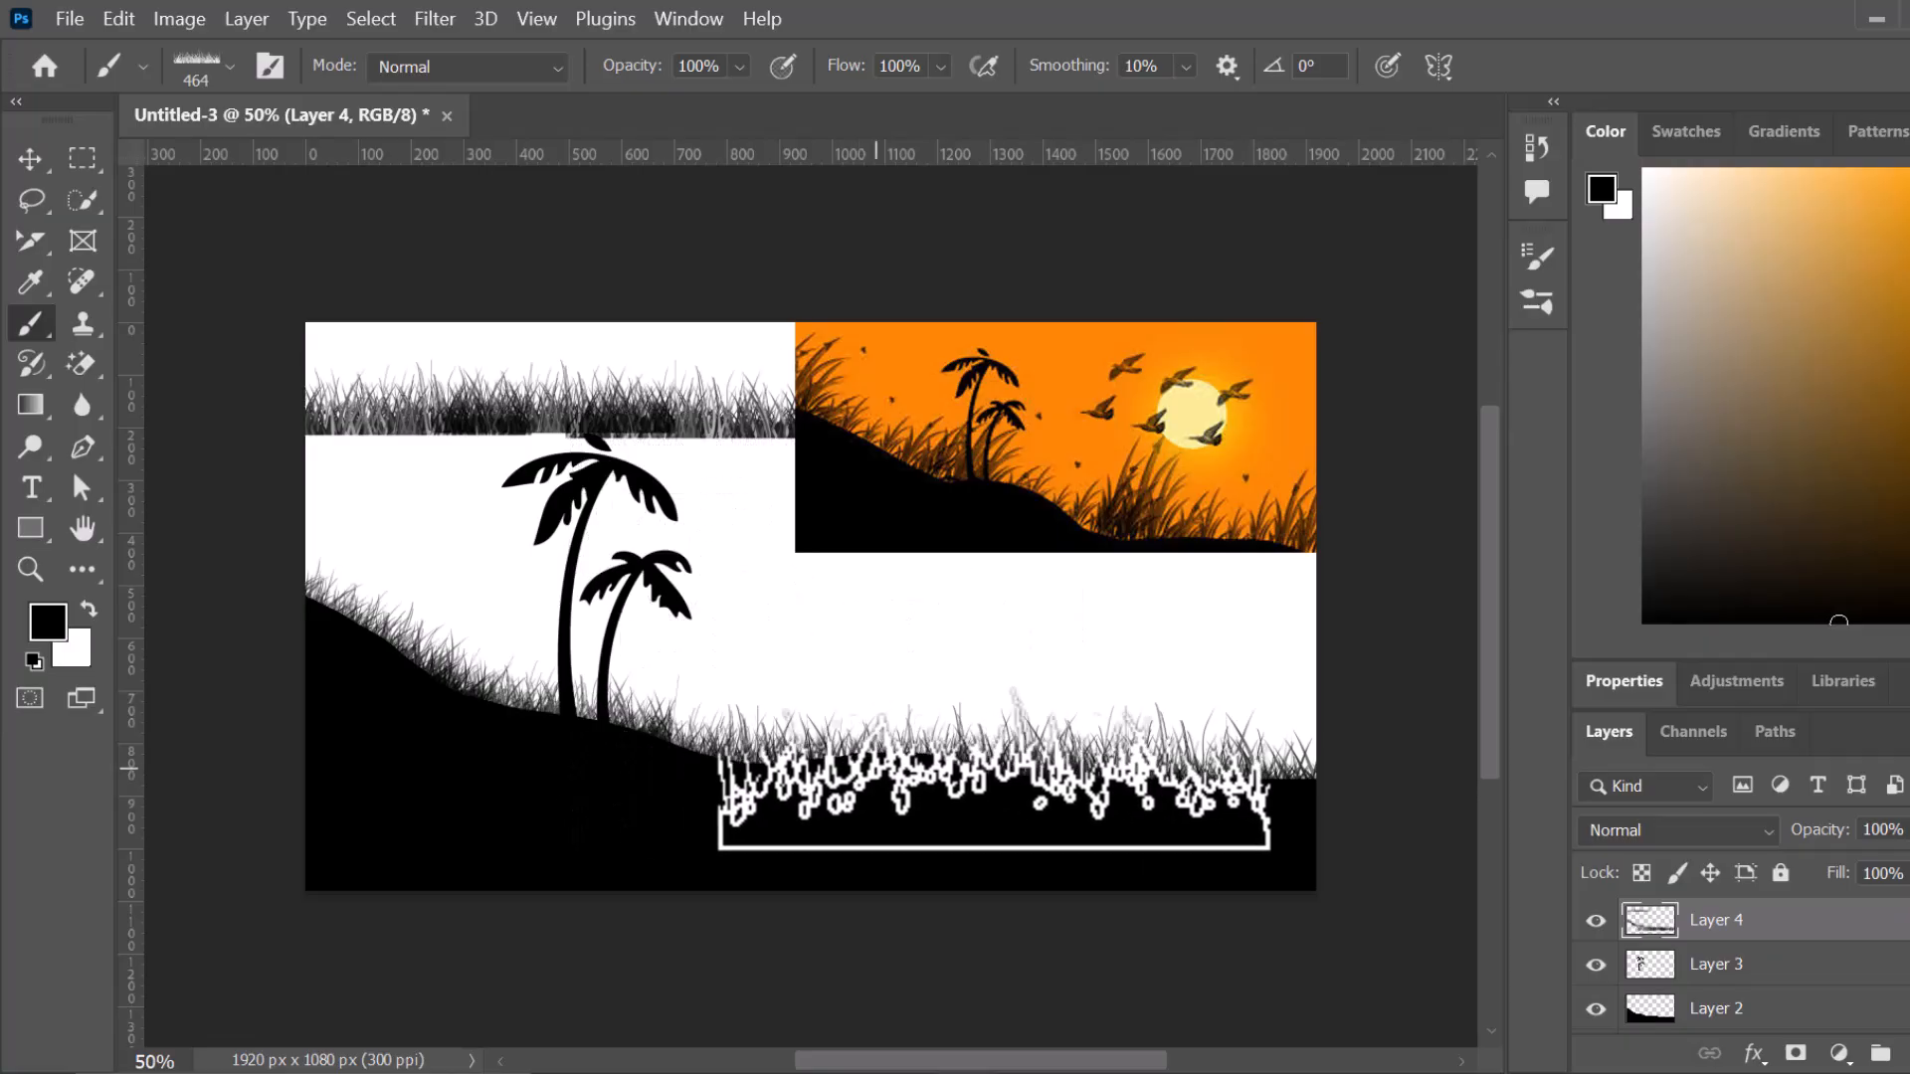
{"action": "key", "text": "ctrl+z"}
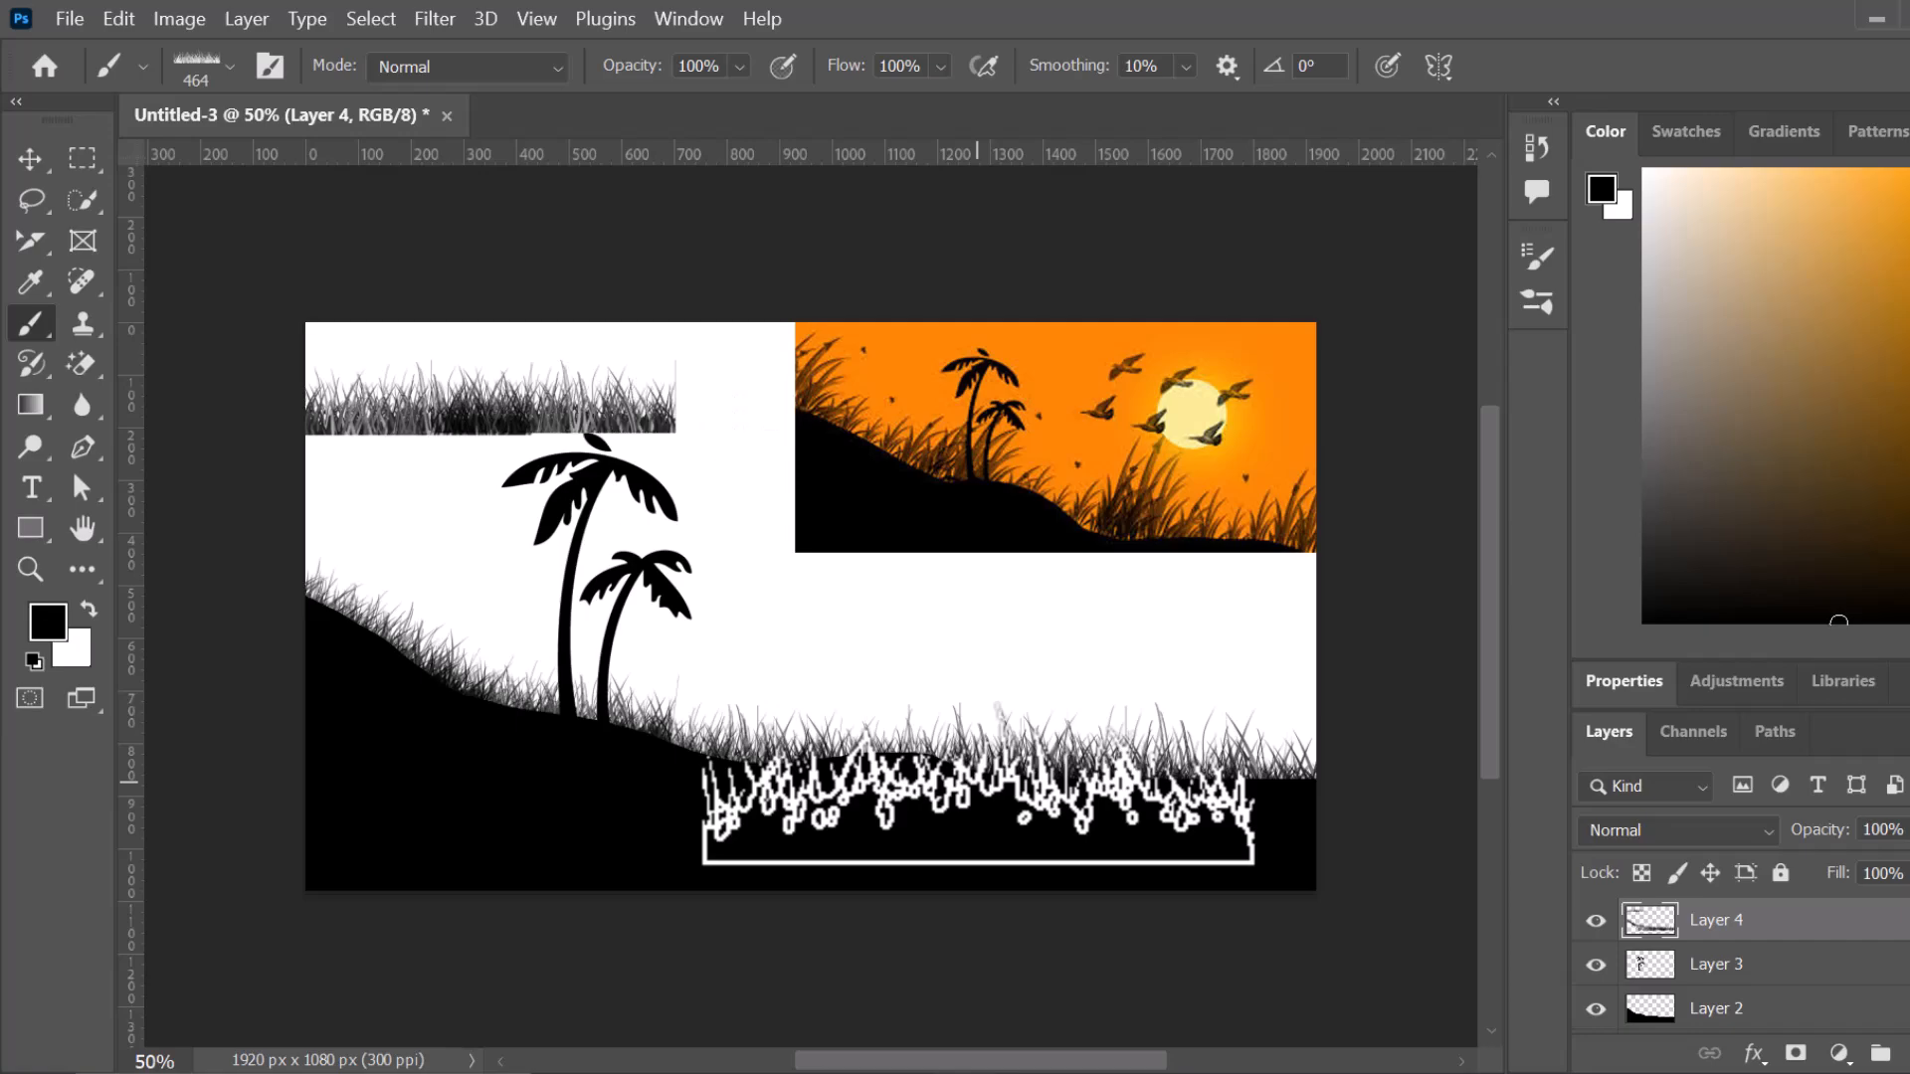
{"action": "key", "text": "ctrl+z"}
{"action": "key", "text": "ctrl+z"}
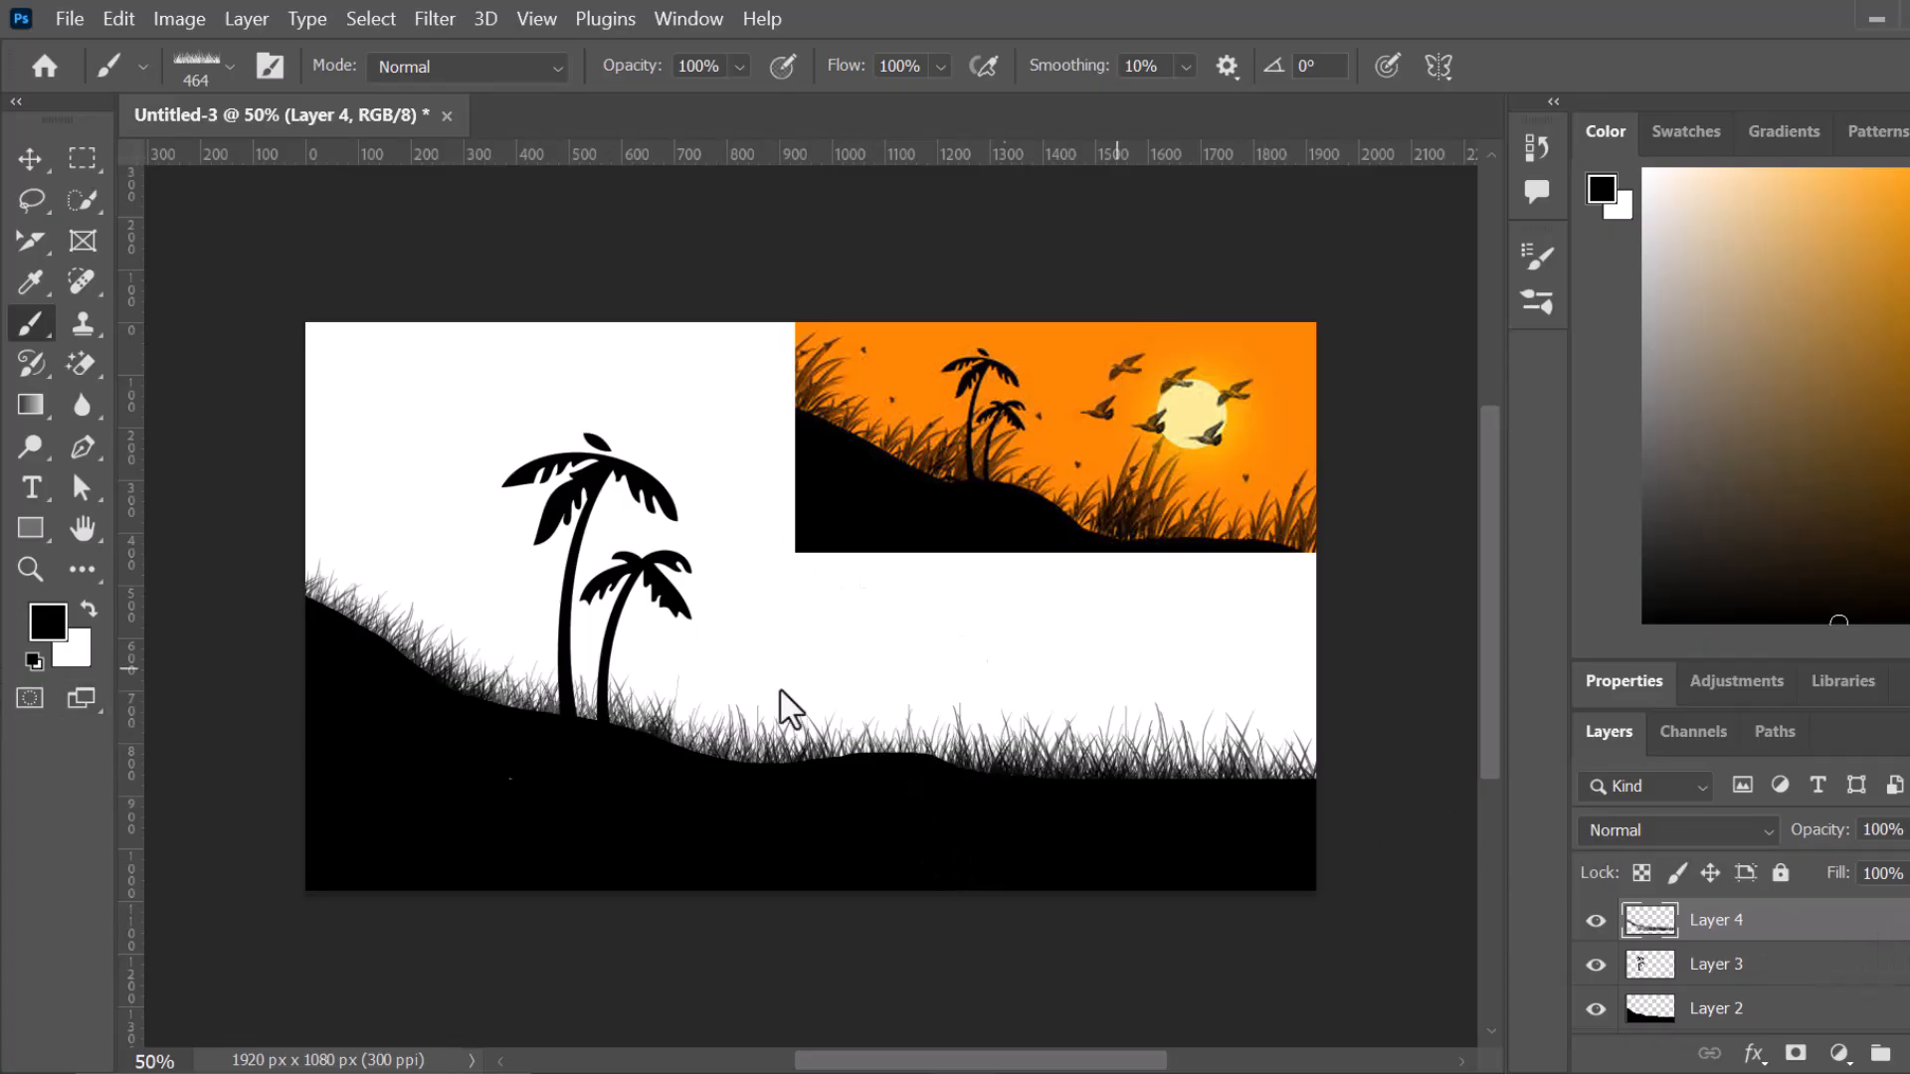
- Add a new layer and fill it with background colour fe8502, sampled from the reference image's orange sky
{"action": "left_click", "coordinate": [20, 157]}
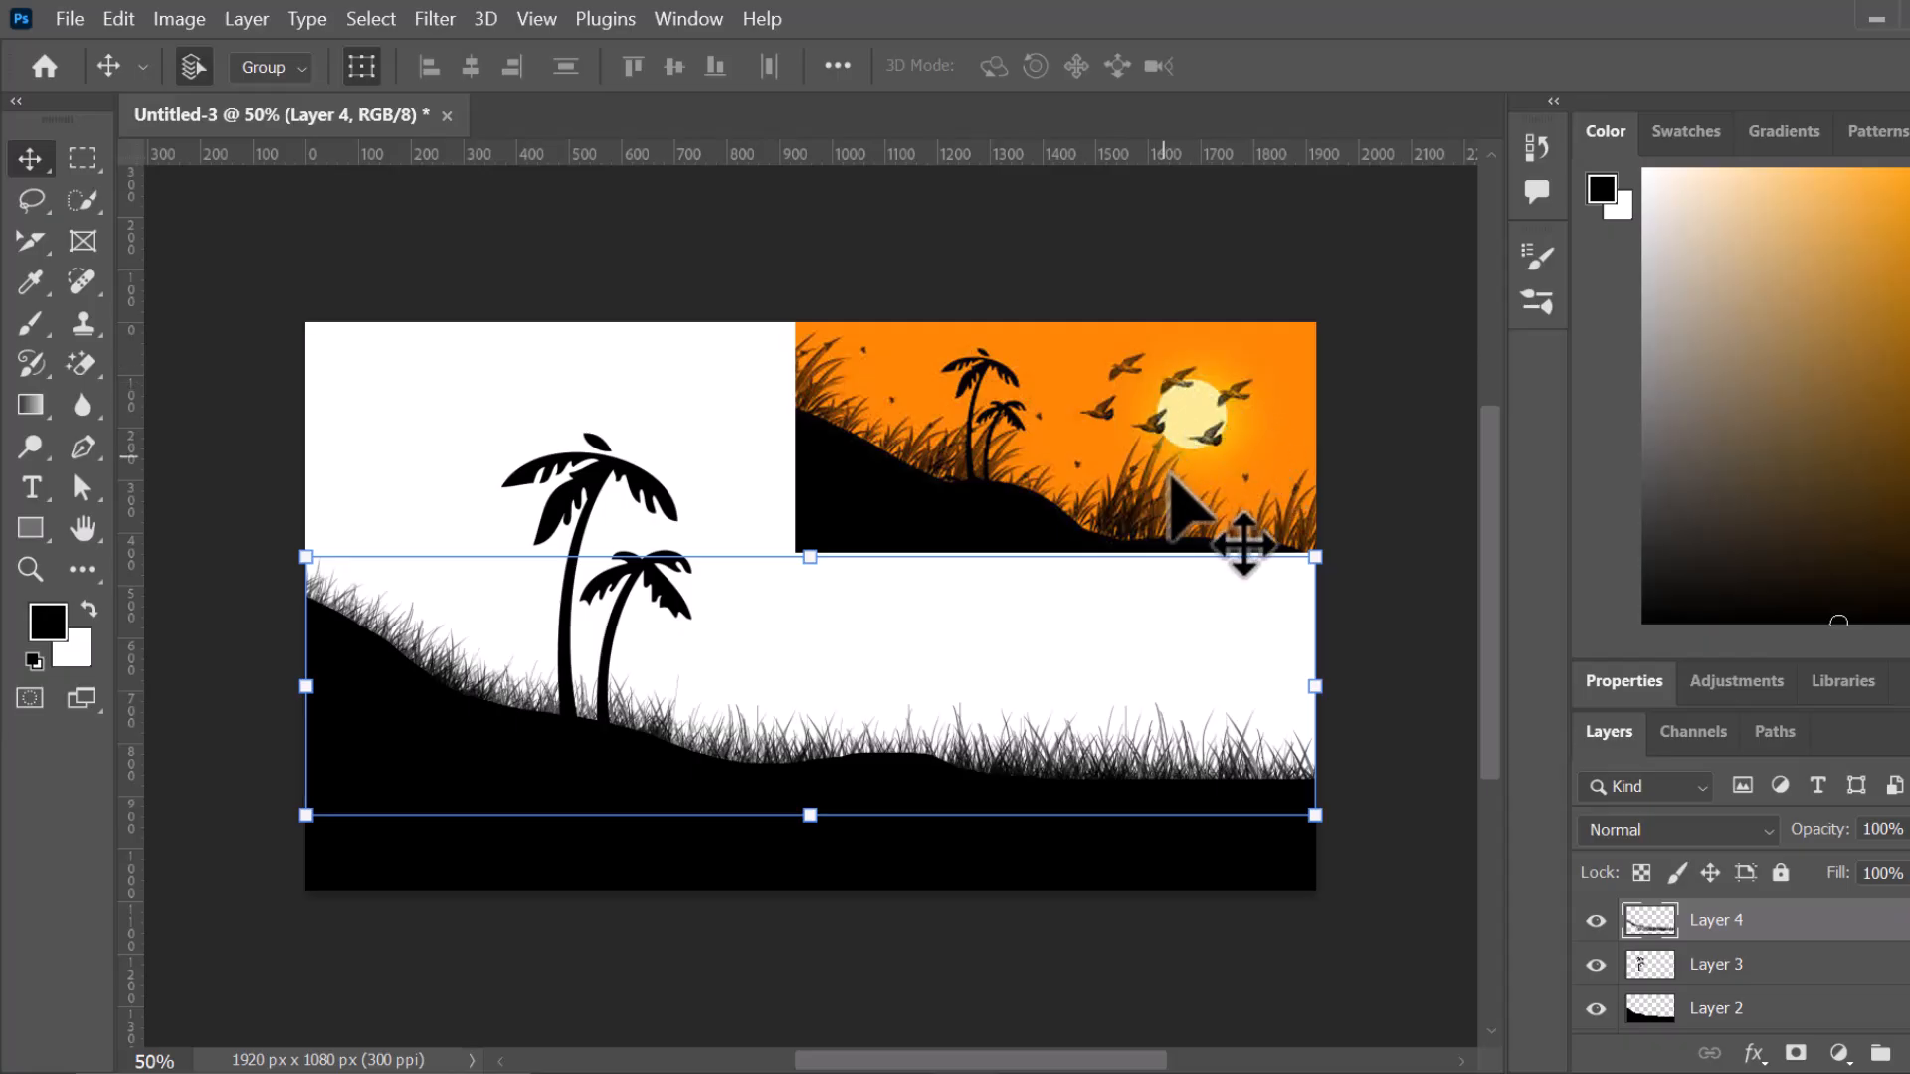
{"action": "left_click", "coordinate": [1902, 1054]}
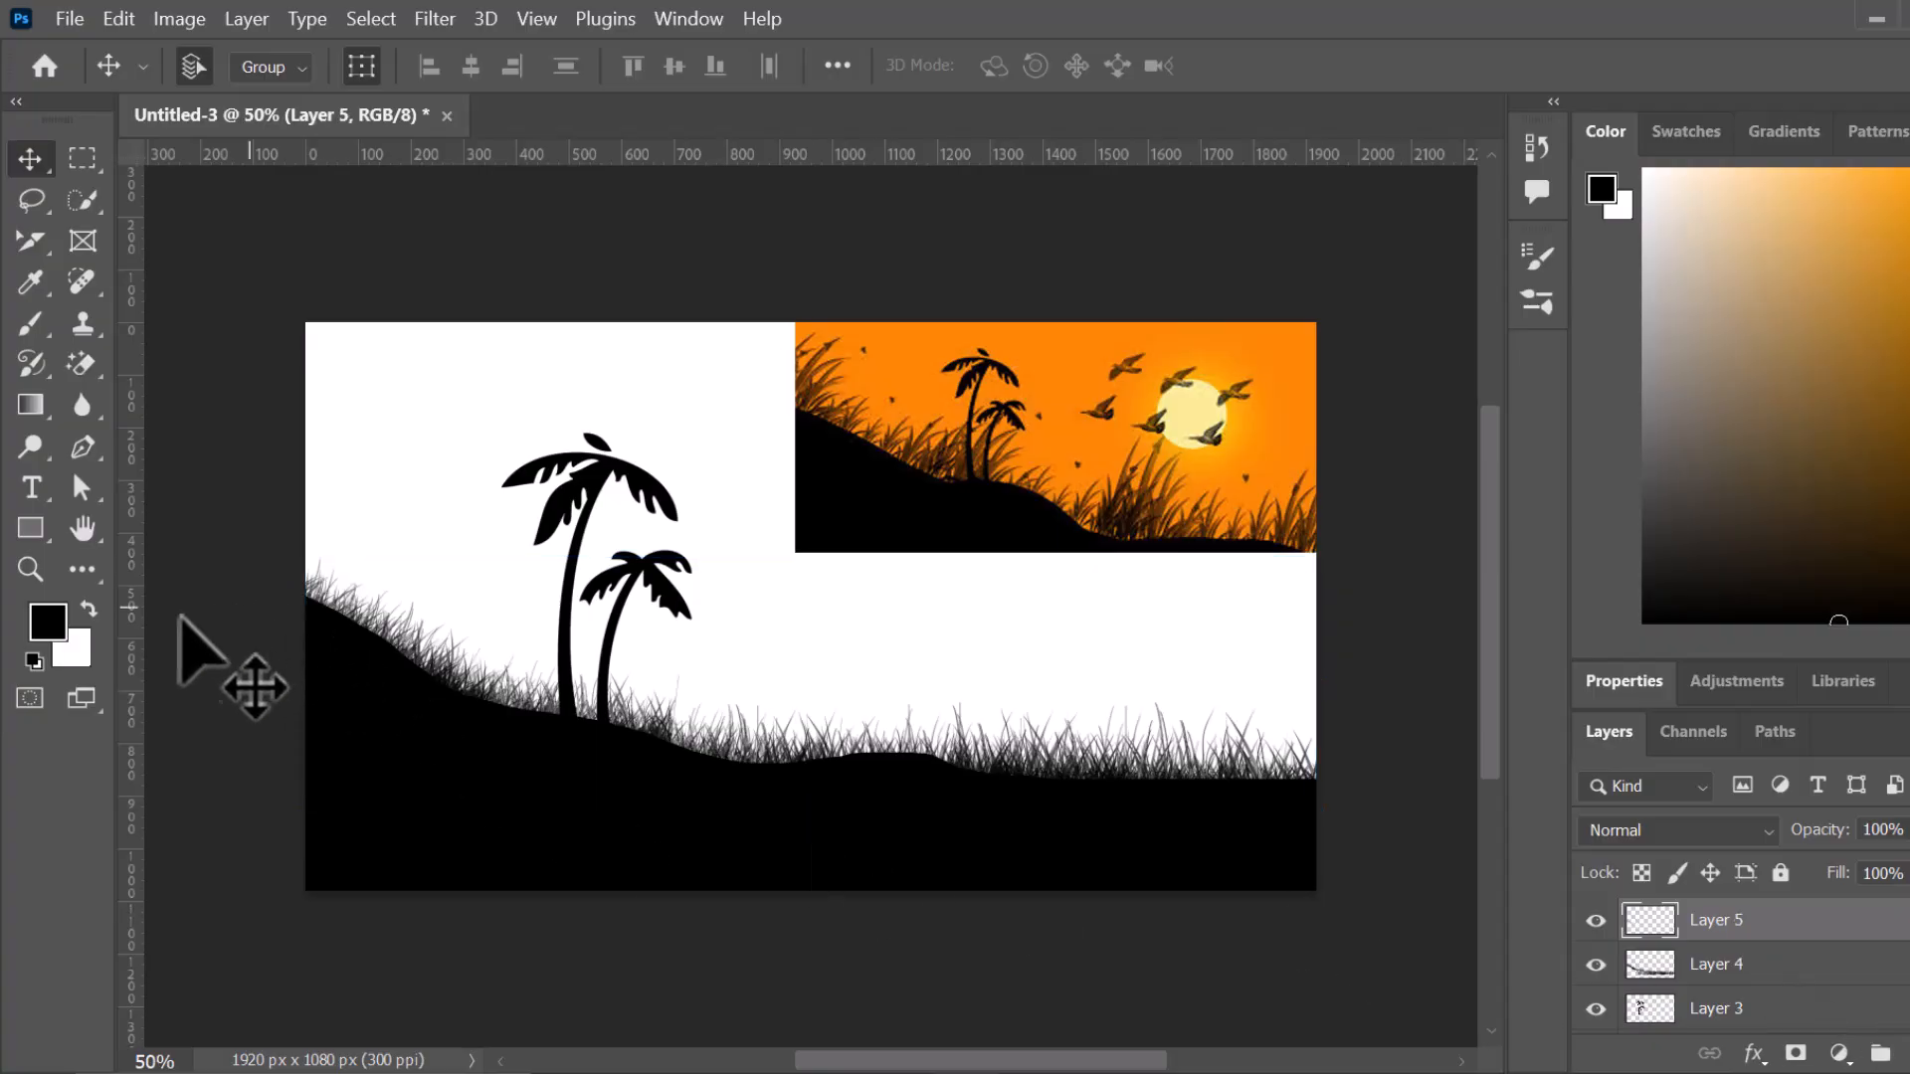
{"action": "left_click", "coordinate": [71, 653]}
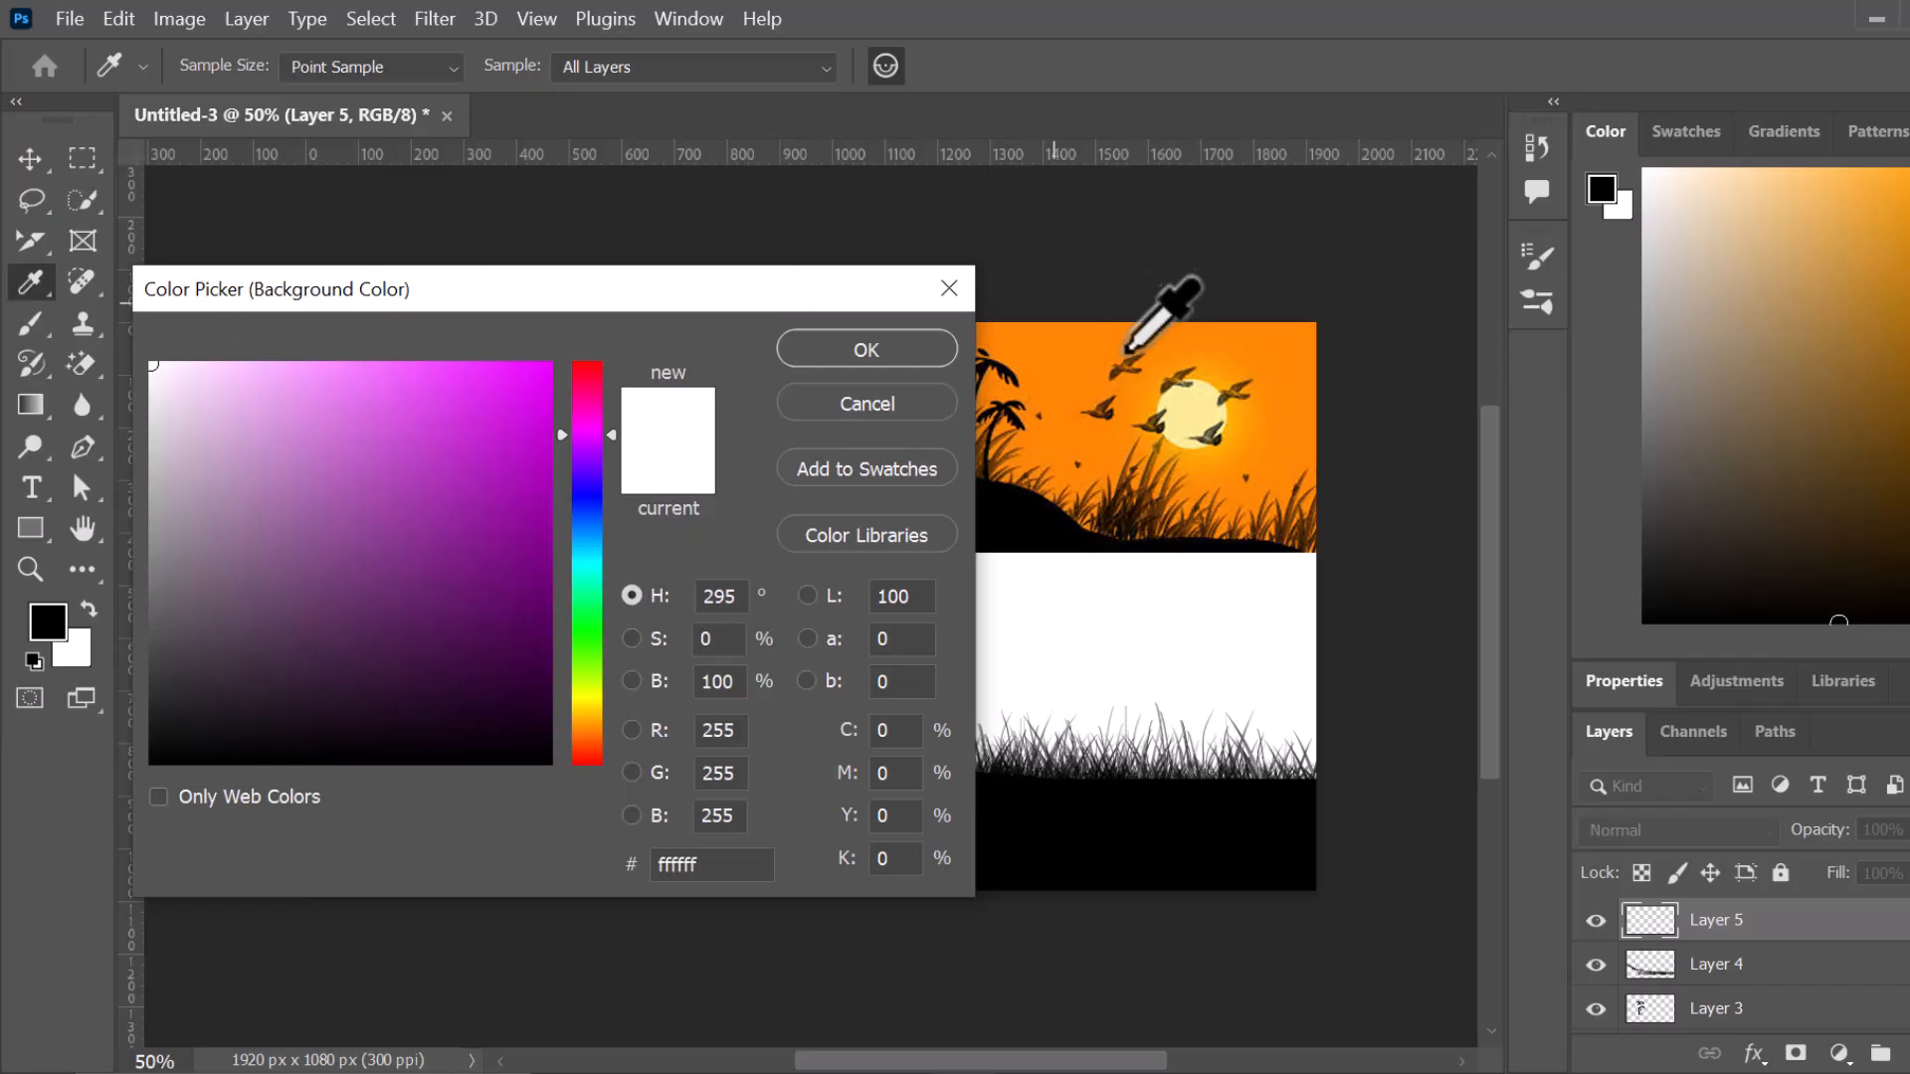
{"action": "left_click", "coordinate": [1095, 345]}
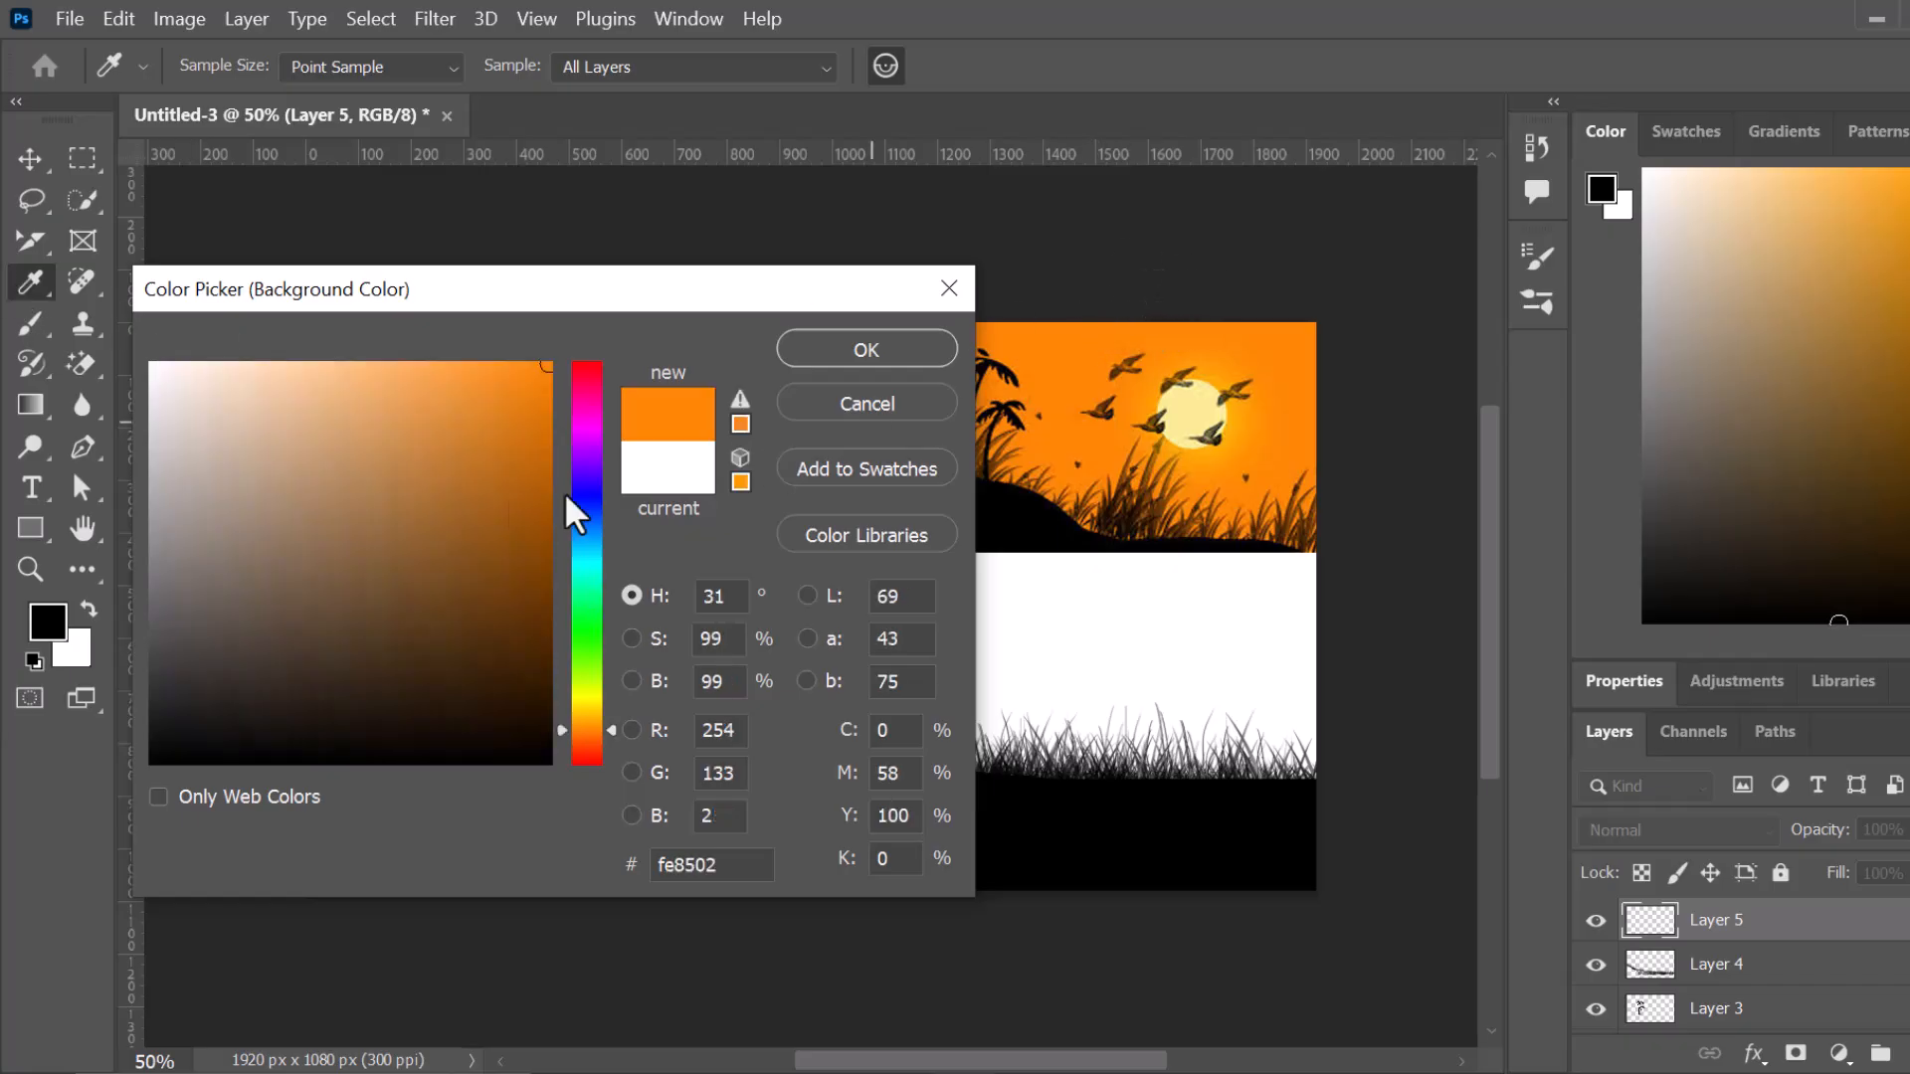
{"action": "left_click", "coordinate": [844, 343]}
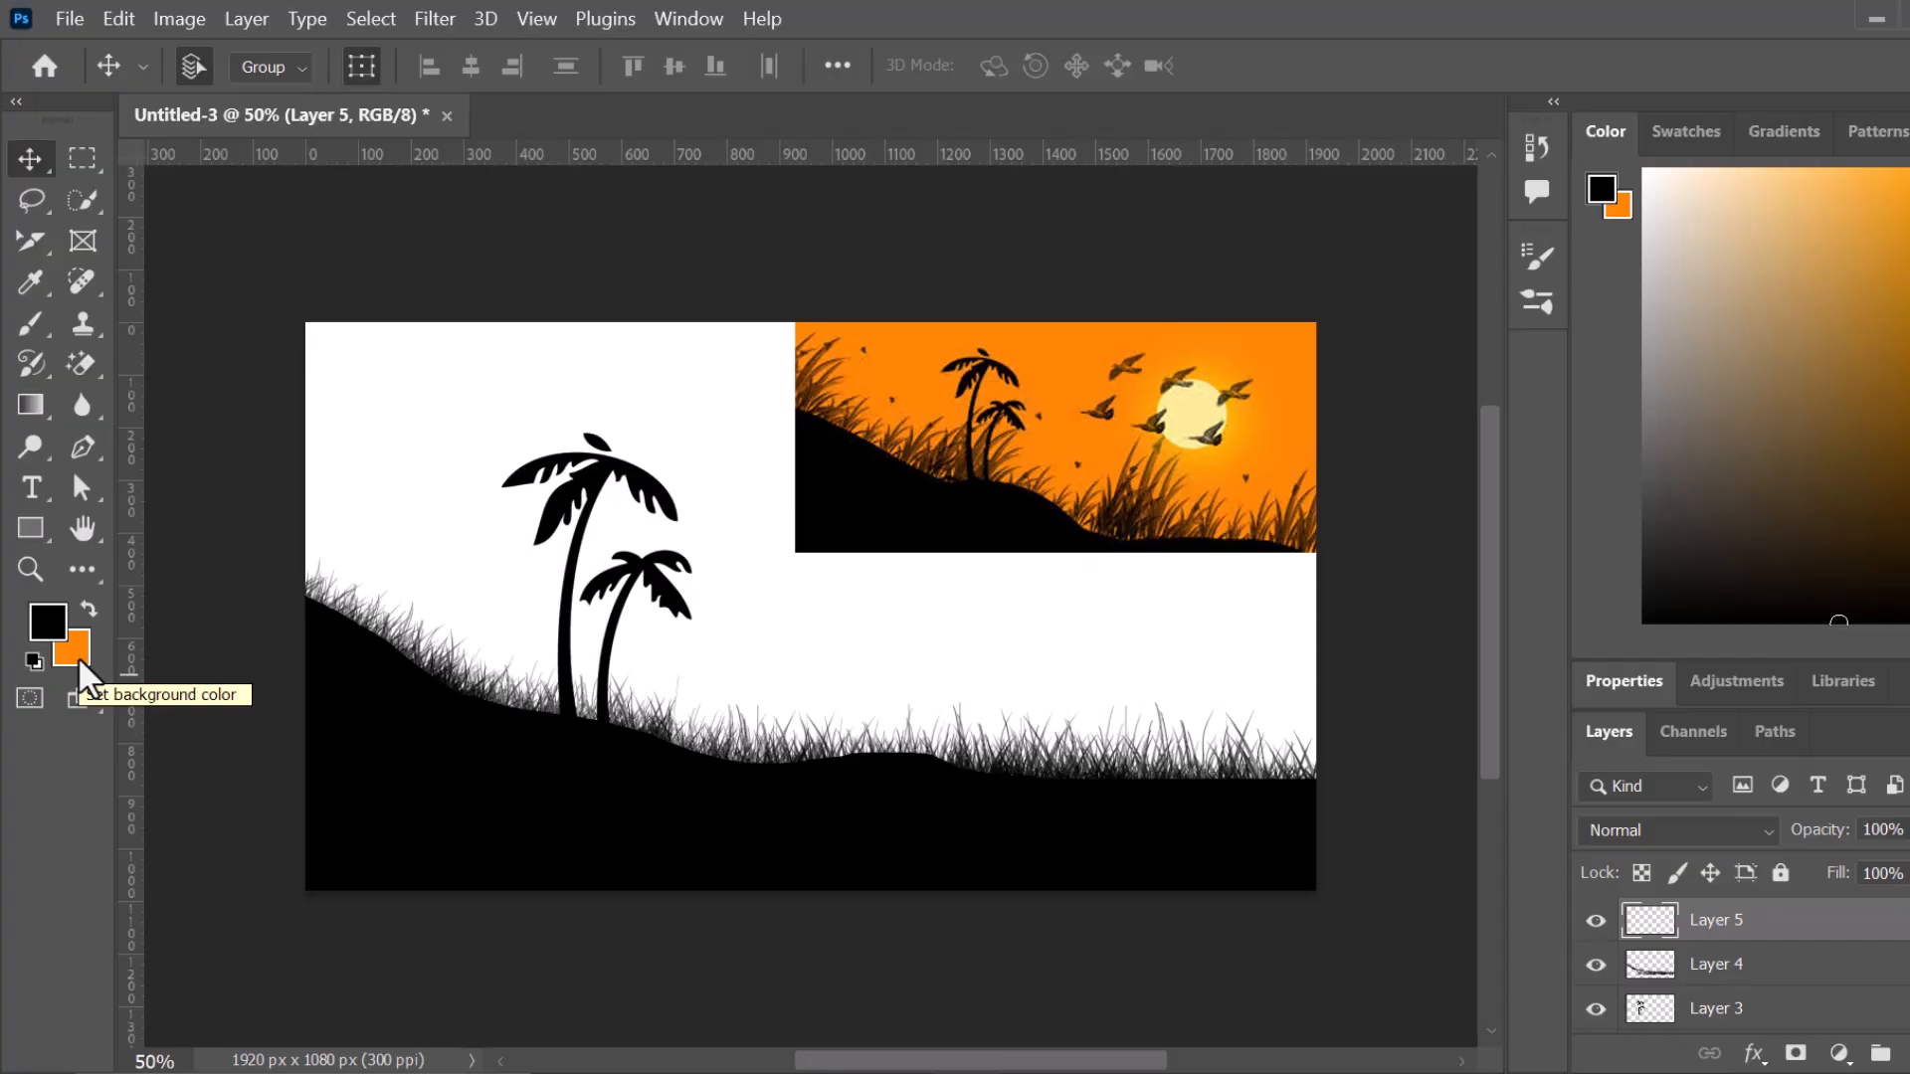
{"action": "key", "text": "ctrl+BackSpace"}
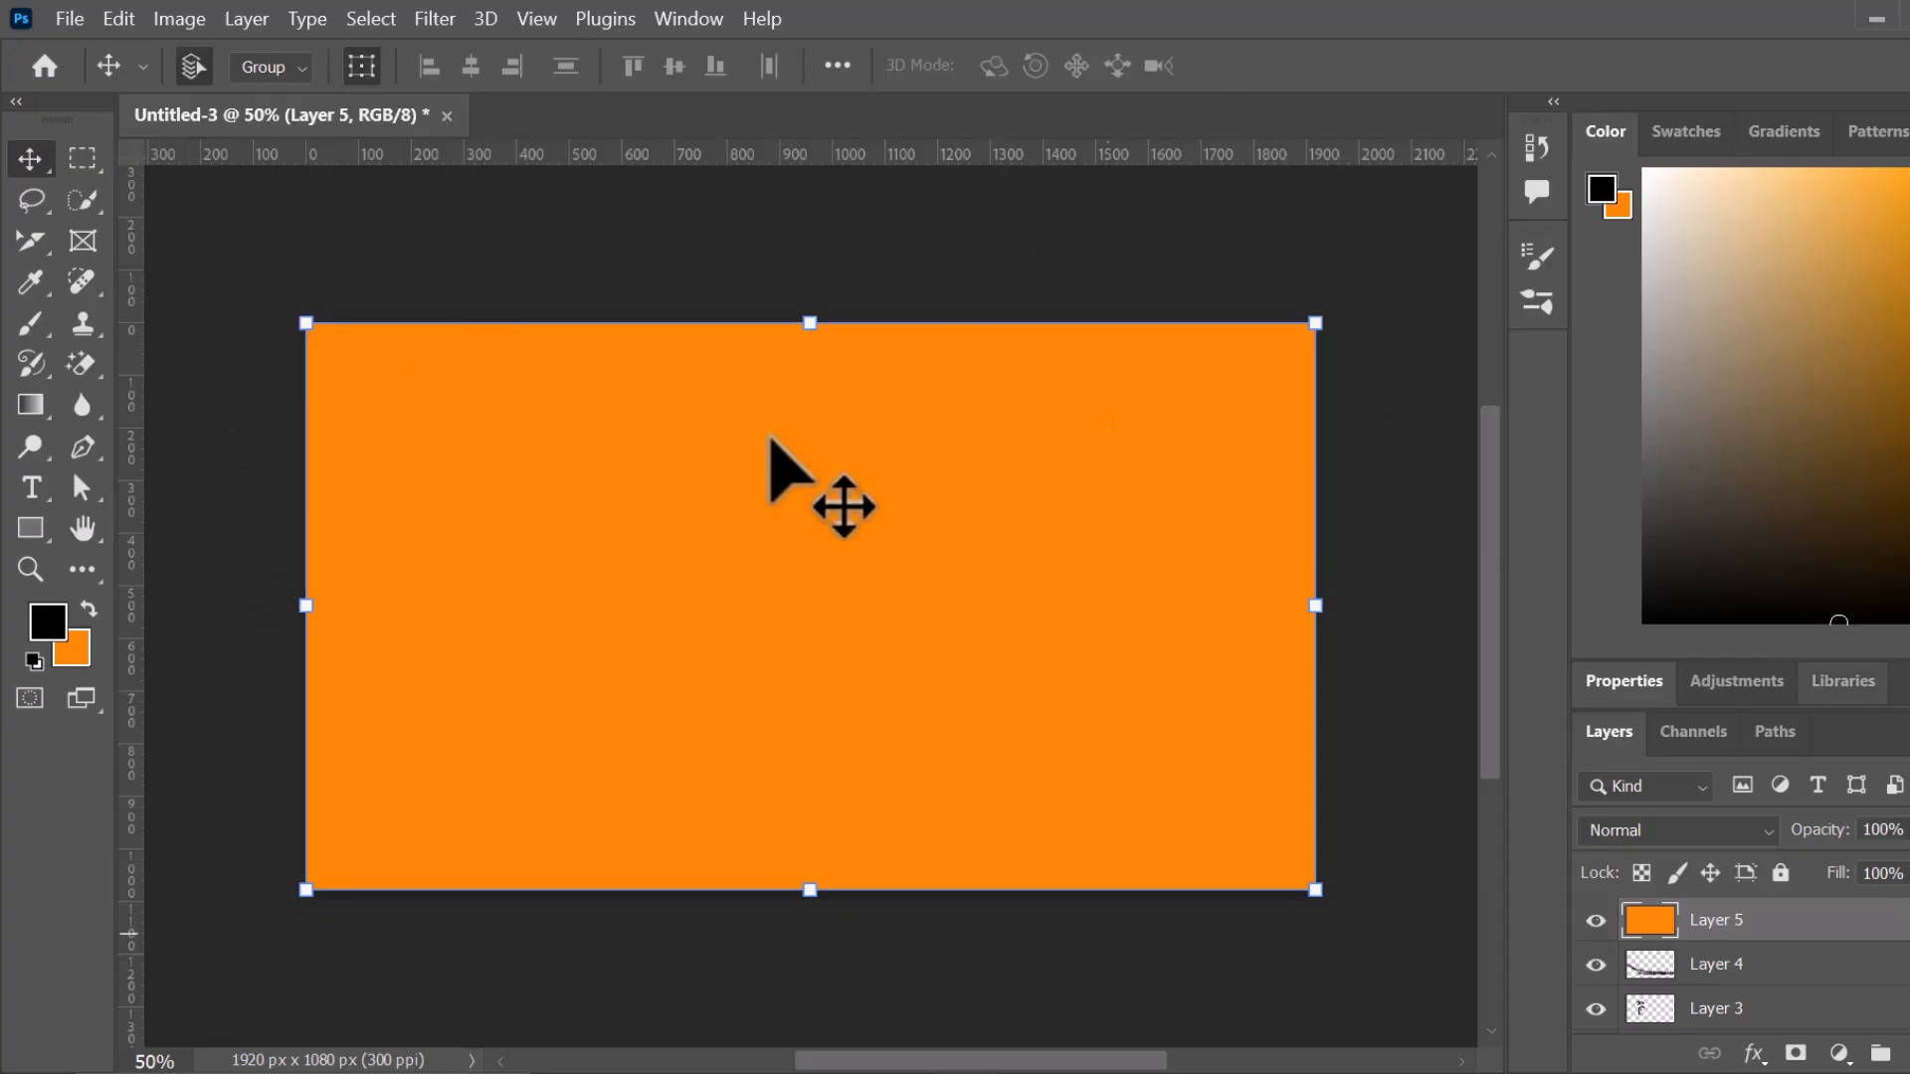
- Move the orange Layer 5 down the stack to just above the Background layer
{"action": "left_click", "coordinate": [216, 273]}
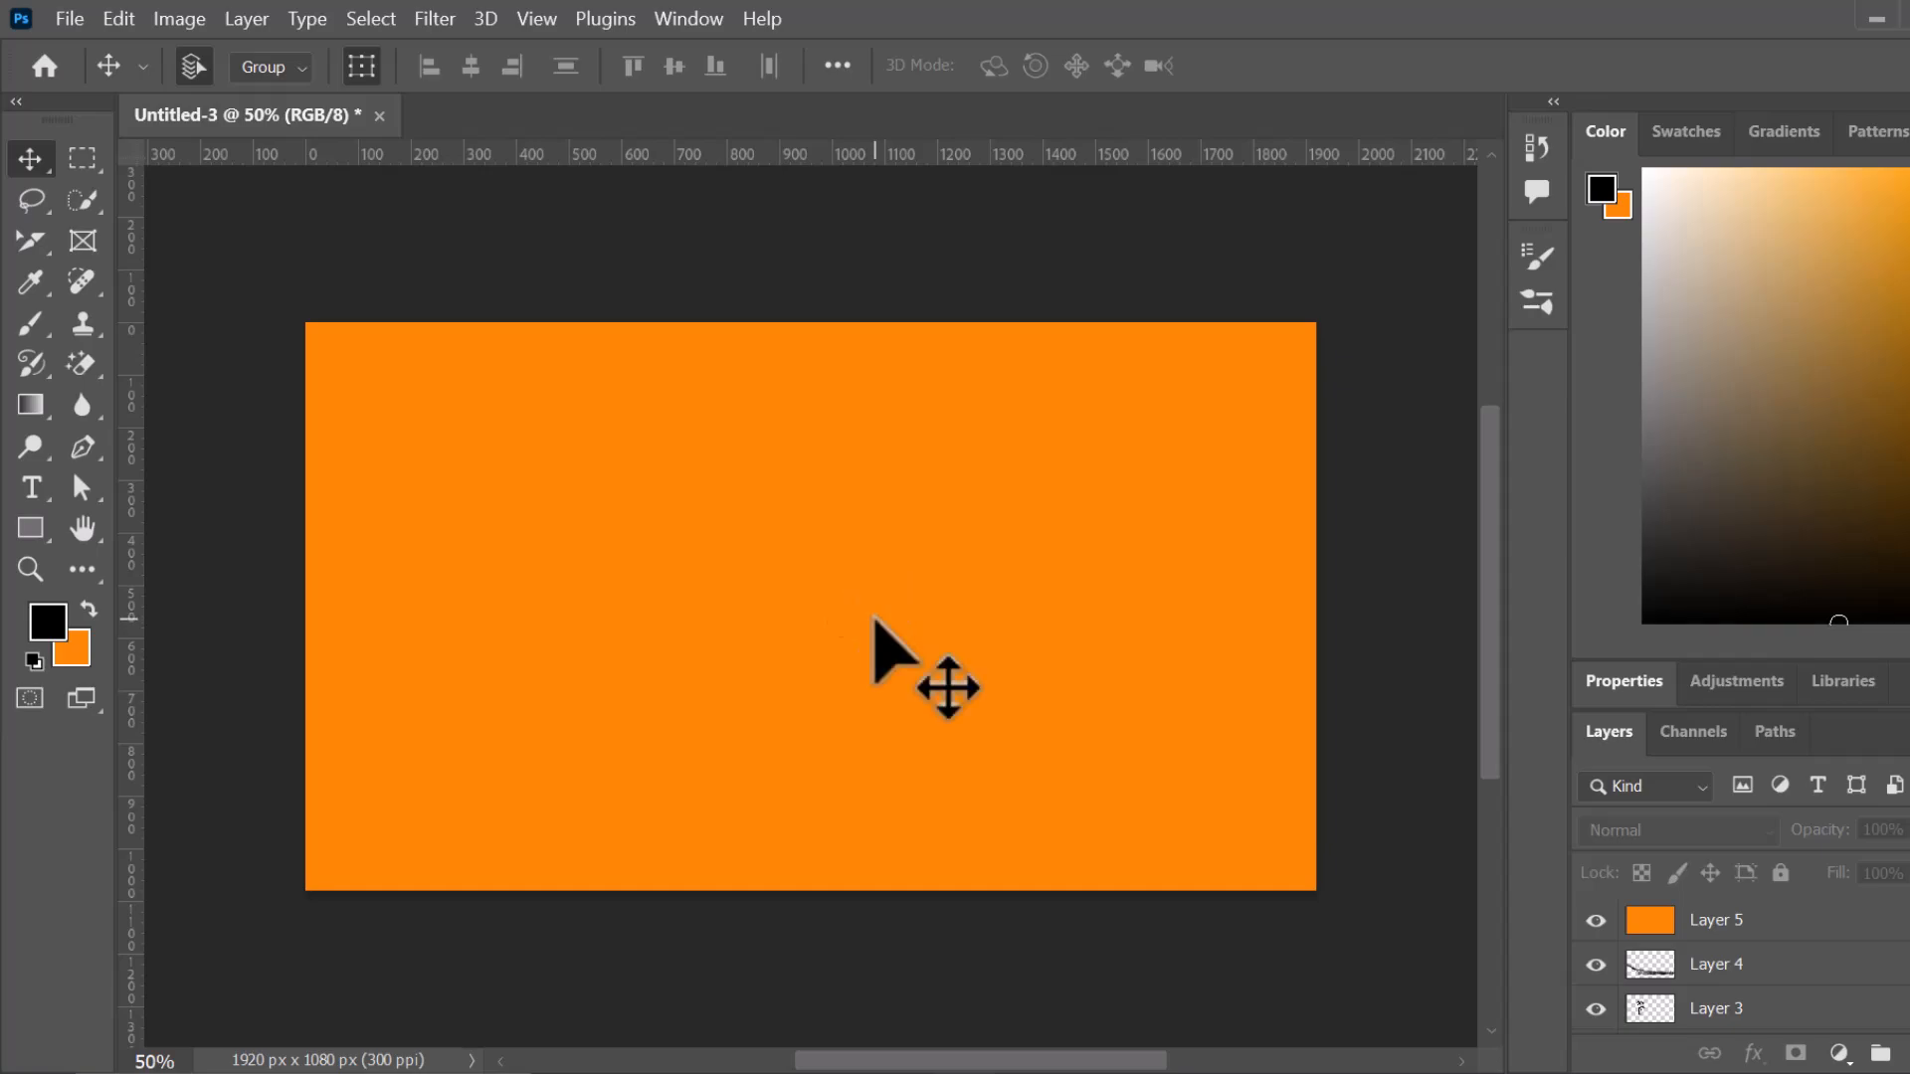
{"action": "left_click", "coordinate": [1736, 923]}
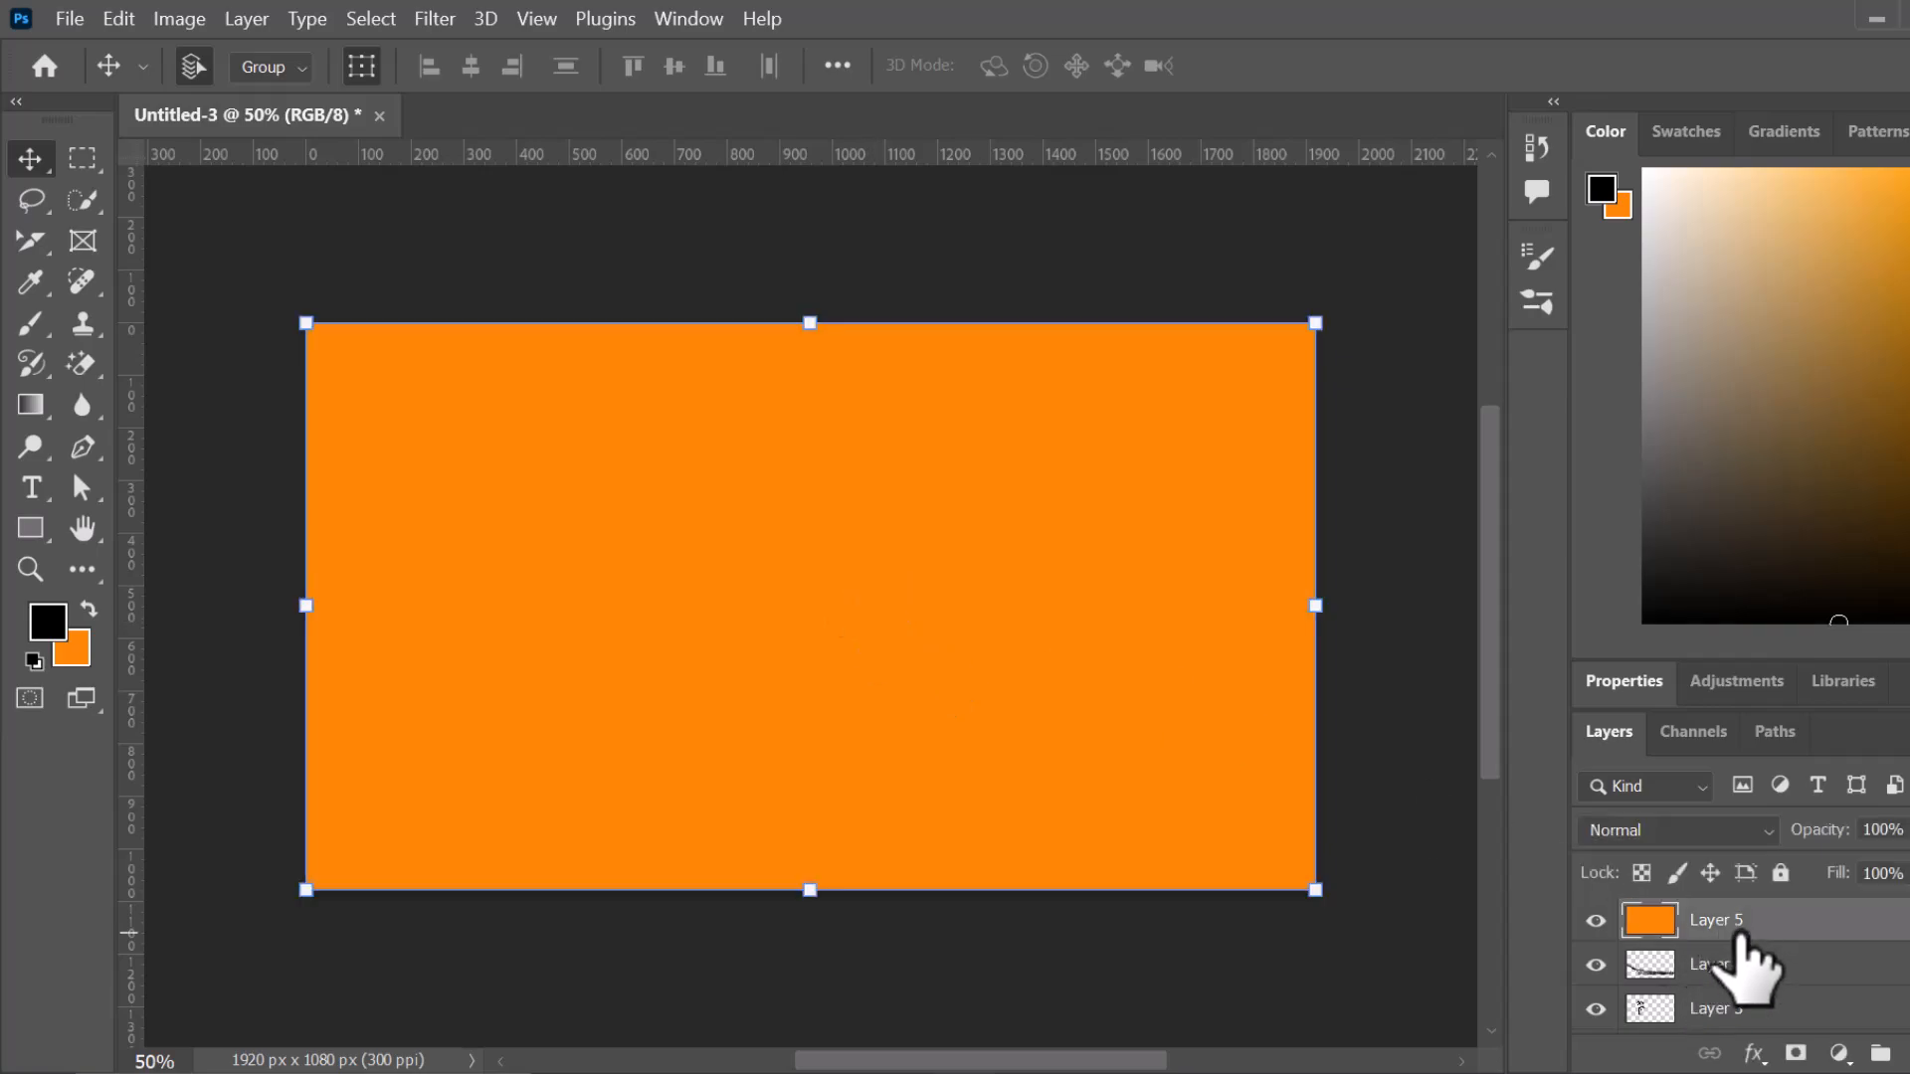
{"action": "scroll", "coordinate": [1739, 938], "scroll_direction": "down", "scroll_amount": 2}
{"action": "scroll", "coordinate": [1743, 945], "scroll_direction": "up", "scroll_amount": 2}
{"action": "left_click_drag", "start_coordinate": [1752, 923], "coordinate": [1740, 1002]}
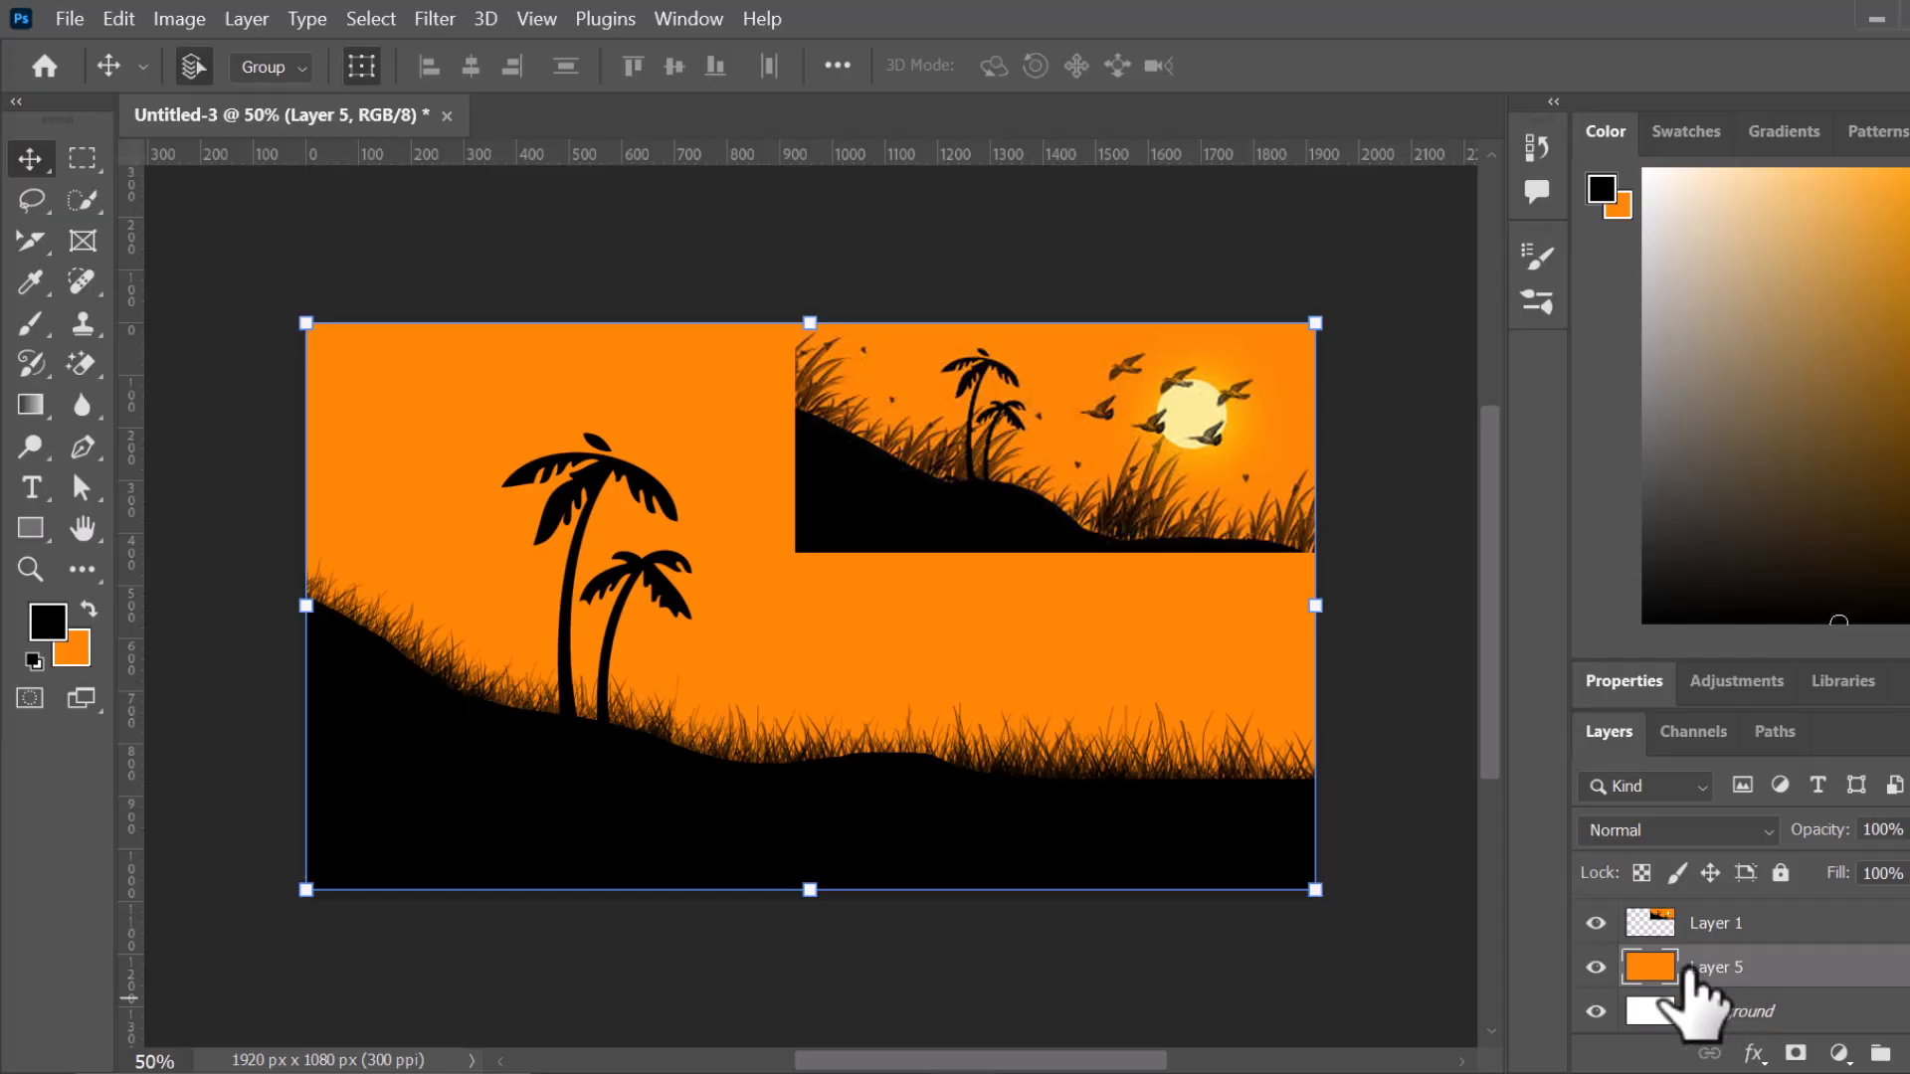
- Move the reference image lower on the canvas and raise its layer above the palm tree layer
{"action": "left_click_drag", "start_coordinate": [940, 529], "coordinate": [965, 656]}
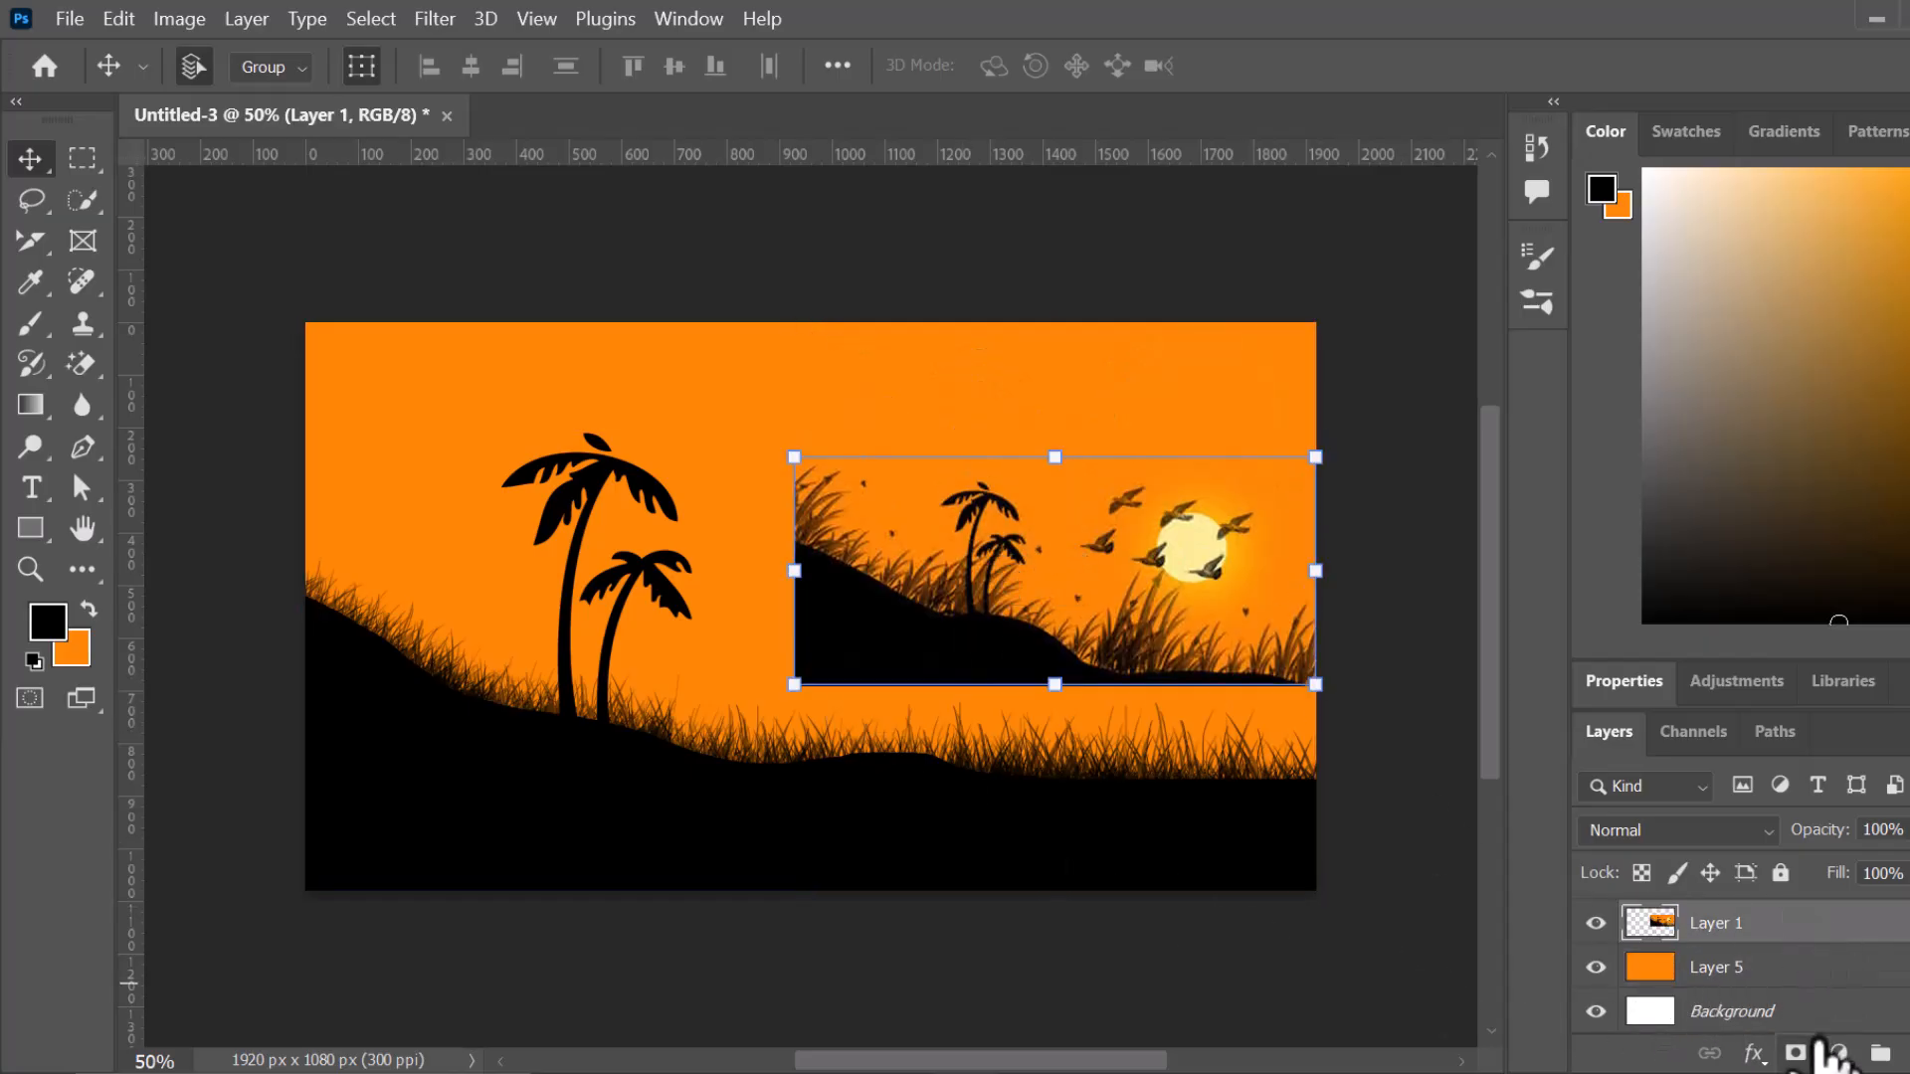
{"action": "scroll", "coordinate": [1818, 1037], "scroll_direction": "down", "scroll_amount": 1}
{"action": "scroll", "coordinate": [1747, 985], "scroll_direction": "up", "scroll_amount": 1}
{"action": "scroll", "coordinate": [1746, 985], "scroll_direction": "down", "scroll_amount": 1}
{"action": "scroll", "coordinate": [1746, 980], "scroll_direction": "up", "scroll_amount": 2}
{"action": "scroll", "coordinate": [1746, 985], "scroll_direction": "down", "scroll_amount": 2}
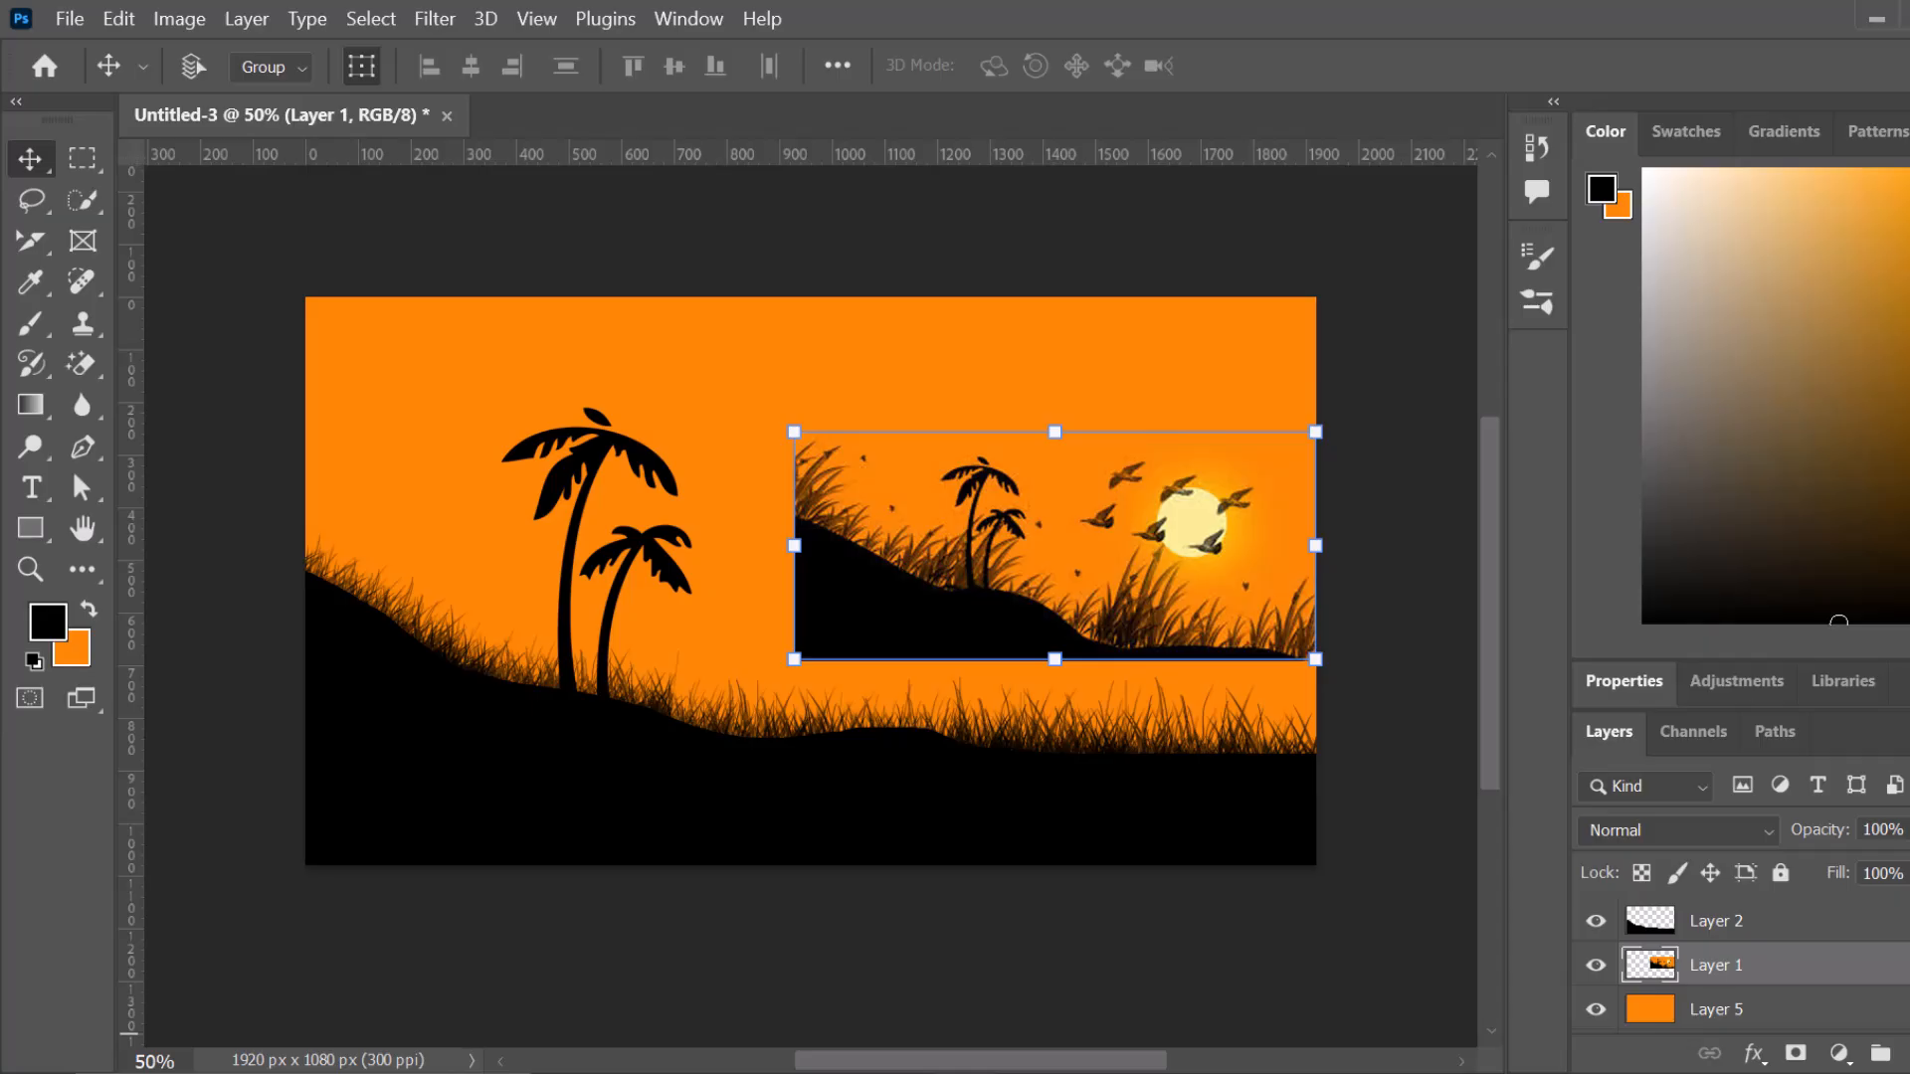
{"action": "key", "text": "ctrl+bracketleft"}
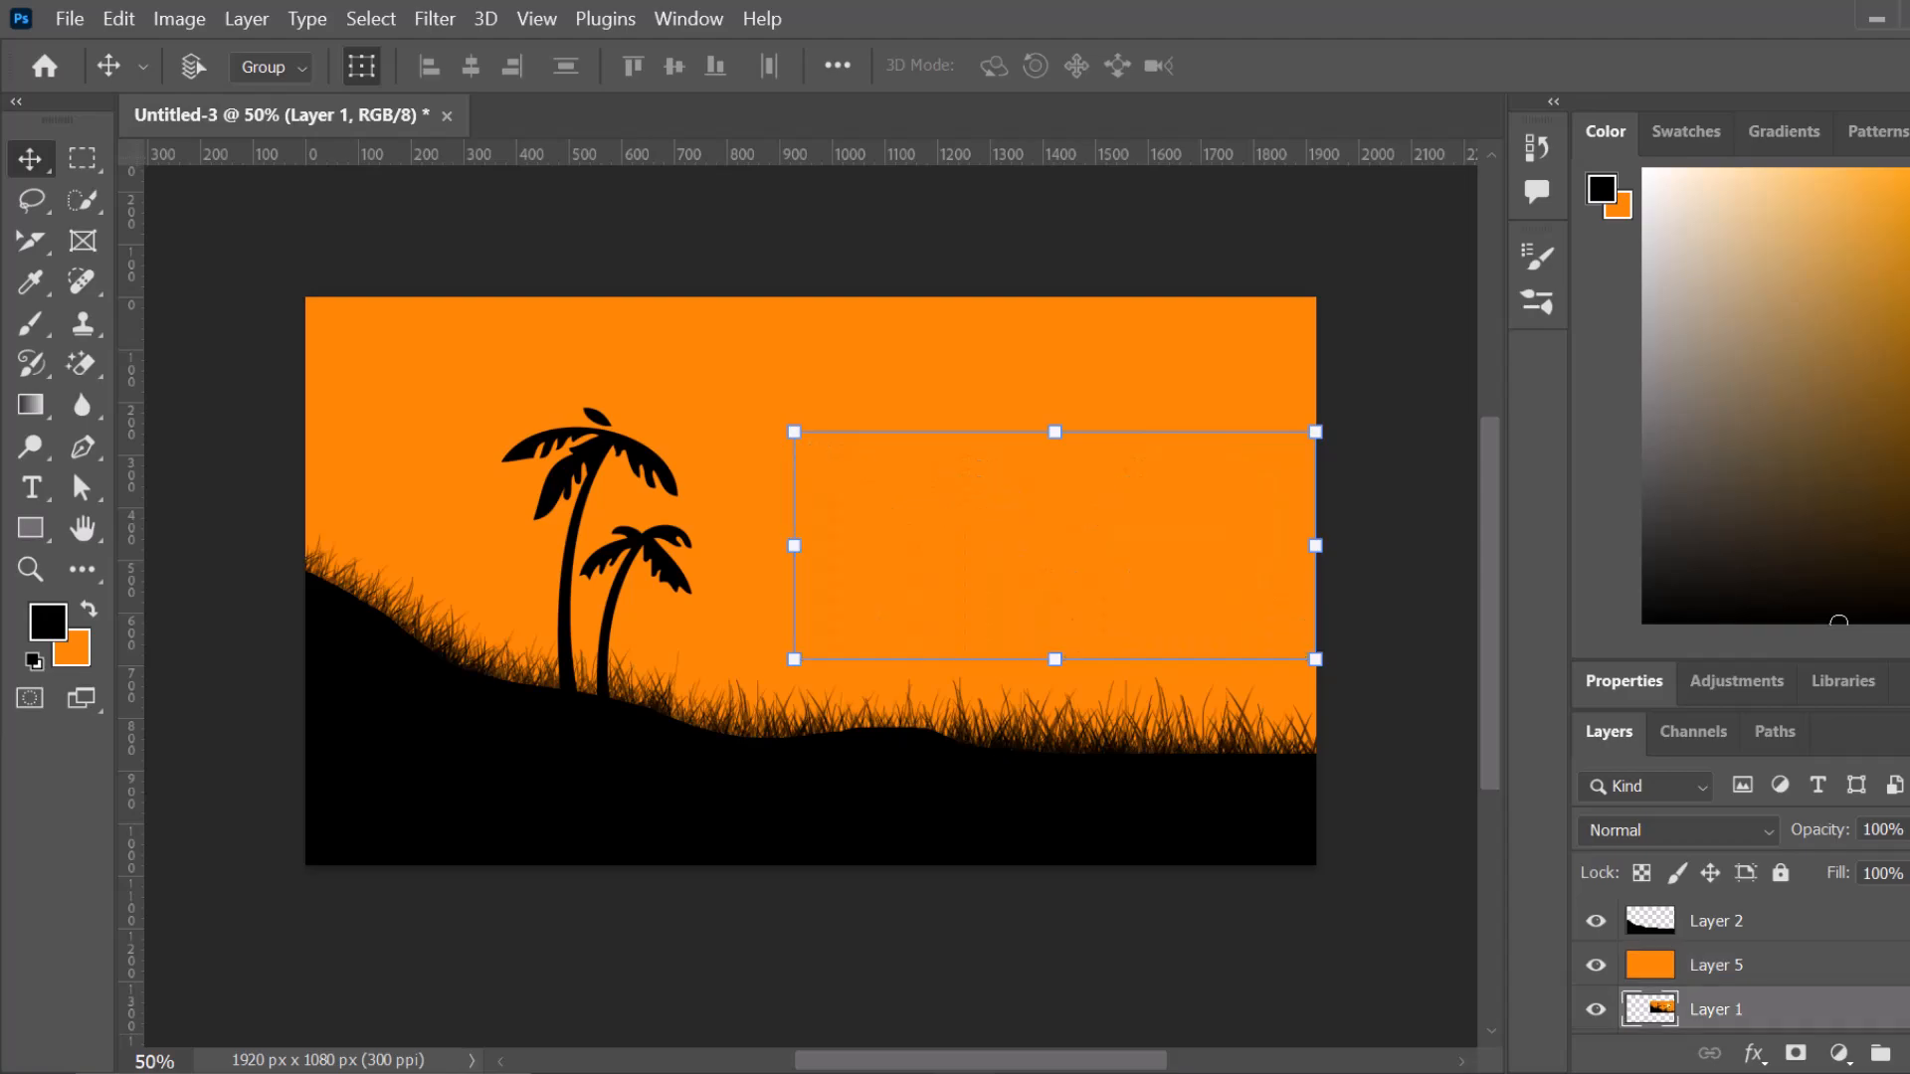
{"action": "key", "text": "ctrl+bracketright"}
{"action": "key", "text": "ctrl+bracketright"}
{"action": "key", "text": "ctrl+bracketright"}
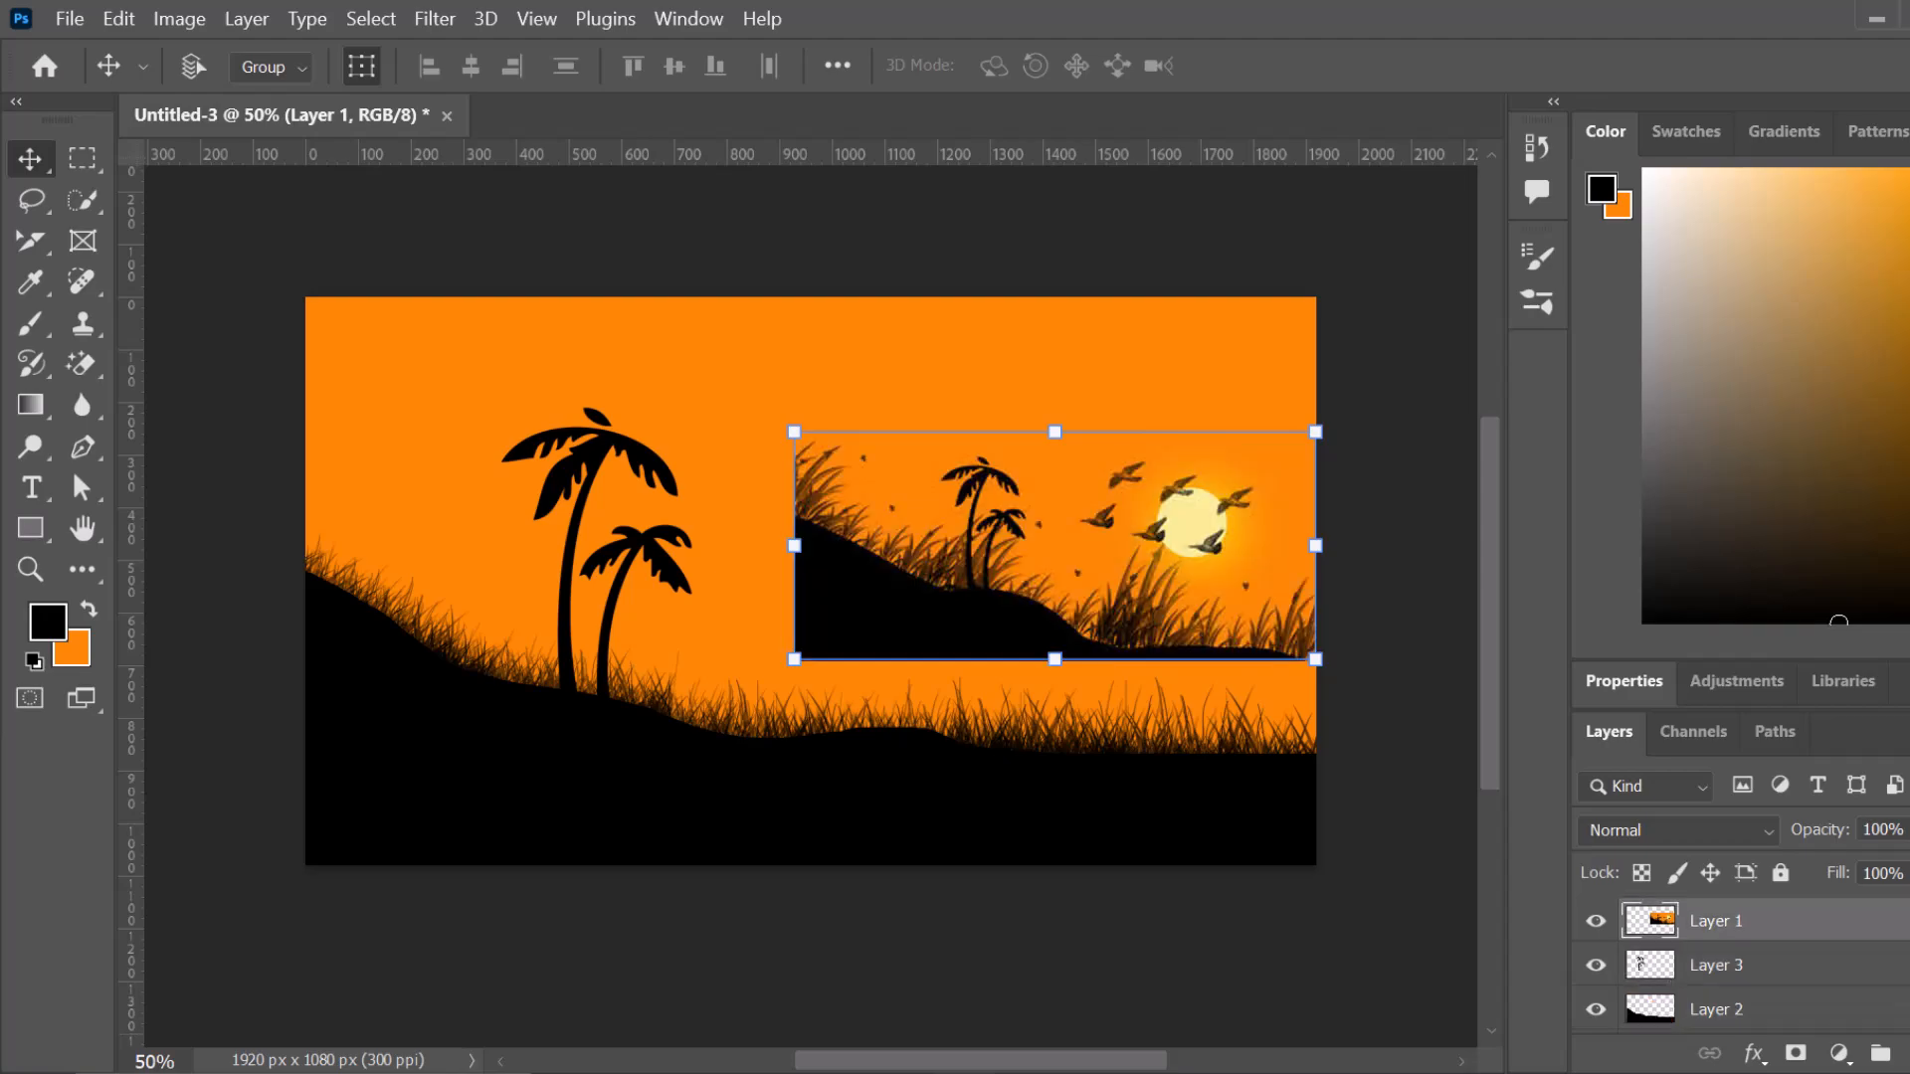
- Move the reference image's Layer 1 to the top of the stack, then send it down beneath the orange Layer 5
{"action": "key", "text": "ctrl+bracketright"}
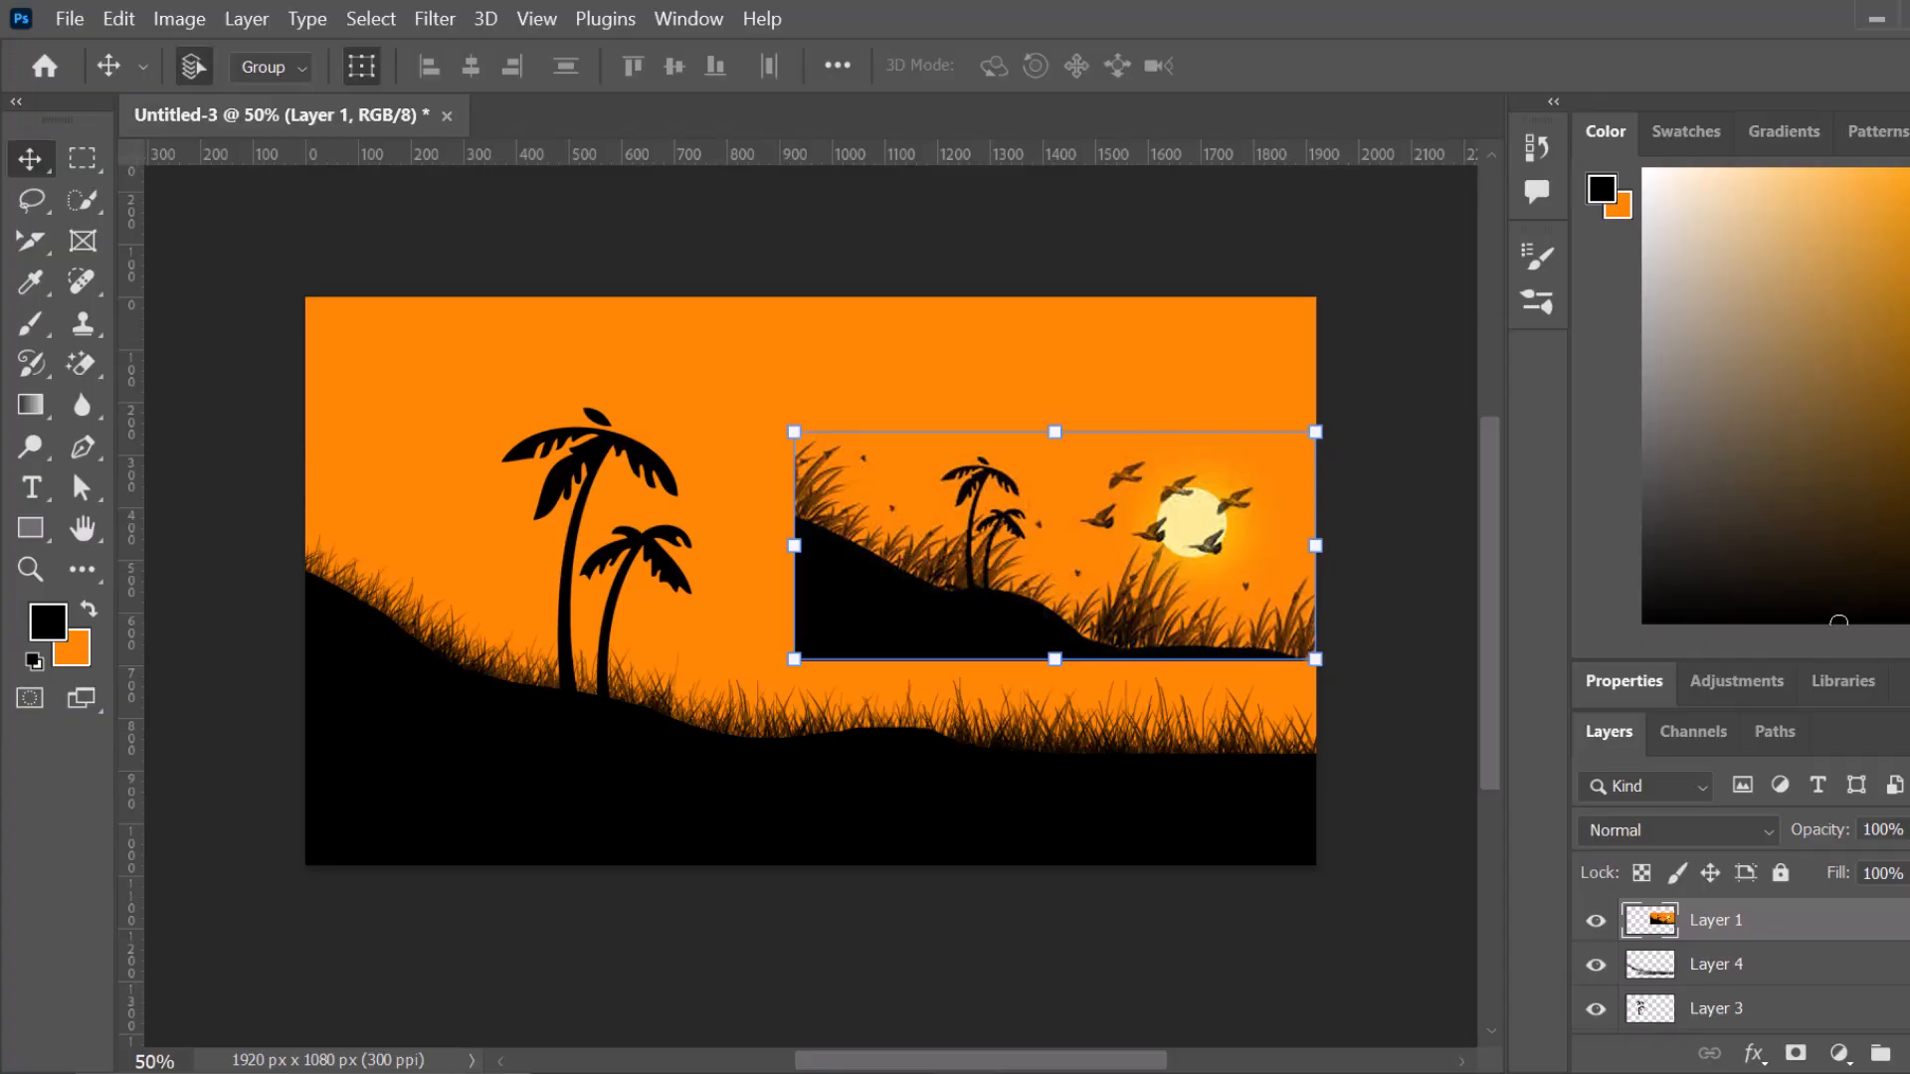
{"action": "key", "text": "ctrl+bracketleft"}
{"action": "key", "text": "ctrl+bracketleft"}
{"action": "key", "text": "ctrl+bracketleft"}
{"action": "key", "text": "ctrl+bracketleft"}
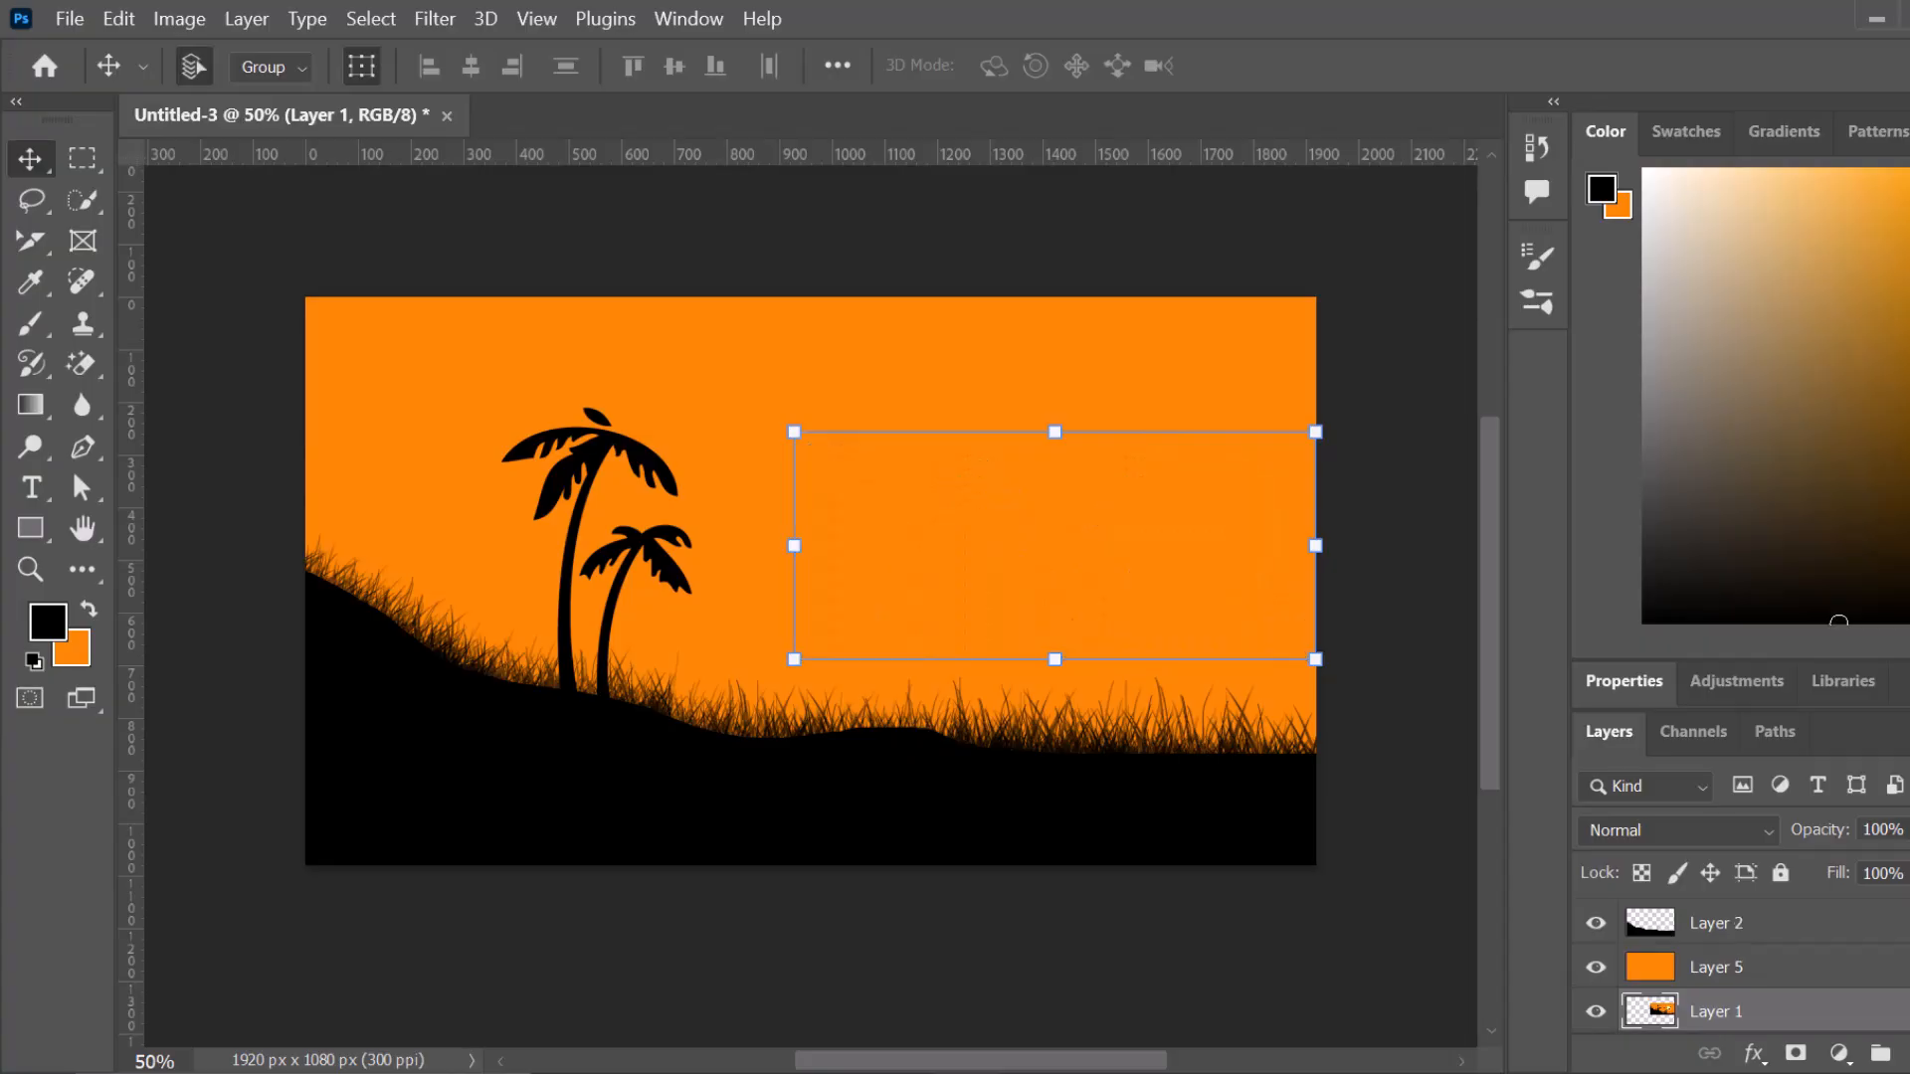
- Delete the orange Layer 5 and leave no layer selected
{"action": "left_click", "coordinate": [1393, 292]}
{"action": "left_click", "coordinate": [1812, 969]}
{"action": "left_click_drag", "start_coordinate": [1859, 969], "coordinate": [1908, 1053]}
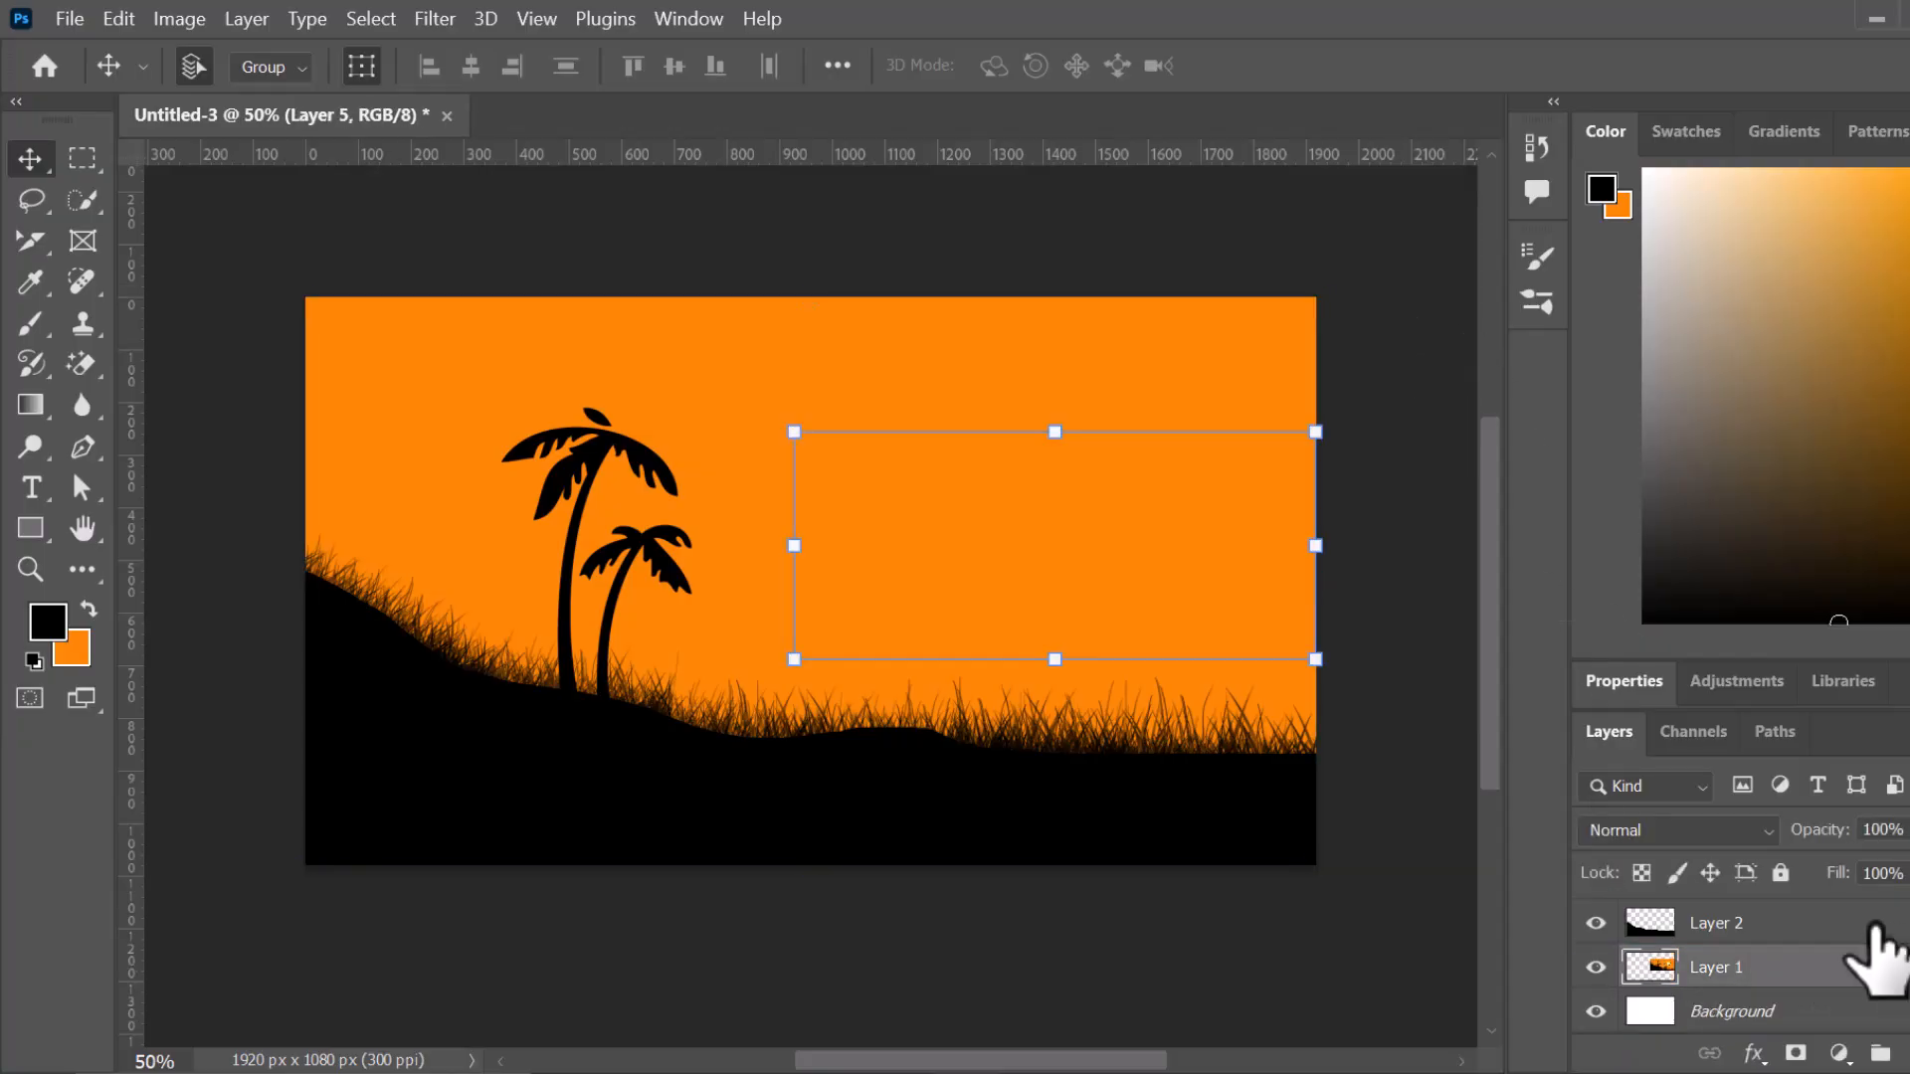
{"action": "left_click", "coordinate": [1280, 874]}
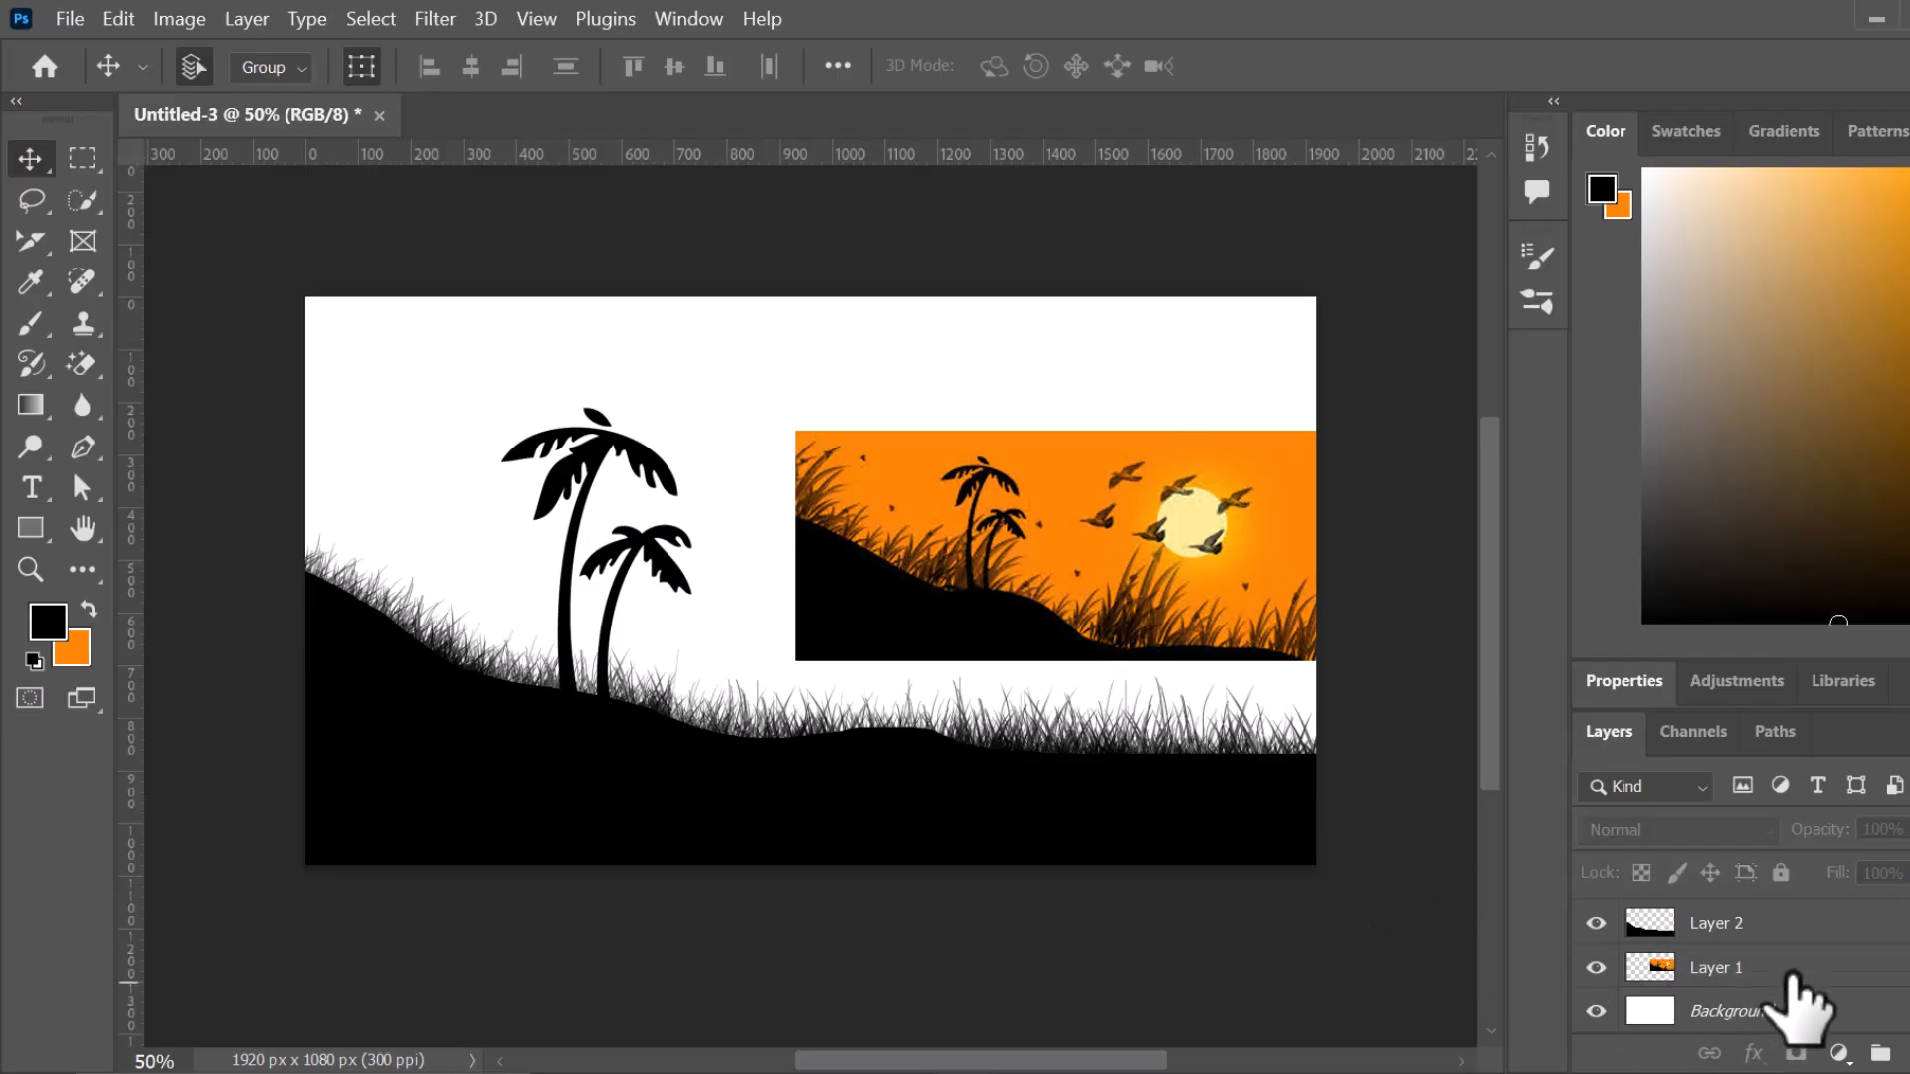
- Add a new empty layer directly above the grass on Layer 4
{"action": "scroll", "coordinate": [1752, 985], "scroll_direction": "up", "scroll_amount": 2}
{"action": "left_click", "coordinate": [1769, 928]}
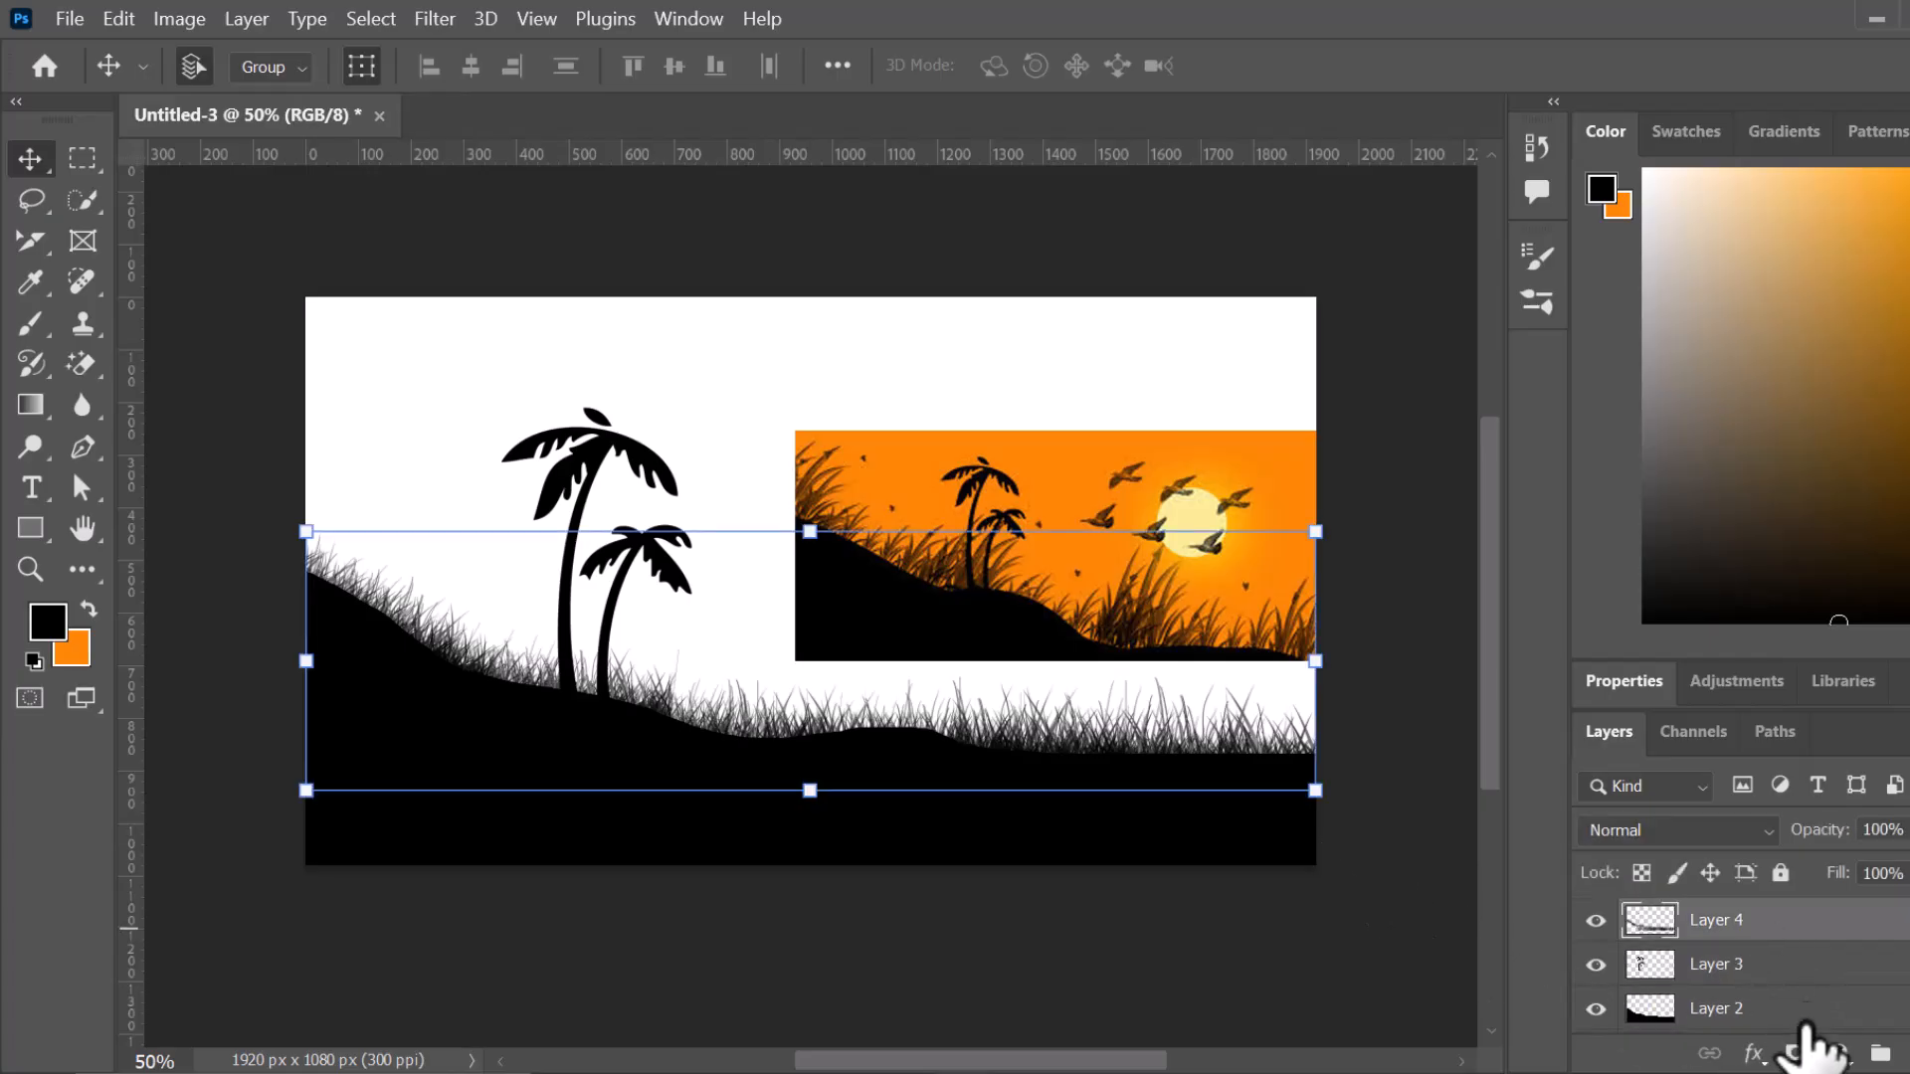
{"action": "scroll", "coordinate": [1791, 1030], "scroll_direction": "down", "scroll_amount": 2}
{"action": "left_click", "coordinate": [1705, 1013]}
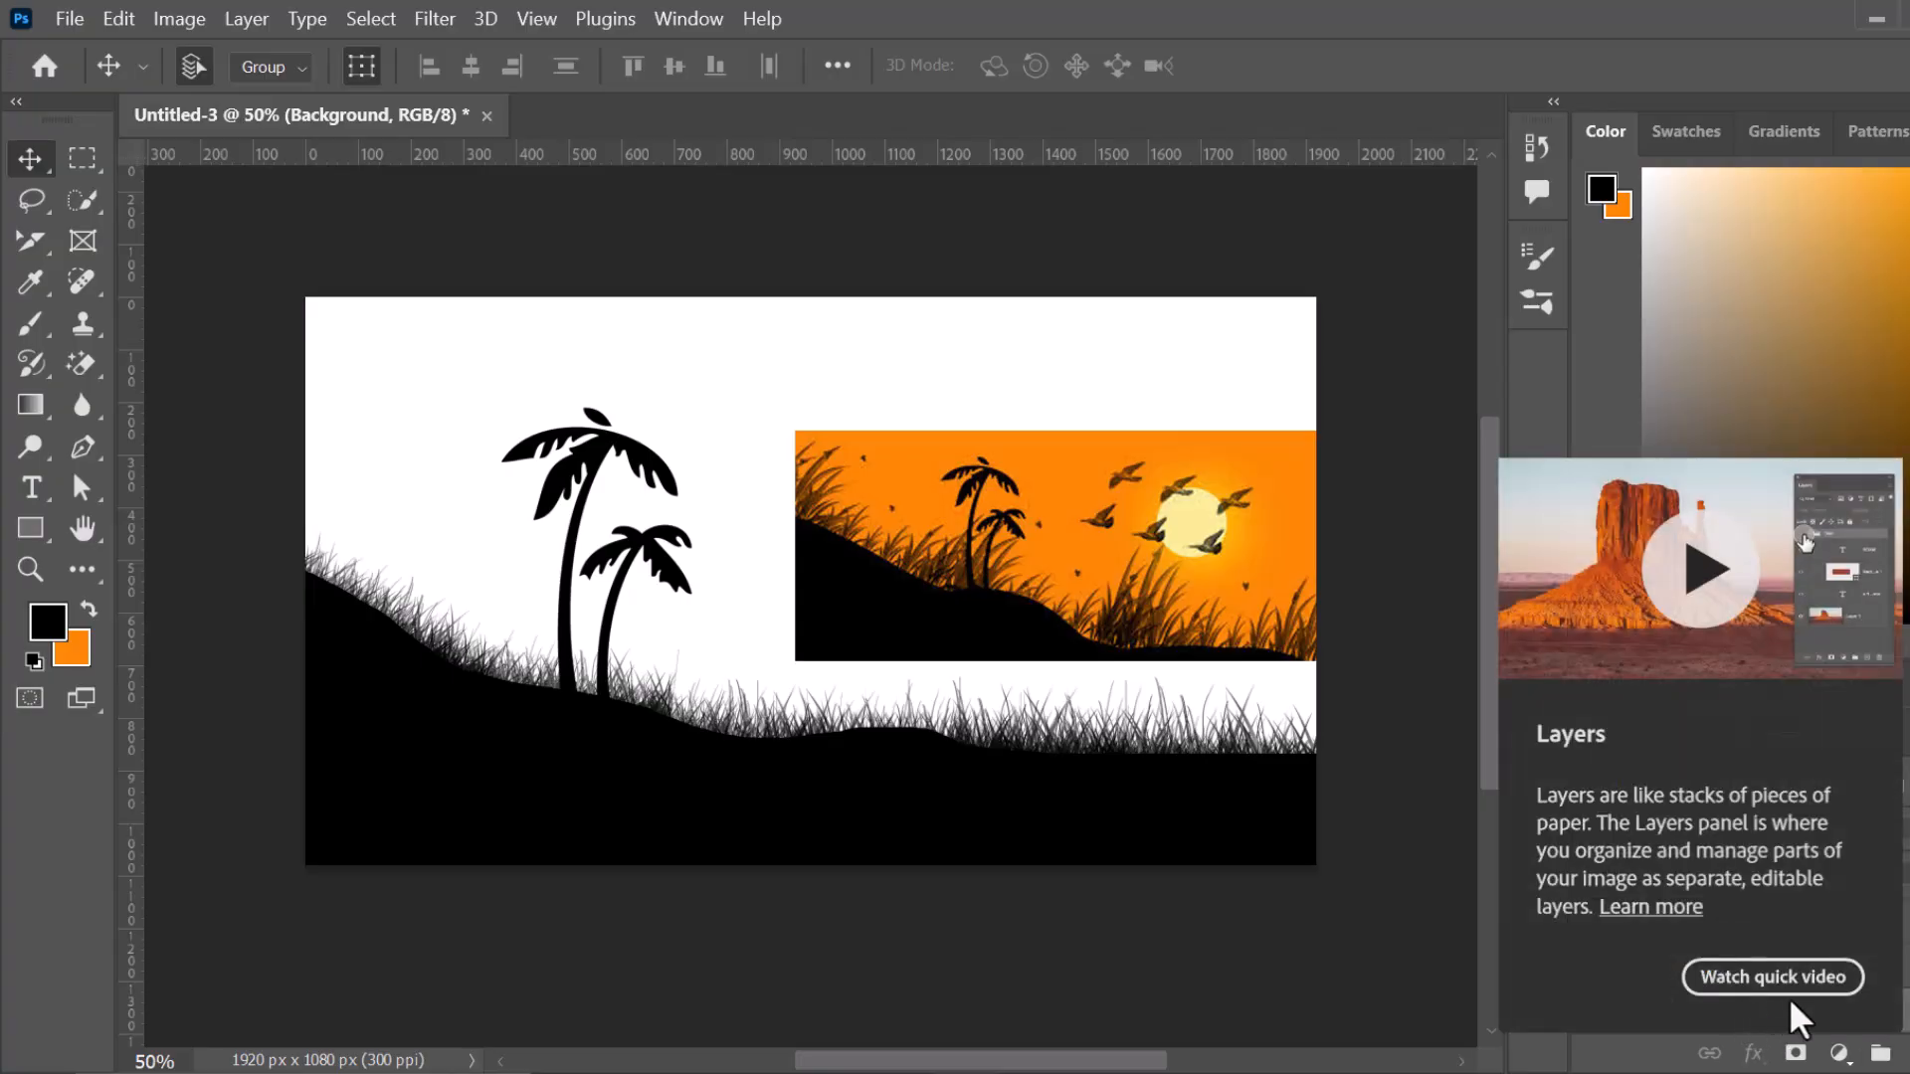
{"action": "scroll", "coordinate": [1731, 1014], "scroll_direction": "up", "scroll_amount": 2}
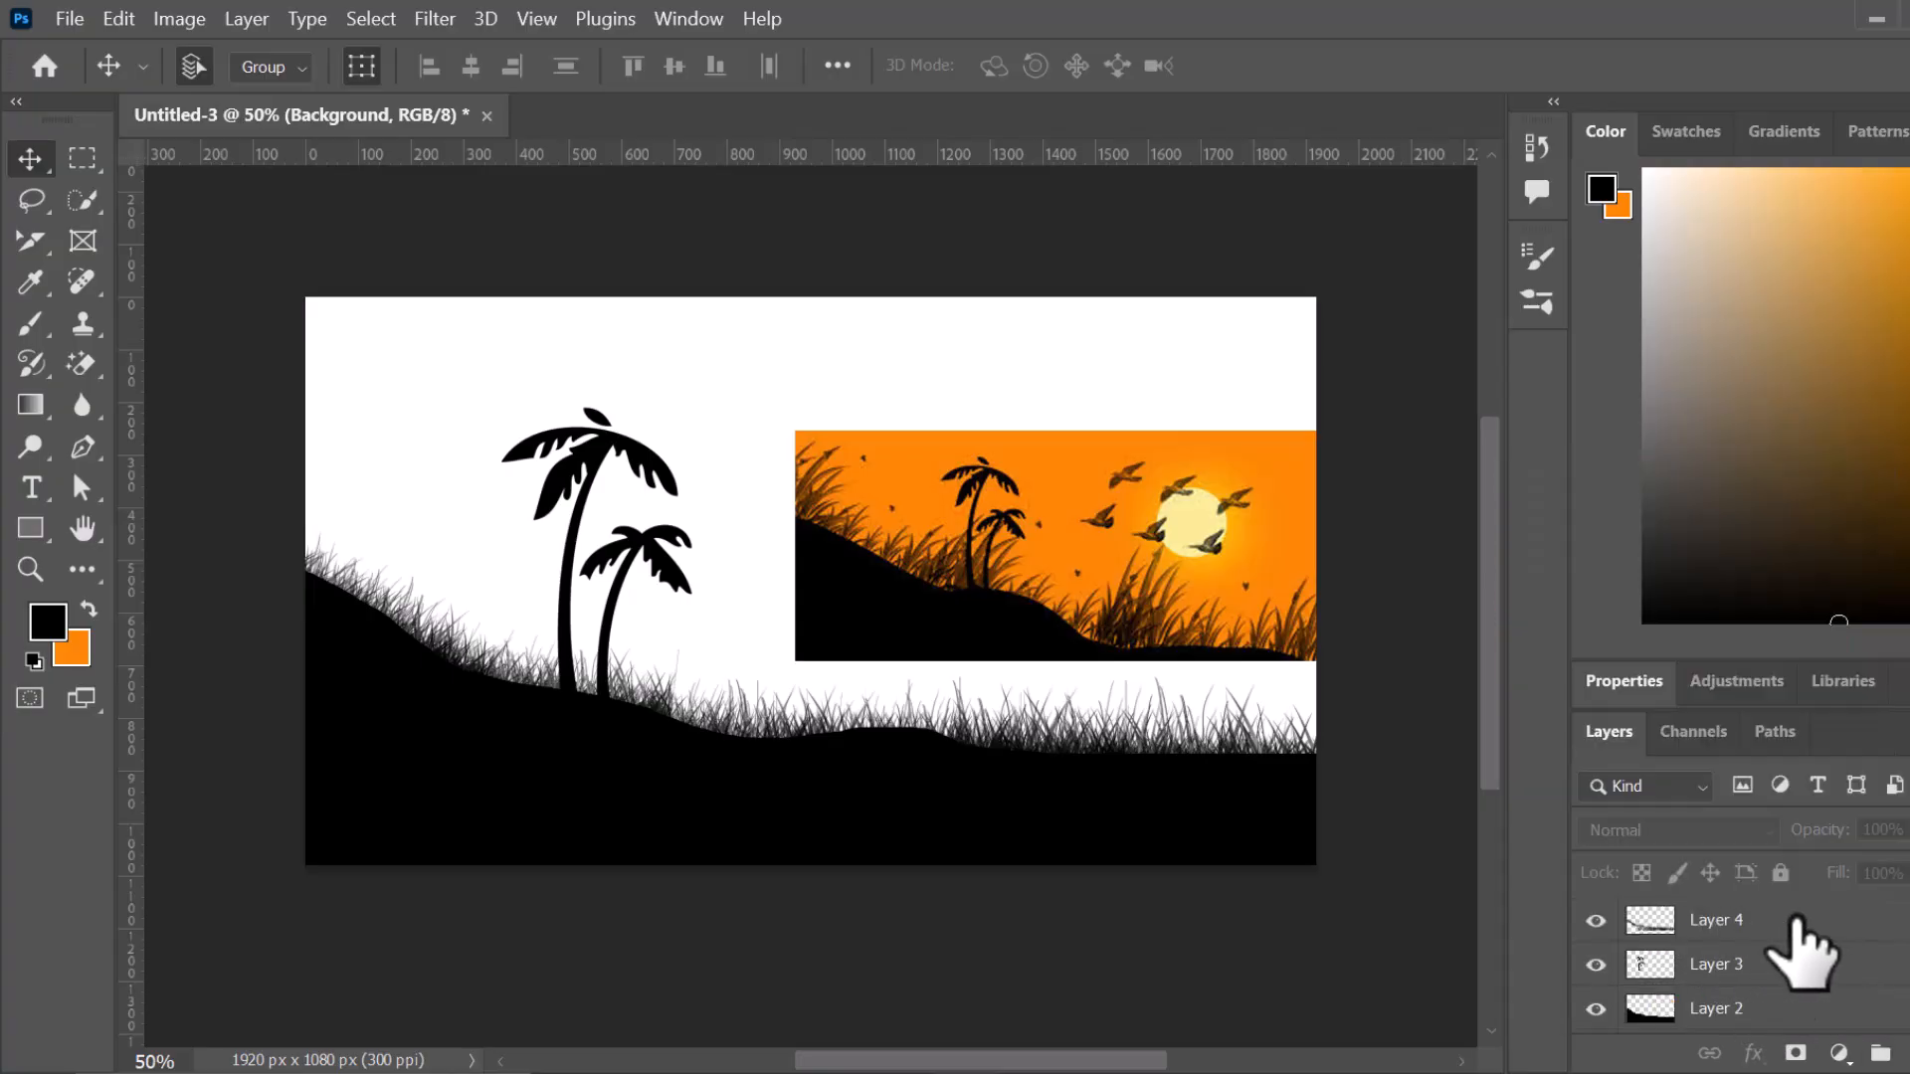
{"action": "left_click", "coordinate": [1819, 920]}
{"action": "key", "text": "ctrl+shift+alt+n"}
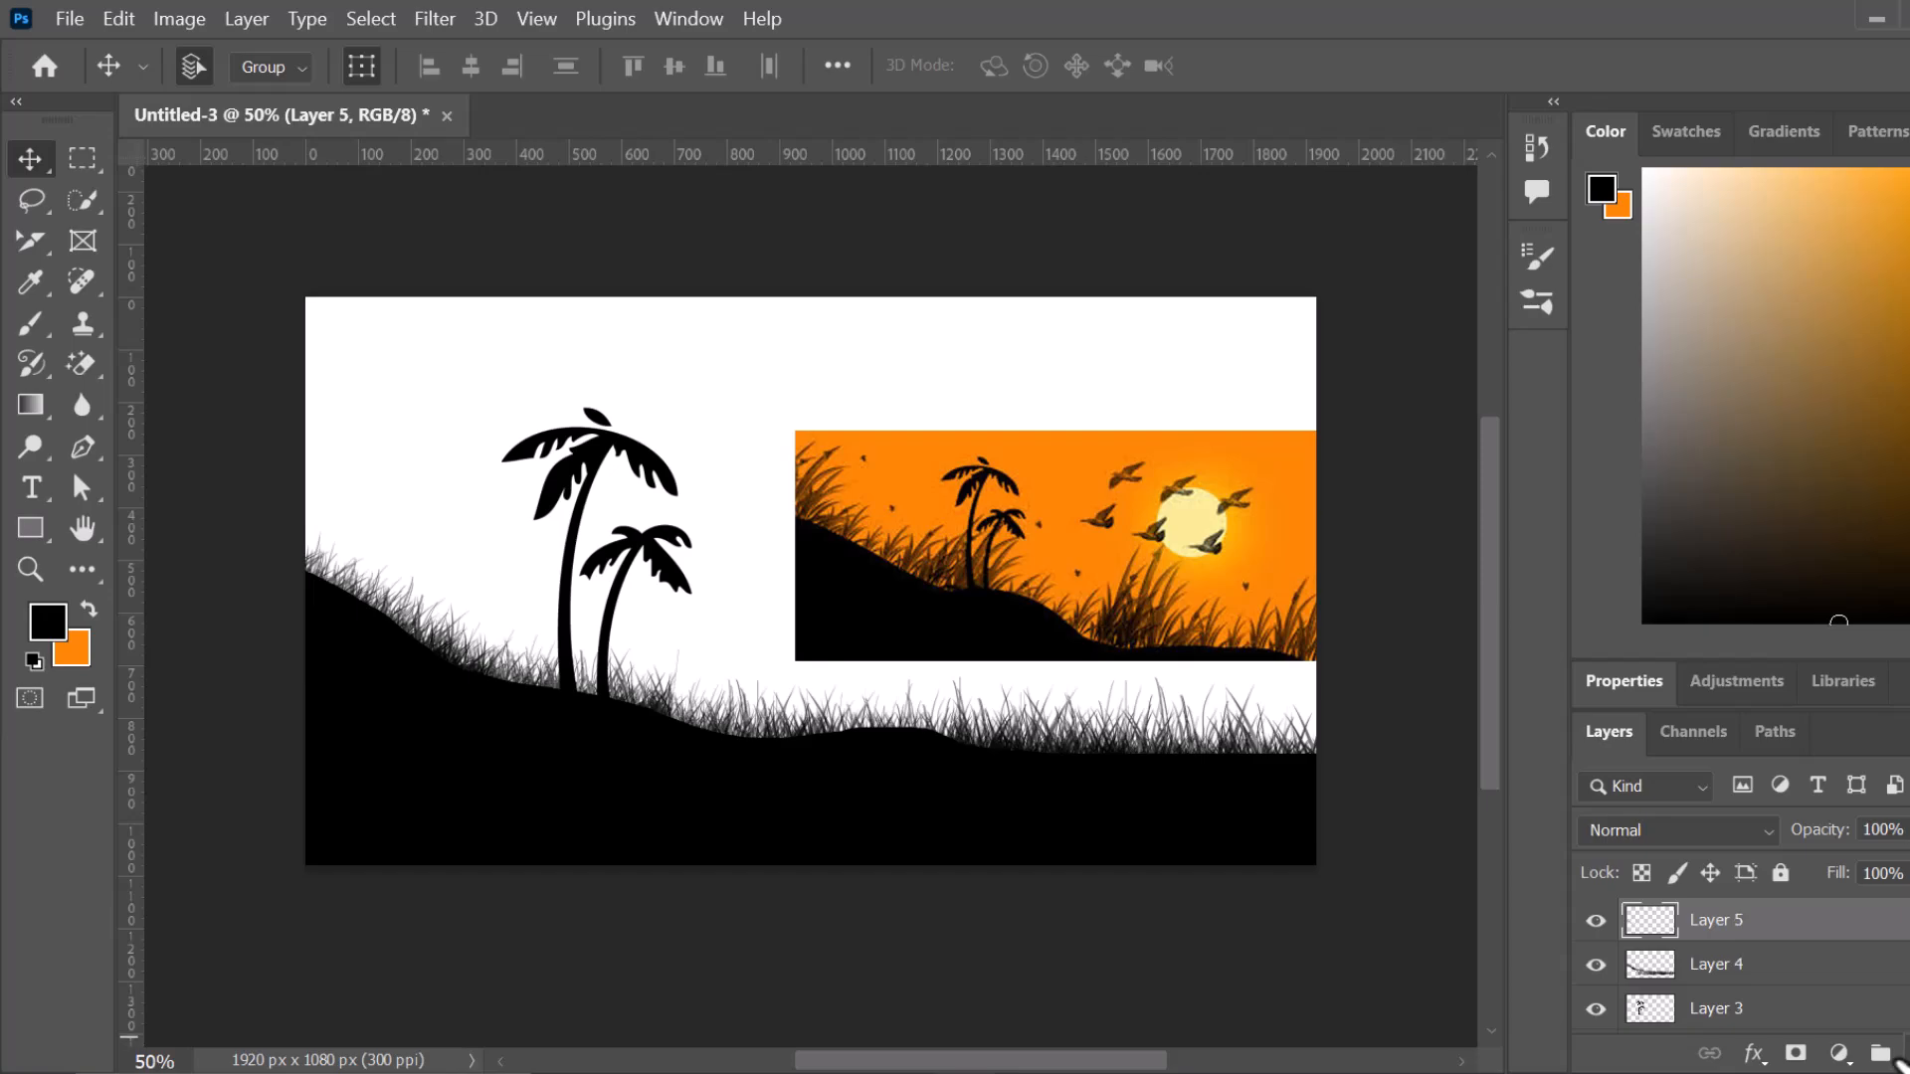
- Set the background colour to fe8502, sampled from the reference image's orange sky, and fill the new layer with it
{"action": "left_click", "coordinate": [74, 651]}
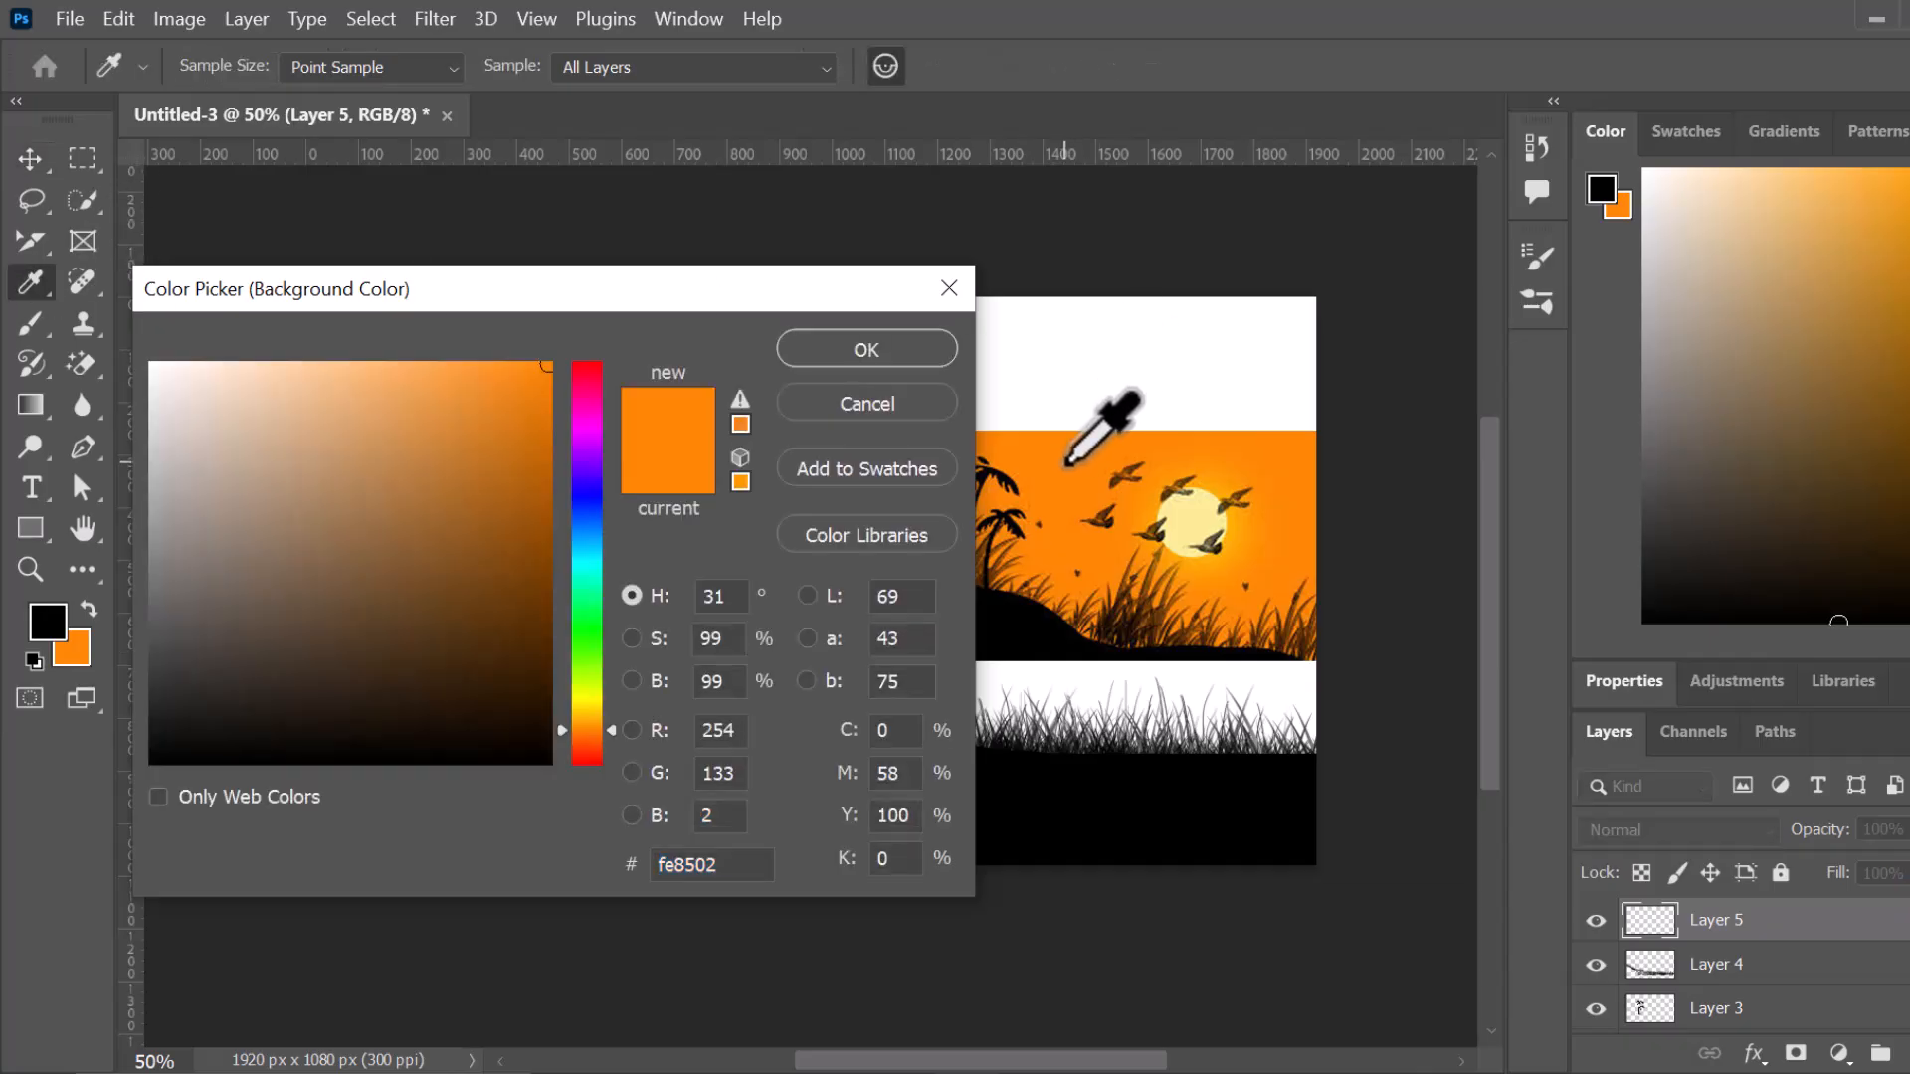
{"action": "left_click", "coordinate": [1015, 645]}
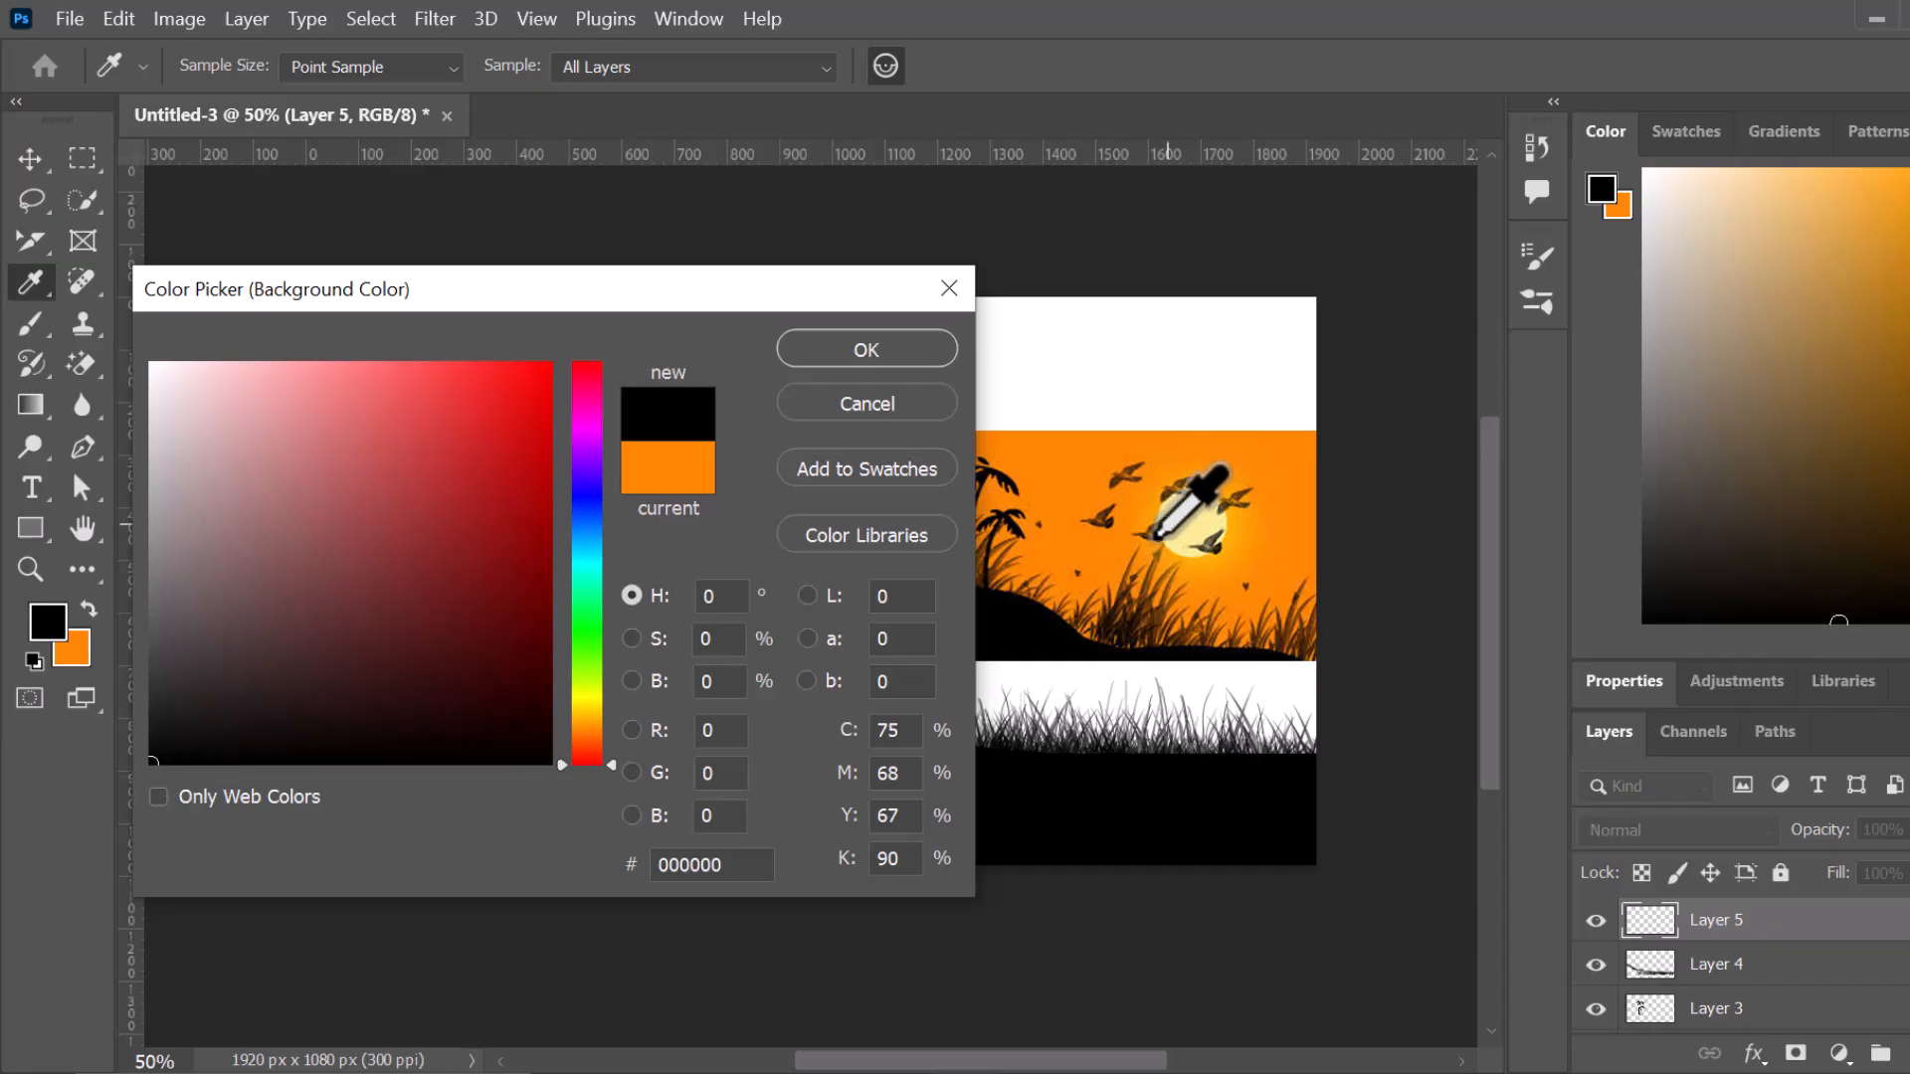
{"action": "left_click", "coordinate": [1194, 521]}
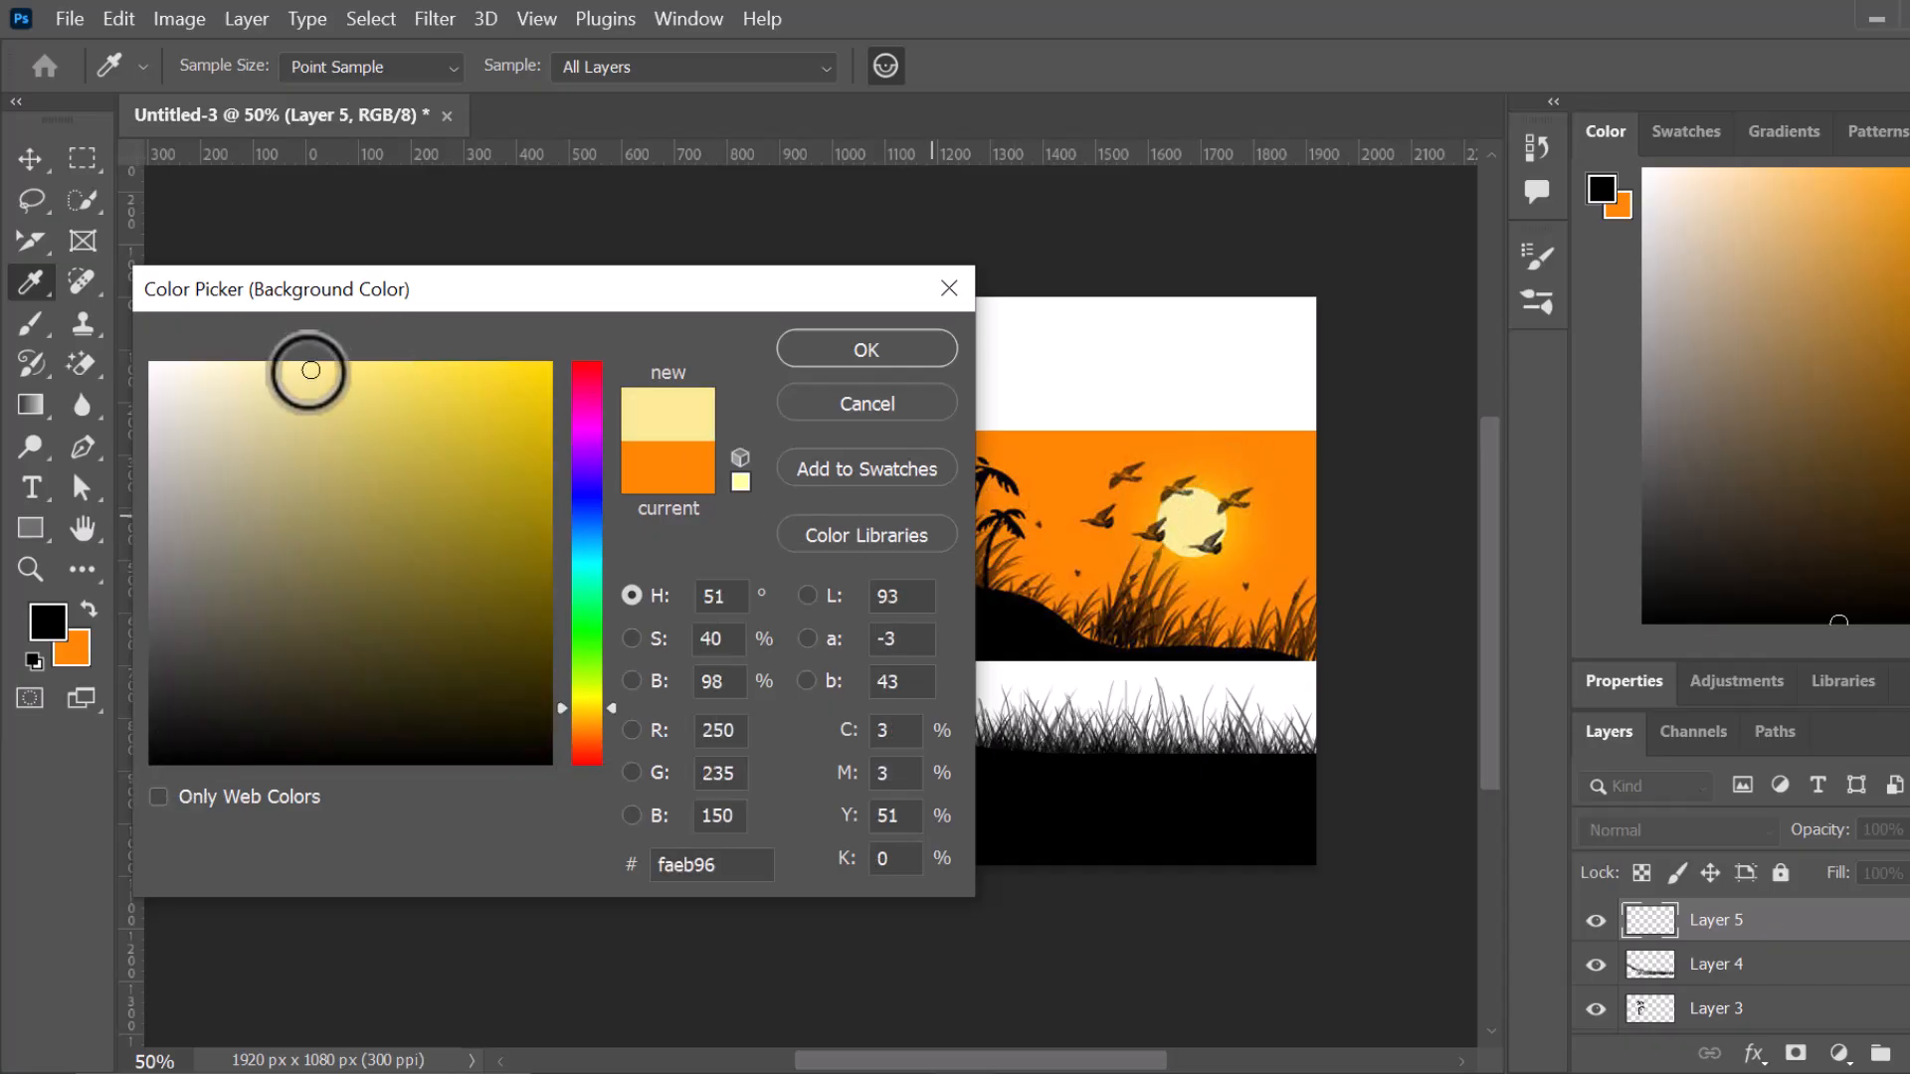
{"action": "left_click", "coordinate": [1282, 461]}
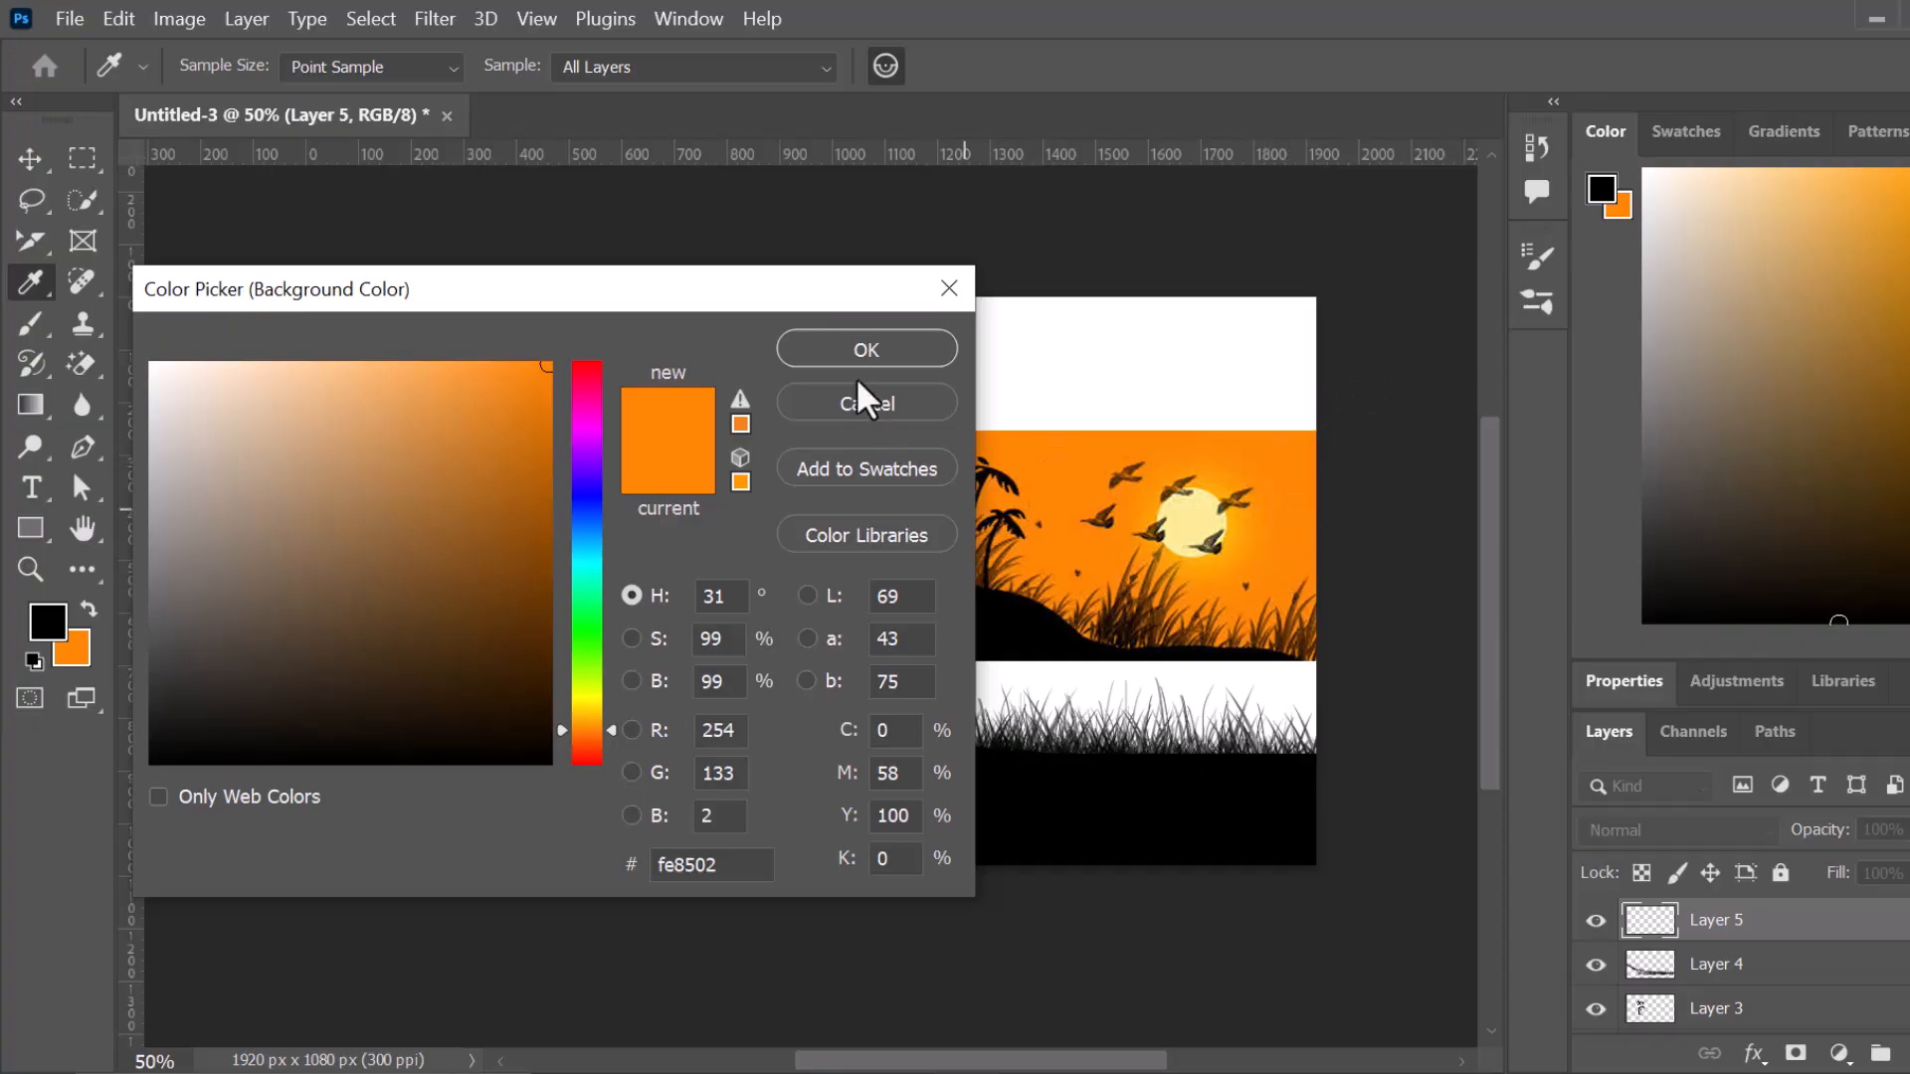
{"action": "left_click", "coordinate": [894, 356]}
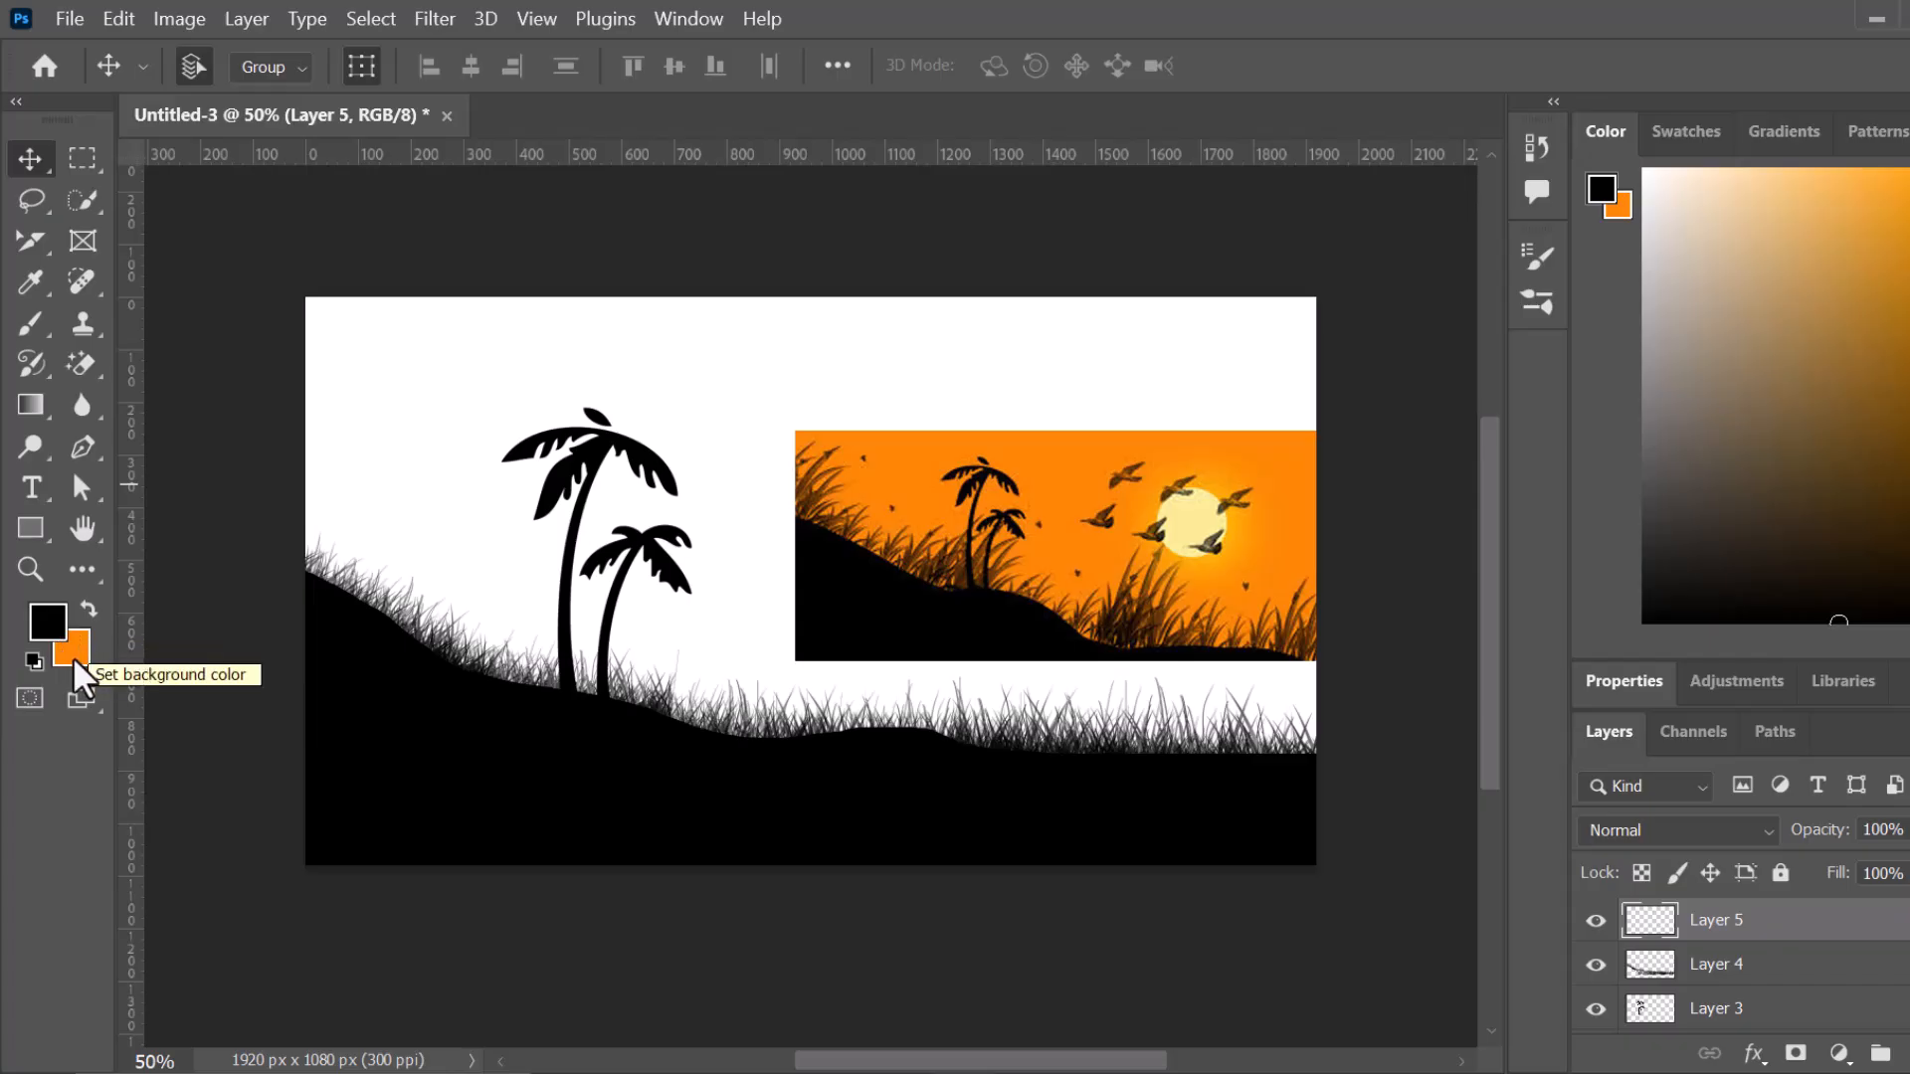
{"action": "key", "text": "ctrl+BackSpace"}
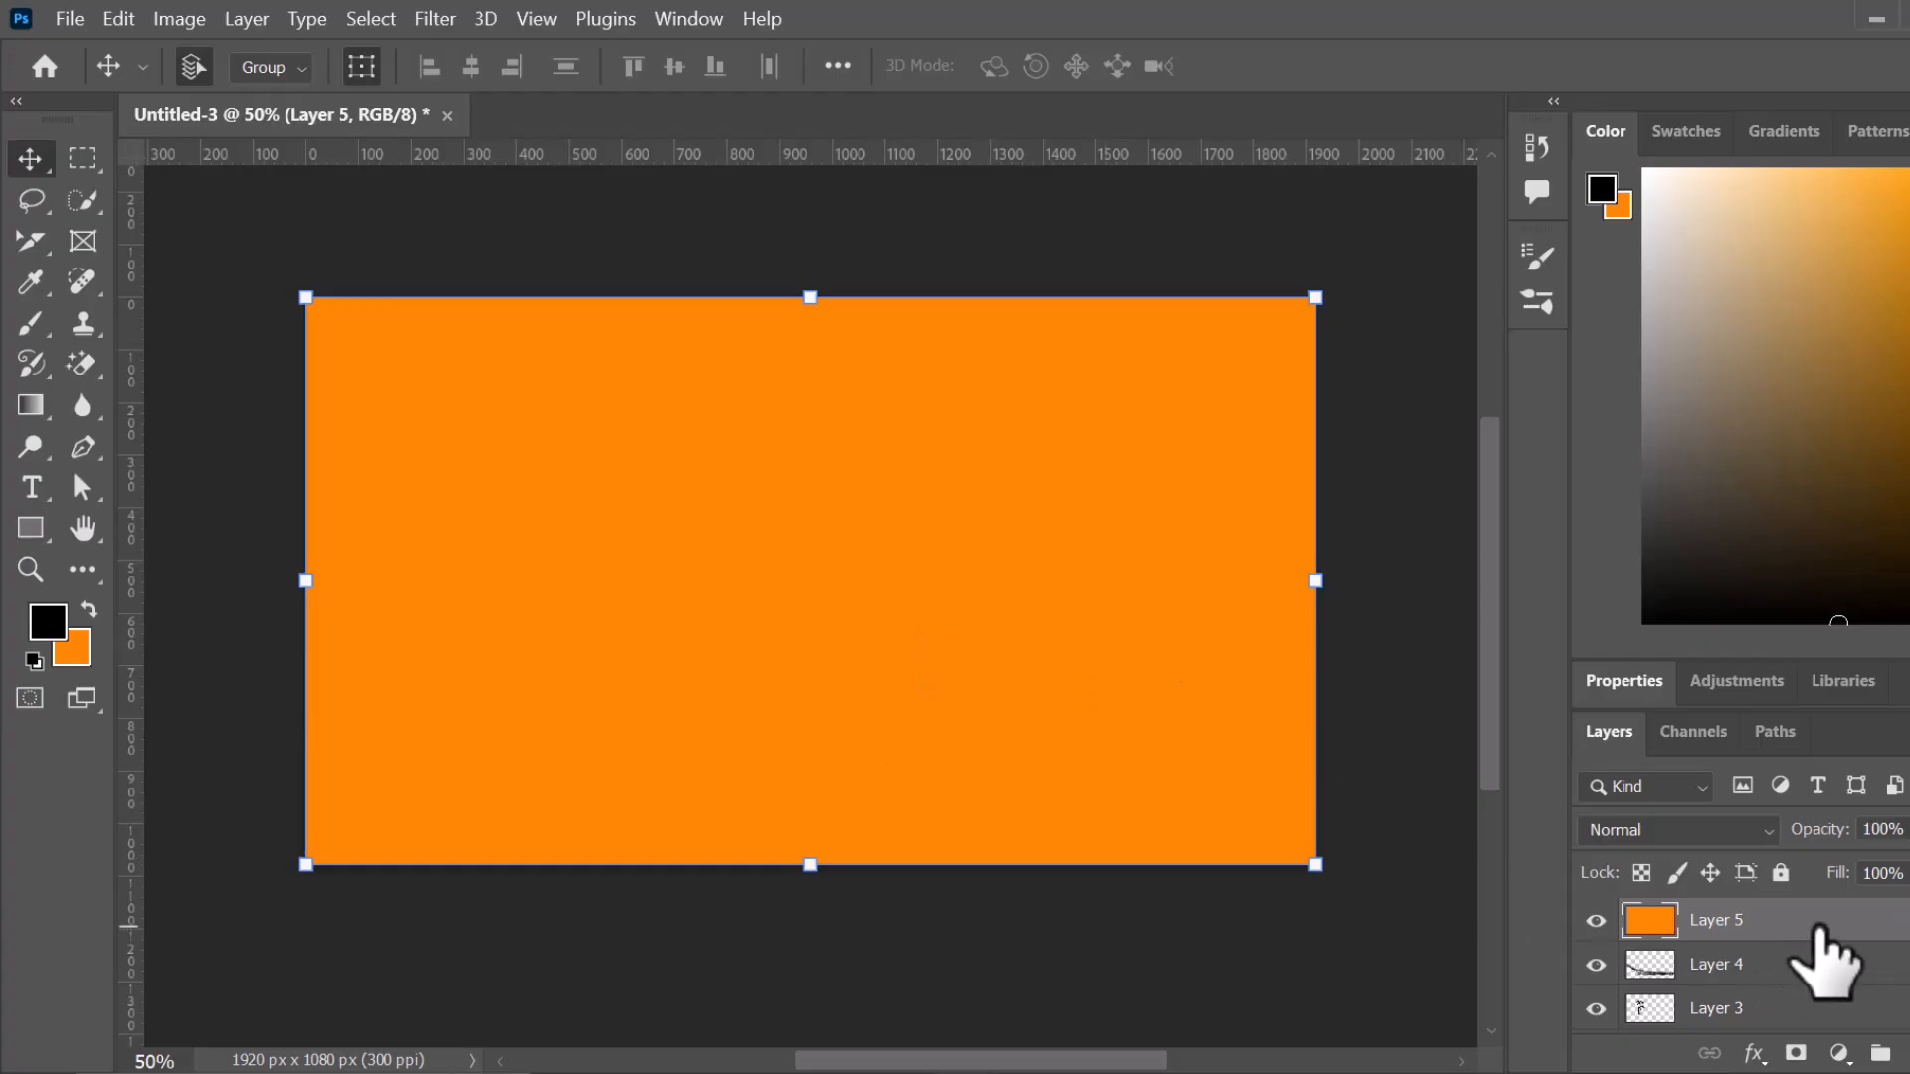
- Move the newly filled orange layer down the stack to sit between the reference image's Layer 1 and the Background layer
{"action": "left_click_drag", "start_coordinate": [1818, 926], "coordinate": [1769, 905]}
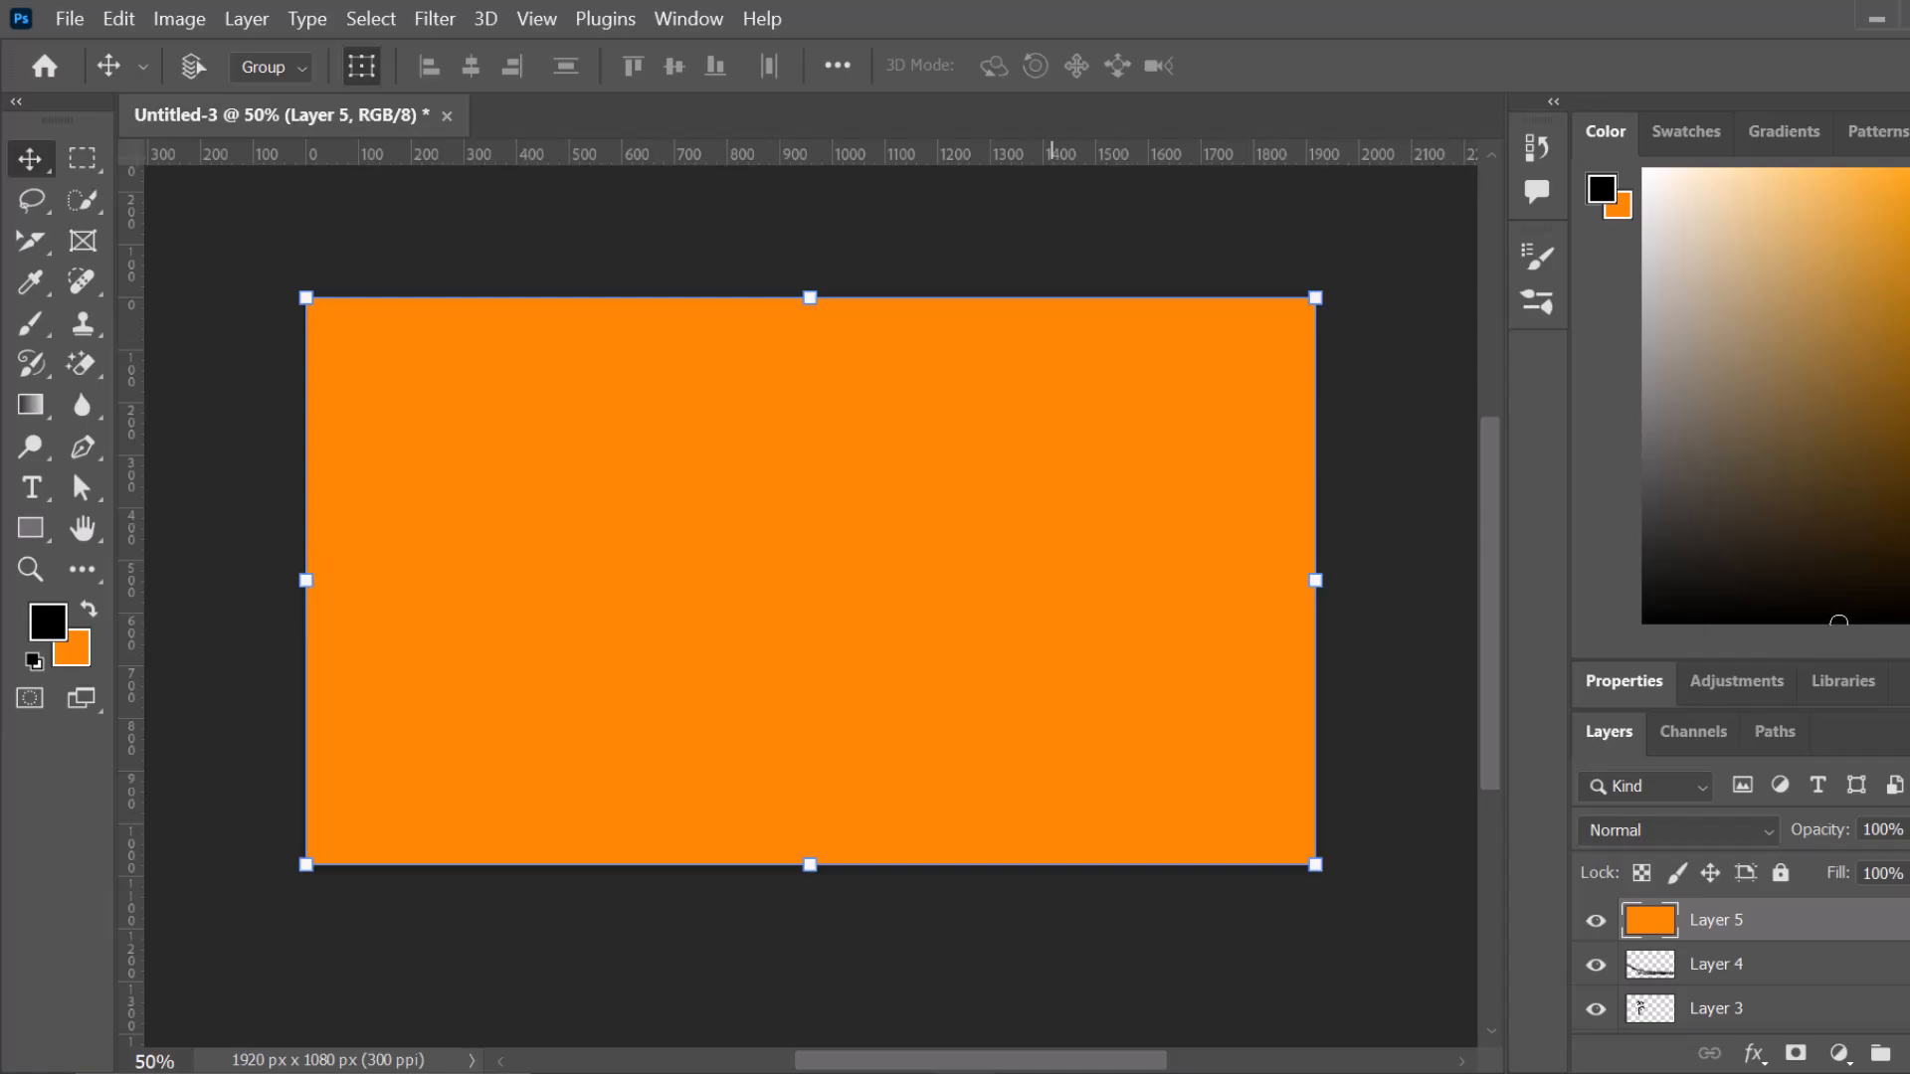
{"action": "key", "text": "ctrl+bracketleft"}
{"action": "key", "text": "ctrl+bracketleft"}
{"action": "key", "text": "ctrl+shift+bracketleft"}
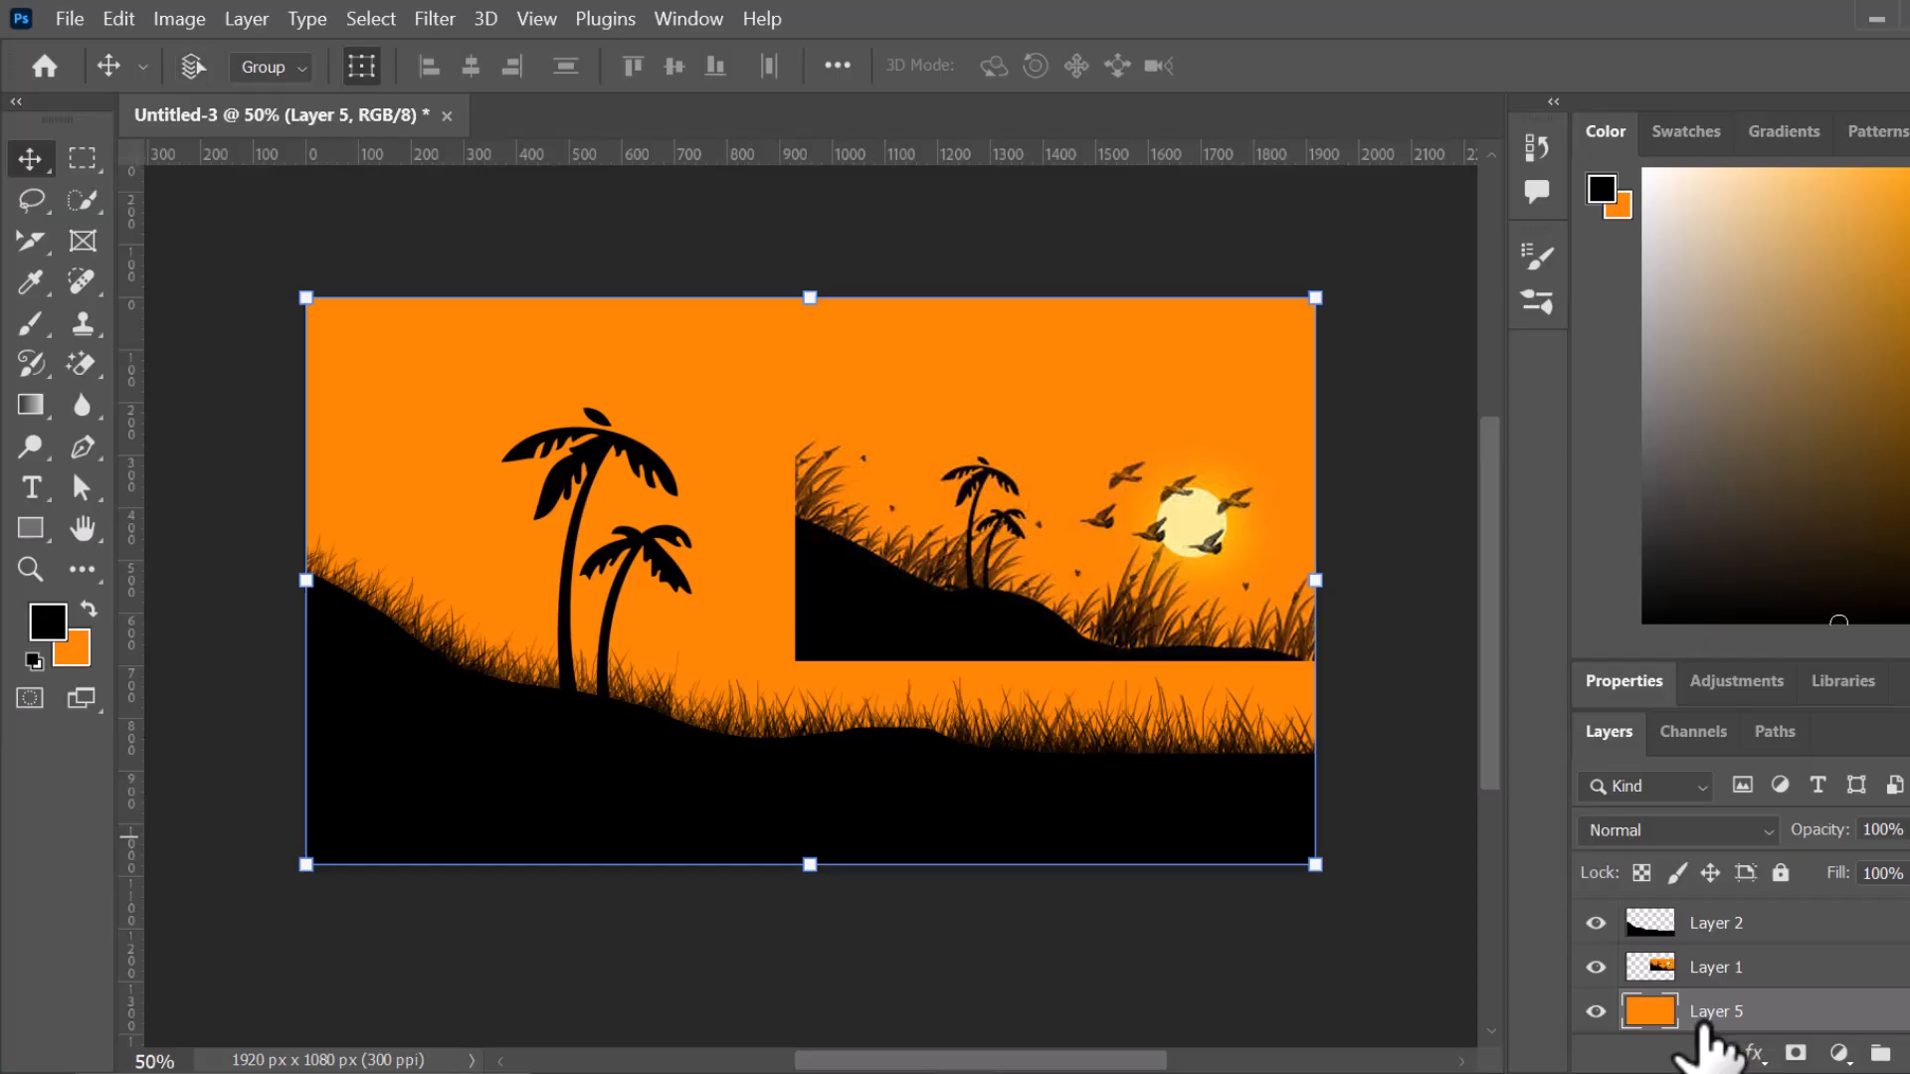
{"action": "key", "text": "ctrl+bracketright"}
{"action": "key", "text": "ctrl+bracketright"}
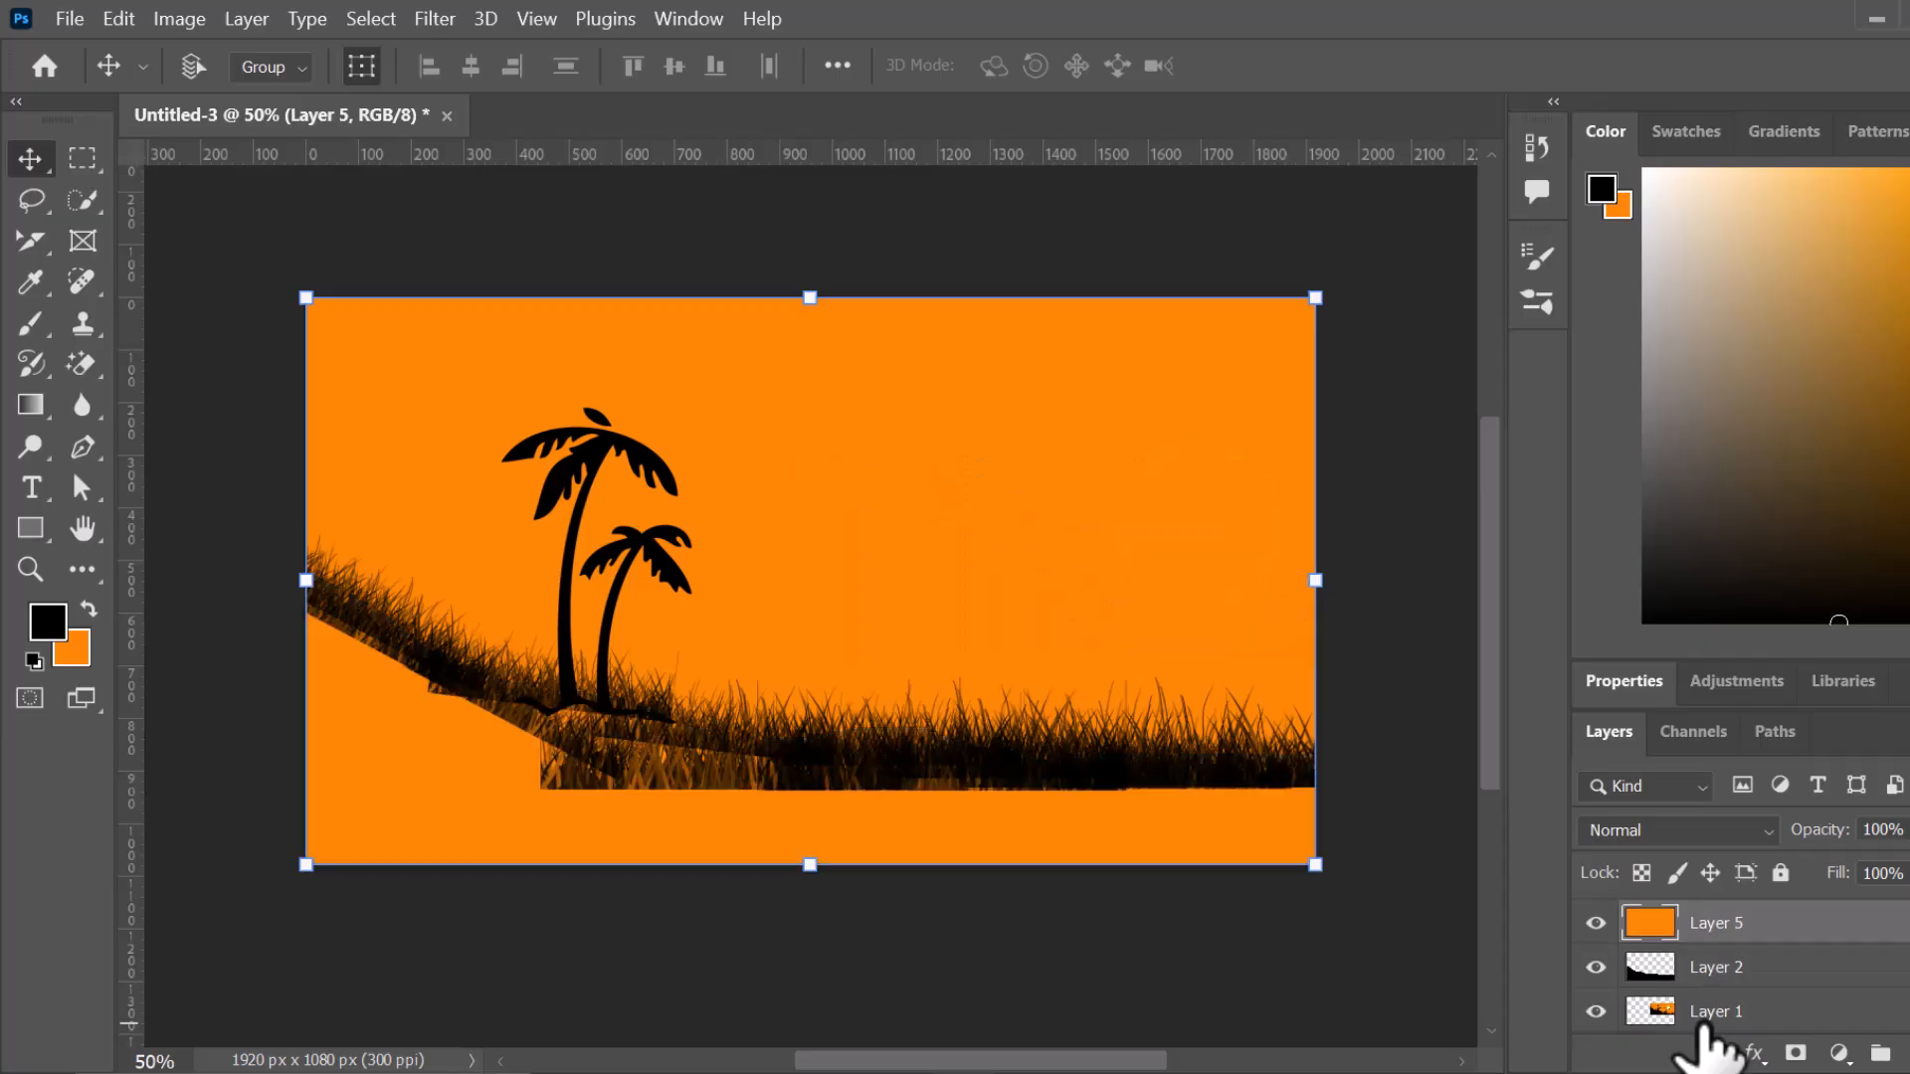
{"action": "key", "text": "ctrl+bracketleft"}
{"action": "key", "text": "ctrl+bracketleft"}
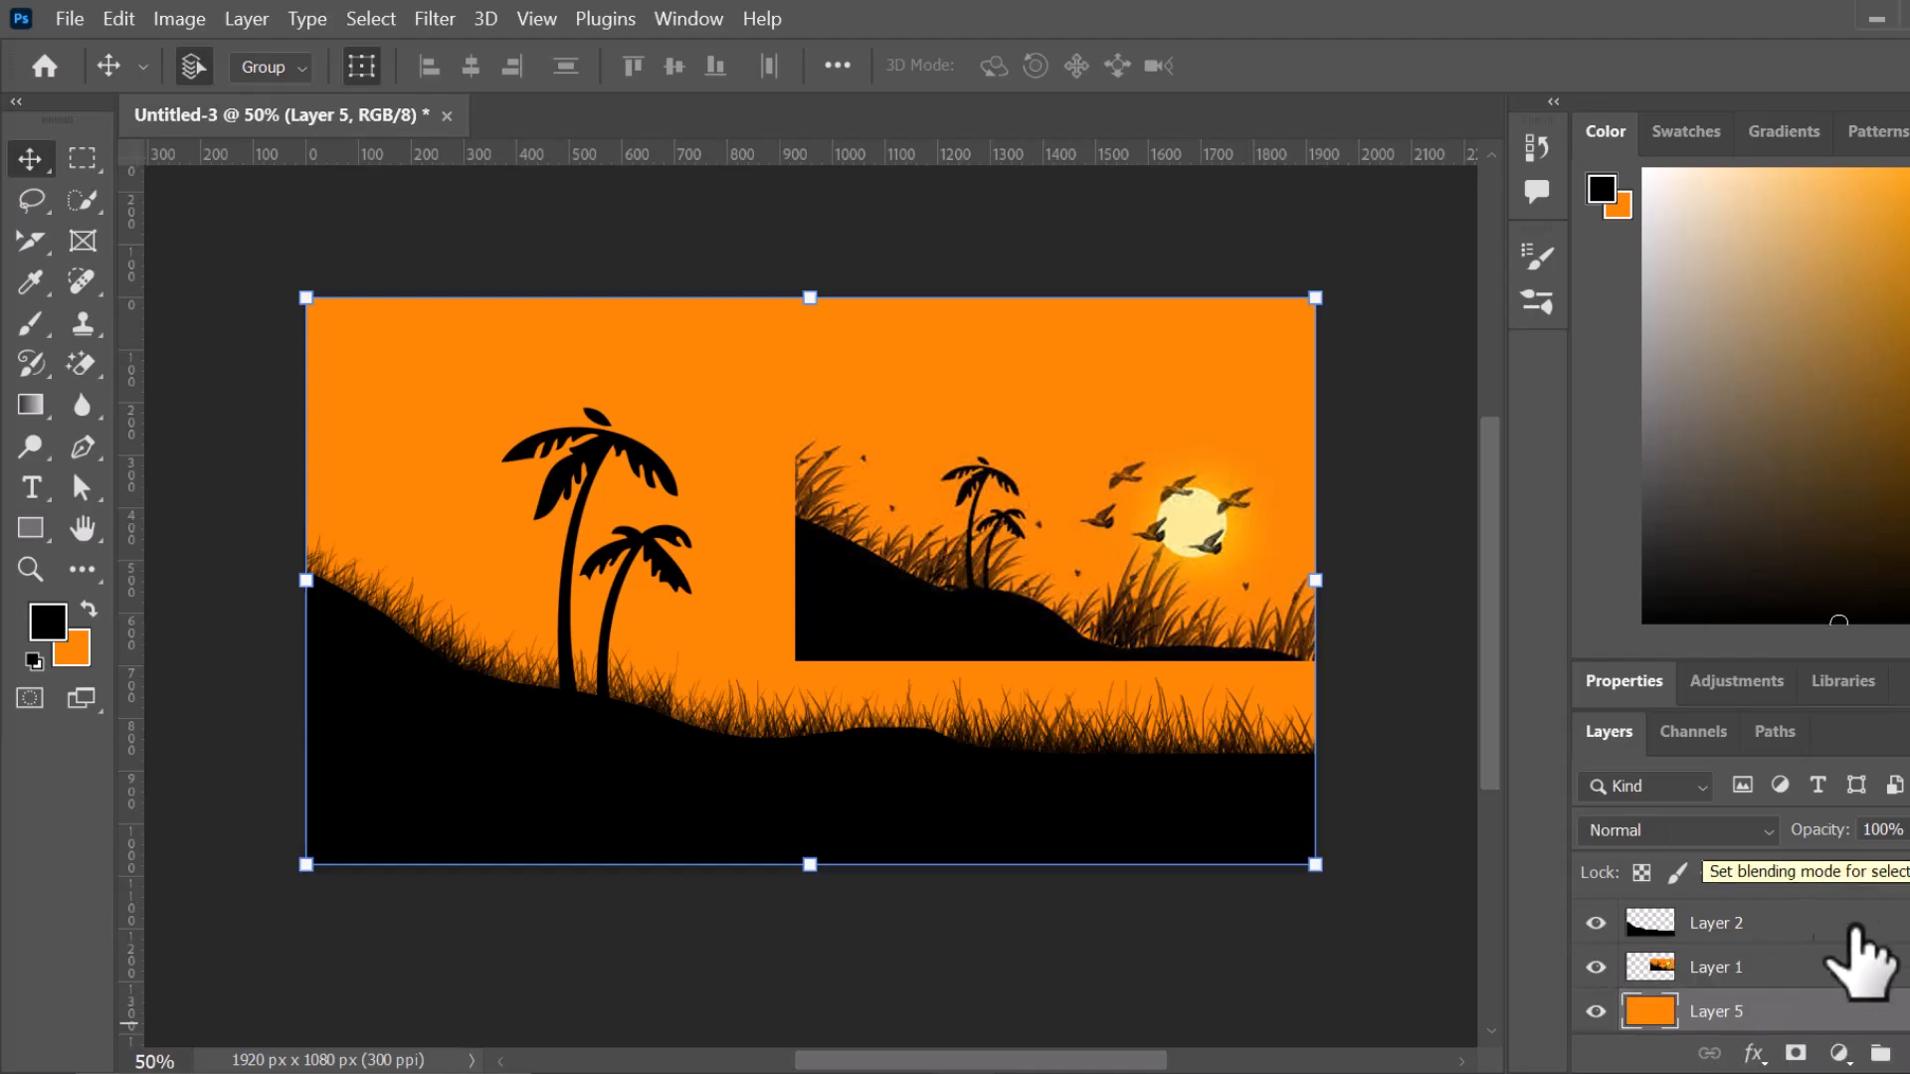
{"action": "mouse_move", "coordinate": [1786, 1035]}
{"action": "left_mouse_down"}
{"action": "mouse_move", "coordinate": [1791, 907]}
{"action": "mouse_move", "coordinate": [1769, 973]}
{"action": "mouse_move", "coordinate": [1776, 1065]}
{"action": "mouse_move", "coordinate": [1748, 964]}
{"action": "mouse_move", "coordinate": [1763, 1020]}
{"action": "left_mouse_up"}
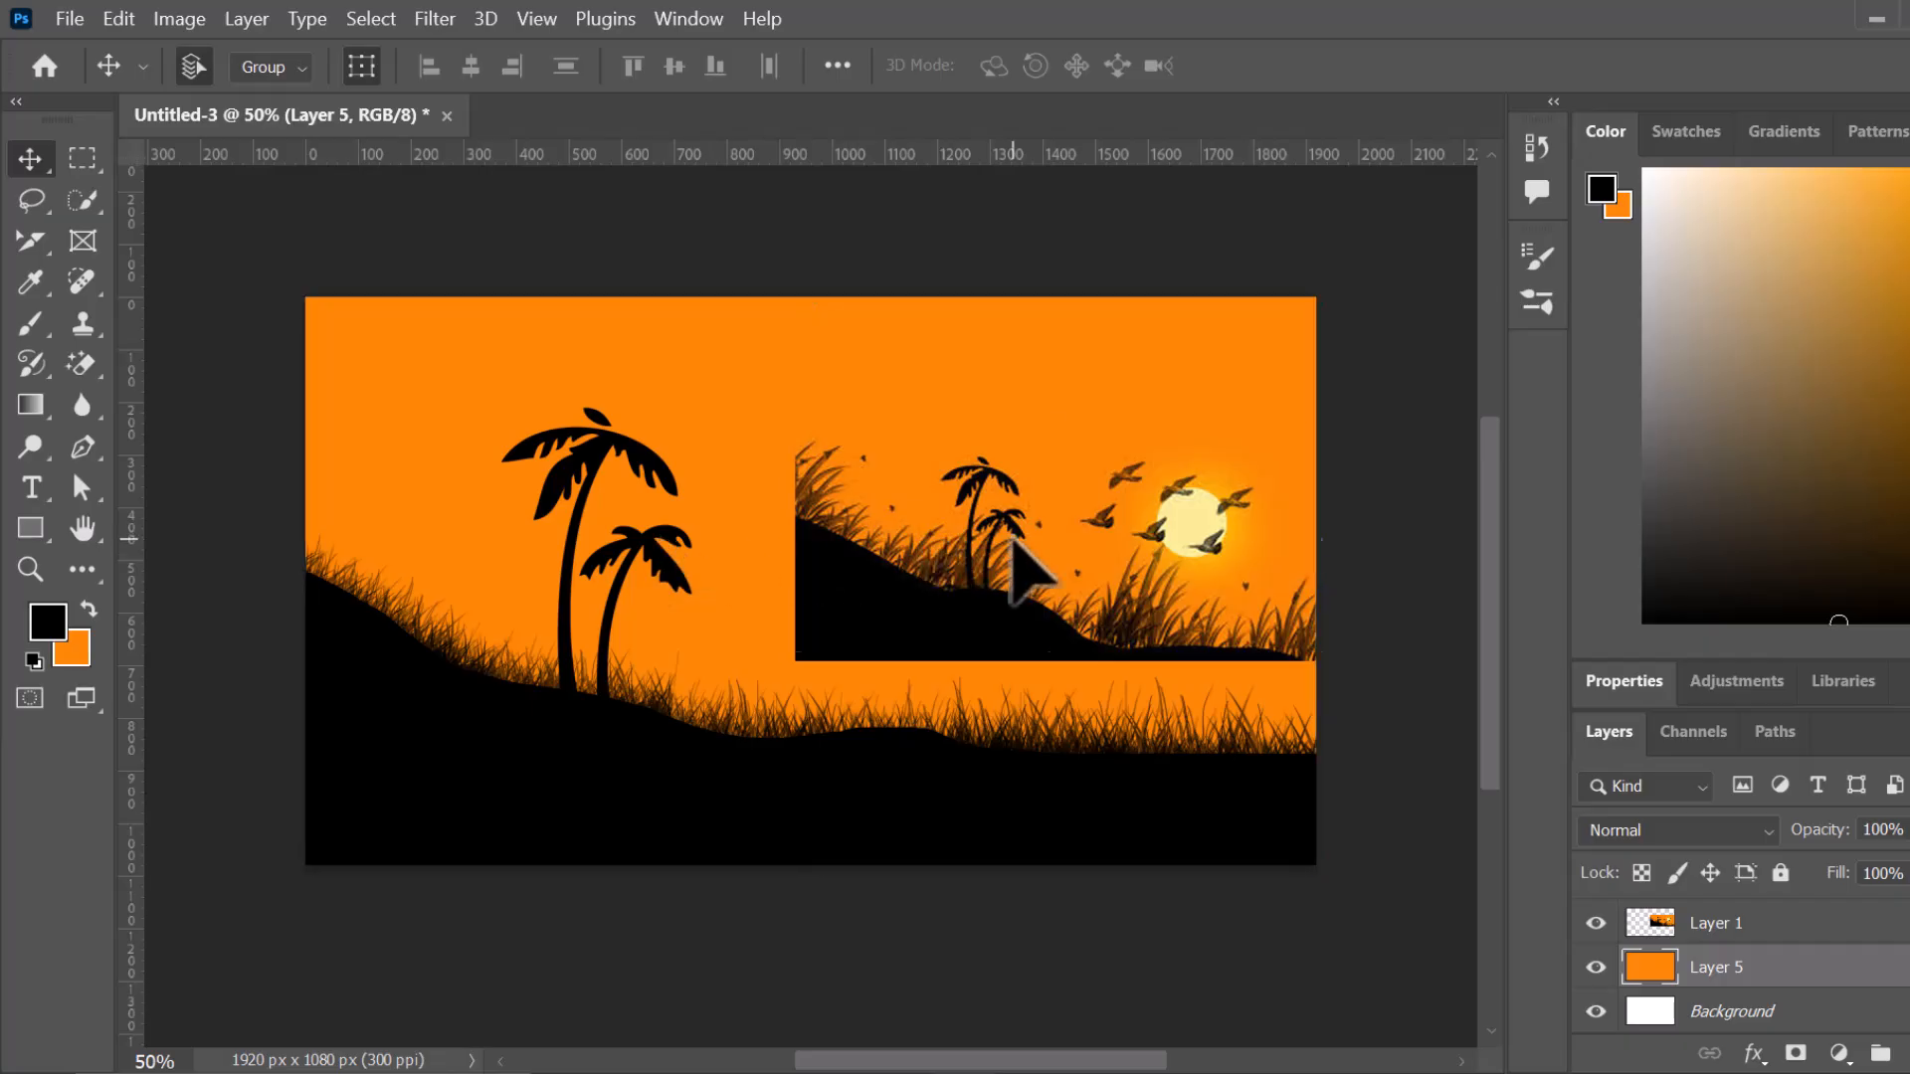
- Reposition the reference image to the upper-left area of the canvas, leaving the sky on the right clear
{"action": "left_click", "coordinate": [1100, 585]}
{"action": "left_click_drag", "start_coordinate": [1100, 585], "coordinate": [1254, 983]}
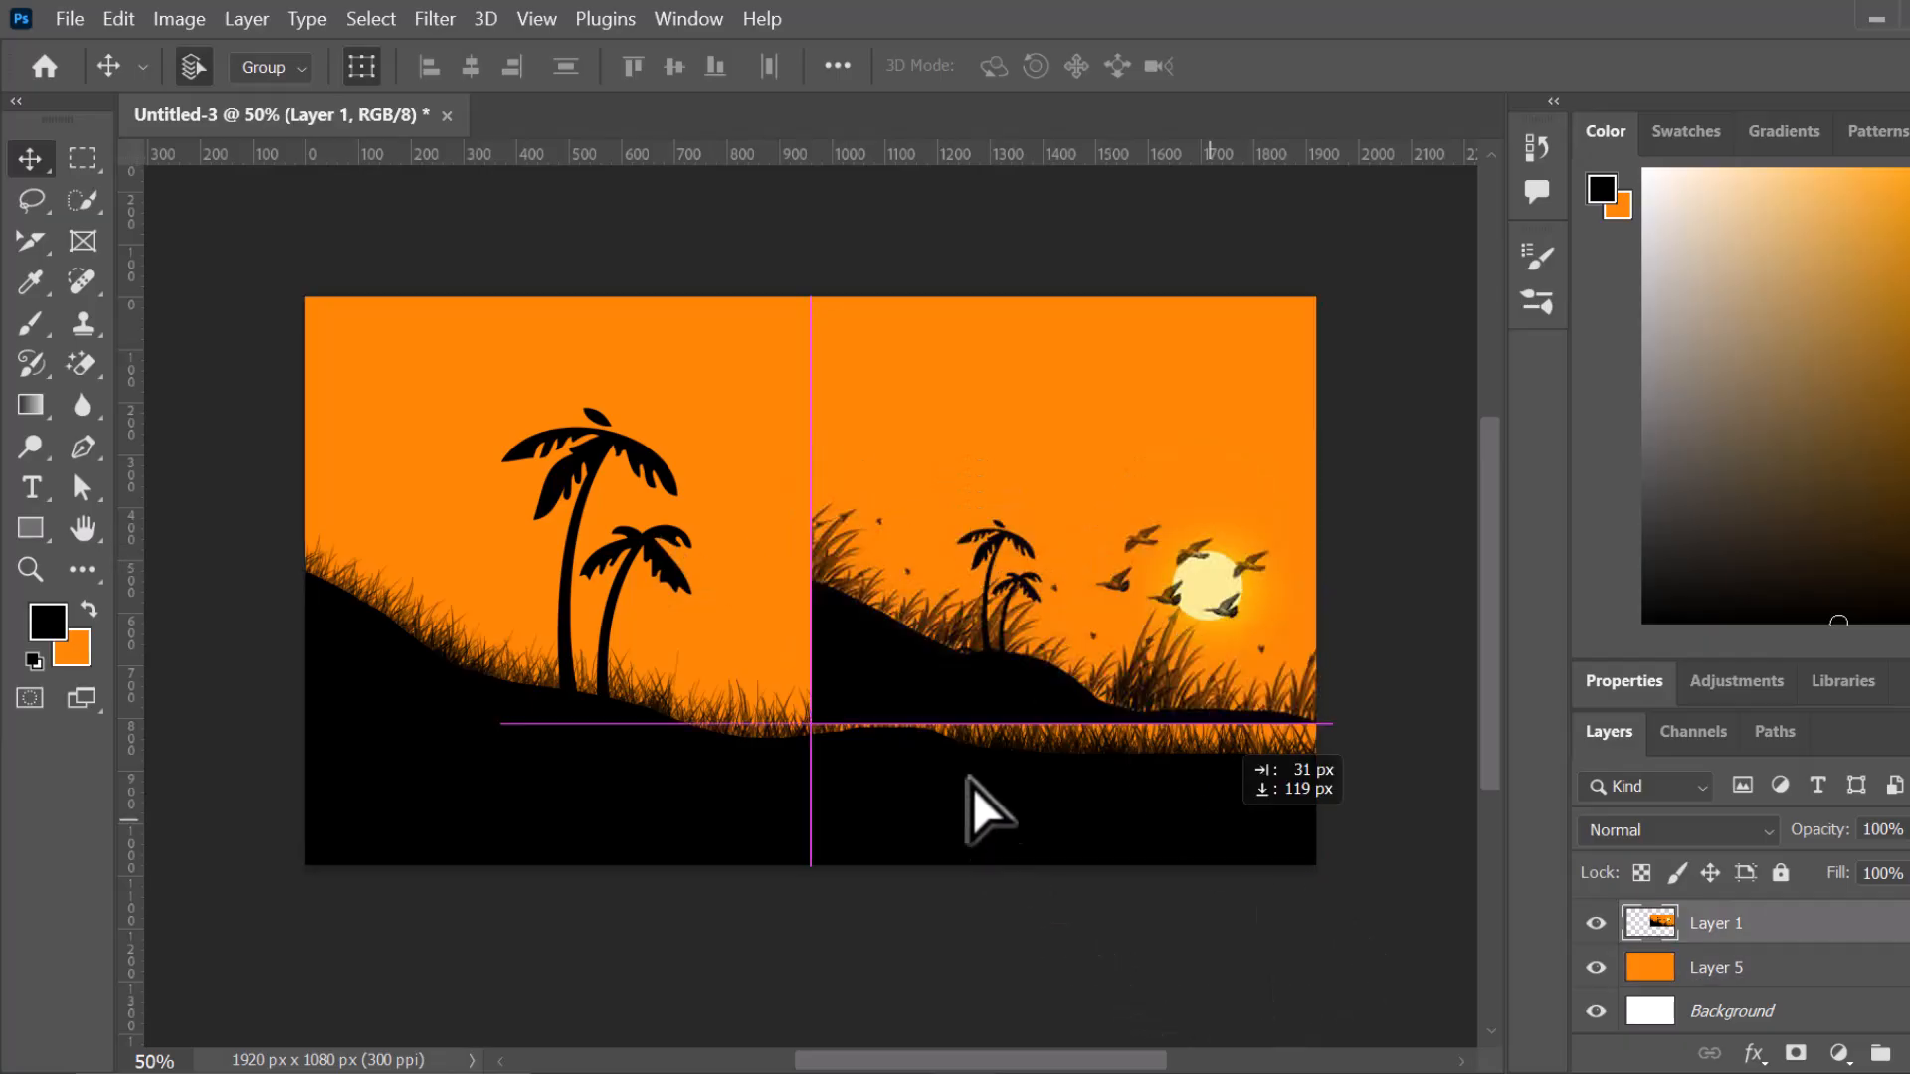
{"action": "left_click_drag", "start_coordinate": [908, 664], "coordinate": [1049, 685]}
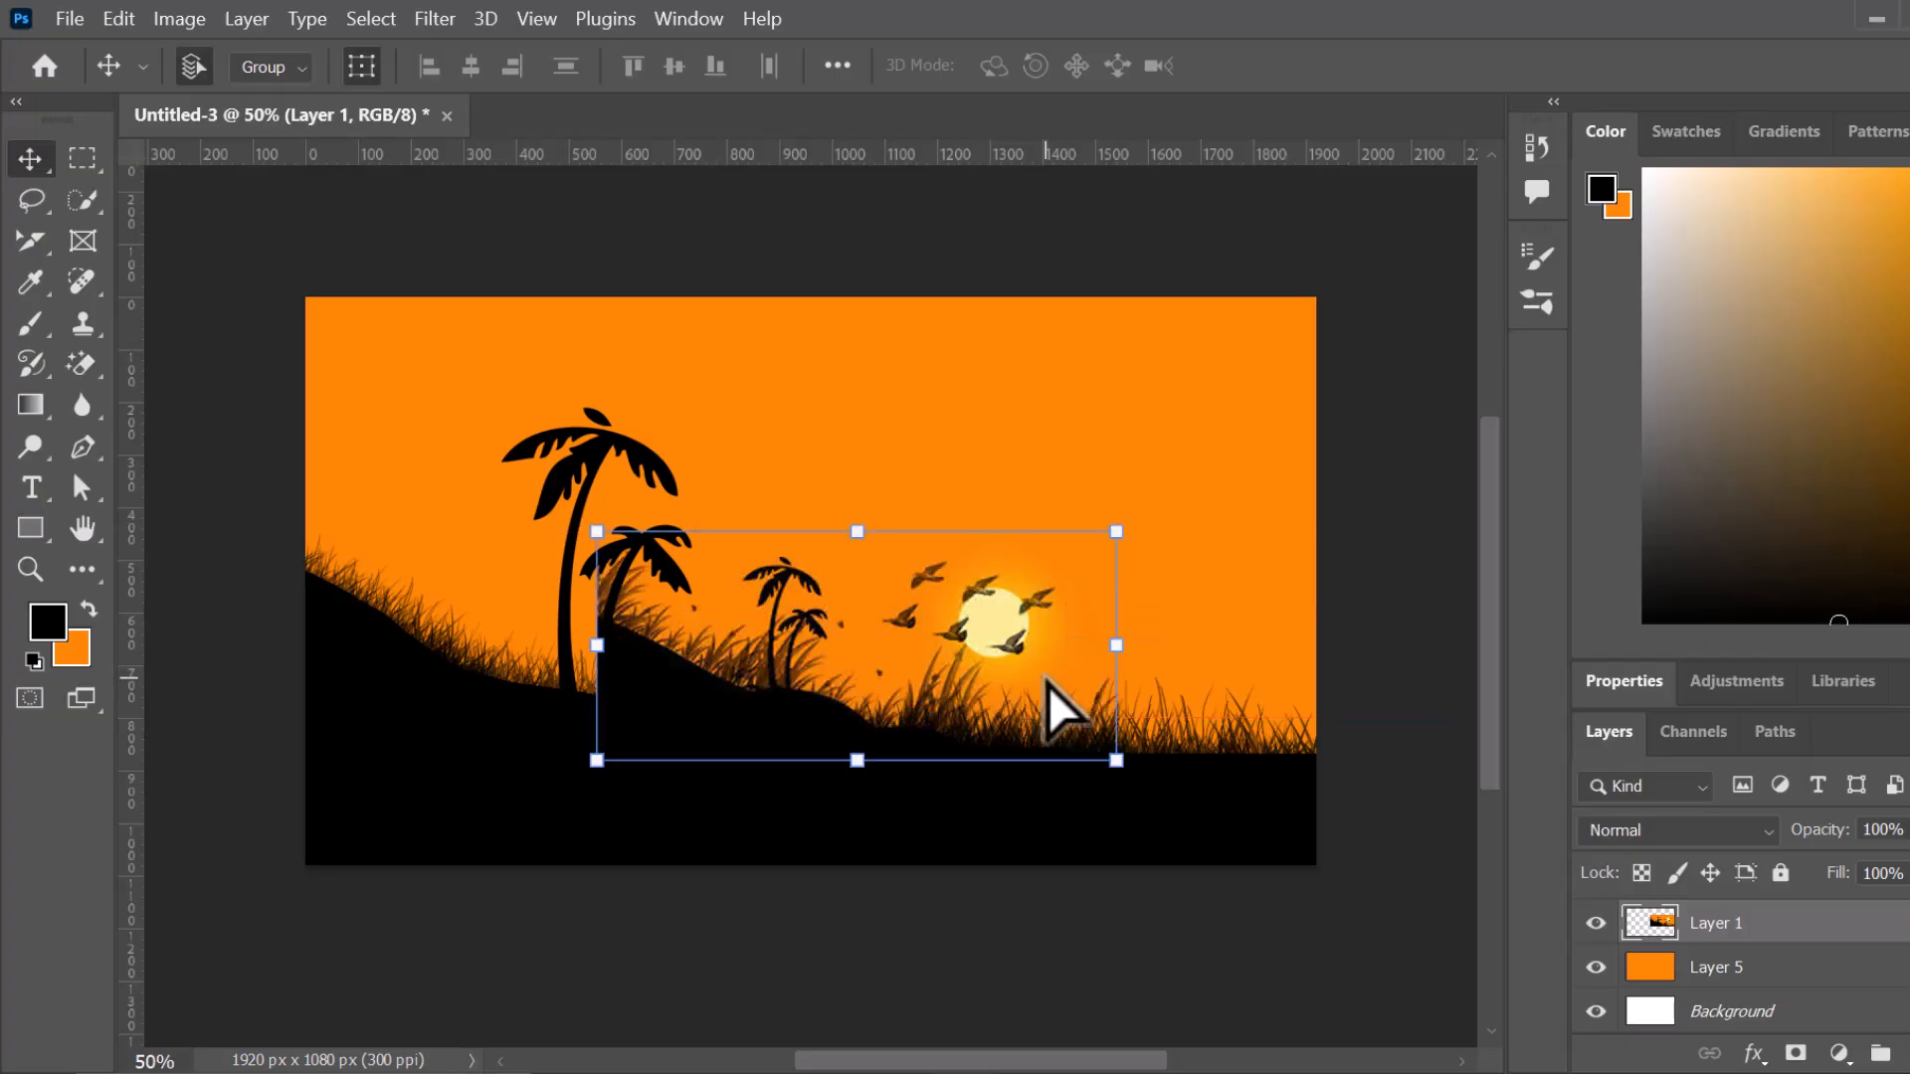
{"action": "left_click_drag", "start_coordinate": [881, 654], "coordinate": [897, 587]}
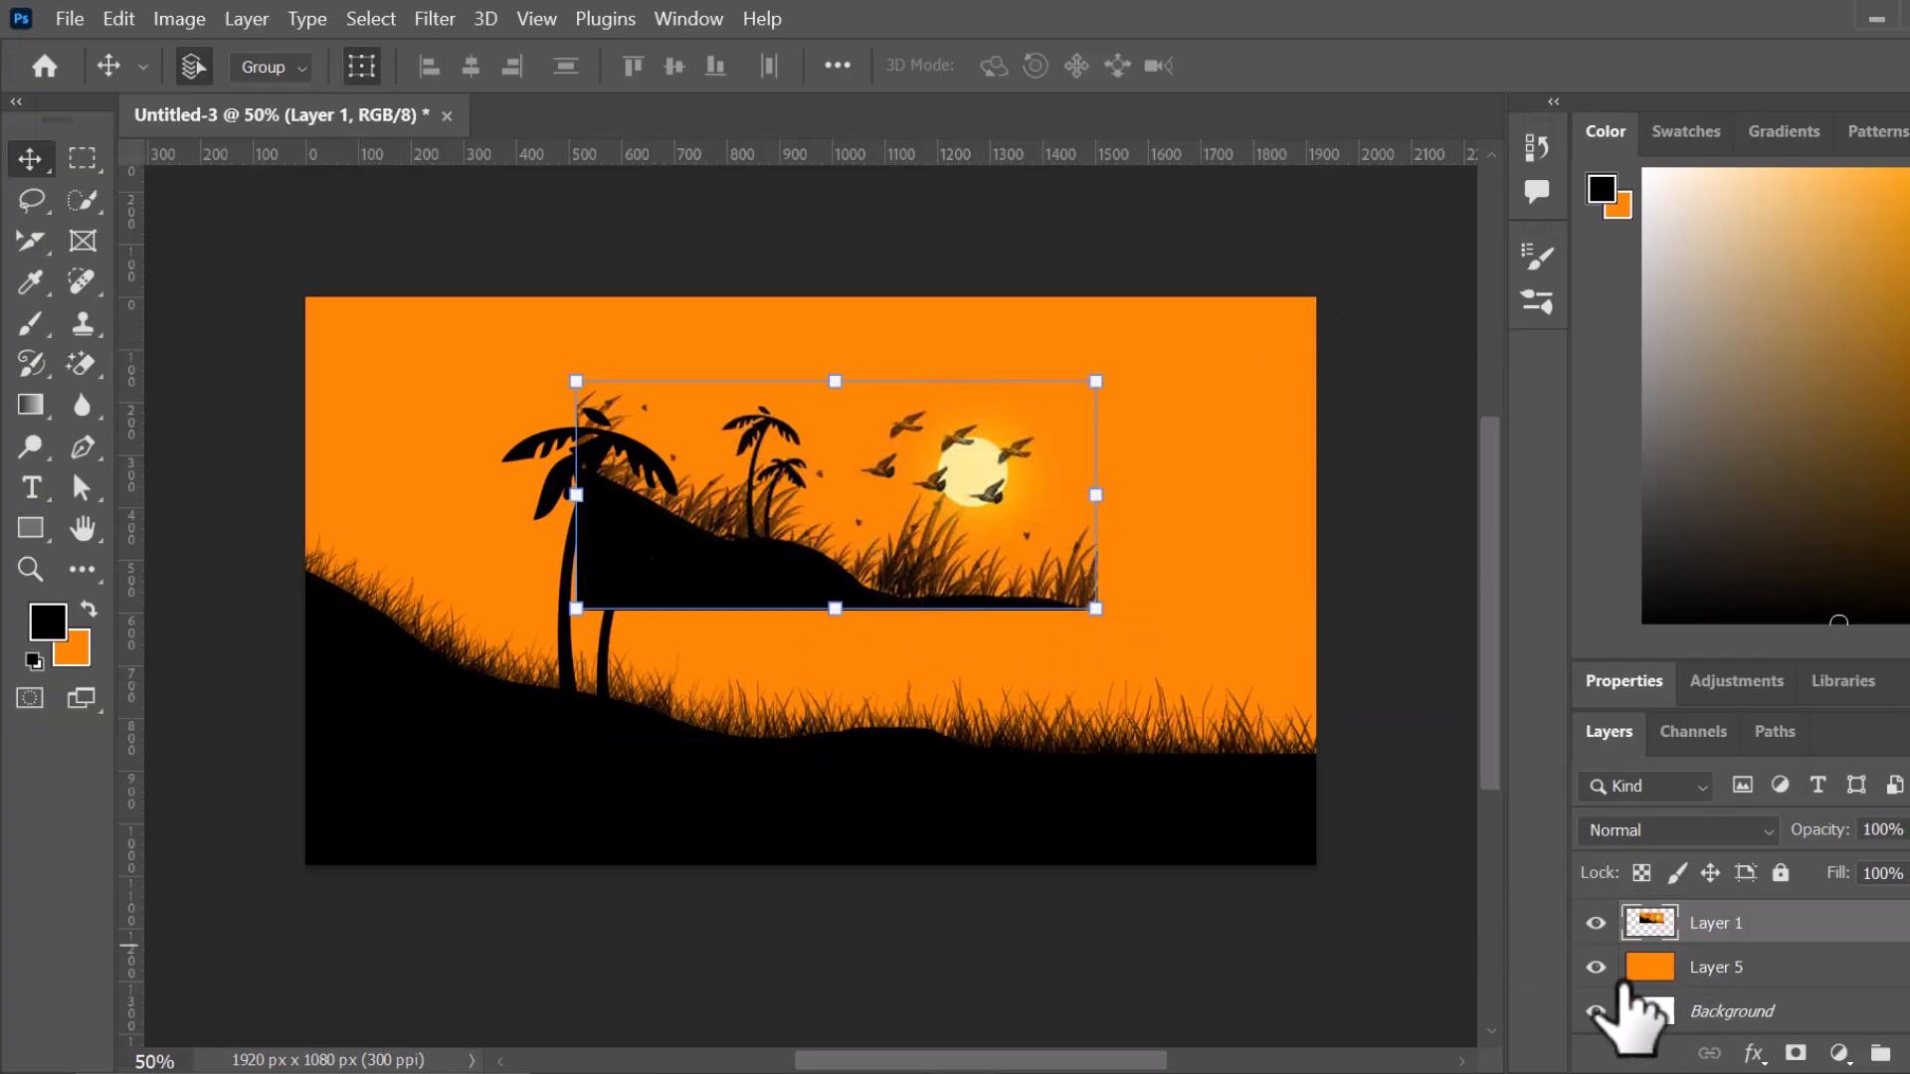
{"action": "scroll", "coordinate": [1613, 980], "scroll_direction": "up", "scroll_amount": 3}
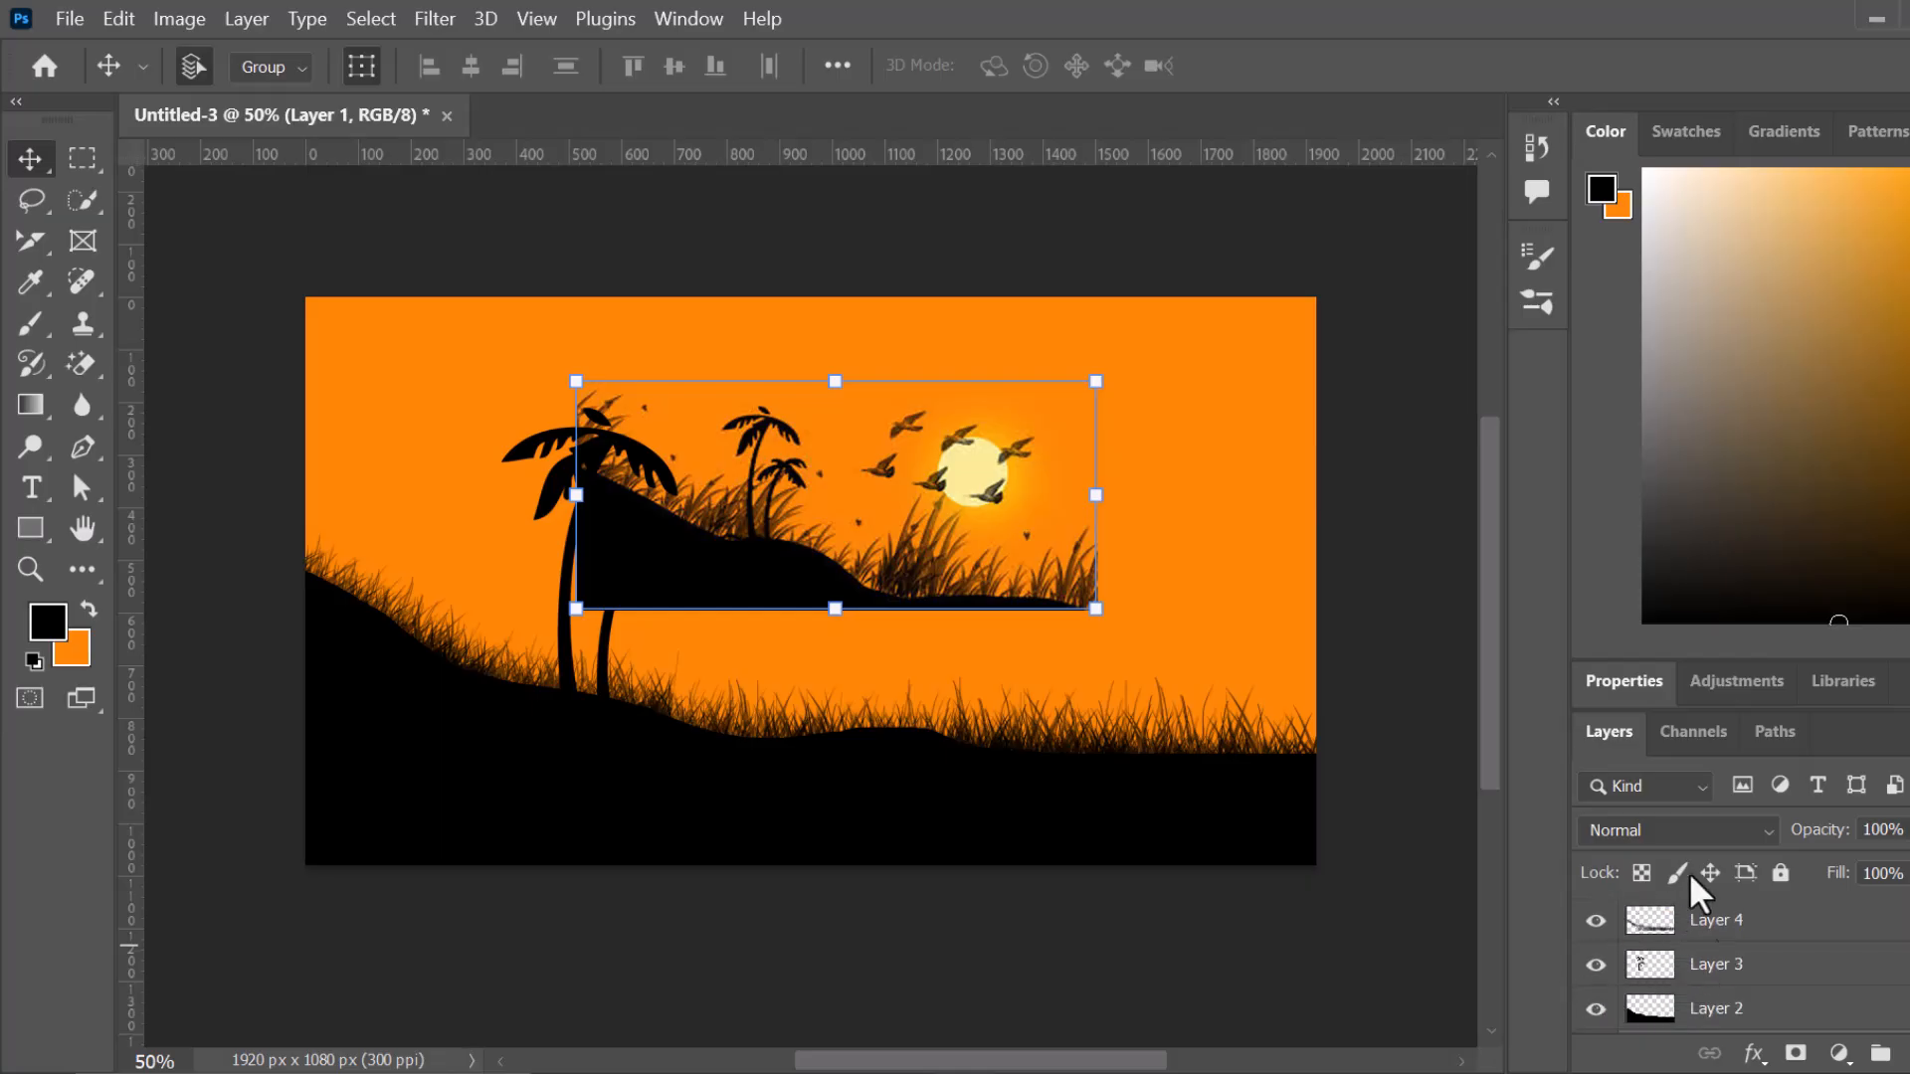
{"action": "scroll", "coordinate": [1704, 1012], "scroll_direction": "down", "scroll_amount": 3}
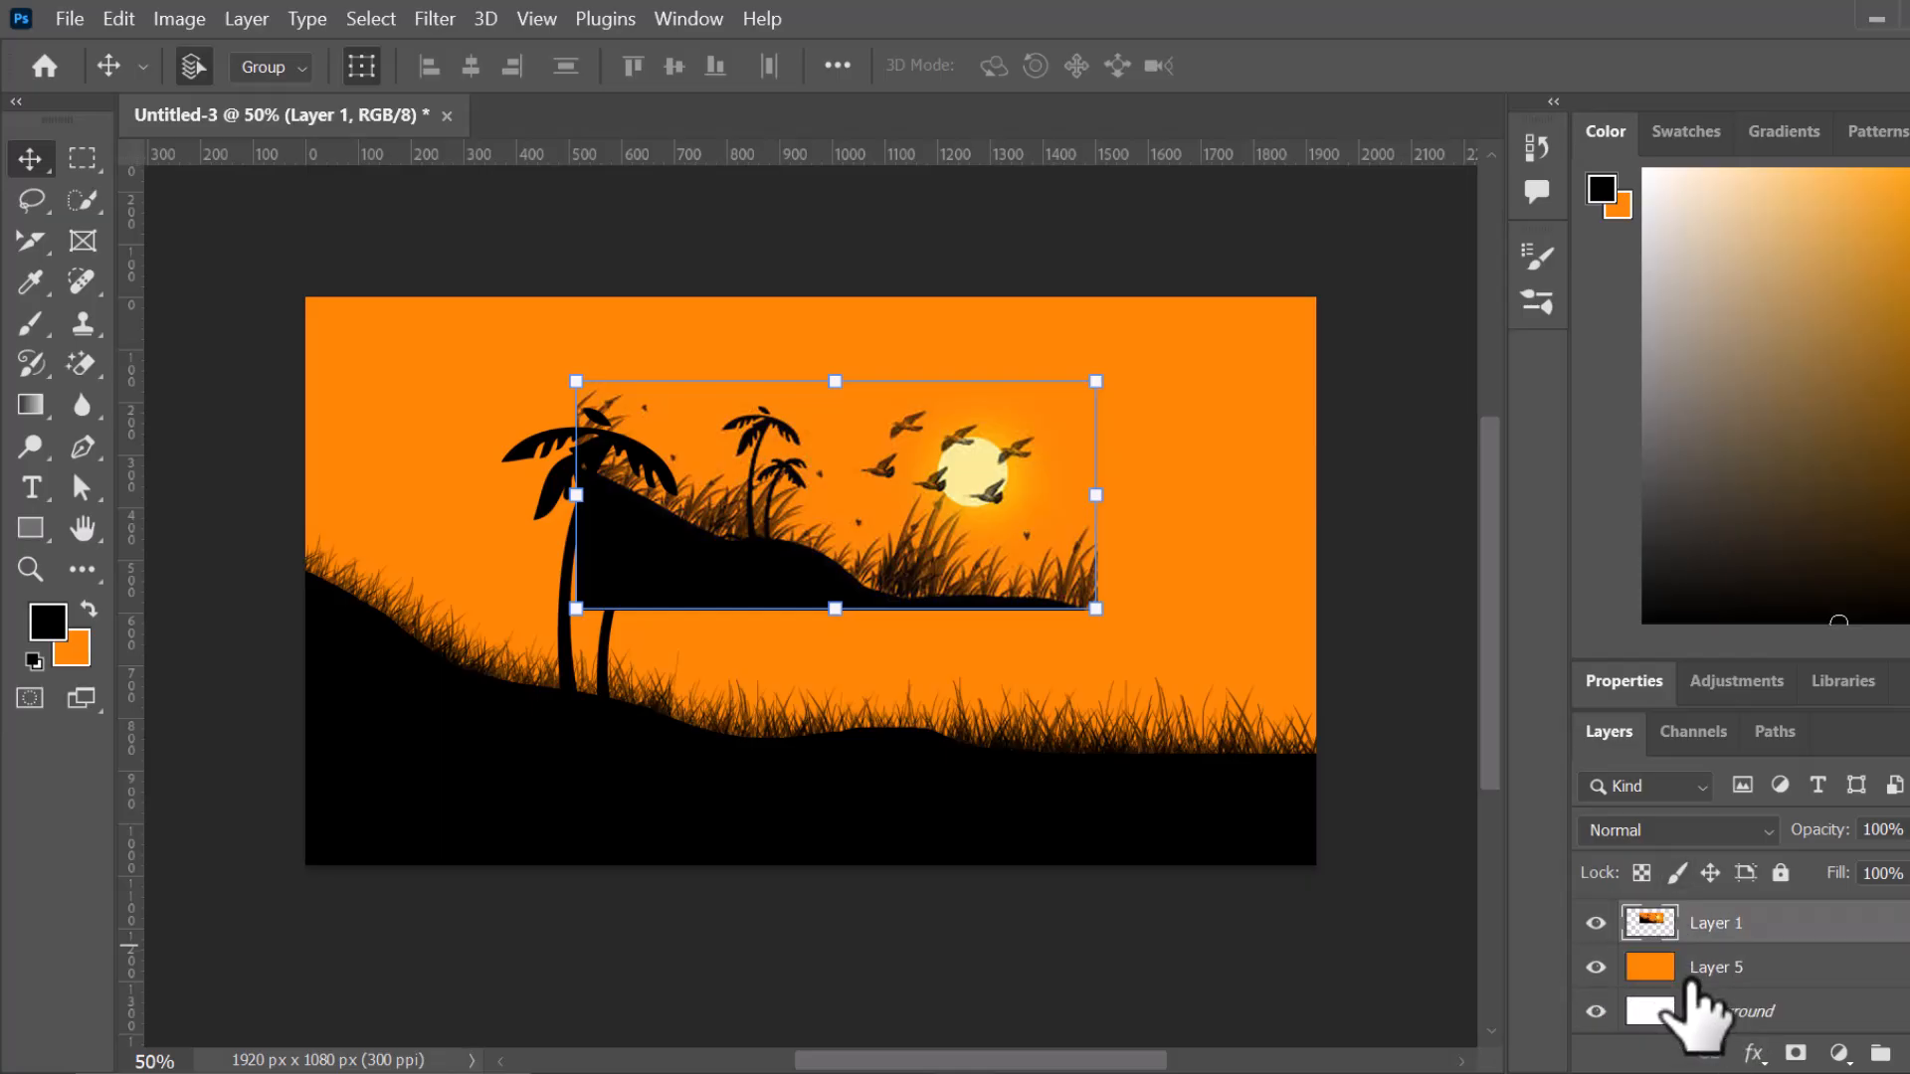
{"action": "scroll", "coordinate": [1703, 1012], "scroll_direction": "up", "scroll_amount": 3}
{"action": "left_click_drag", "start_coordinate": [1011, 639], "coordinate": [656, 510]}
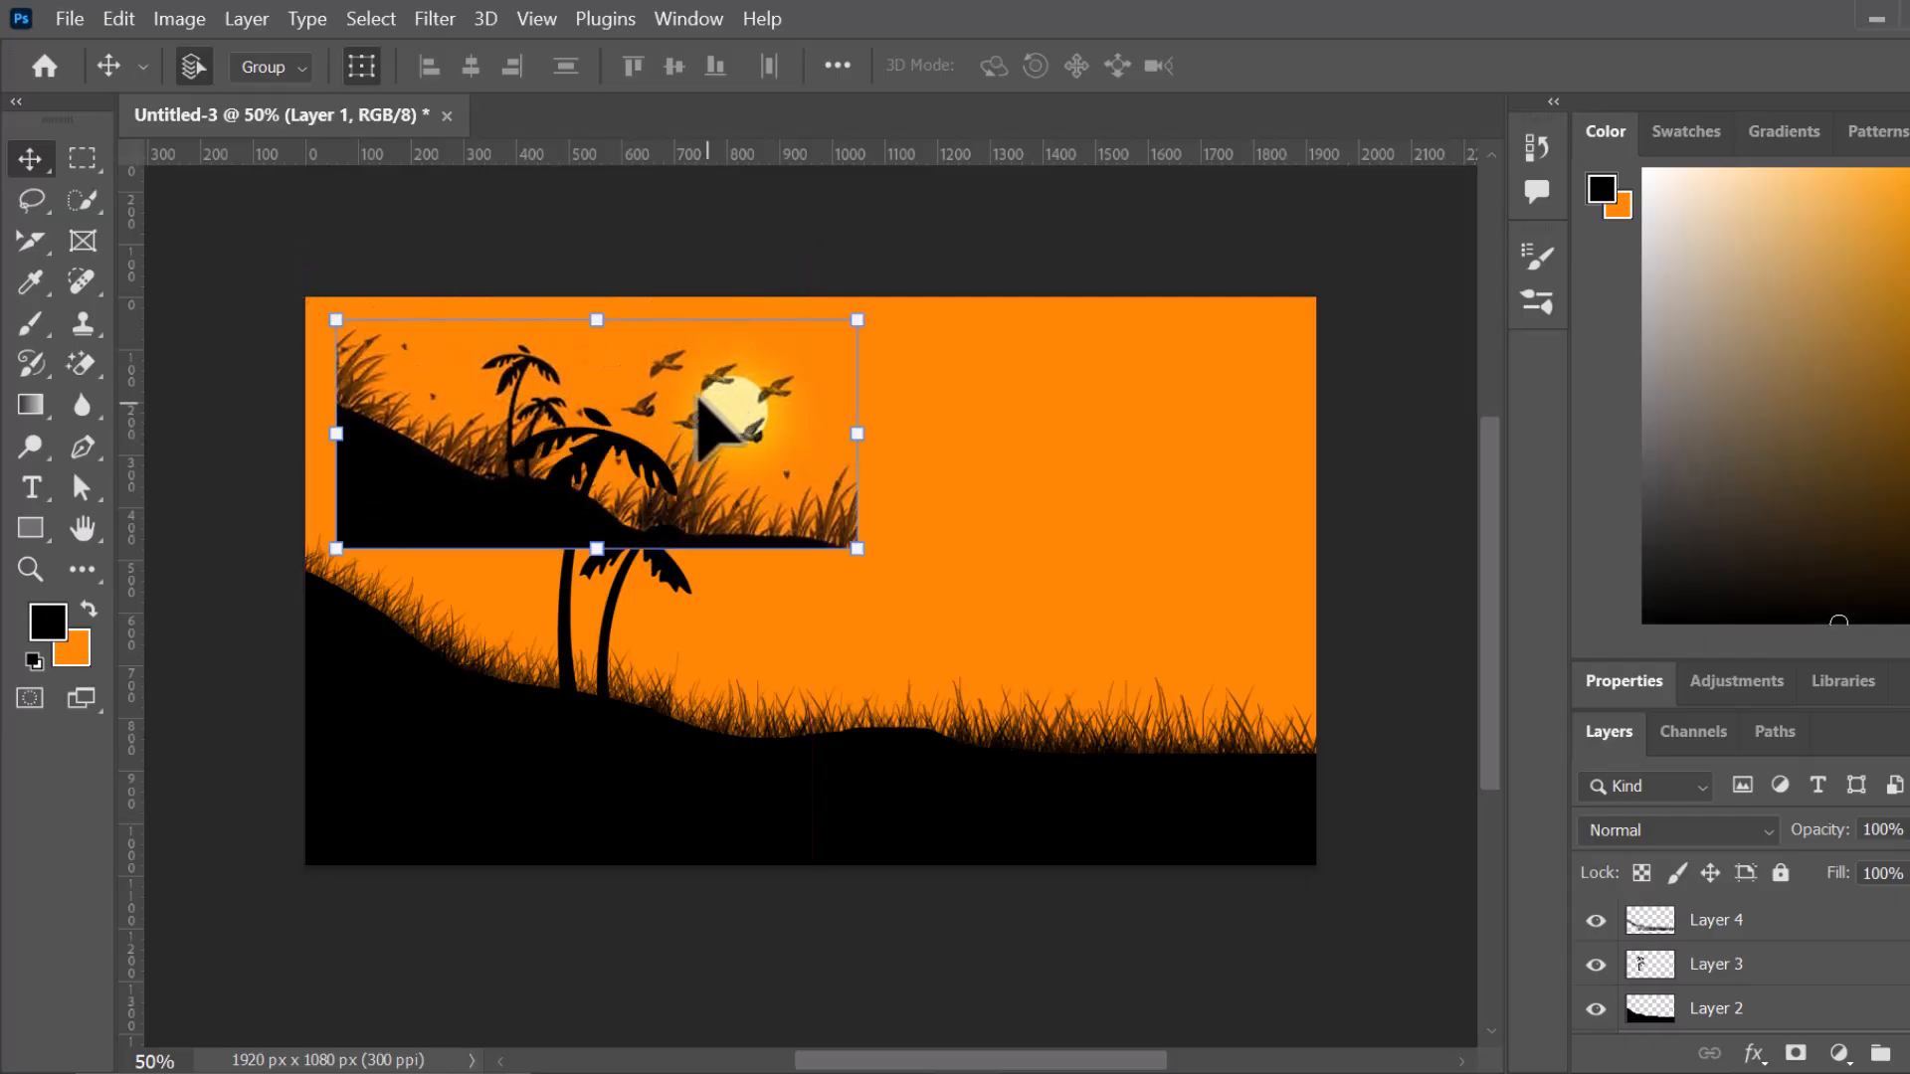
- Add a new layer above Layer 4 and choose the 123 px hard round brush tip for the Brush tool
{"action": "left_click", "coordinate": [1809, 926]}
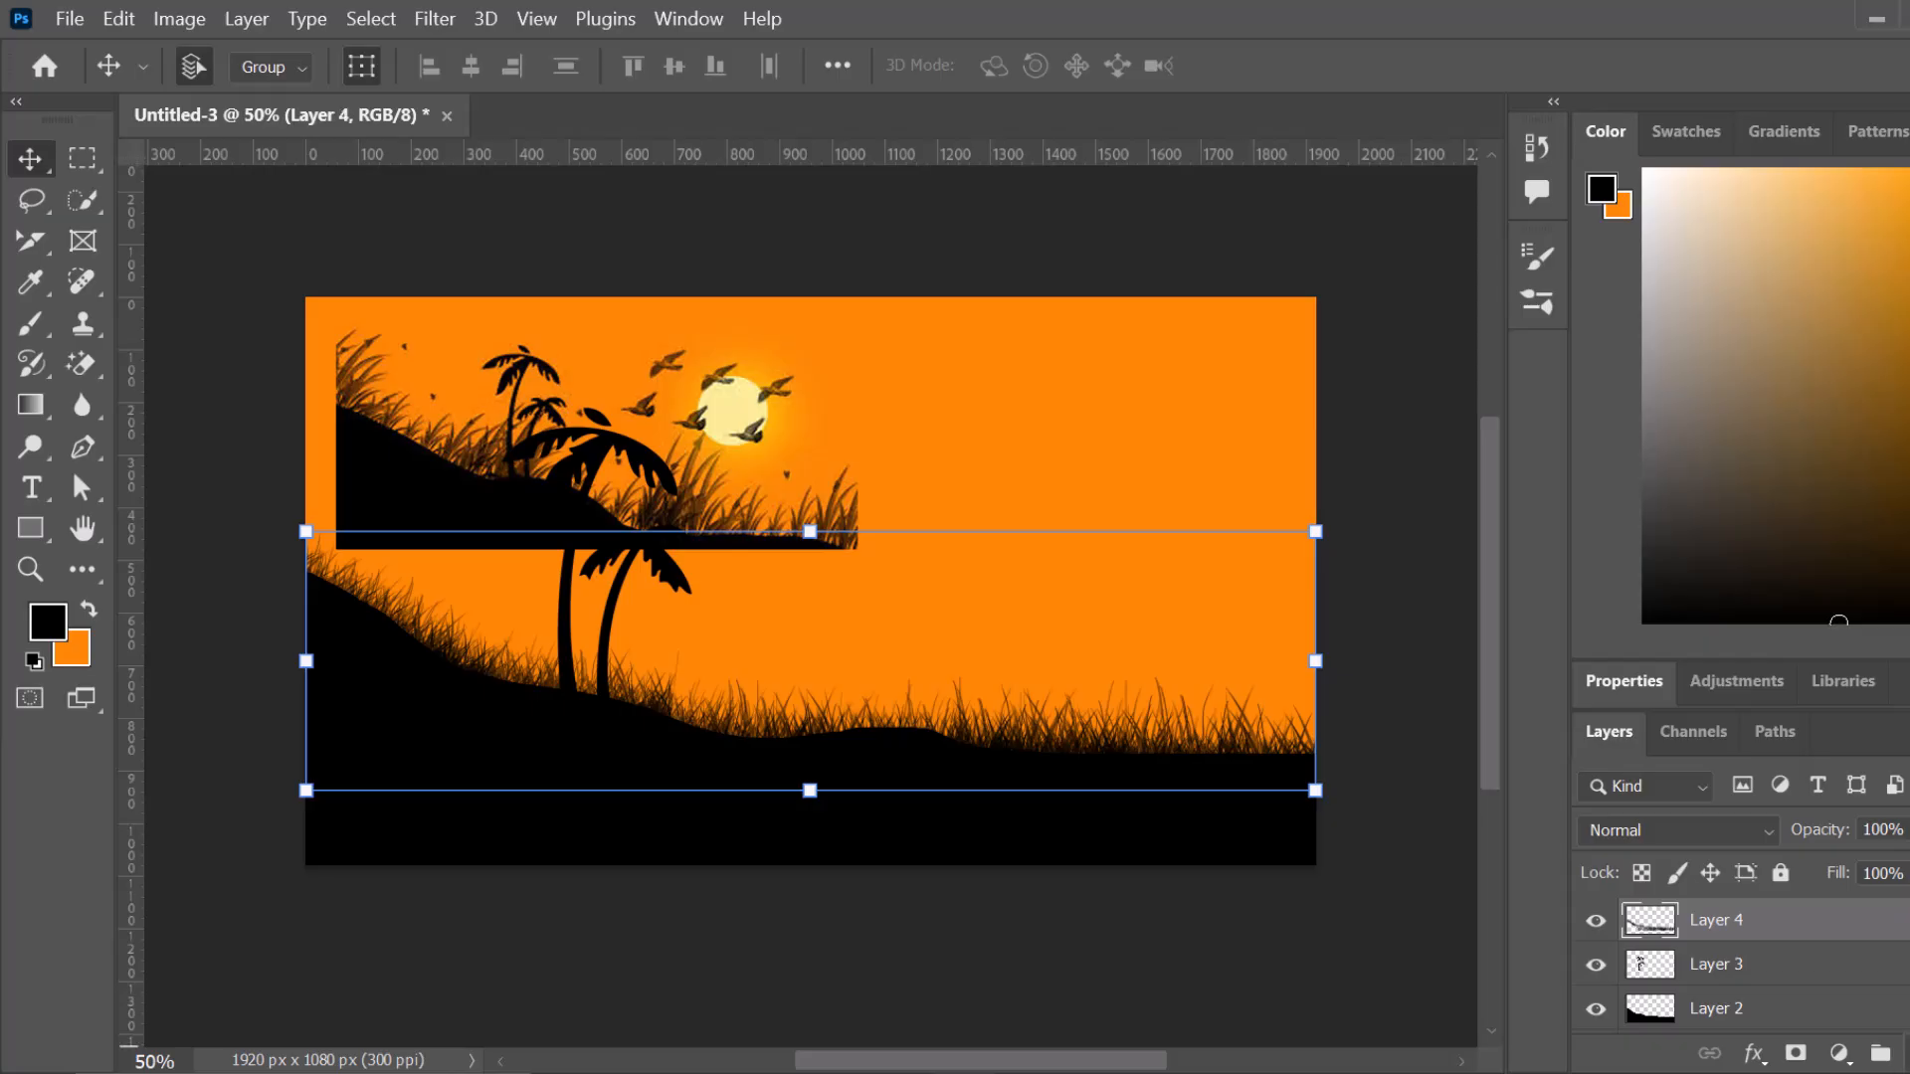
{"action": "key", "text": "ctrl+alt+shift+n"}
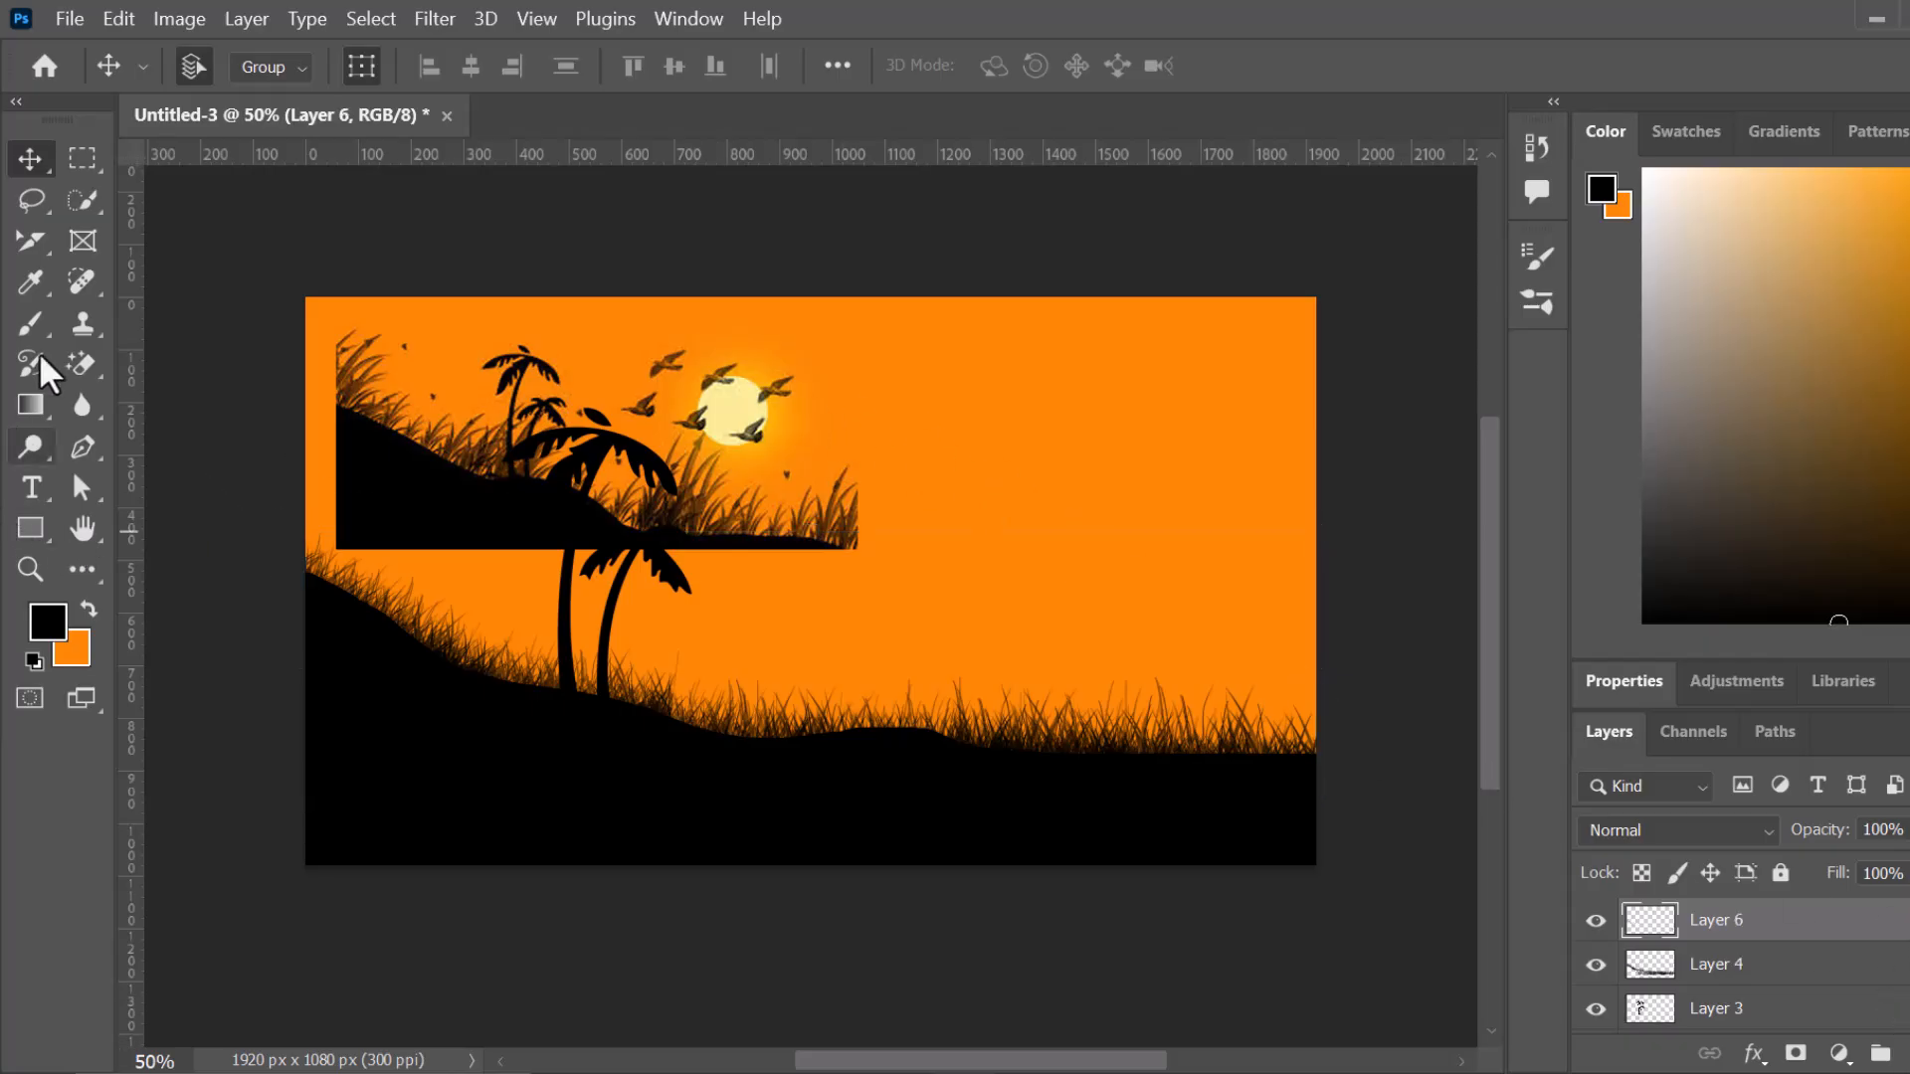
{"action": "left_click", "coordinate": [24, 335]}
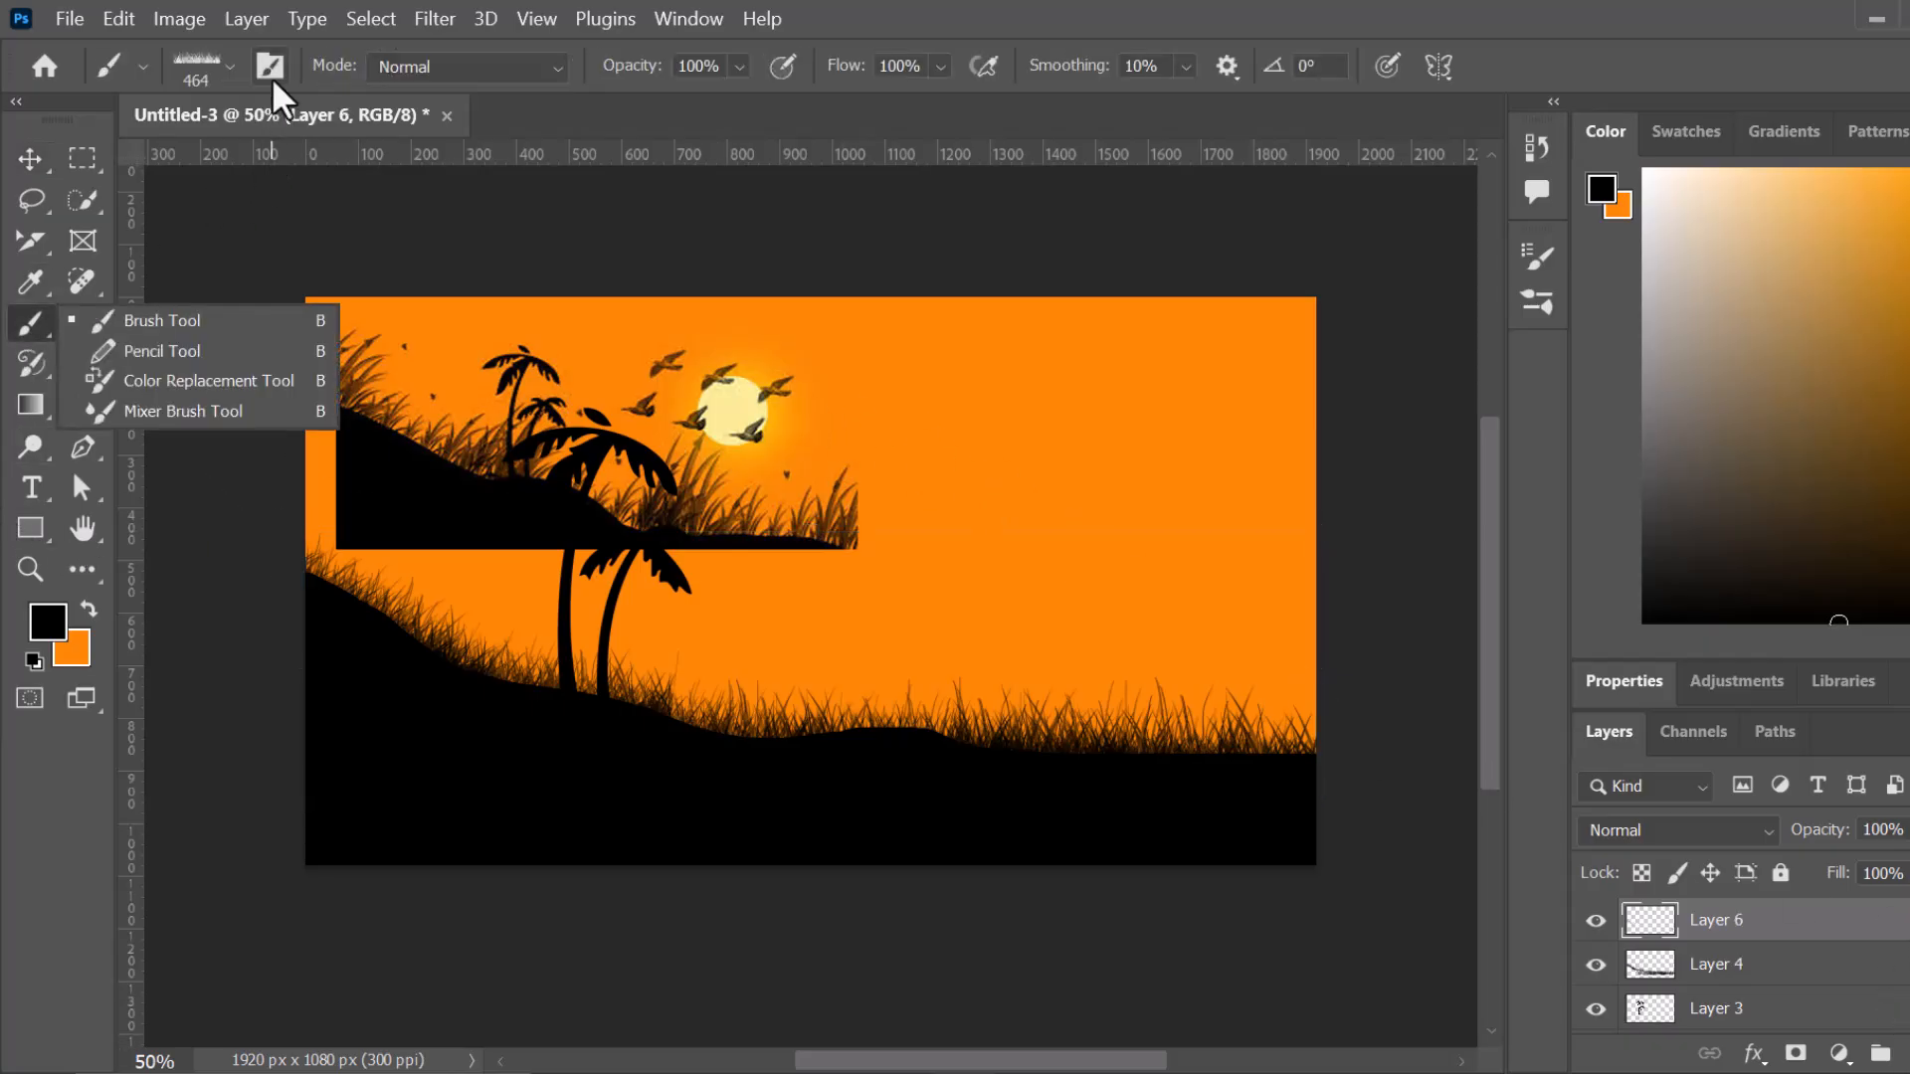
{"action": "left_click", "coordinate": [270, 70]}
{"action": "left_click", "coordinate": [270, 67]}
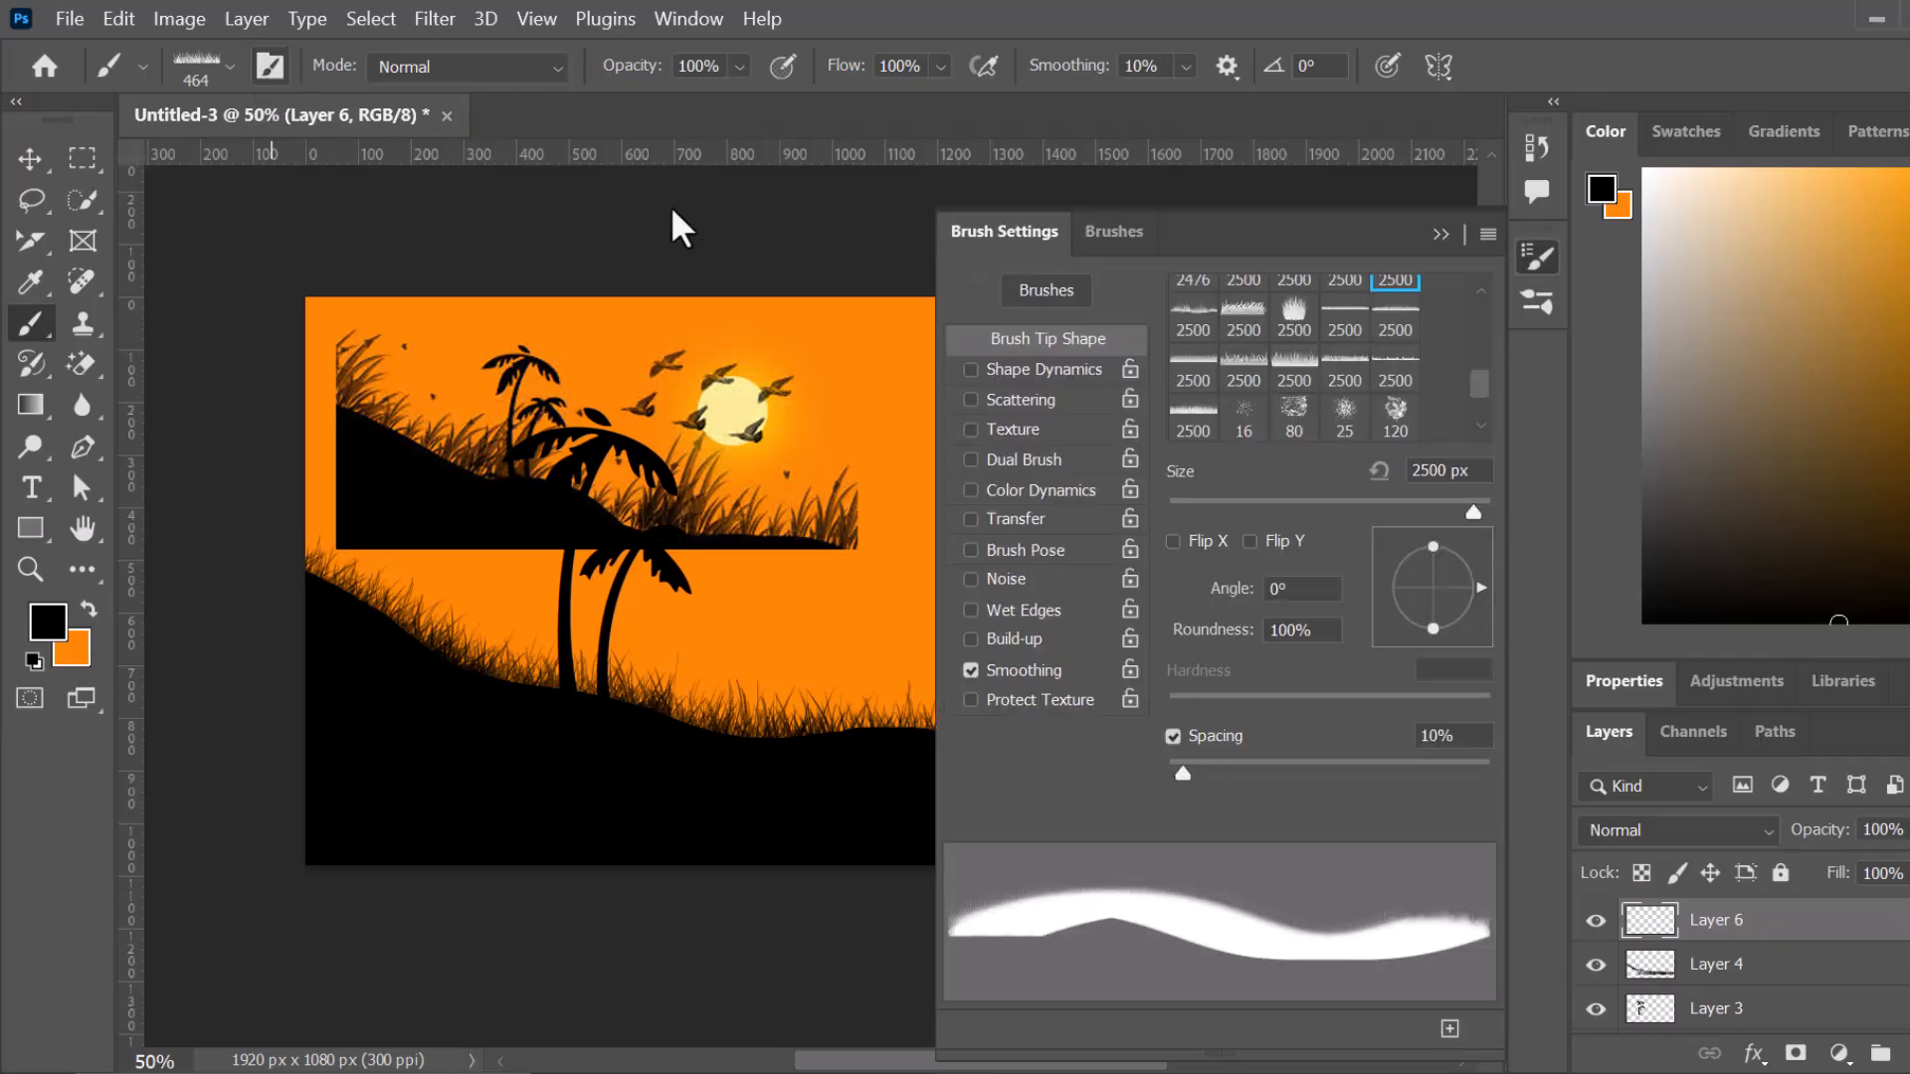
{"action": "scroll", "coordinate": [1322, 390], "scroll_direction": "up", "scroll_amount": 3}
{"action": "scroll", "coordinate": [1270, 356], "scroll_direction": "up", "scroll_amount": 8}
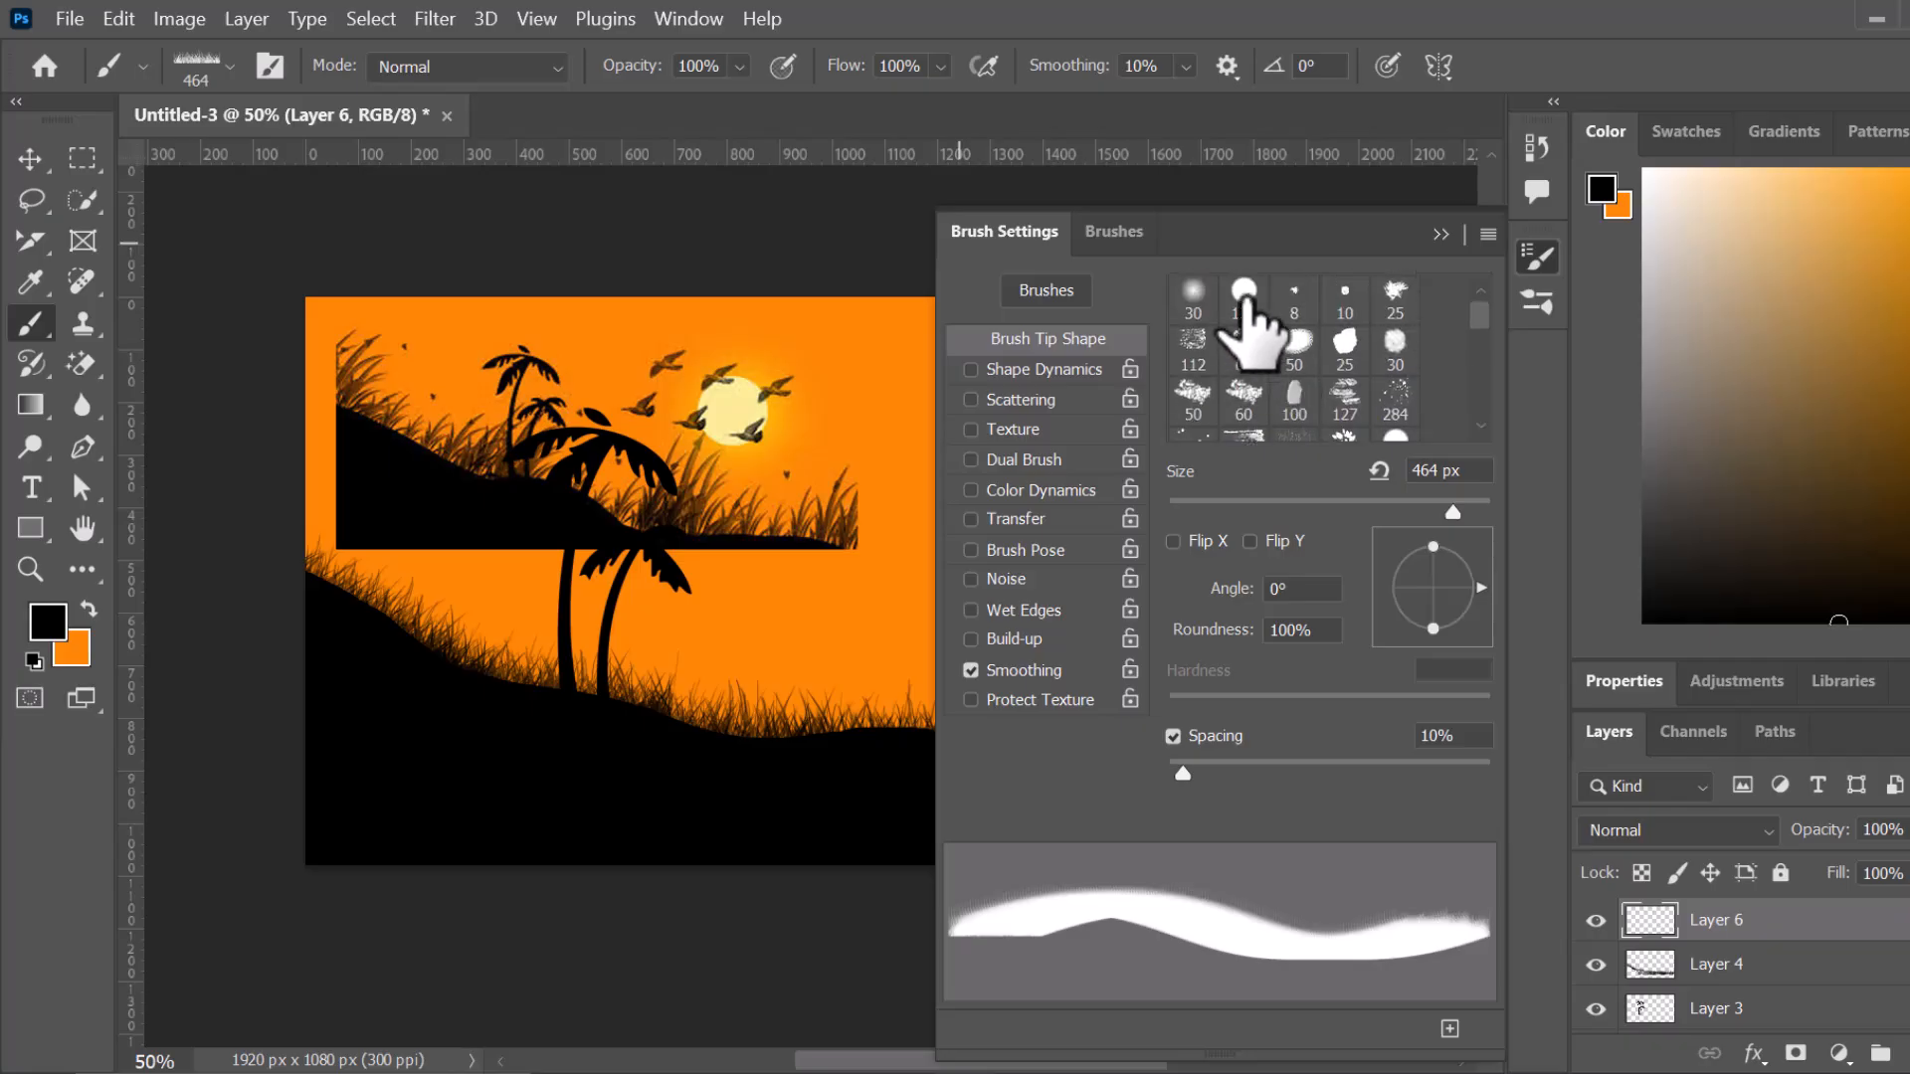
{"action": "left_click", "coordinate": [1244, 299]}
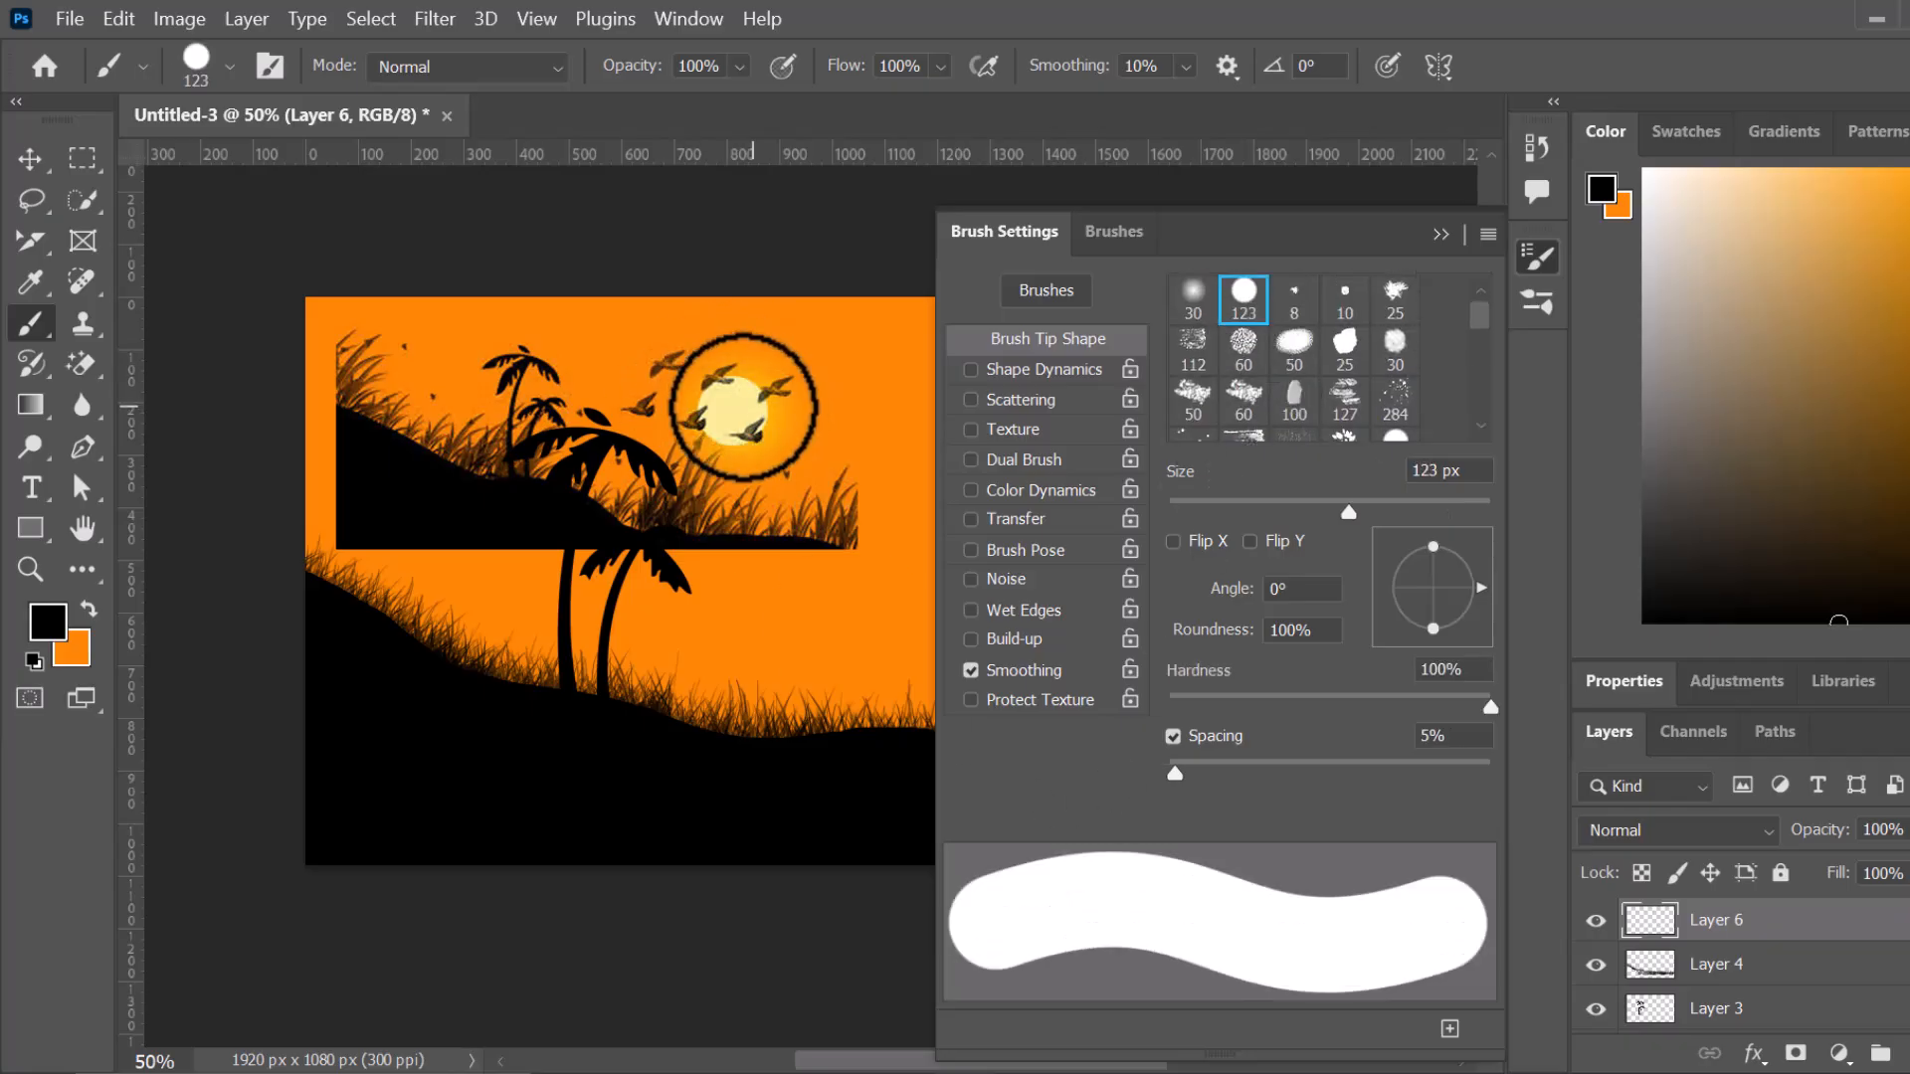
{"action": "left_click", "coordinate": [1432, 233]}
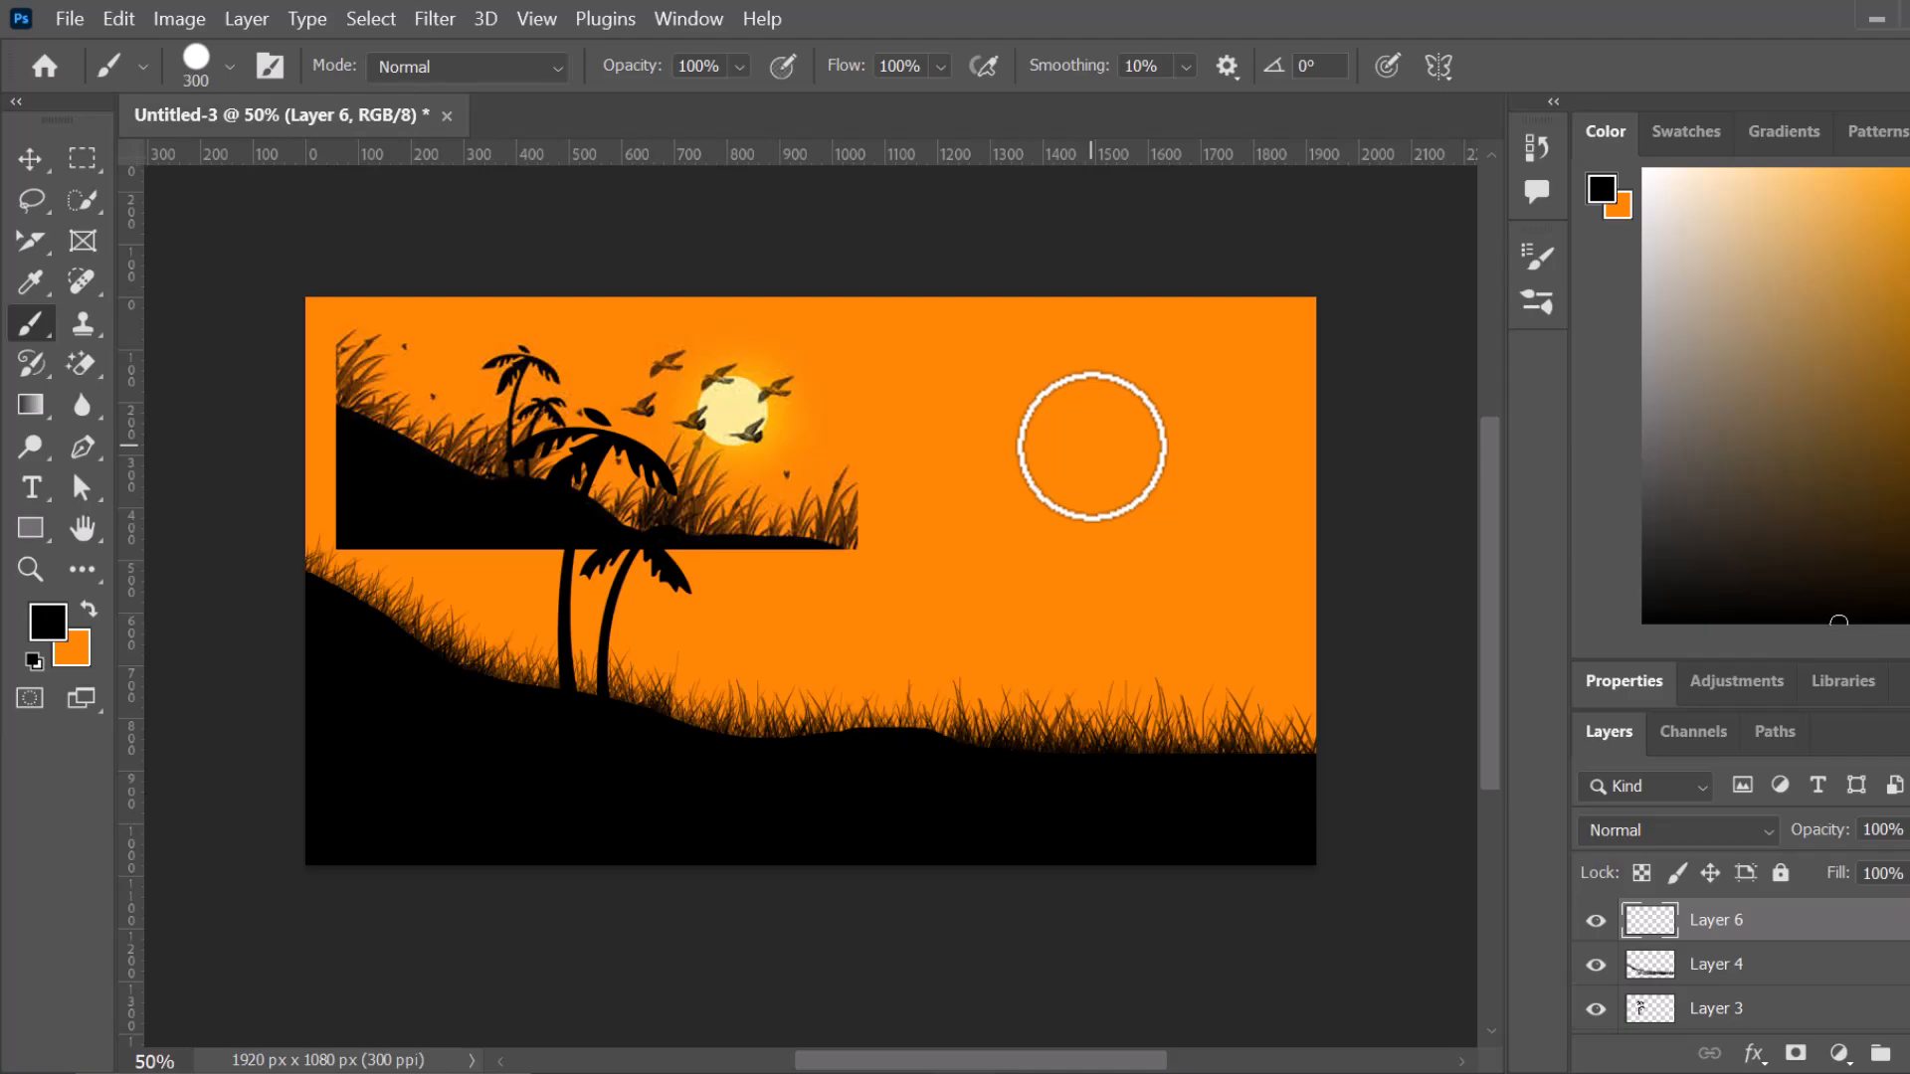
- Enlarge the hard round brush to 400 px
{"action": "key", "text": "]"}
{"action": "key", "text": "]"}
{"action": "key", "text": "]"}
{"action": "key", "text": "]"}
{"action": "key", "text": "]"}
{"action": "key", "text": "]"}
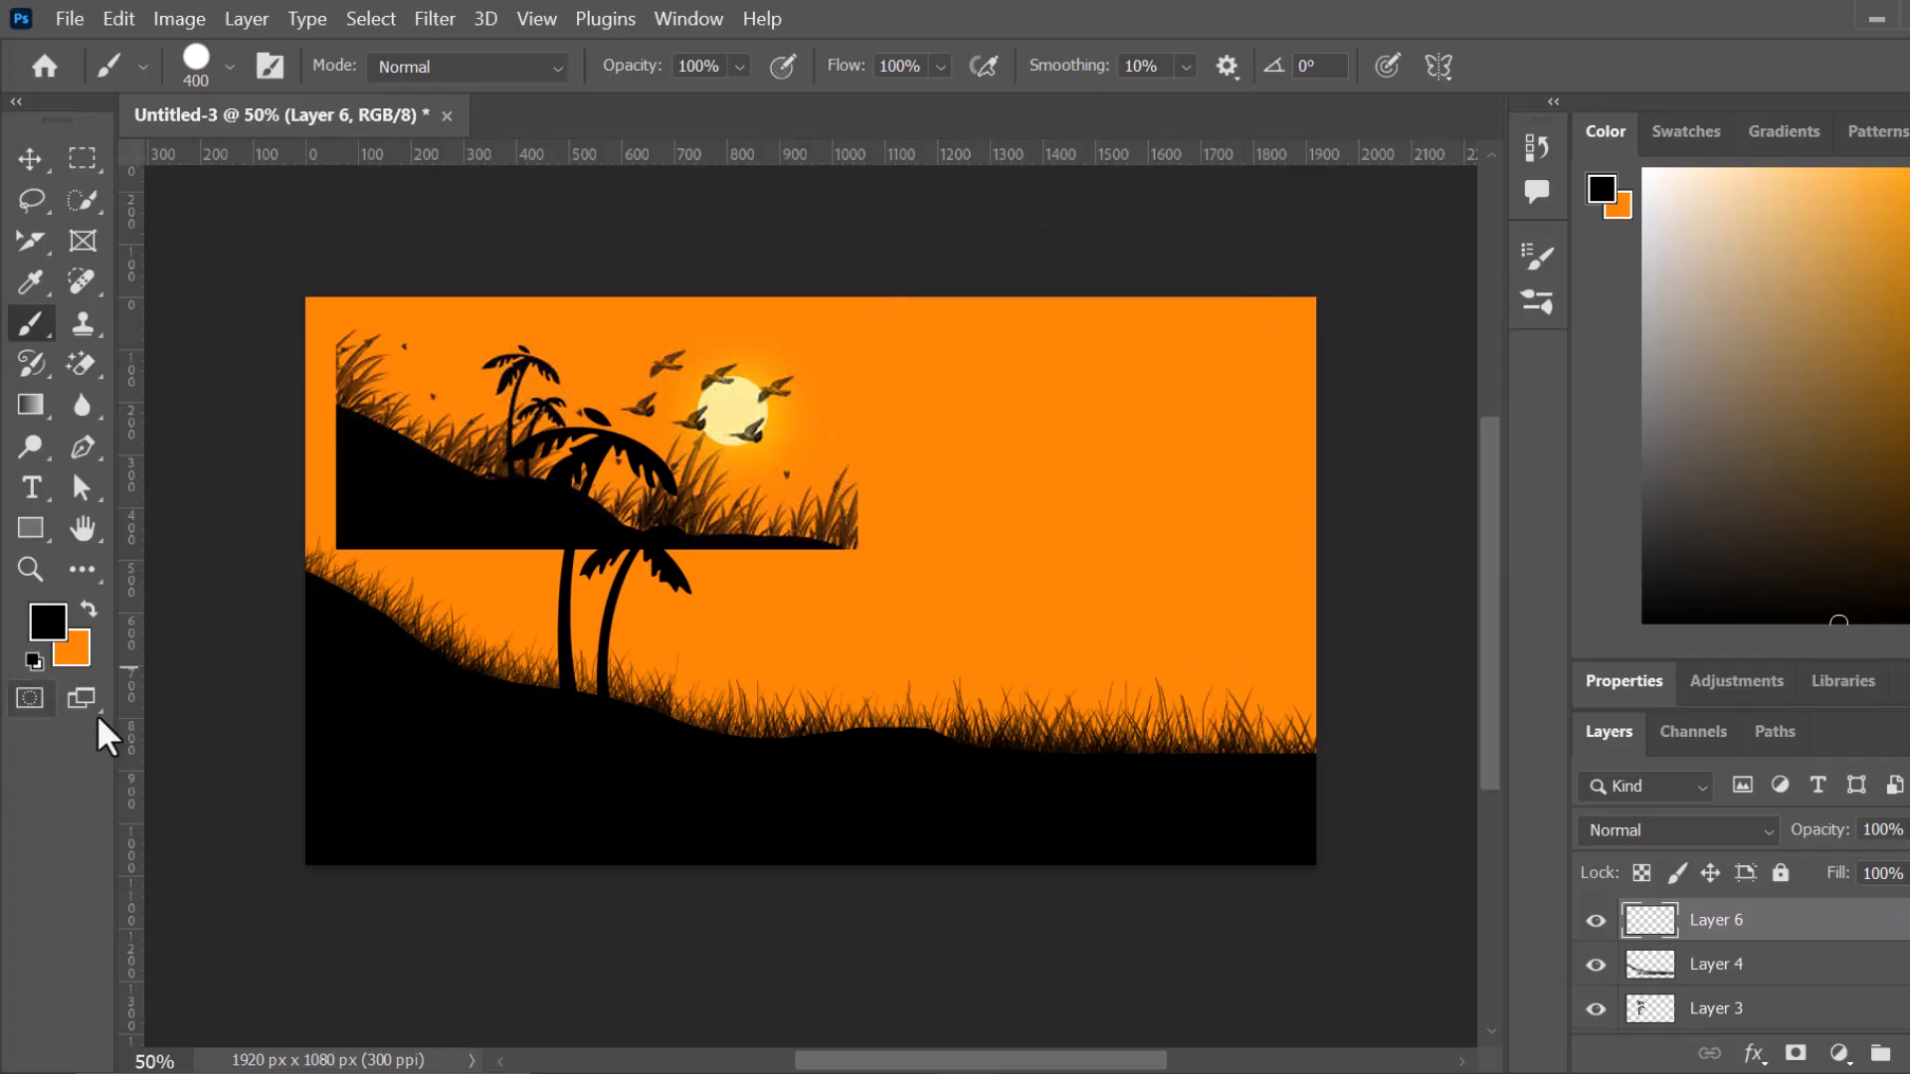
- Set the foreground colour to white (ffffff) and stamp a 400 px circle in the open sky as the sun
{"action": "left_click", "coordinate": [42, 612]}
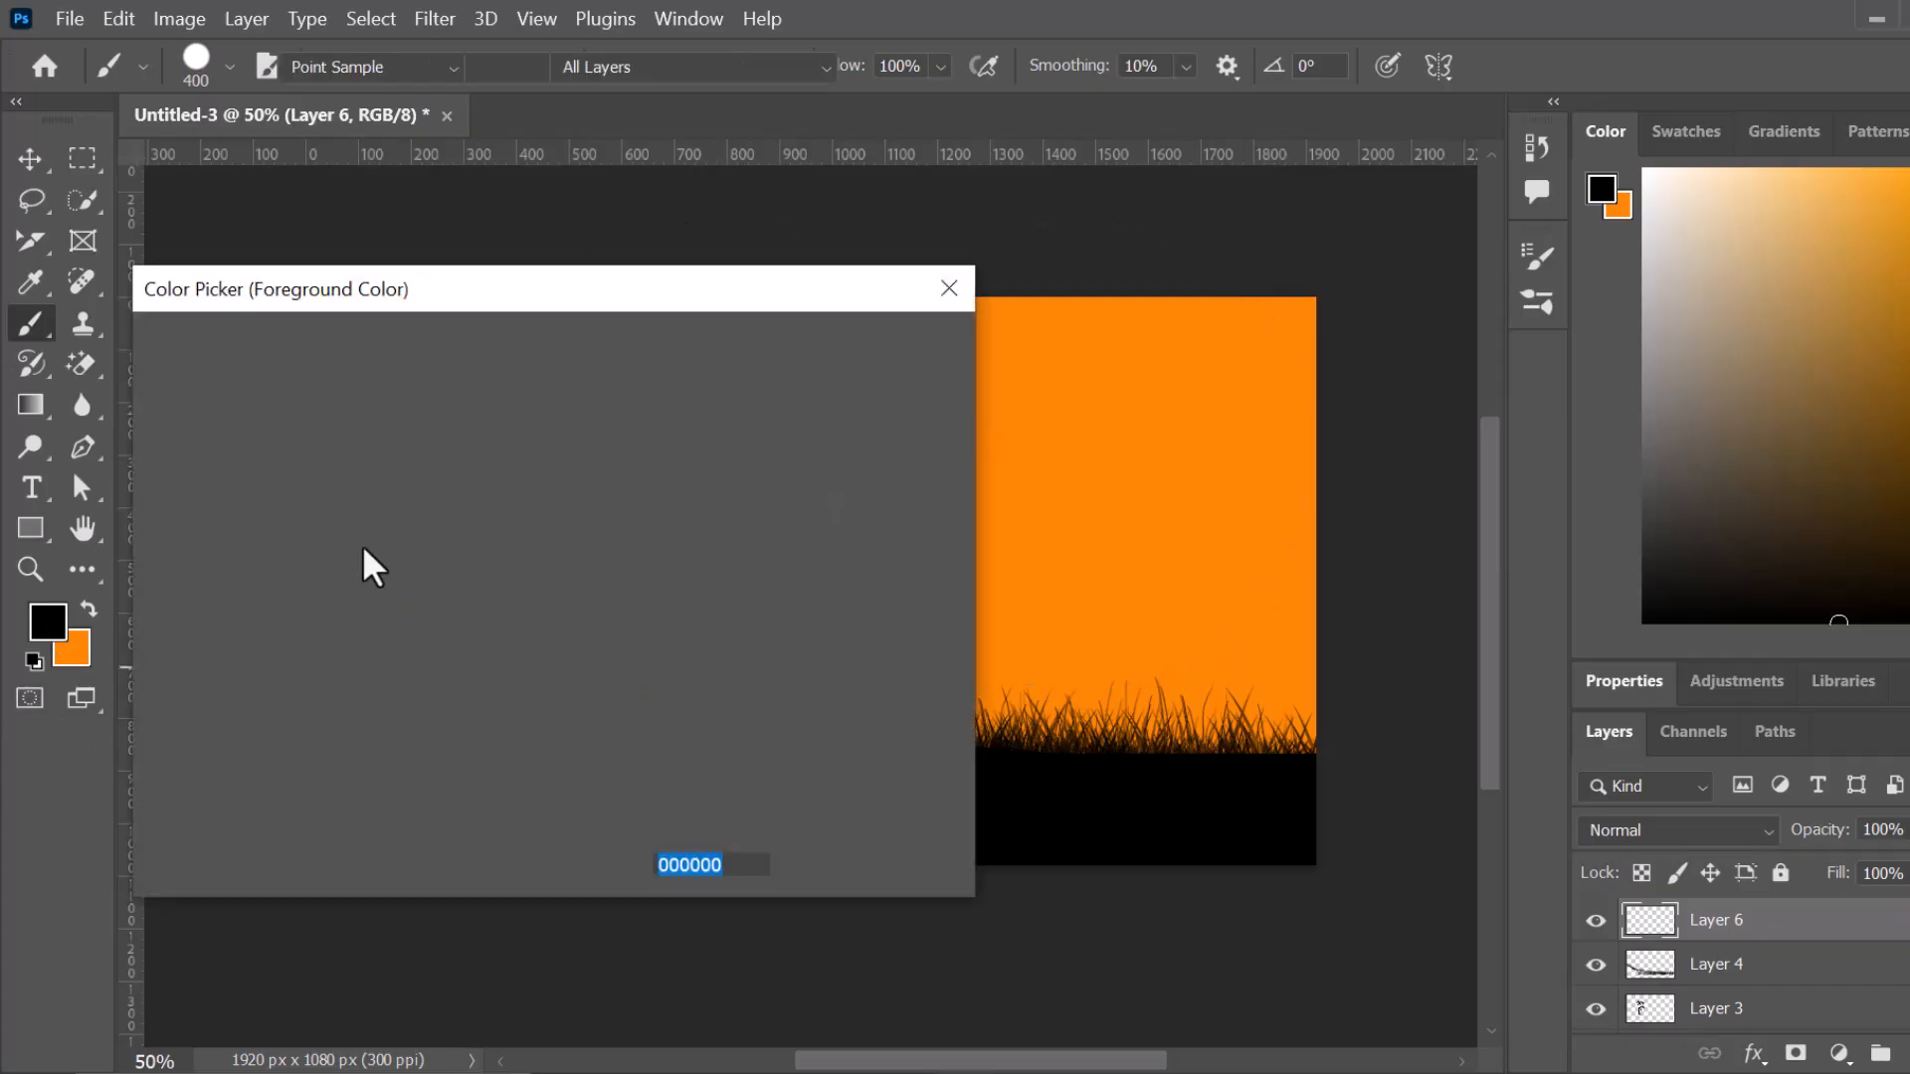
{"action": "left_click_drag", "start_coordinate": [230, 474], "coordinate": [124, 348]}
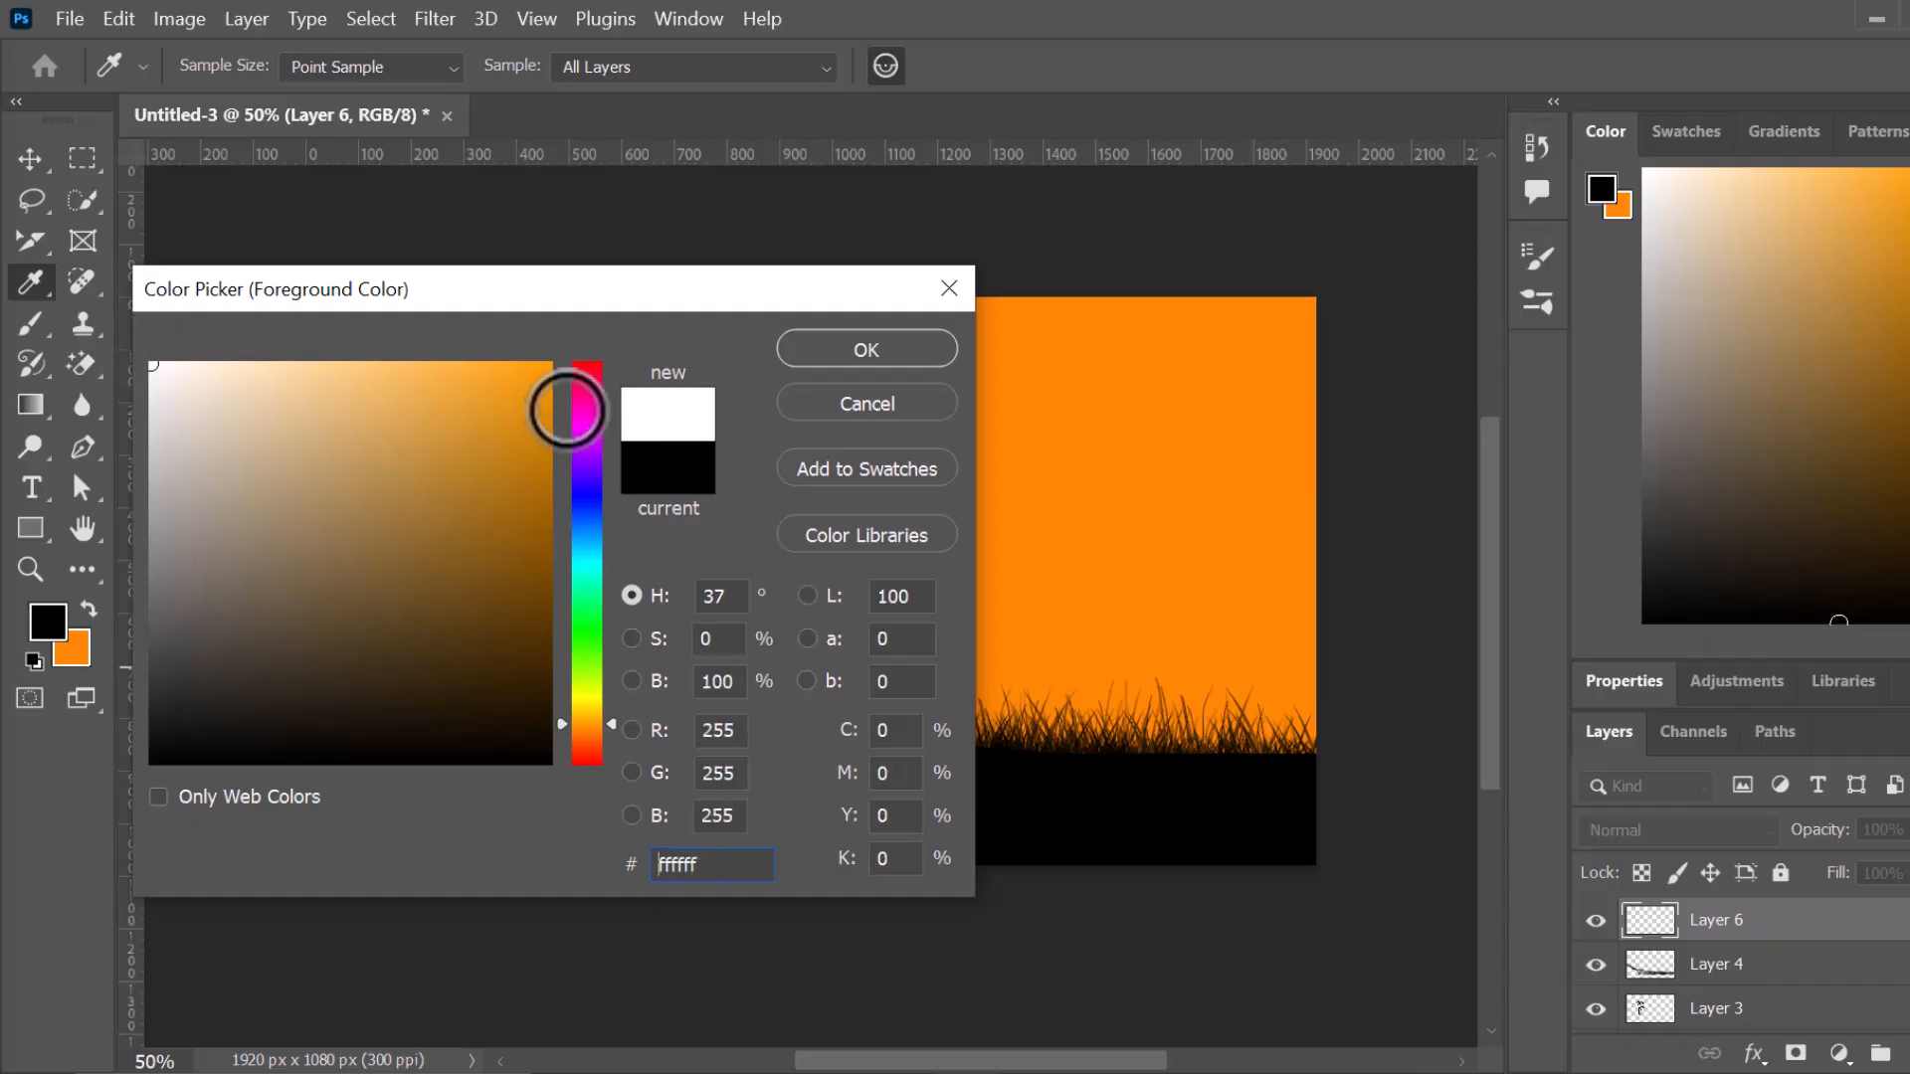
{"action": "left_click", "coordinate": [872, 344]}
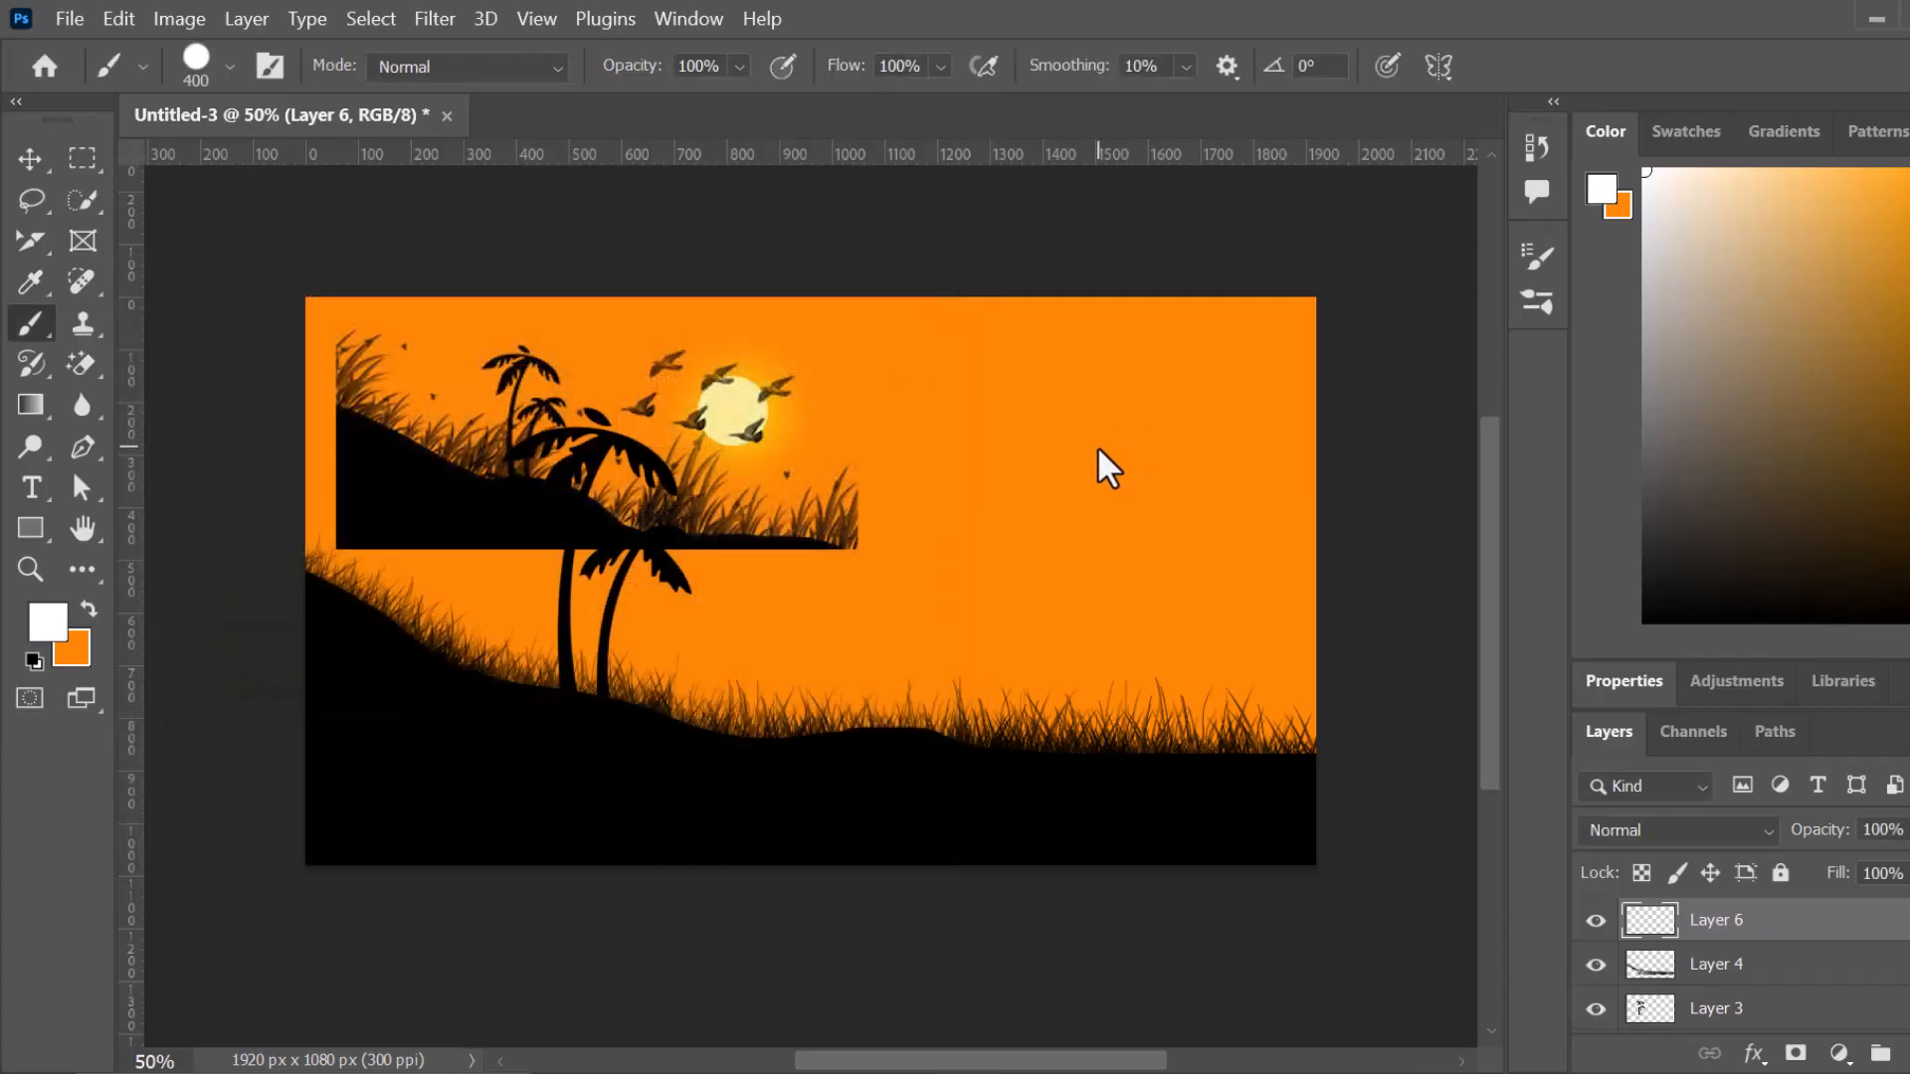
{"action": "left_click", "coordinate": [1097, 446]}
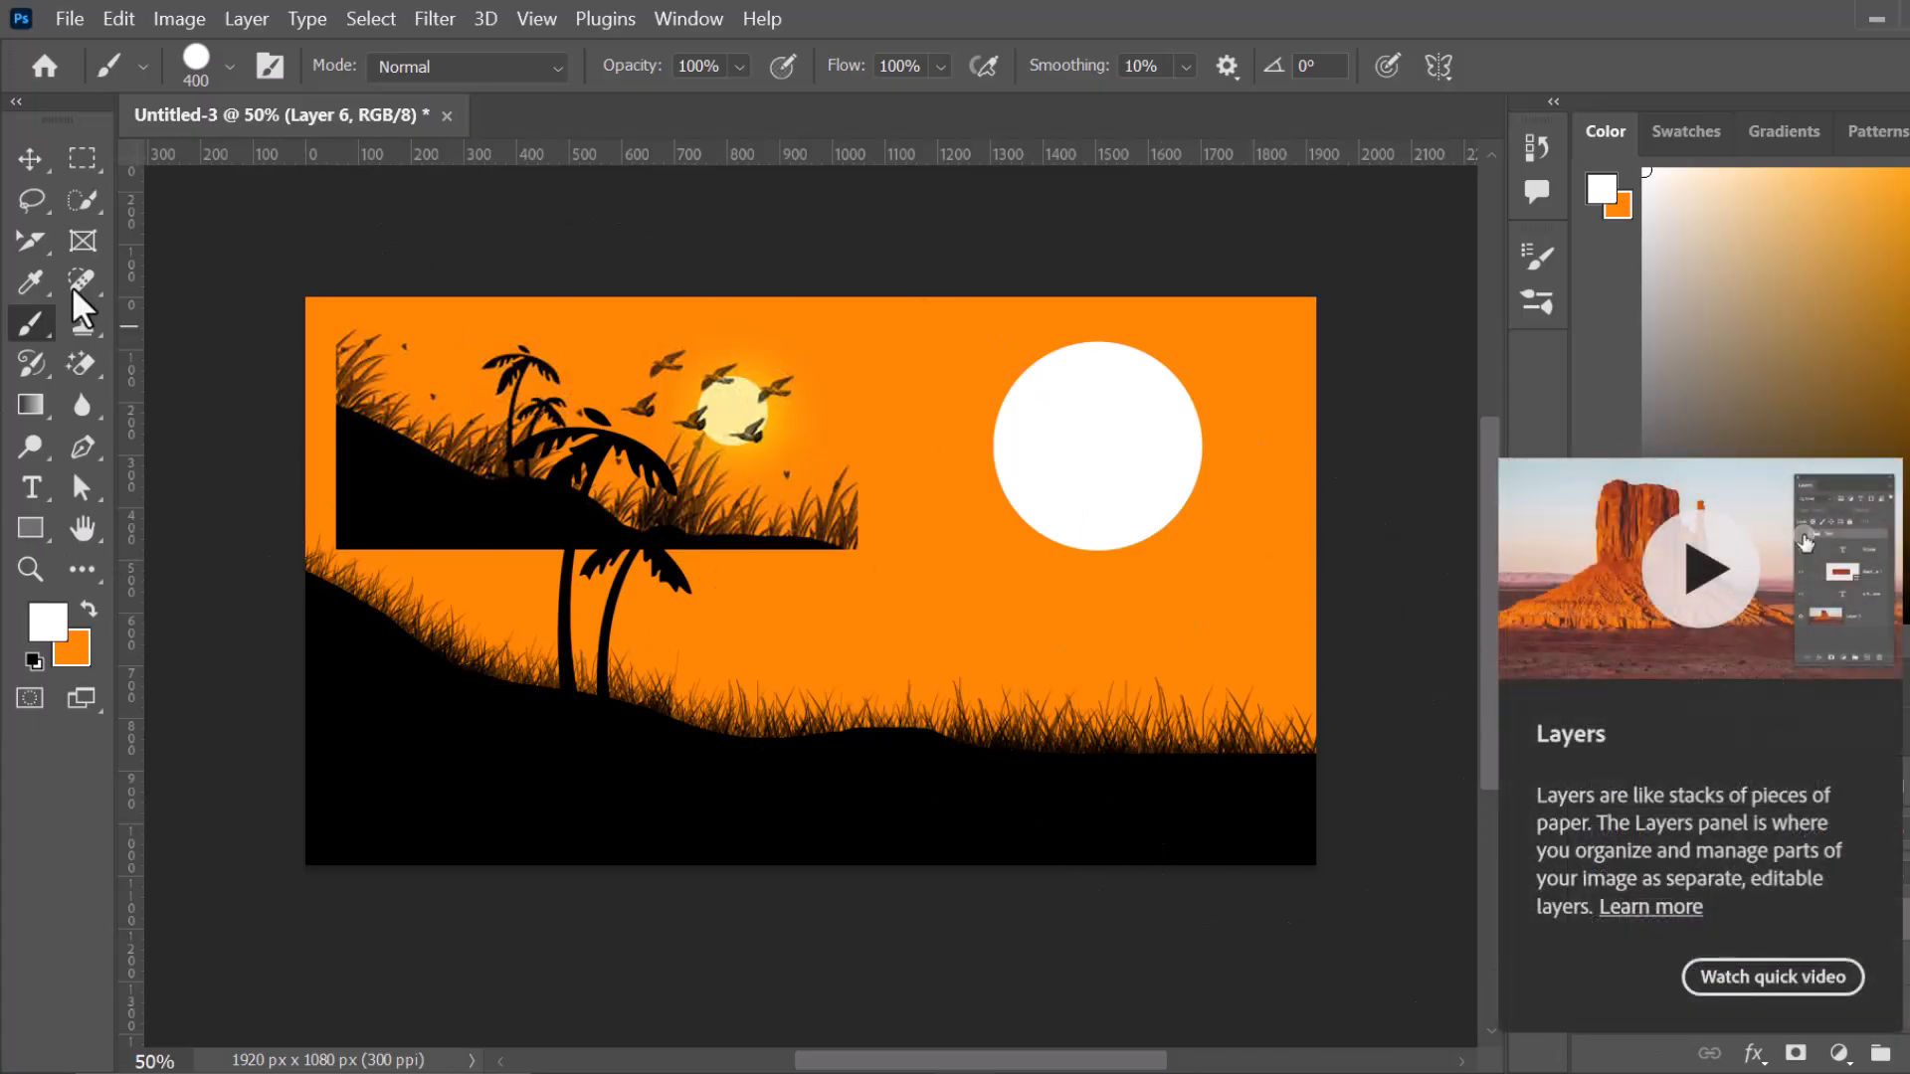
- Try moving the white circle down toward the grass, undo the move, and toggle Layer 6's visibility
{"action": "left_click", "coordinate": [32, 171]}
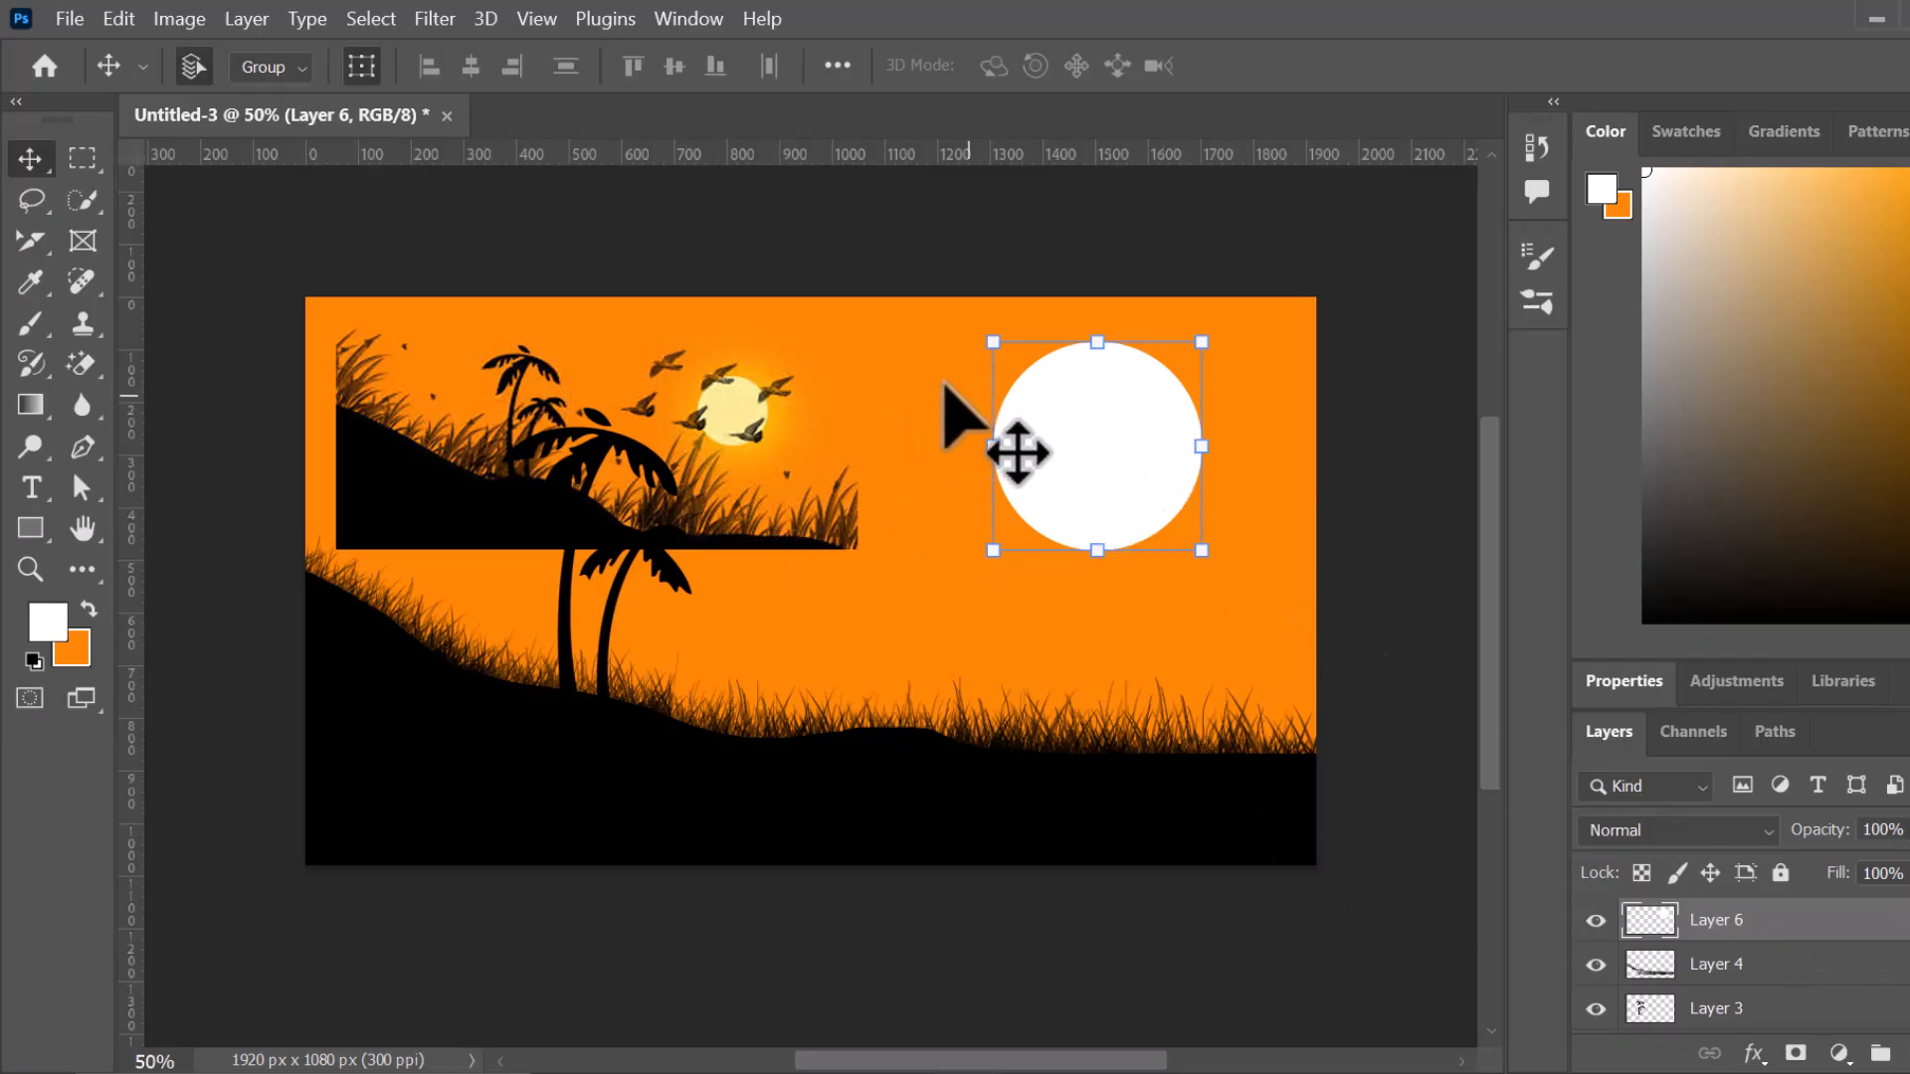
{"action": "left_click", "coordinate": [924, 378]}
{"action": "left_click", "coordinate": [1116, 431]}
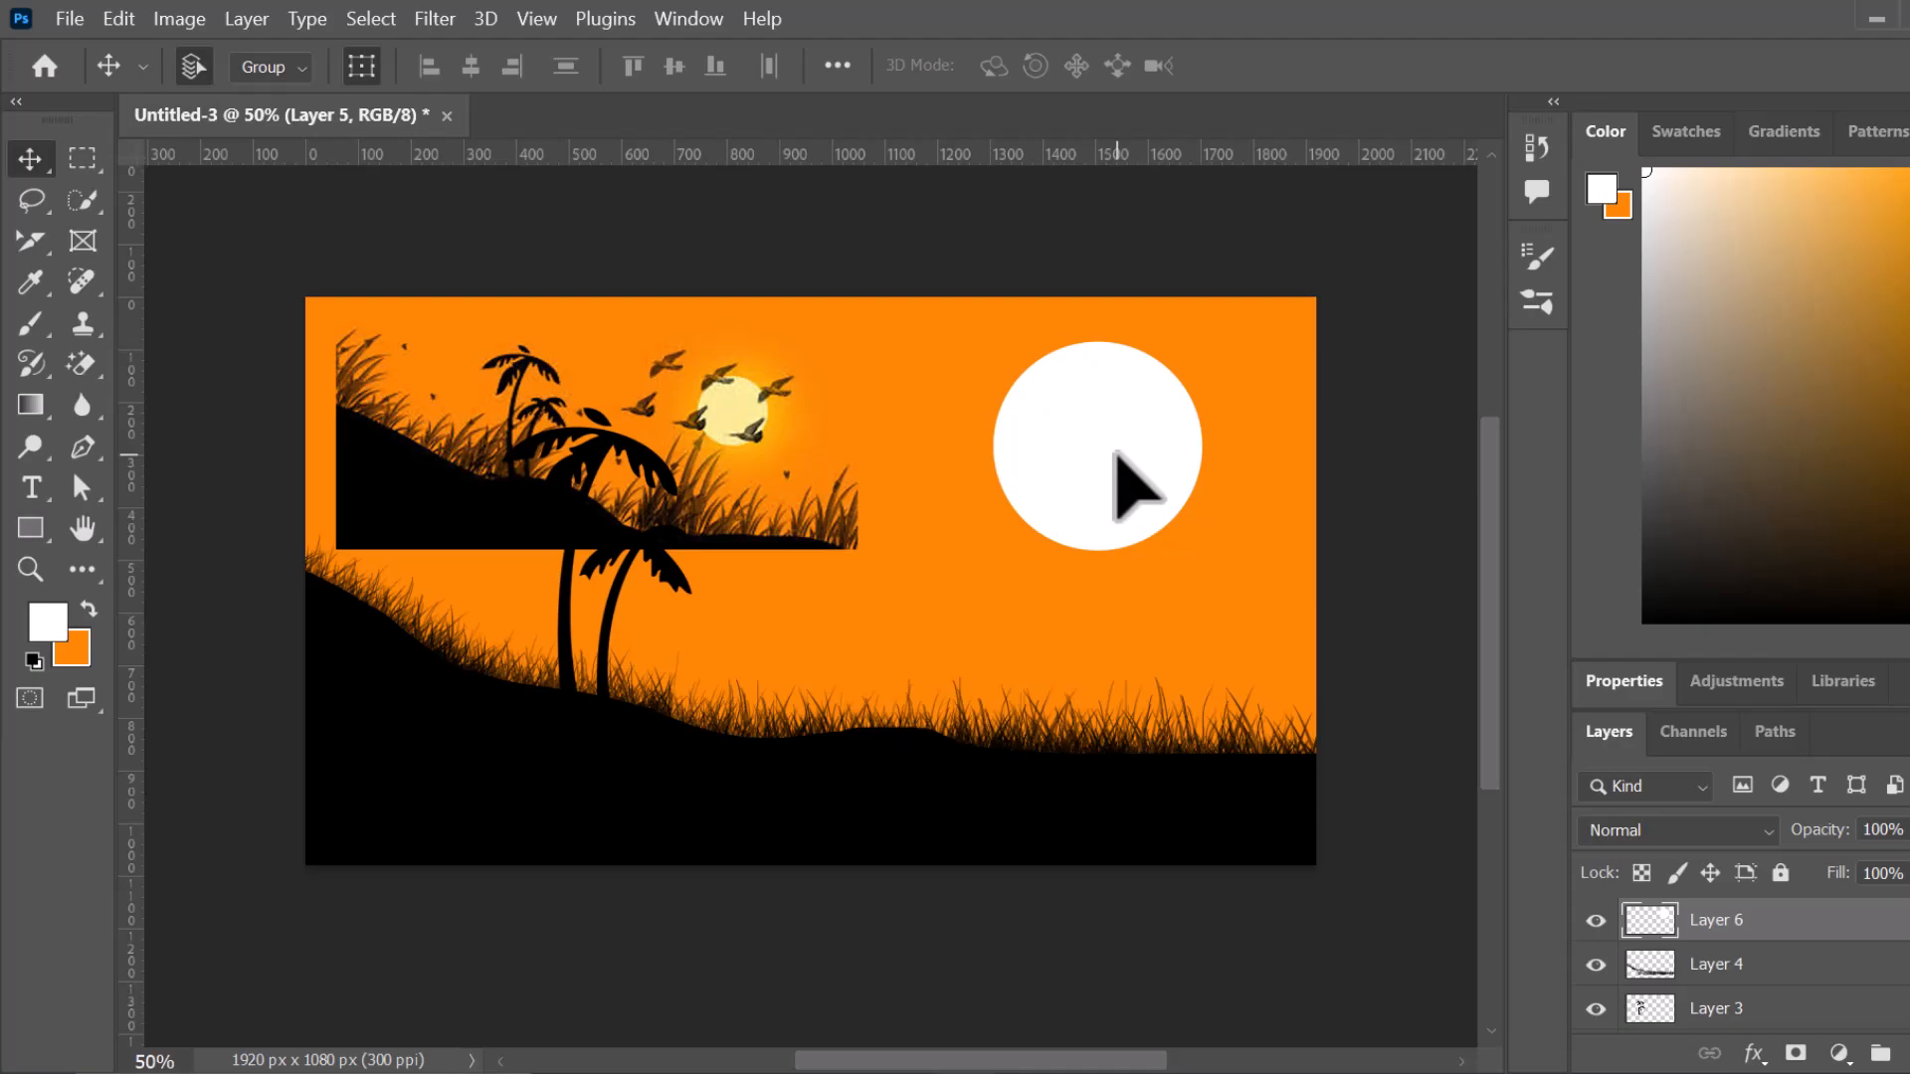
{"action": "left_click_drag", "start_coordinate": [1130, 498], "coordinate": [1097, 617]}
{"action": "key", "text": "ctrl+z"}
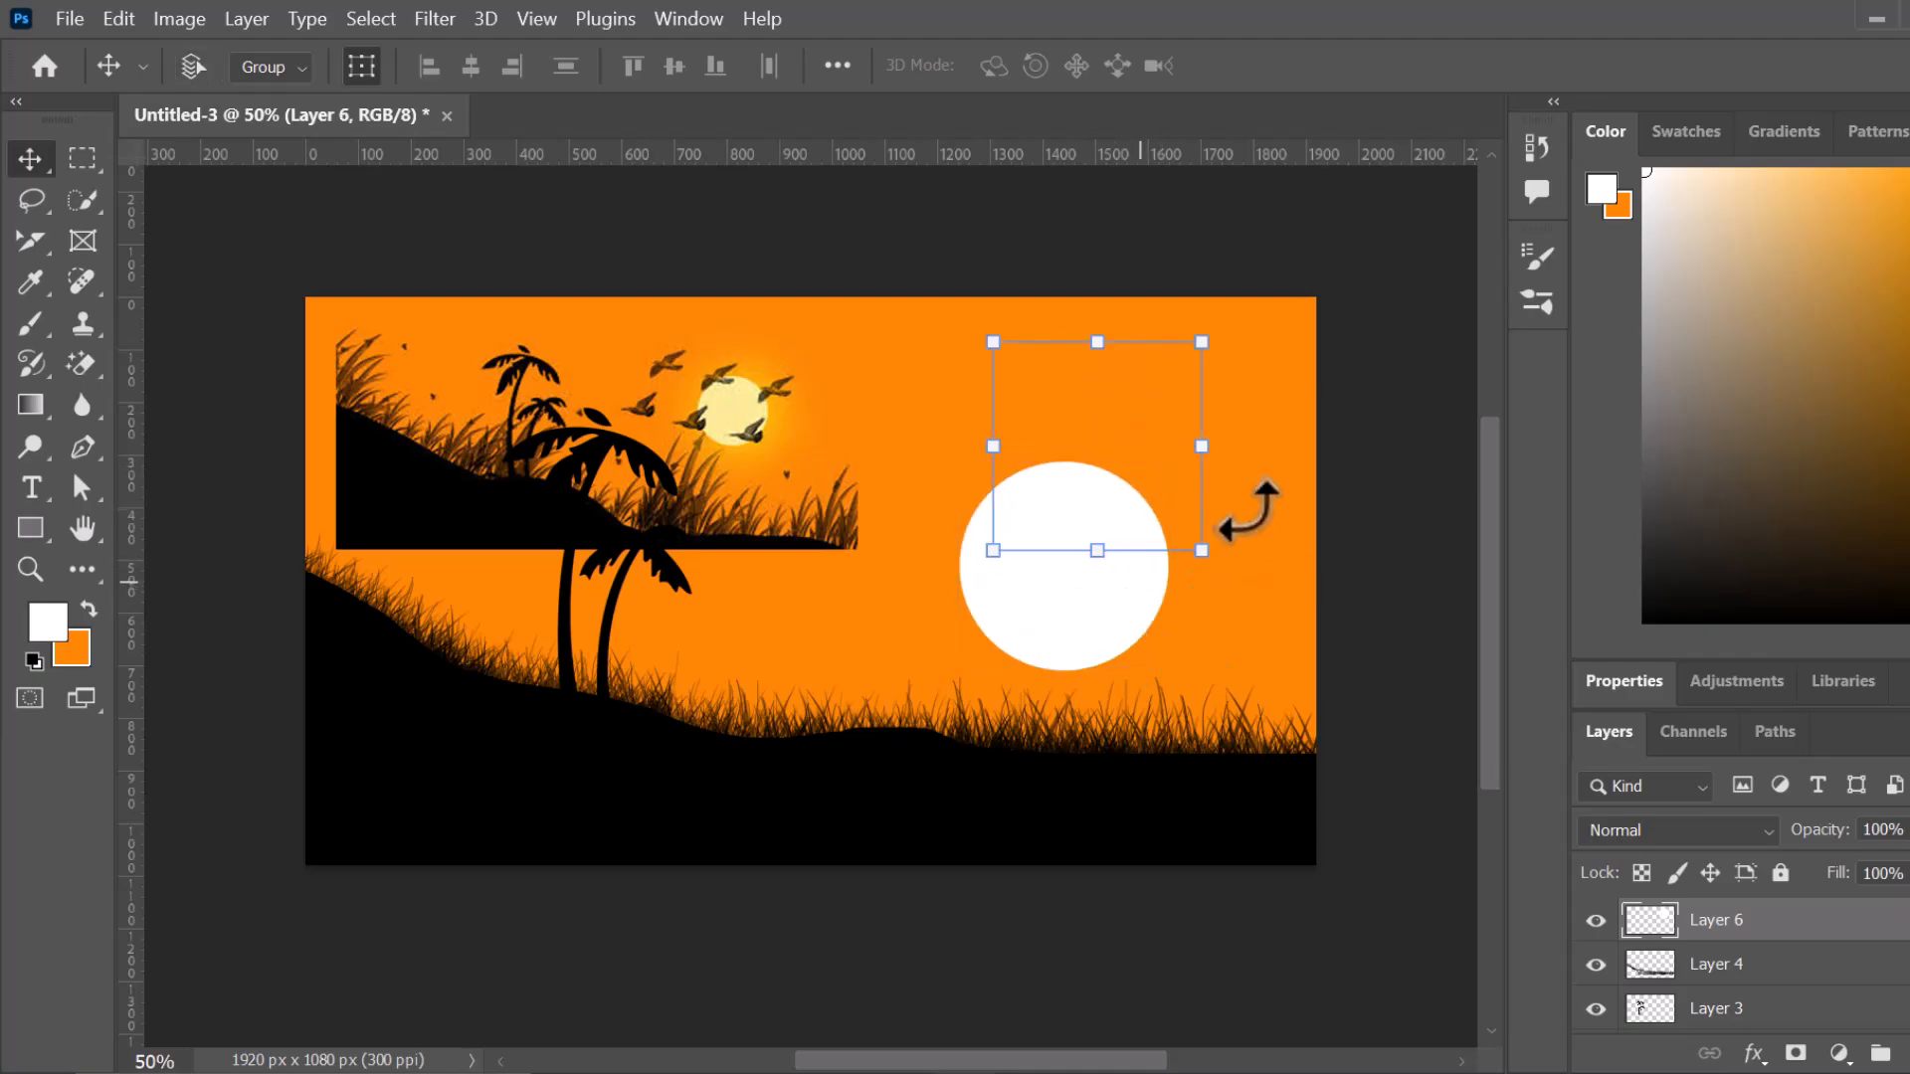
{"action": "left_click", "coordinate": [1597, 920]}
{"action": "left_click", "coordinate": [1597, 921]}
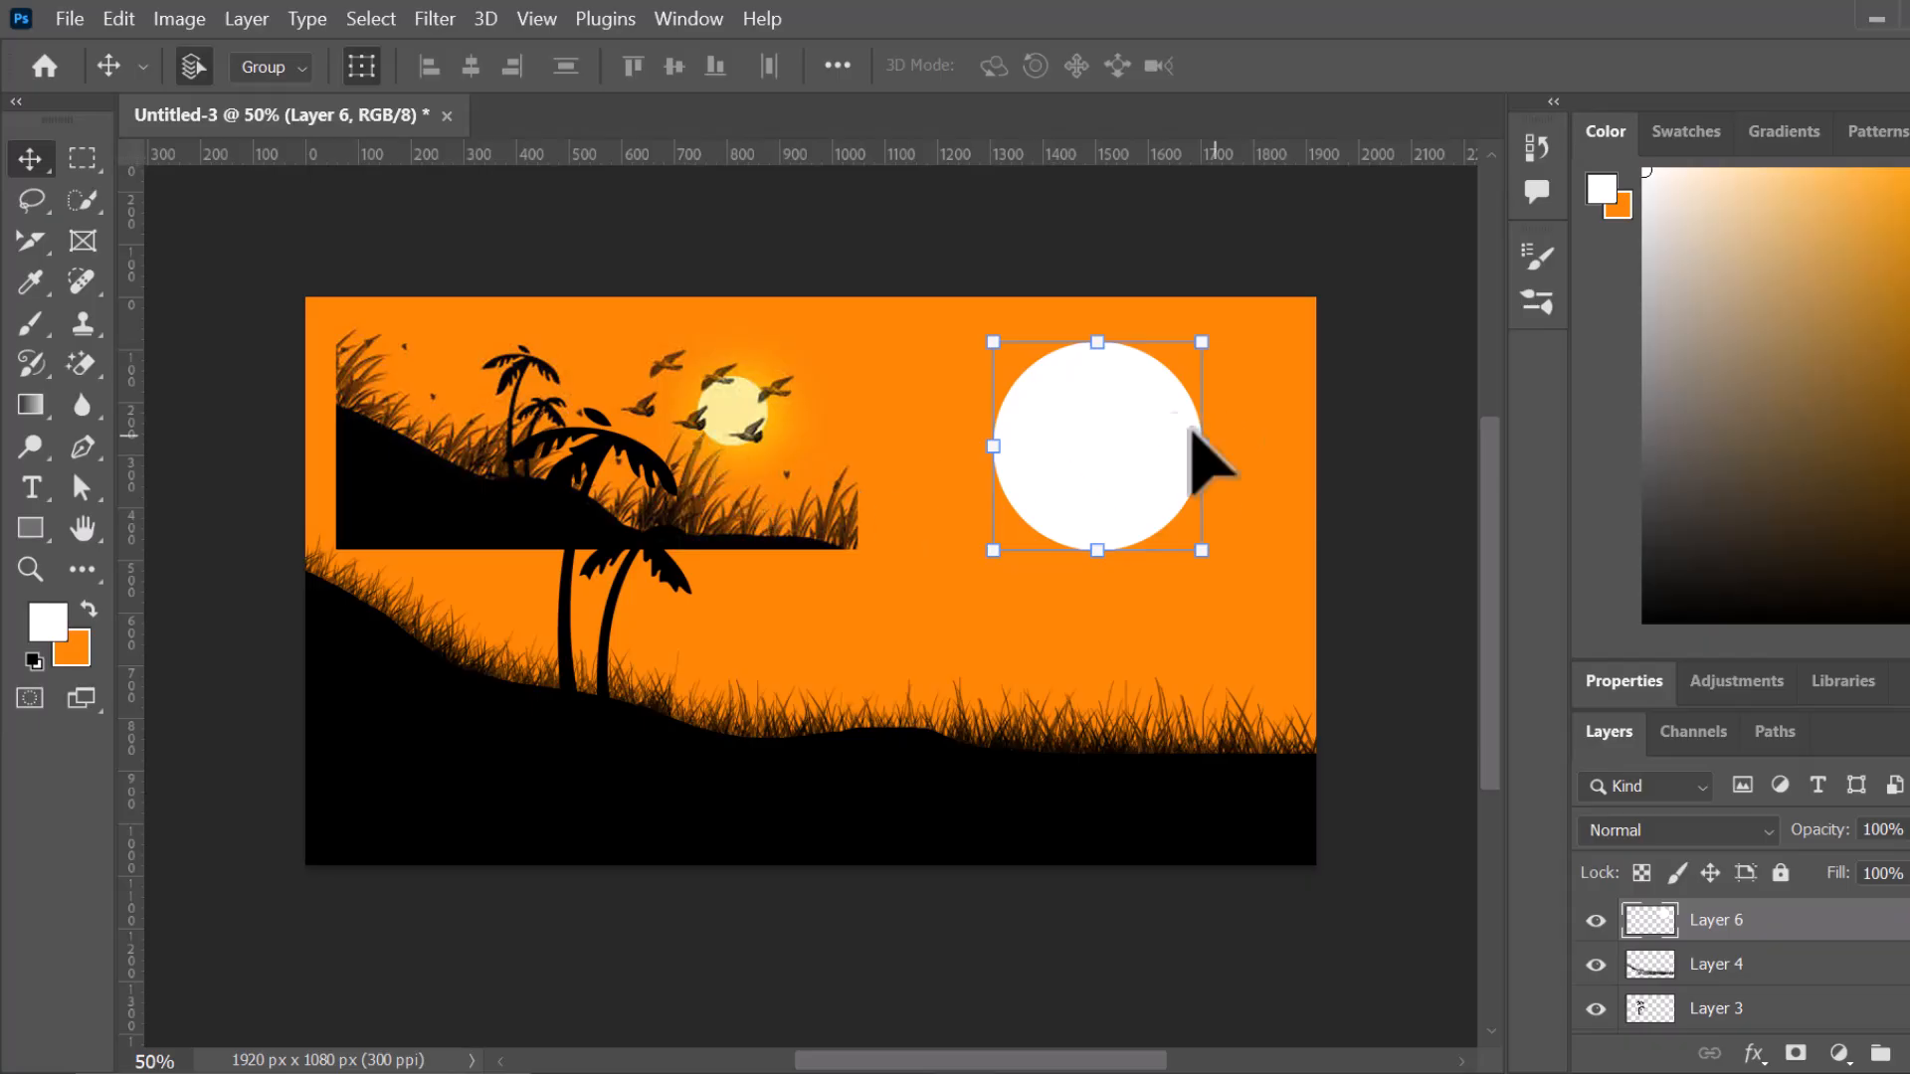
- Select the white circle on Layer 6 and duplicate its layer
{"action": "left_click", "coordinate": [873, 388]}
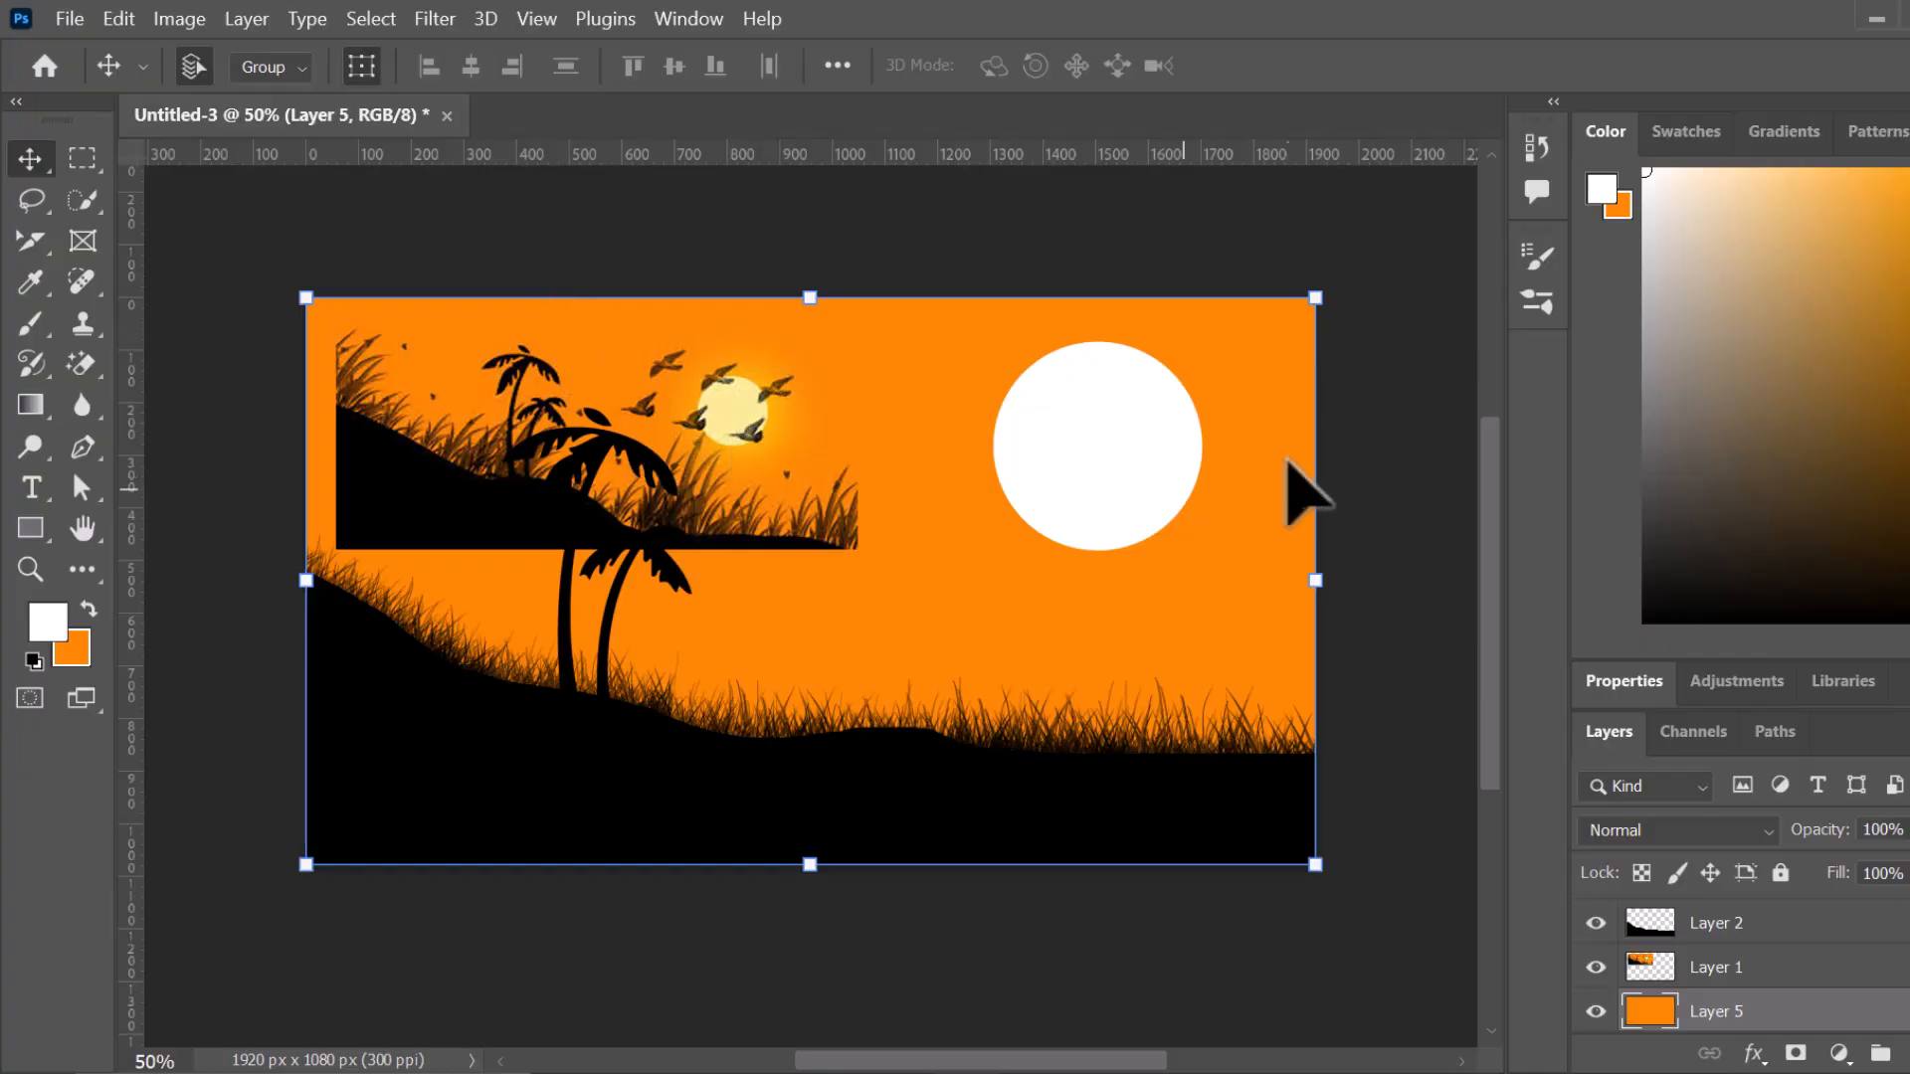
{"action": "left_click", "coordinate": [1054, 476]}
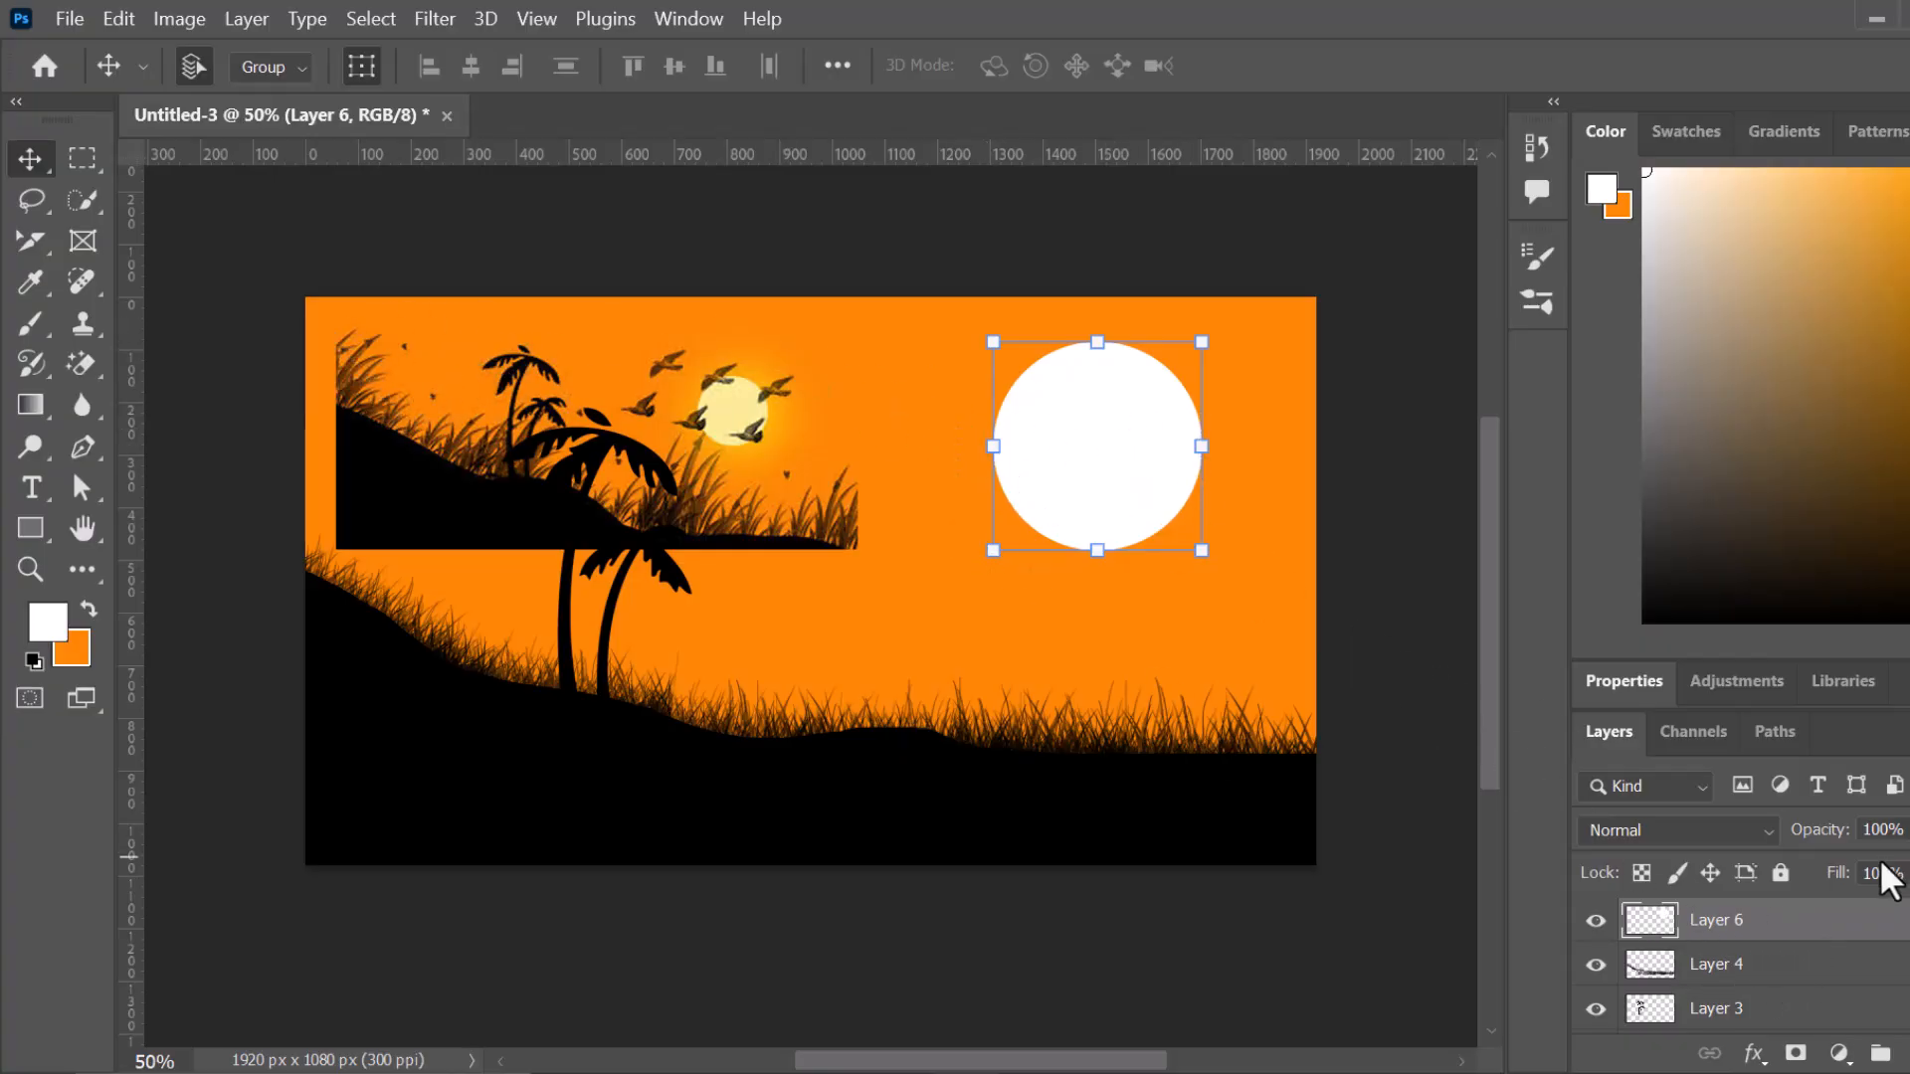
{"action": "left_click_drag", "start_coordinate": [1825, 938], "coordinate": [1903, 1057]}
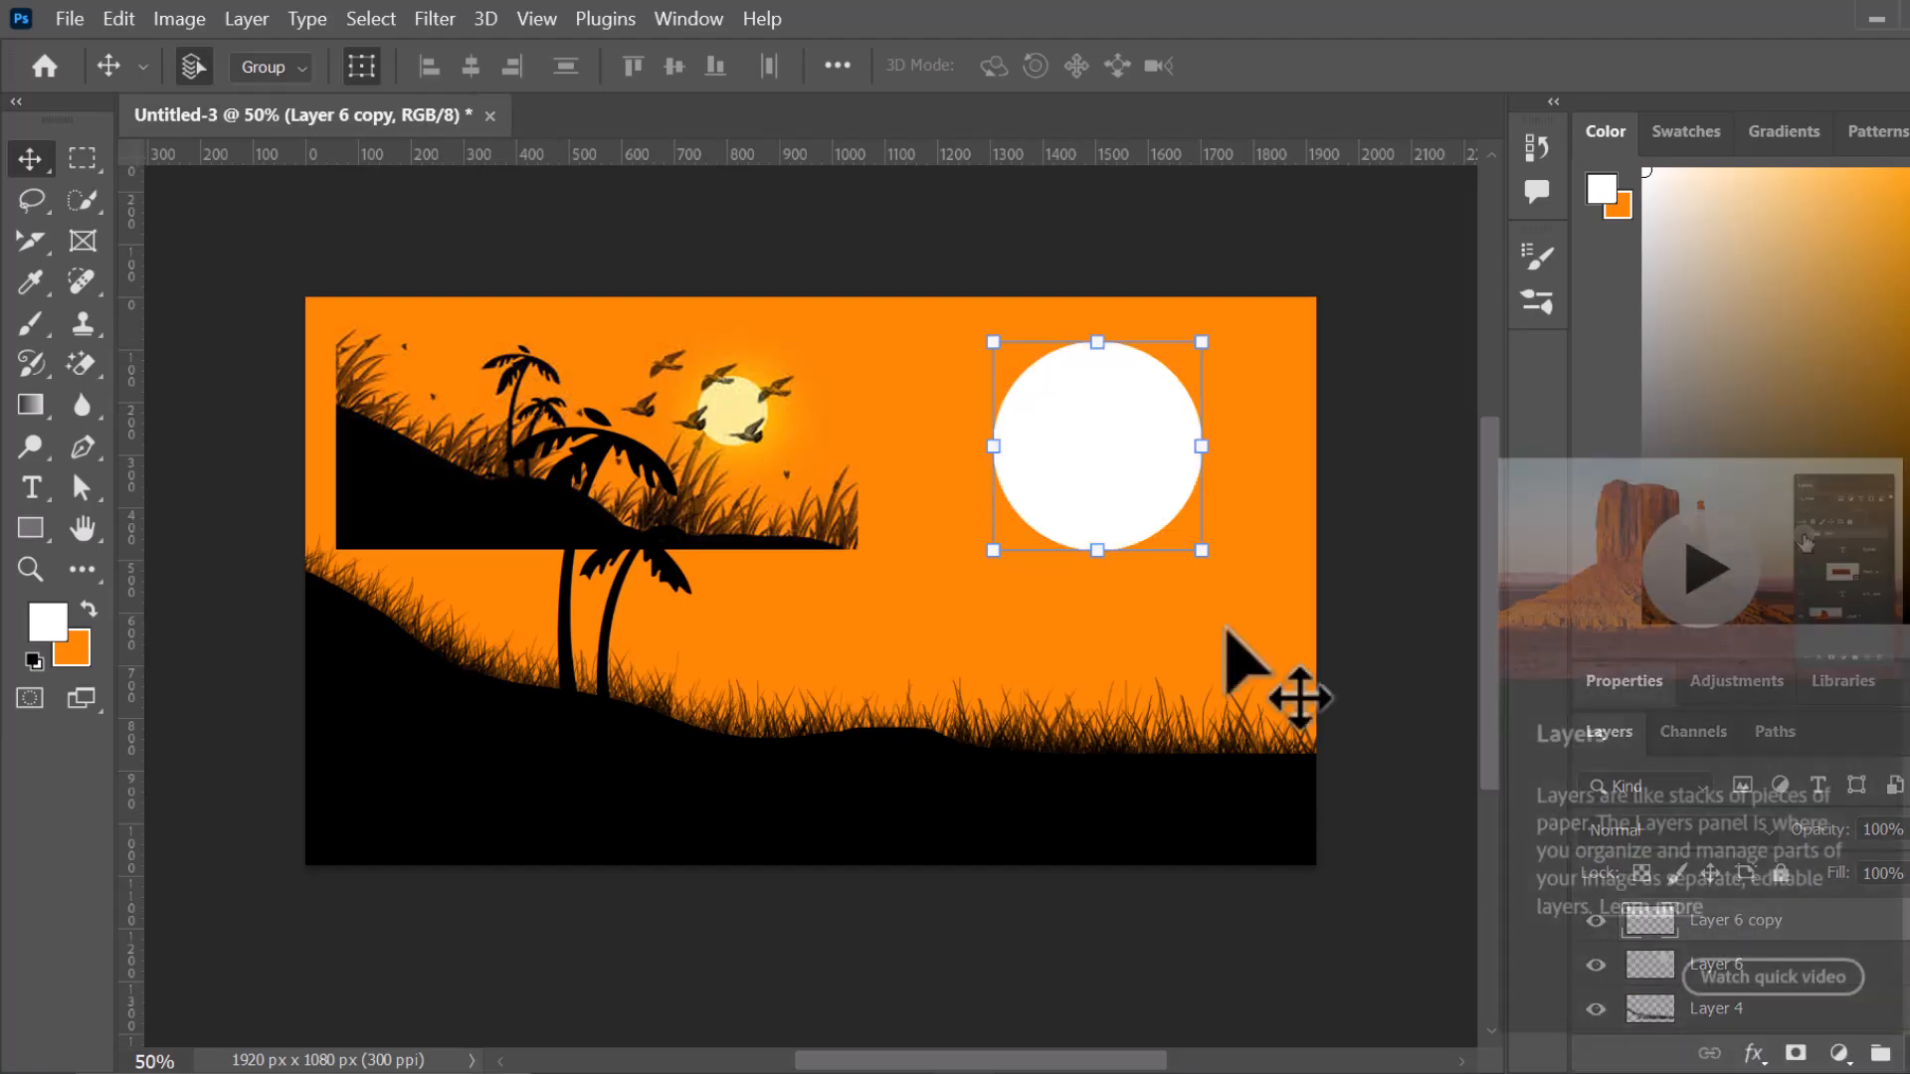
{"action": "left_click", "coordinate": [1596, 921]}
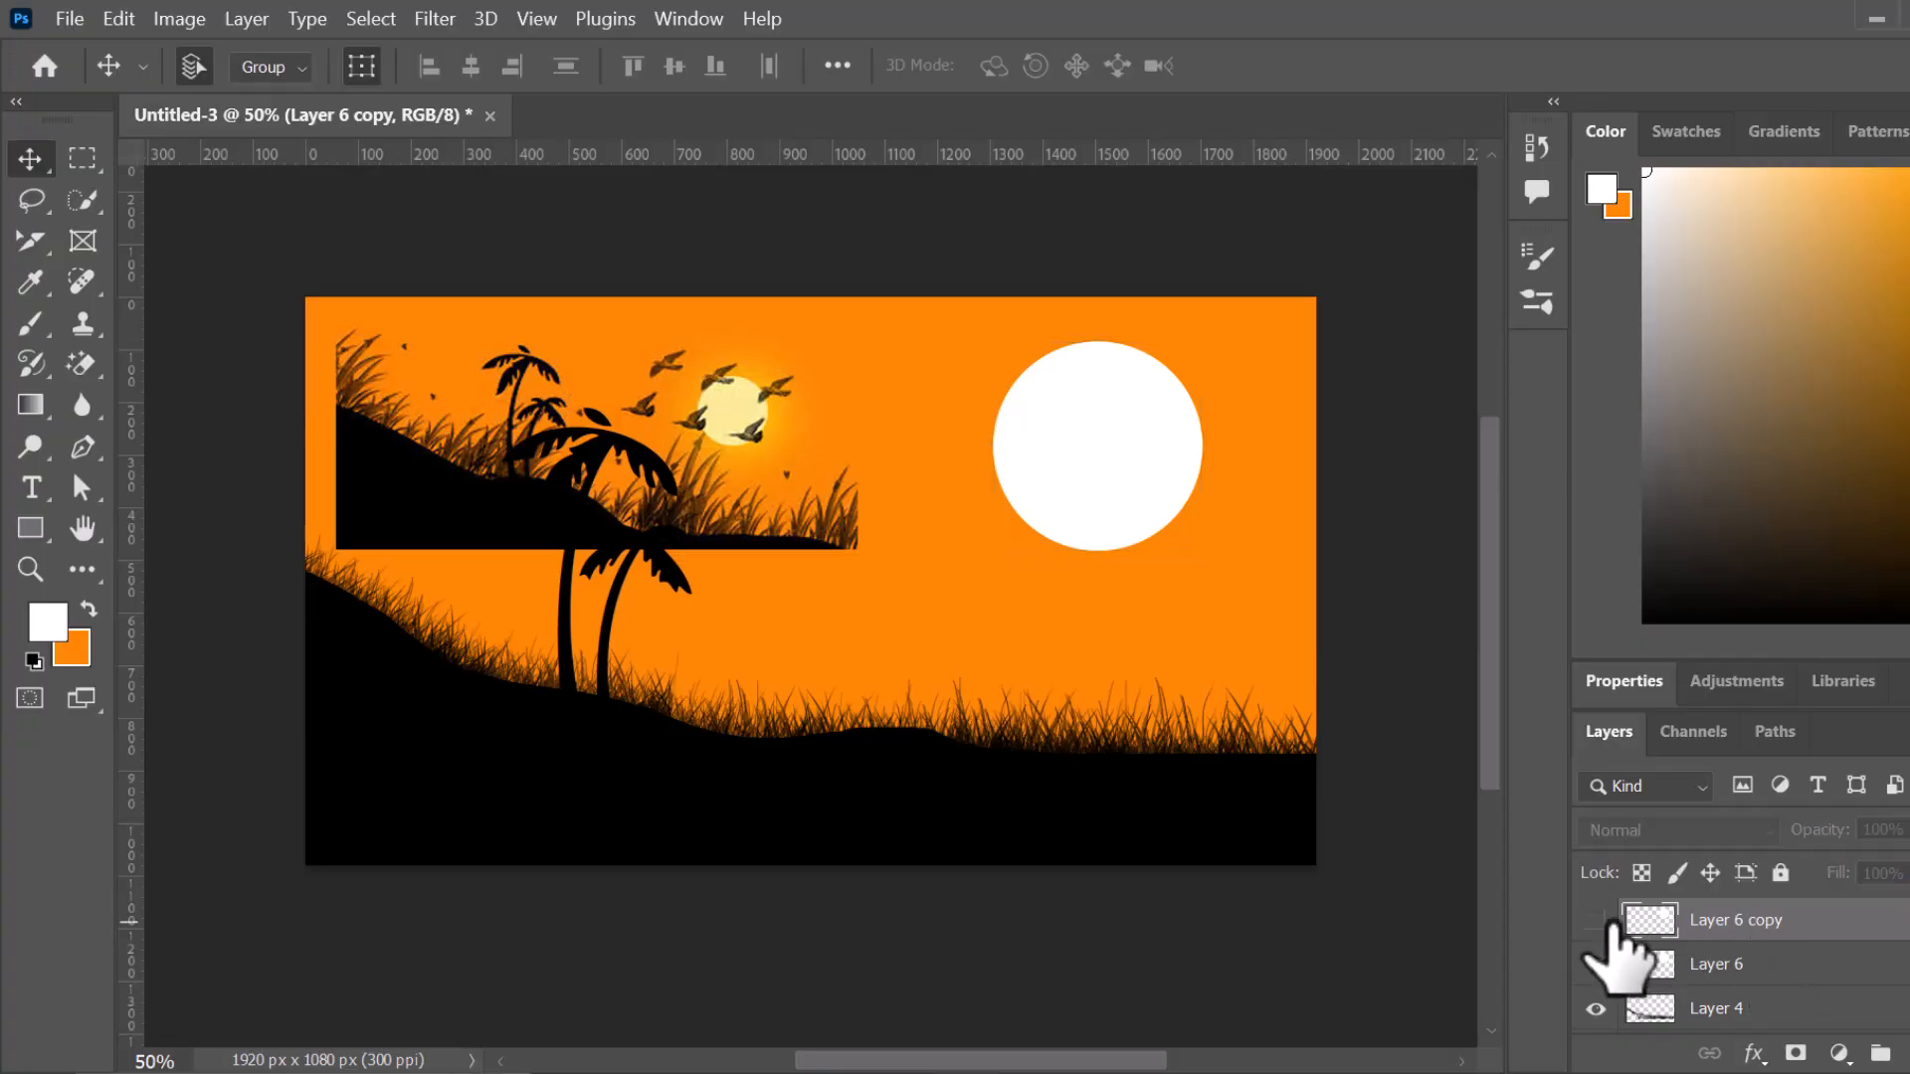
- Try moving the duplicated circle down off the original, and undo the changes
{"action": "left_click_drag", "start_coordinate": [1077, 497], "coordinate": [1016, 649]}
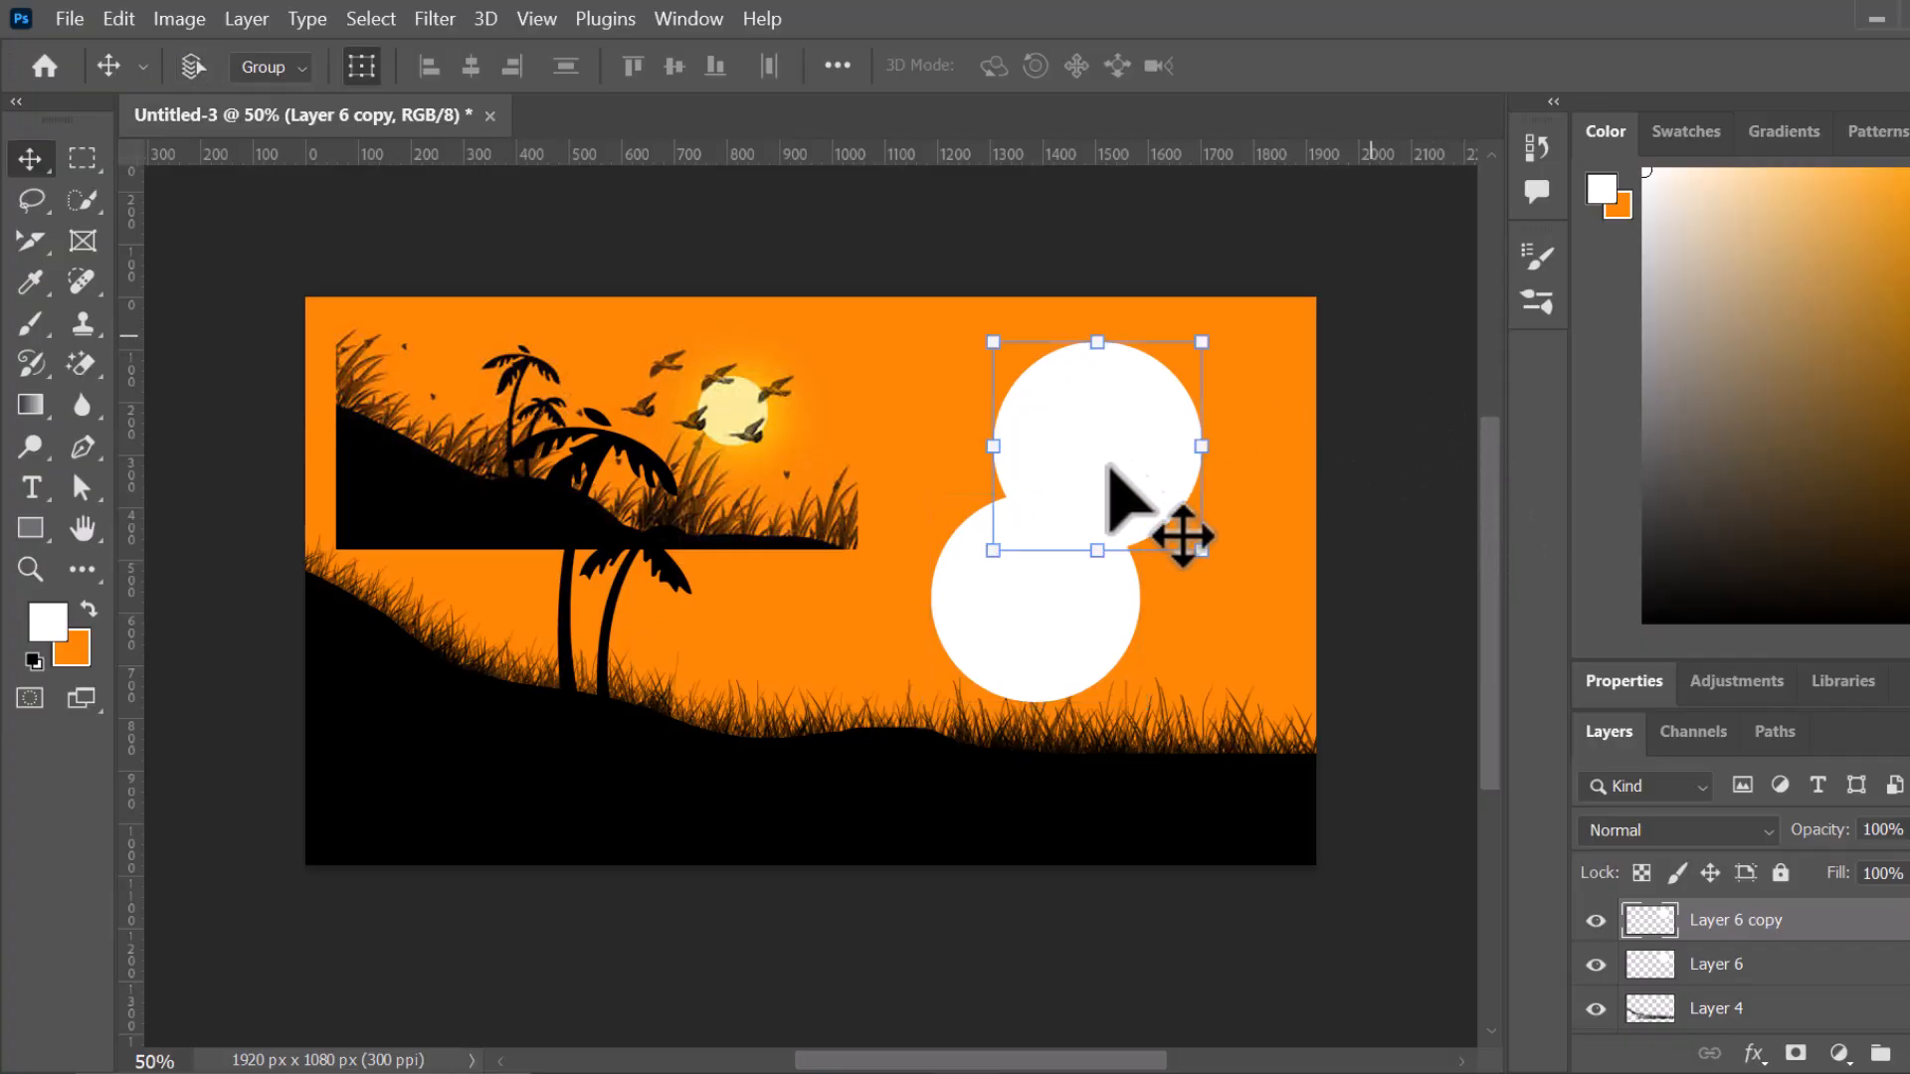
{"action": "key", "text": "ctrl+z"}
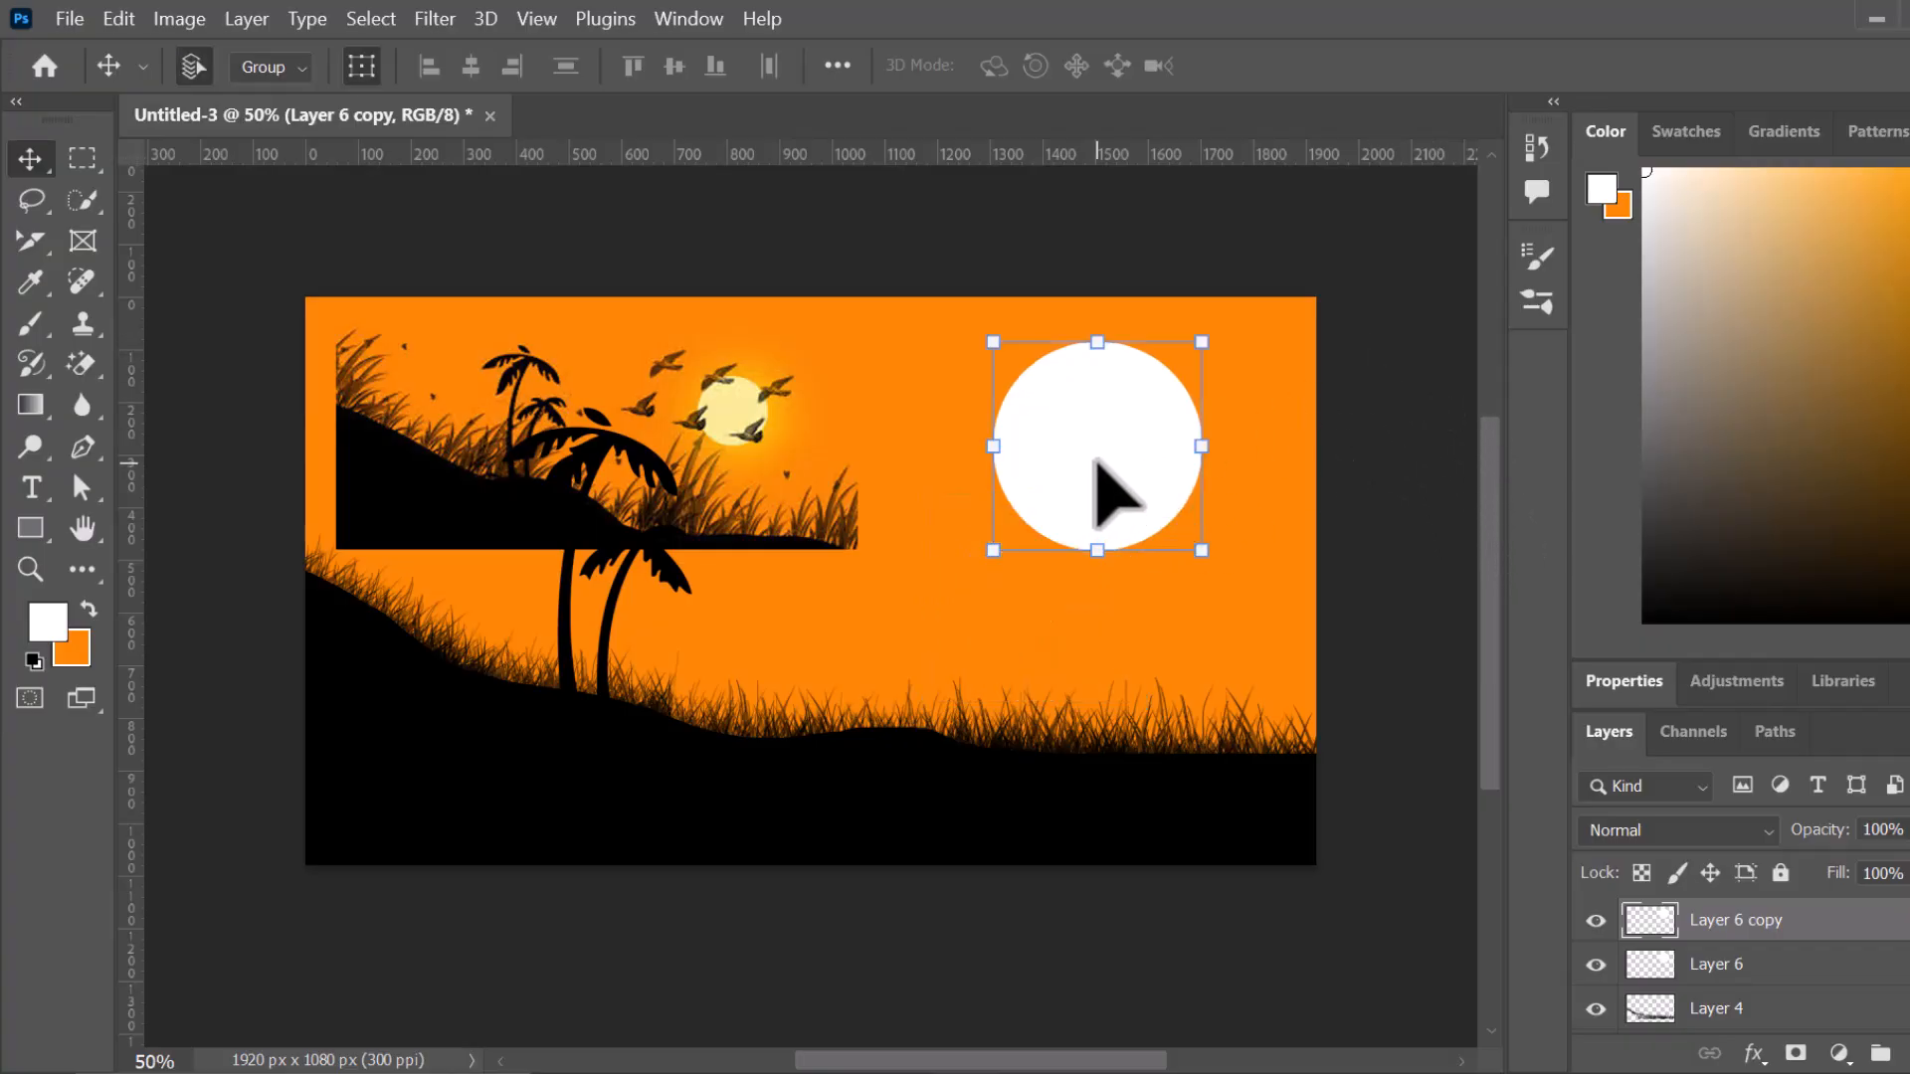
{"action": "left_click_drag", "start_coordinate": [1095, 462], "coordinate": [1031, 581]}
{"action": "key", "text": "ctrl+j"}
{"action": "key", "text": "ctrl+z"}
{"action": "key", "text": "ctrl+z"}
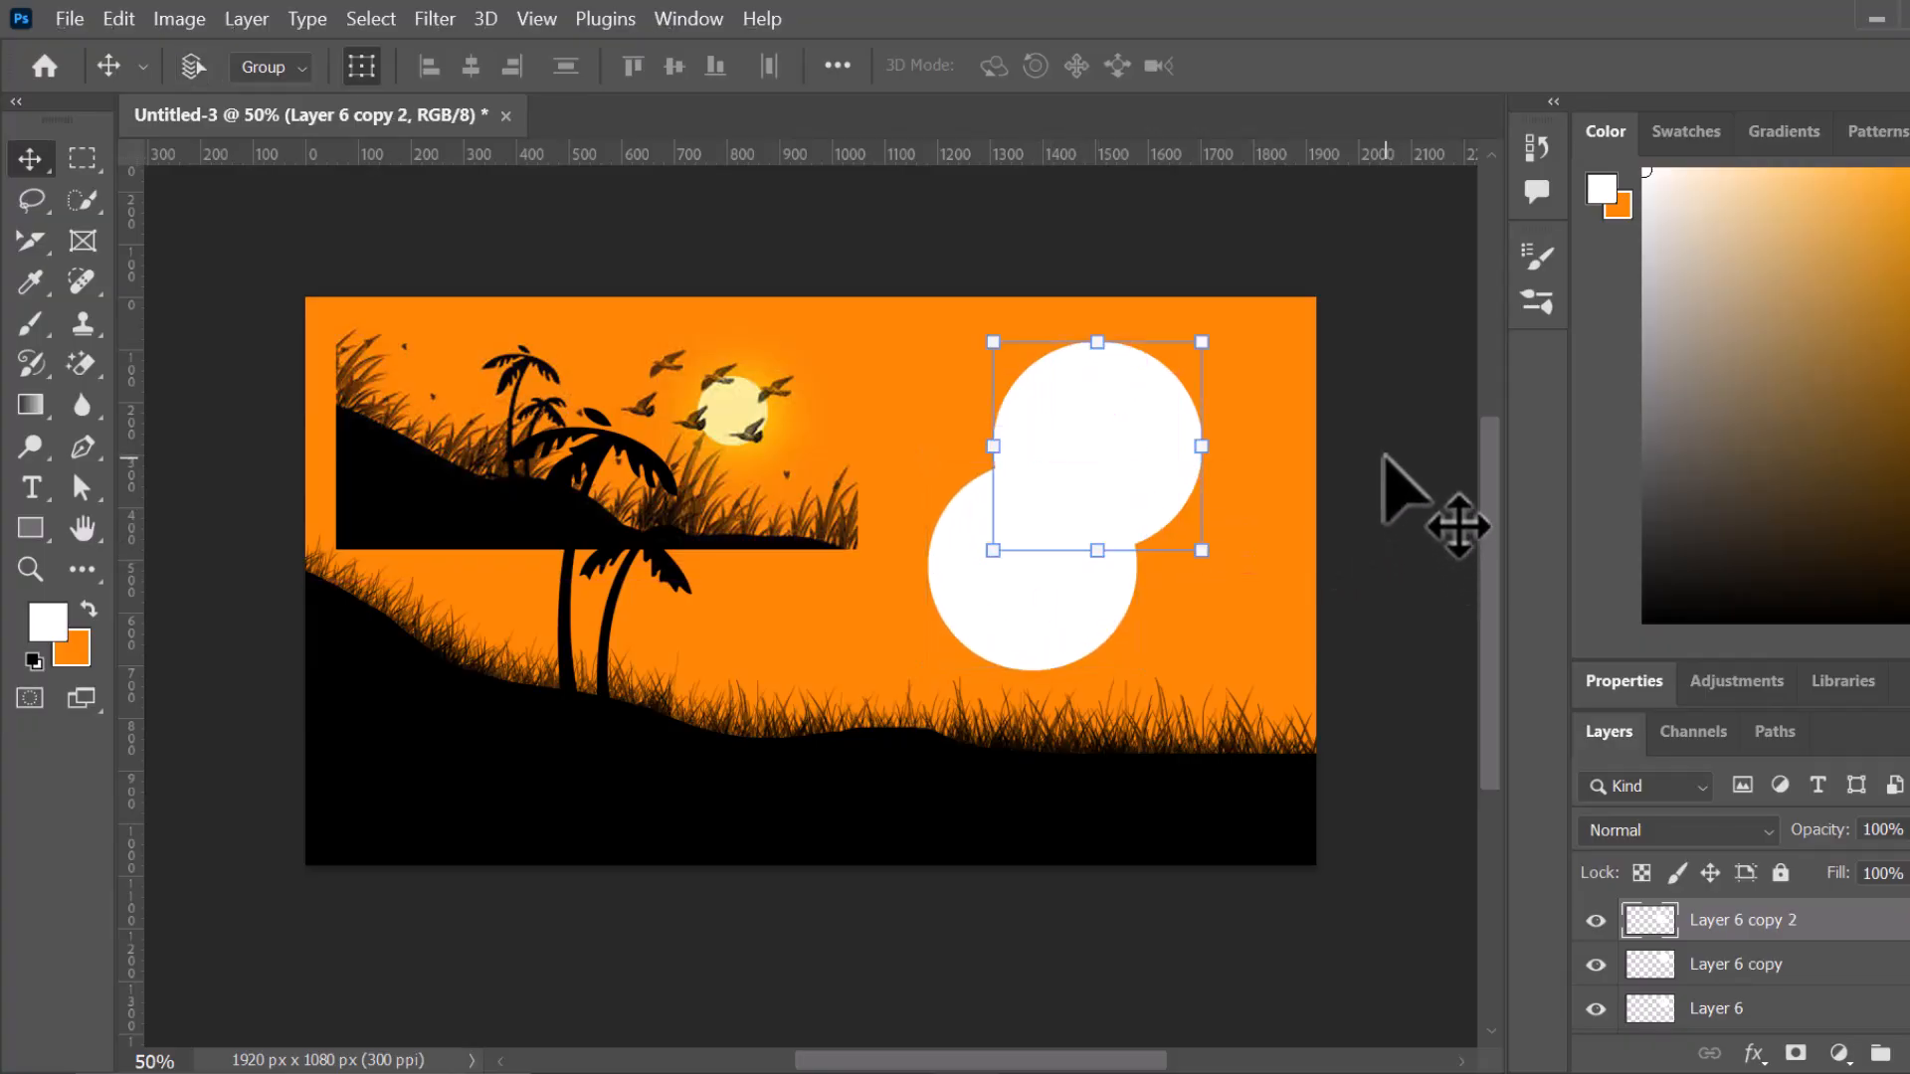
{"action": "key", "text": "ctrl+z"}
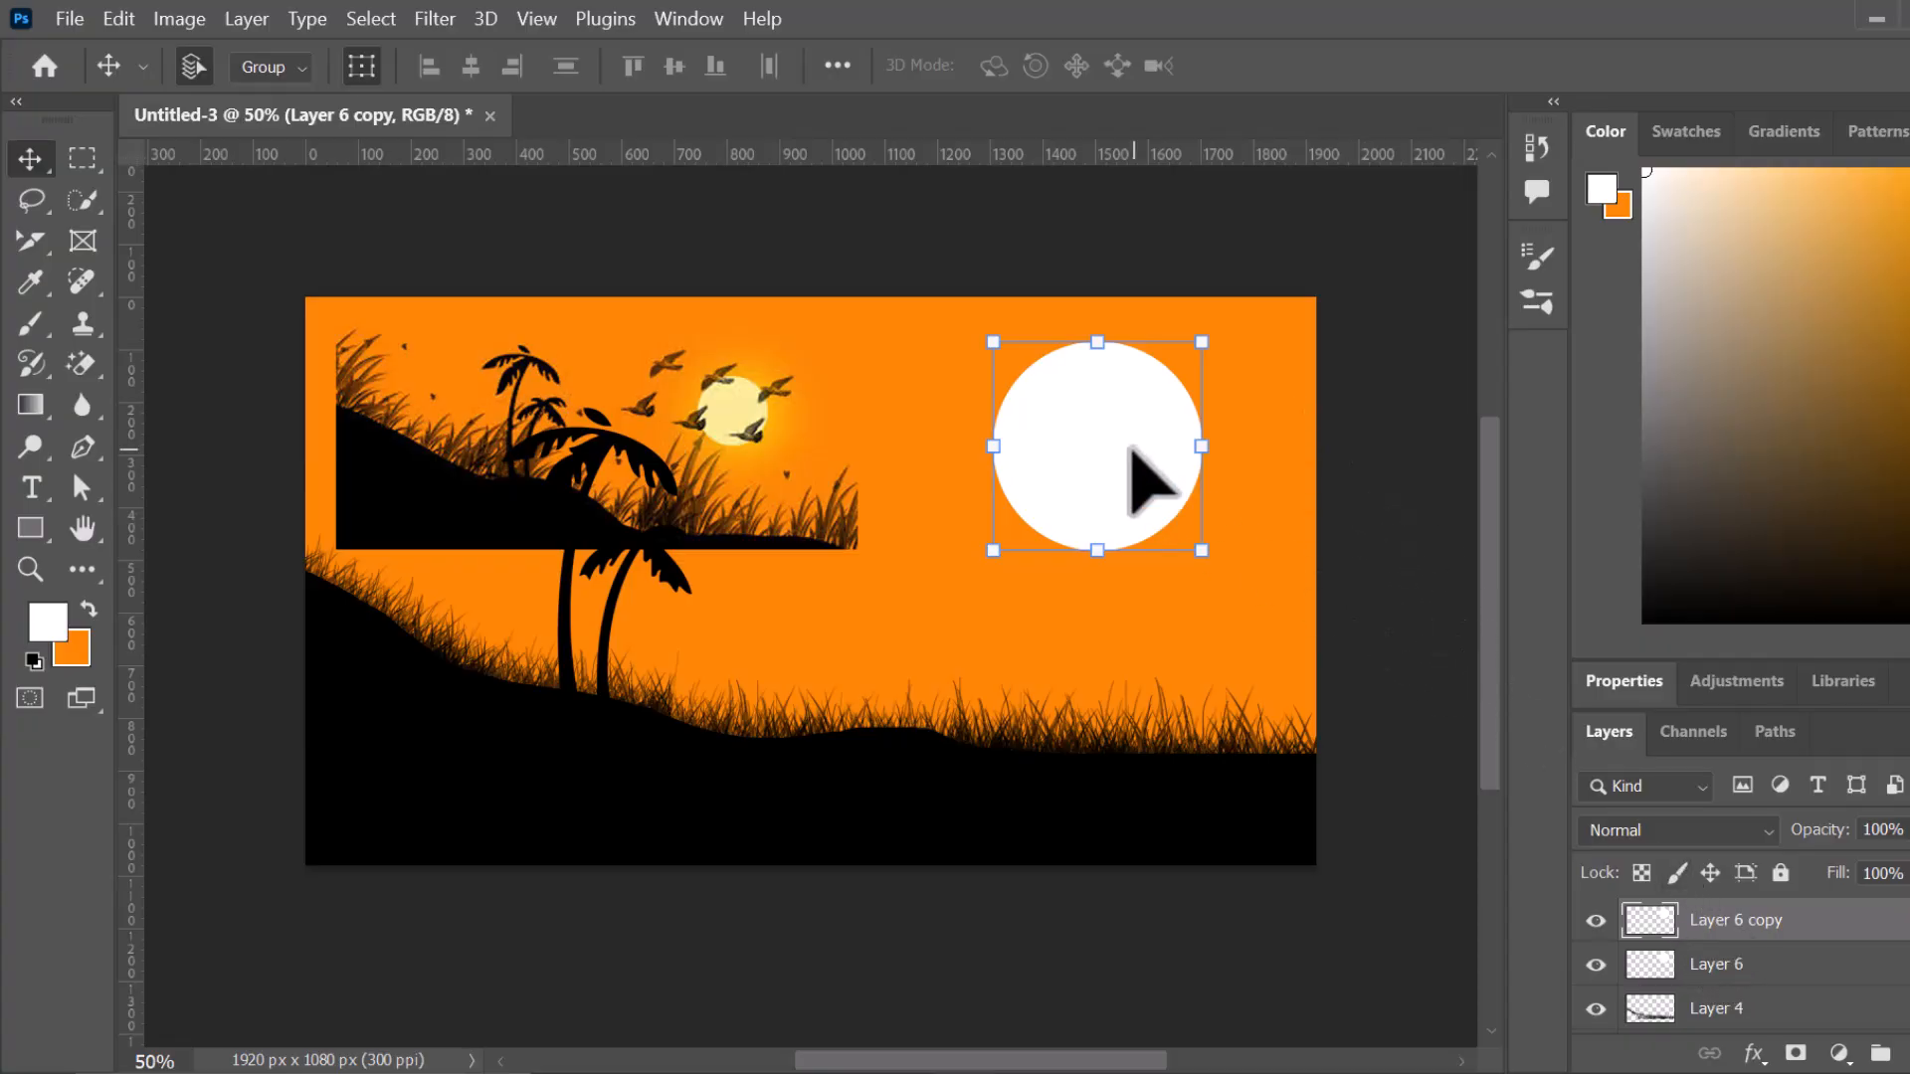
- Try a second duplicate with the circles spread apart, then undo the moves and delete Layer 6 copy 2
{"action": "left_click_drag", "start_coordinate": [1840, 923], "coordinate": [1902, 1046]}
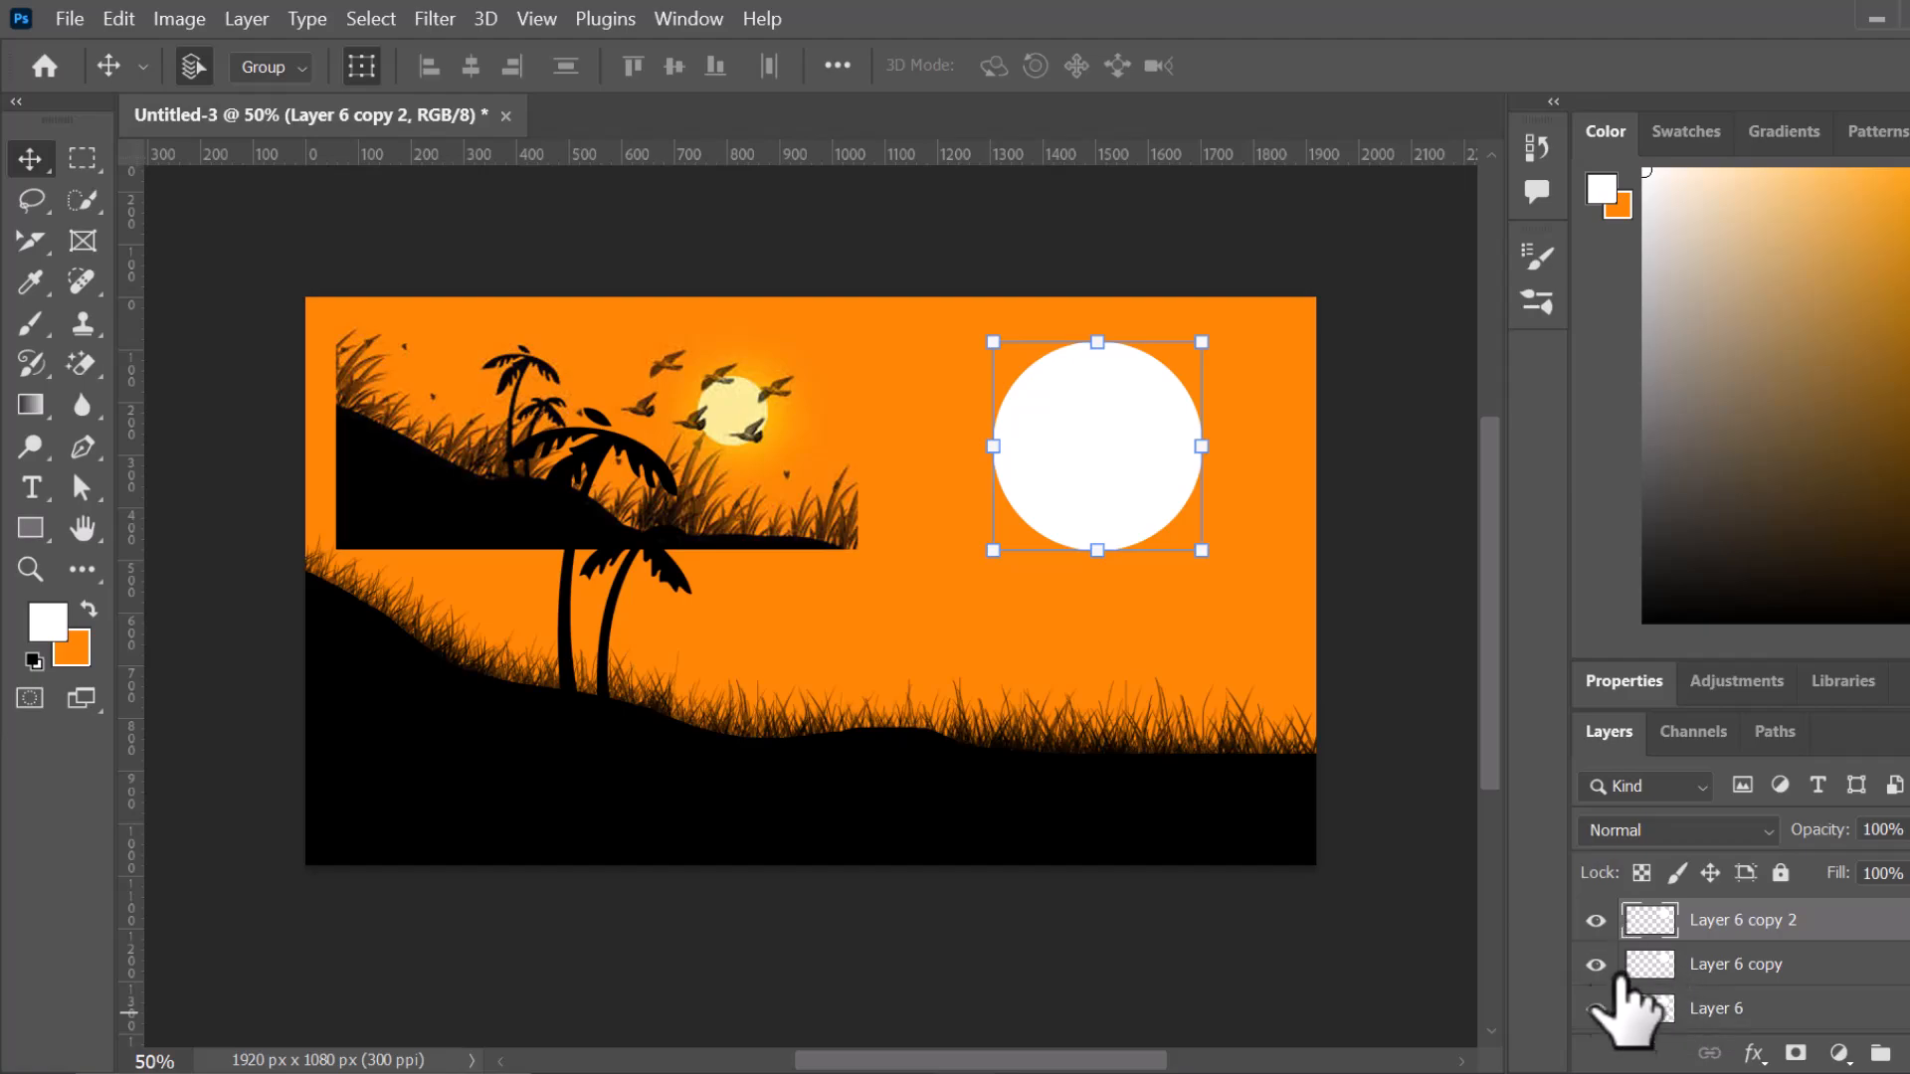
{"action": "left_click_drag", "start_coordinate": [1130, 490], "coordinate": [892, 623]}
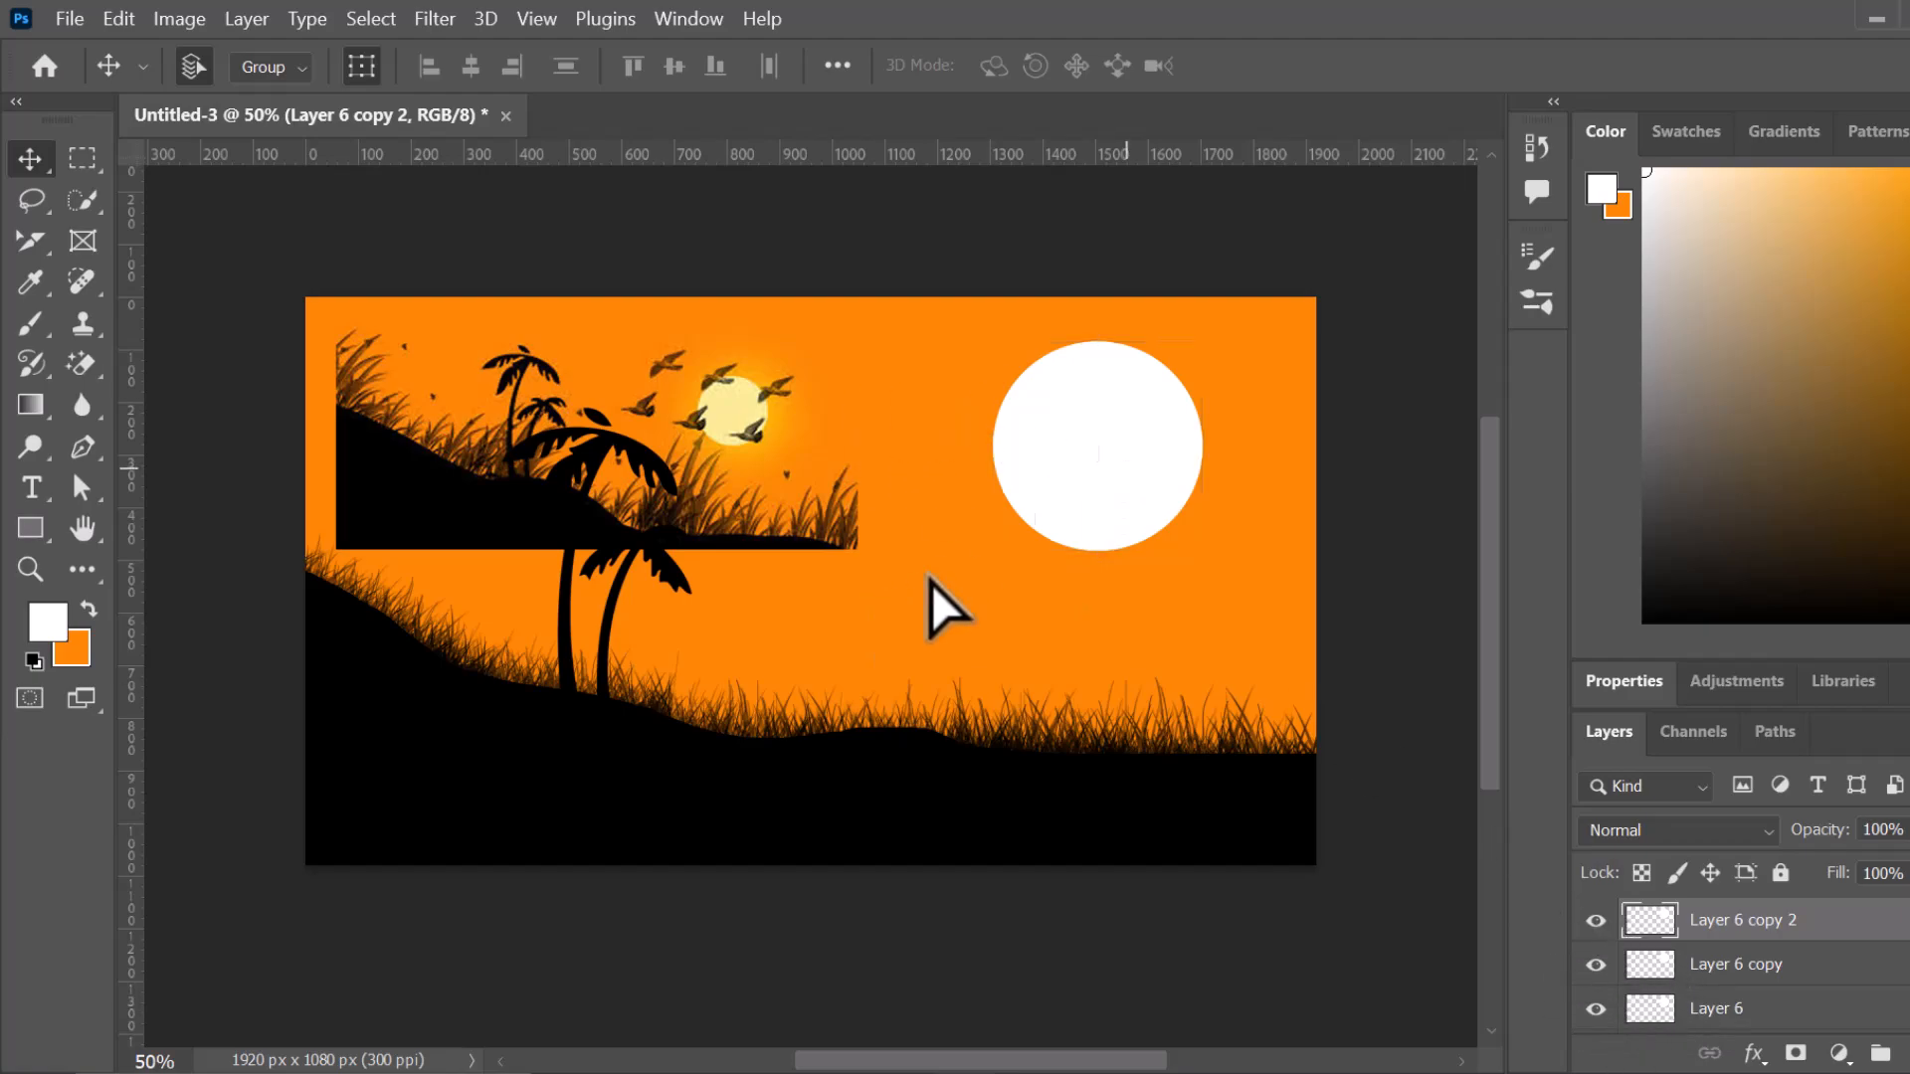
{"action": "left_click_drag", "start_coordinate": [1141, 481], "coordinate": [1206, 615]}
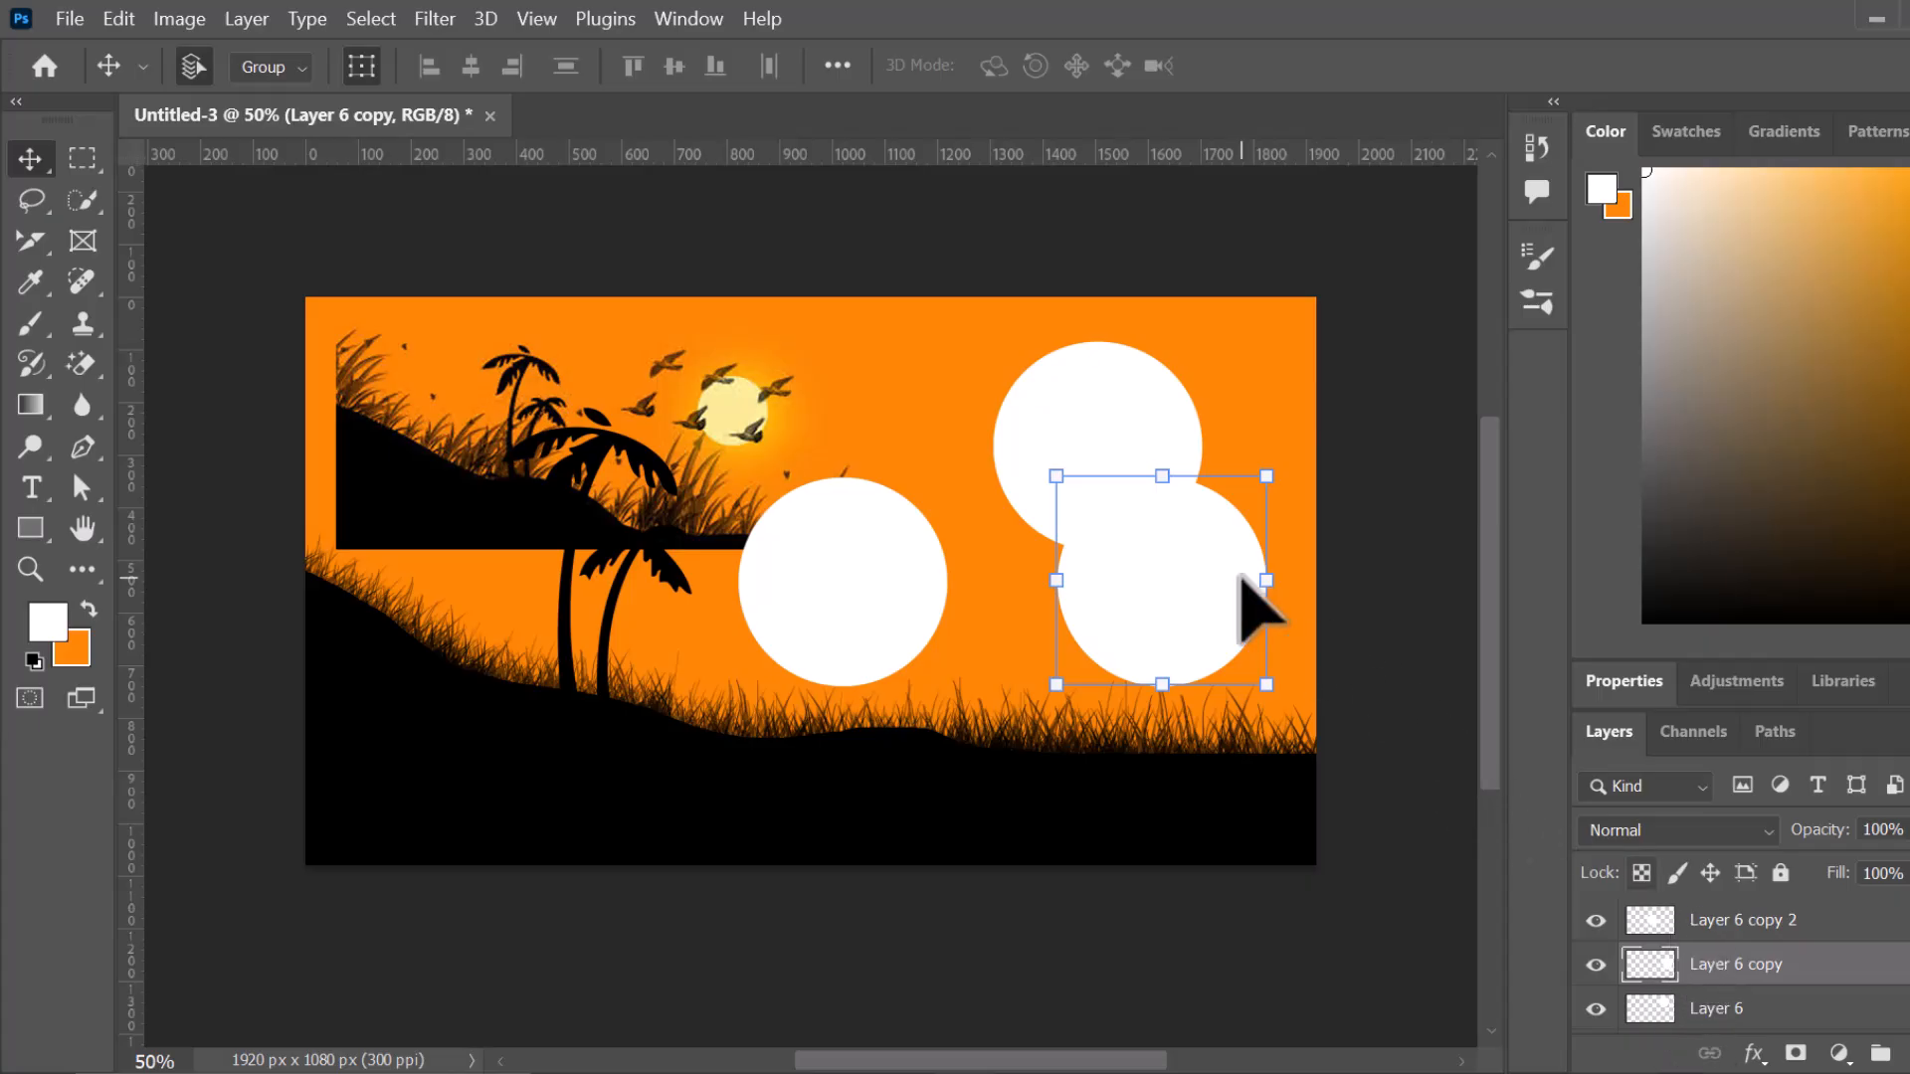
{"action": "key", "text": "ctrl+z"}
{"action": "key", "text": "ctrl+z"}
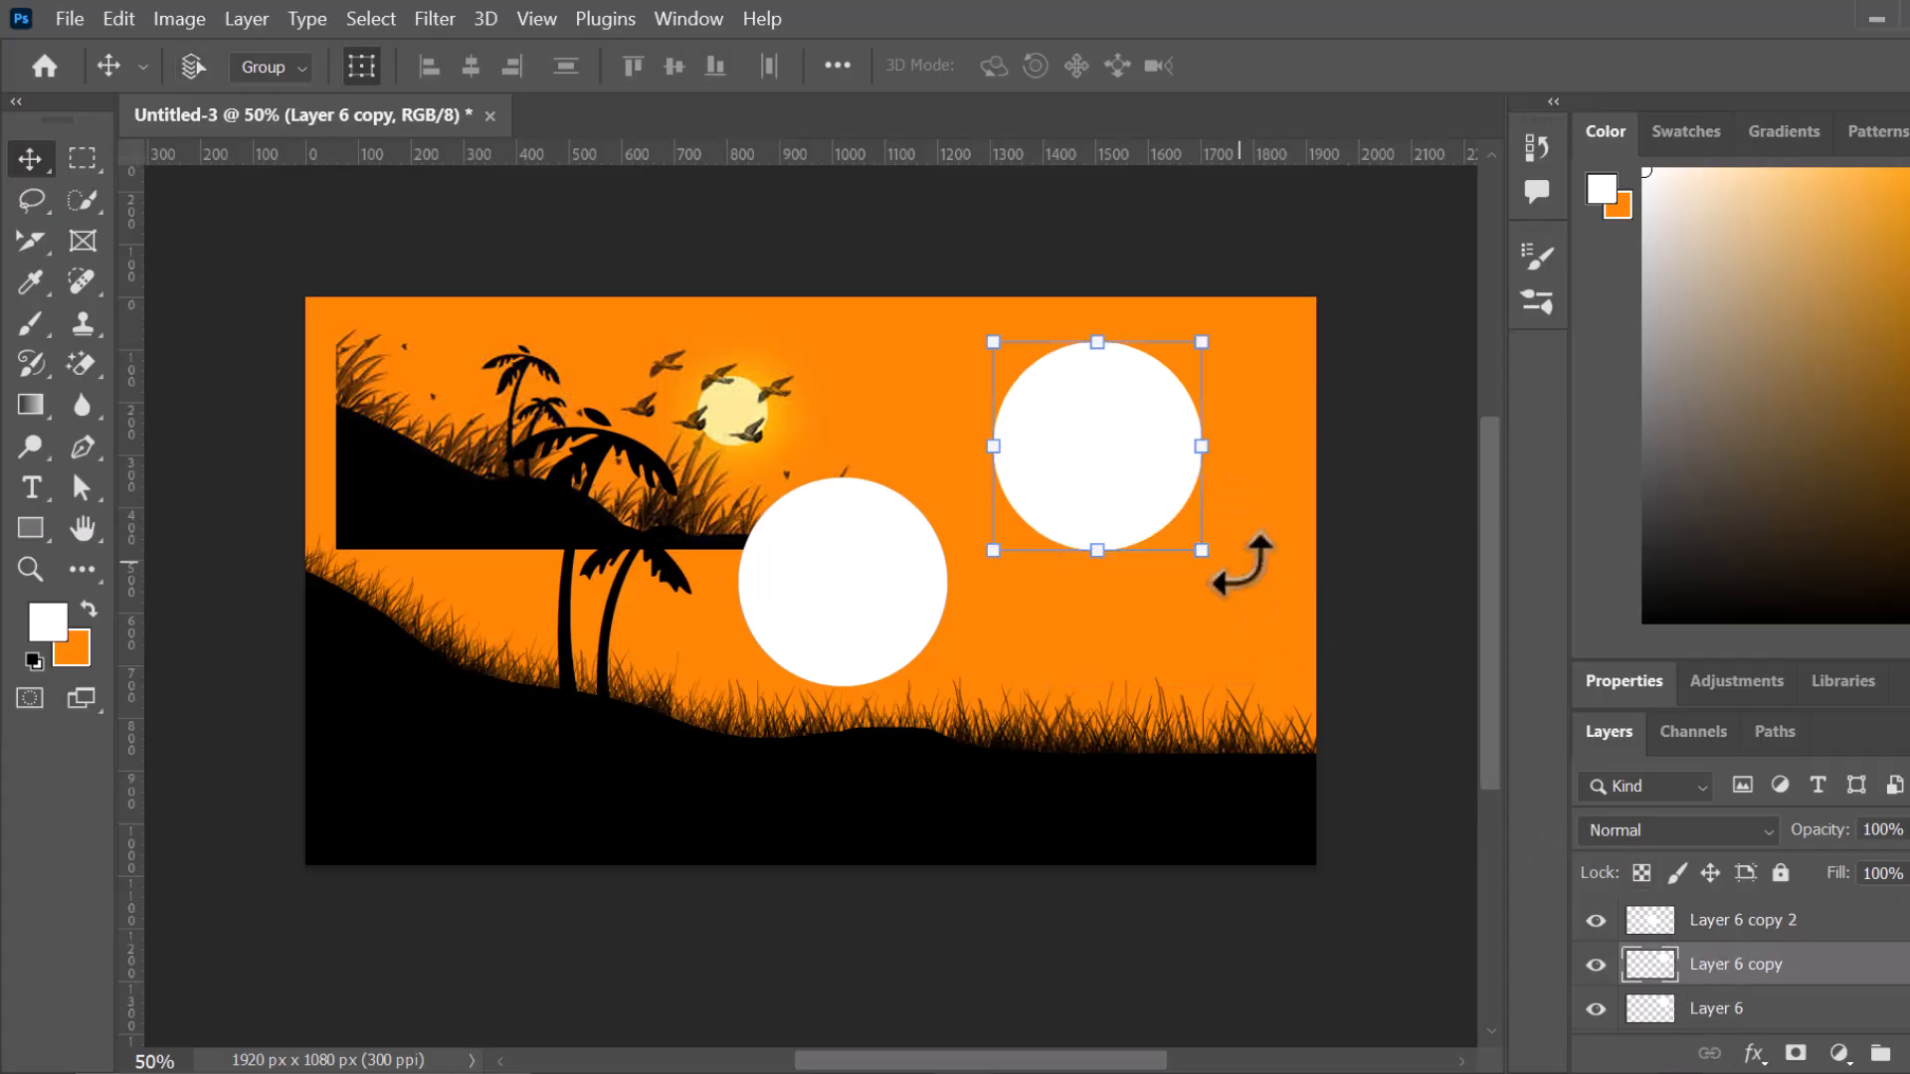
{"action": "key", "text": "ctrl+z"}
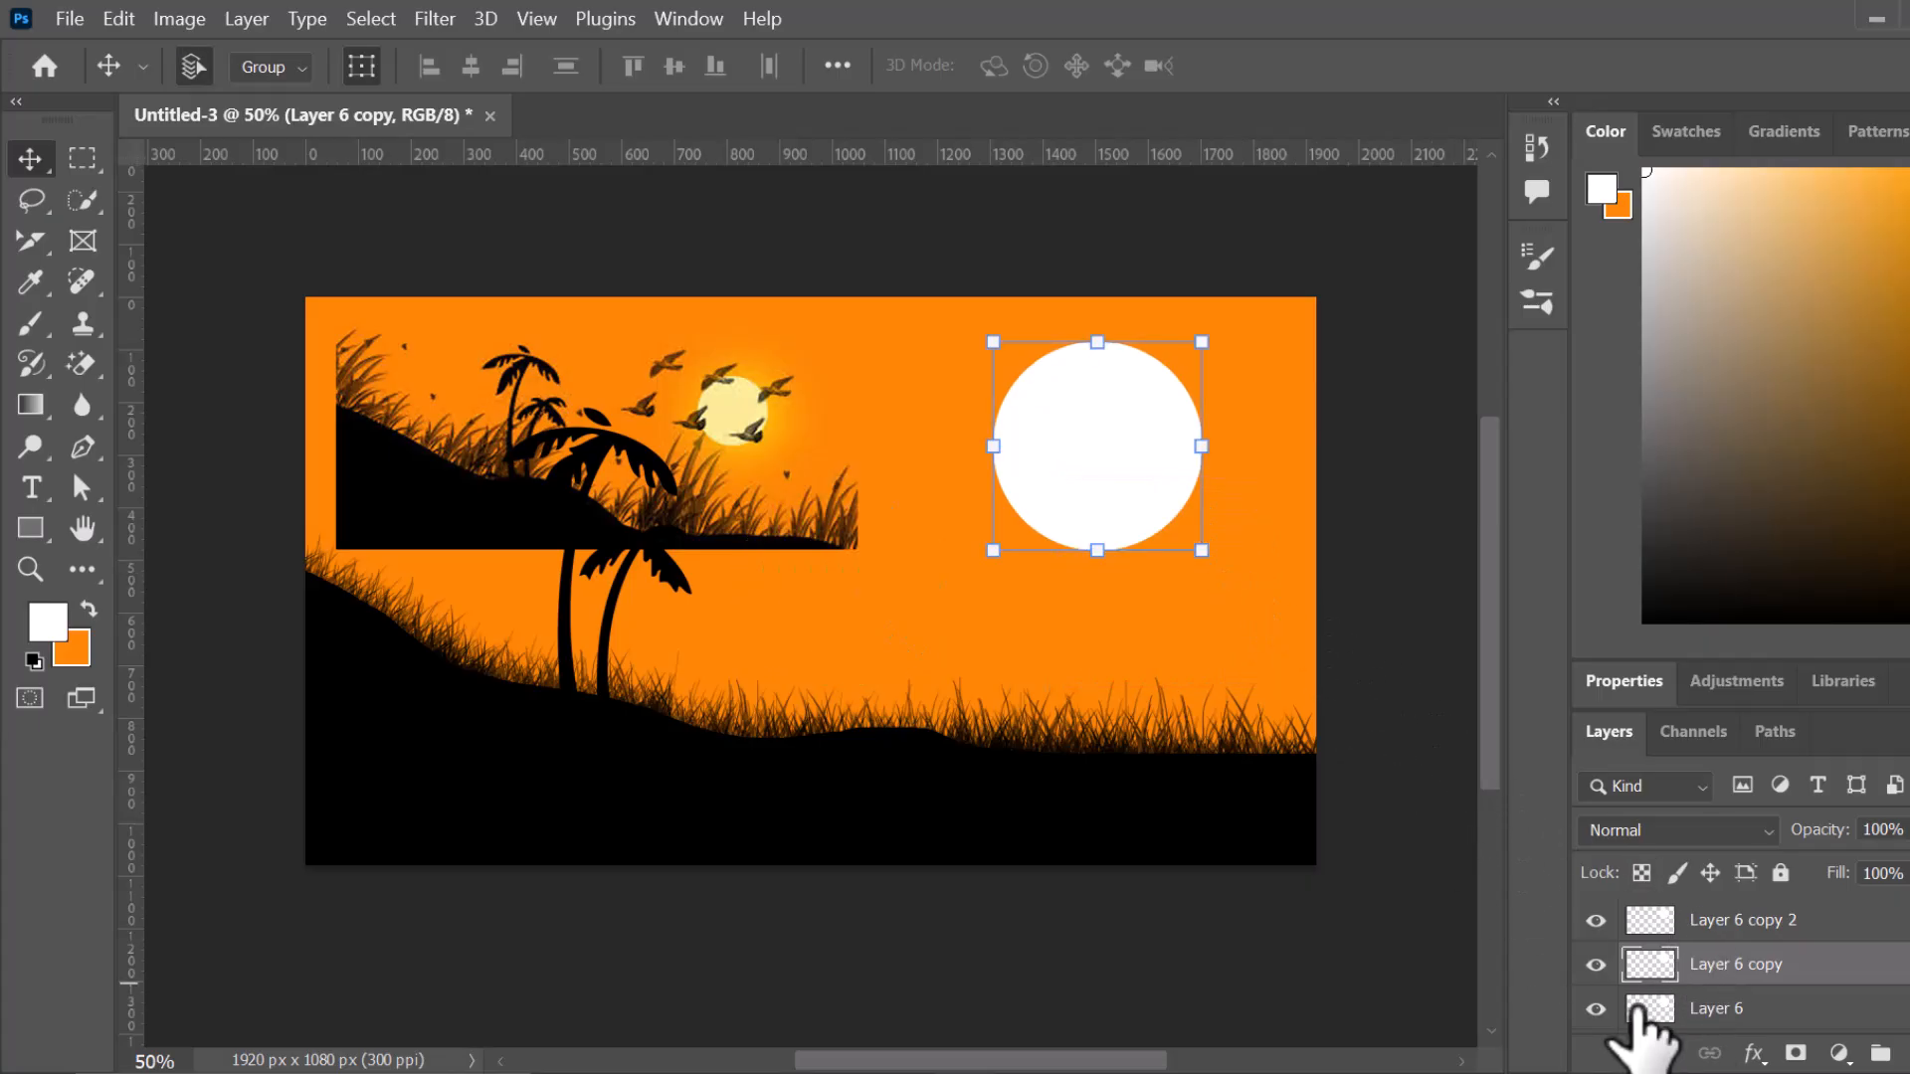
{"action": "left_click", "coordinate": [1806, 921]}
{"action": "left_click_drag", "start_coordinate": [1853, 925], "coordinate": [1903, 1052]}
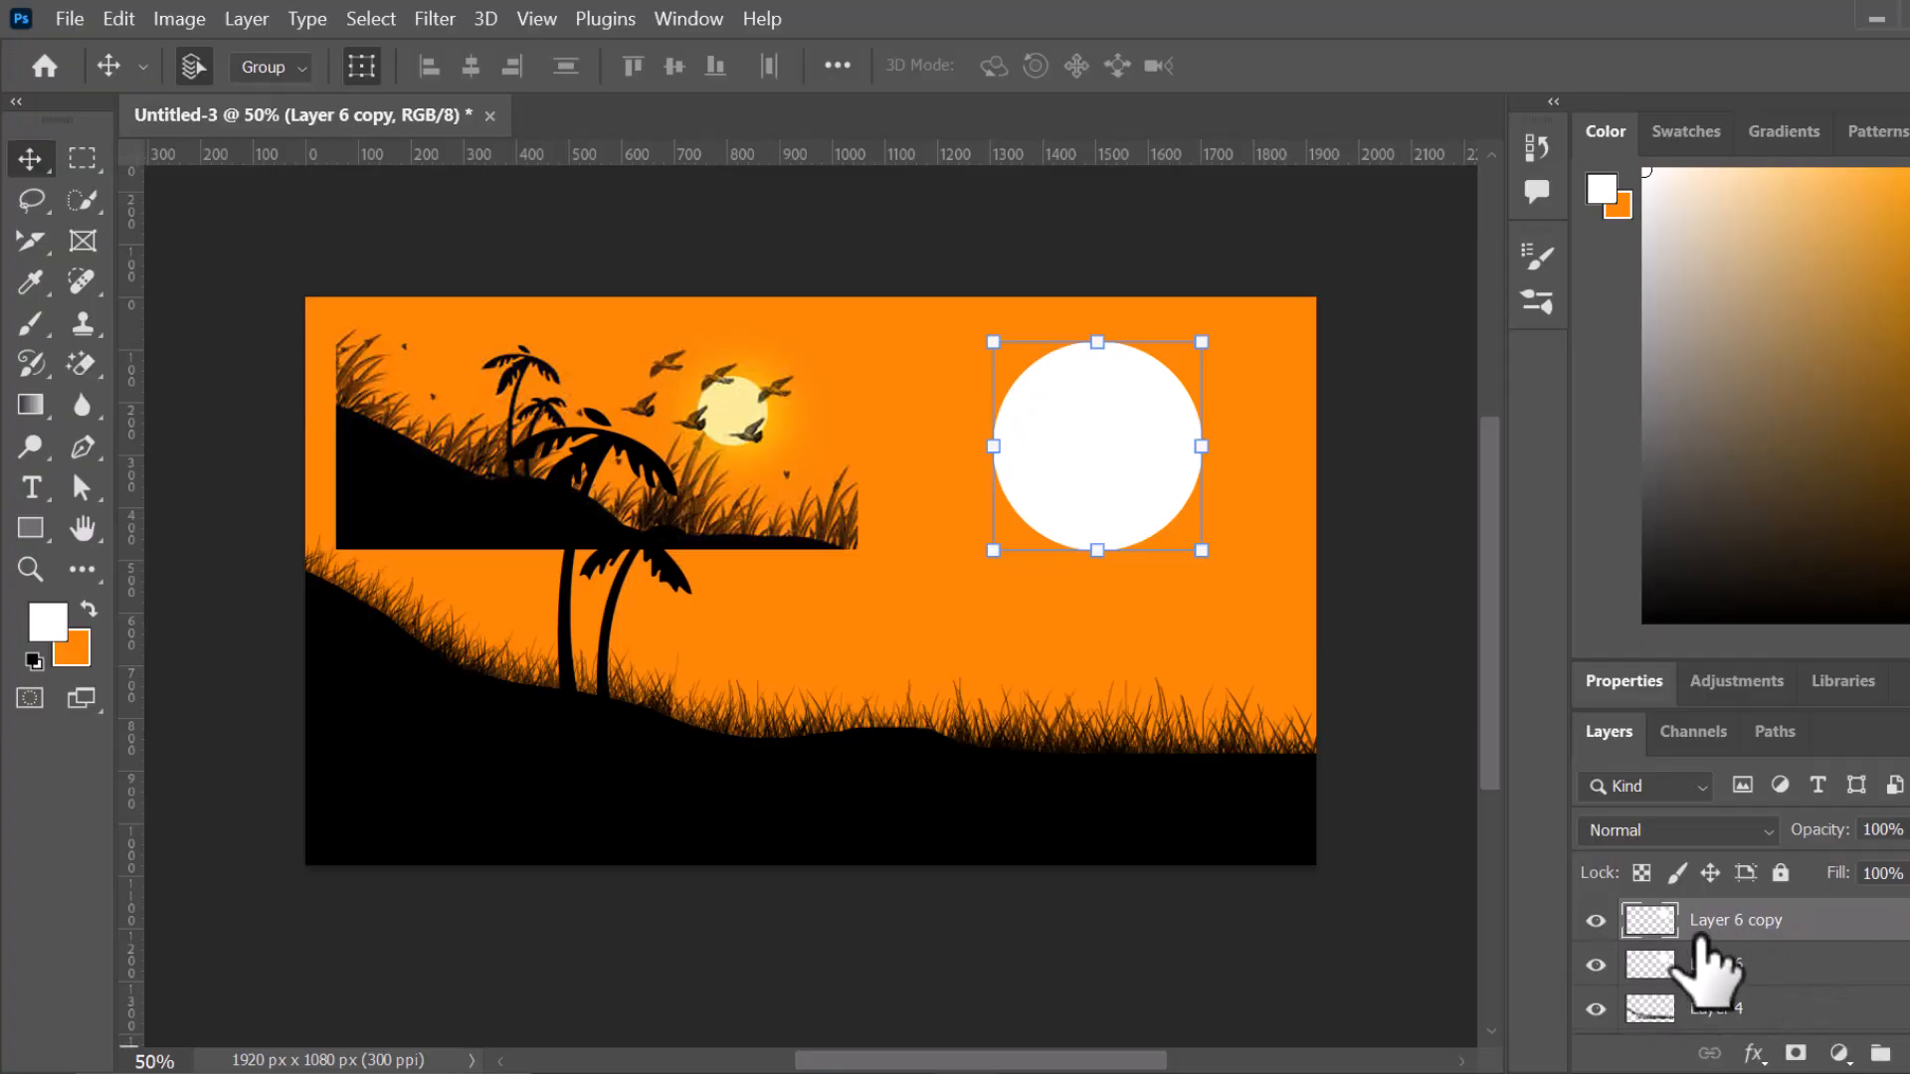
- Compare Layer 6 with its copy by toggling visibility and shifting the top circle aside, undoing the shift
{"action": "mouse_move", "coordinate": [1596, 965]}
{"action": "left_mouse_down"}
{"action": "mouse_move", "coordinate": [1598, 916]}
{"action": "mouse_move", "coordinate": [1597, 963]}
{"action": "left_mouse_up"}
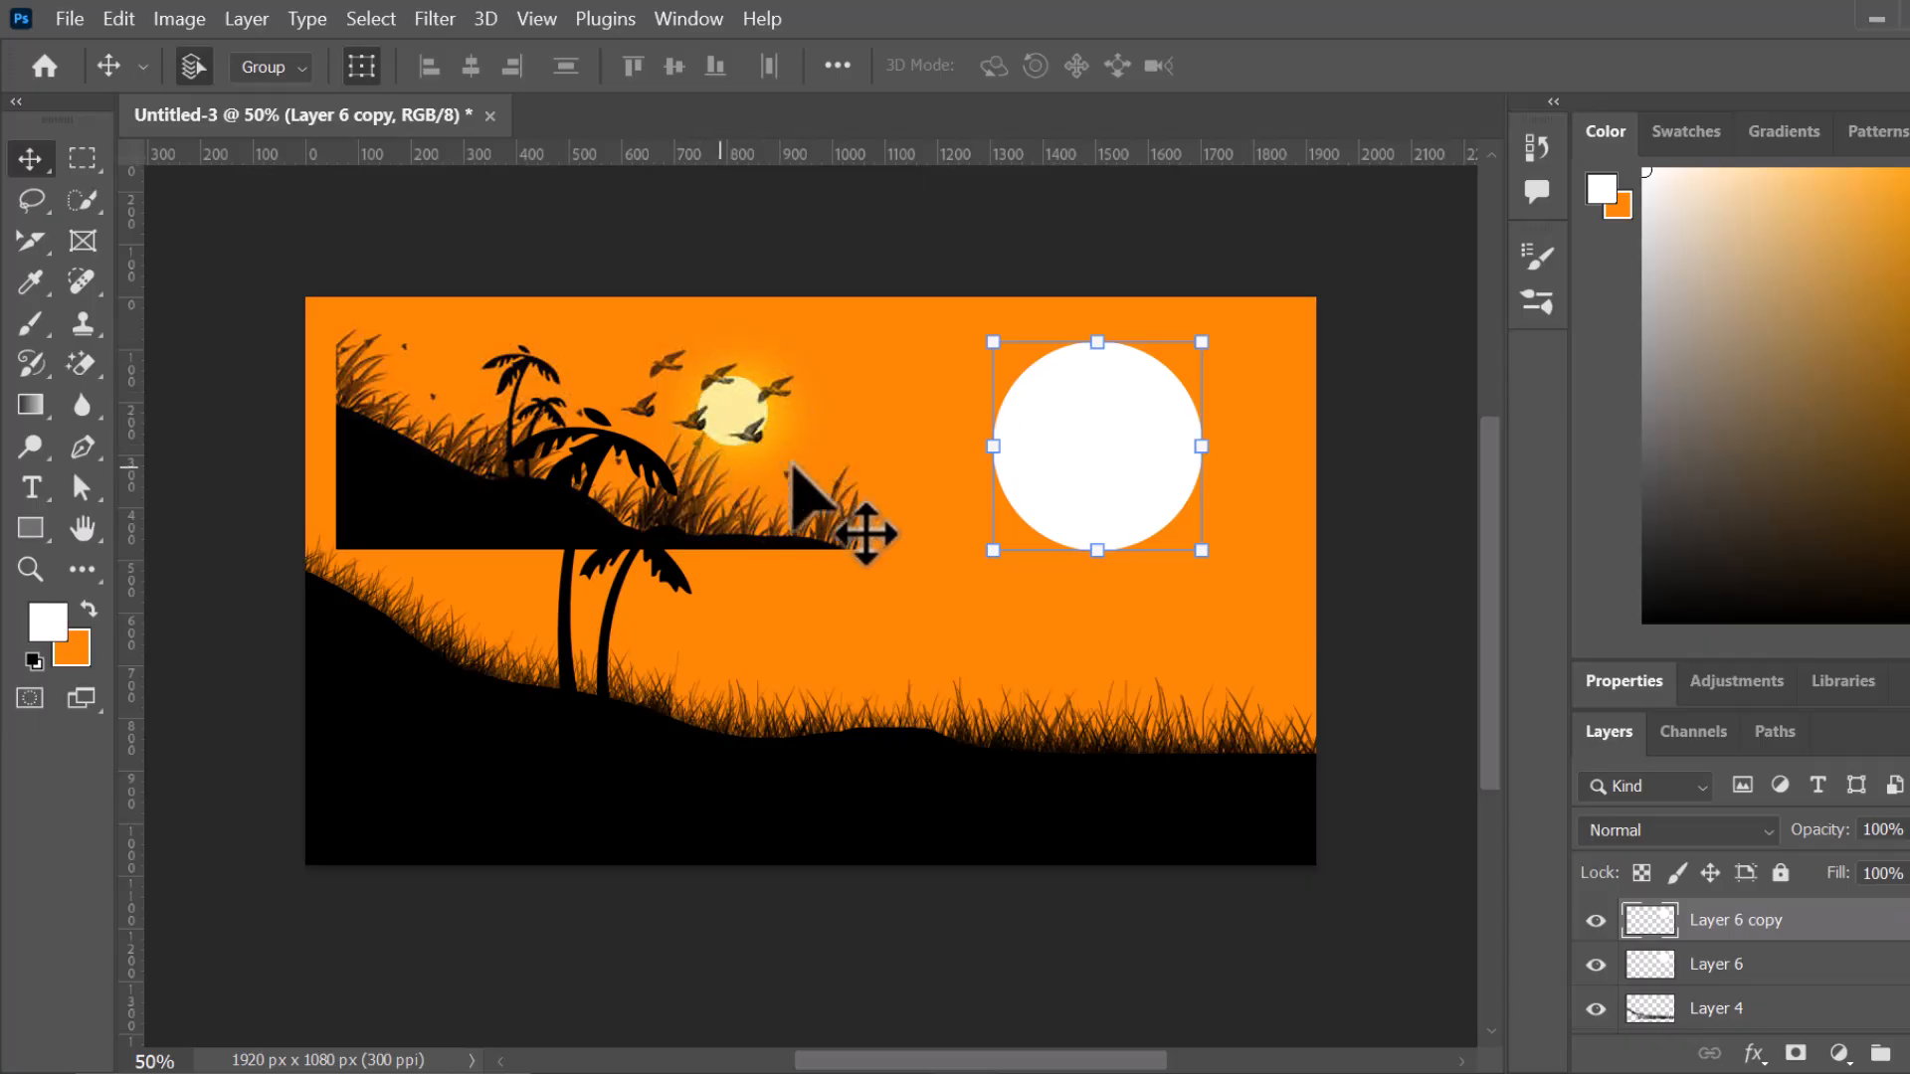
{"action": "left_click", "coordinate": [1721, 963]}
{"action": "left_click", "coordinate": [1746, 923]}
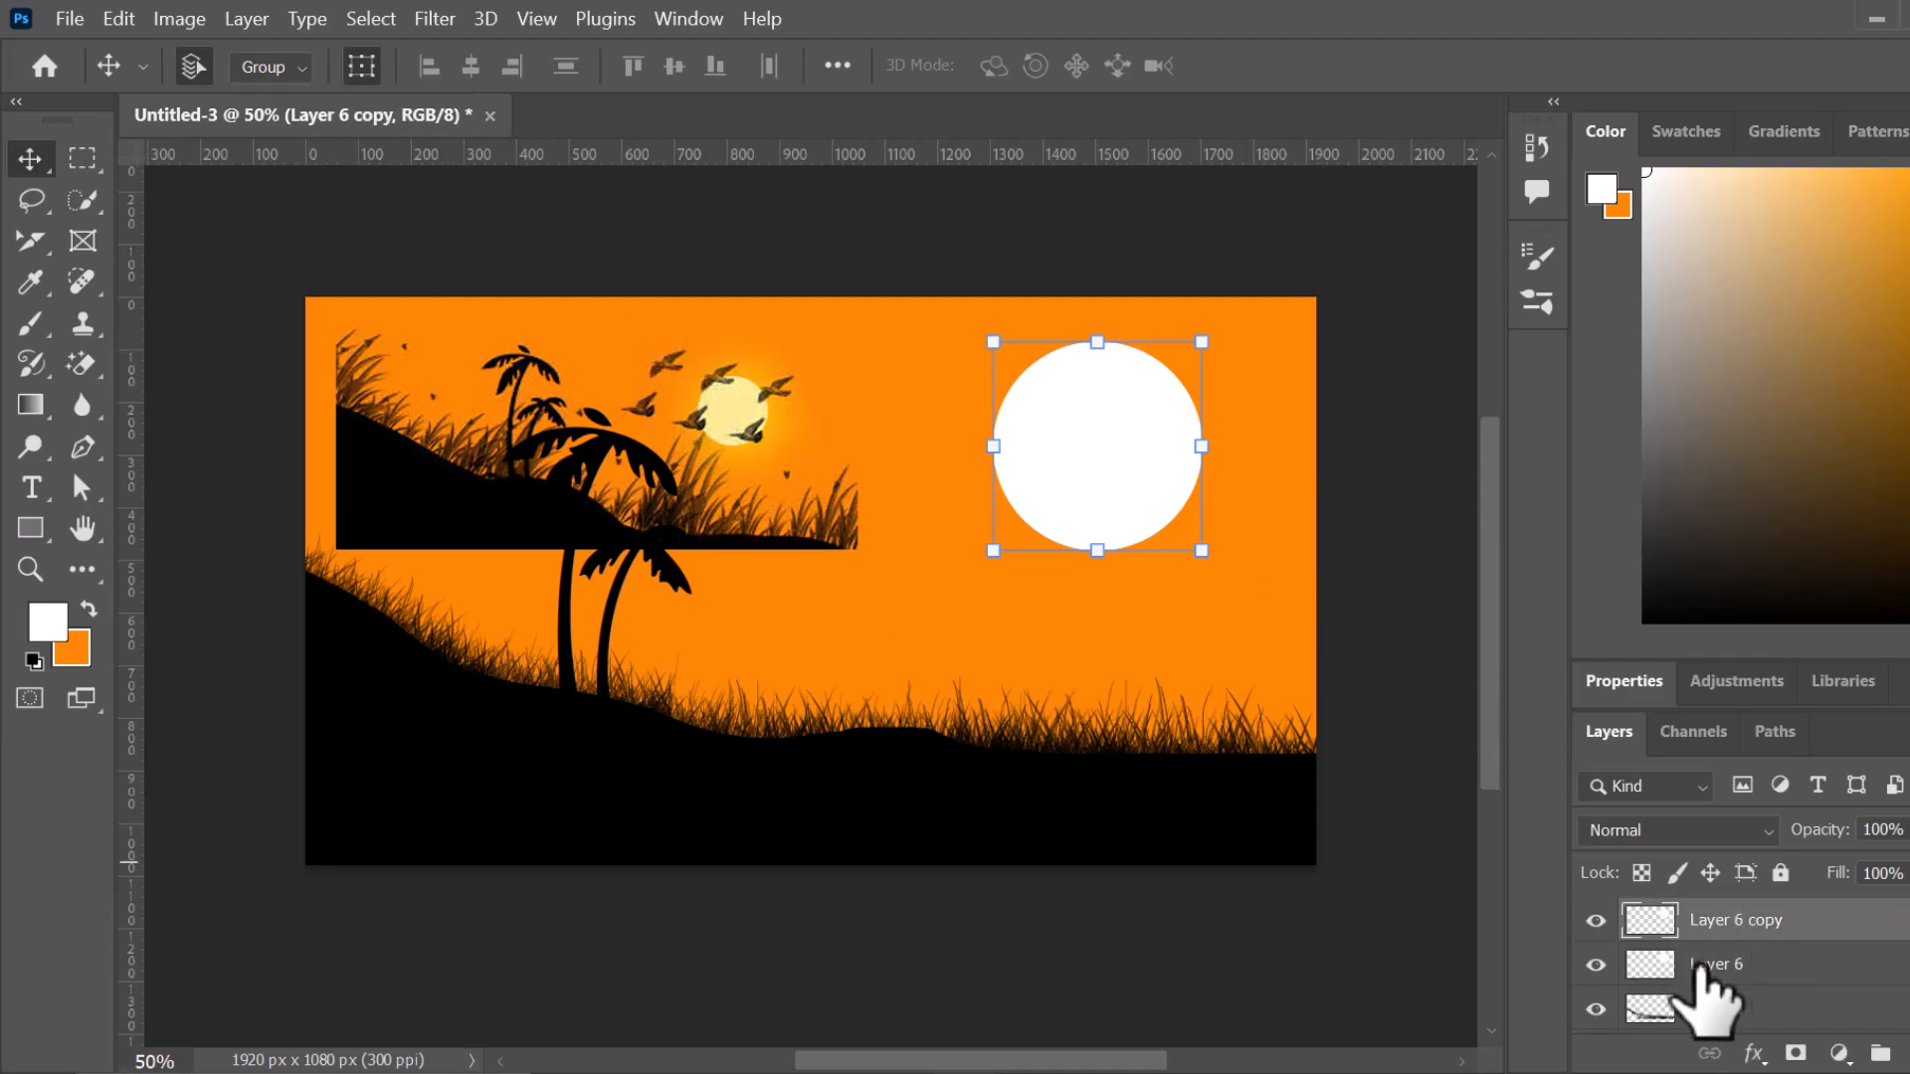
{"action": "left_click", "coordinate": [1764, 965]}
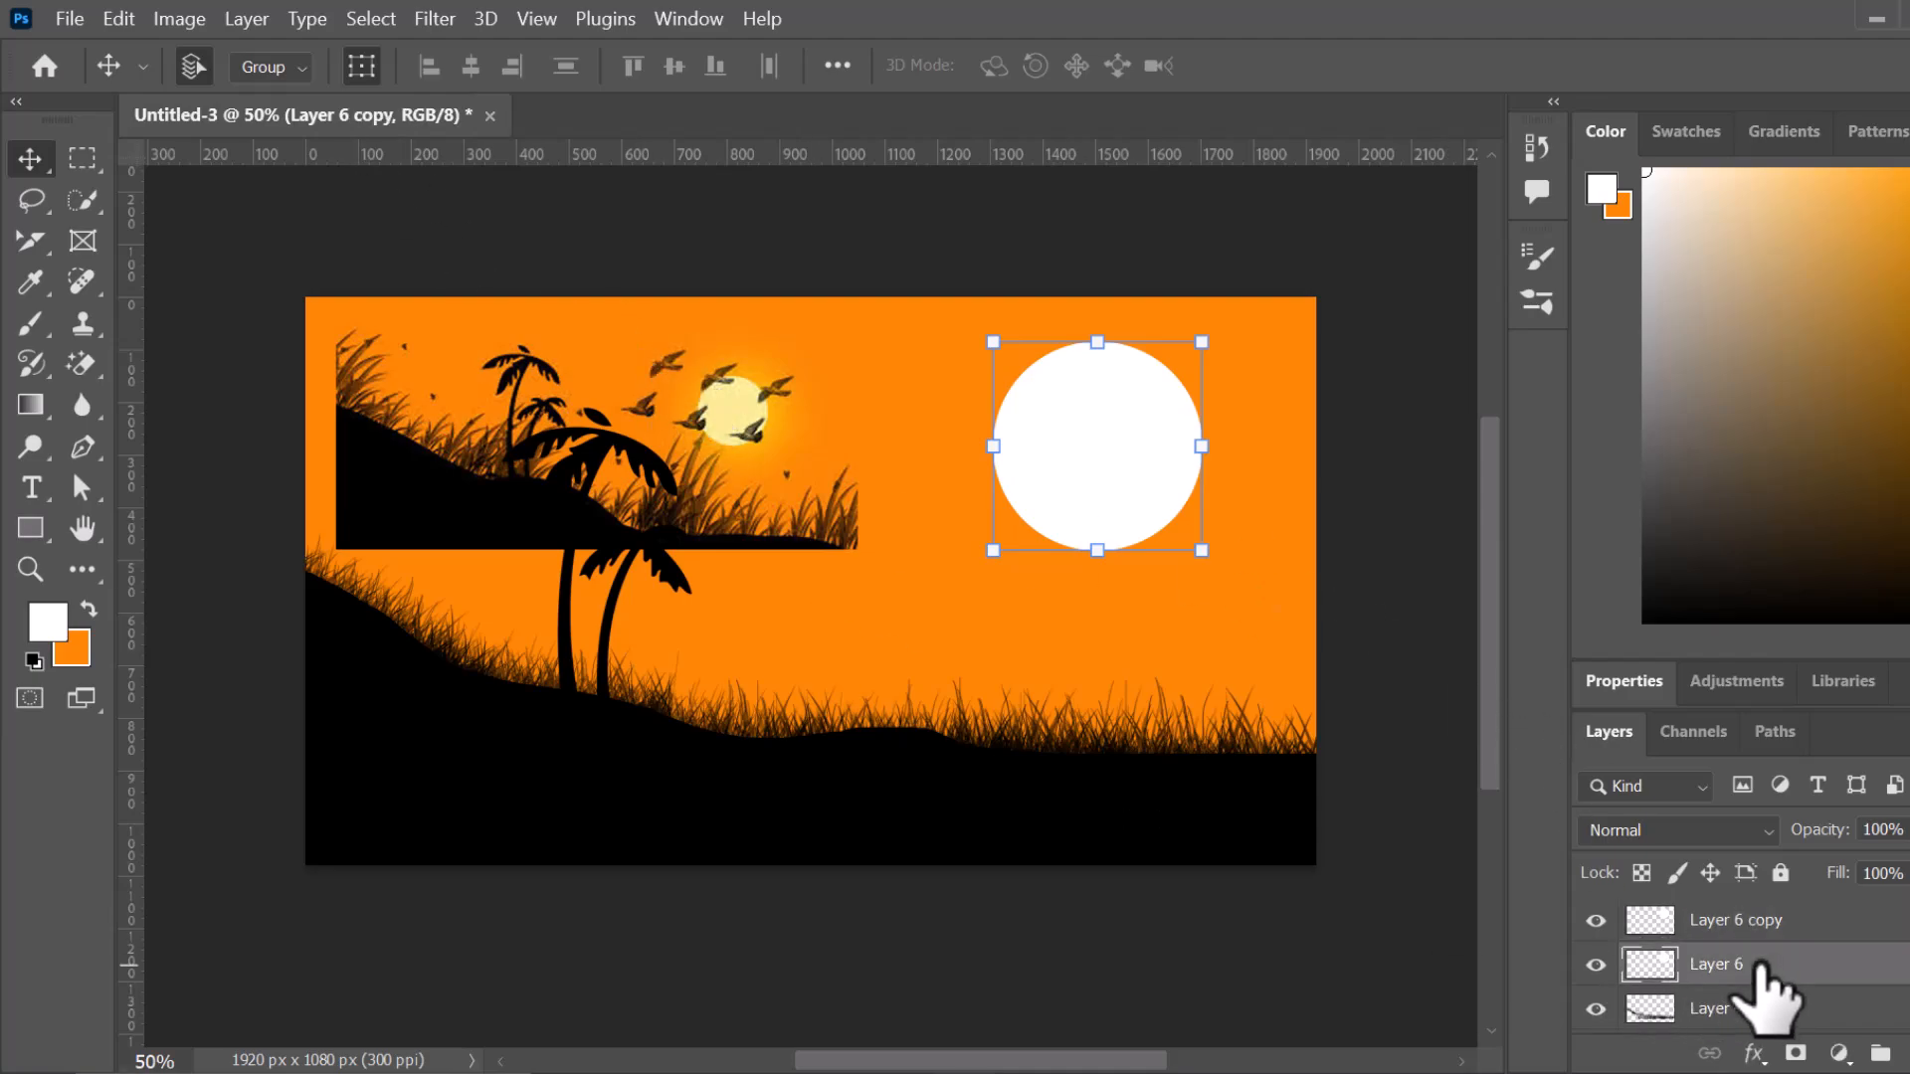
{"action": "left_click", "coordinate": [1596, 921]}
{"action": "left_click_drag", "start_coordinate": [1123, 501], "coordinate": [1035, 635]}
{"action": "key", "text": "ctrl+z"}
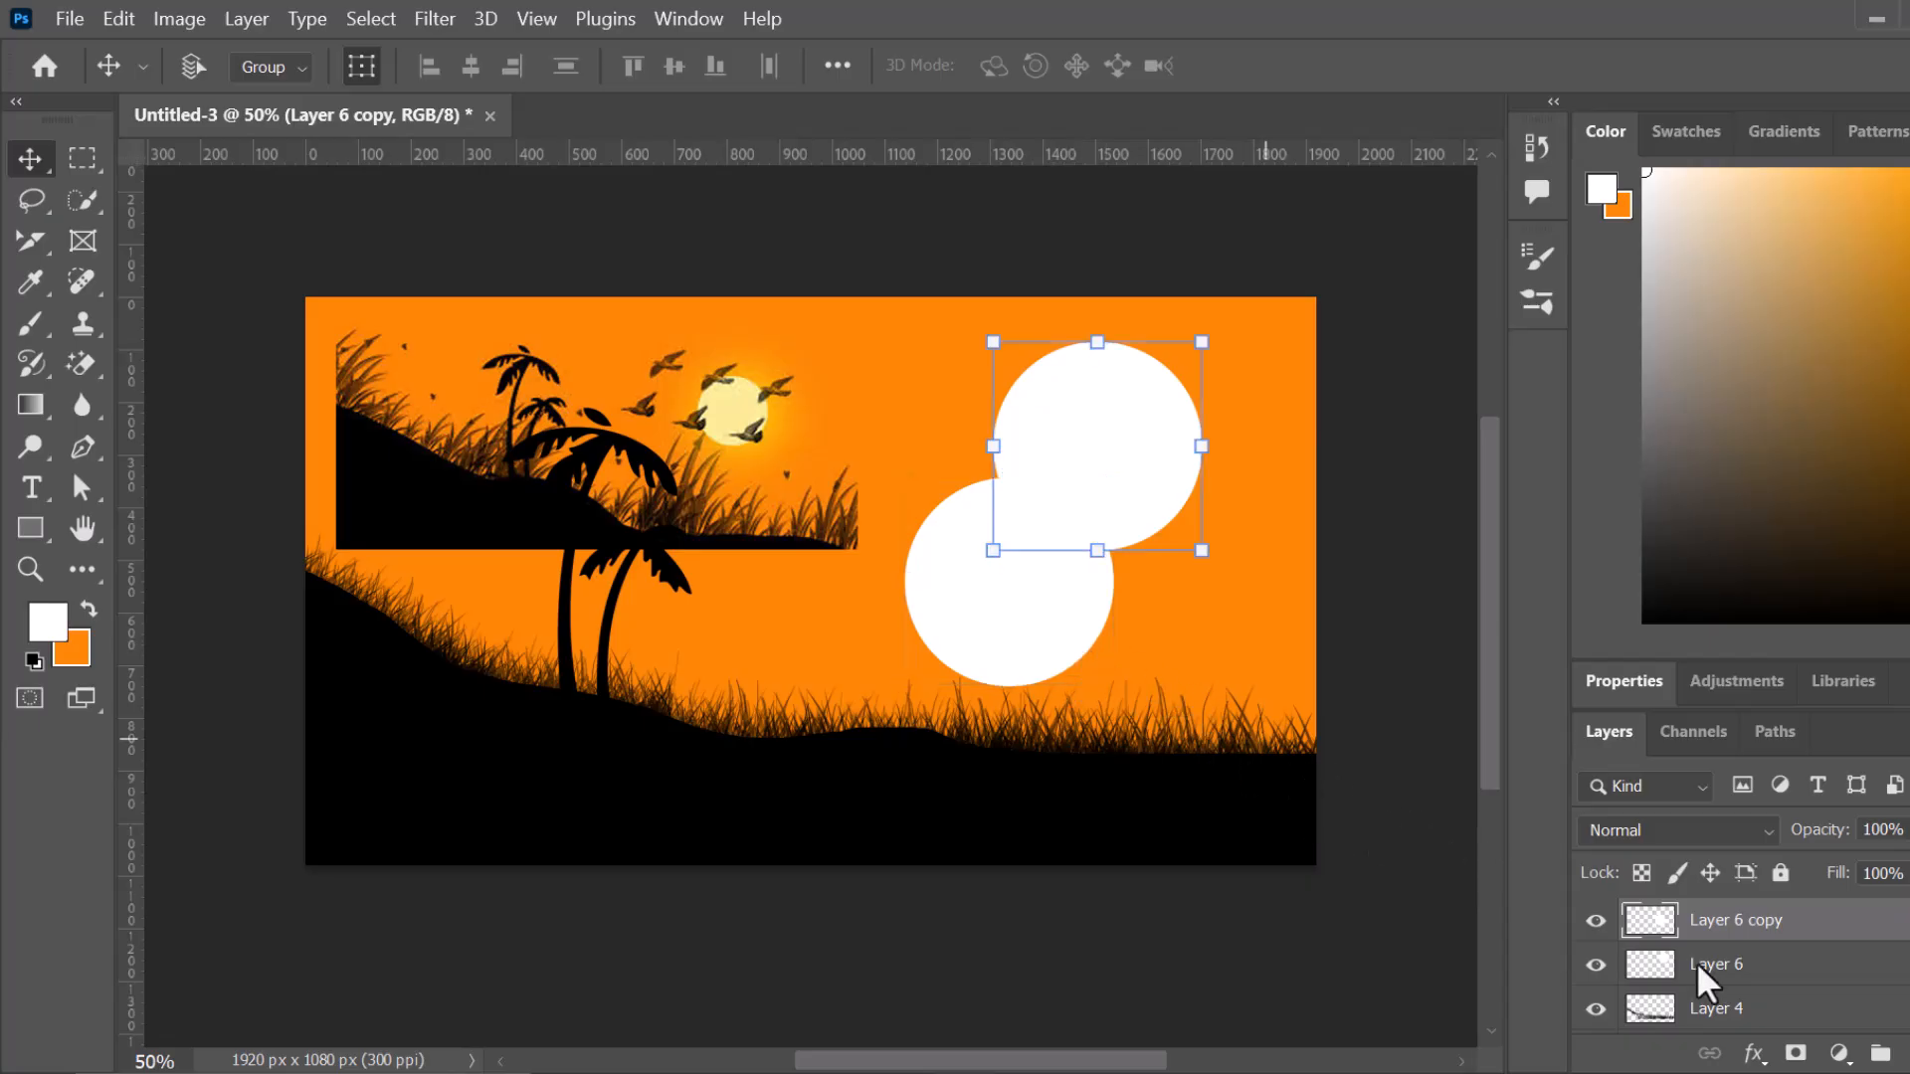
- Apply a Gaussian Blur with a radius of 104.3 pixels to the lower circle on Layer 6
{"action": "left_click", "coordinate": [1728, 971]}
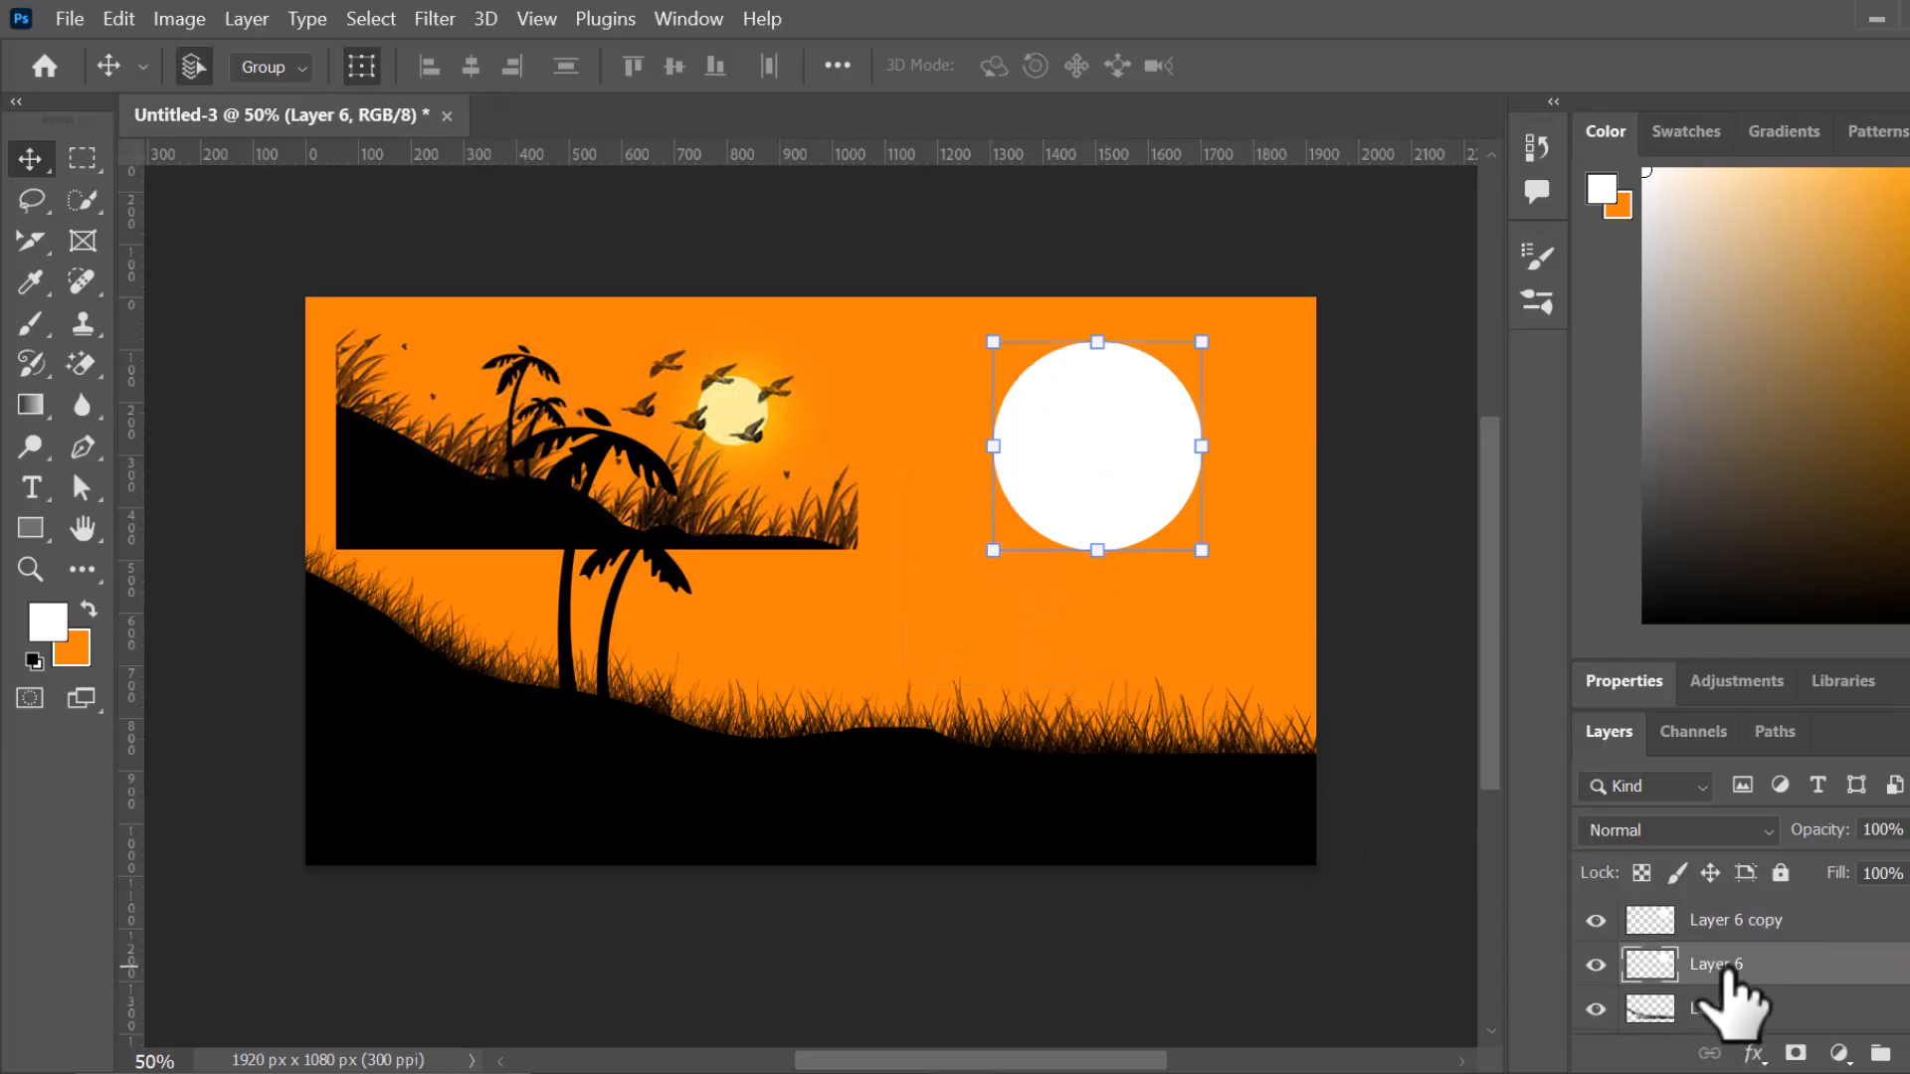
{"action": "left_click", "coordinate": [433, 20]}
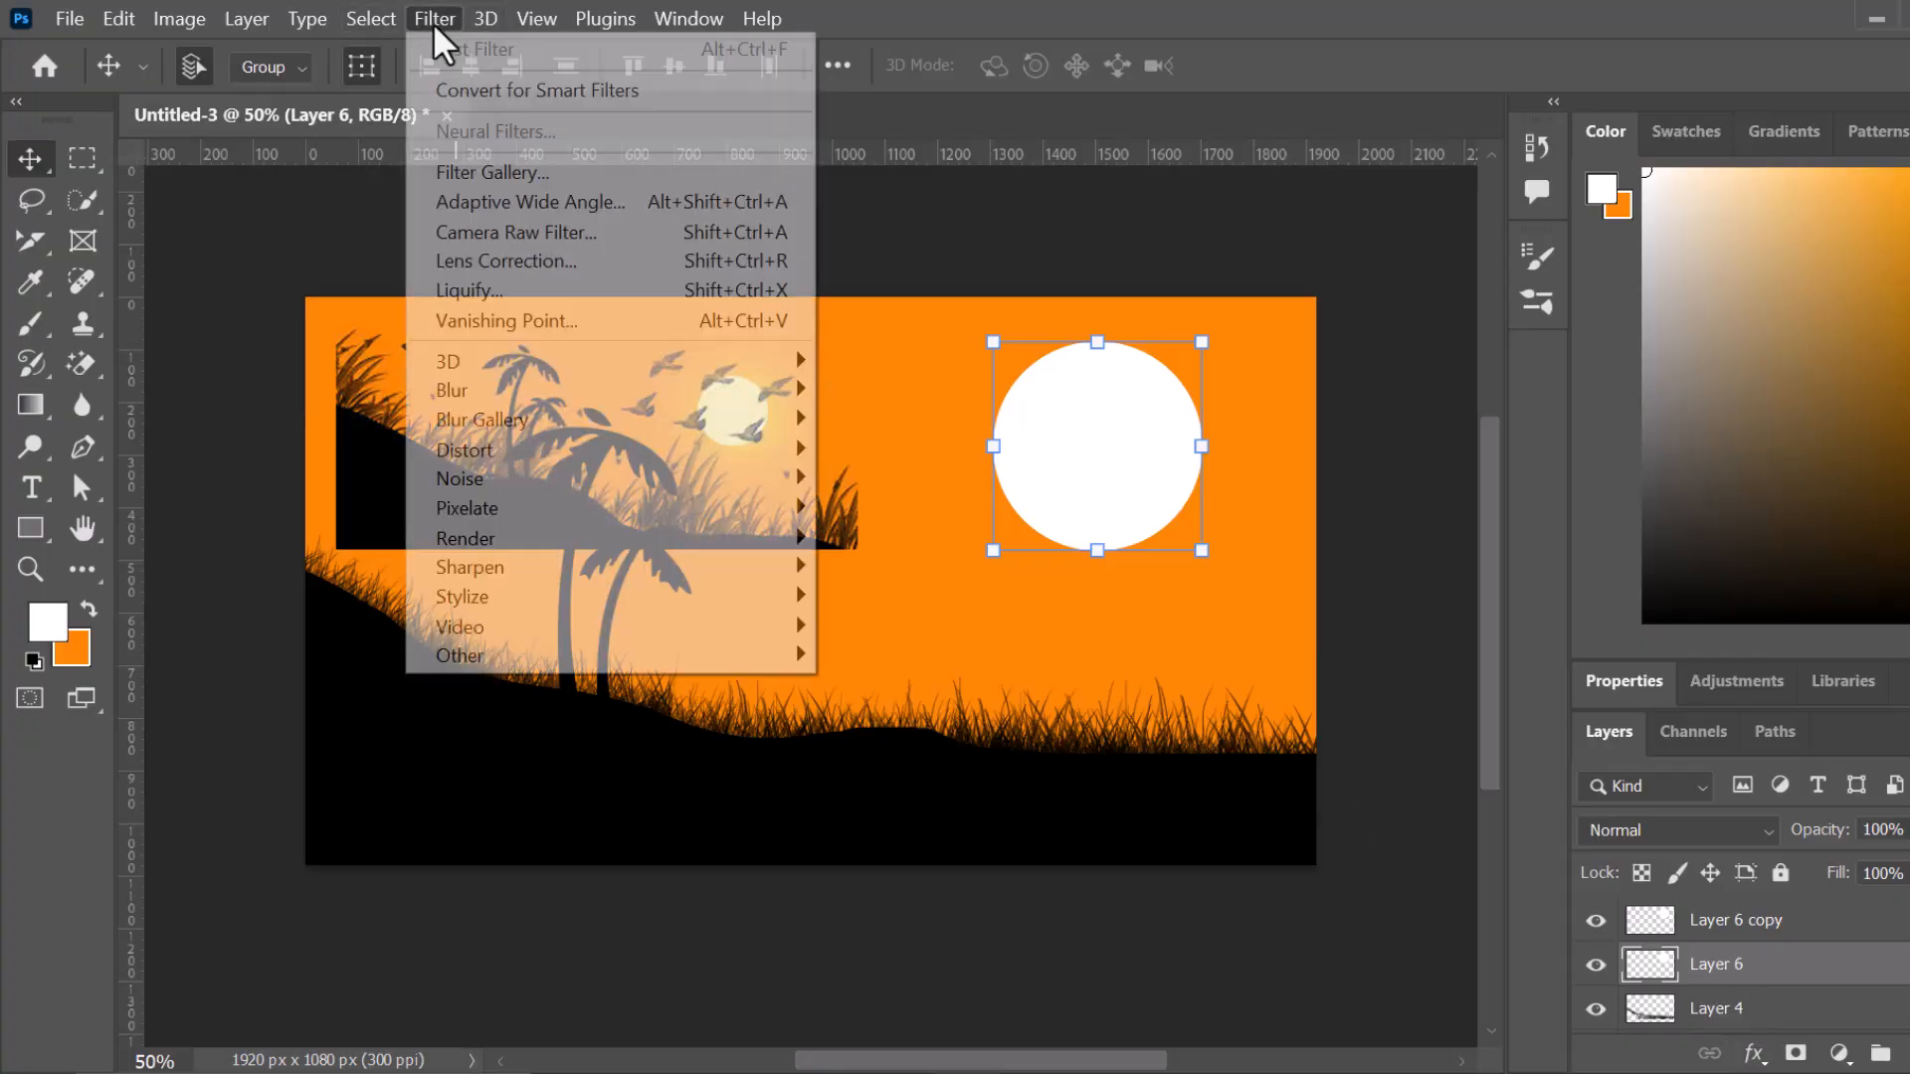
{"action": "mouse_move", "coordinate": [501, 392]}
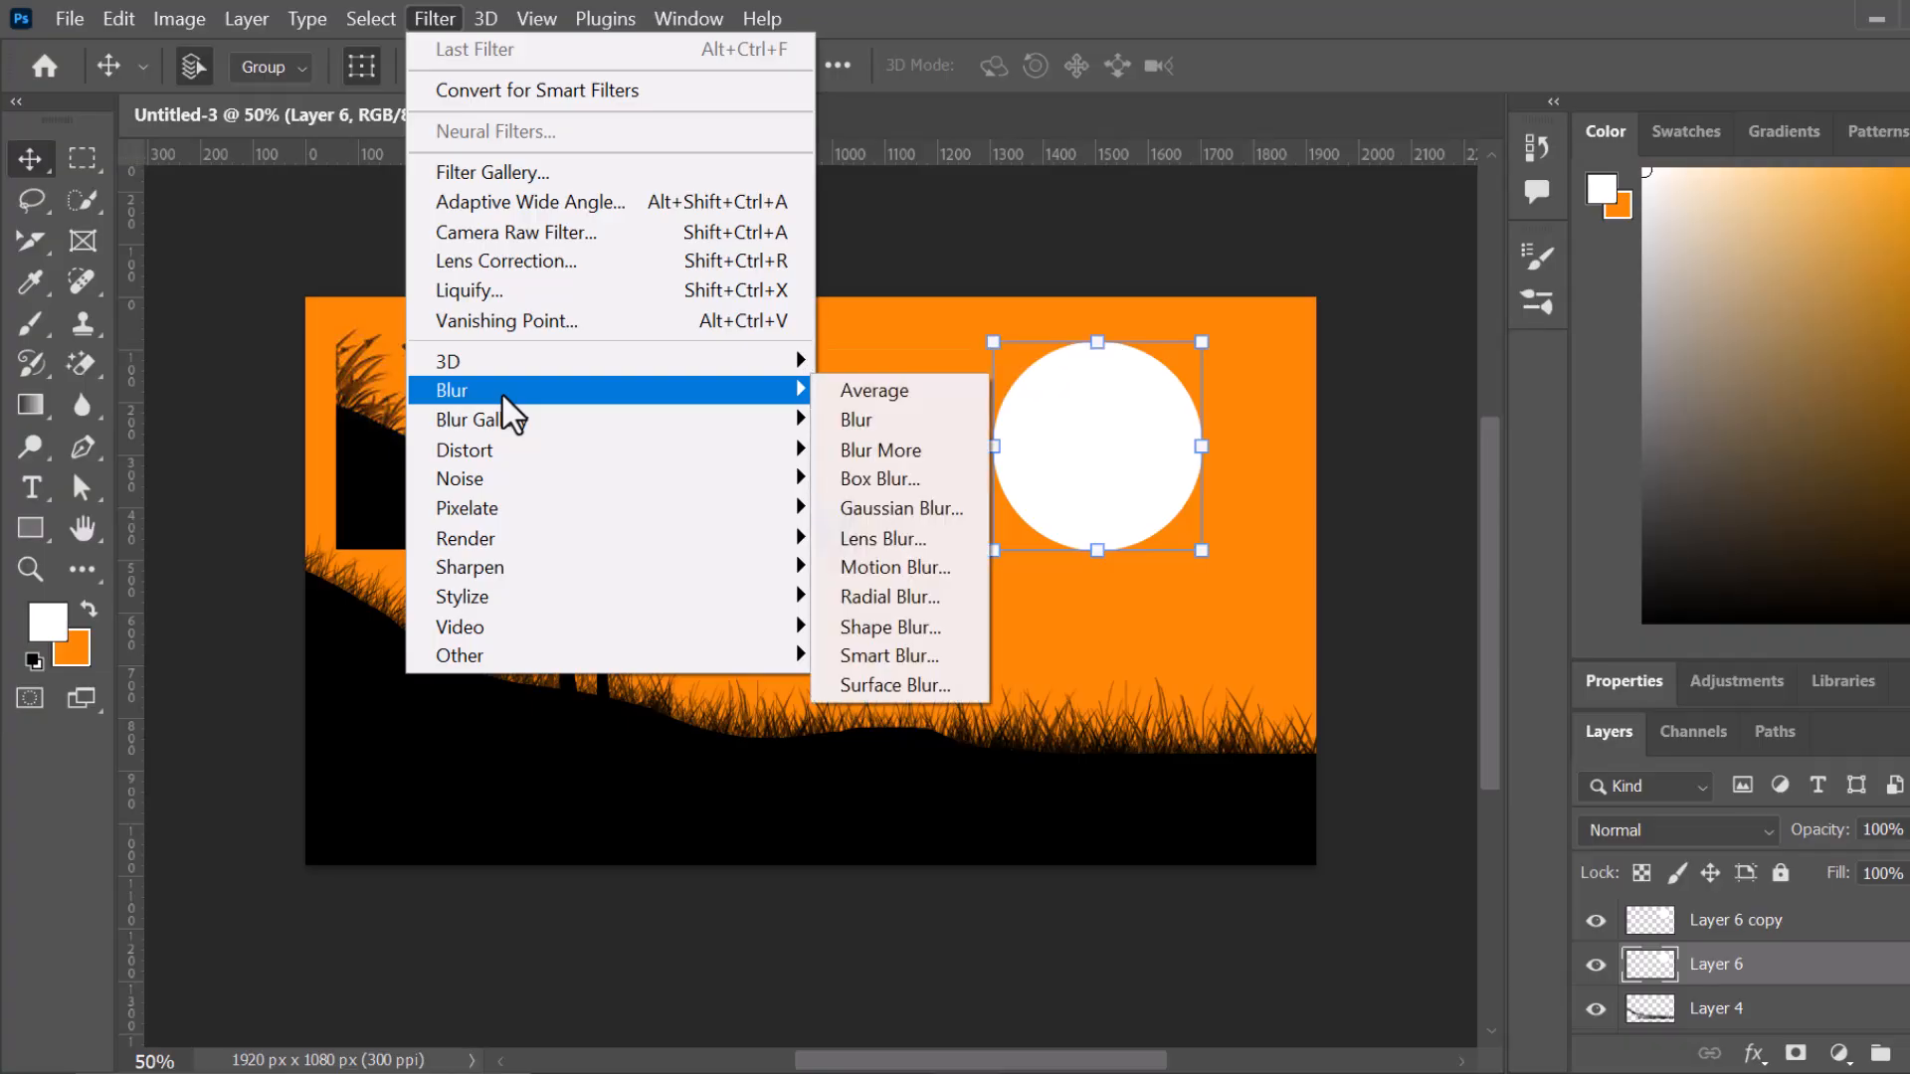
{"action": "left_click", "coordinate": [898, 509]}
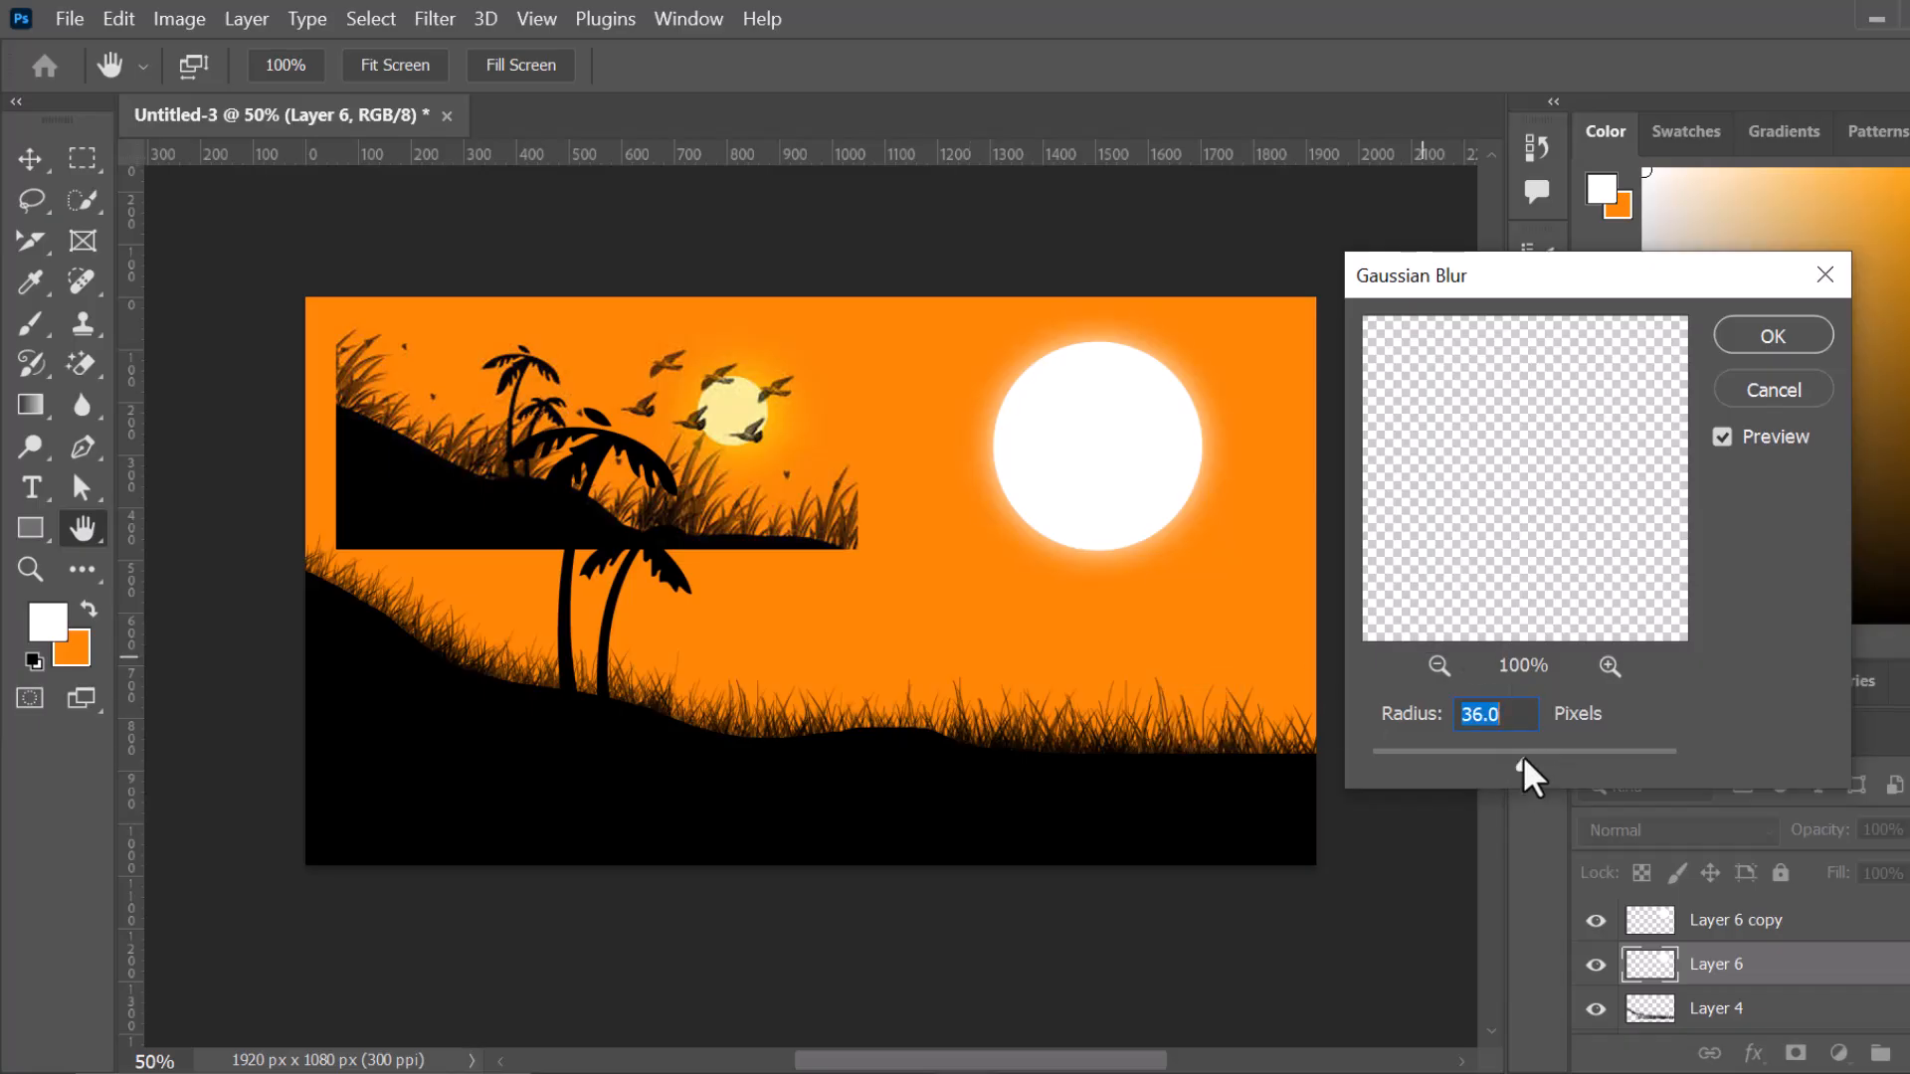
{"action": "left_click_drag", "start_coordinate": [1521, 748], "coordinate": [1535, 753]}
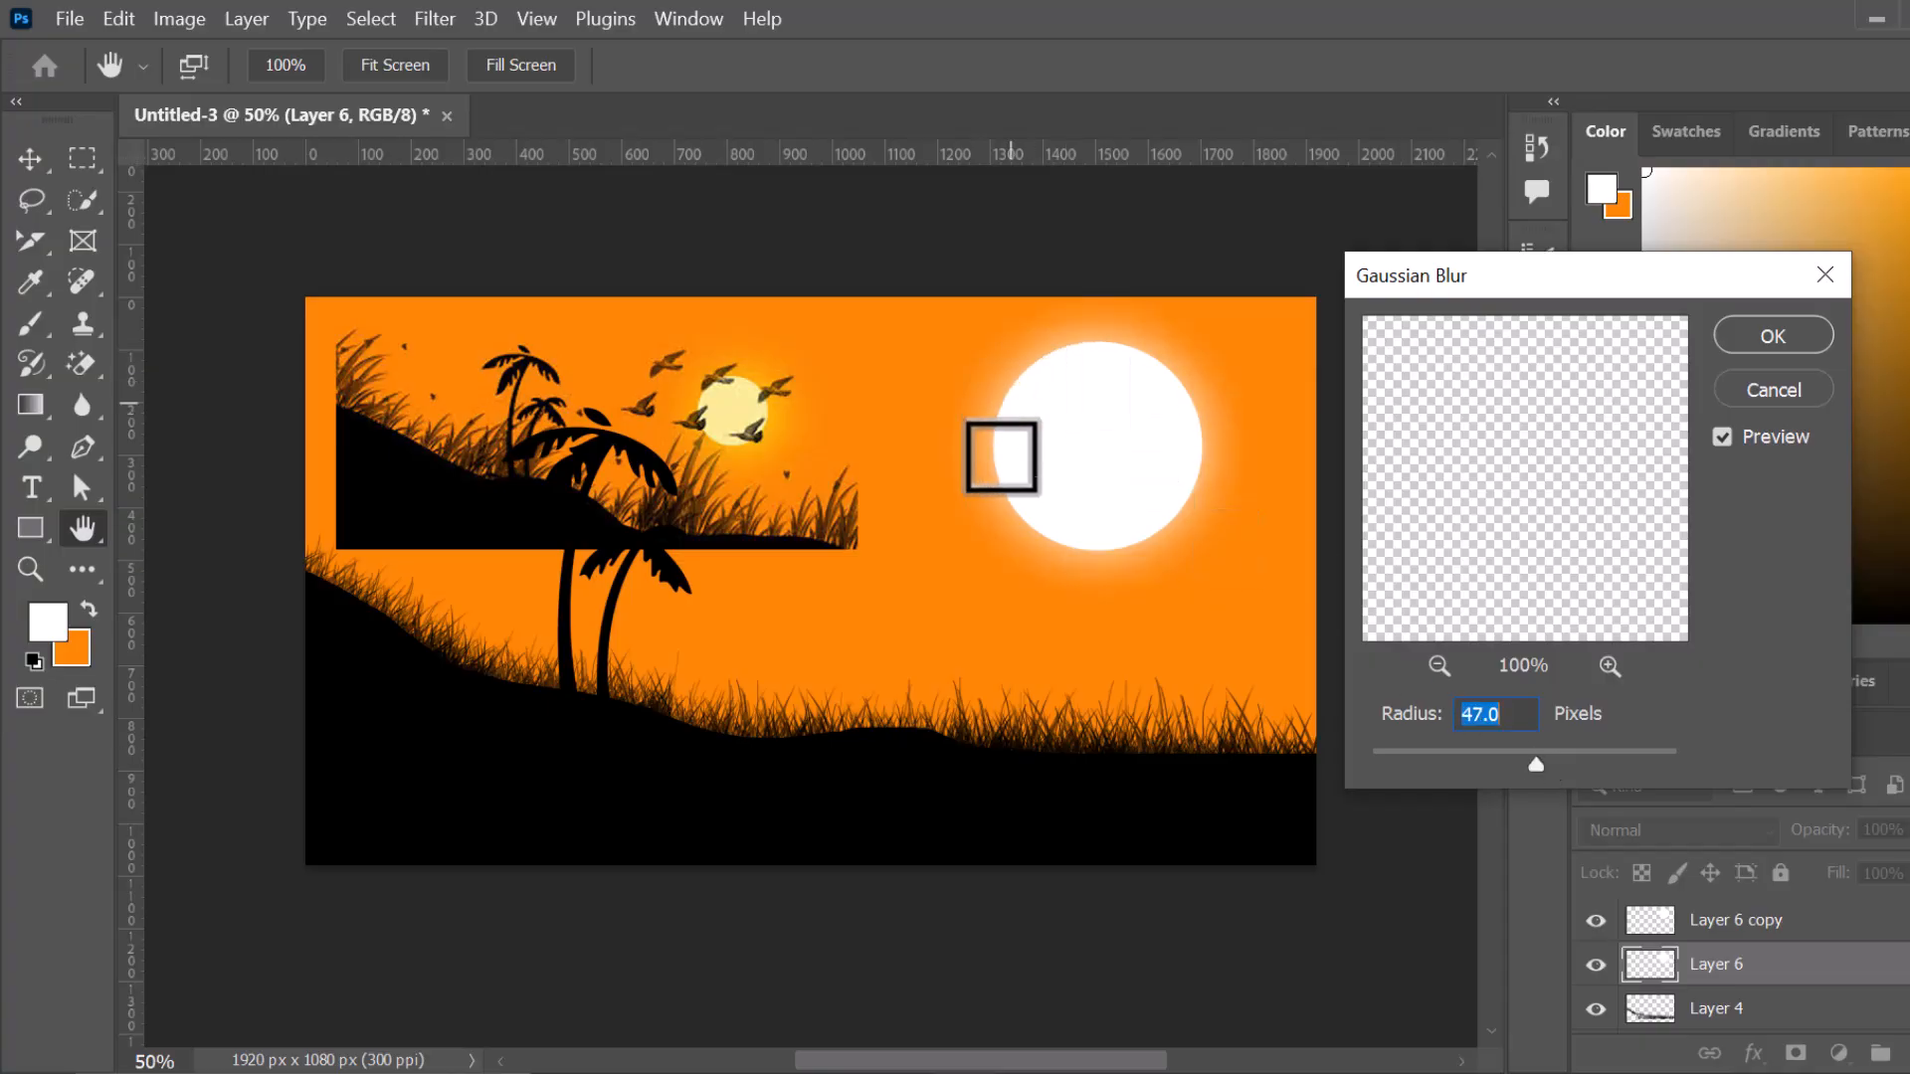
{"action": "left_click_drag", "start_coordinate": [1548, 767], "coordinate": [1554, 754]}
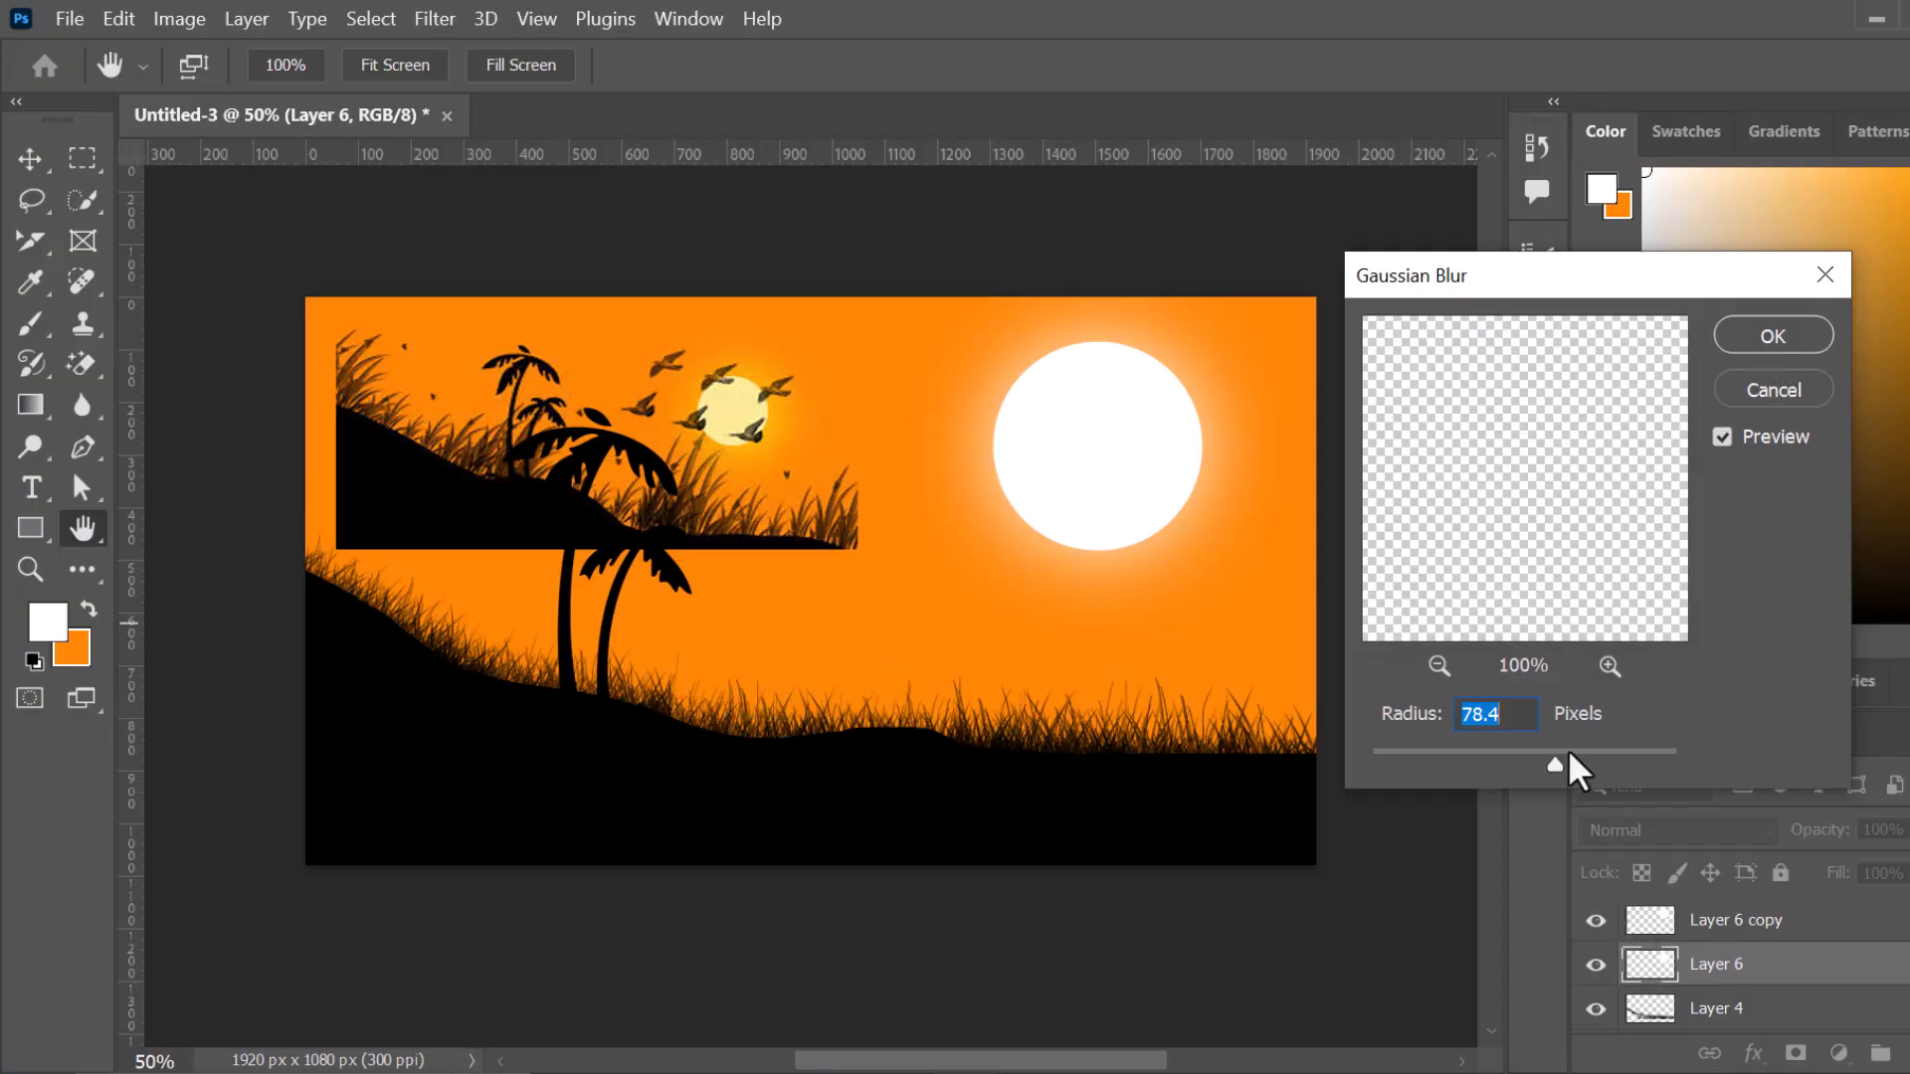
{"action": "left_click", "coordinate": [1558, 754]}
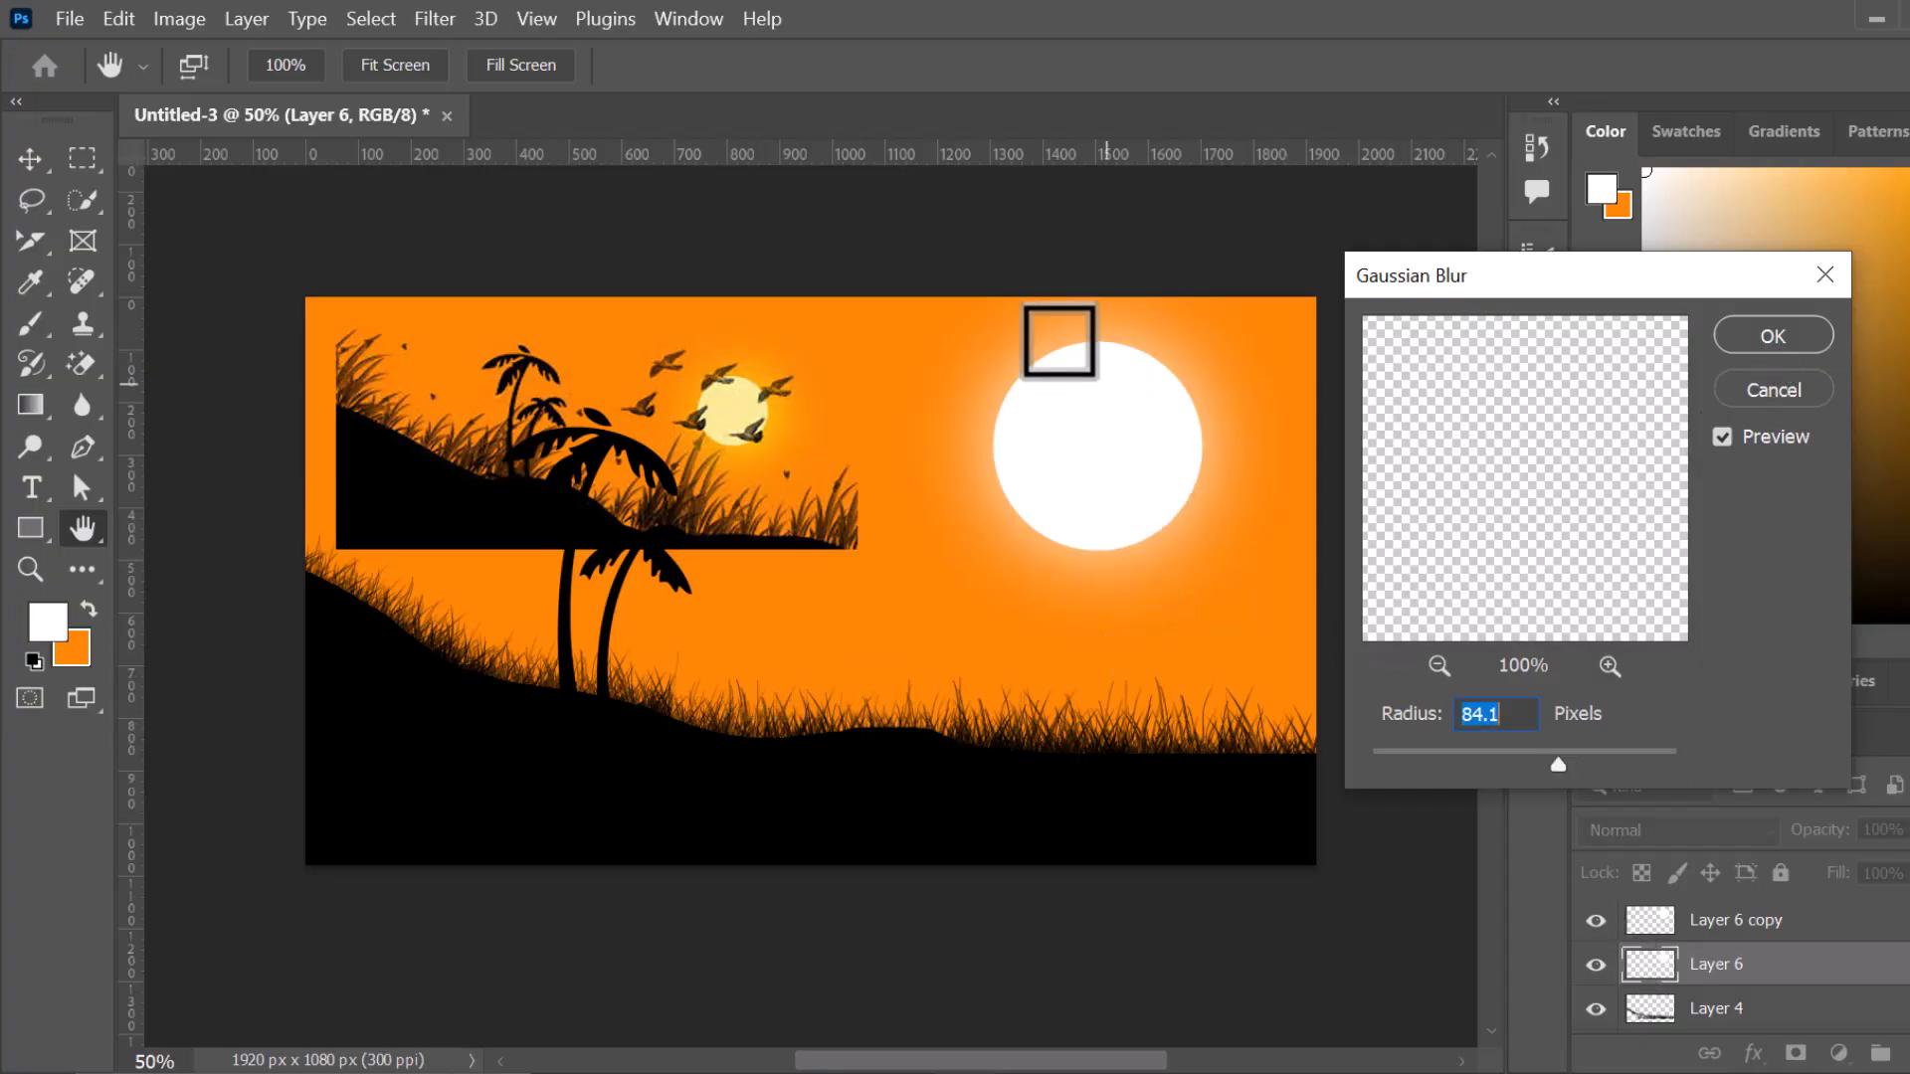
{"action": "left_click", "coordinate": [1568, 755]}
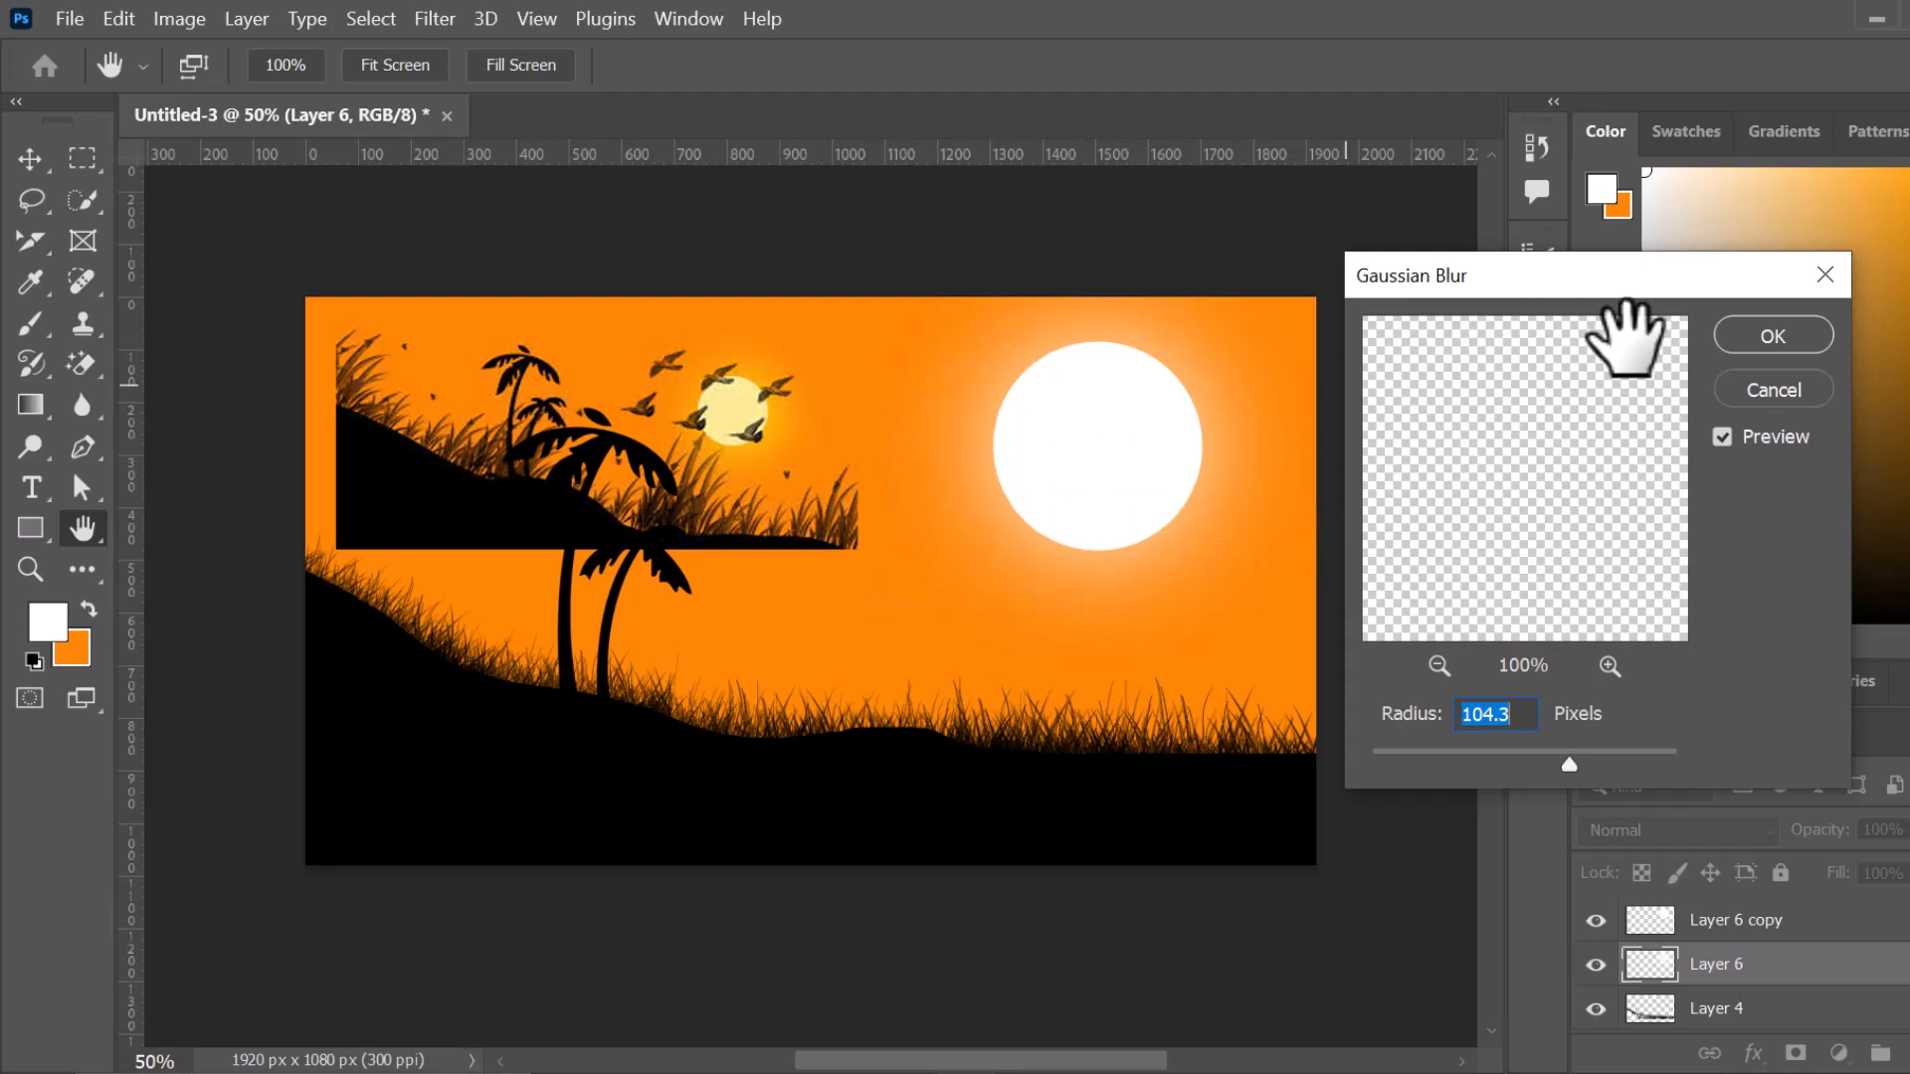
{"action": "left_click", "coordinate": [1764, 343]}
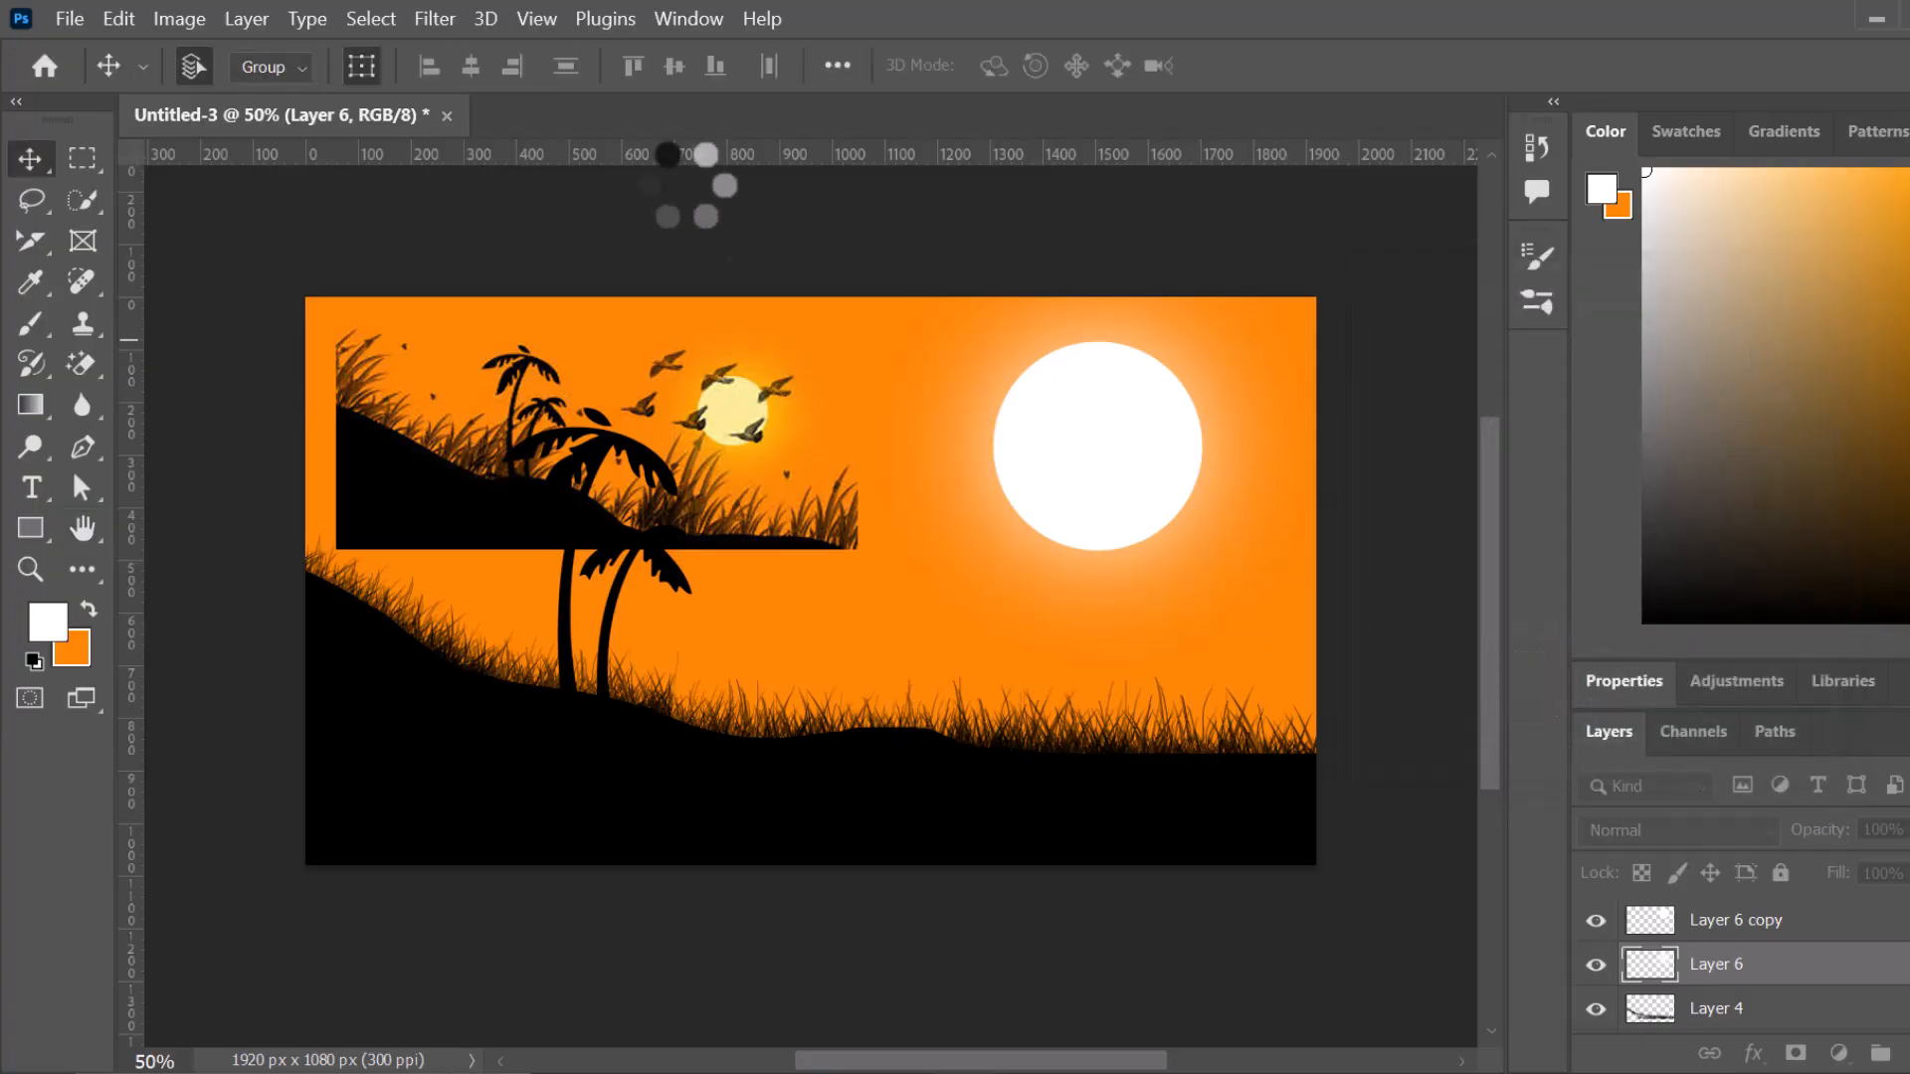
{"action": "left_click", "coordinate": [439, 22]}
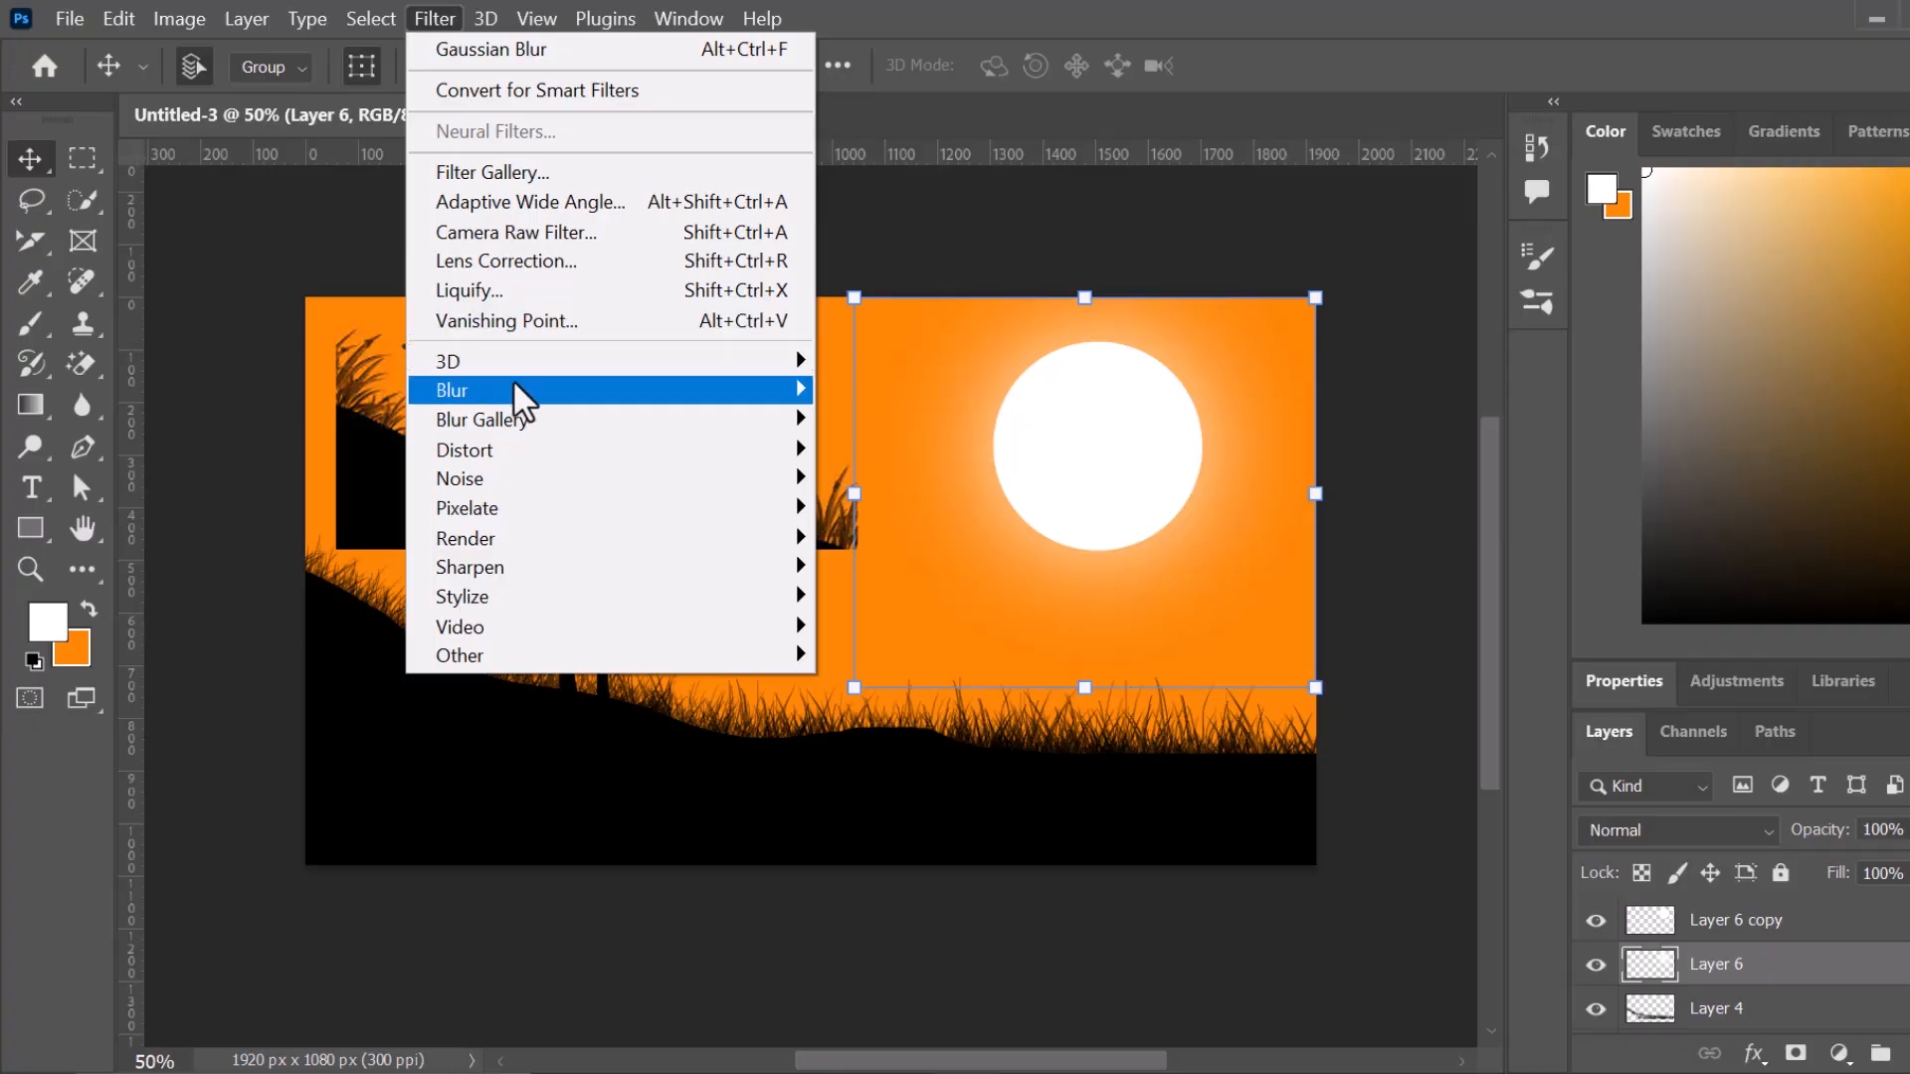
{"action": "mouse_move", "coordinate": [514, 382]}
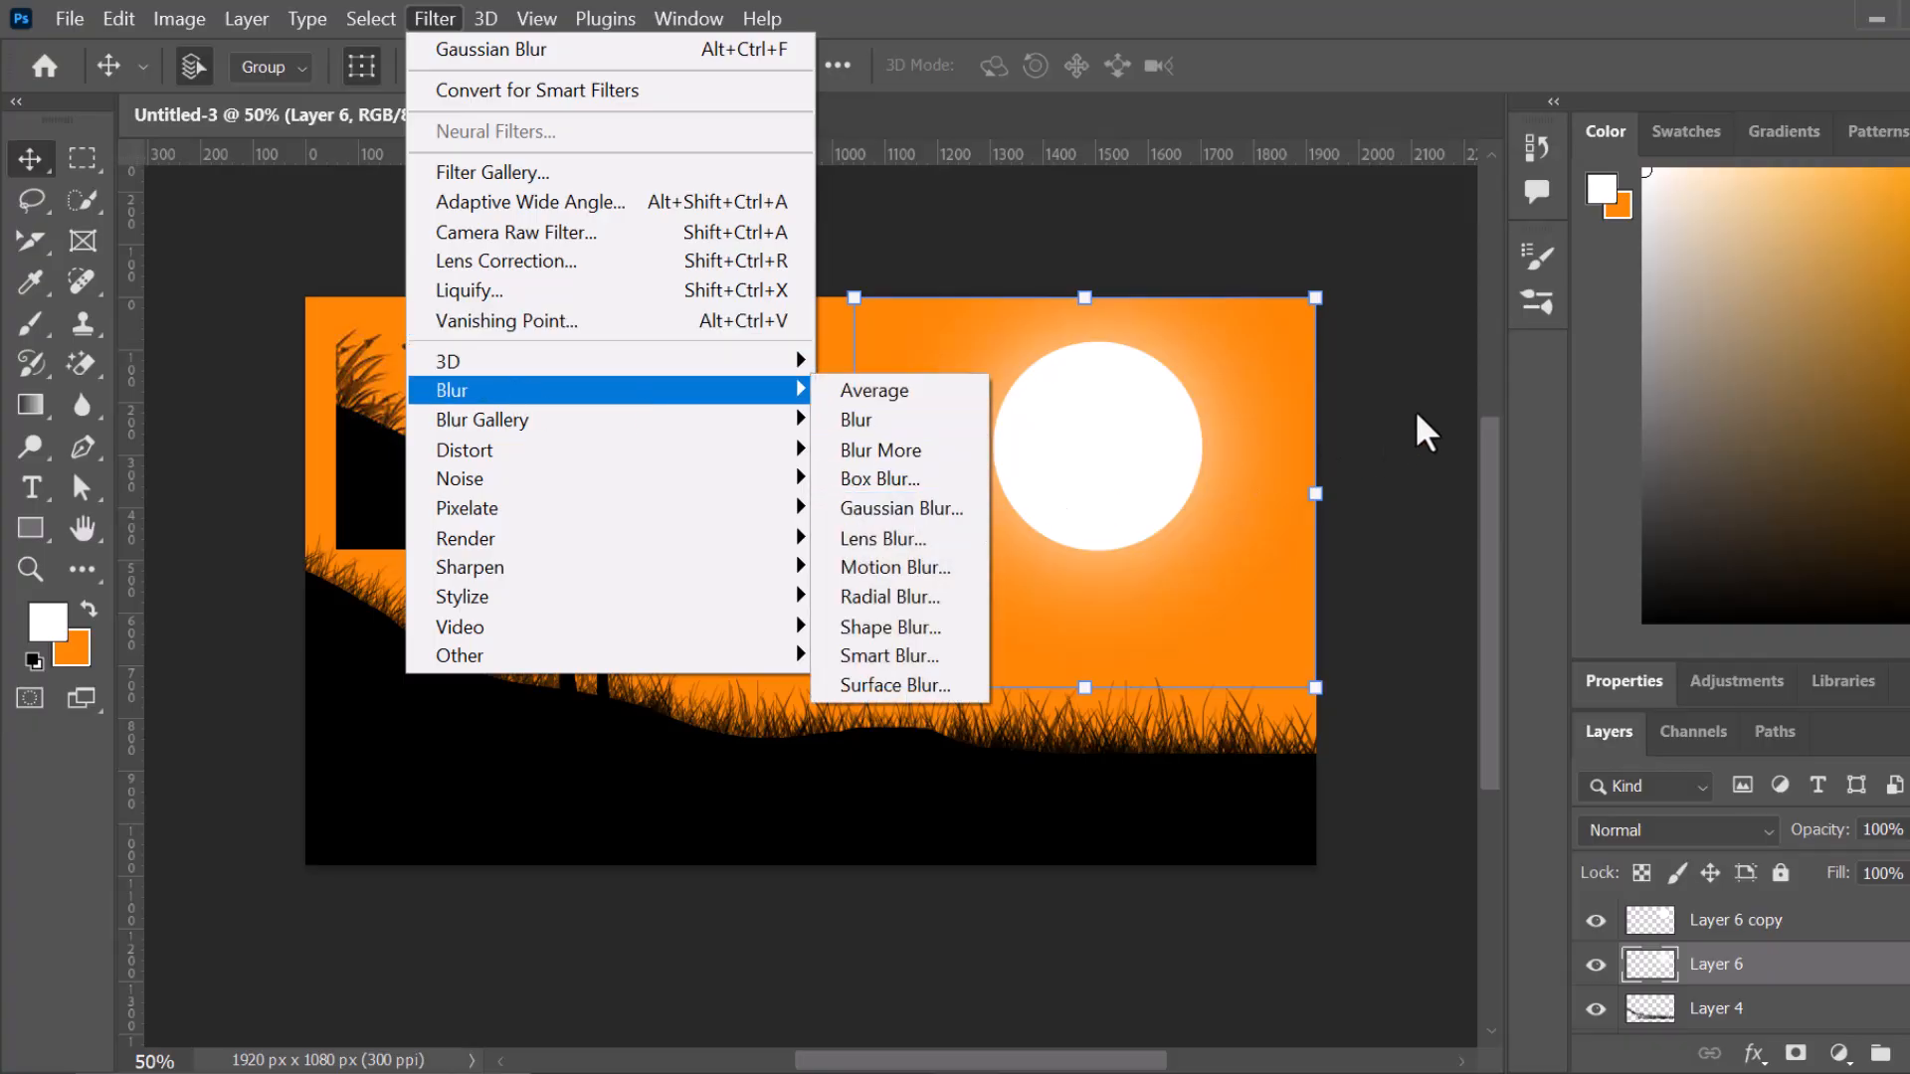
{"action": "key", "text": "Escape"}
{"action": "key", "text": "Escape"}
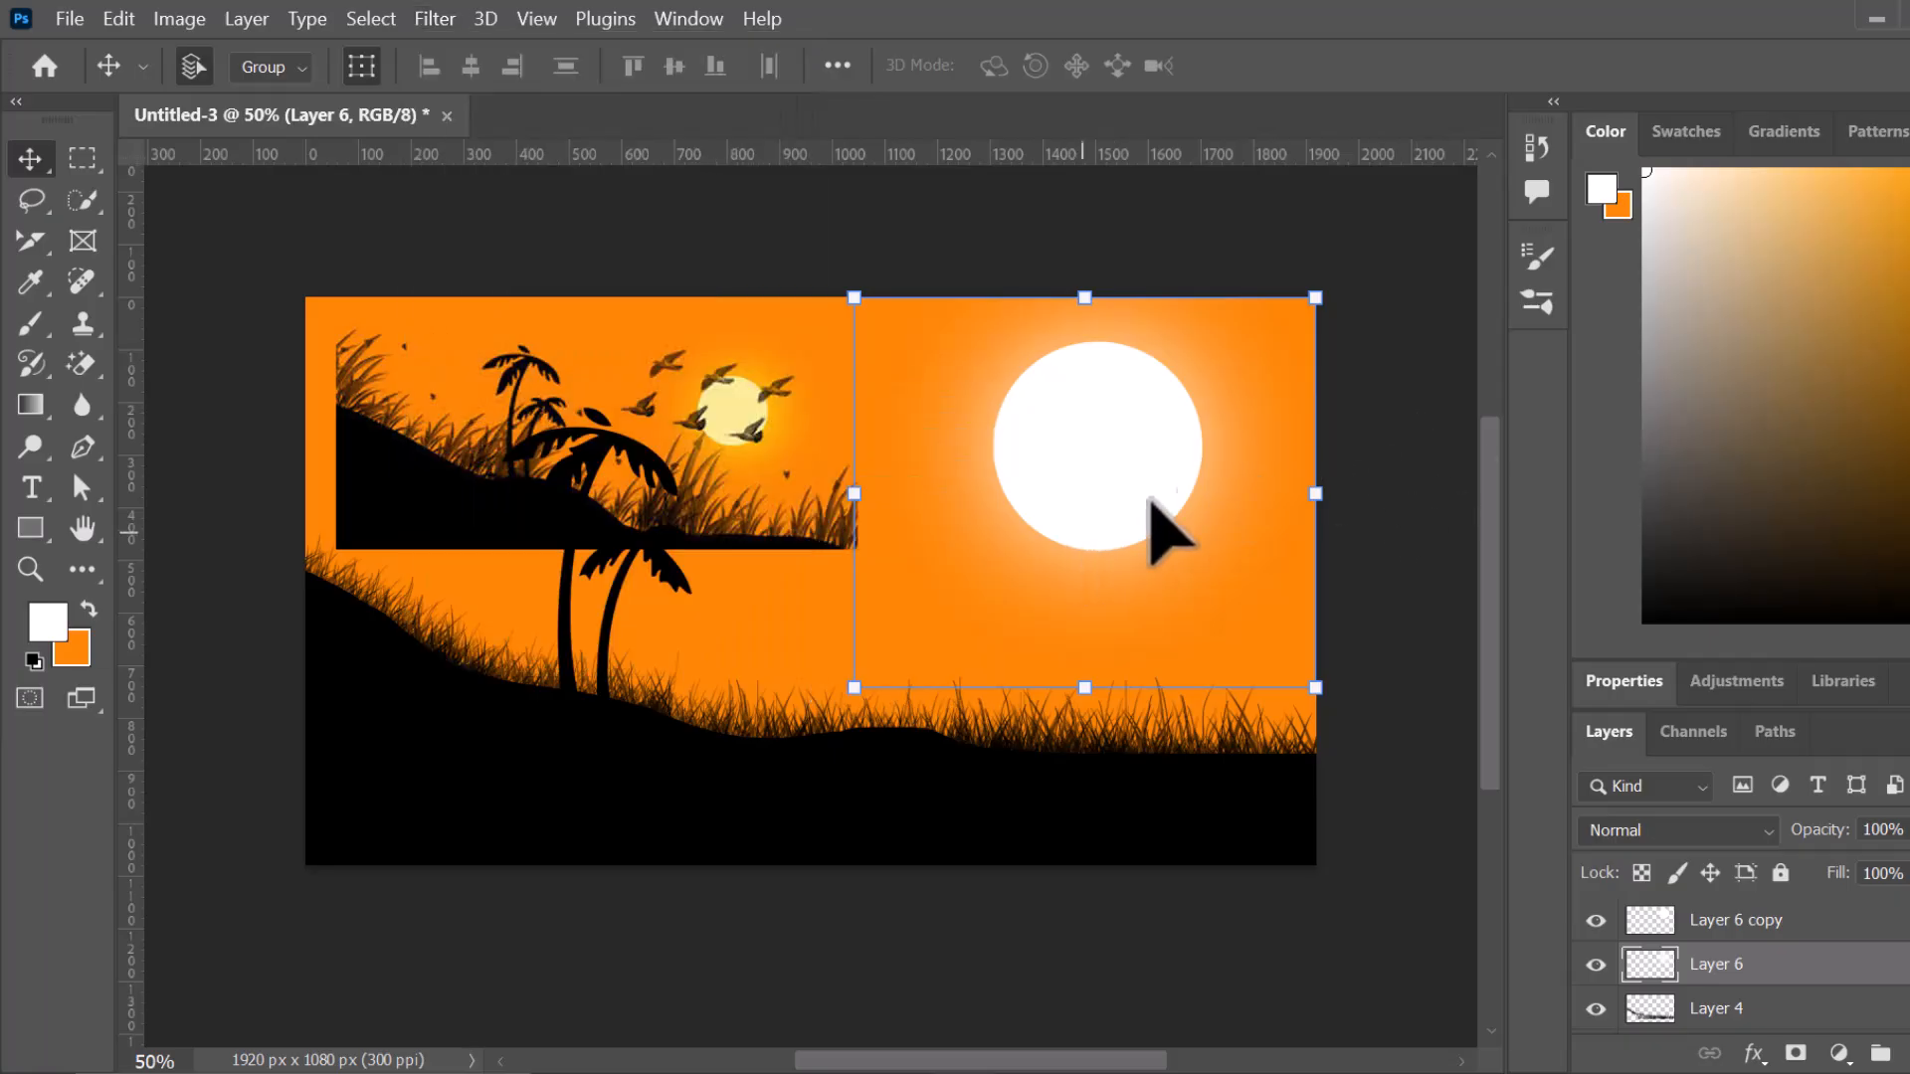
{"action": "left_click", "coordinate": [1448, 387]}
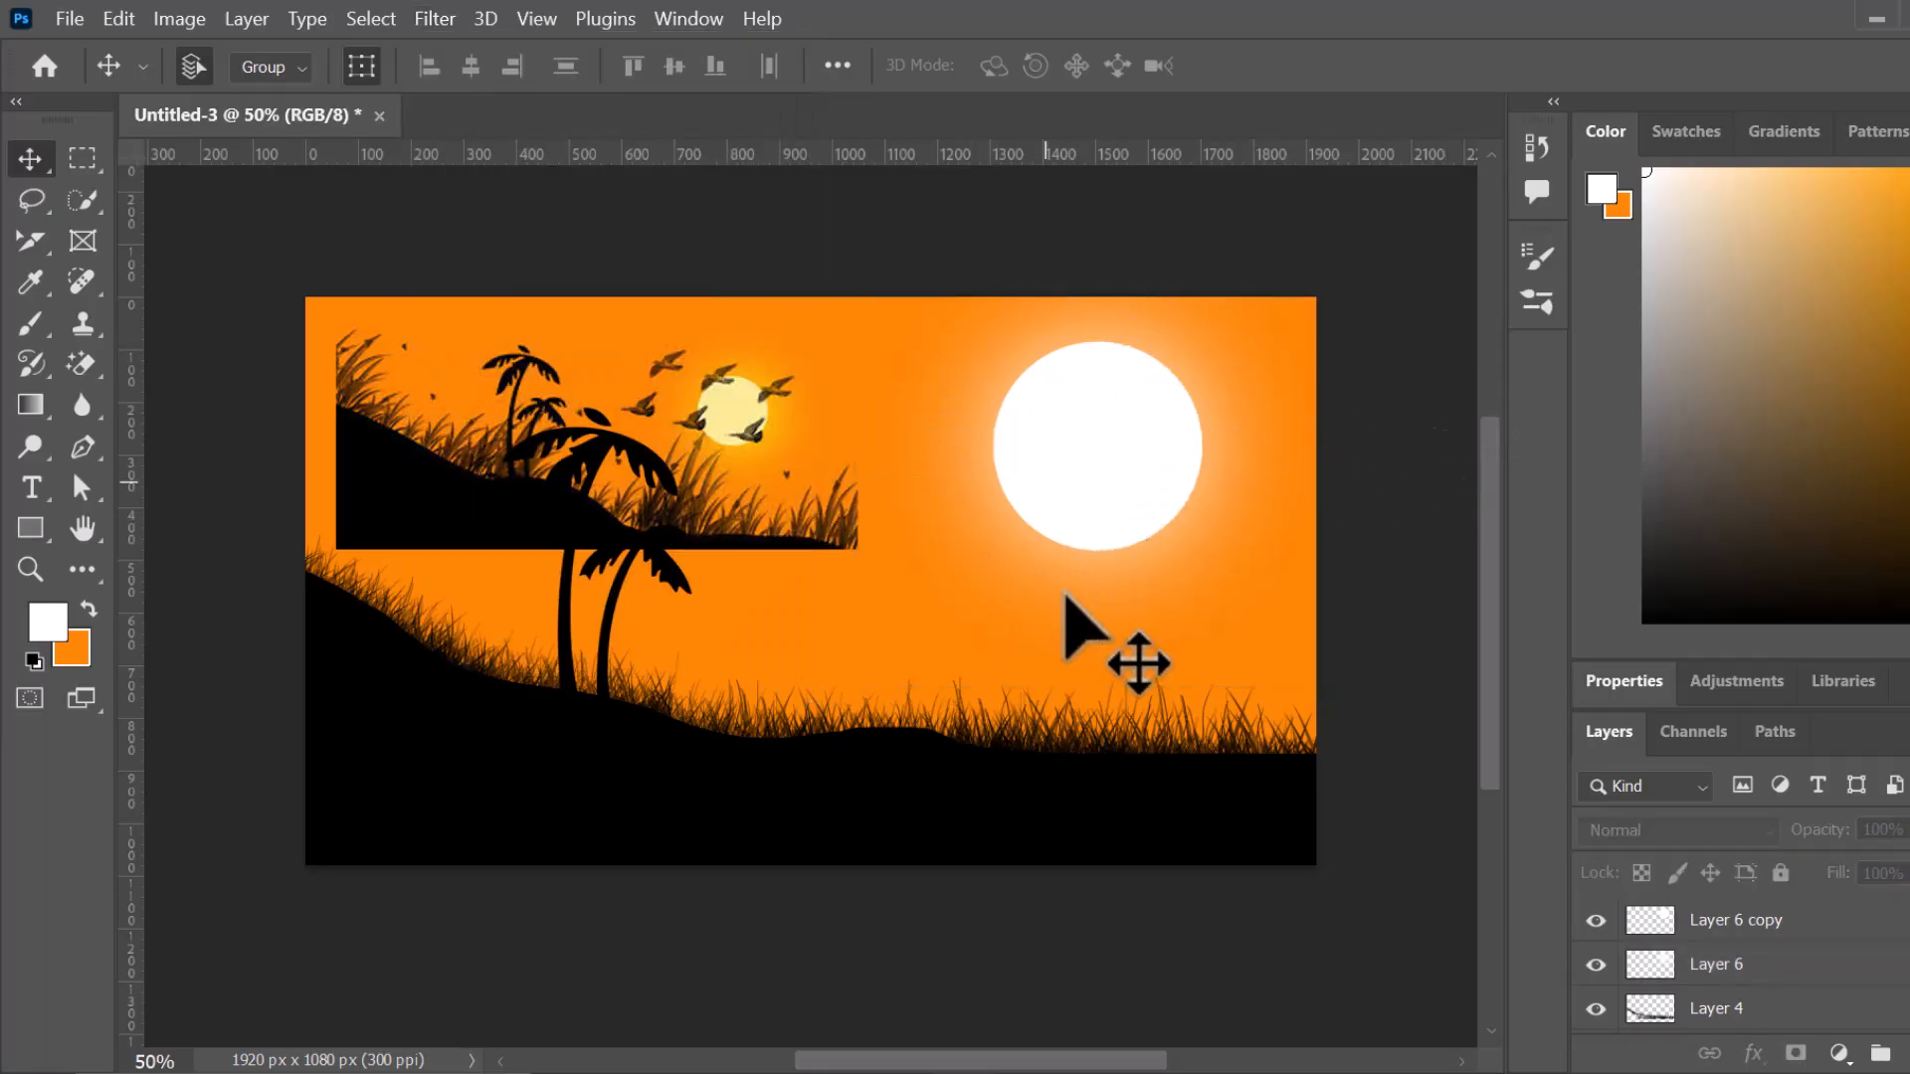
- Move the reference image on Layer 1 down so it sits behind the two large palm trees on the hill
{"action": "left_click", "coordinate": [573, 492]}
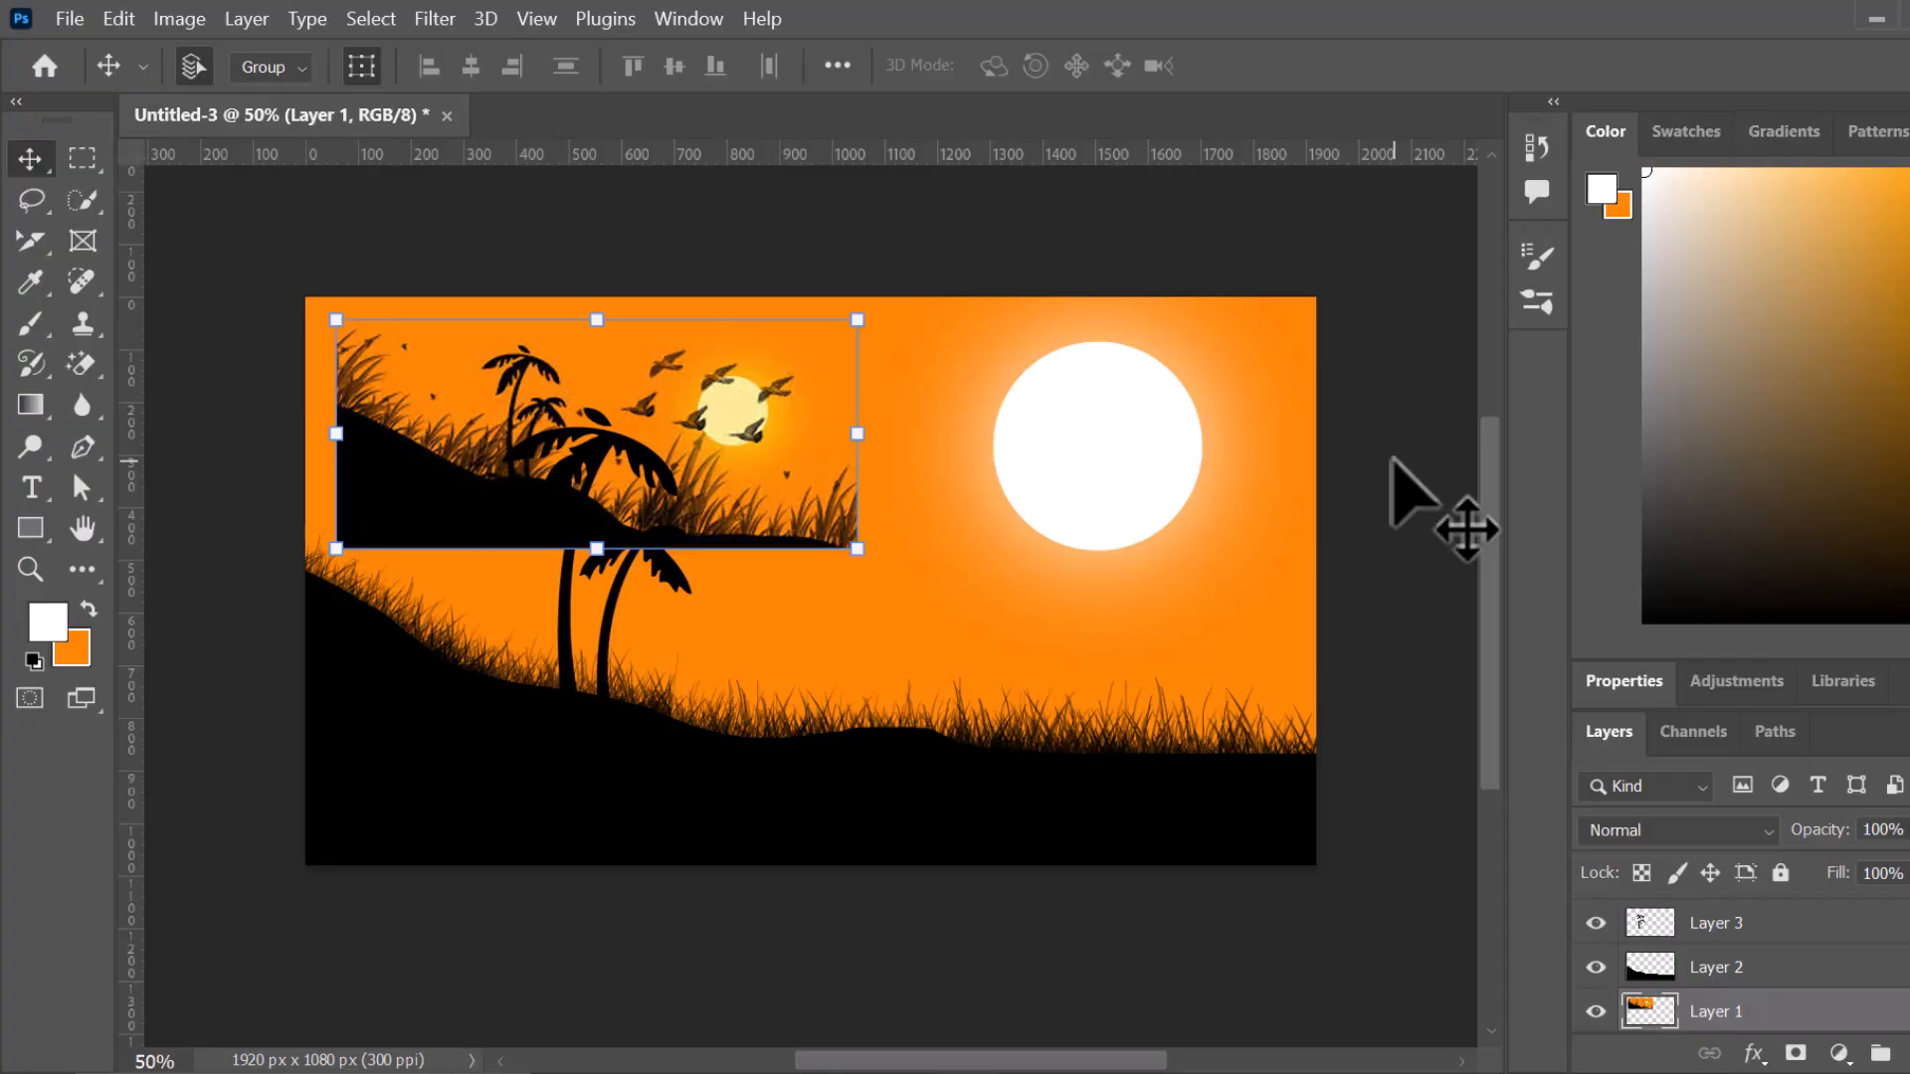
{"action": "left_click", "coordinate": [627, 458]}
{"action": "left_click_drag", "start_coordinate": [778, 460], "coordinate": [1074, 707]}
{"action": "left_click_drag", "start_coordinate": [836, 772], "coordinate": [896, 534]}
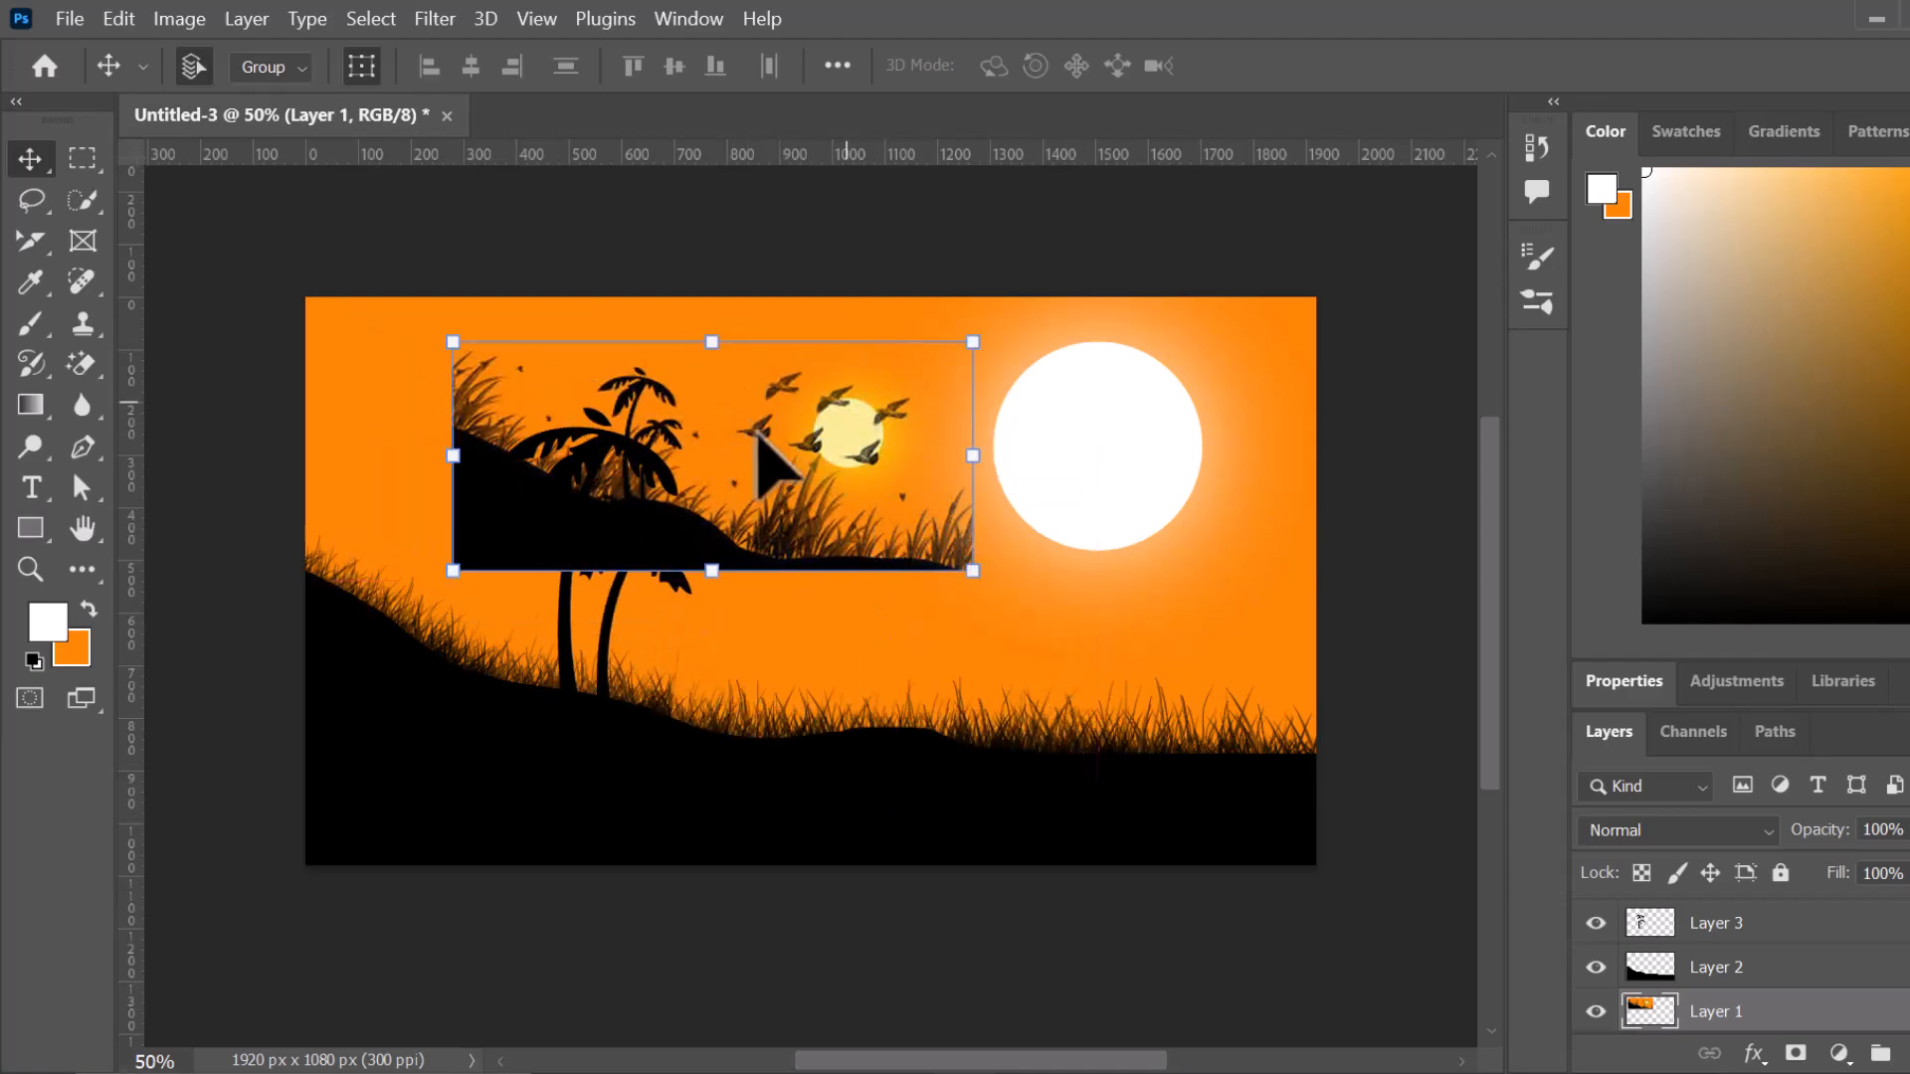
{"action": "left_click_drag", "start_coordinate": [797, 469], "coordinate": [700, 594]}
{"action": "left_click", "coordinate": [1326, 549]}
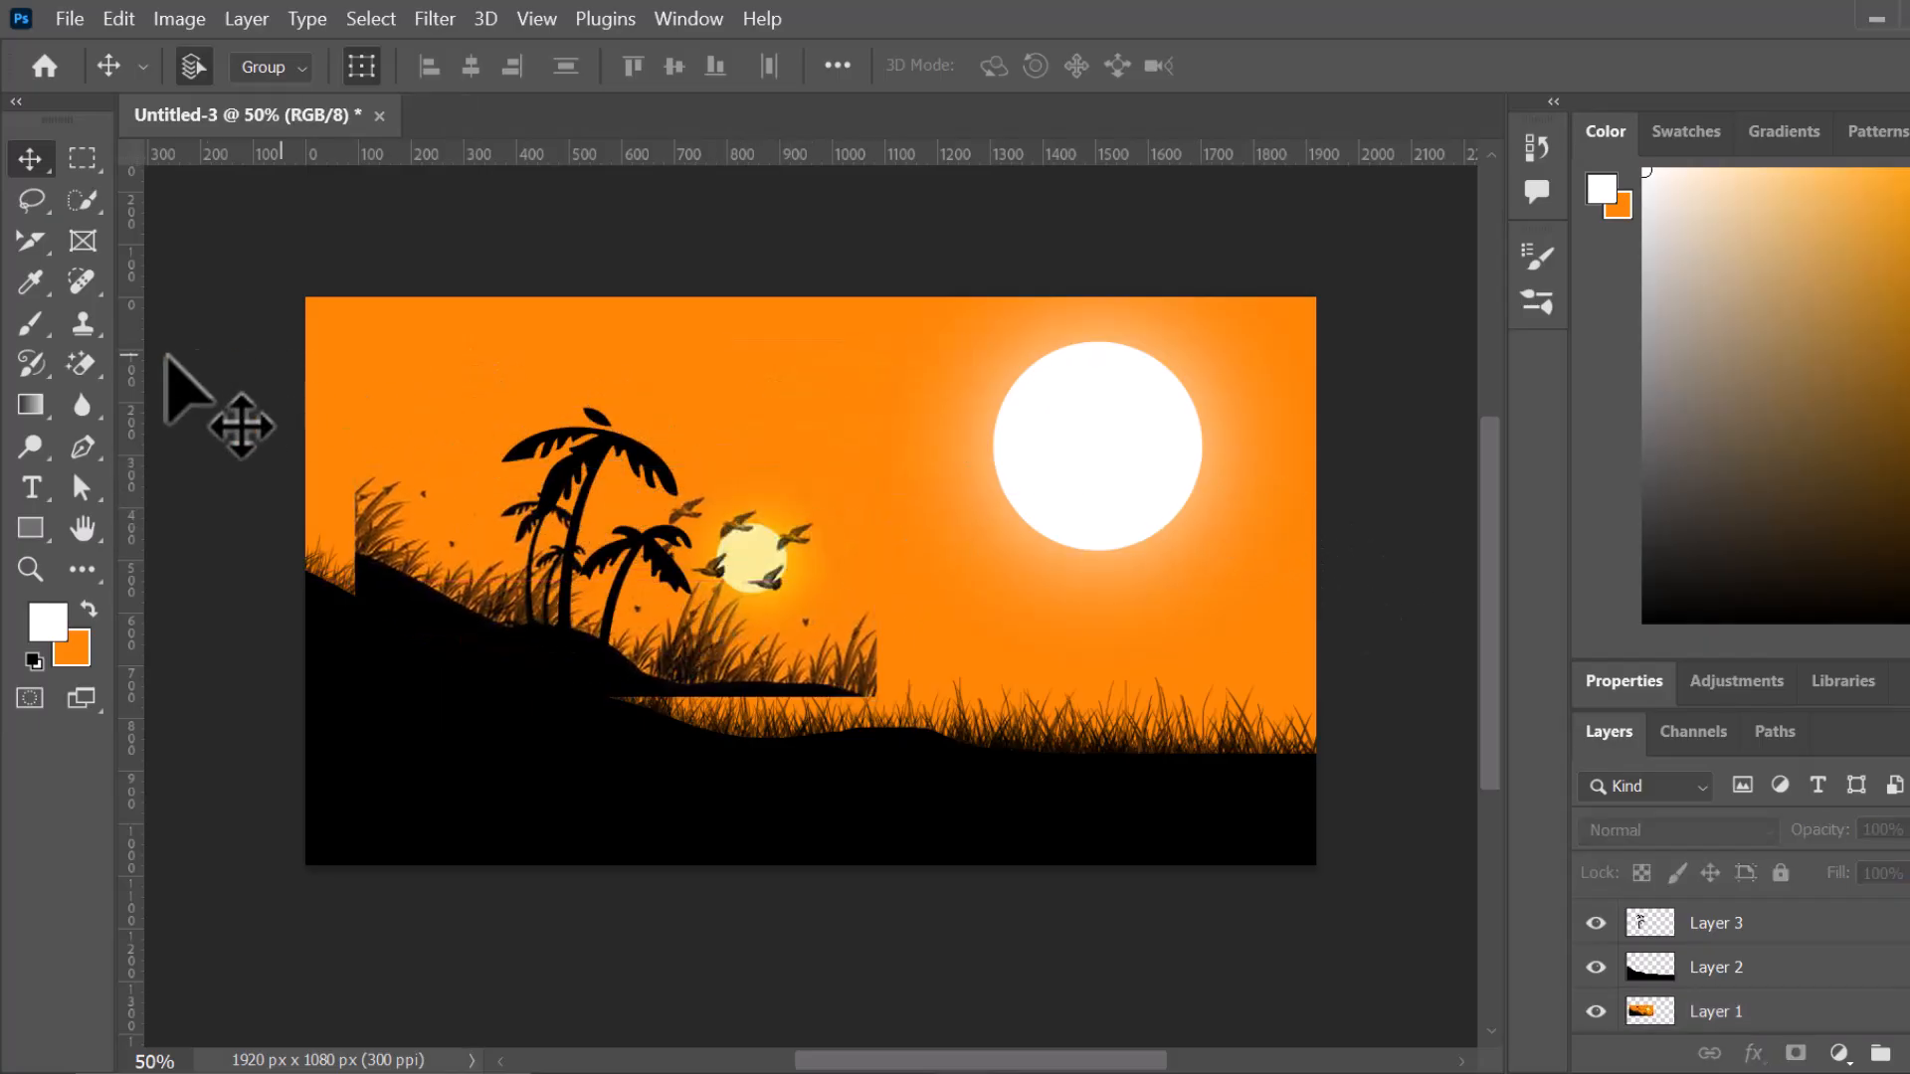
- Select the Brush tool and load the giraffe-shaped brush tip with a size of 2475 px
{"action": "left_click", "coordinate": [38, 330]}
{"action": "left_click", "coordinate": [38, 330]}
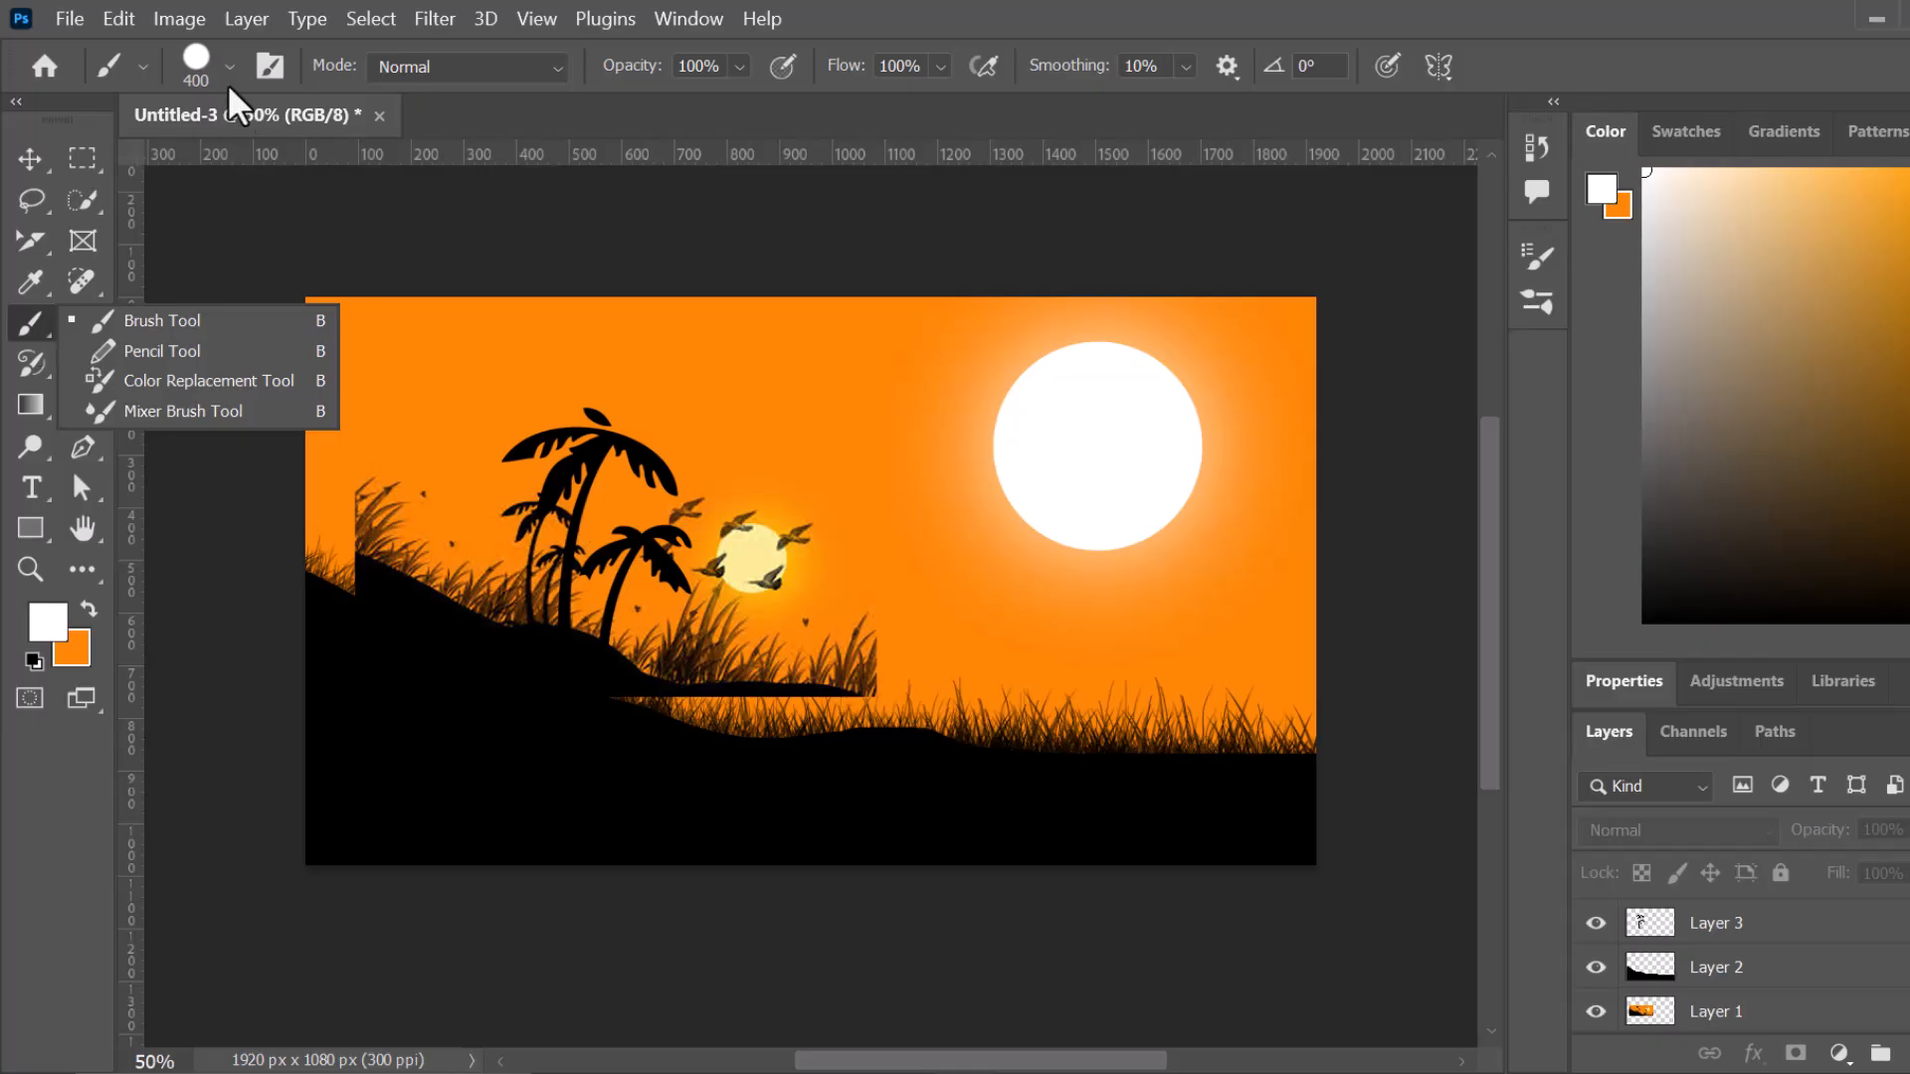
{"action": "left_click", "coordinate": [269, 66]}
{"action": "left_click", "coordinate": [269, 66]}
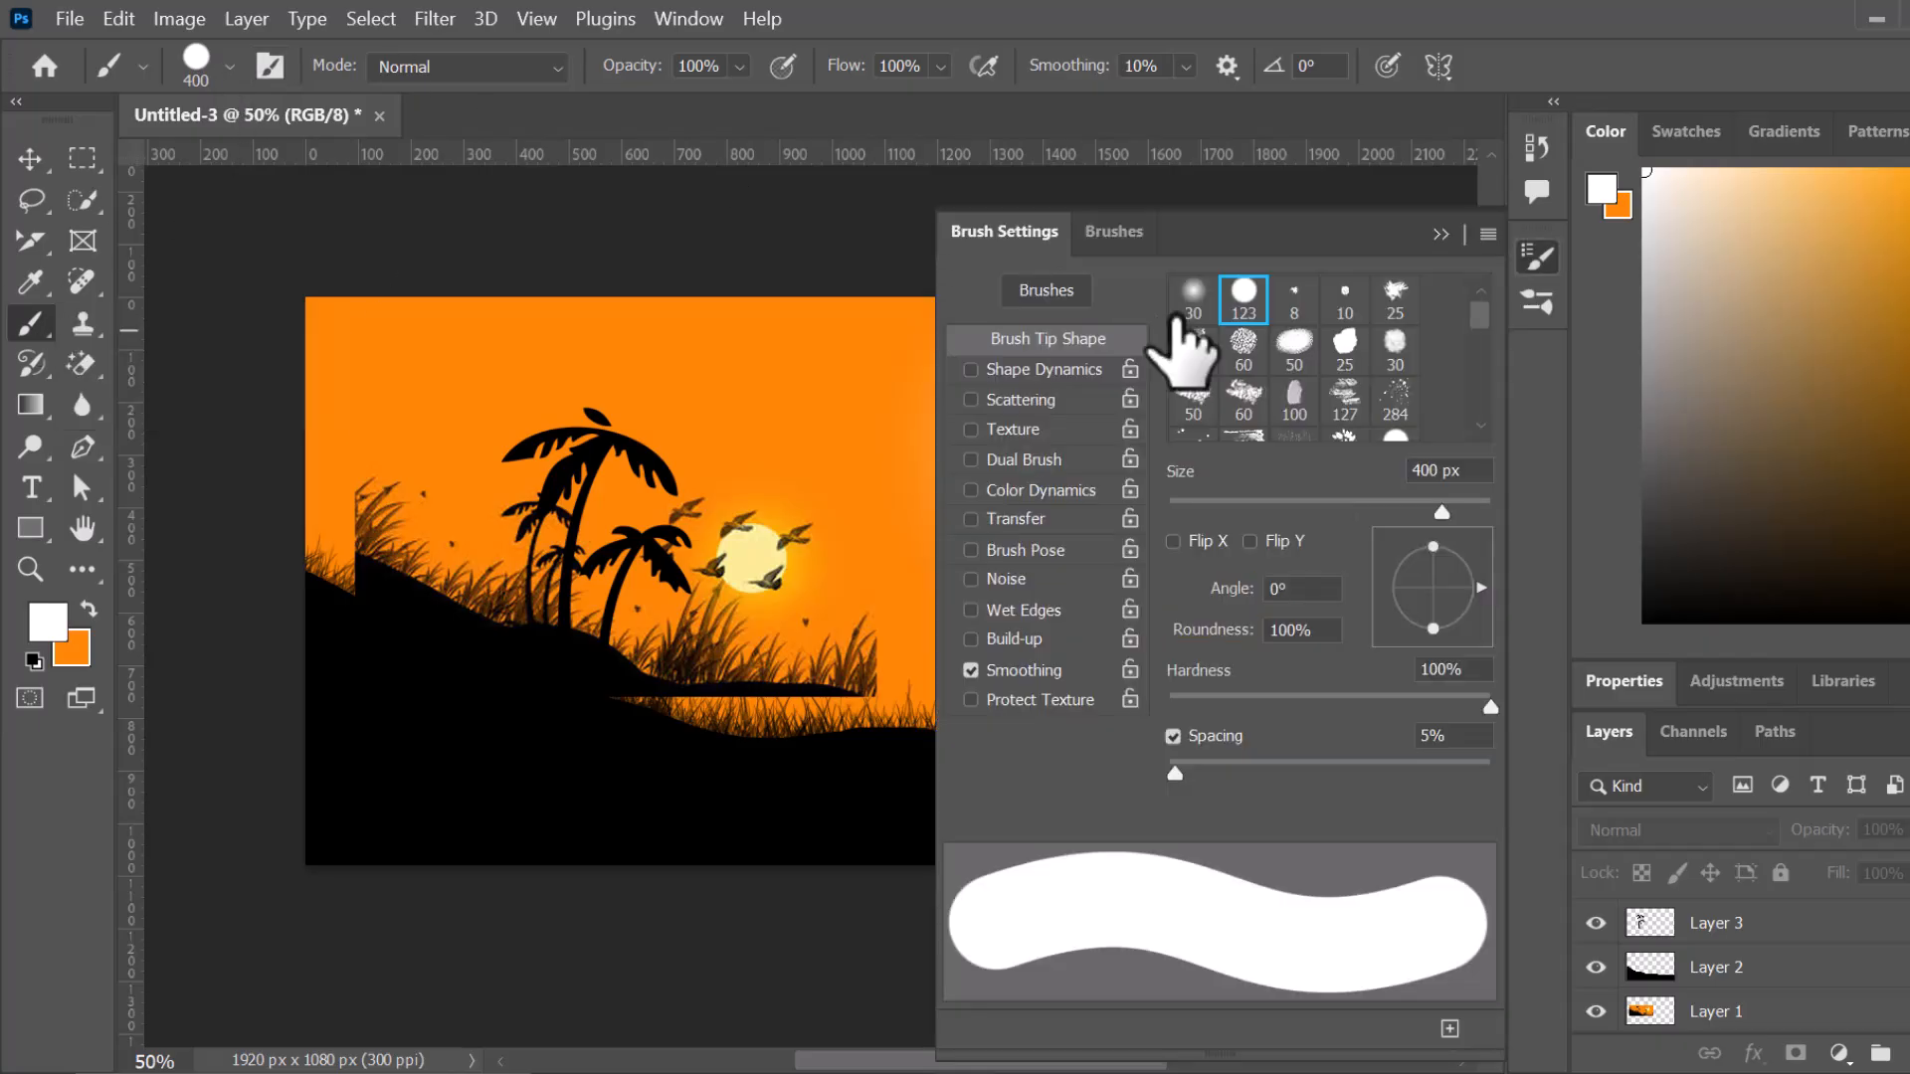
{"action": "scroll", "coordinate": [1283, 373], "scroll_direction": "down", "scroll_amount": 3}
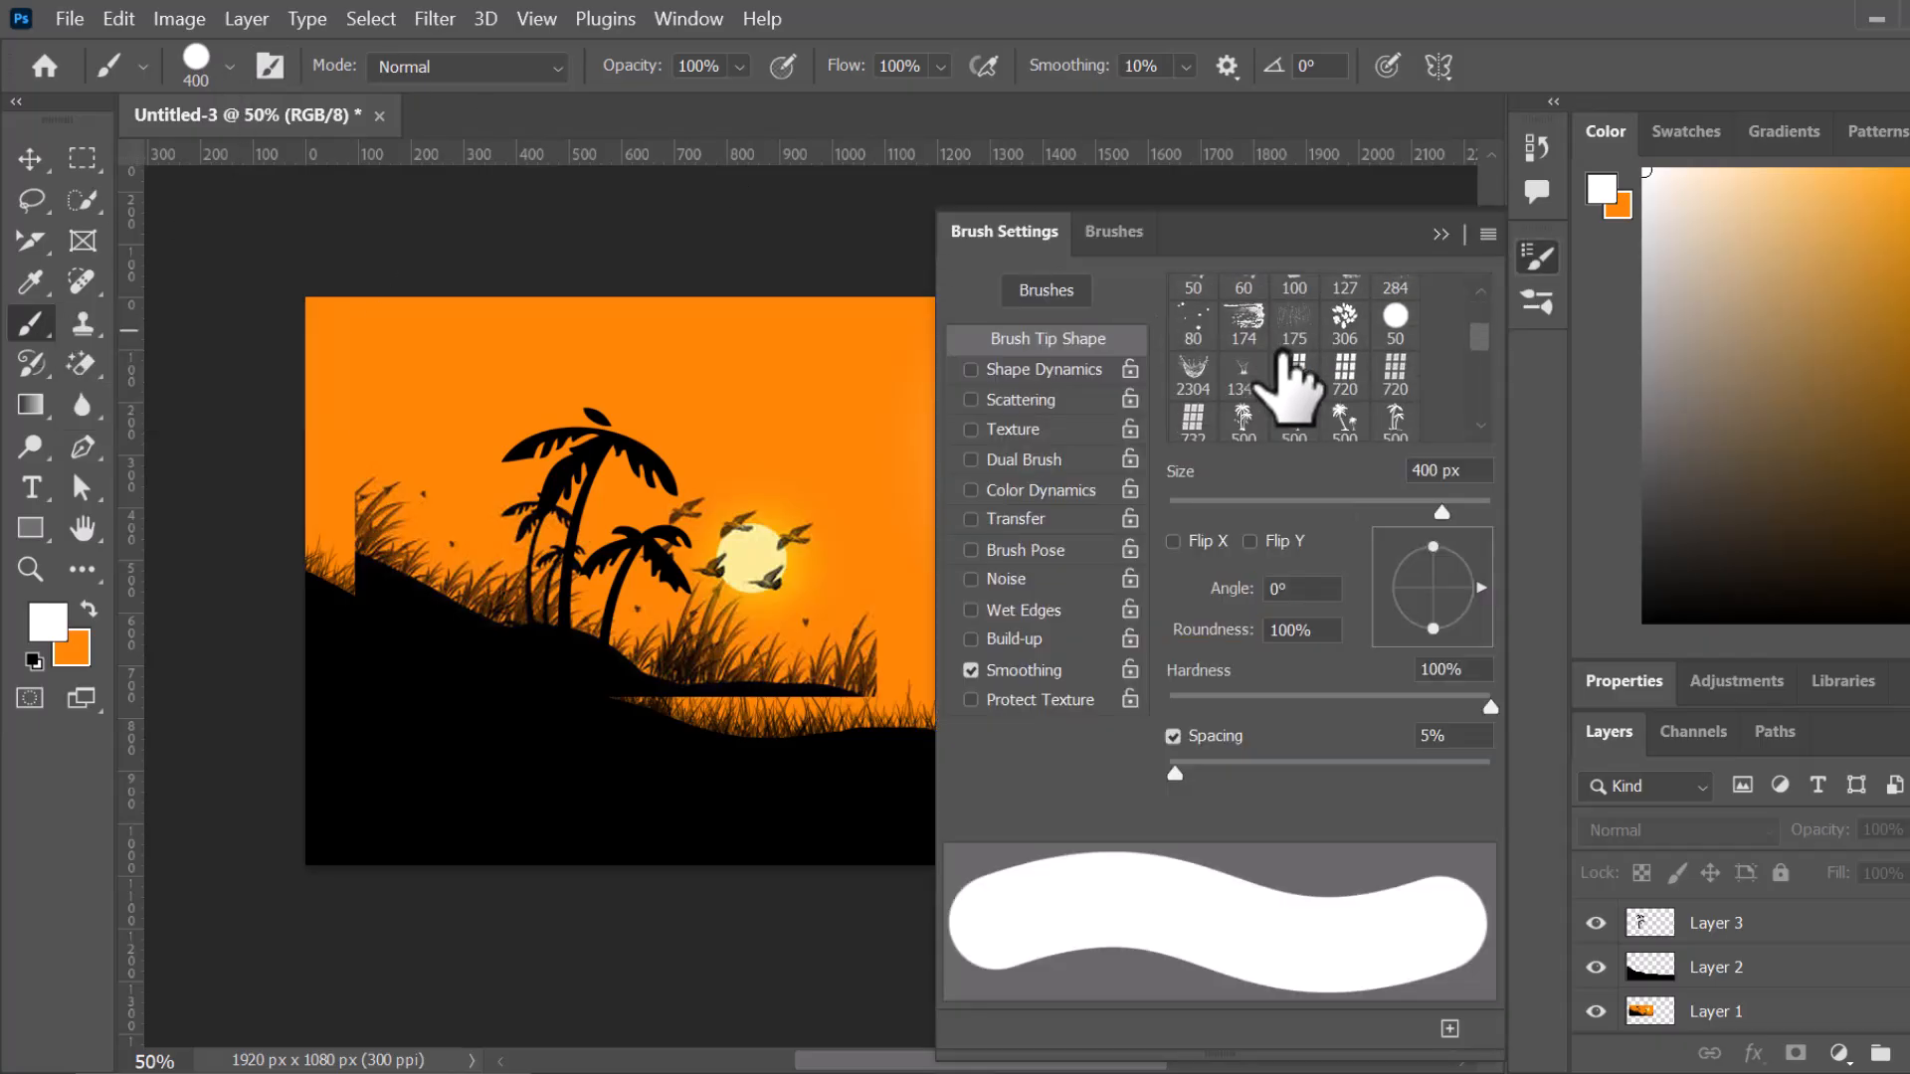
{"action": "scroll", "coordinate": [1288, 383], "scroll_direction": "down", "scroll_amount": 2}
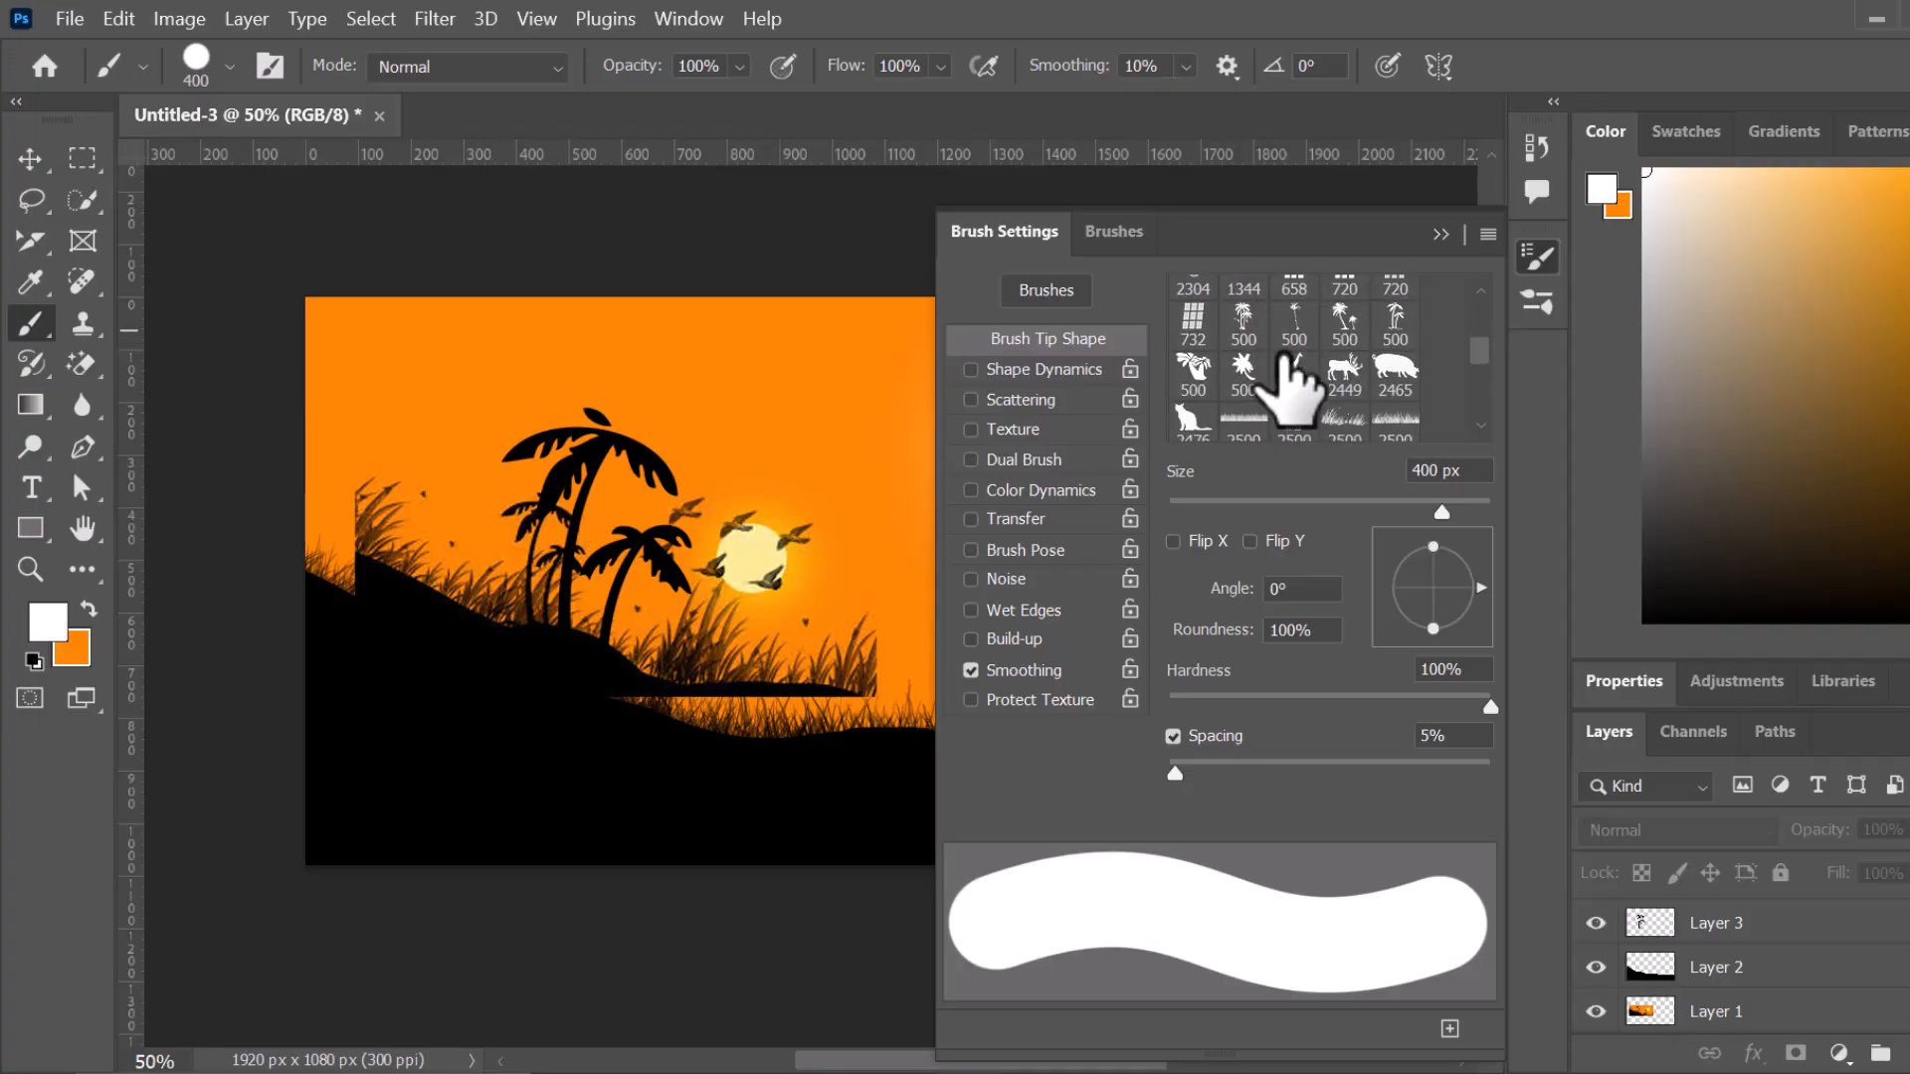
{"action": "scroll", "coordinate": [1290, 383], "scroll_direction": "down", "scroll_amount": 2}
{"action": "scroll", "coordinate": [1291, 388], "scroll_direction": "down", "scroll_amount": 4}
{"action": "scroll", "coordinate": [1293, 388], "scroll_direction": "up", "scroll_amount": 3}
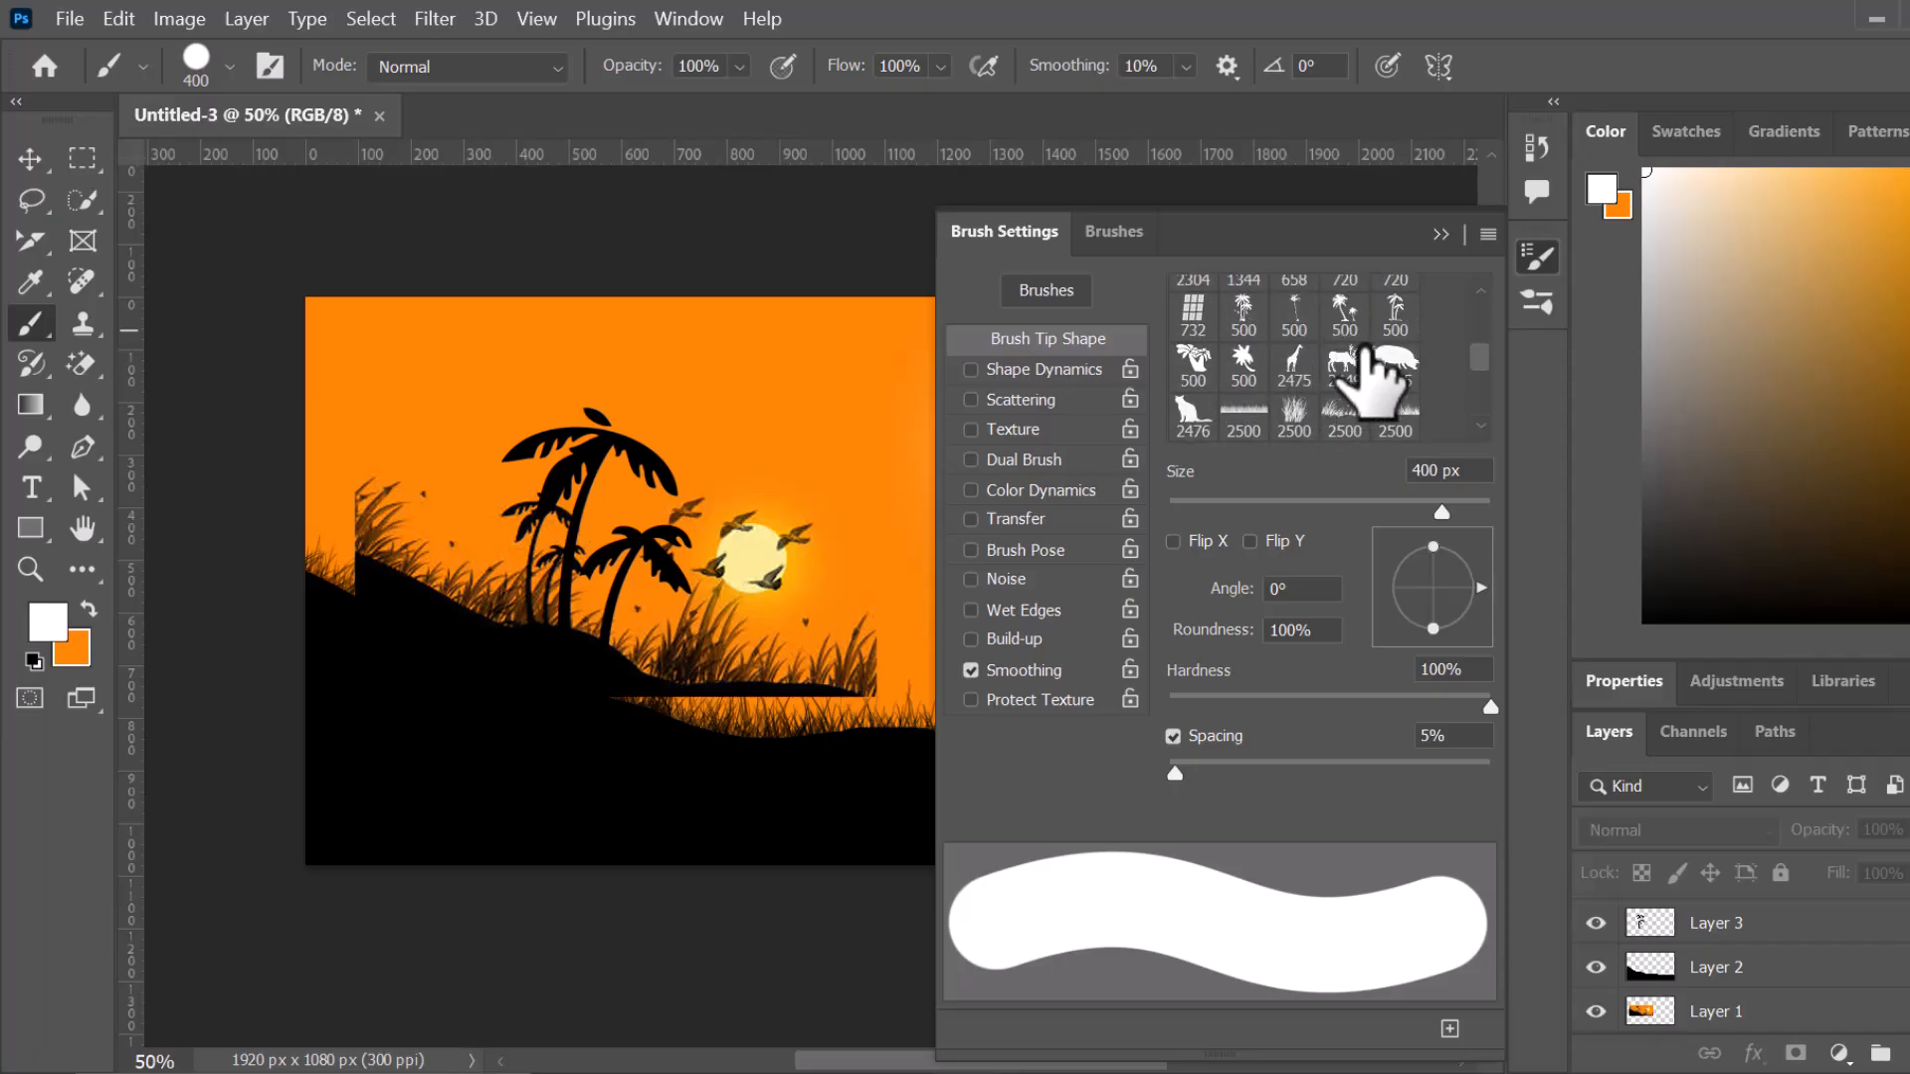
{"action": "left_click", "coordinate": [1294, 363]}
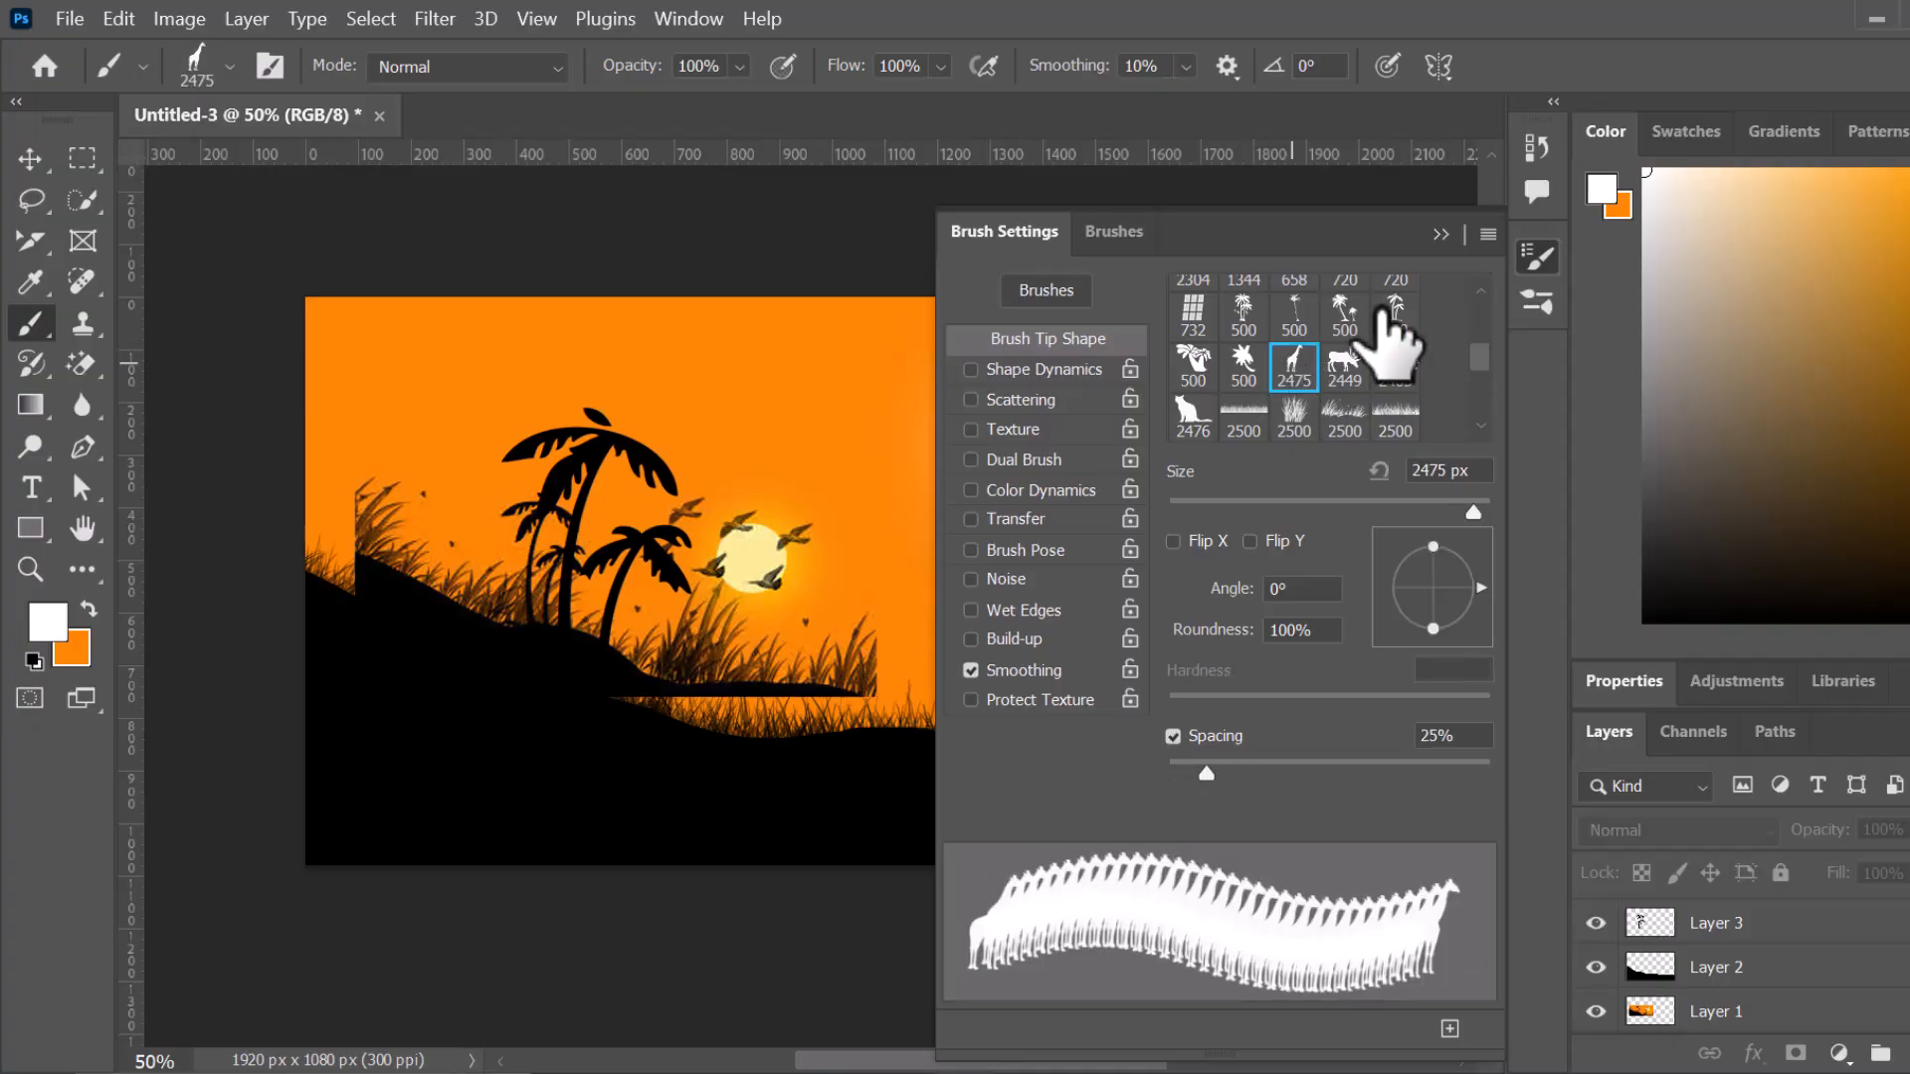
{"action": "left_click", "coordinate": [1443, 235]}
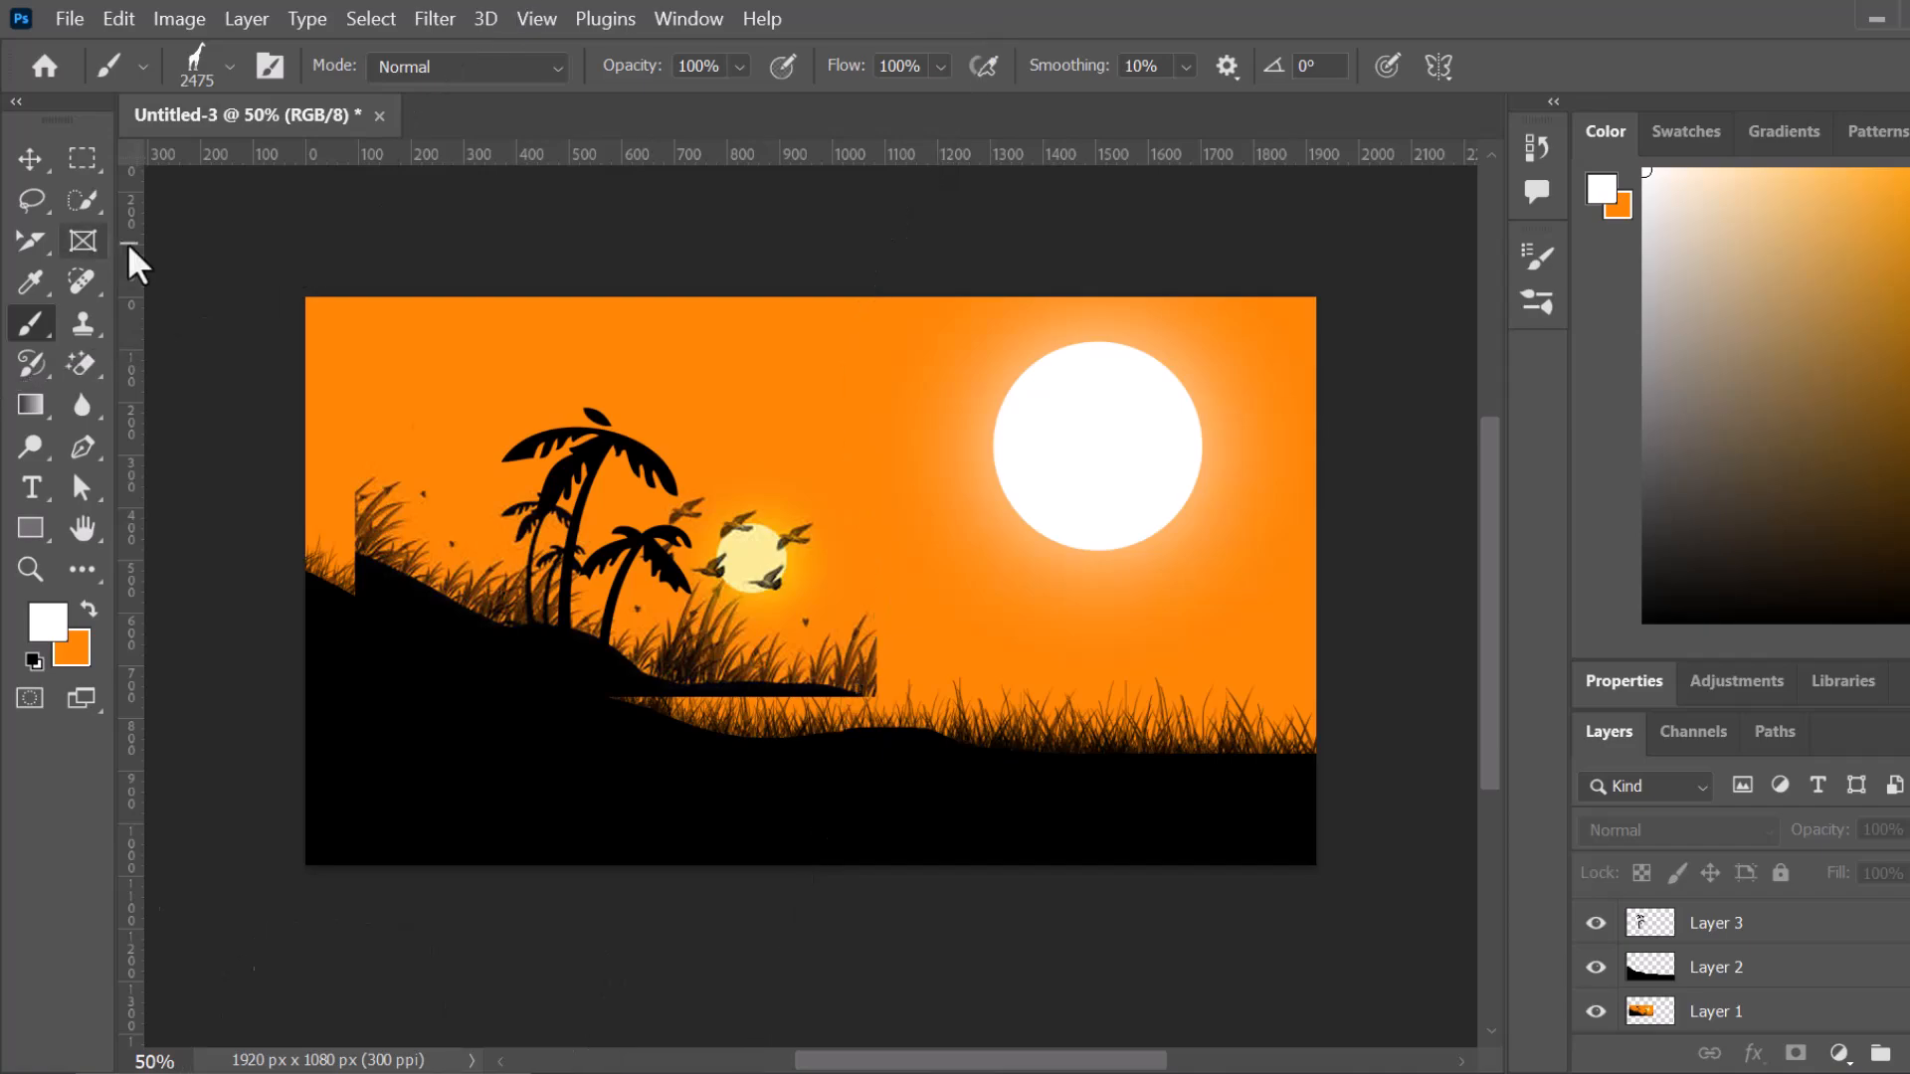
- Reduce the giraffe brush size to 600 px
{"action": "key", "text": "bracketleft"}
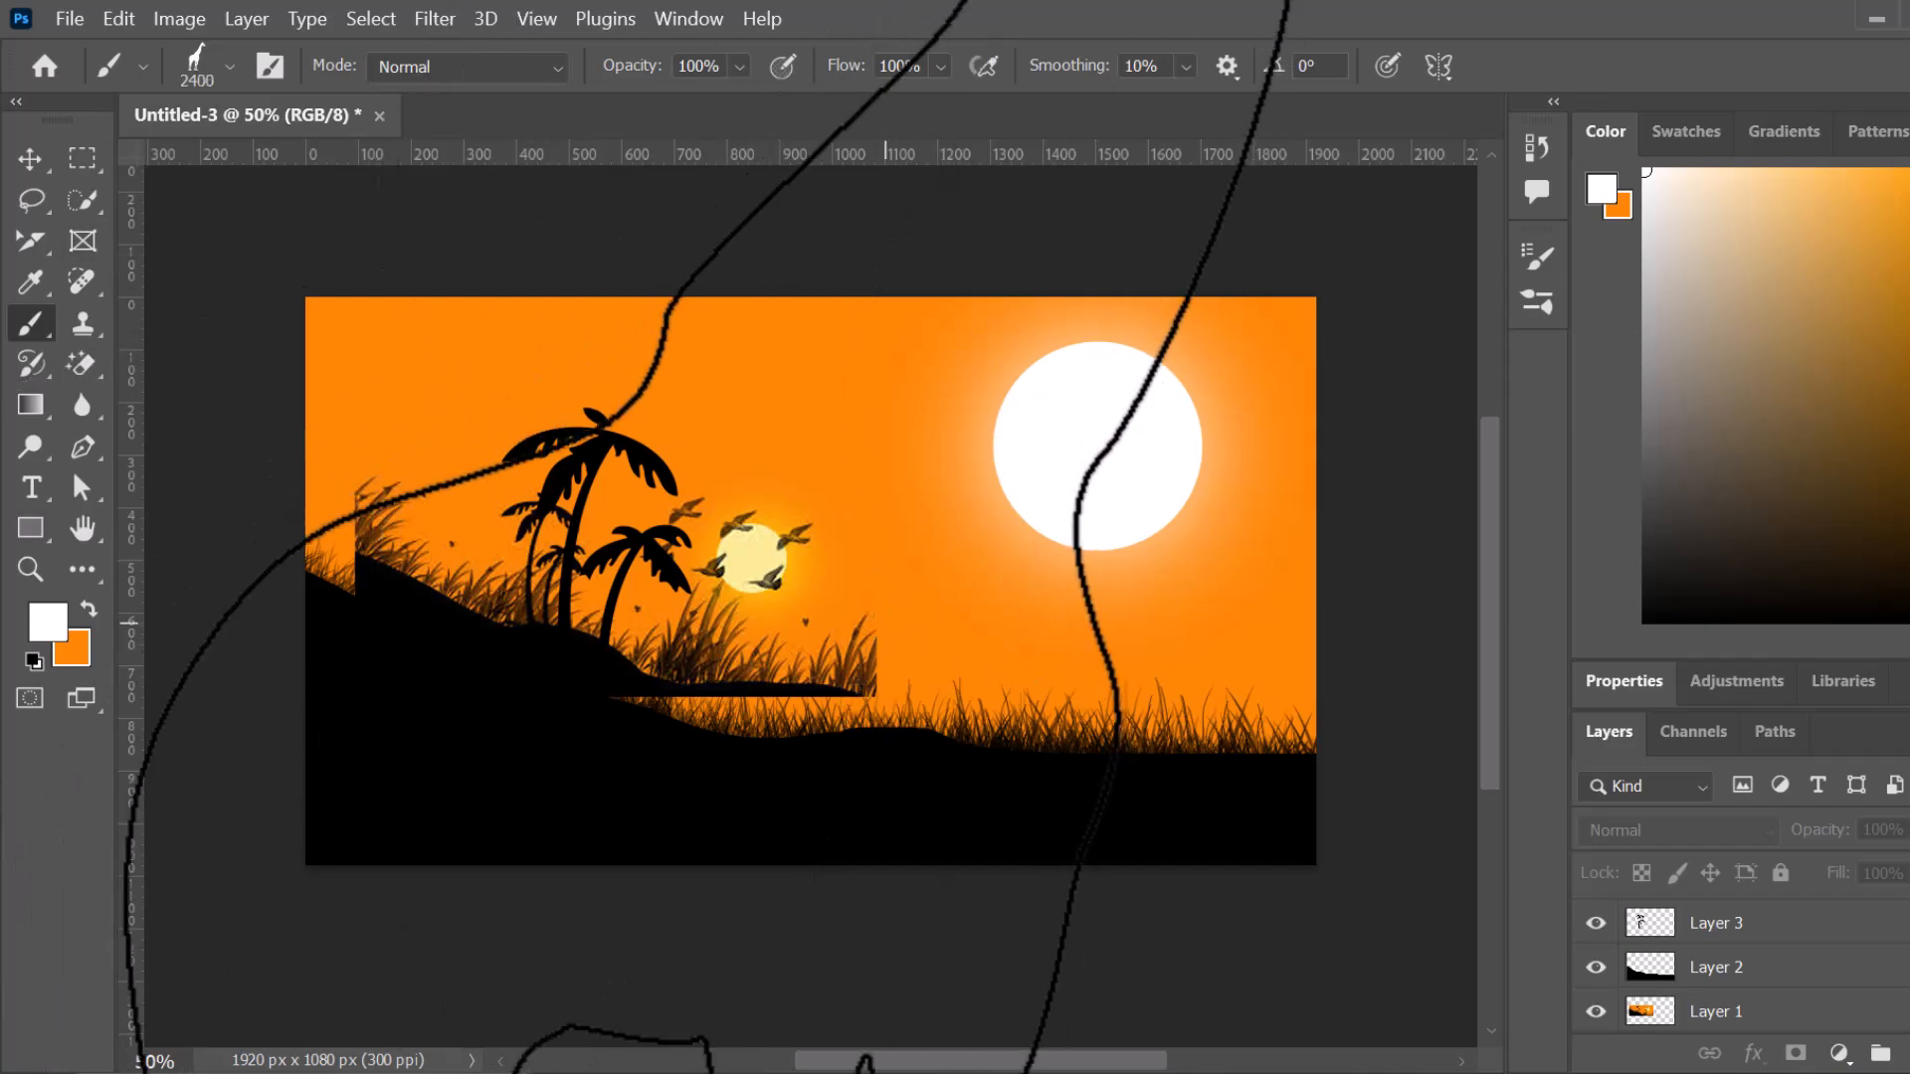
{"action": "key", "text": "bracketleft"}
{"action": "key", "text": "bracketleft"}
{"action": "key", "text": "bracketleft"}
{"action": "key", "text": "bracketleft"}
{"action": "key", "text": "bracketleft"}
{"action": "key", "text": "bracketleft"}
{"action": "key", "text": "bracketleft"}
{"action": "key", "text": "bracketleft"}
{"action": "key", "text": "bracketleft"}
{"action": "key", "text": "bracketleft"}
{"action": "key", "text": "bracketleft"}
{"action": "key", "text": "bracketleft"}
{"action": "key", "text": "bracketleft"}
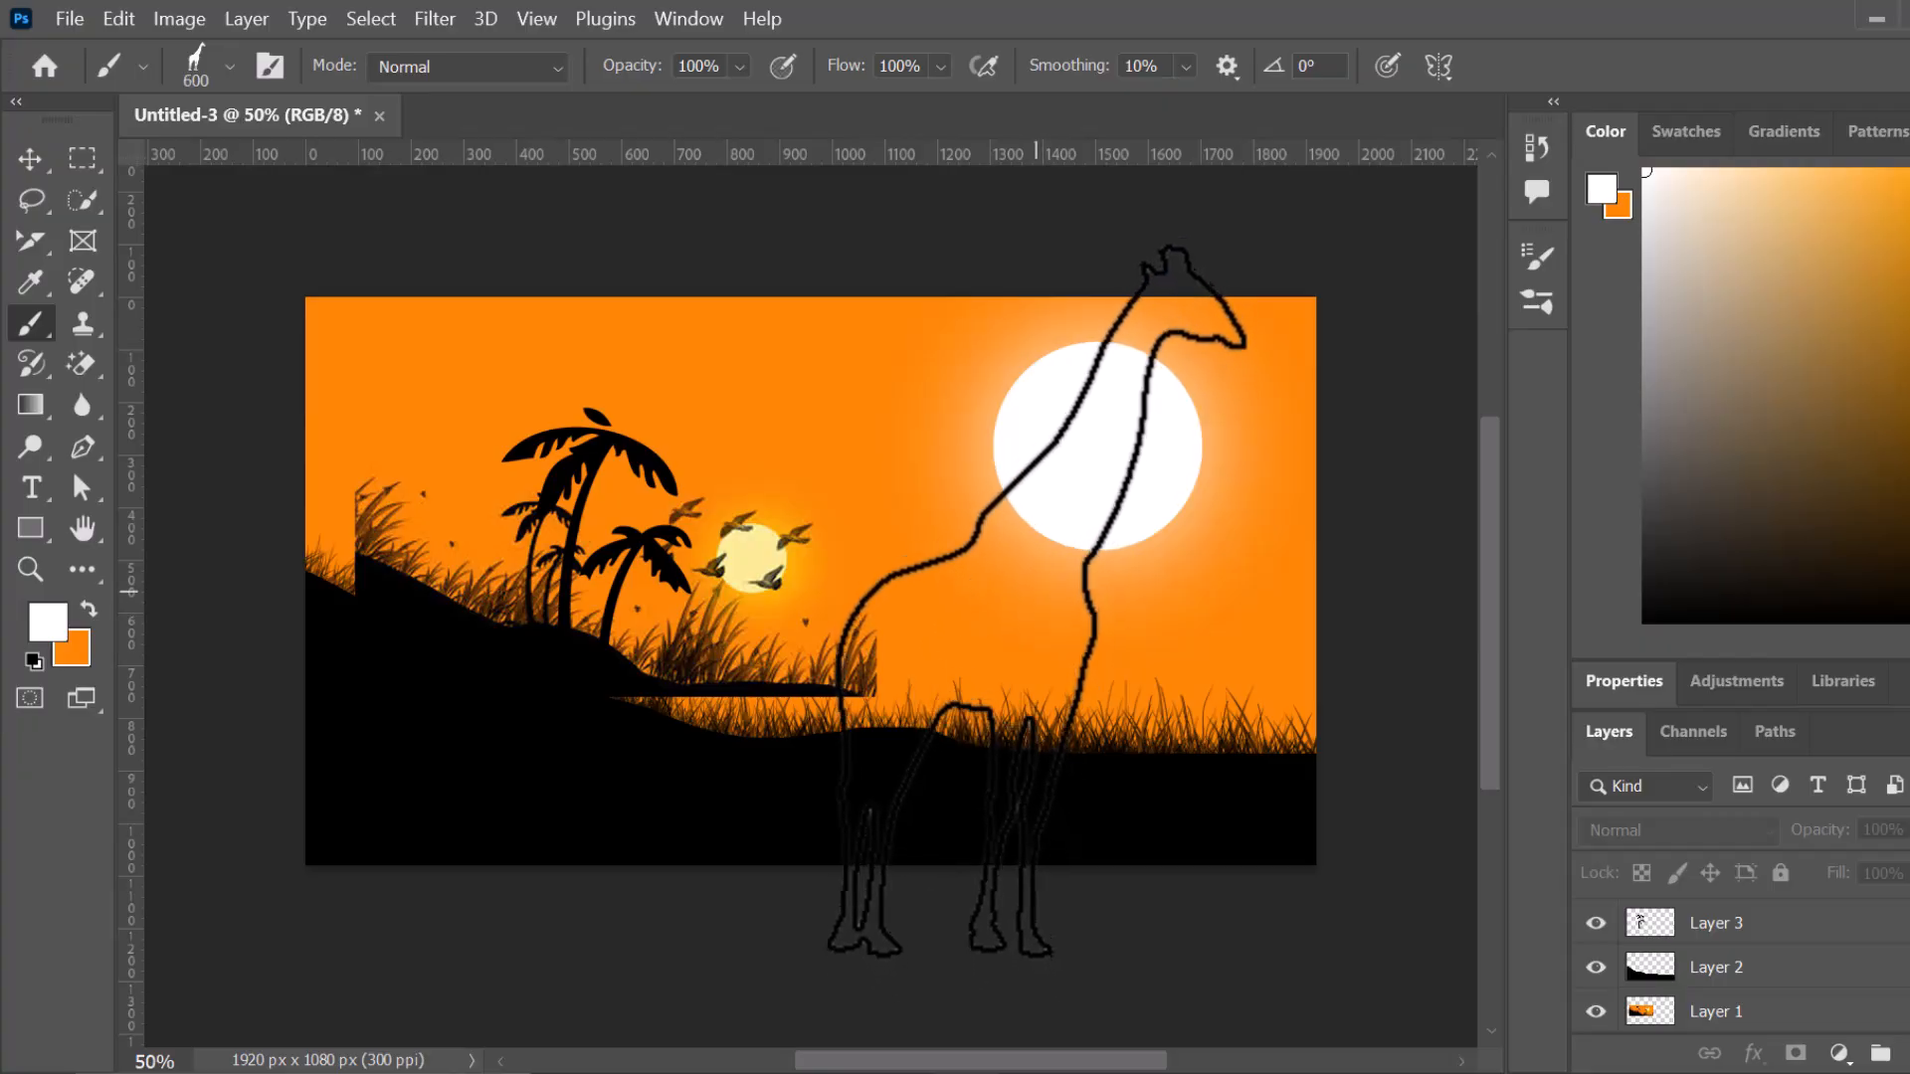
- Try a white giraffe stamp below the sun, undo it, and set the foreground color to black (000000)
{"action": "left_click", "coordinate": [1036, 604]}
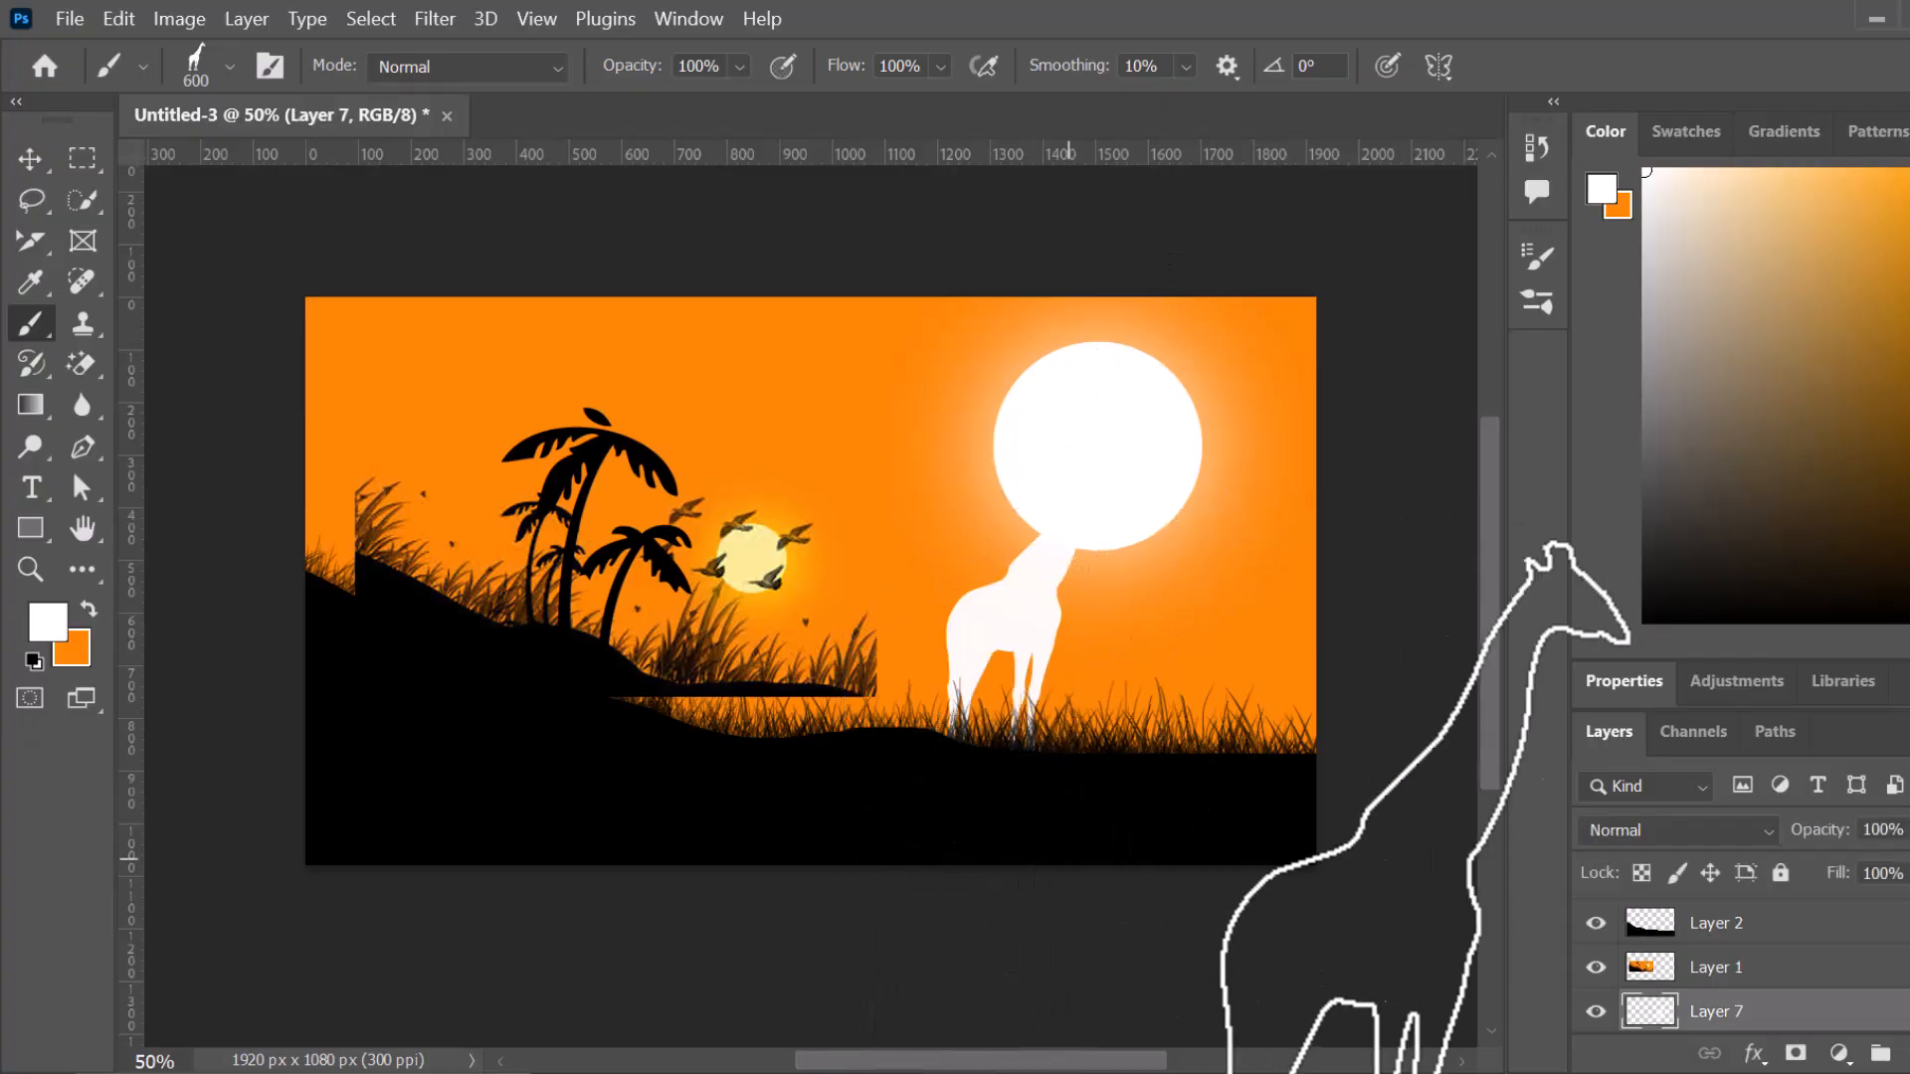
{"action": "key", "text": "ctrl+z"}
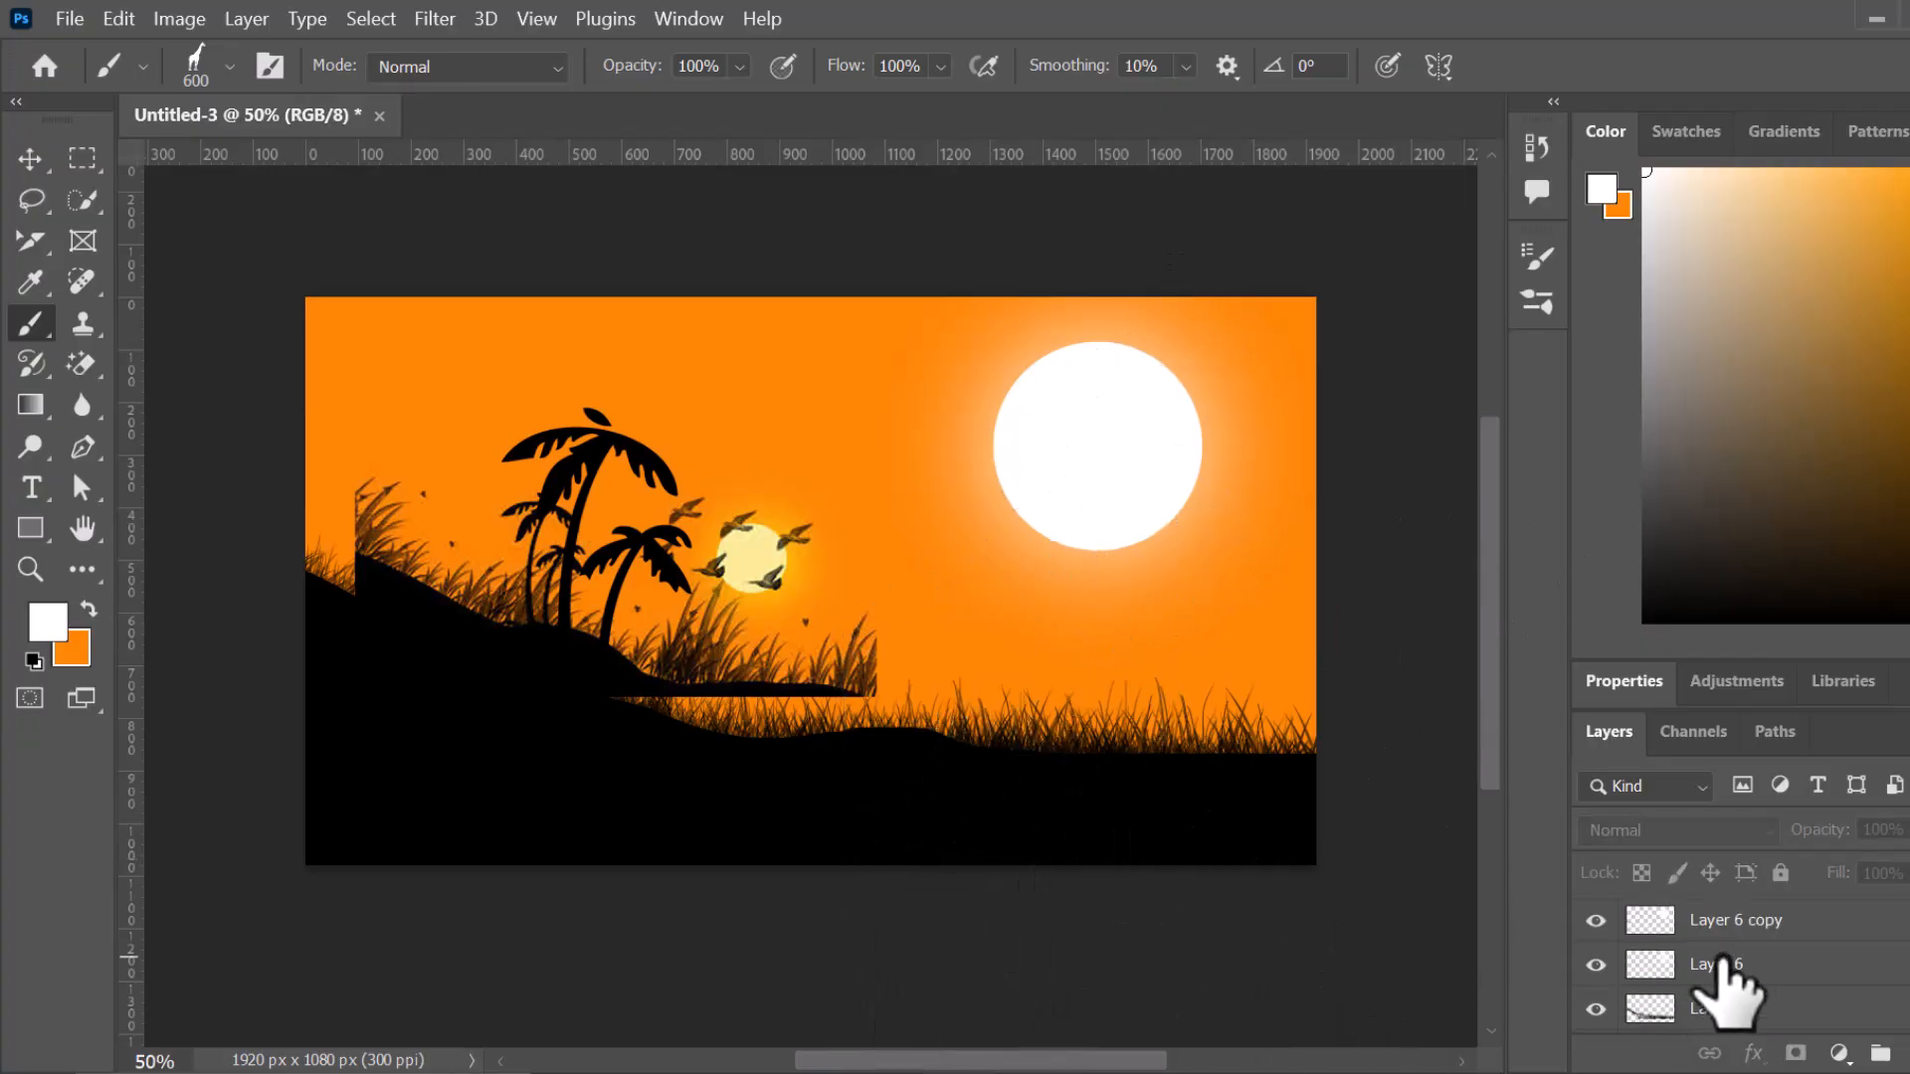
{"action": "left_click", "coordinate": [48, 621]}
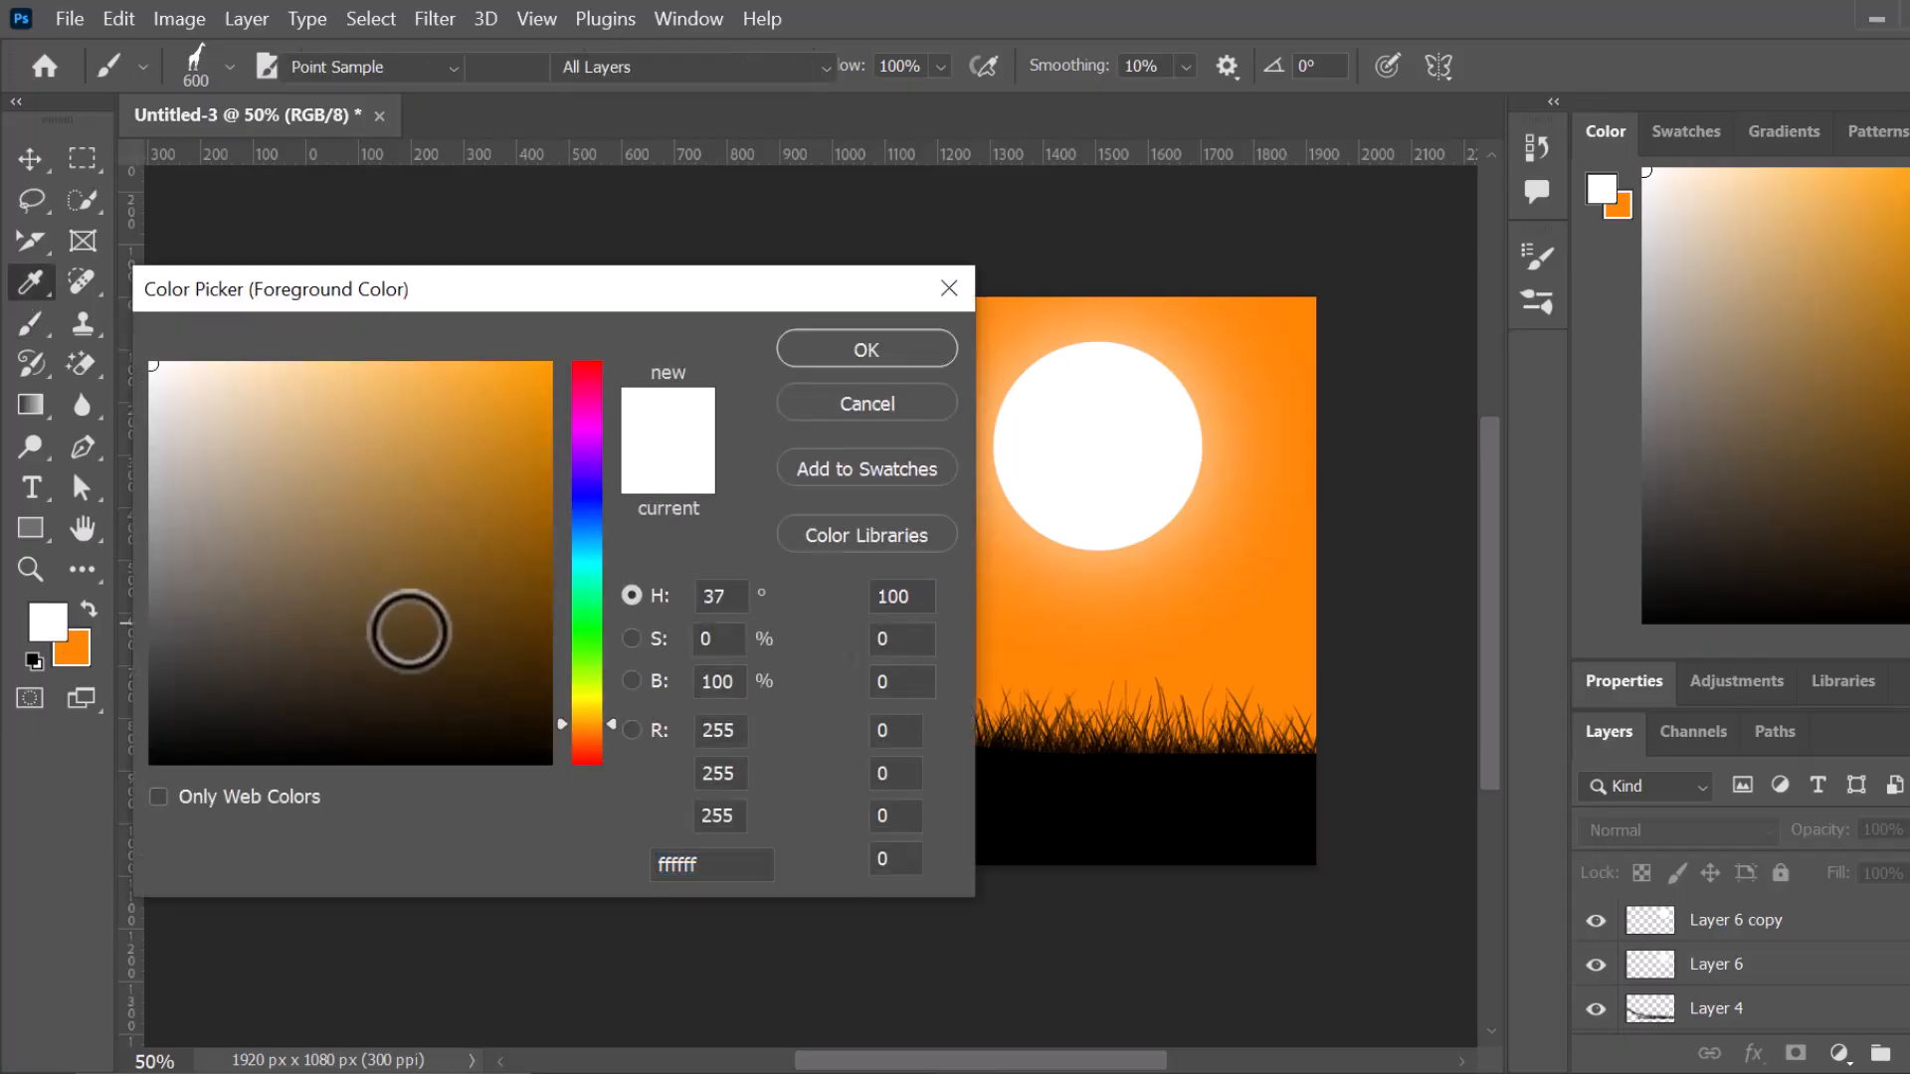
{"action": "left_click", "coordinate": [233, 762]}
{"action": "left_click", "coordinate": [853, 346]}
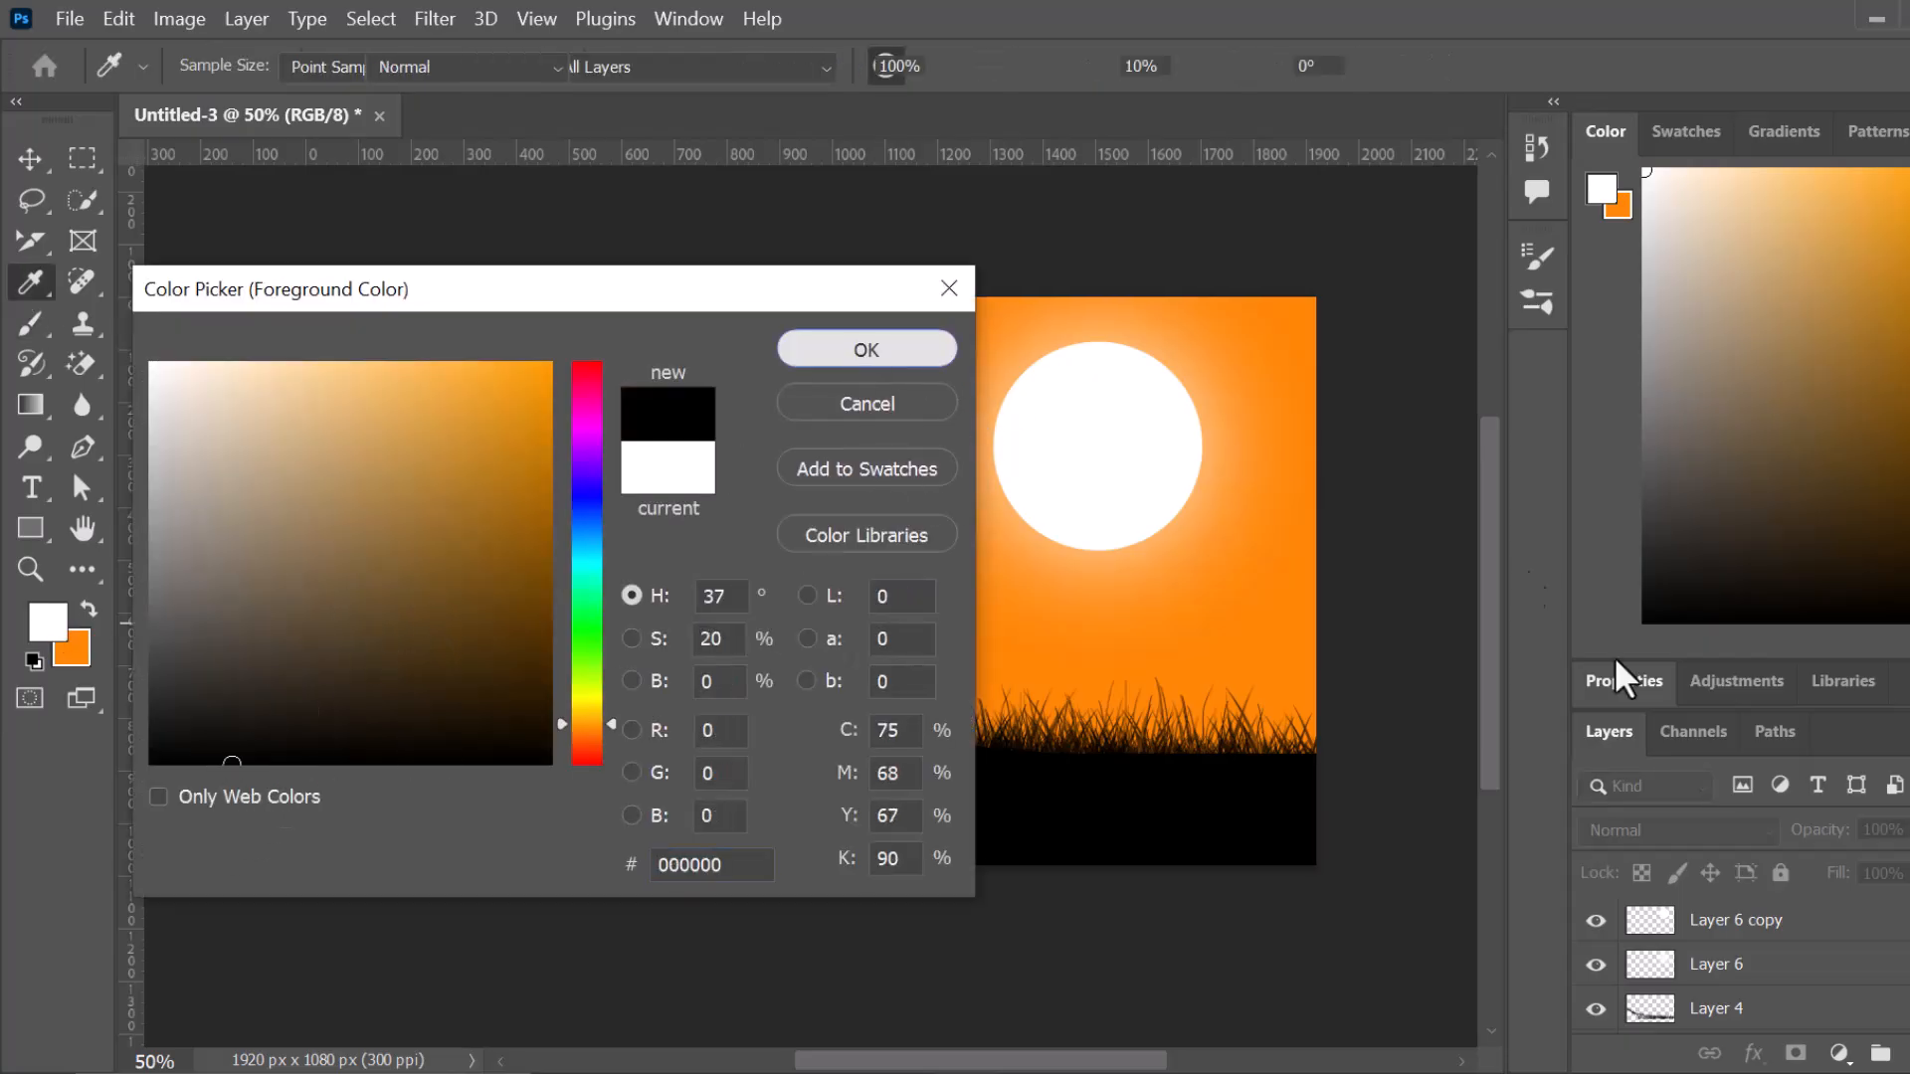
- Try stamping a black giraffe on a new layer placed beneath Layer 6, and undo the stamp
{"action": "left_click", "coordinate": [1751, 935]}
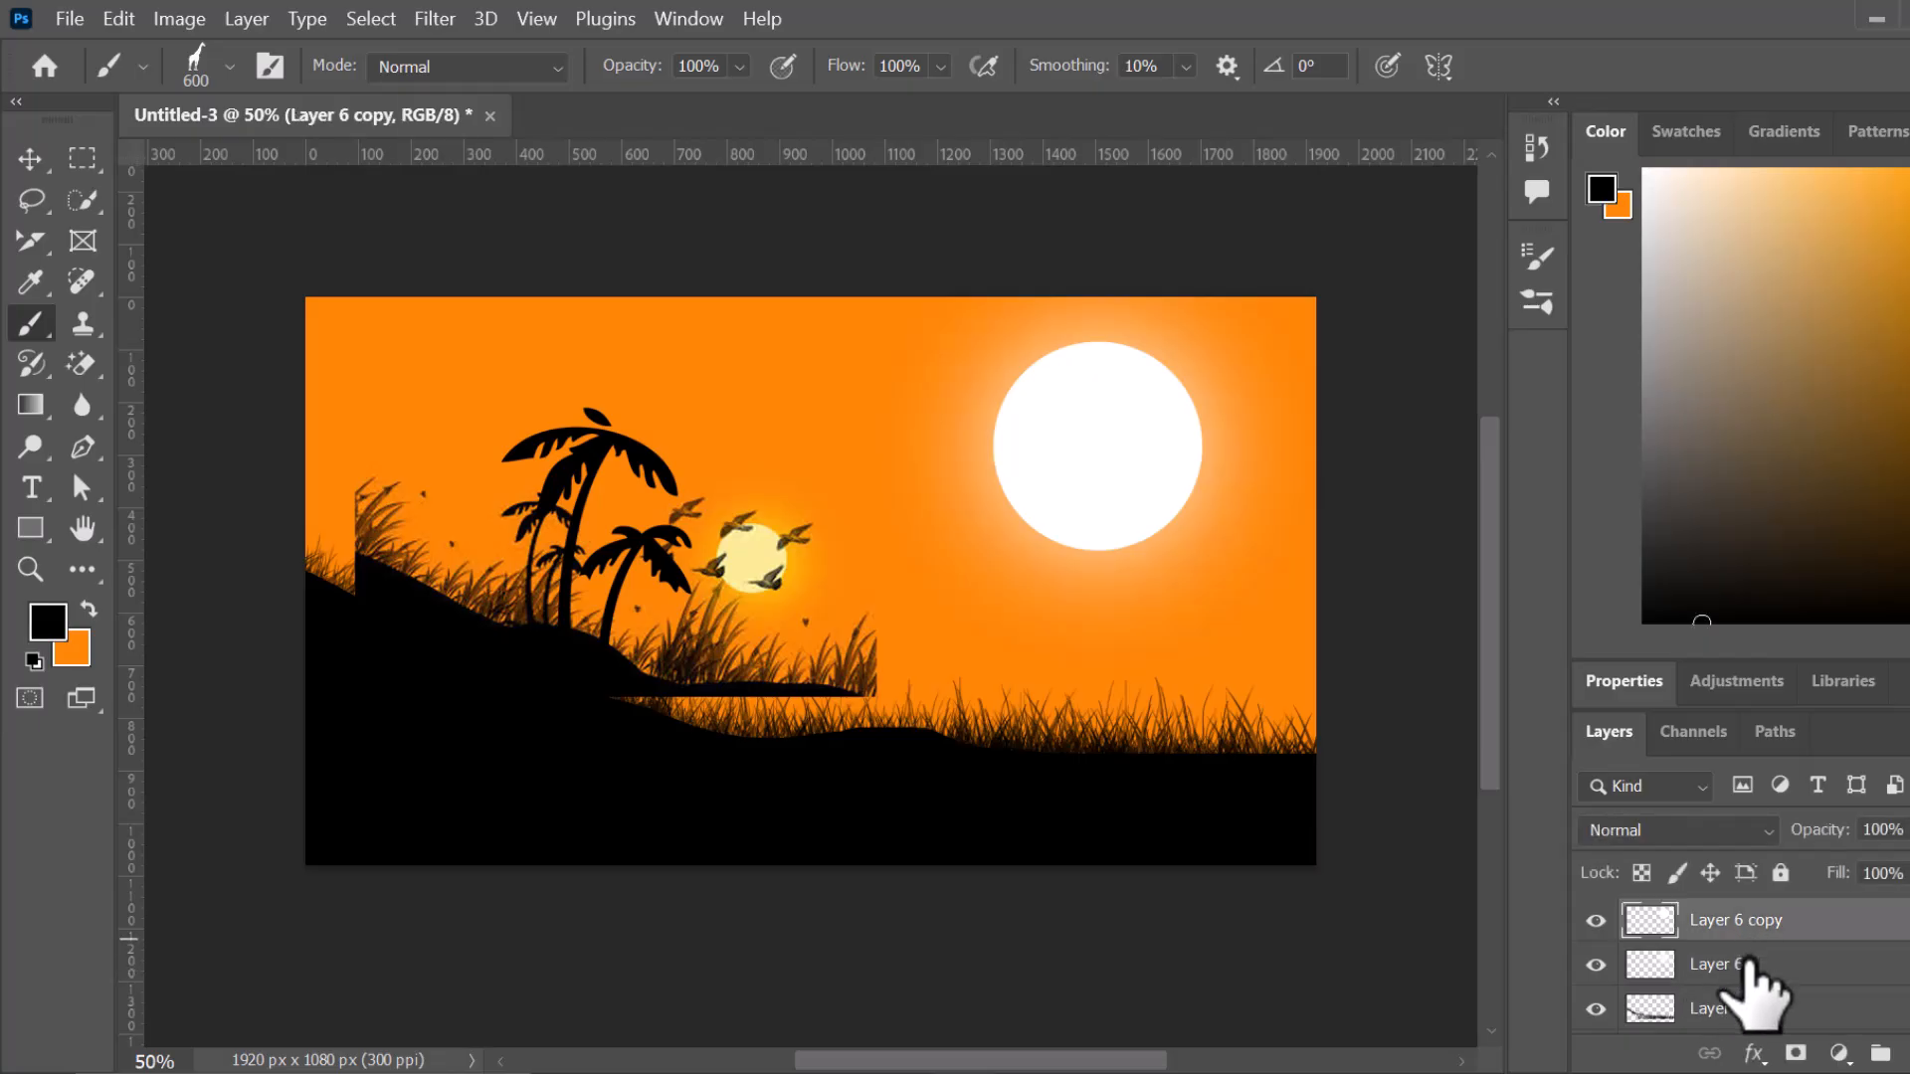
{"action": "left_click", "coordinate": [1751, 963]}
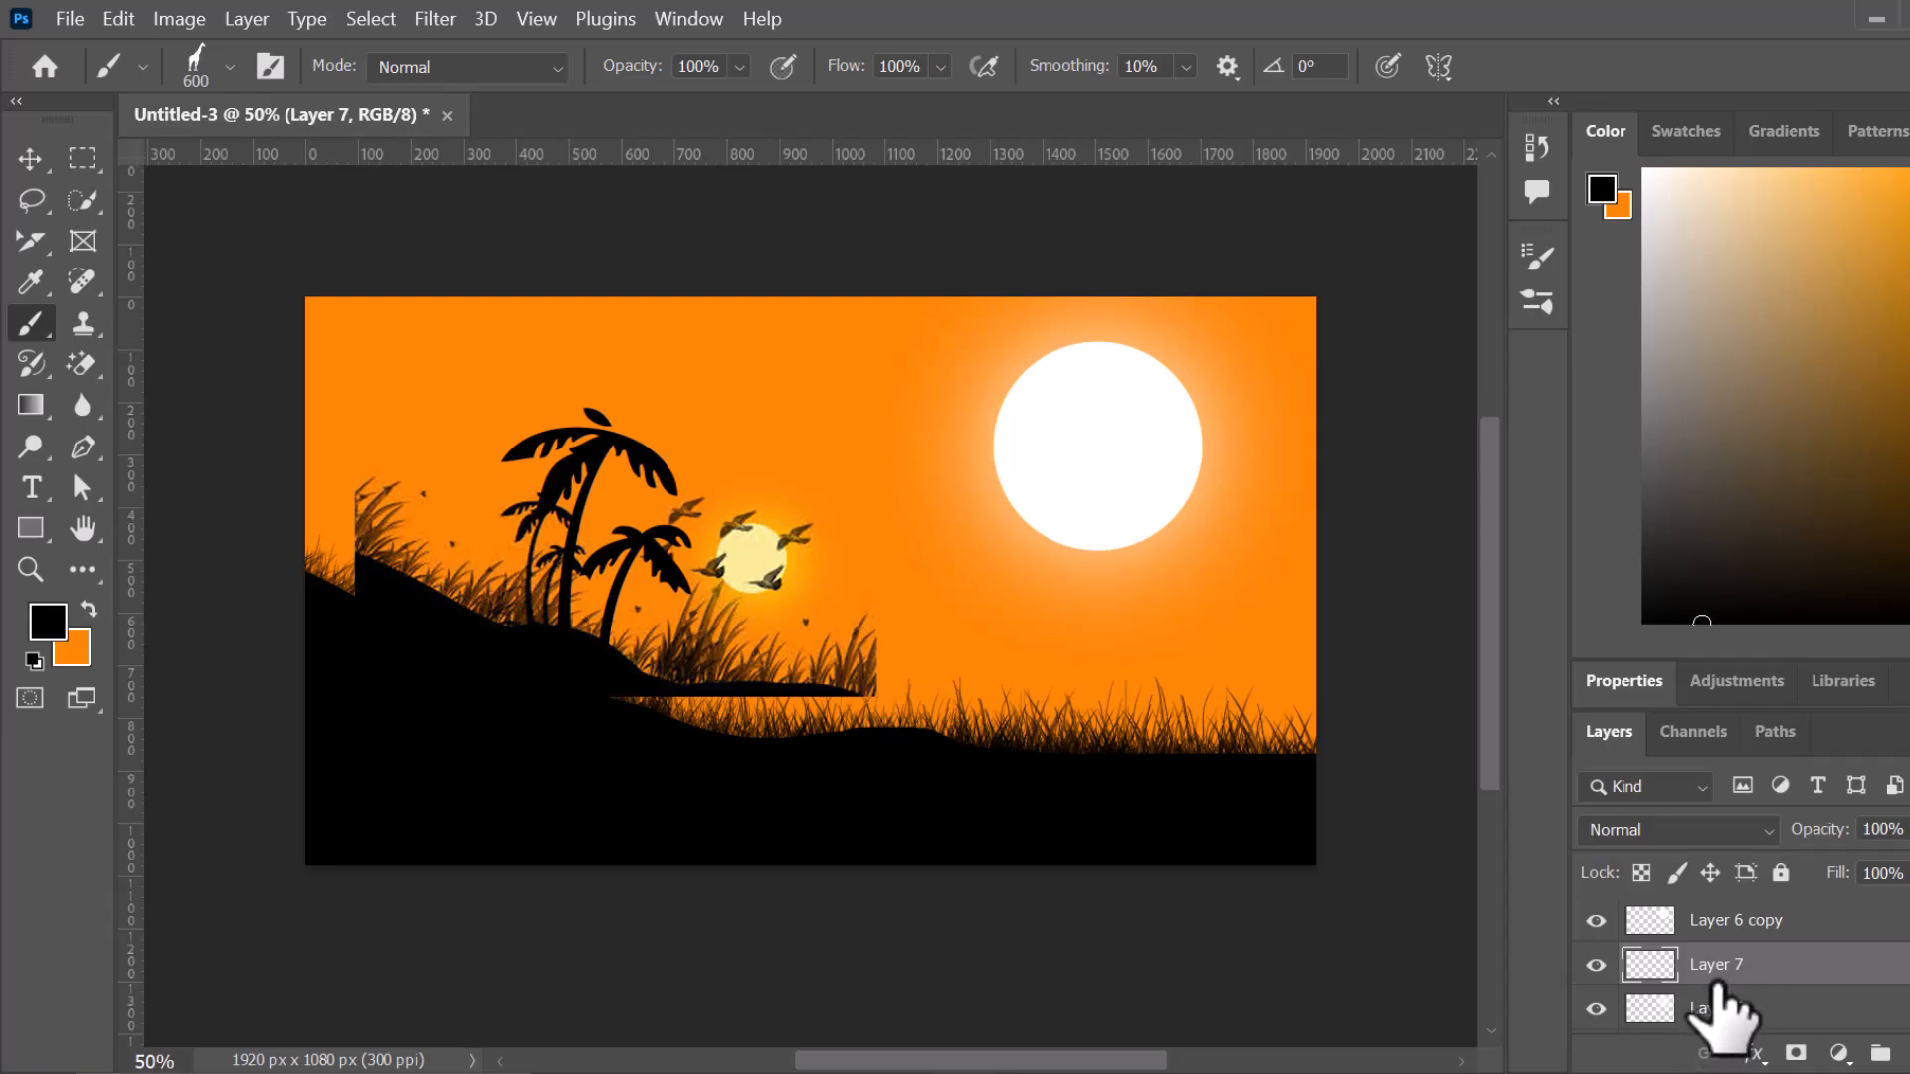
{"action": "left_click", "coordinate": [1765, 1005]}
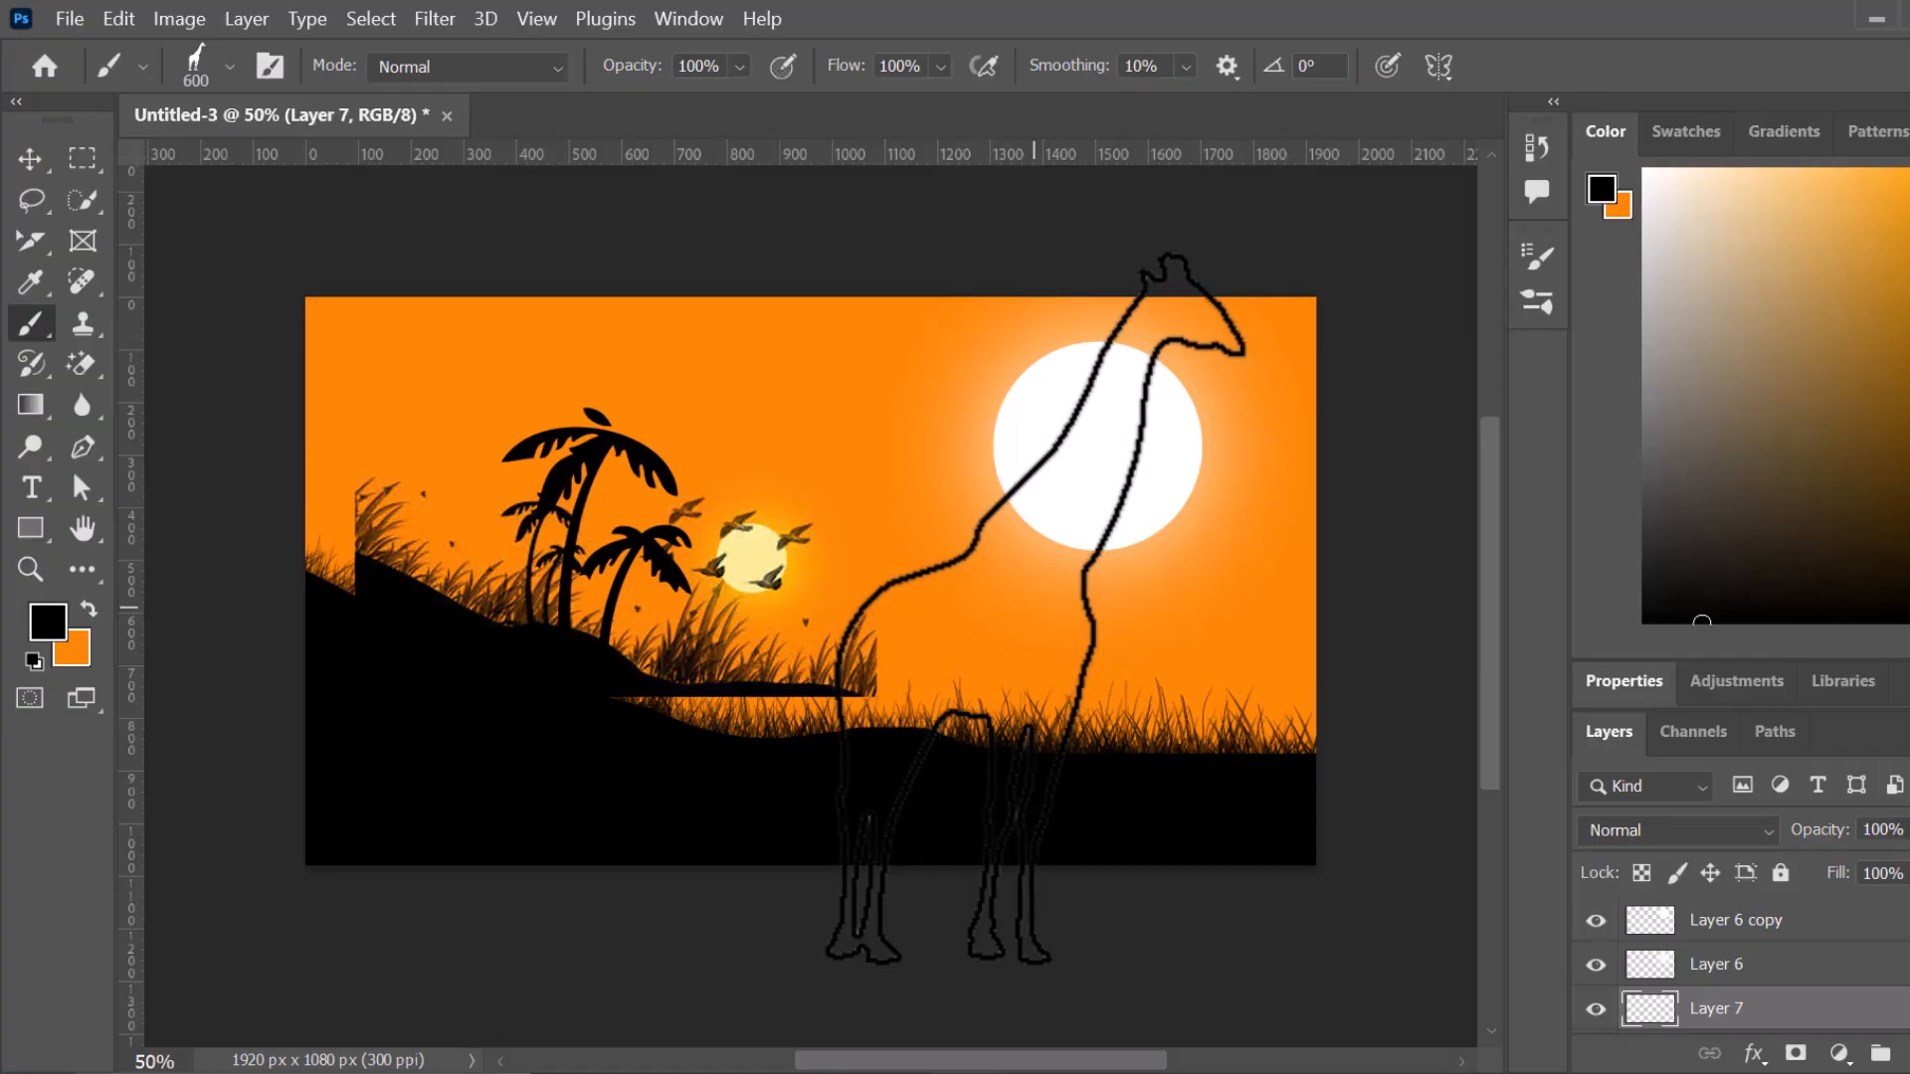
{"action": "left_click", "coordinate": [1034, 607]}
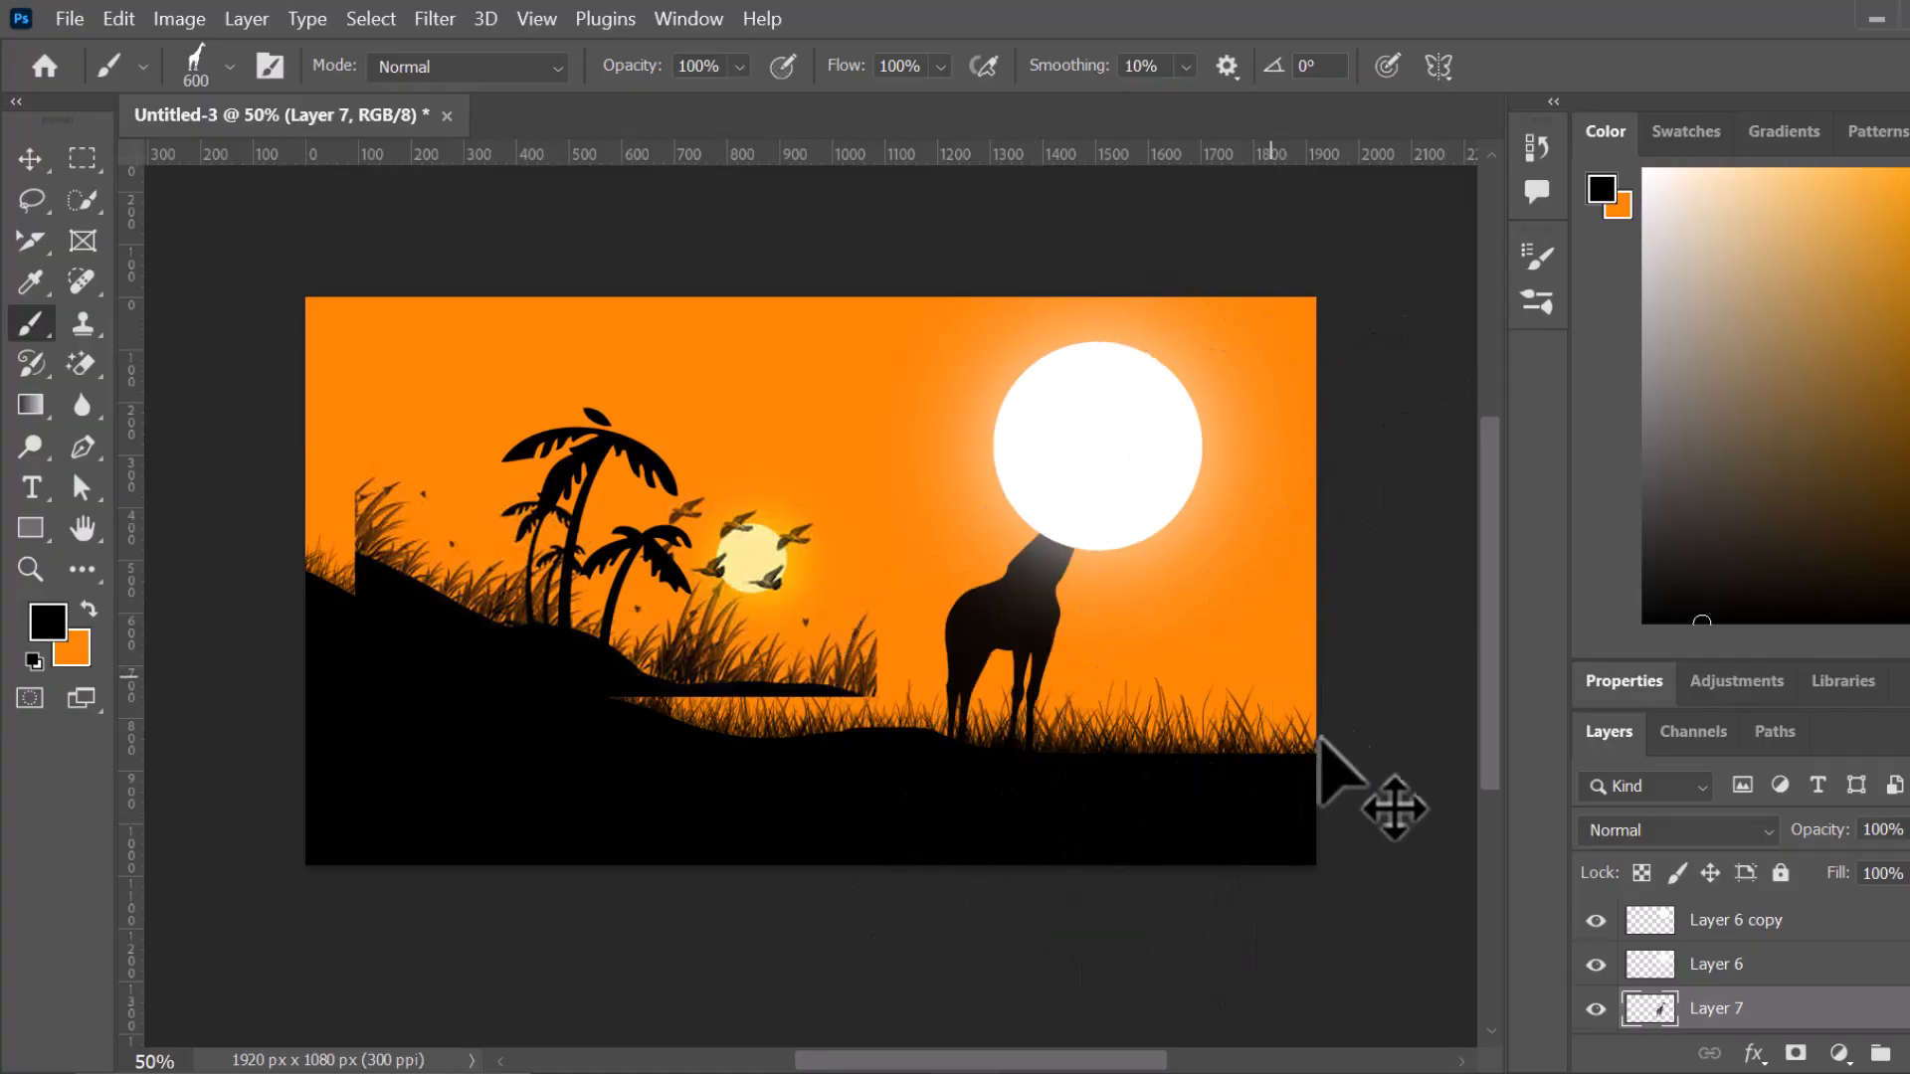
{"action": "key", "text": "ctrl+z"}
- Add a new layer above Layer 6 copy and stamp a black 600 px giraffe in front of the sun
{"action": "left_click", "coordinate": [1740, 923]}
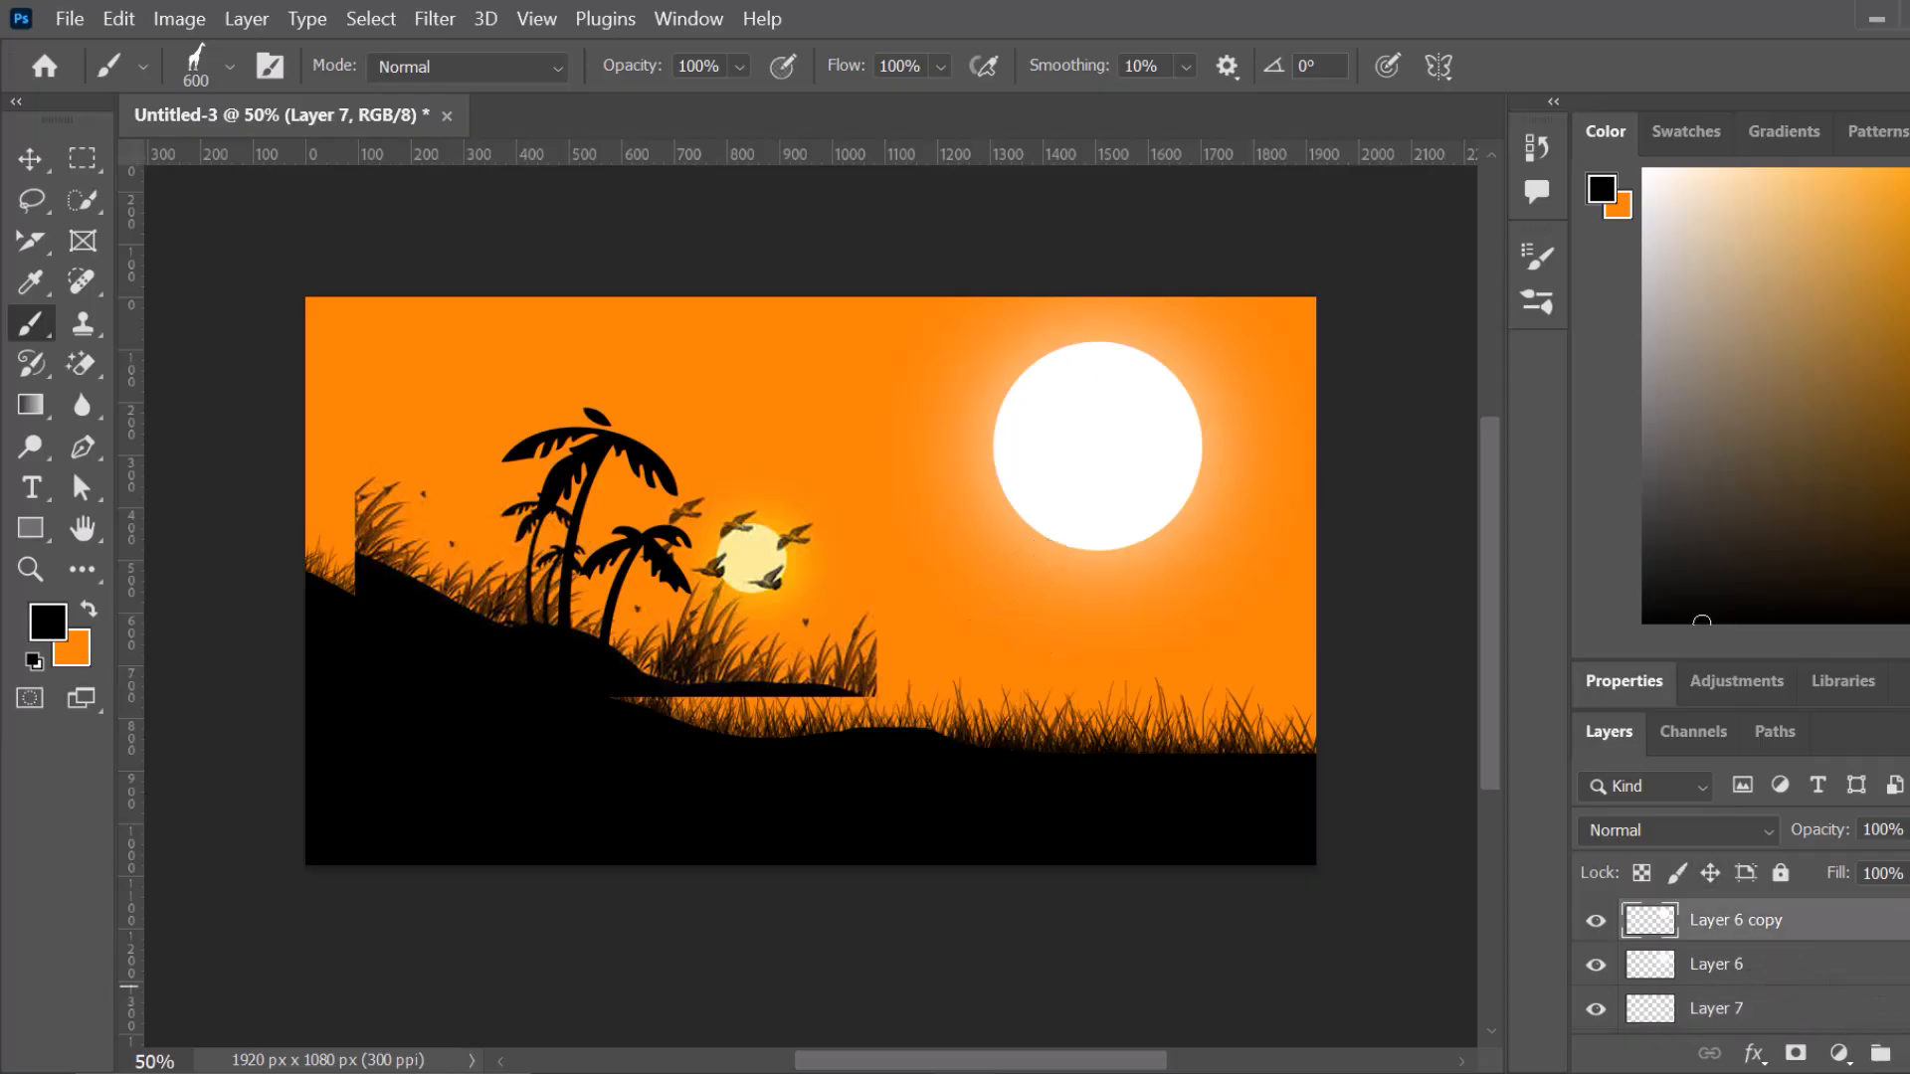
{"action": "left_click", "coordinate": [1908, 1054]}
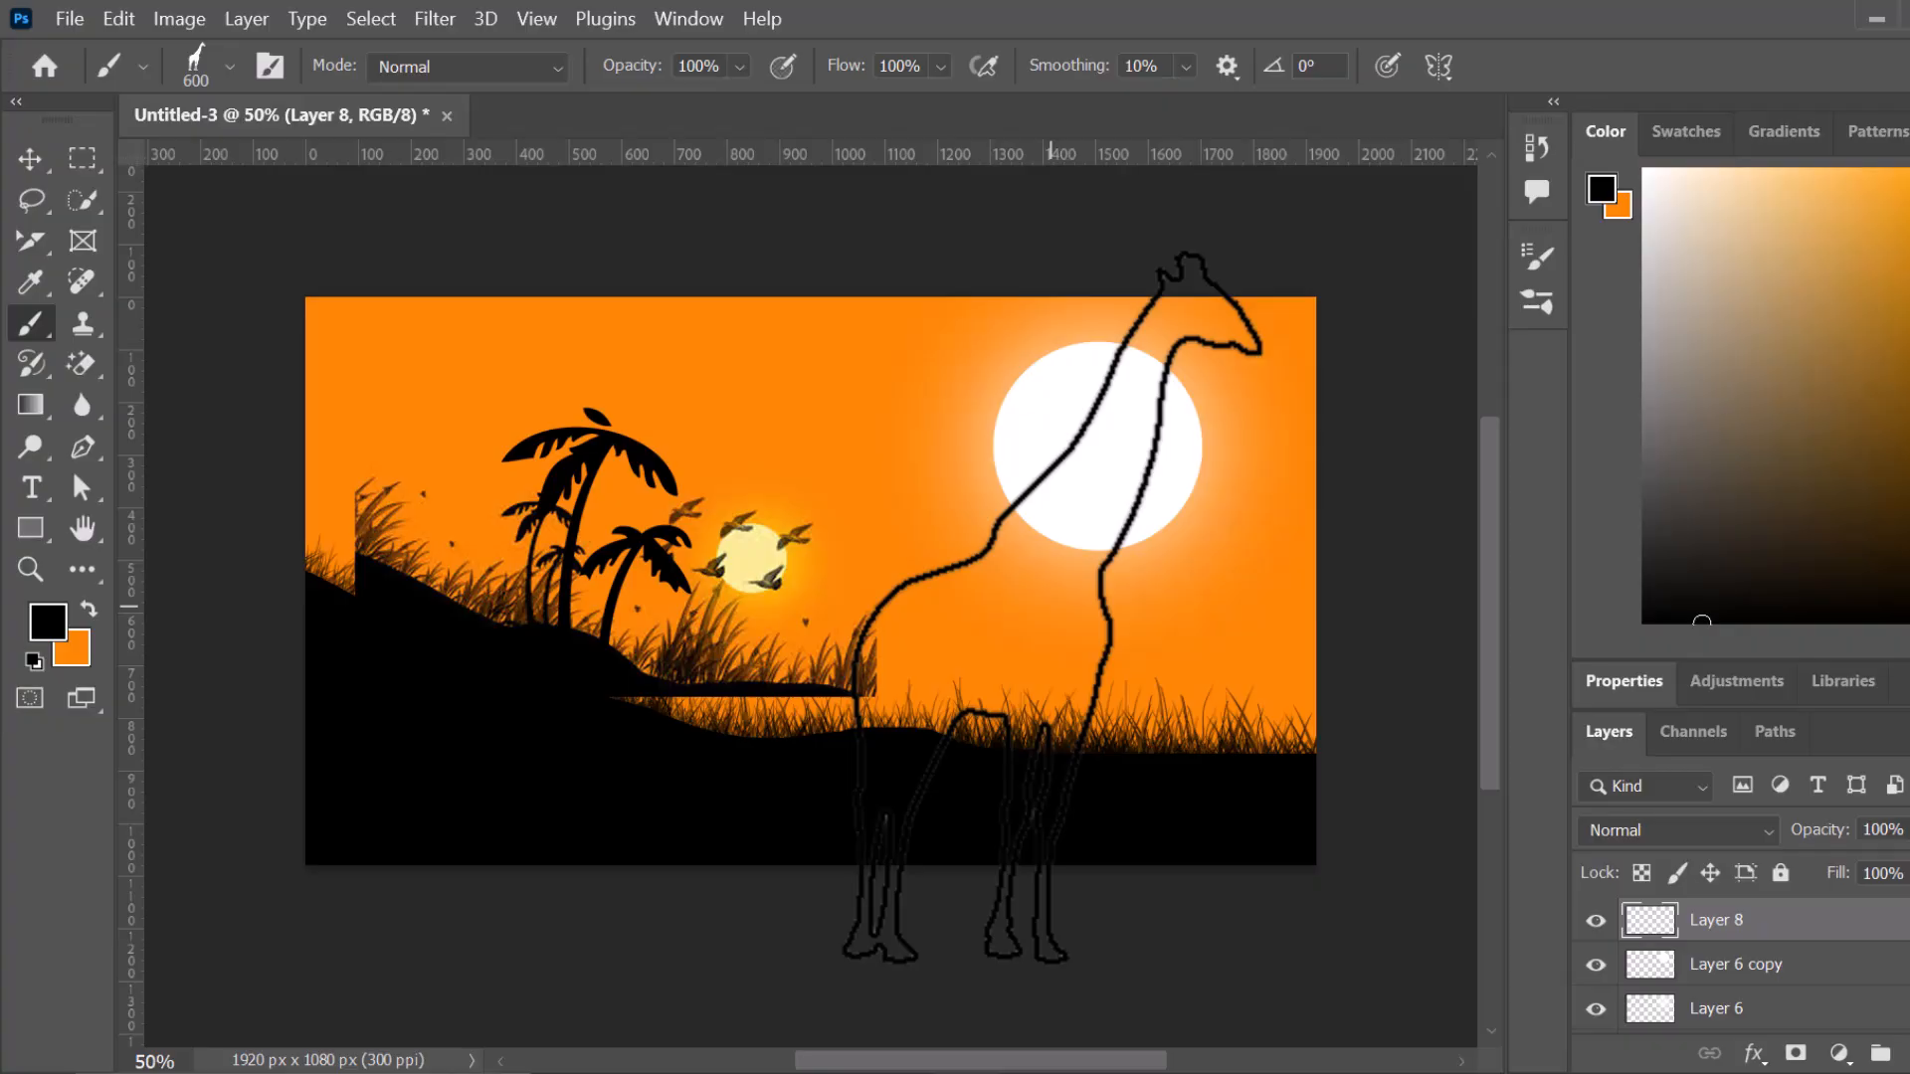
{"action": "left_click", "coordinate": [1051, 606]}
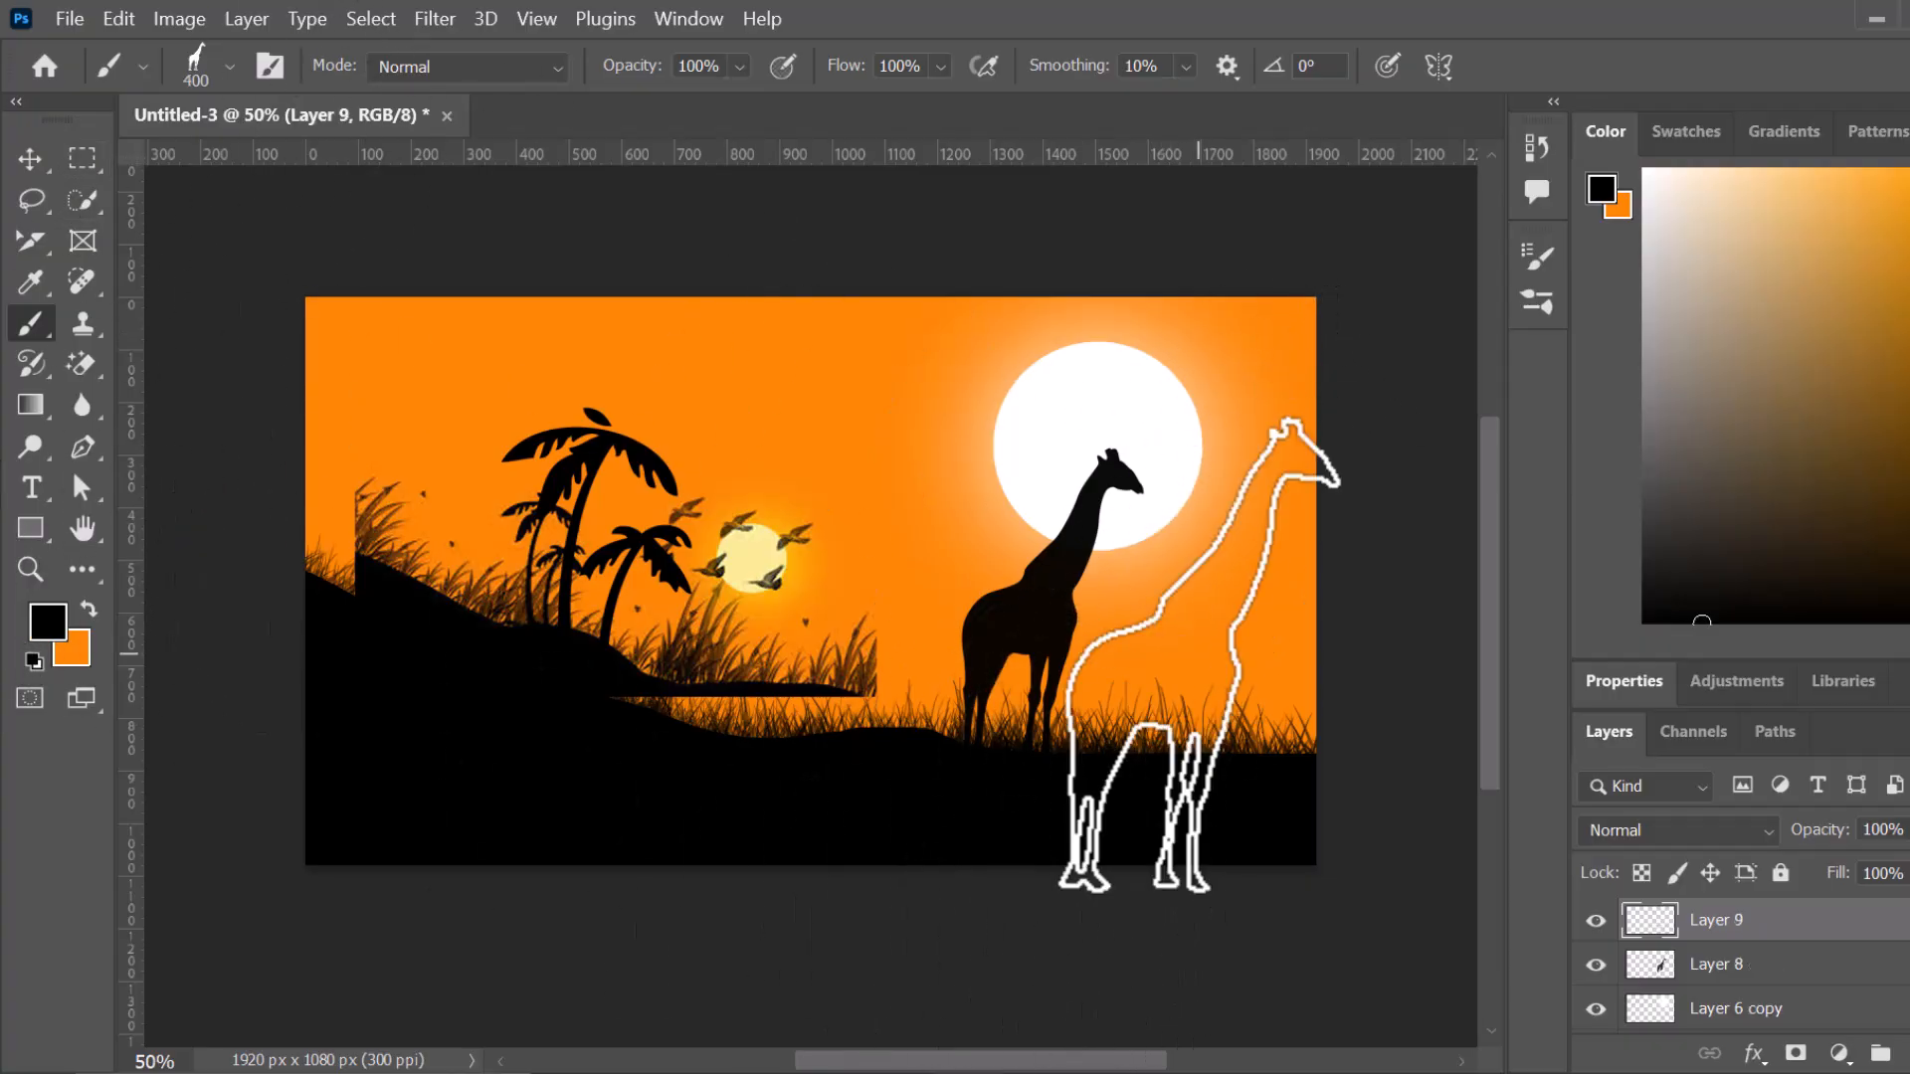
- Reduce the giraffe brush to 400 px and stamp a smaller giraffe on Layer 9, to the right of the large one
{"action": "key", "text": "["}
{"action": "key", "text": "["}
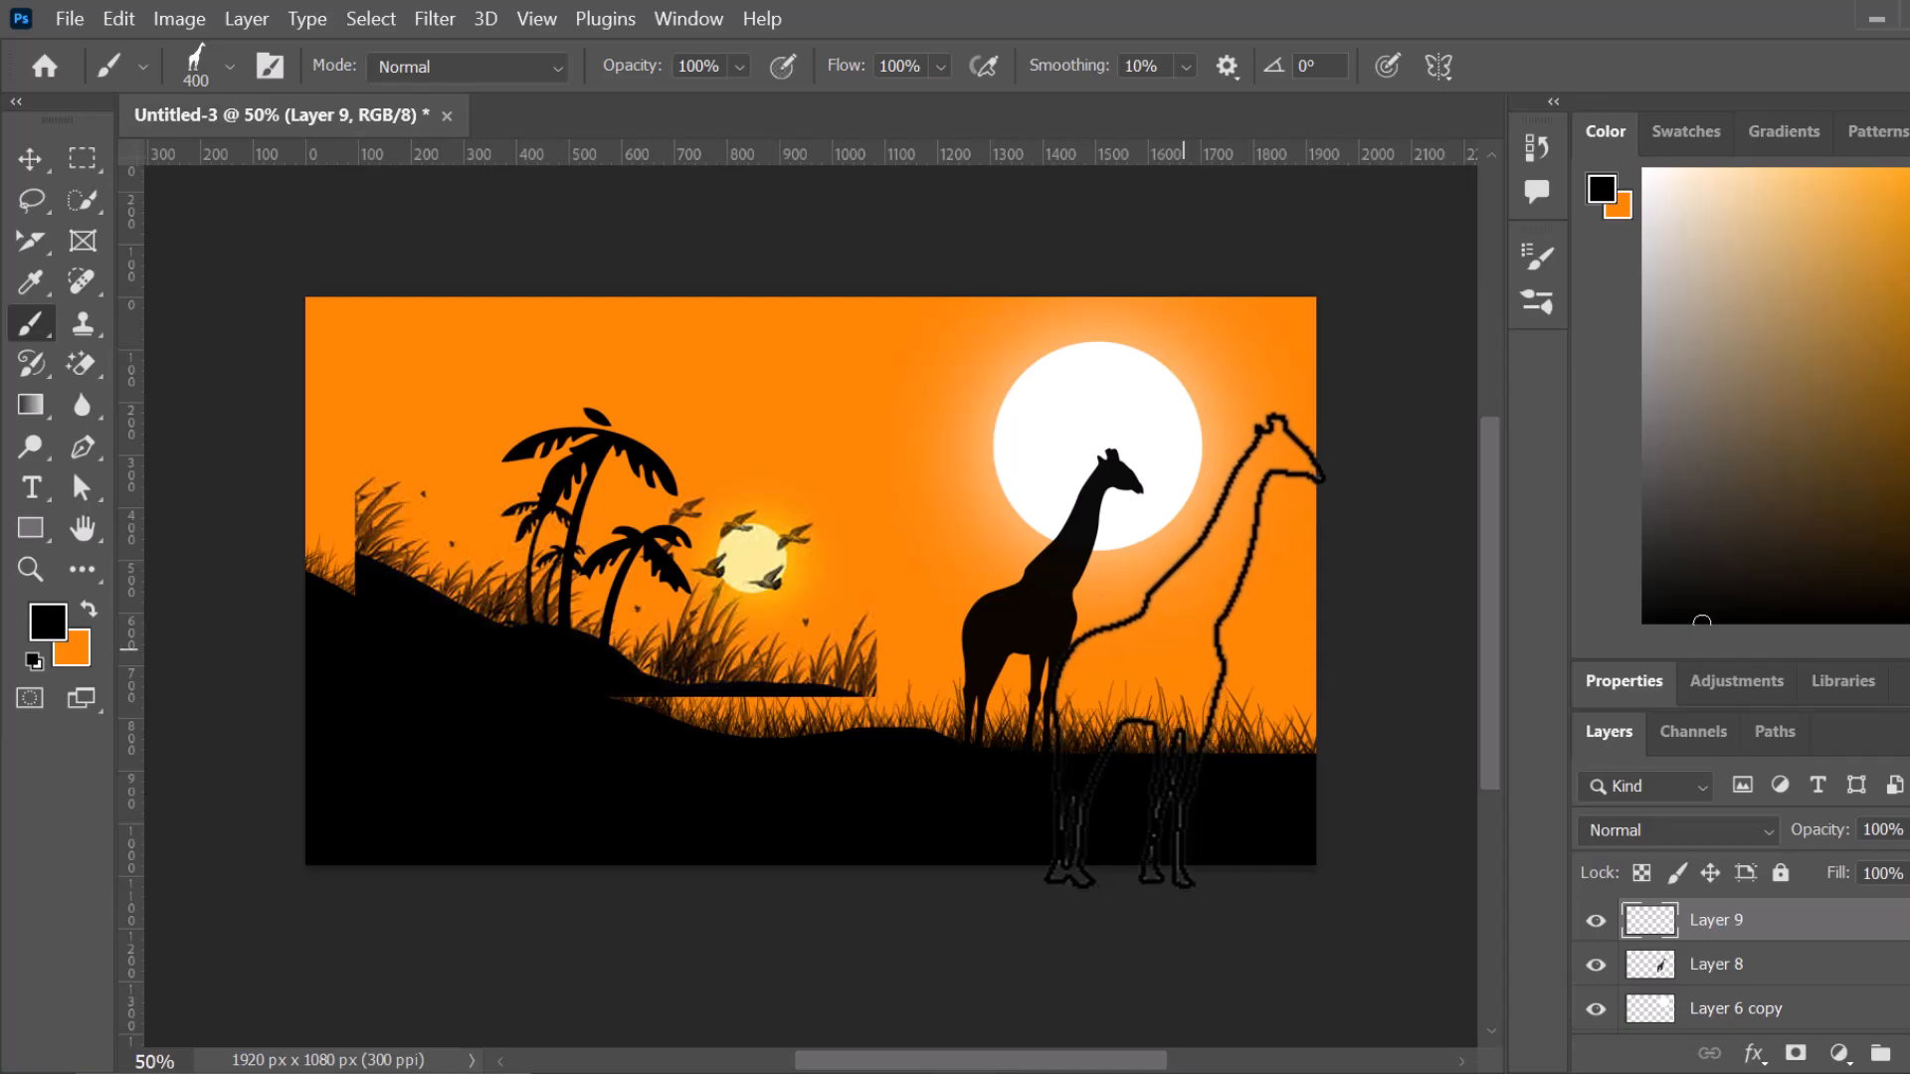
{"action": "left_click", "coordinate": [1184, 652]}
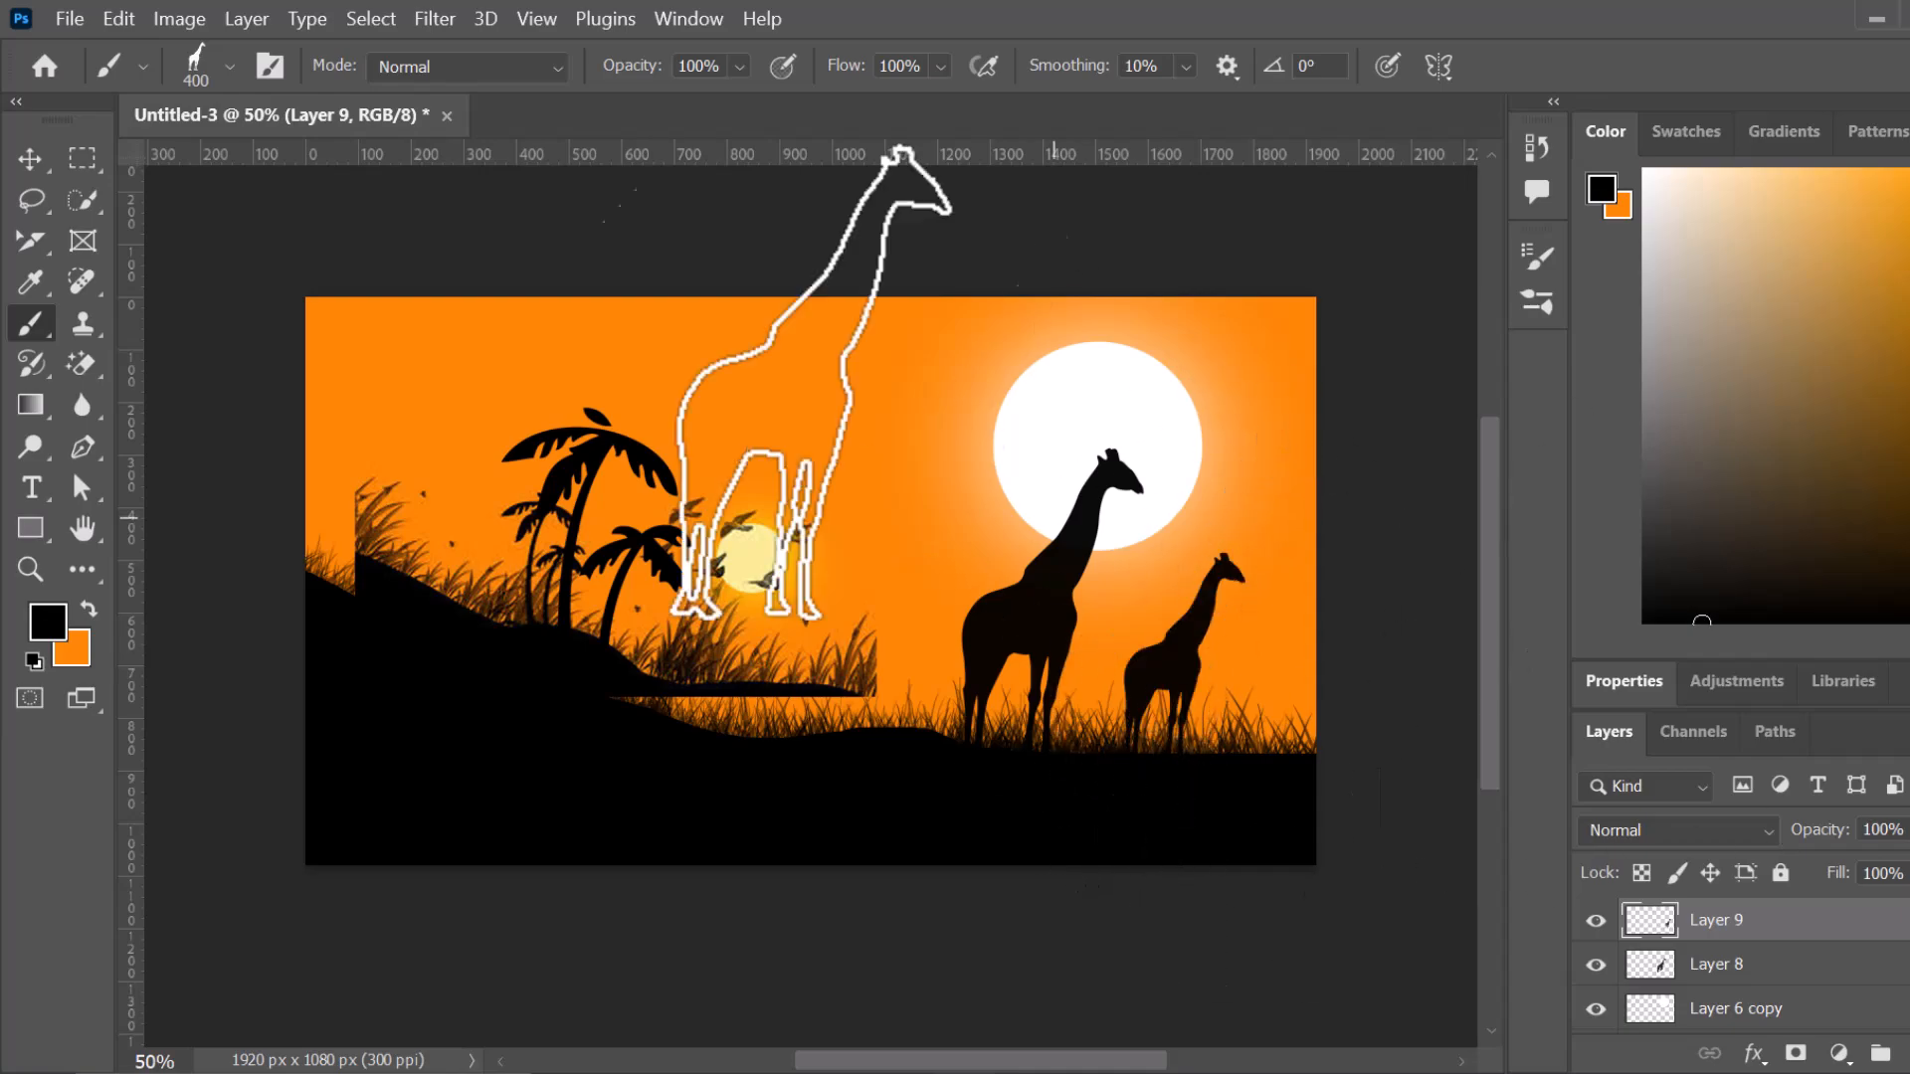
{"action": "left_click", "coordinate": [40, 159]}
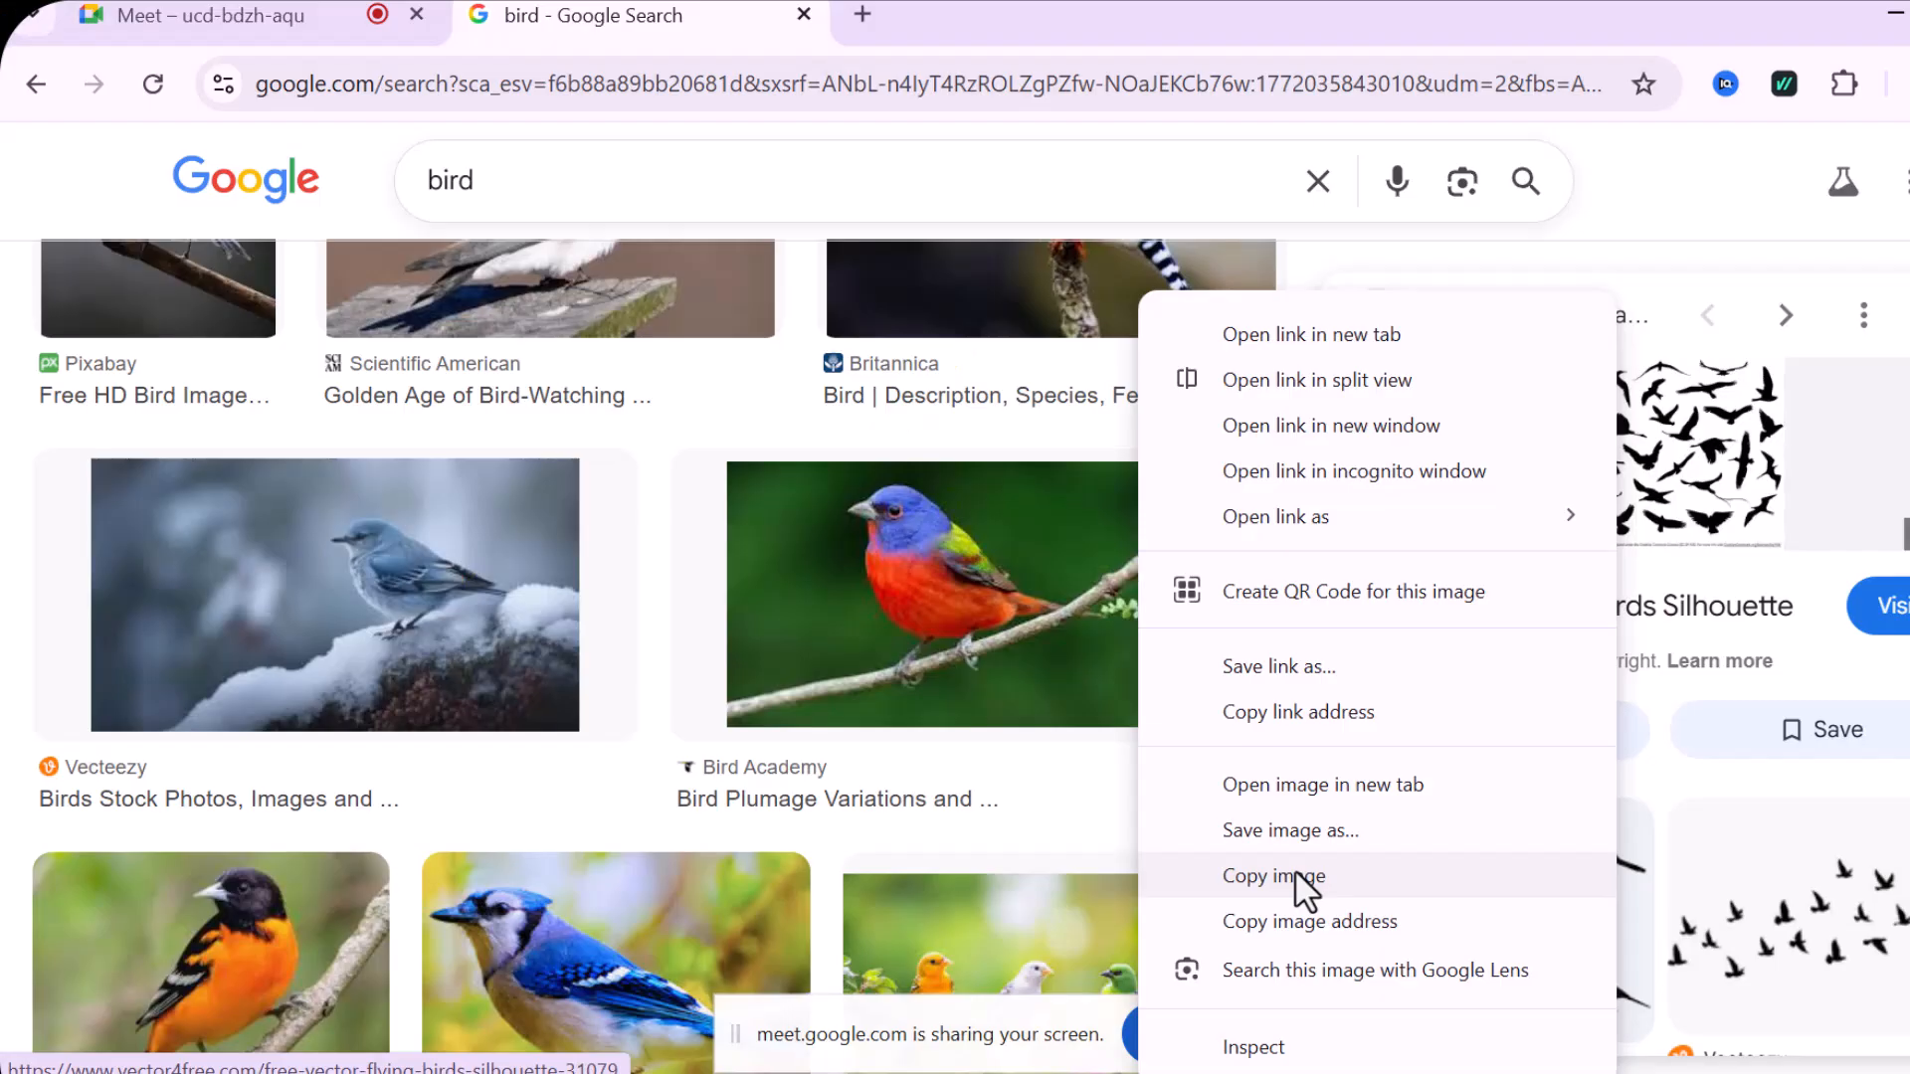
- Save the flying birds silhouette image from the Google image results to Downloads as the JPEG bird_1
{"action": "left_click", "coordinate": [1296, 840]}
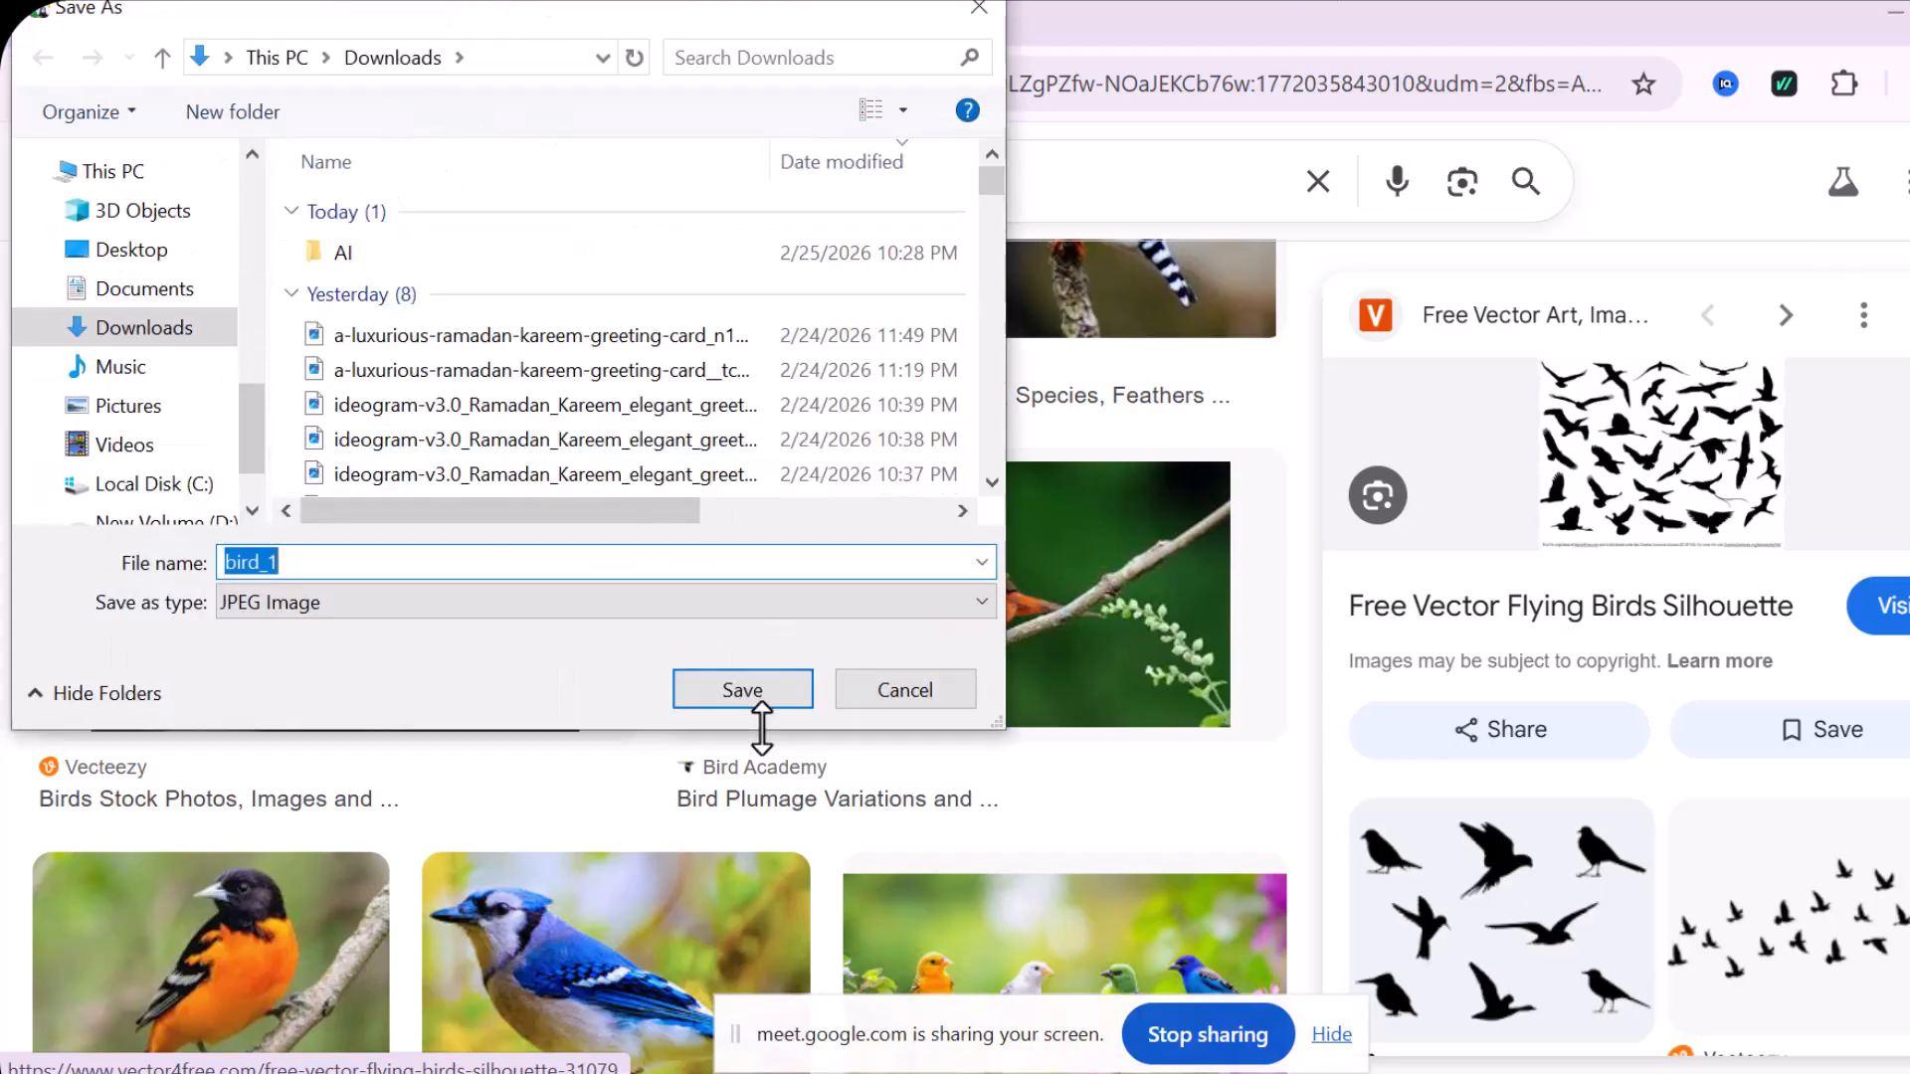
{"action": "left_click", "coordinate": [756, 702]}
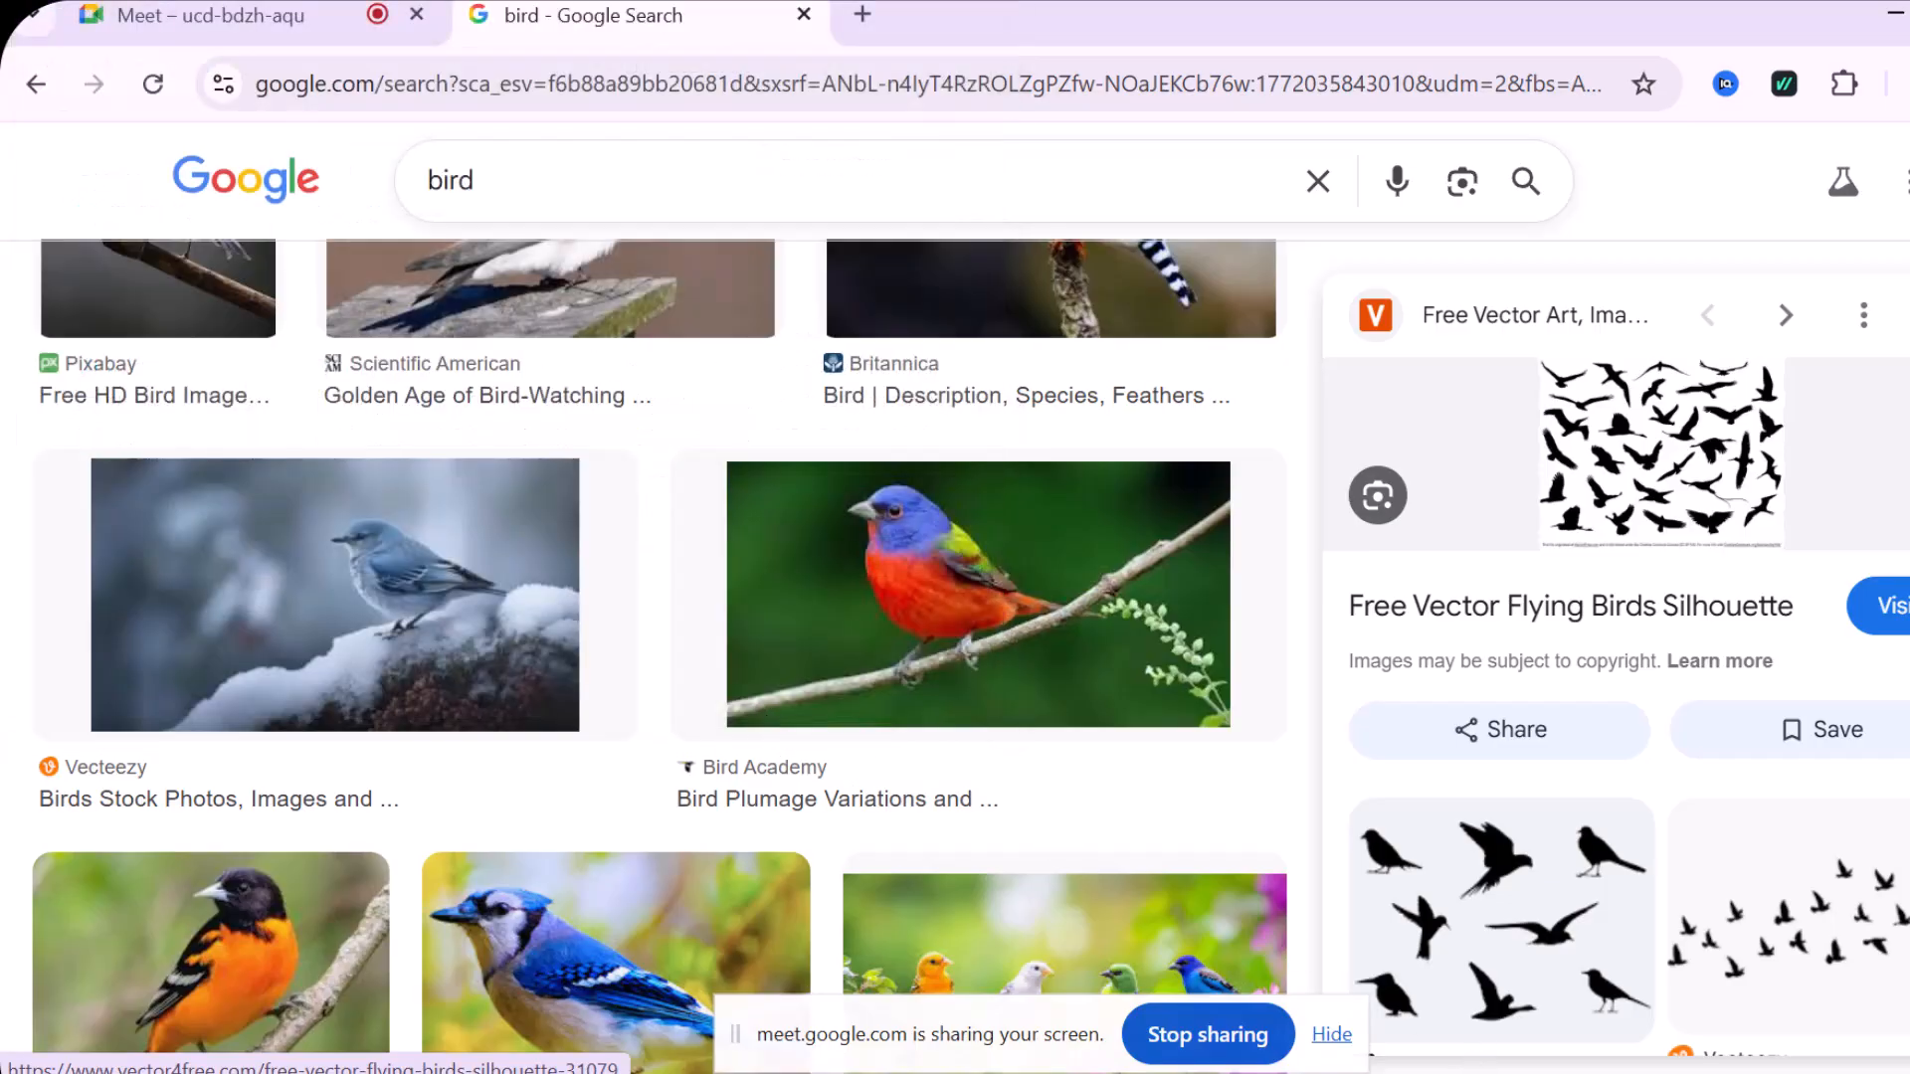
- Switch to Photoshop and open the image bird_1 from the Downloads folder
{"action": "key", "text": "alt+Tab"}
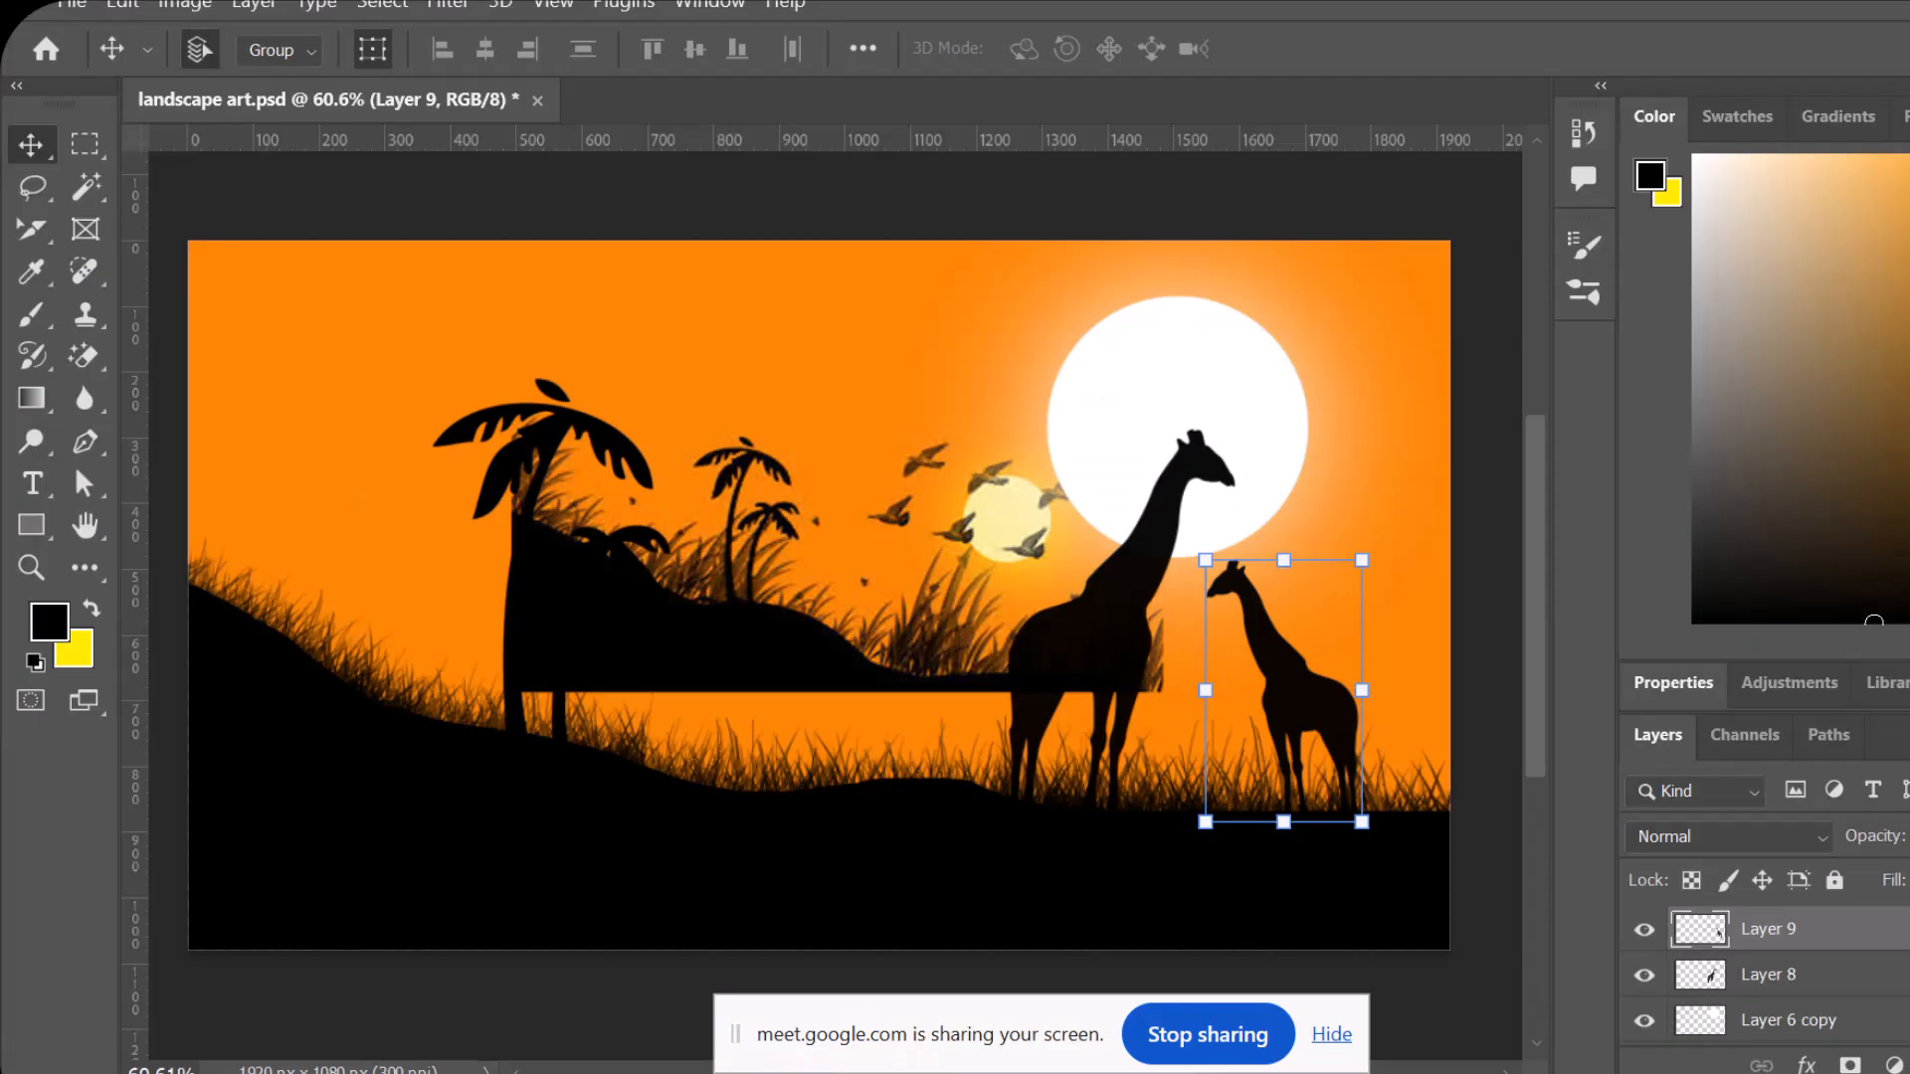
{"action": "left_click", "coordinate": [75, 12]}
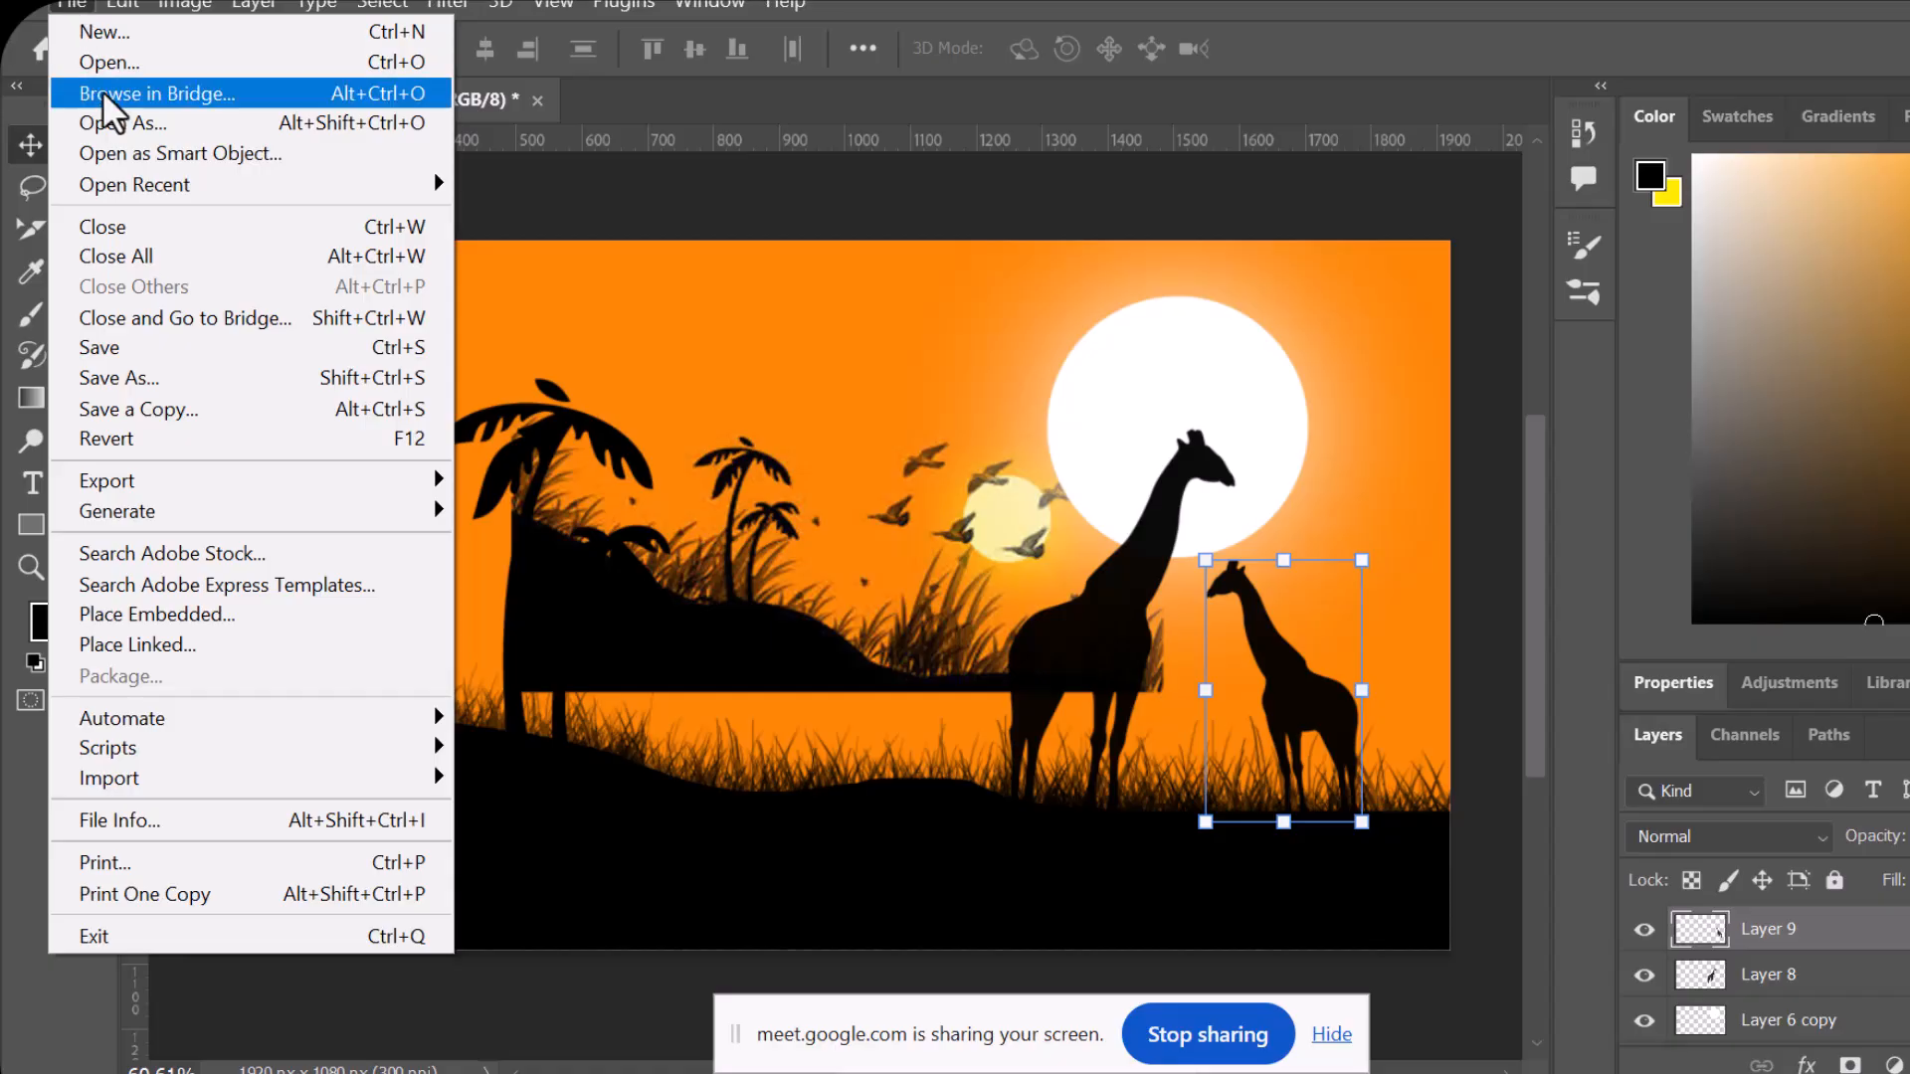
{"action": "left_click", "coordinate": [104, 65]}
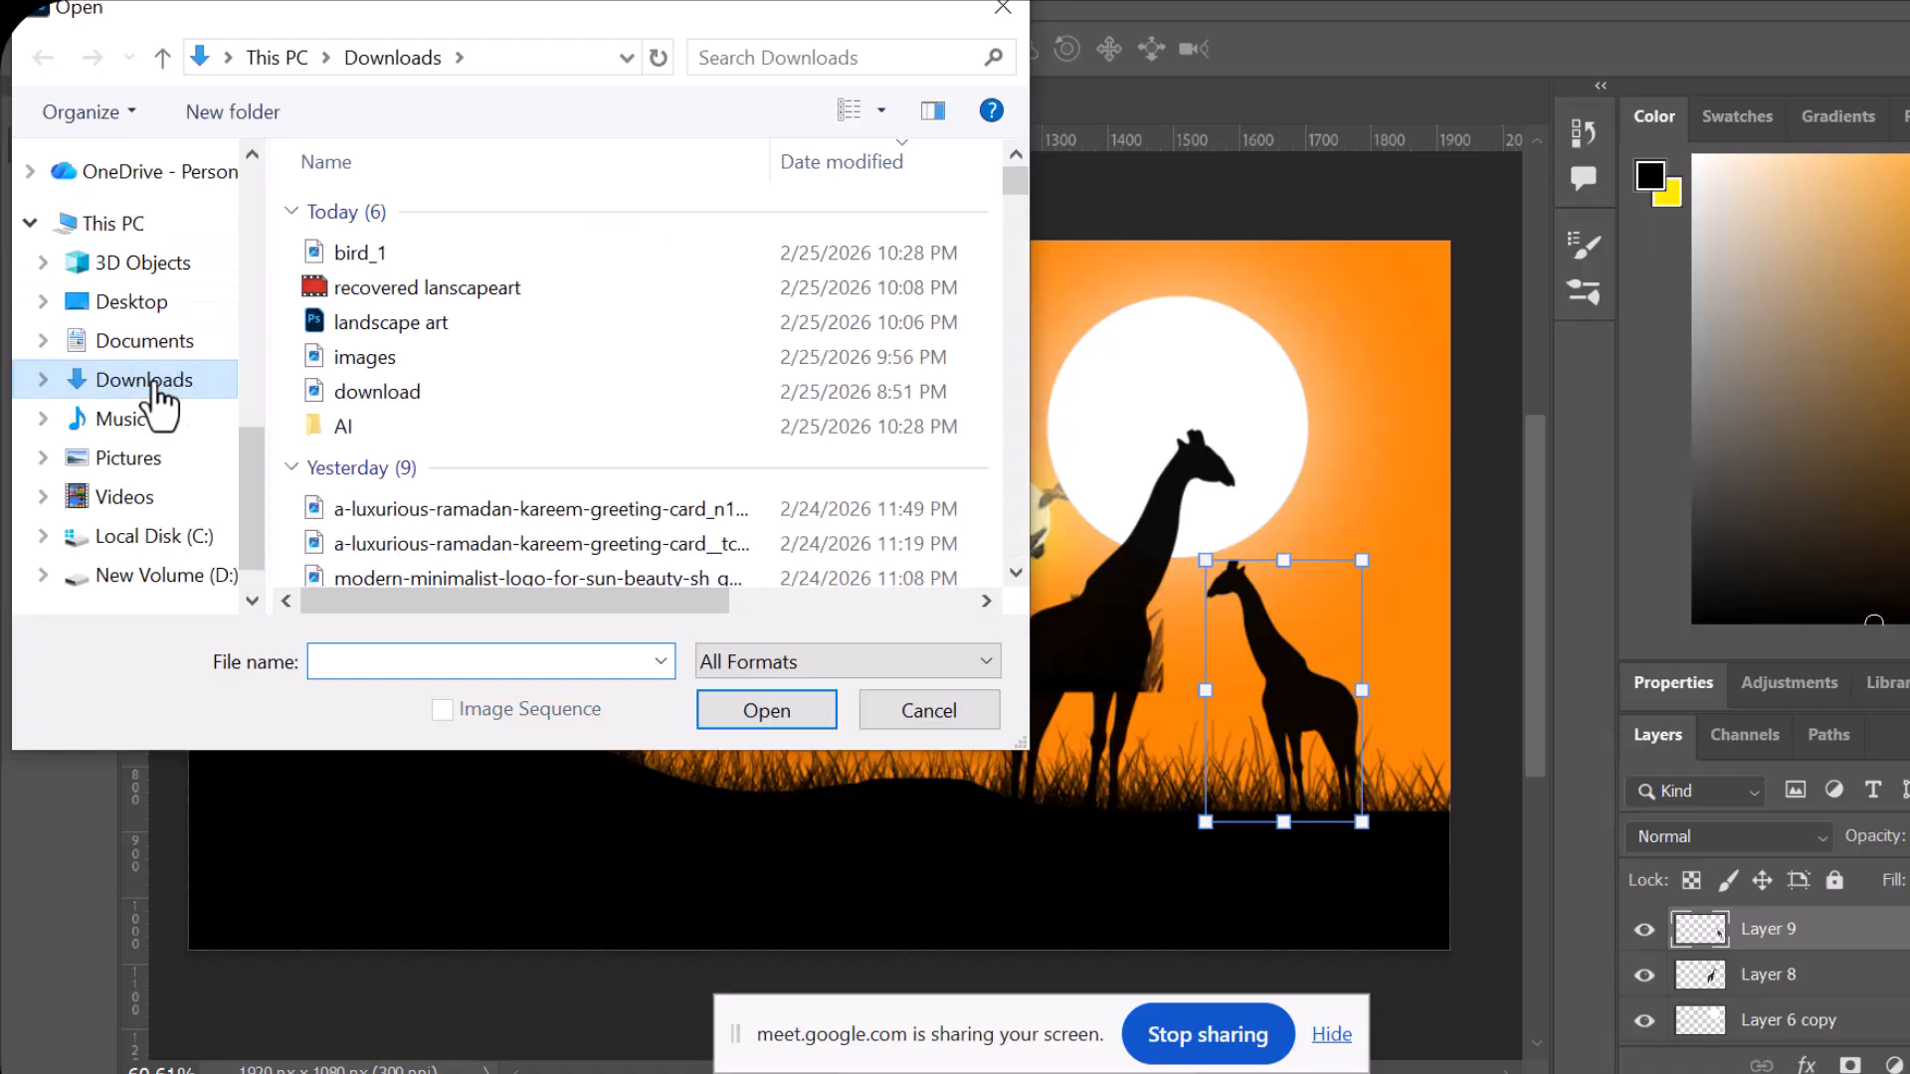
{"action": "left_click", "coordinate": [415, 257]}
{"action": "left_click", "coordinate": [745, 709]}
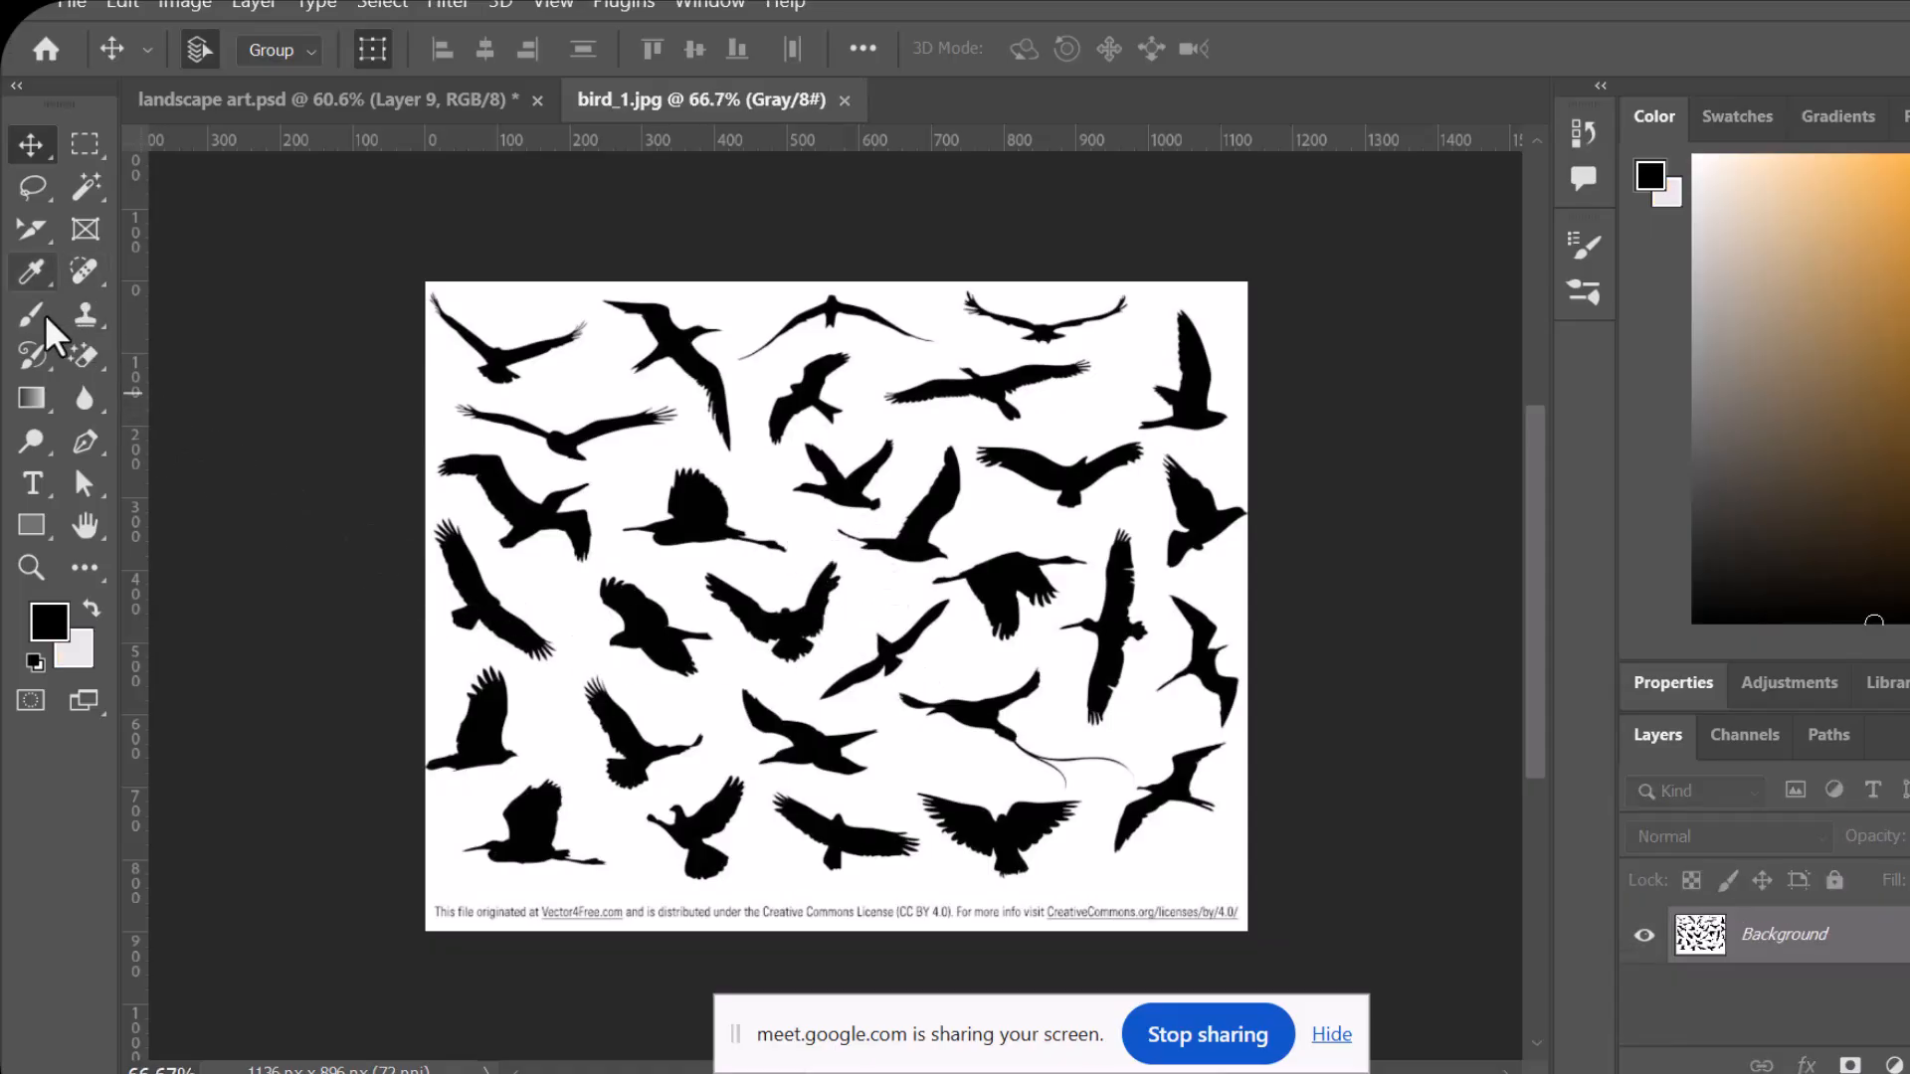
- Copy one flying bird onto its own layer with the Magic Wand, hide the Background layer and select the isolated bird
{"action": "left_click", "coordinate": [84, 191]}
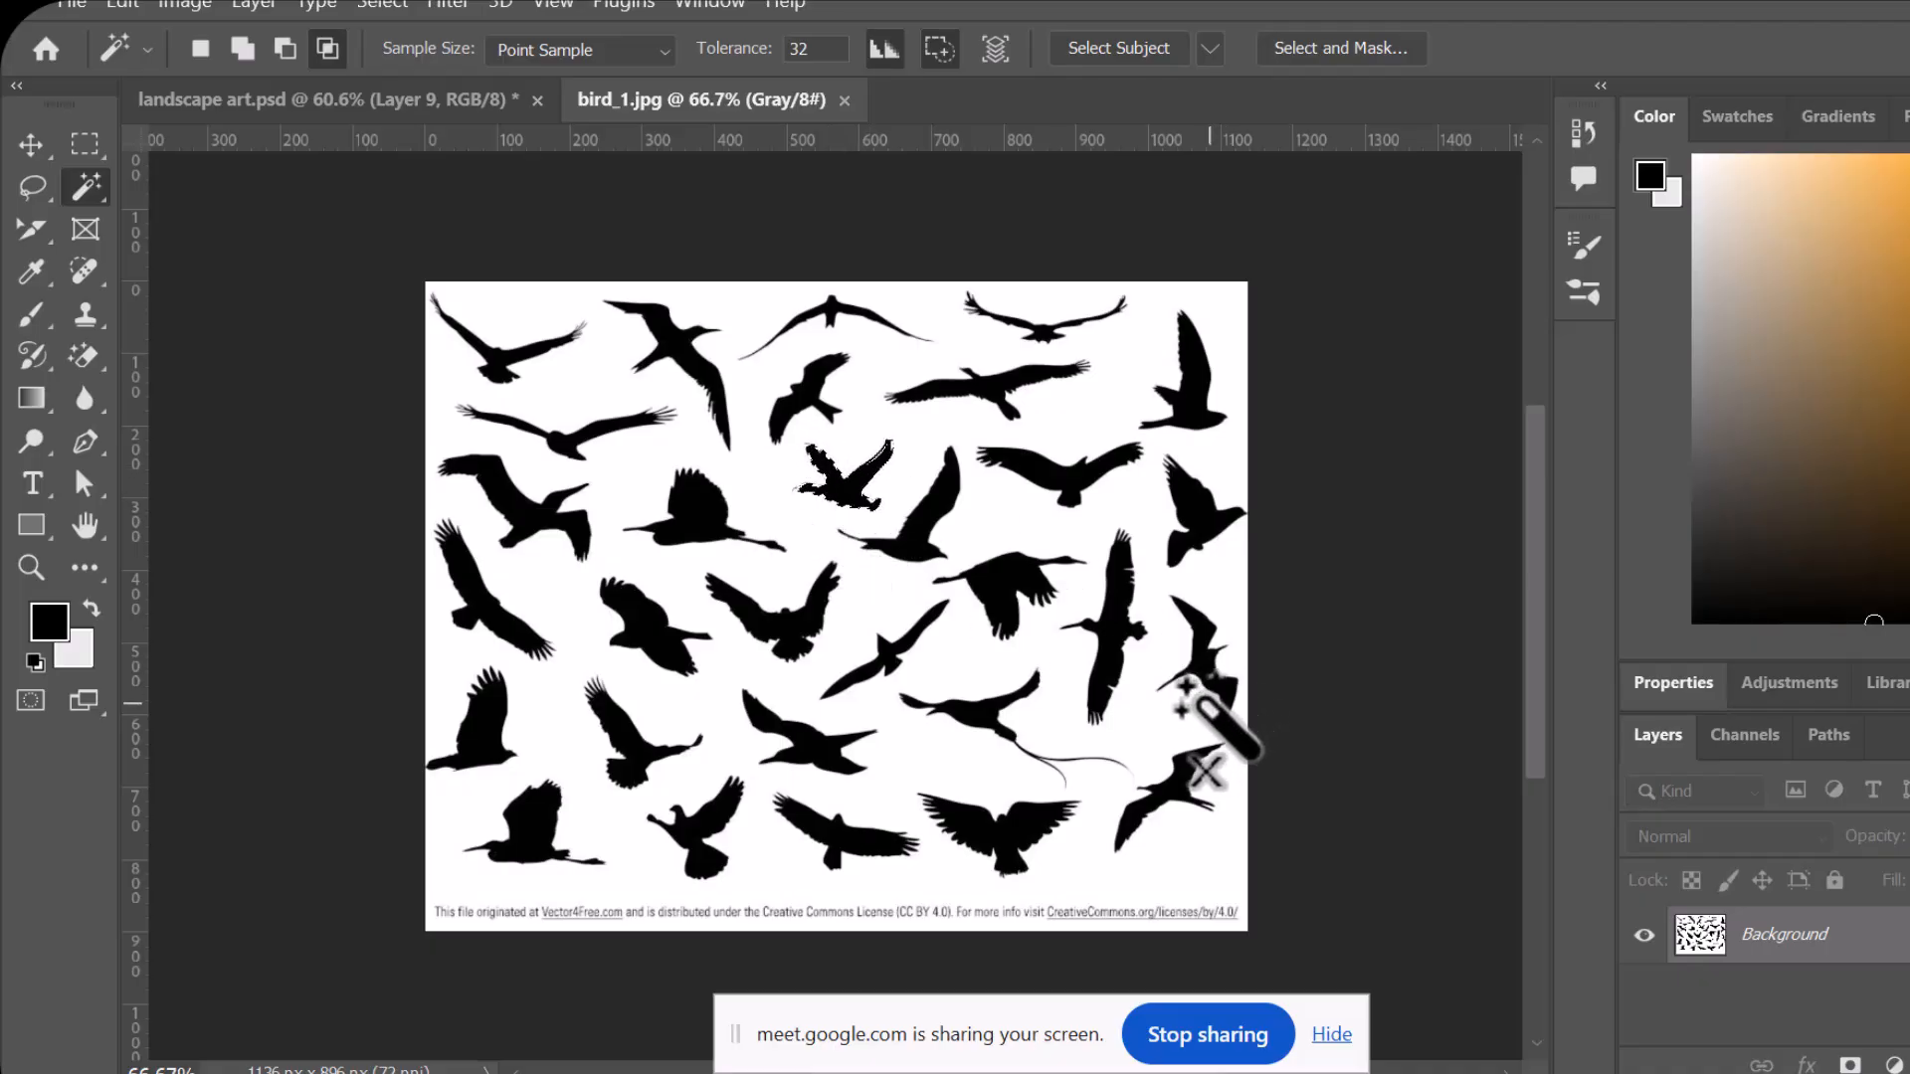
{"action": "key", "text": "ctrl+j"}
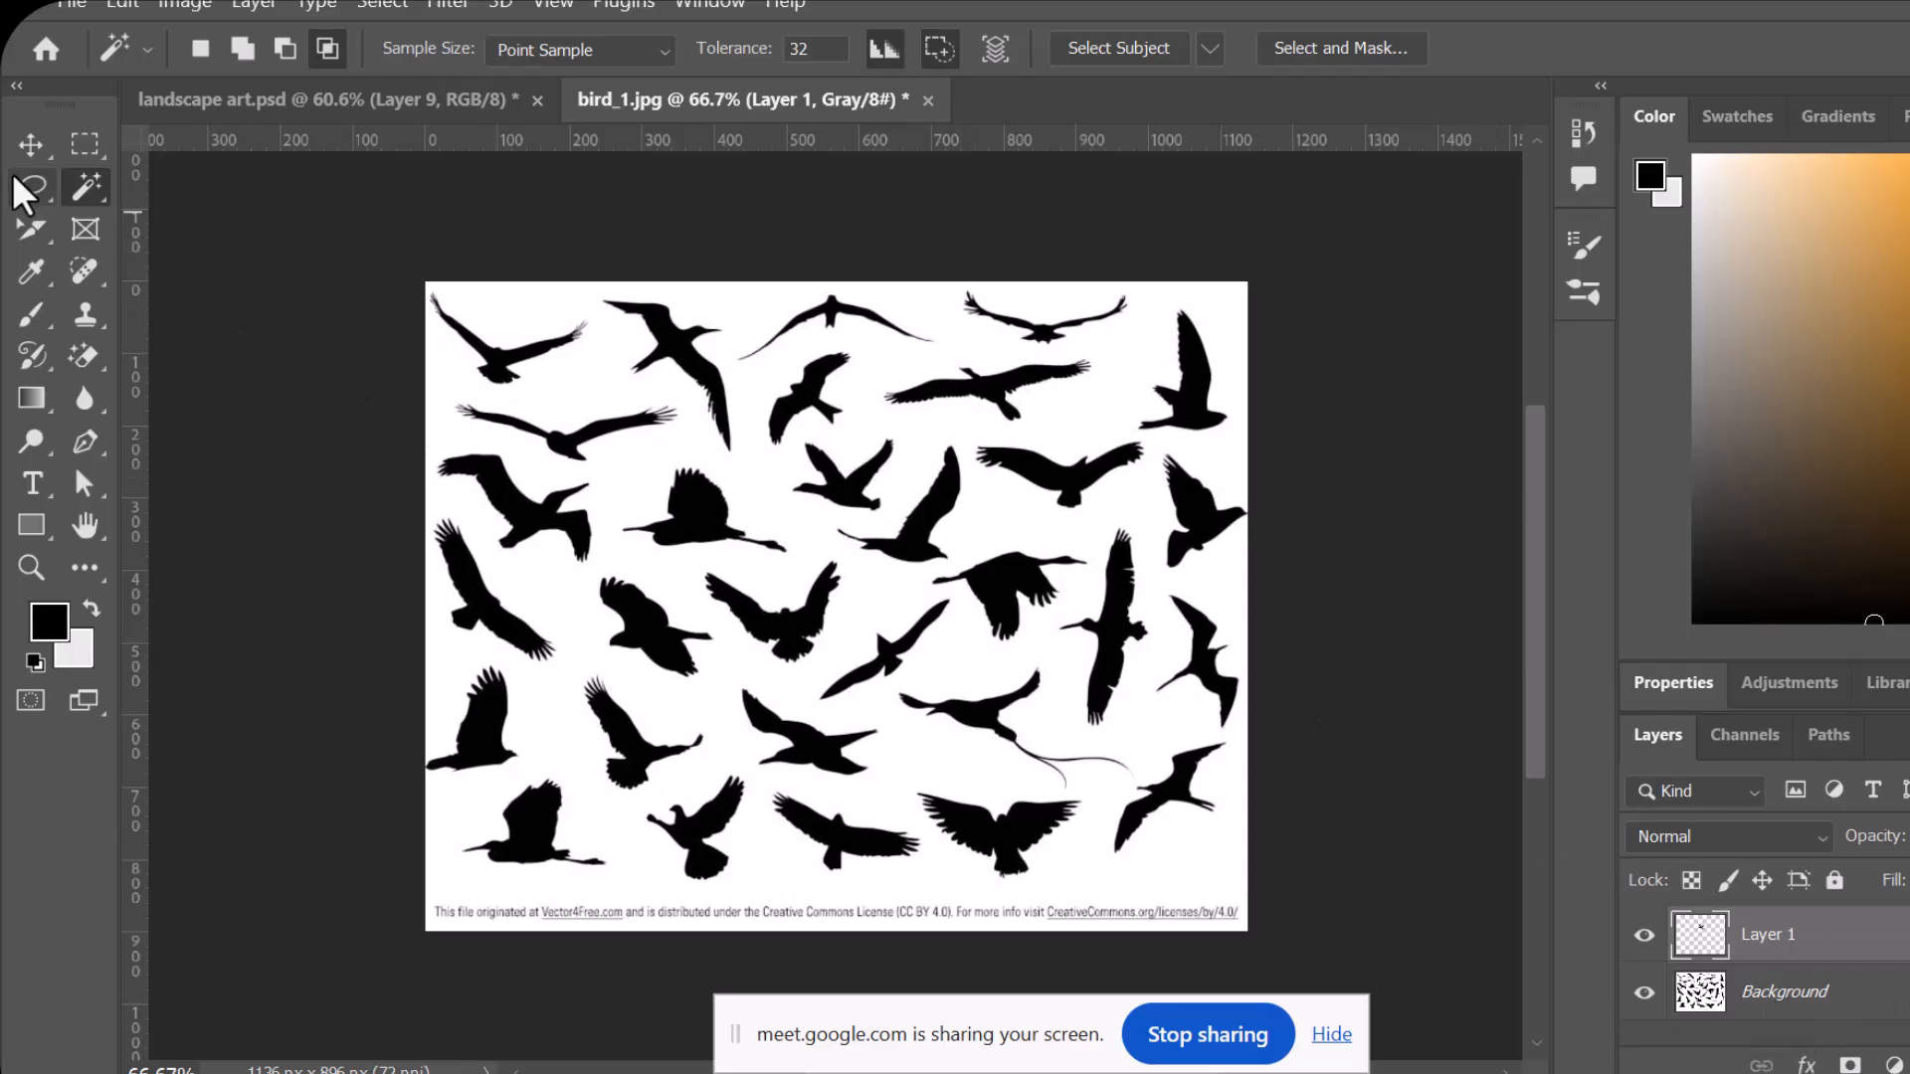
{"action": "left_click", "coordinate": [29, 147]}
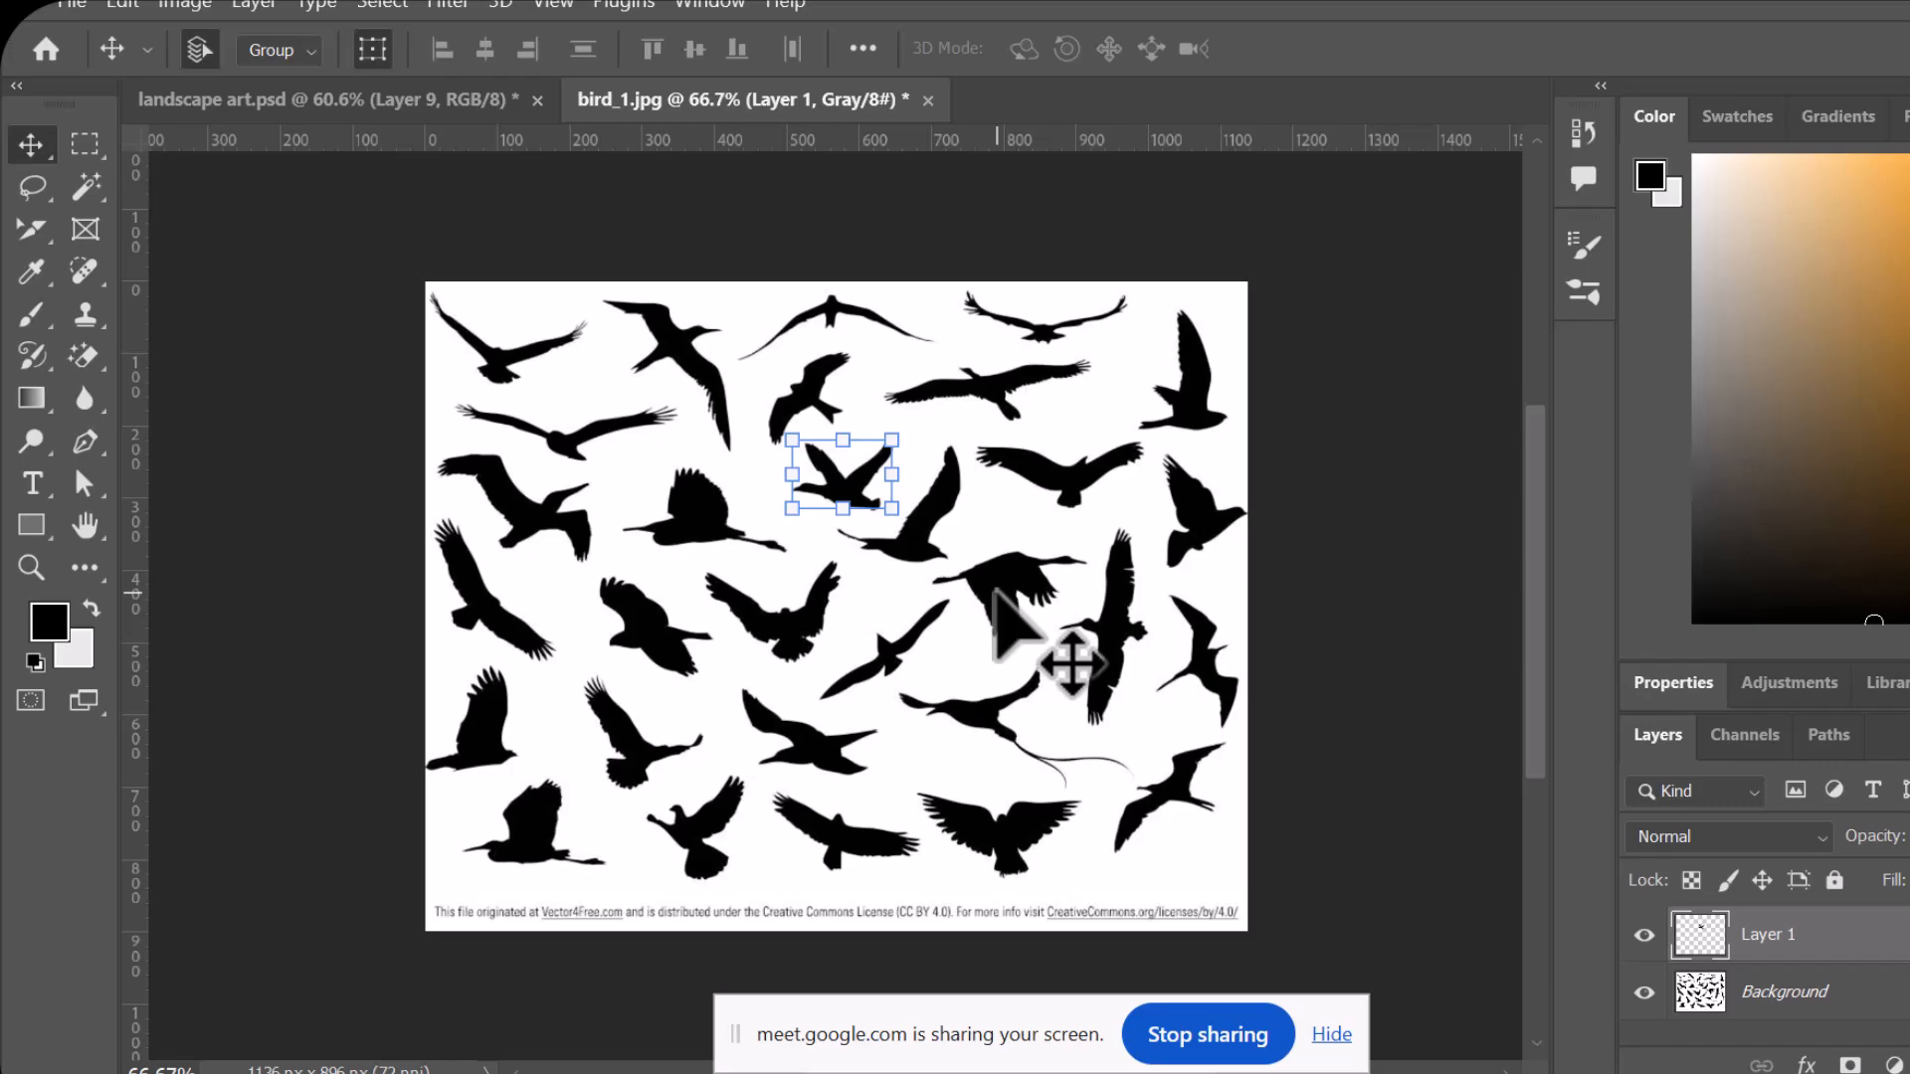
{"action": "left_click", "coordinate": [1644, 992]}
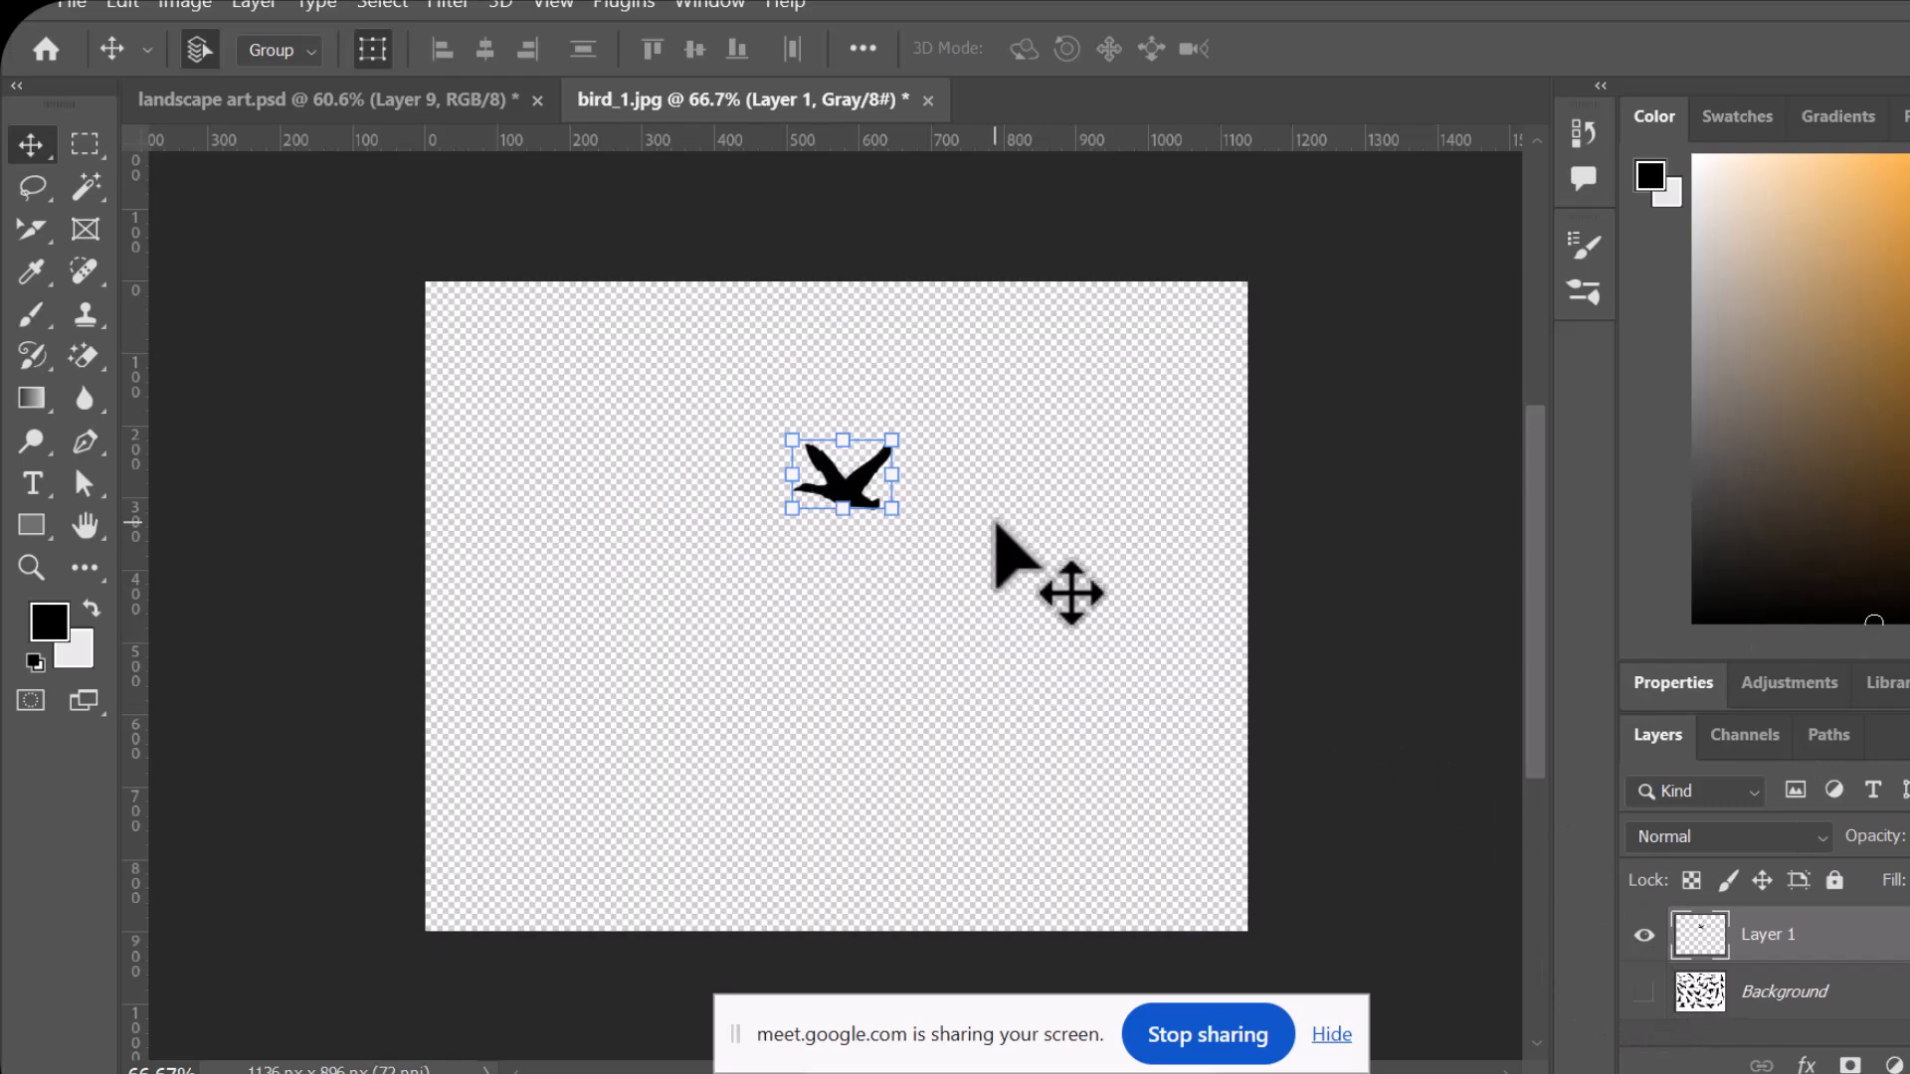
{"action": "left_click", "coordinate": [857, 503]}
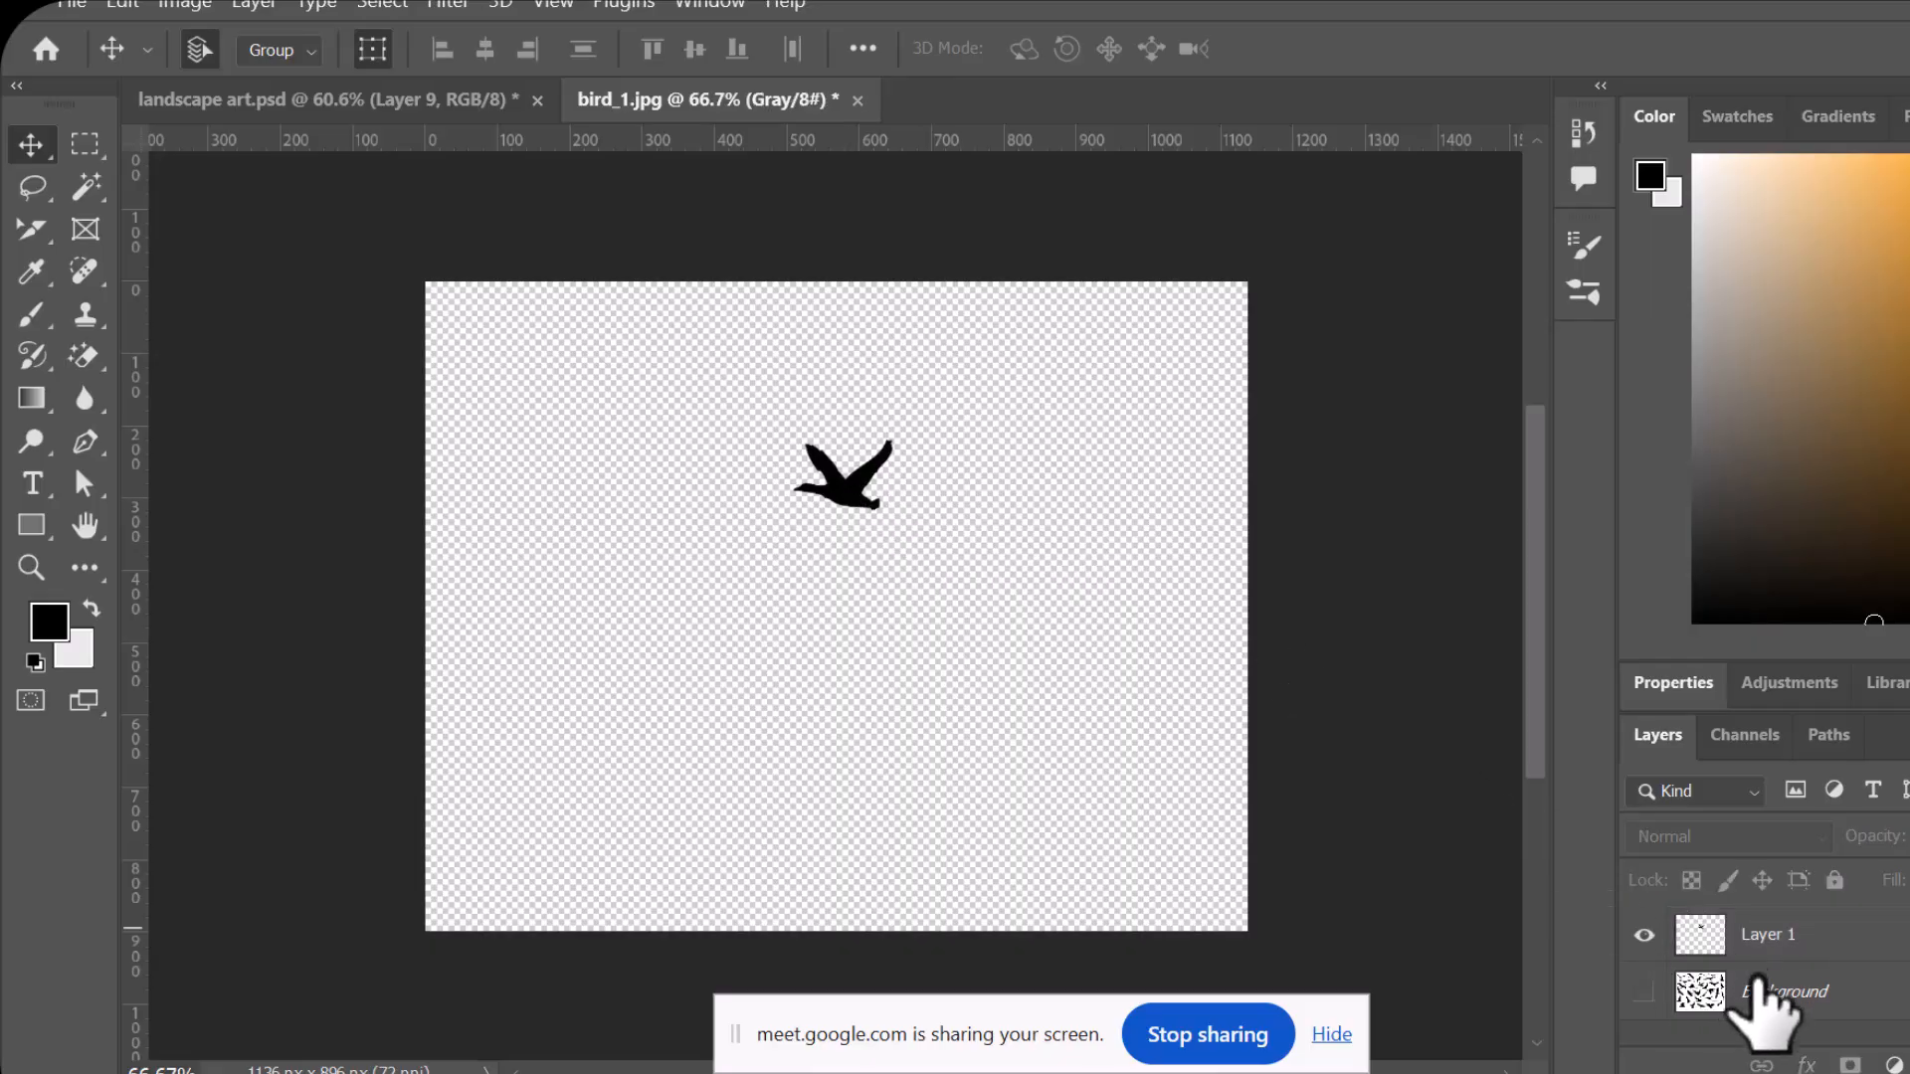
{"action": "left_click", "coordinate": [1644, 993]}
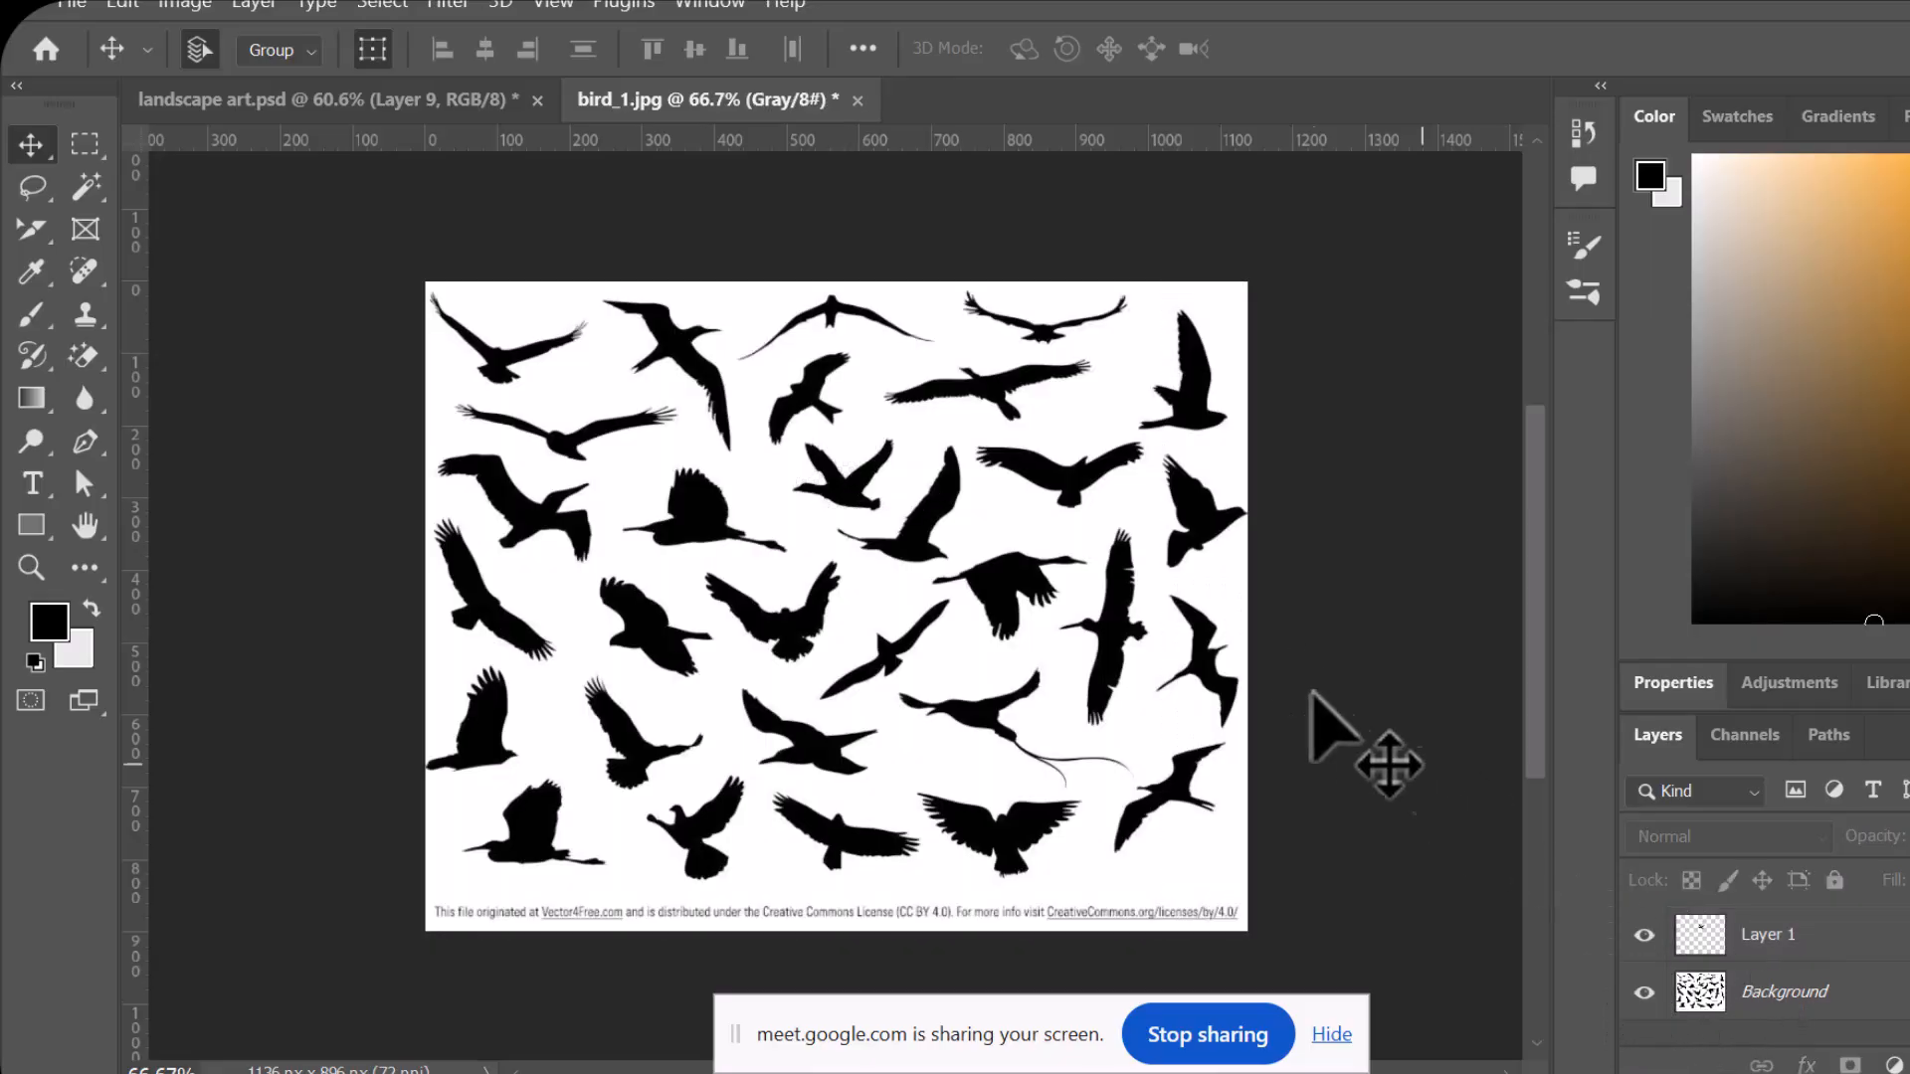
{"action": "left_click", "coordinate": [1645, 993]}
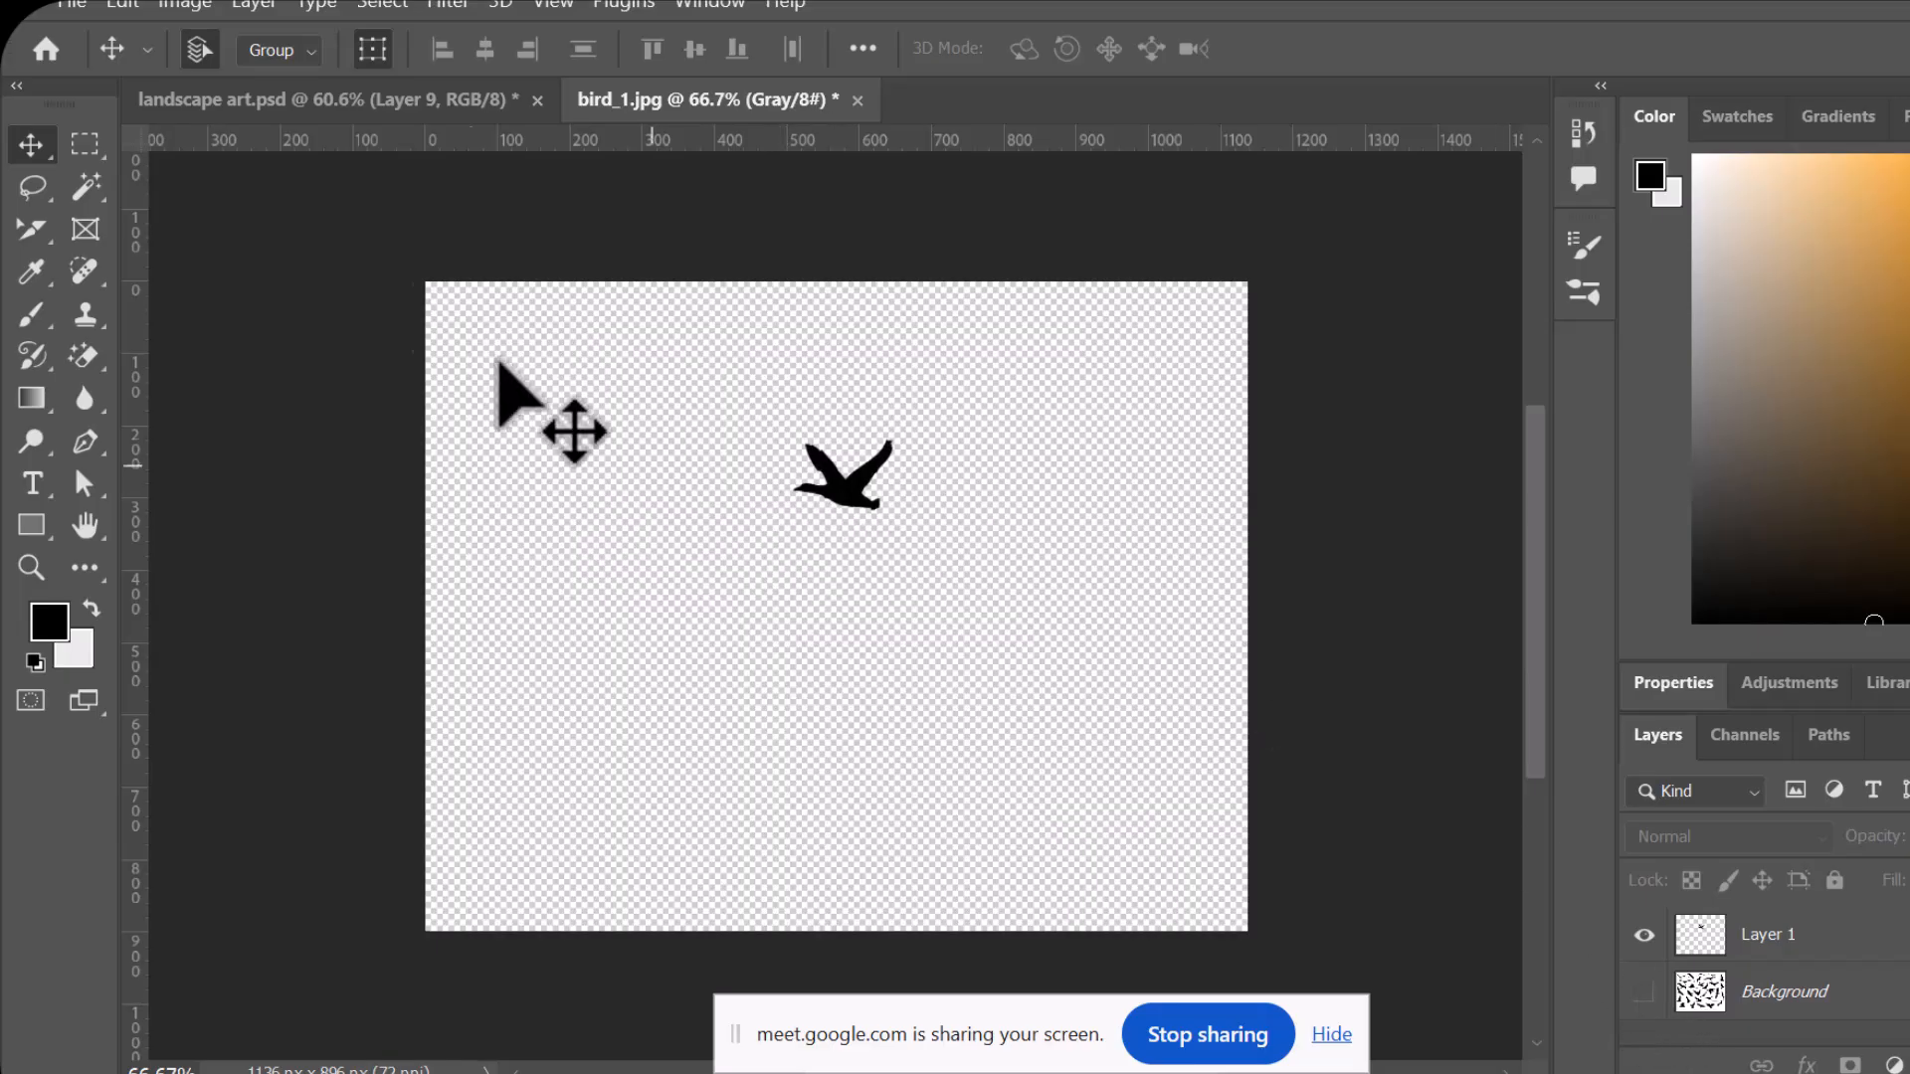
{"action": "left_click", "coordinate": [834, 479]}
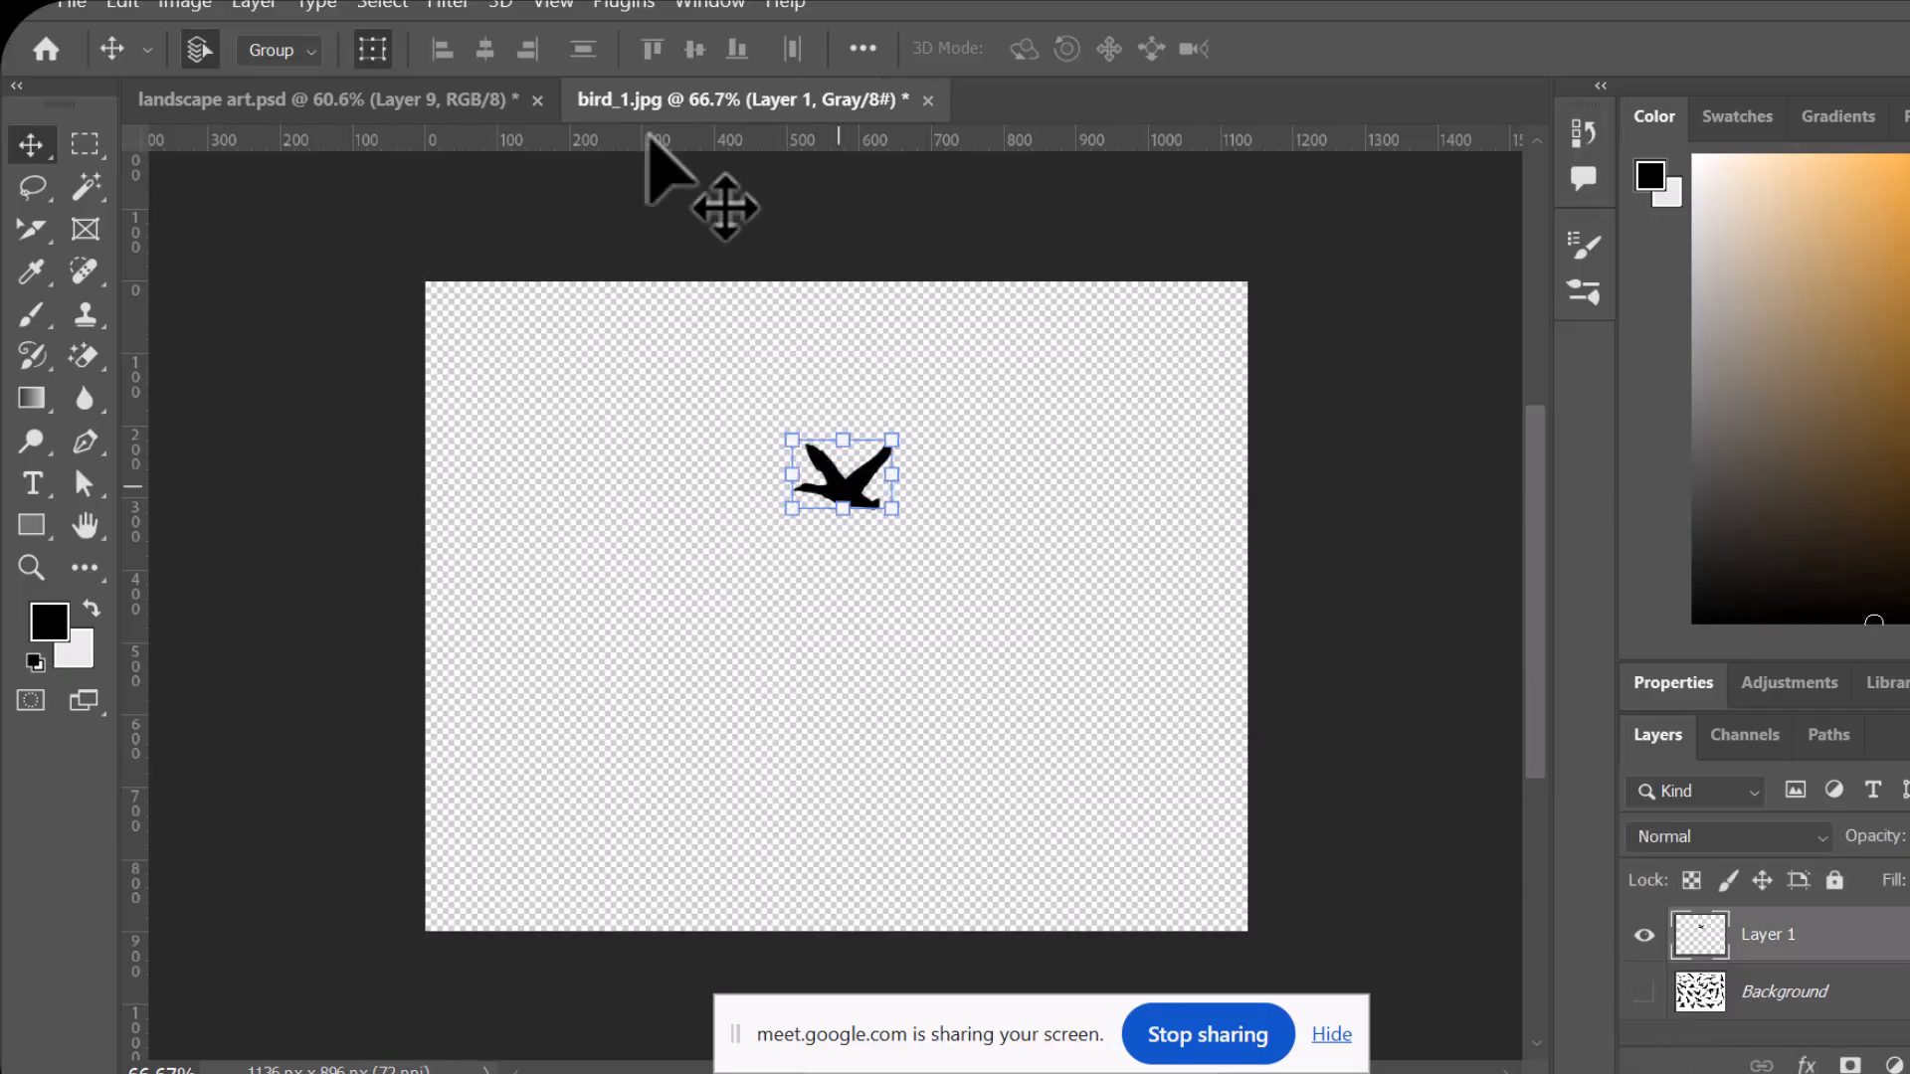
- Define the isolated bird as a brush preset named bird_1.jpg
{"action": "left_click", "coordinate": [117, 3]}
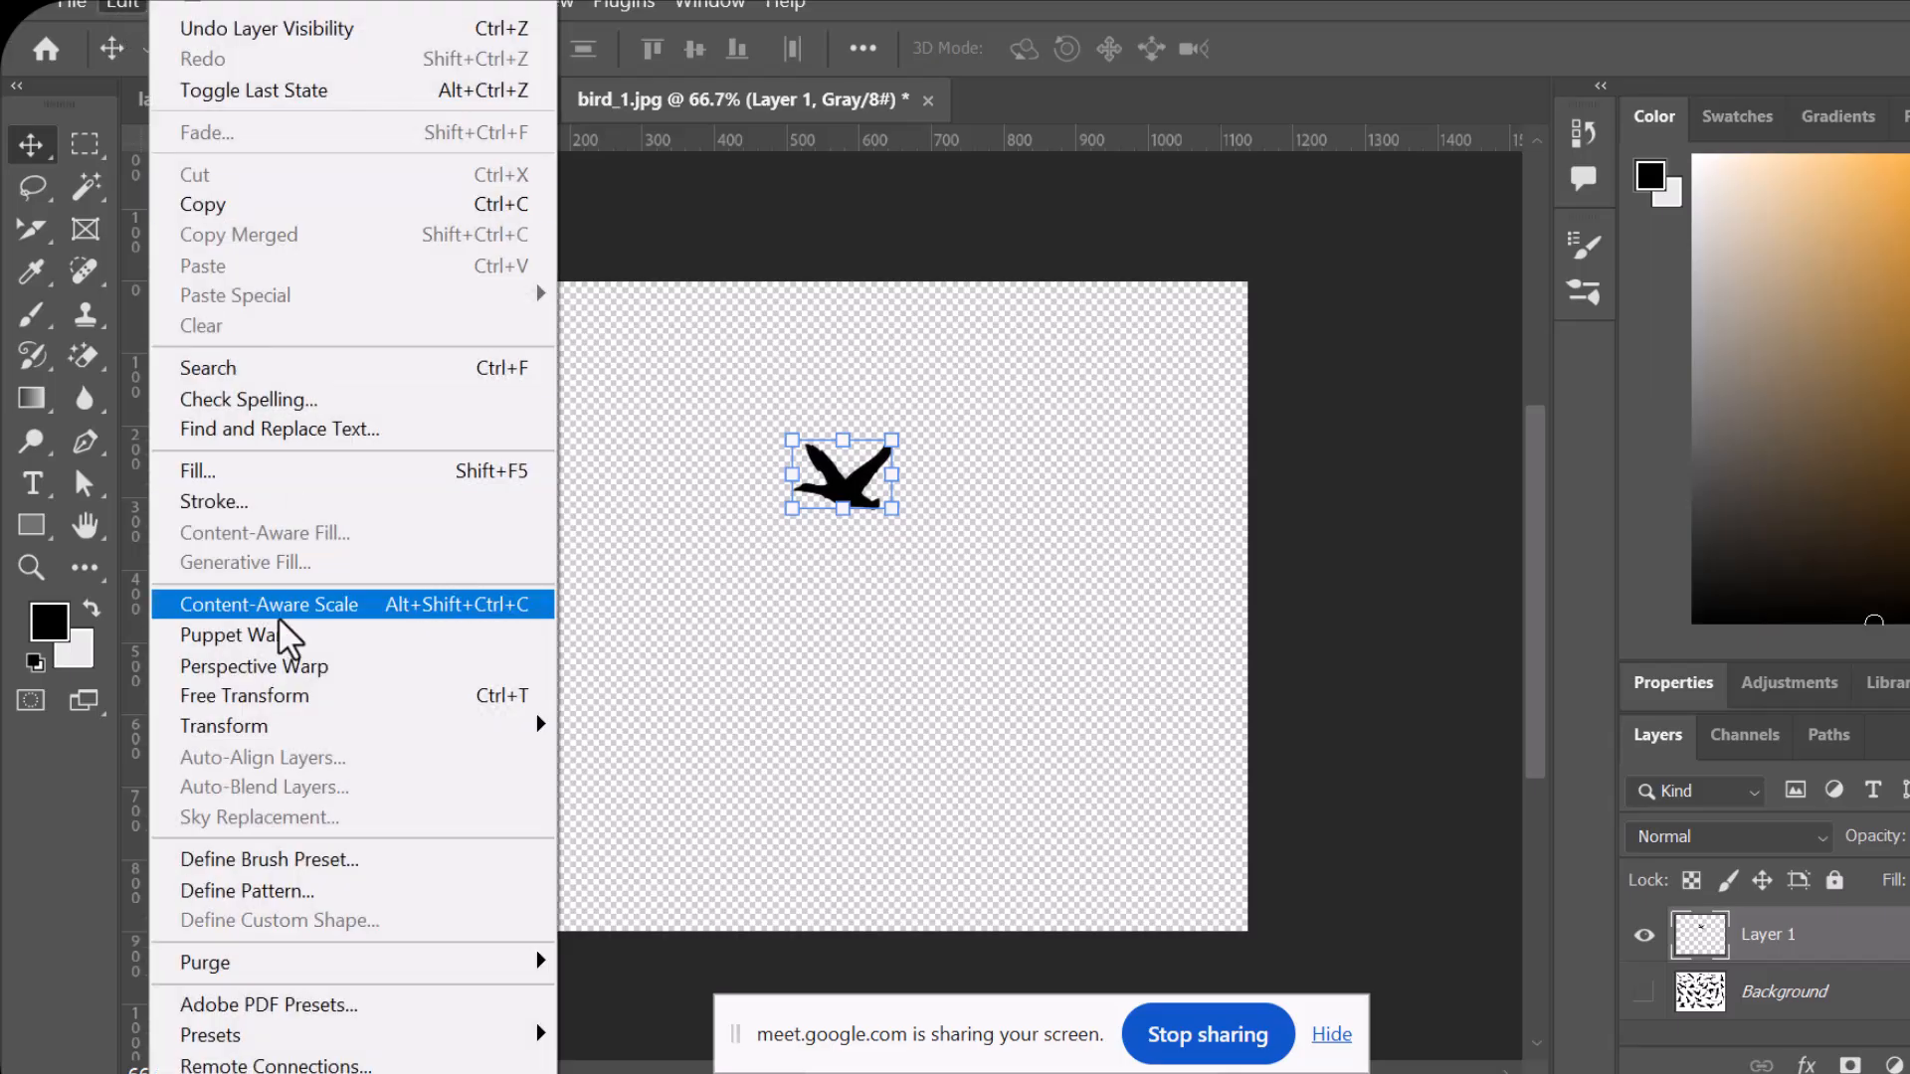
{"action": "left_click", "coordinate": [274, 865]}
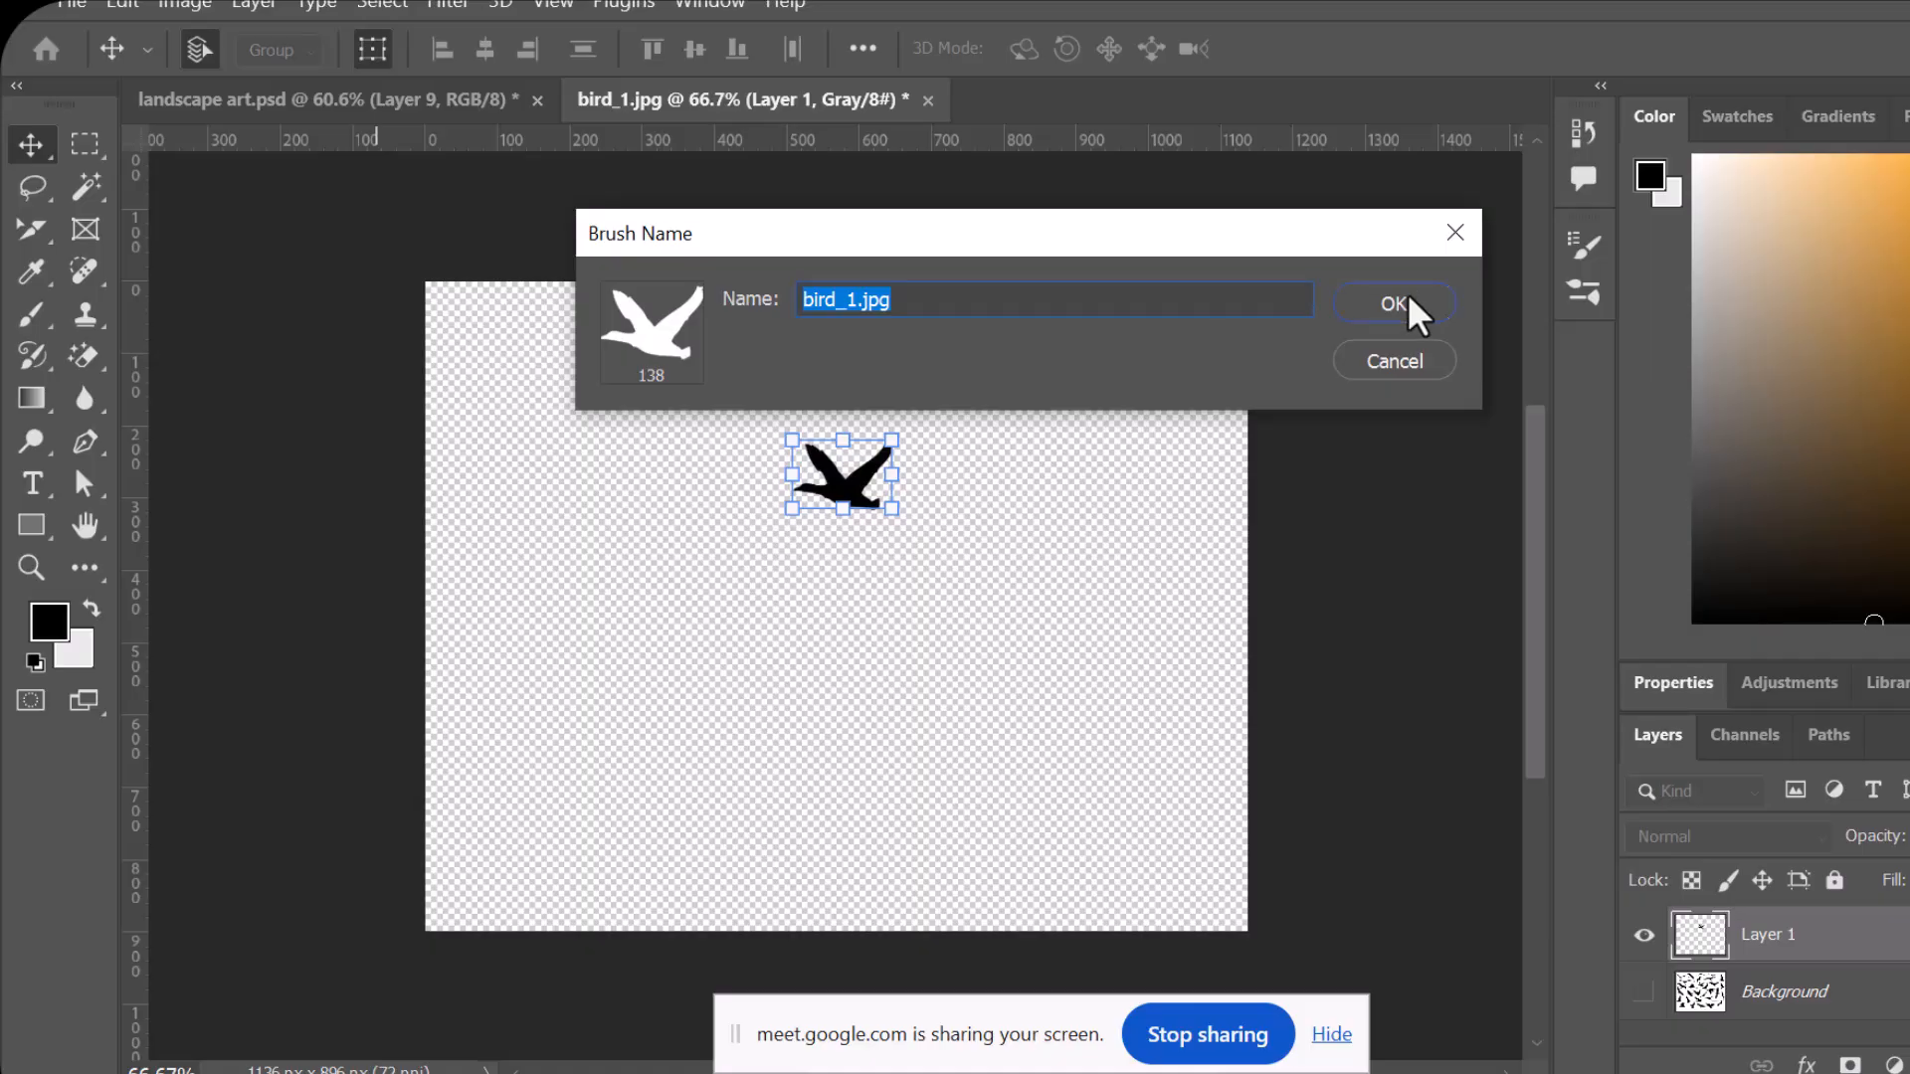
{"action": "left_click", "coordinate": [1408, 300]}
- Test the 138 px bird brush by stamping three black birds around the original on Layer 1 of bird_1.jpg
{"action": "key", "text": "b"}
{"action": "left_click", "coordinate": [602, 520]}
{"action": "left_click", "coordinate": [822, 697]}
{"action": "left_click", "coordinate": [1154, 607]}
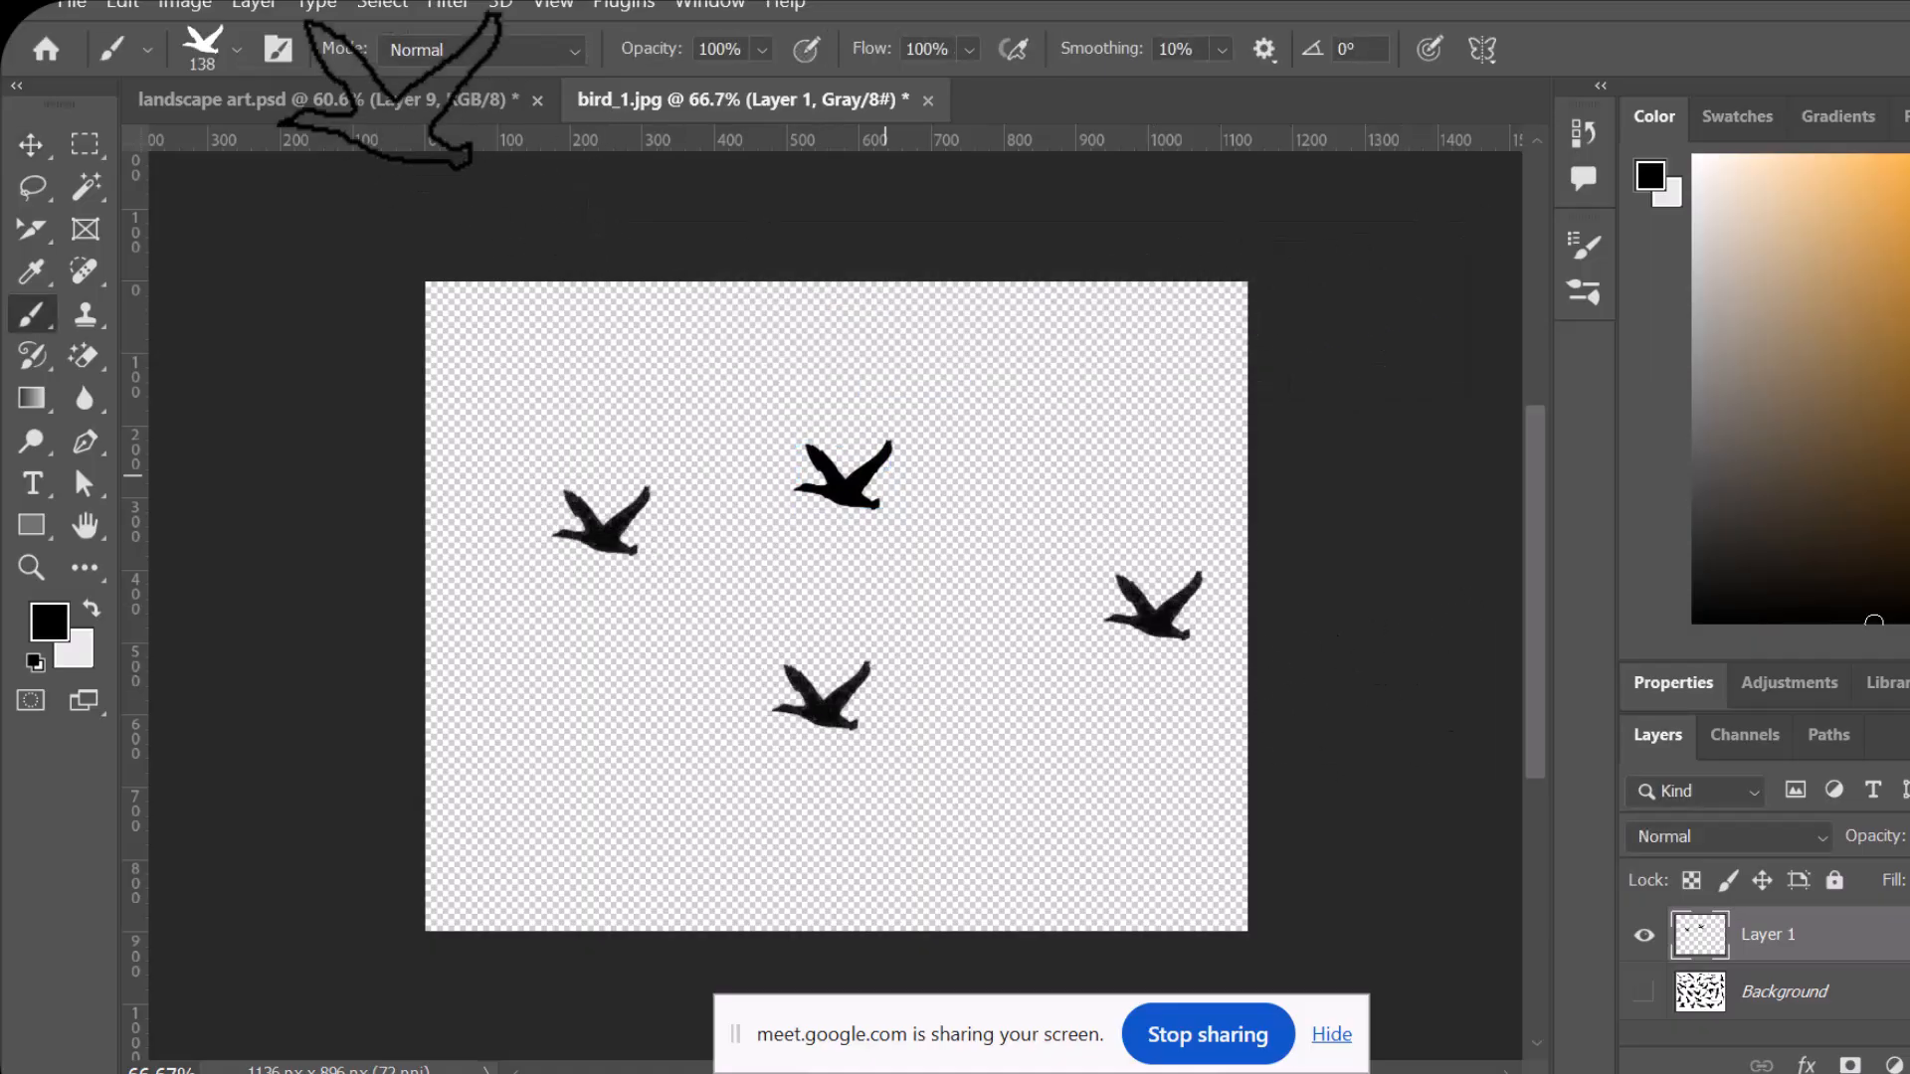
- In landscape art.psd, add a new layer above Layer 9 and stamp an 80 px black bird in the sky left of the sun
{"action": "left_click", "coordinate": [358, 97]}
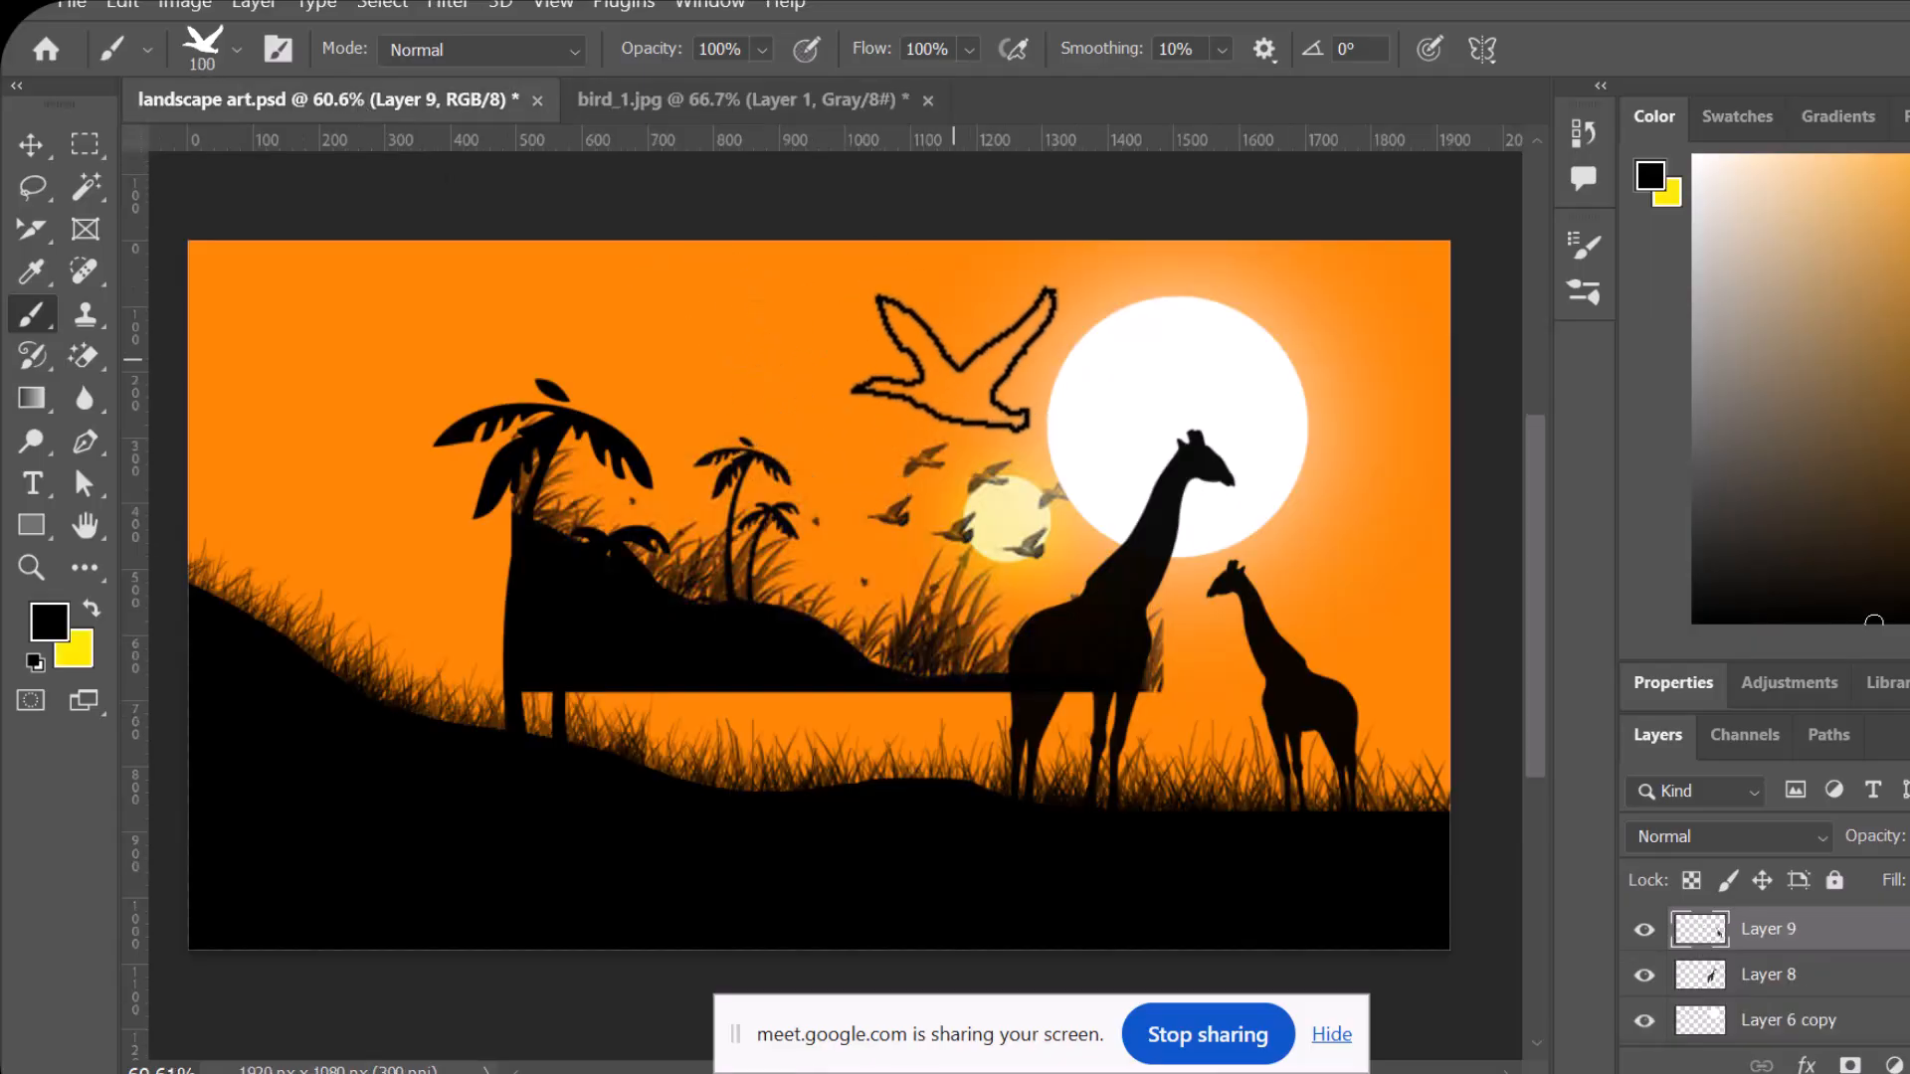
{"action": "key", "text": "bracketleft"}
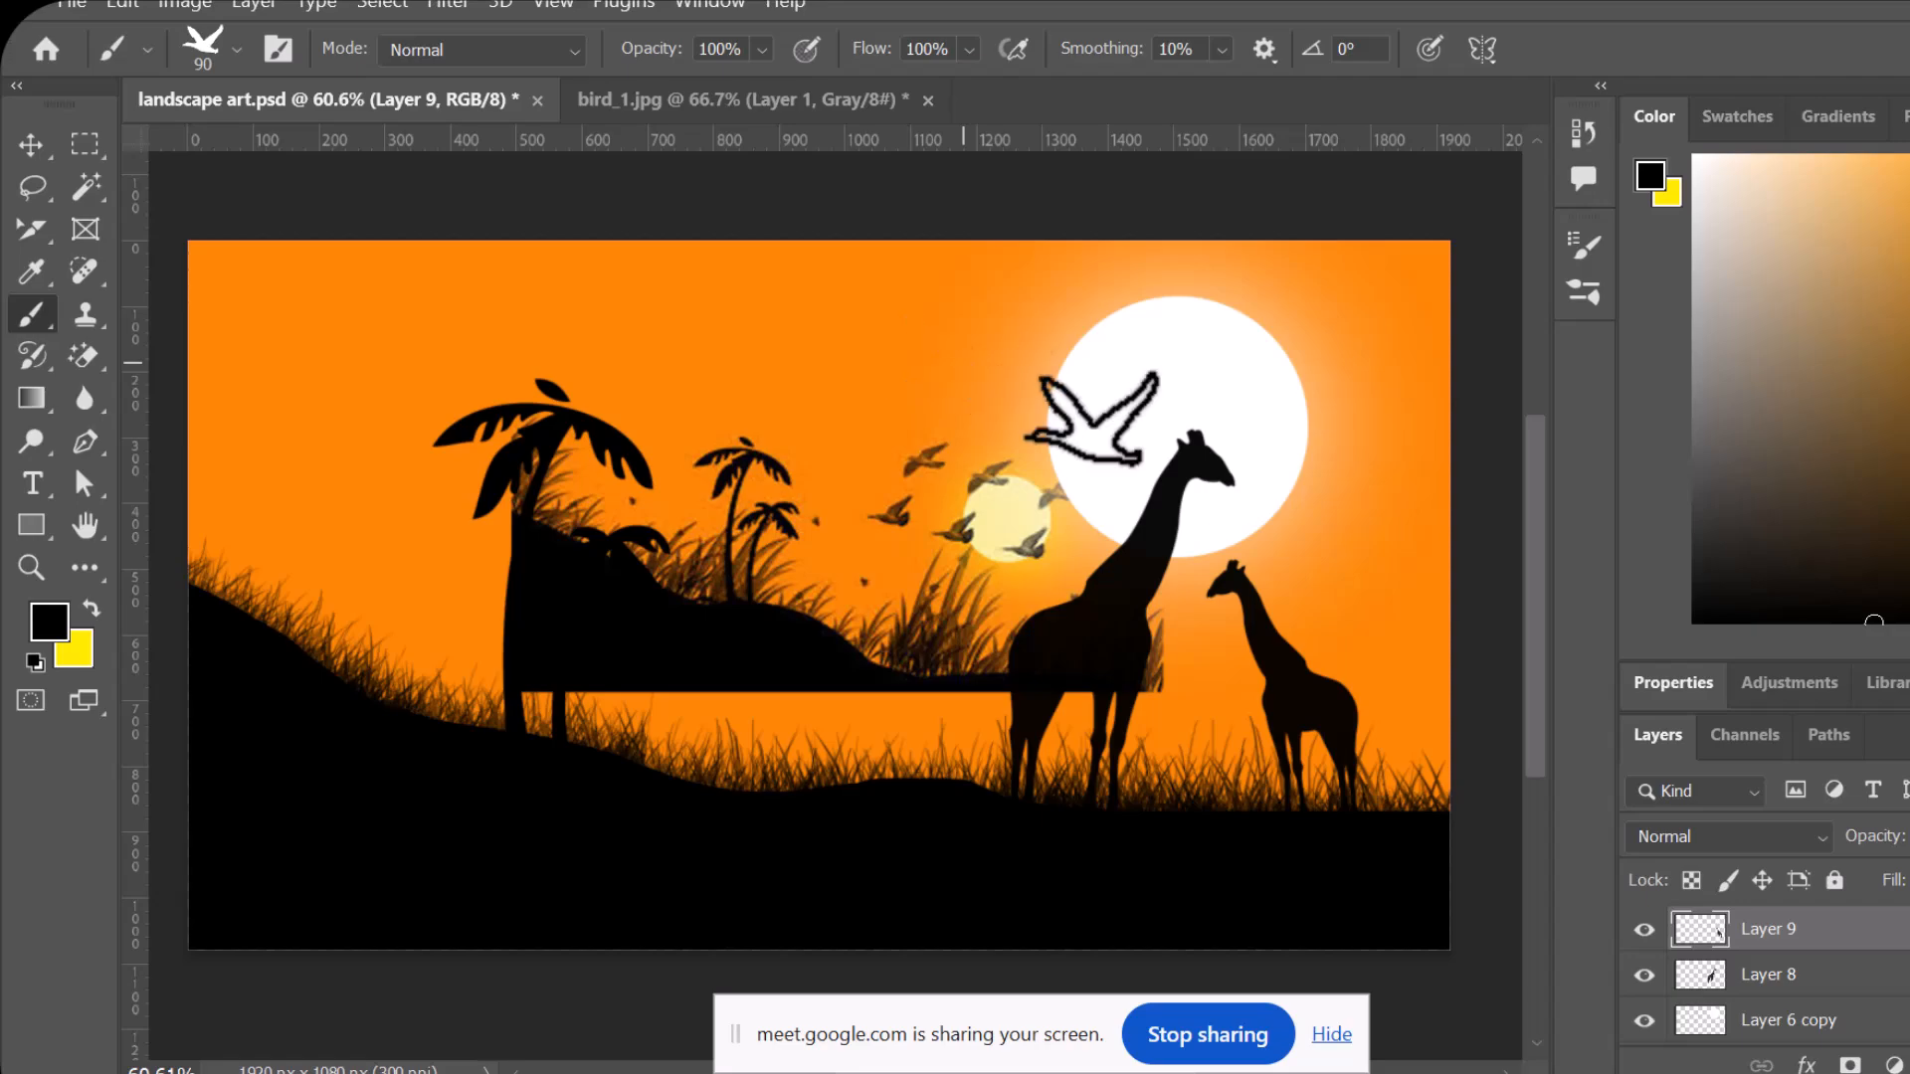
{"action": "key", "text": "ctrl+shift+alt+n"}
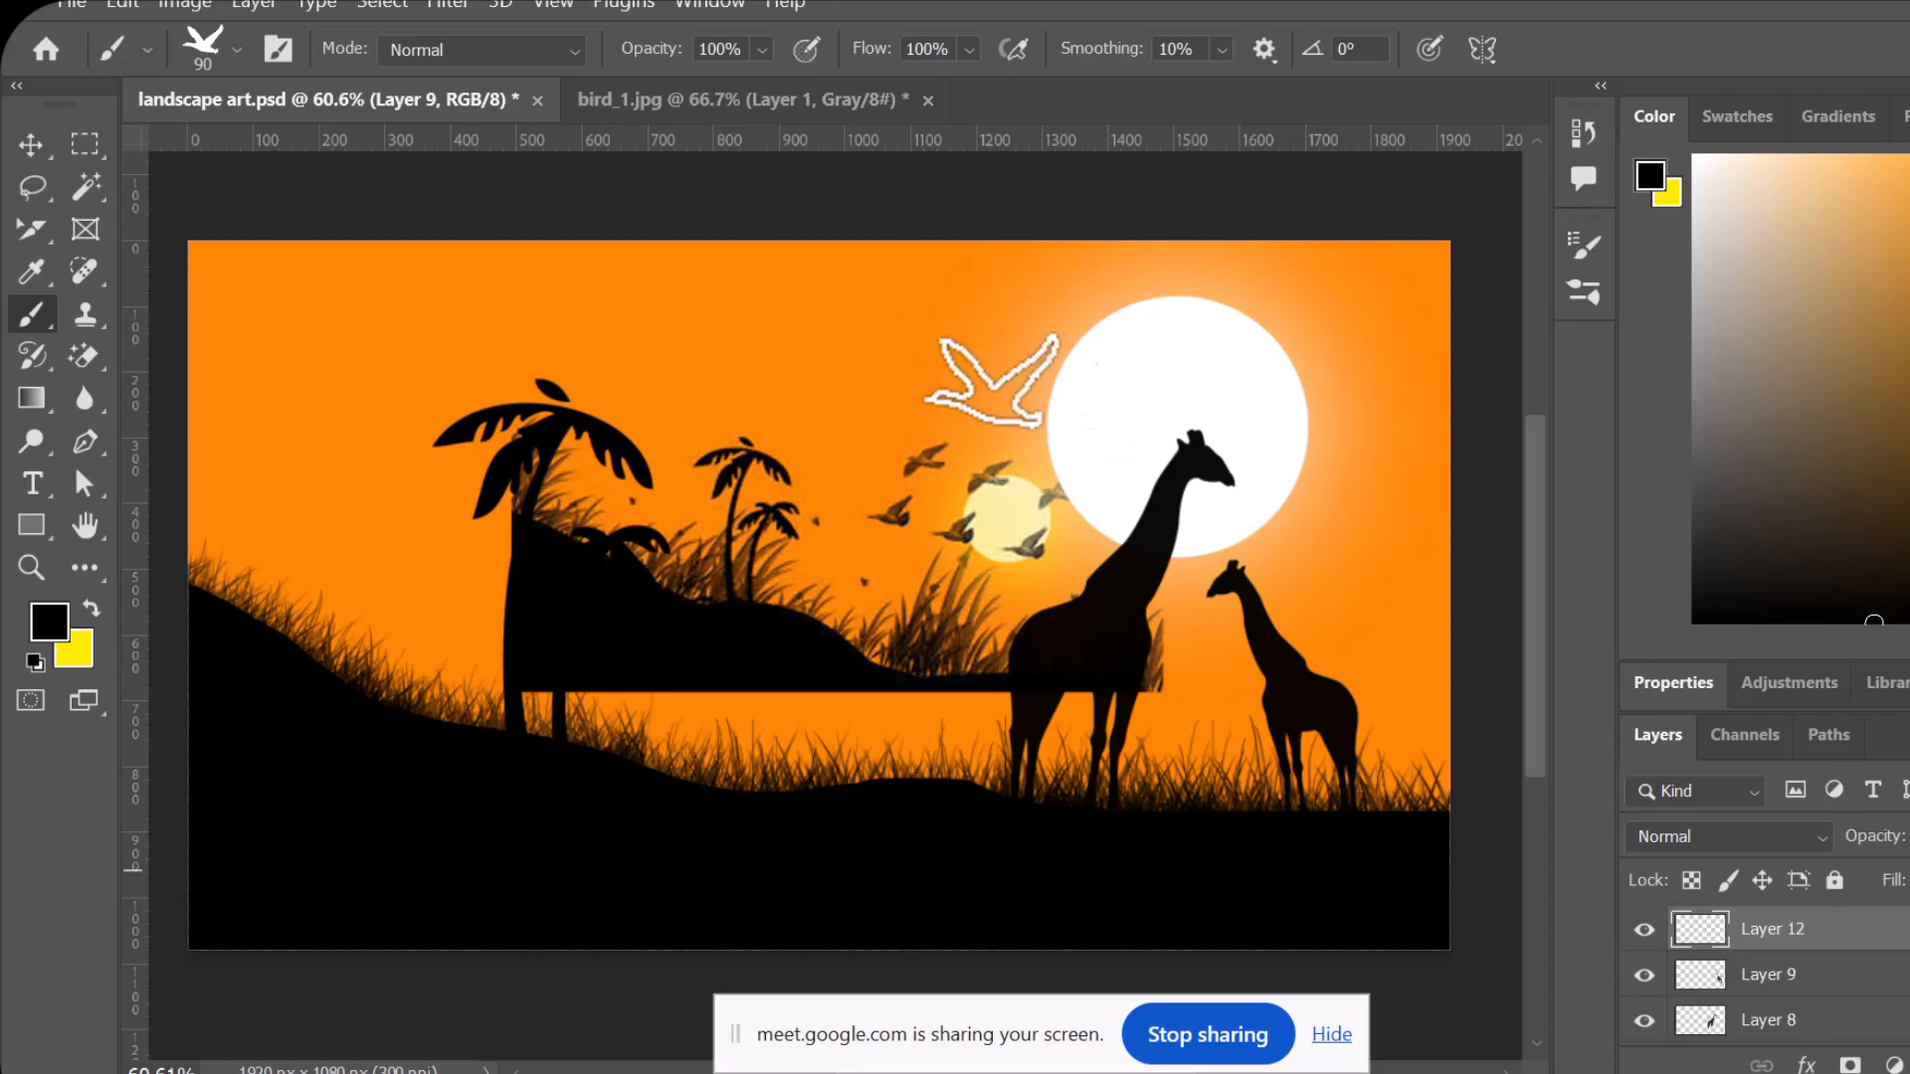
{"action": "left_click", "coordinate": [944, 358]}
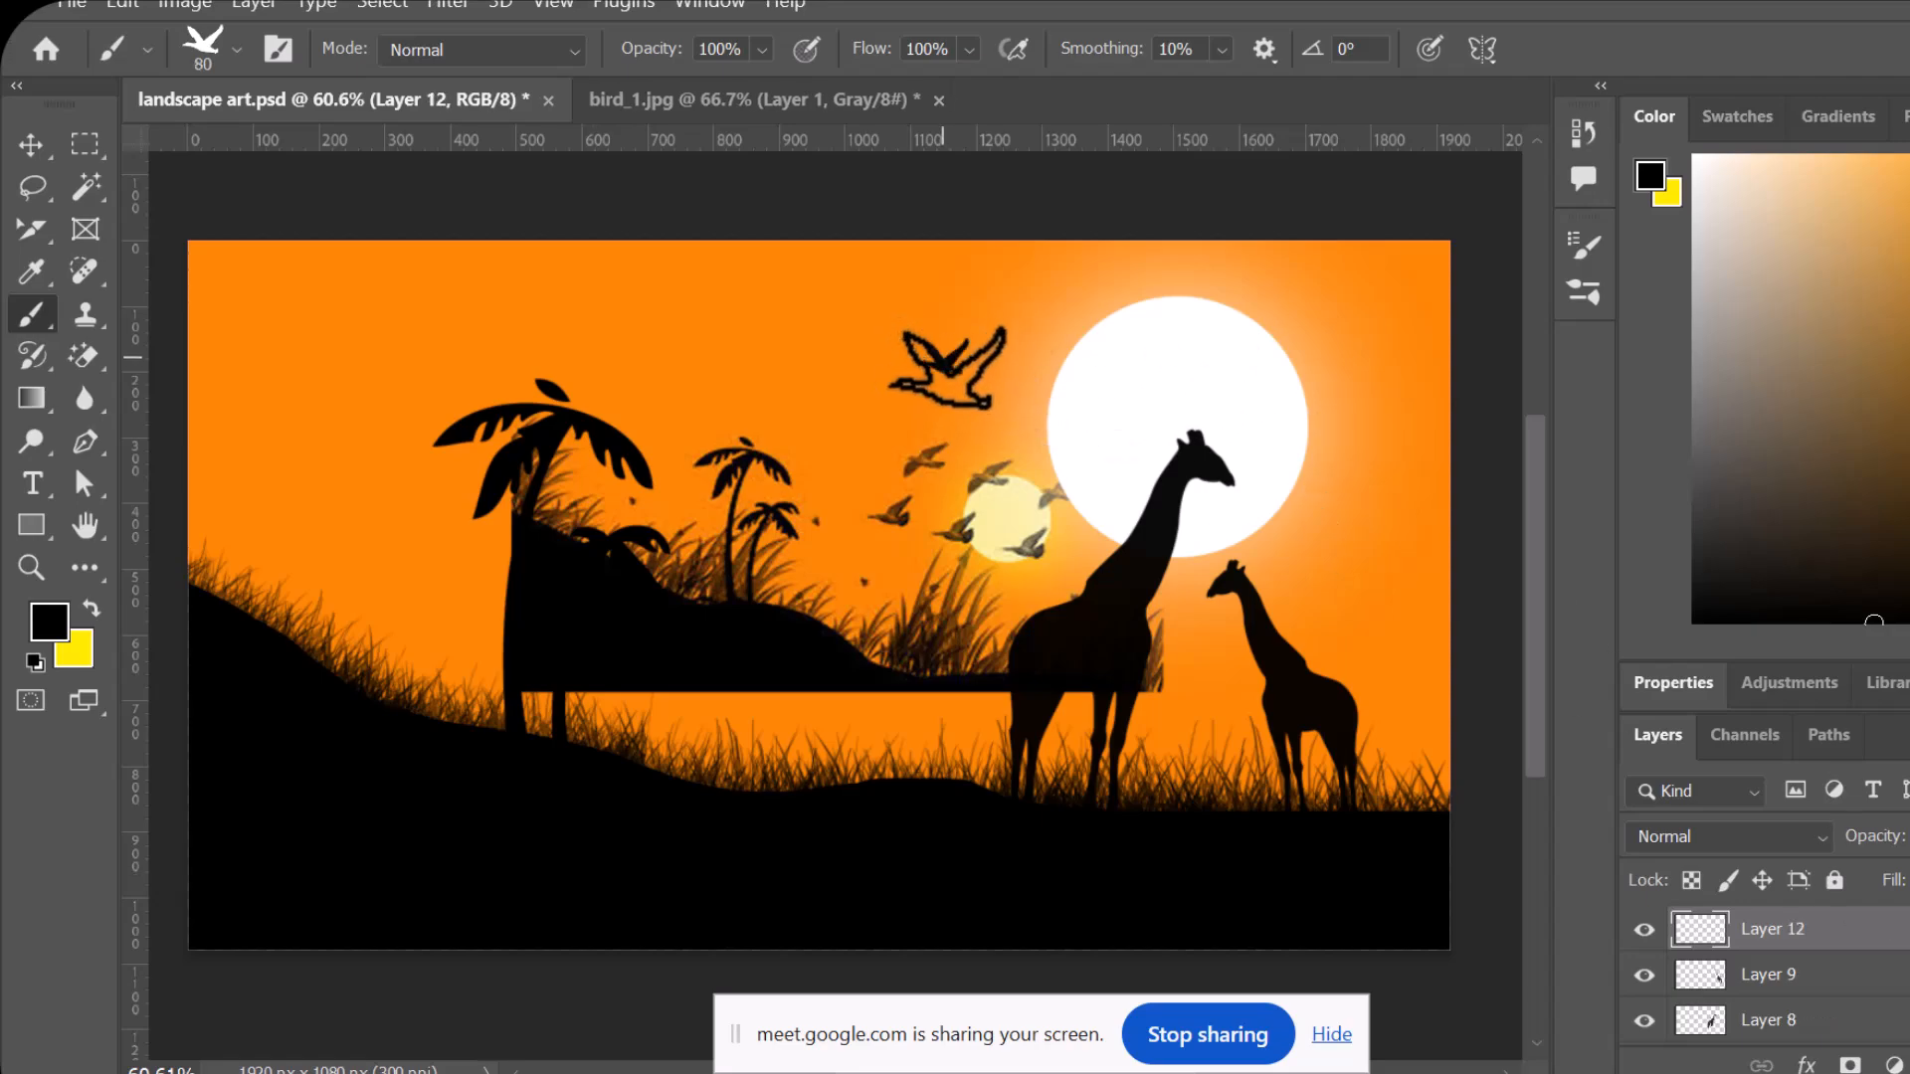
- Stamp four more black birds around the first to form a flock, varying the brush size between 50 and 80 px
{"action": "key", "text": "bracketleft"}
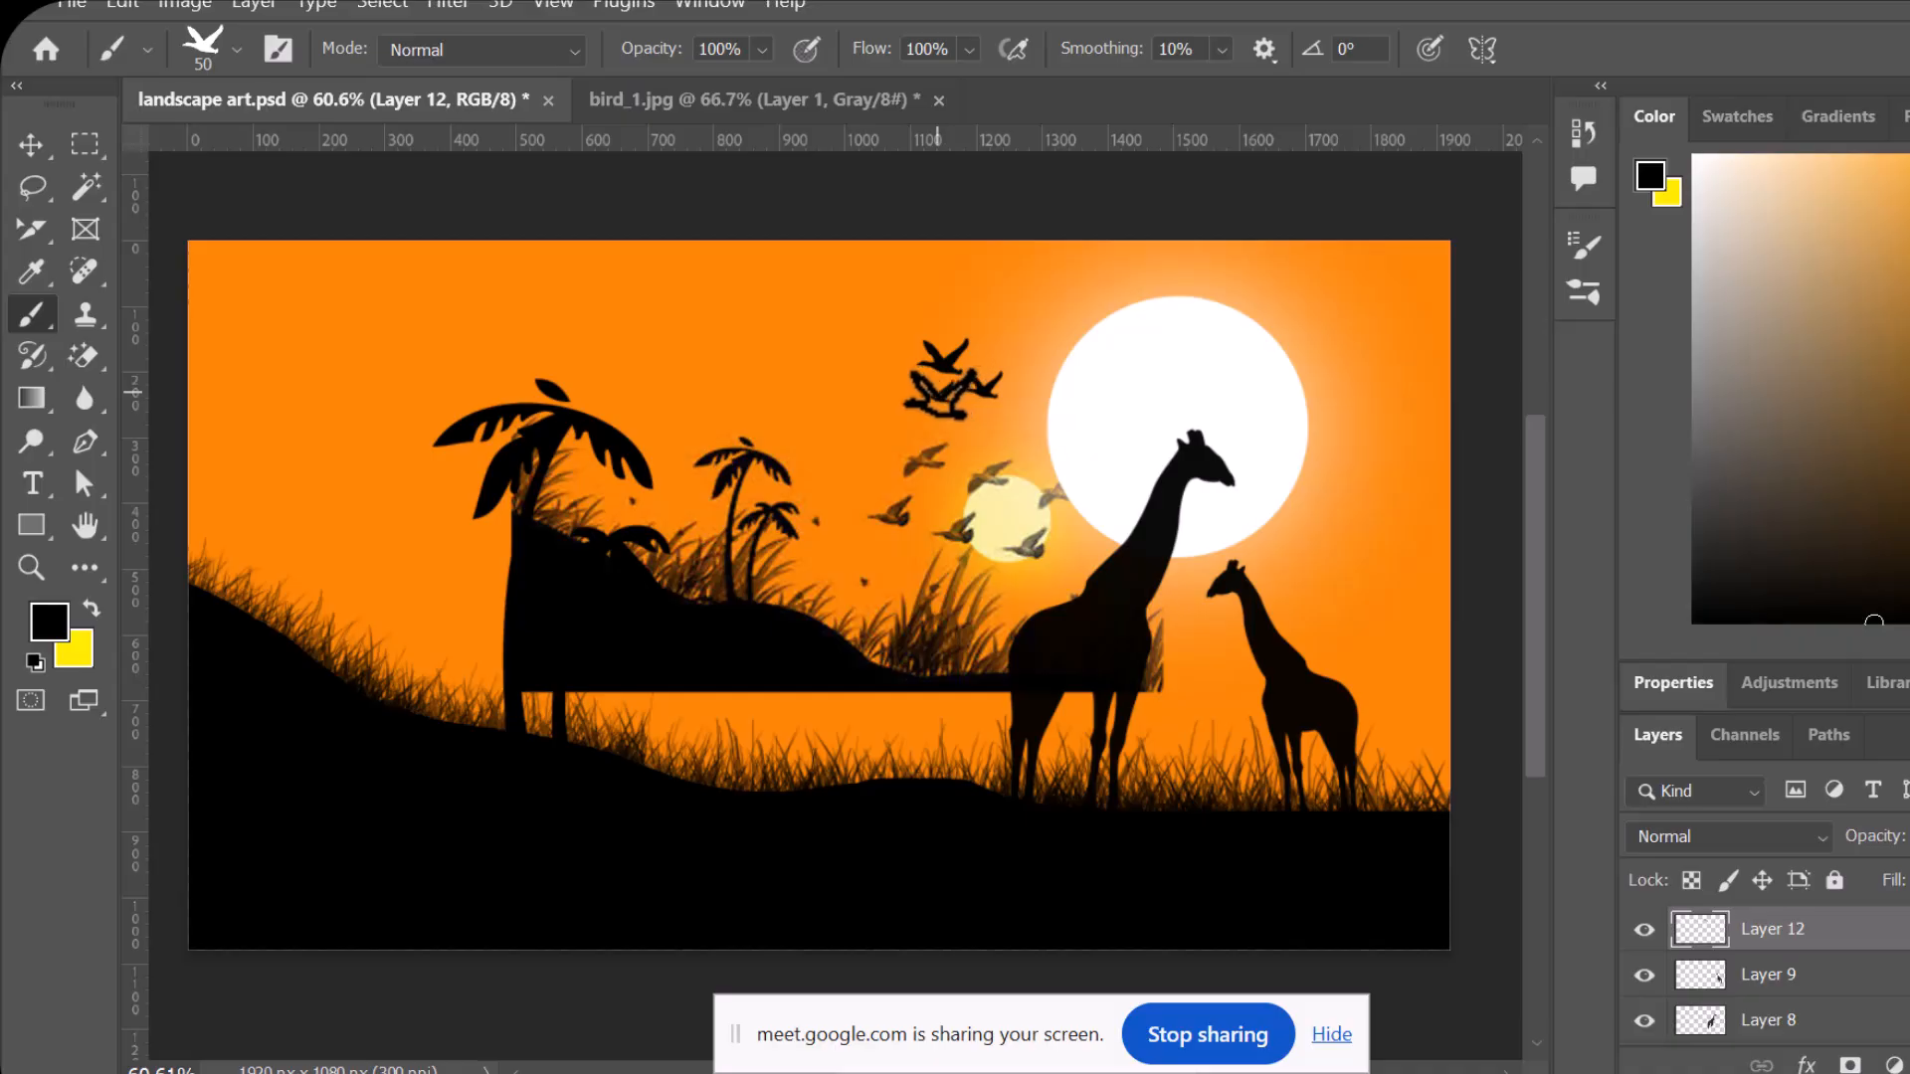
{"action": "key", "text": "bracketright"}
{"action": "key", "text": "bracketright"}
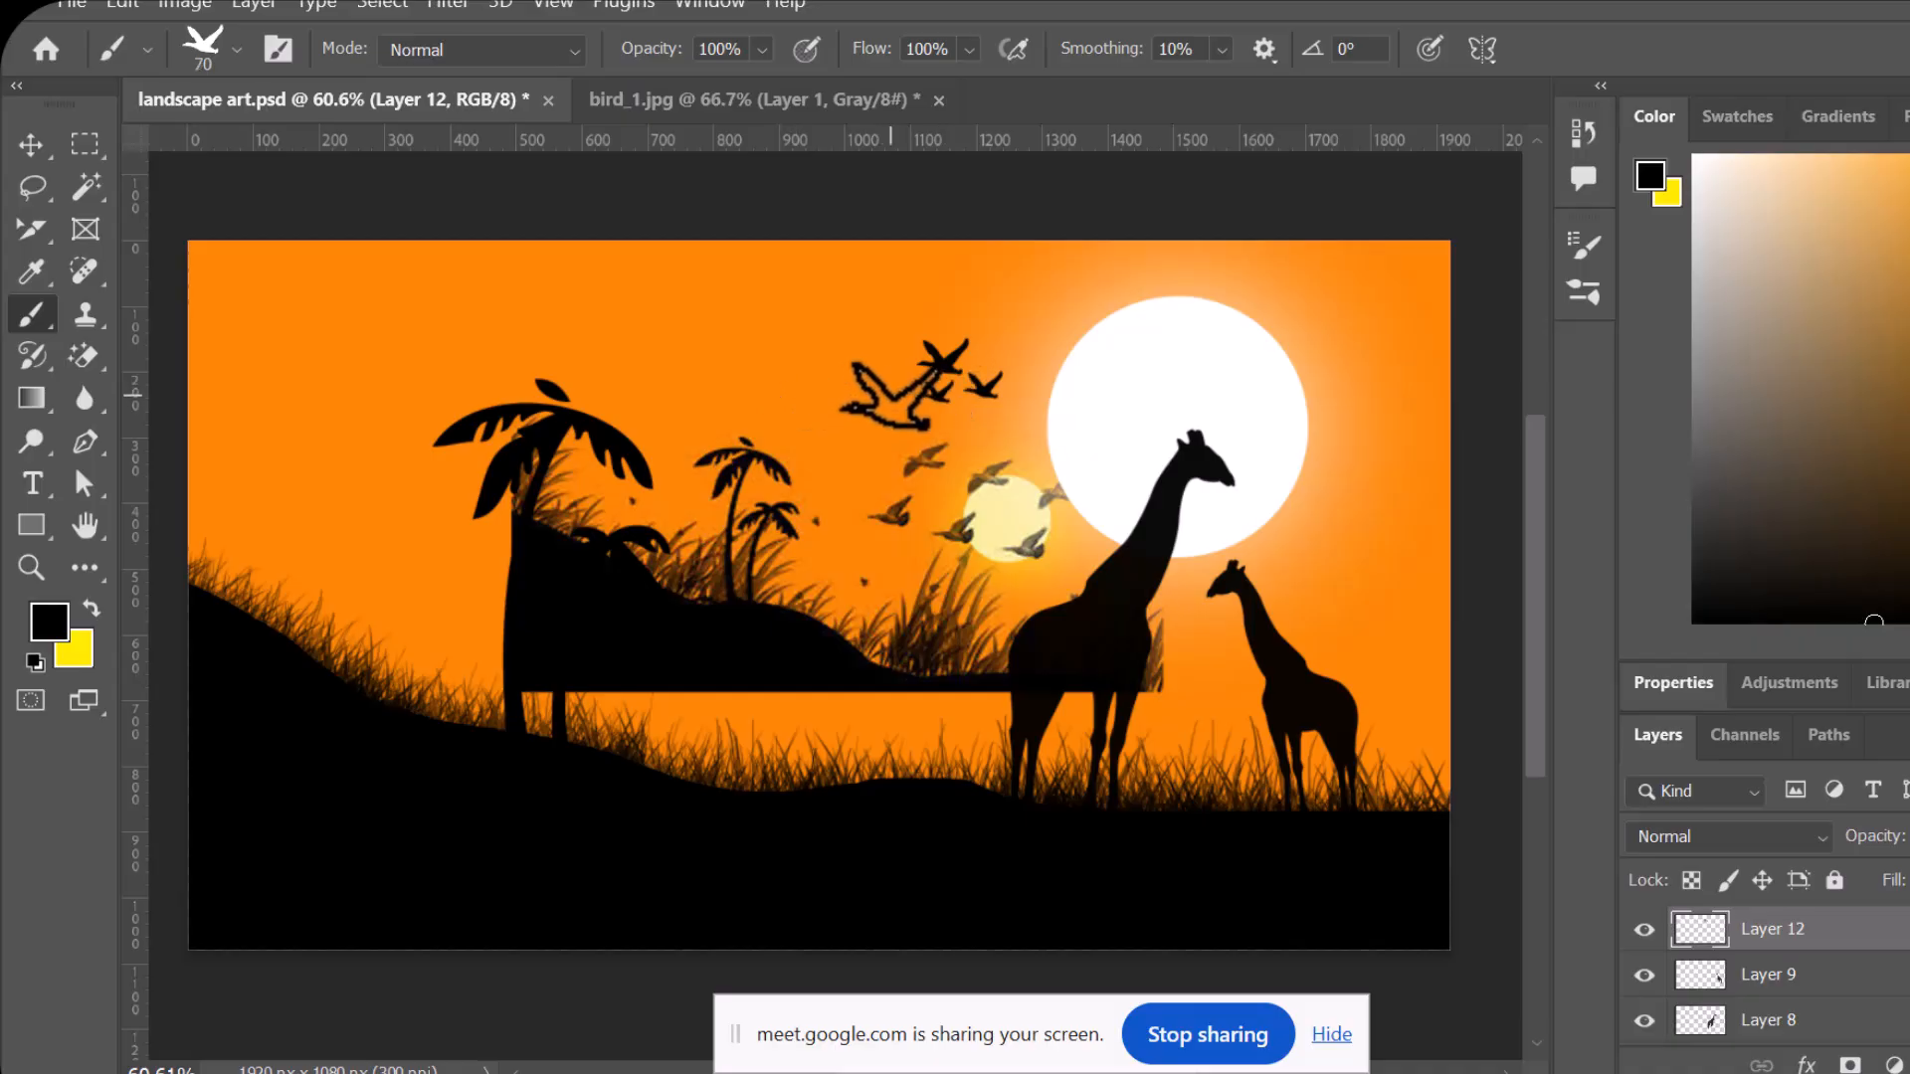
{"action": "key", "text": "bracketright"}
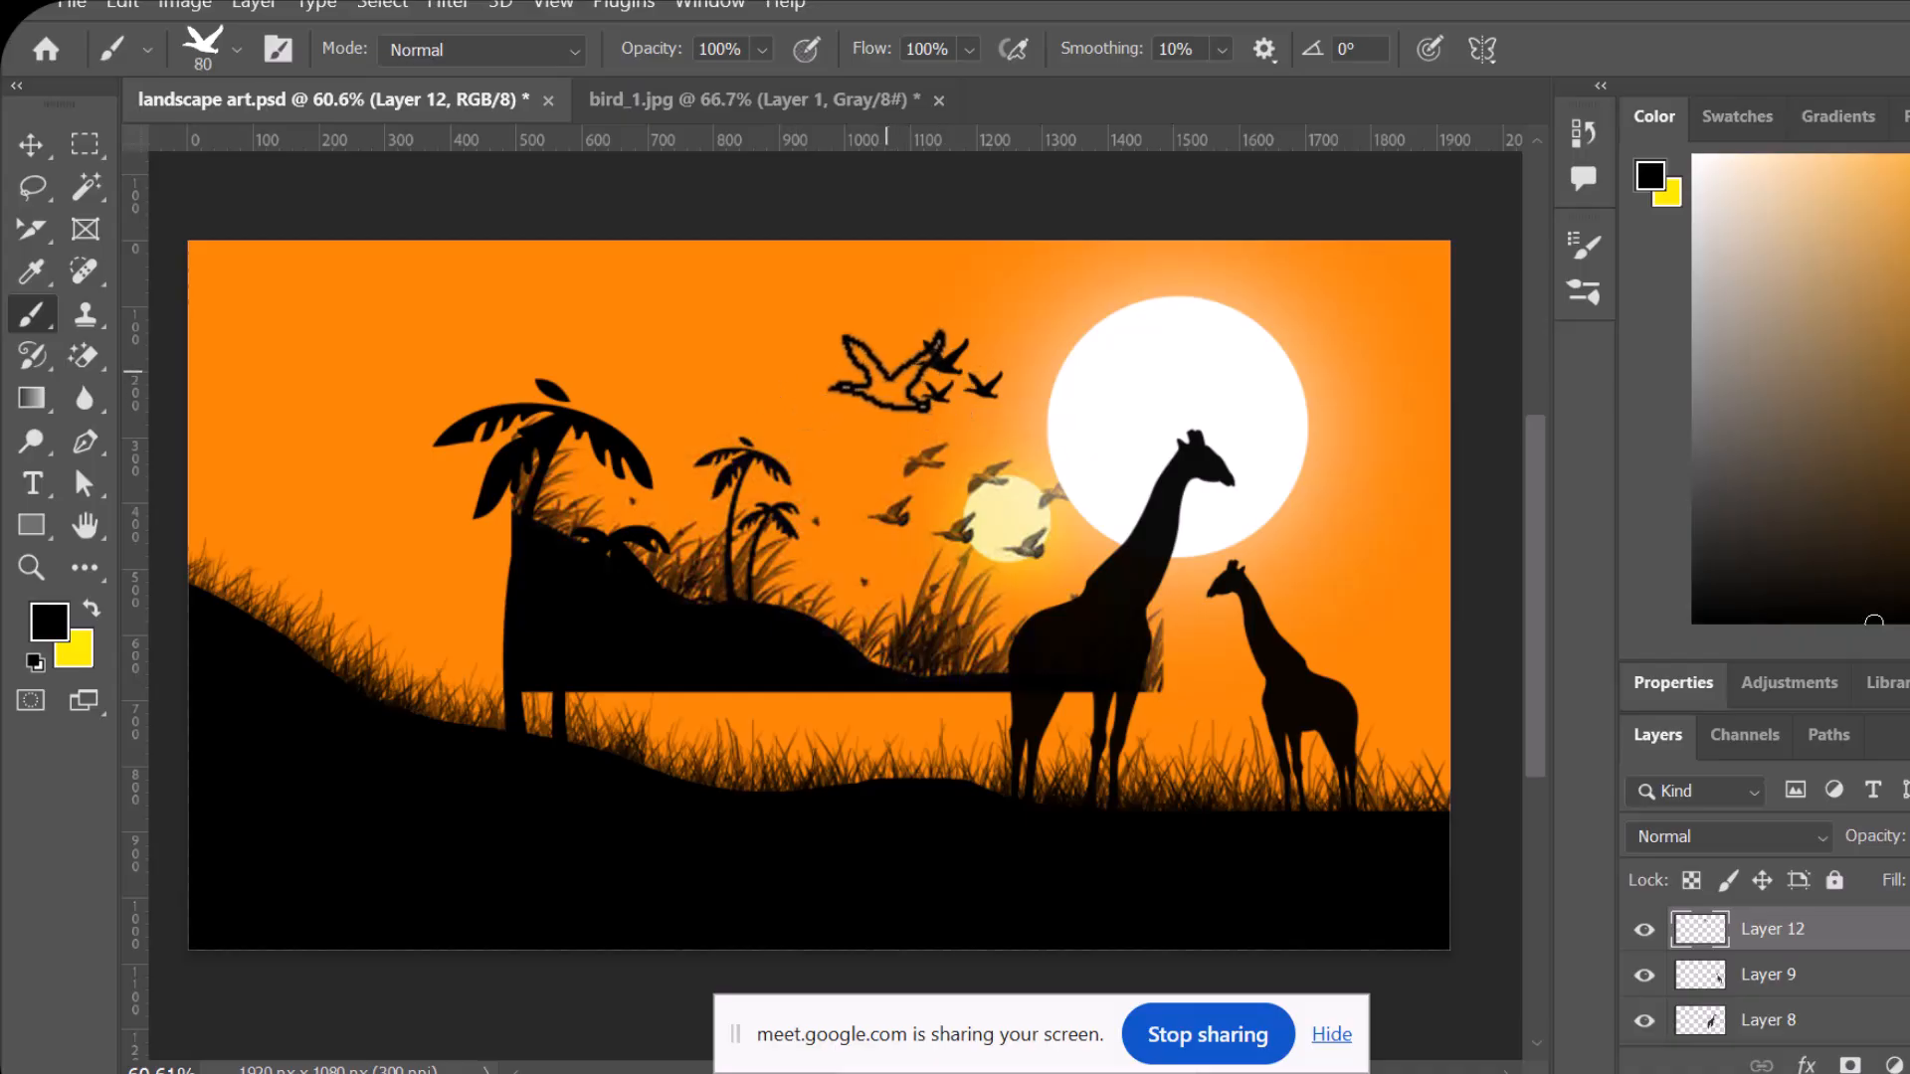
{"action": "left_click", "coordinate": [888, 371]}
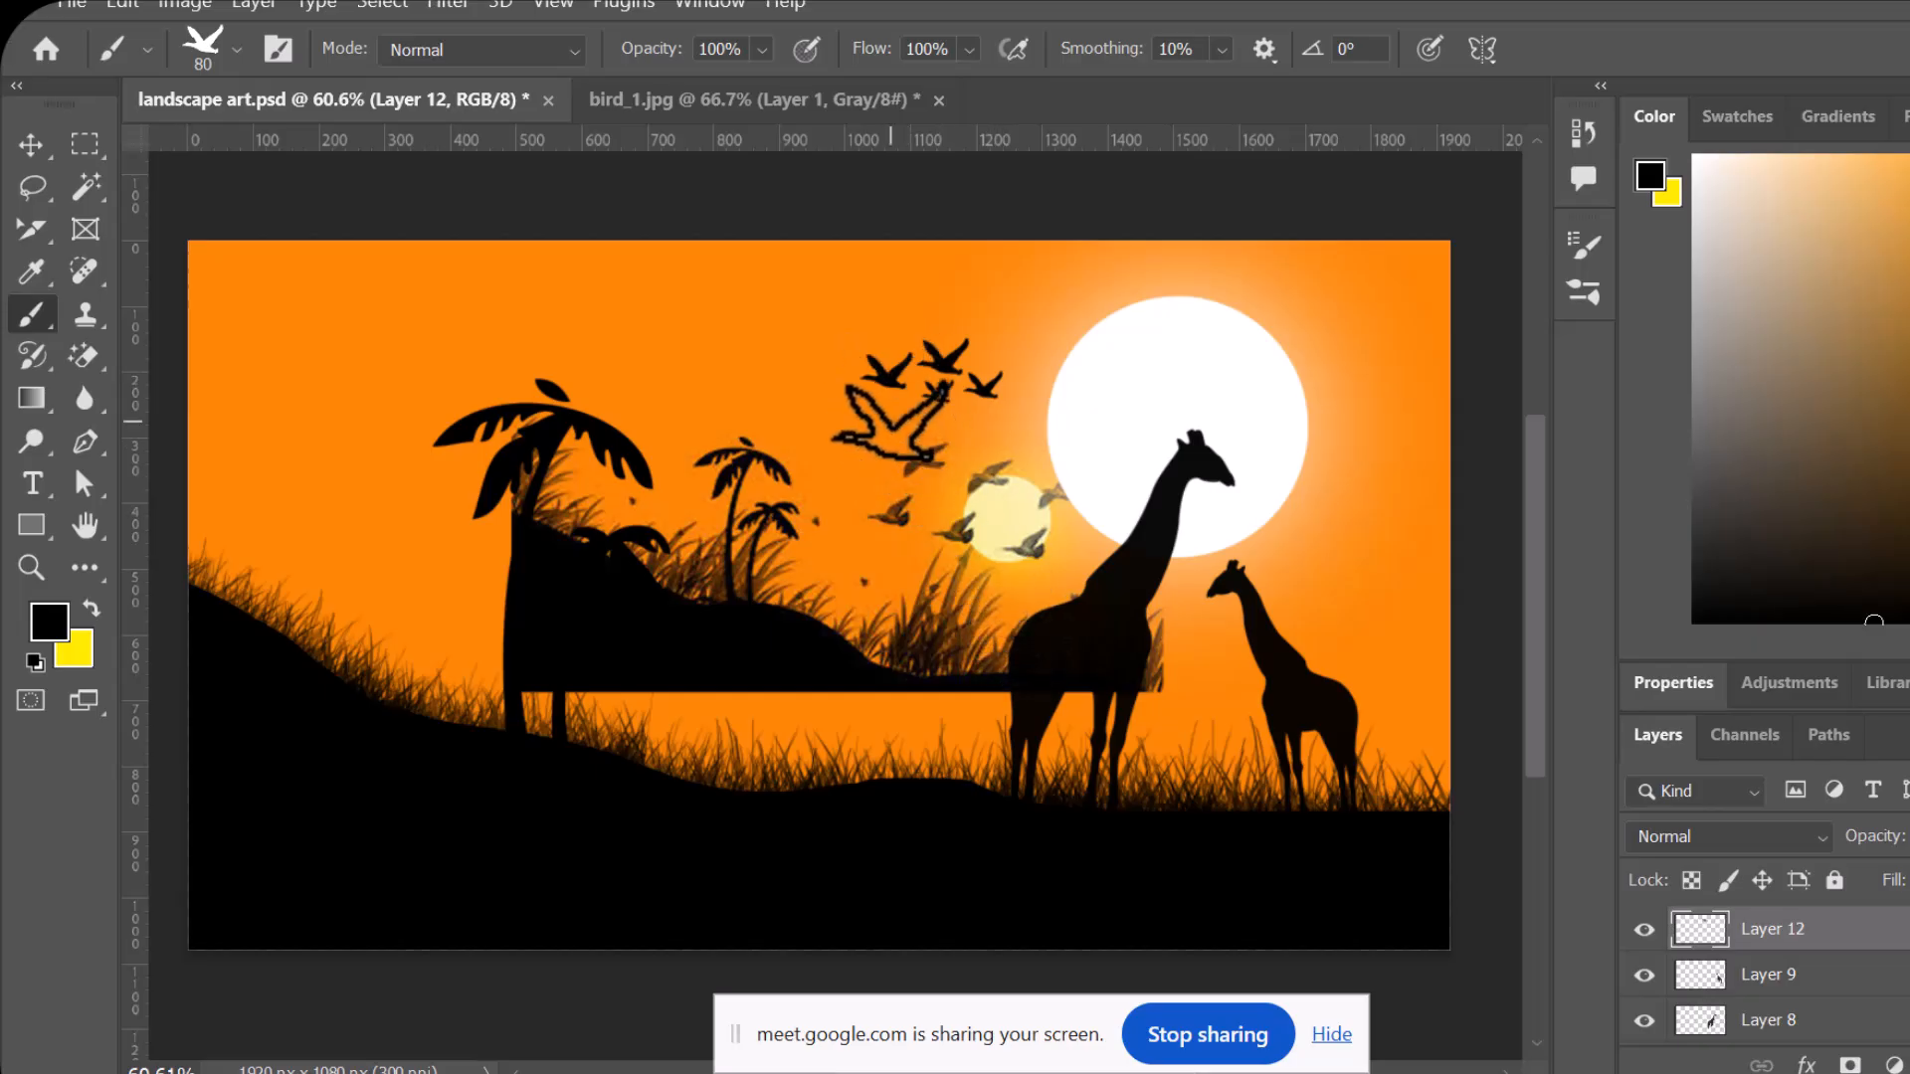
{"action": "left_click", "coordinate": [888, 321]}
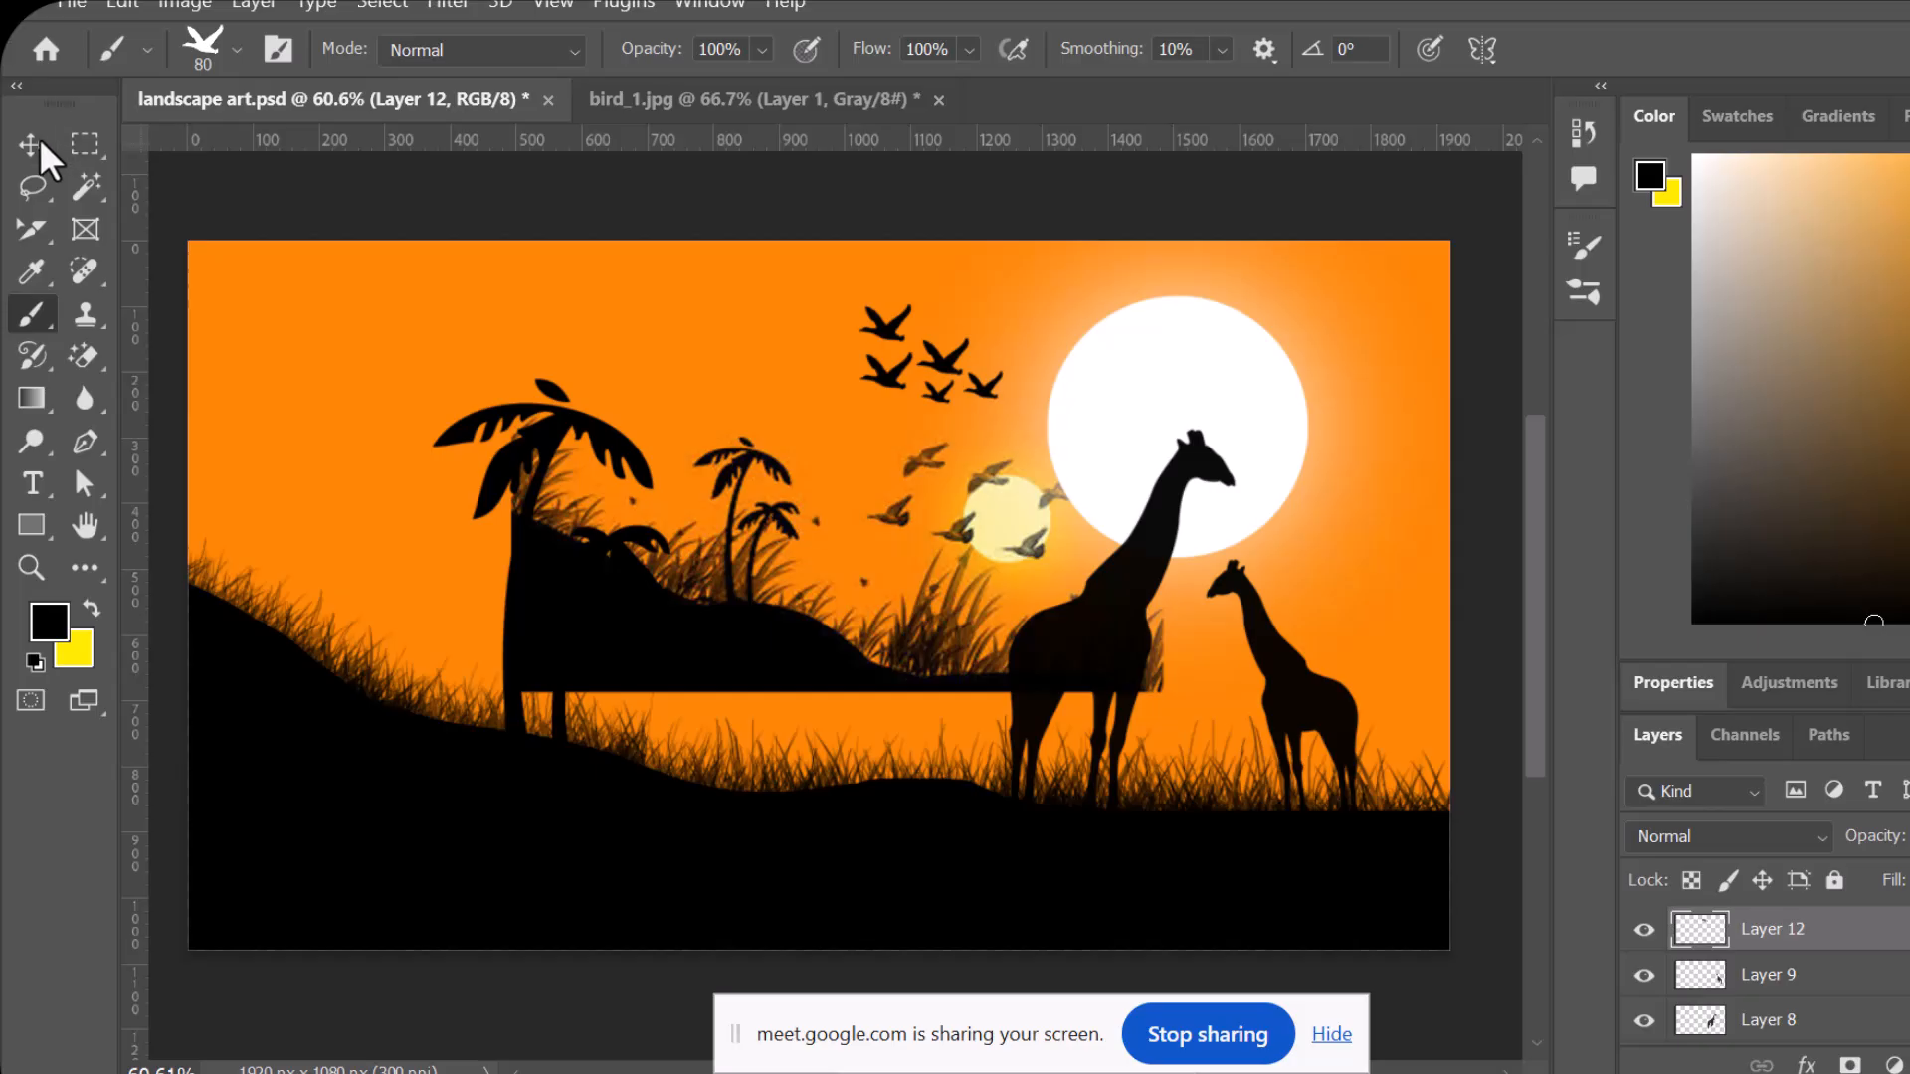
- Undo the stray bird stamp at the canvas's upper edge and hide the reference image on Layer 1
{"action": "left_click", "coordinate": [340, 249]}
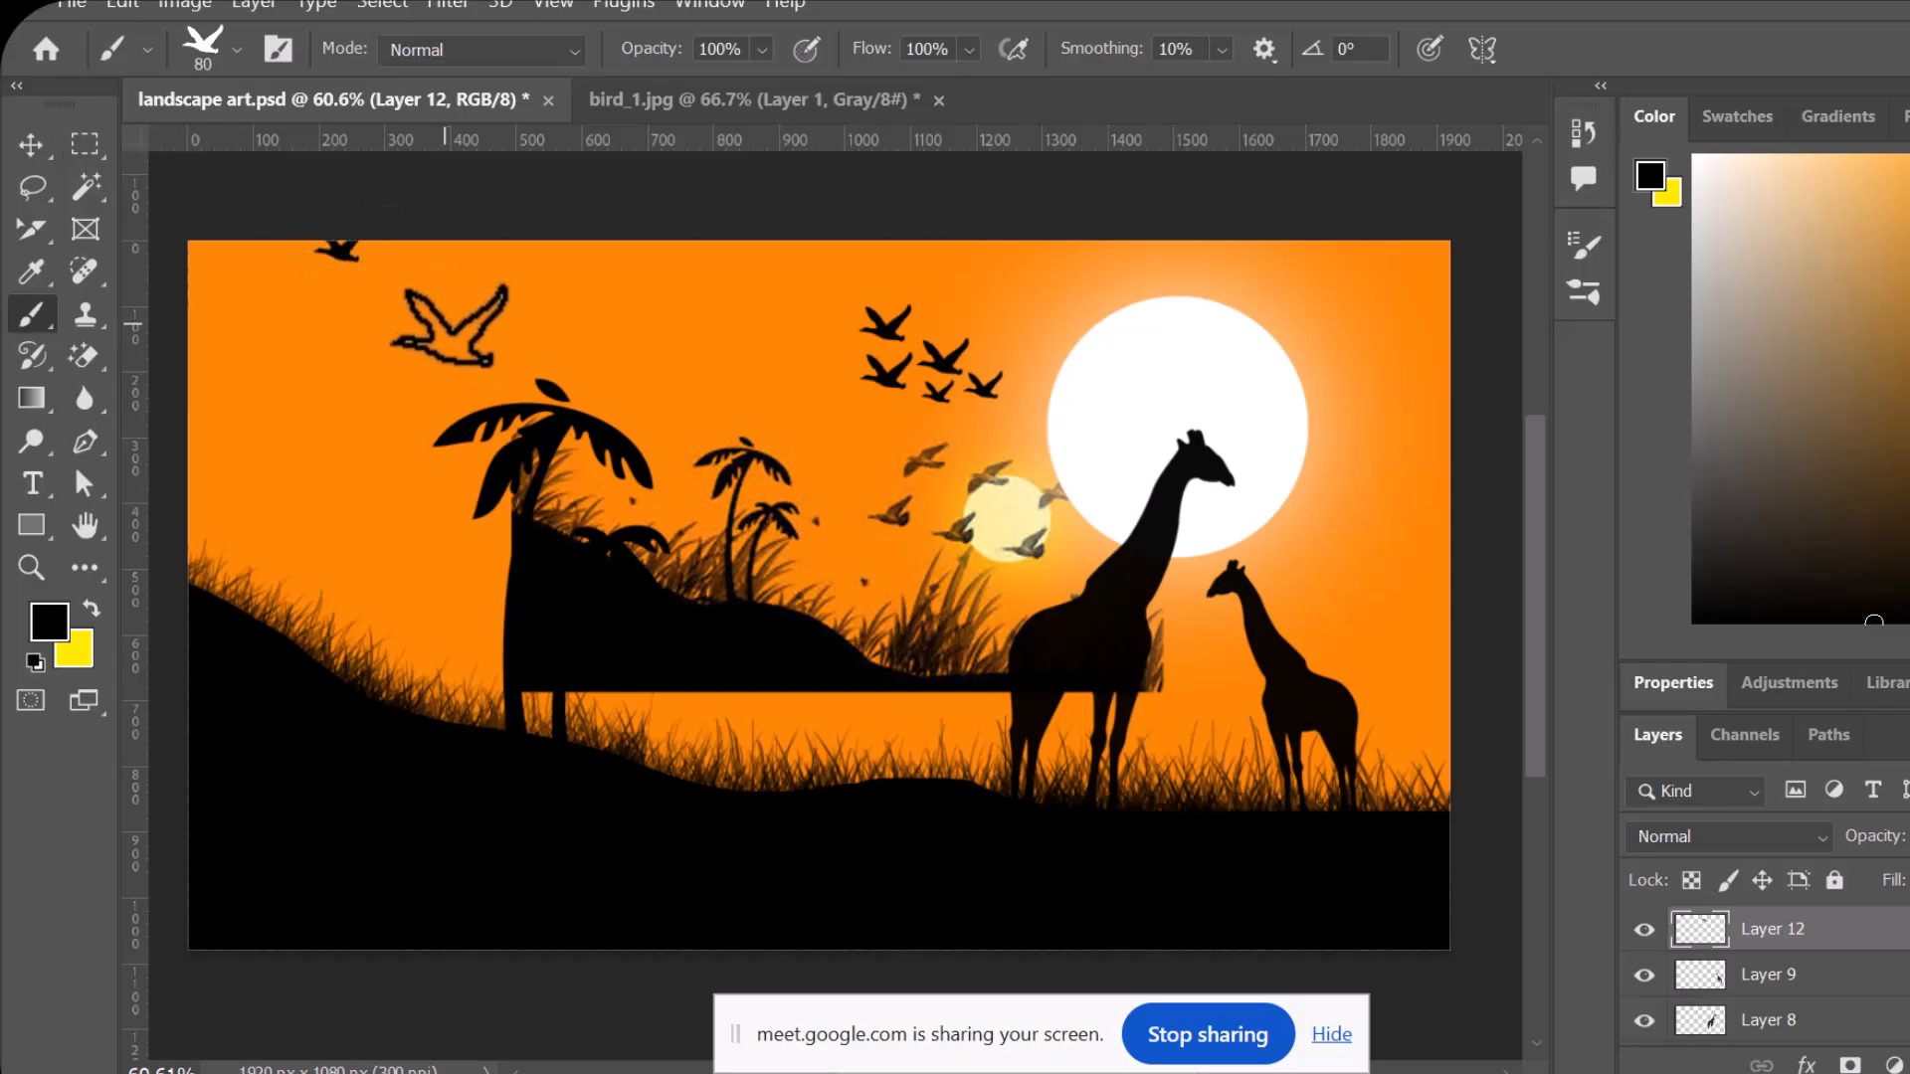
{"action": "key", "text": "ctrl+z"}
{"action": "left_click", "coordinate": [46, 152]}
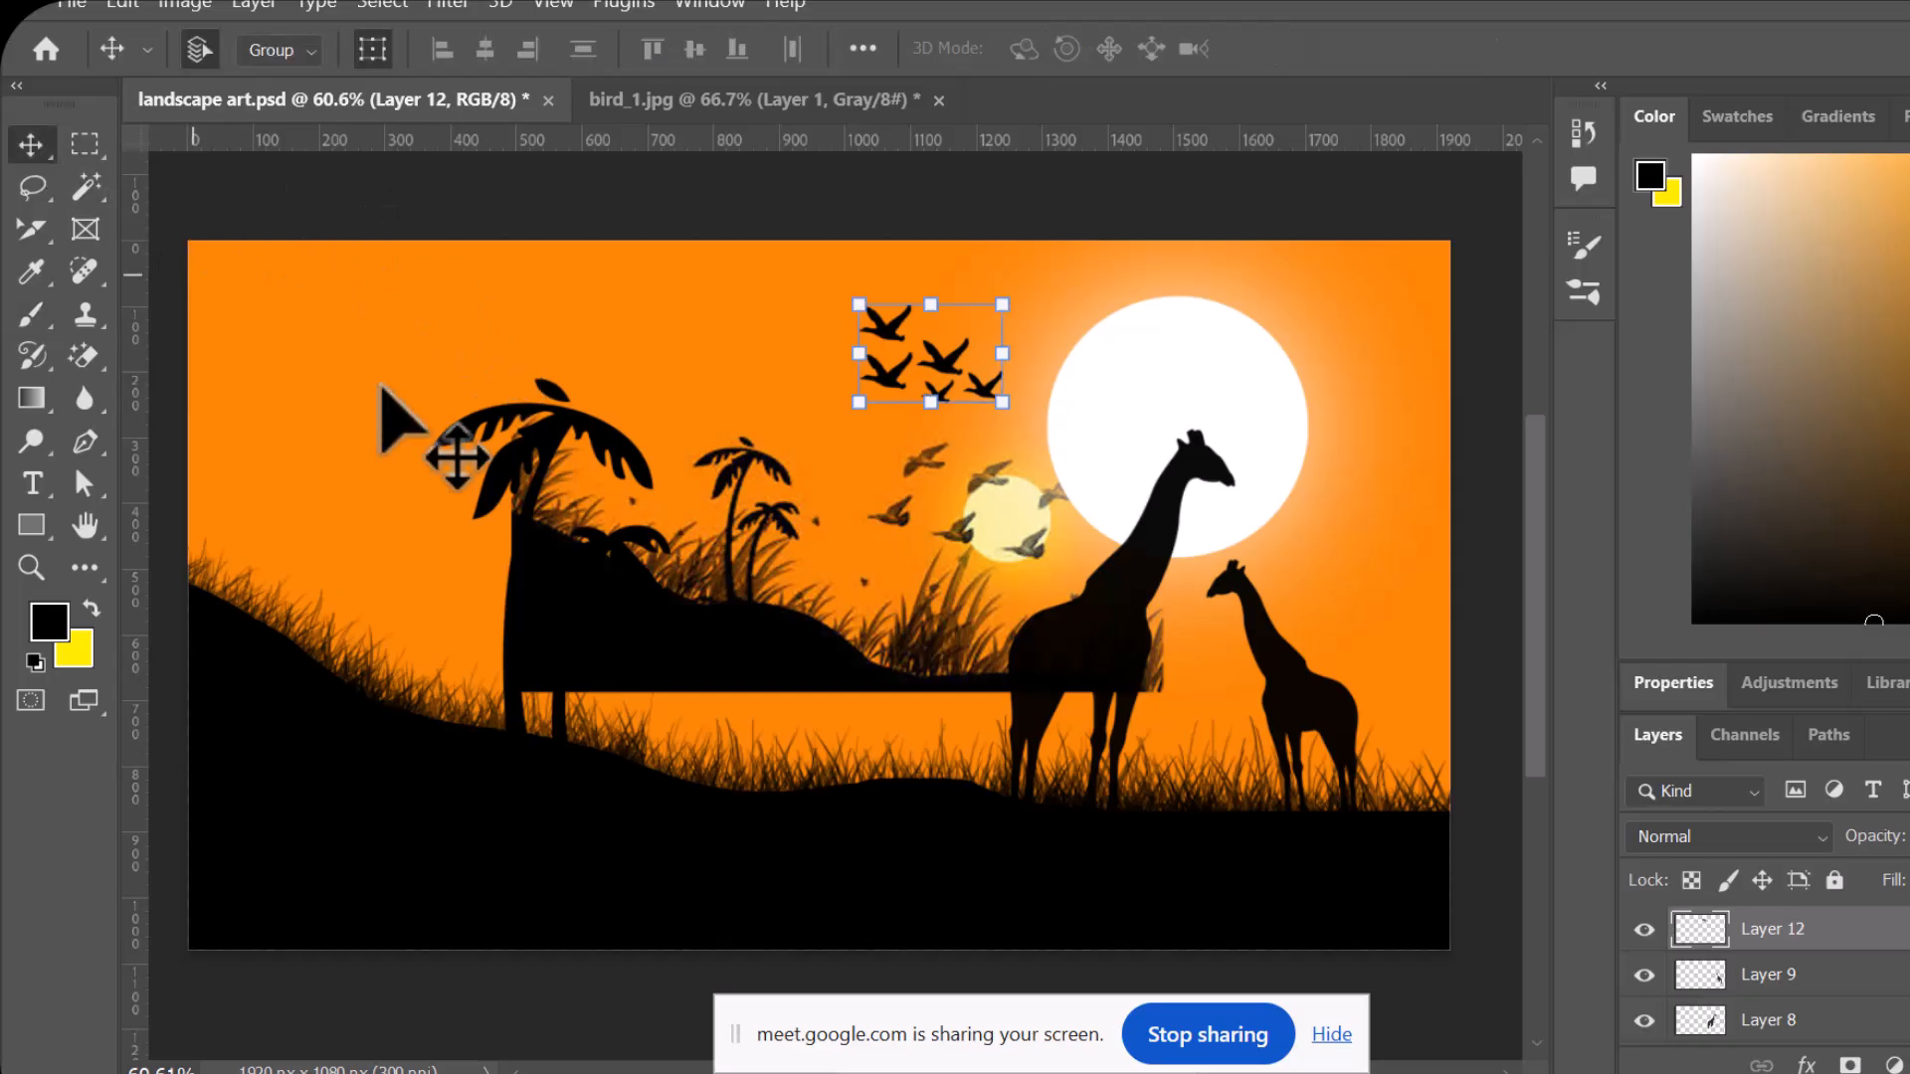
{"action": "left_click", "coordinate": [640, 543]}
{"action": "left_click", "coordinate": [993, 634]}
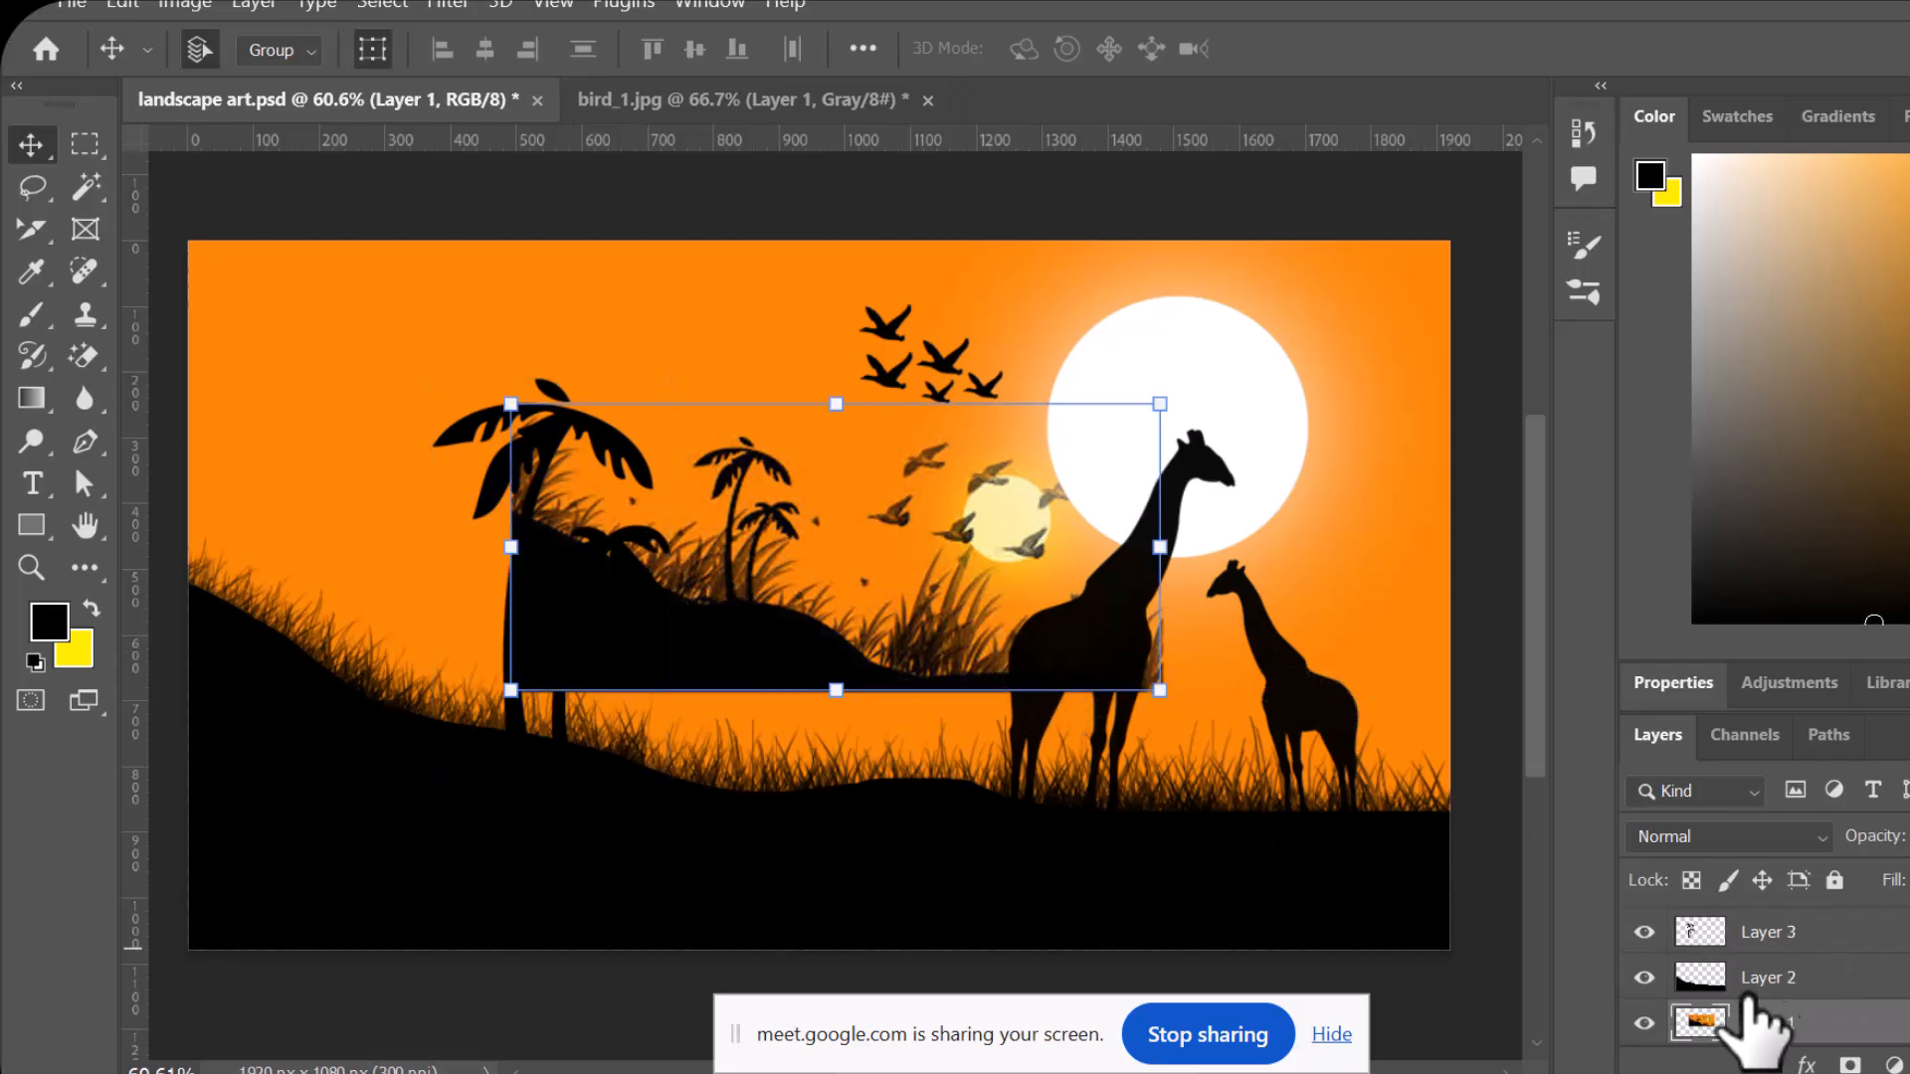
{"action": "left_click", "coordinate": [1645, 1022]}
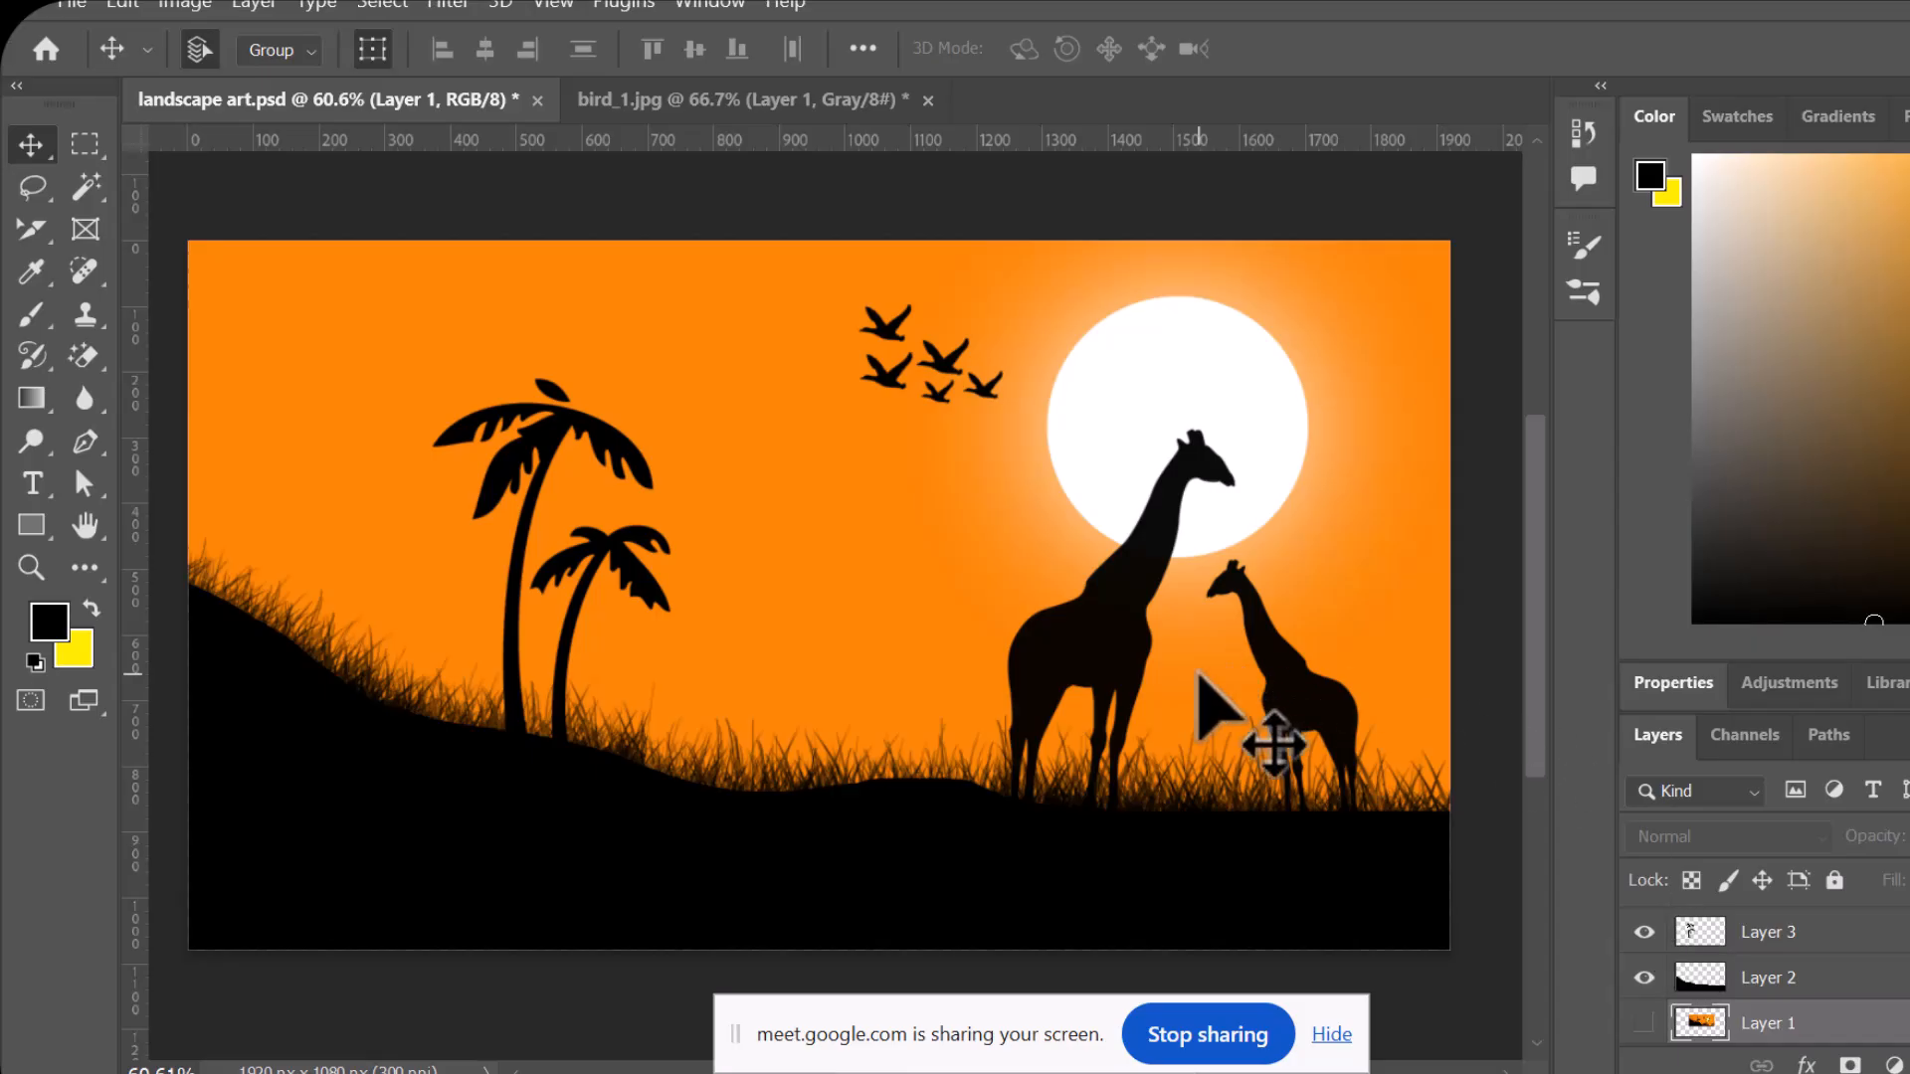
{"action": "scroll", "coordinate": [1061, 656], "scroll_direction": "down", "scroll_amount": 1}
{"action": "scroll", "coordinate": [996, 677], "scroll_direction": "up", "scroll_amount": 1}
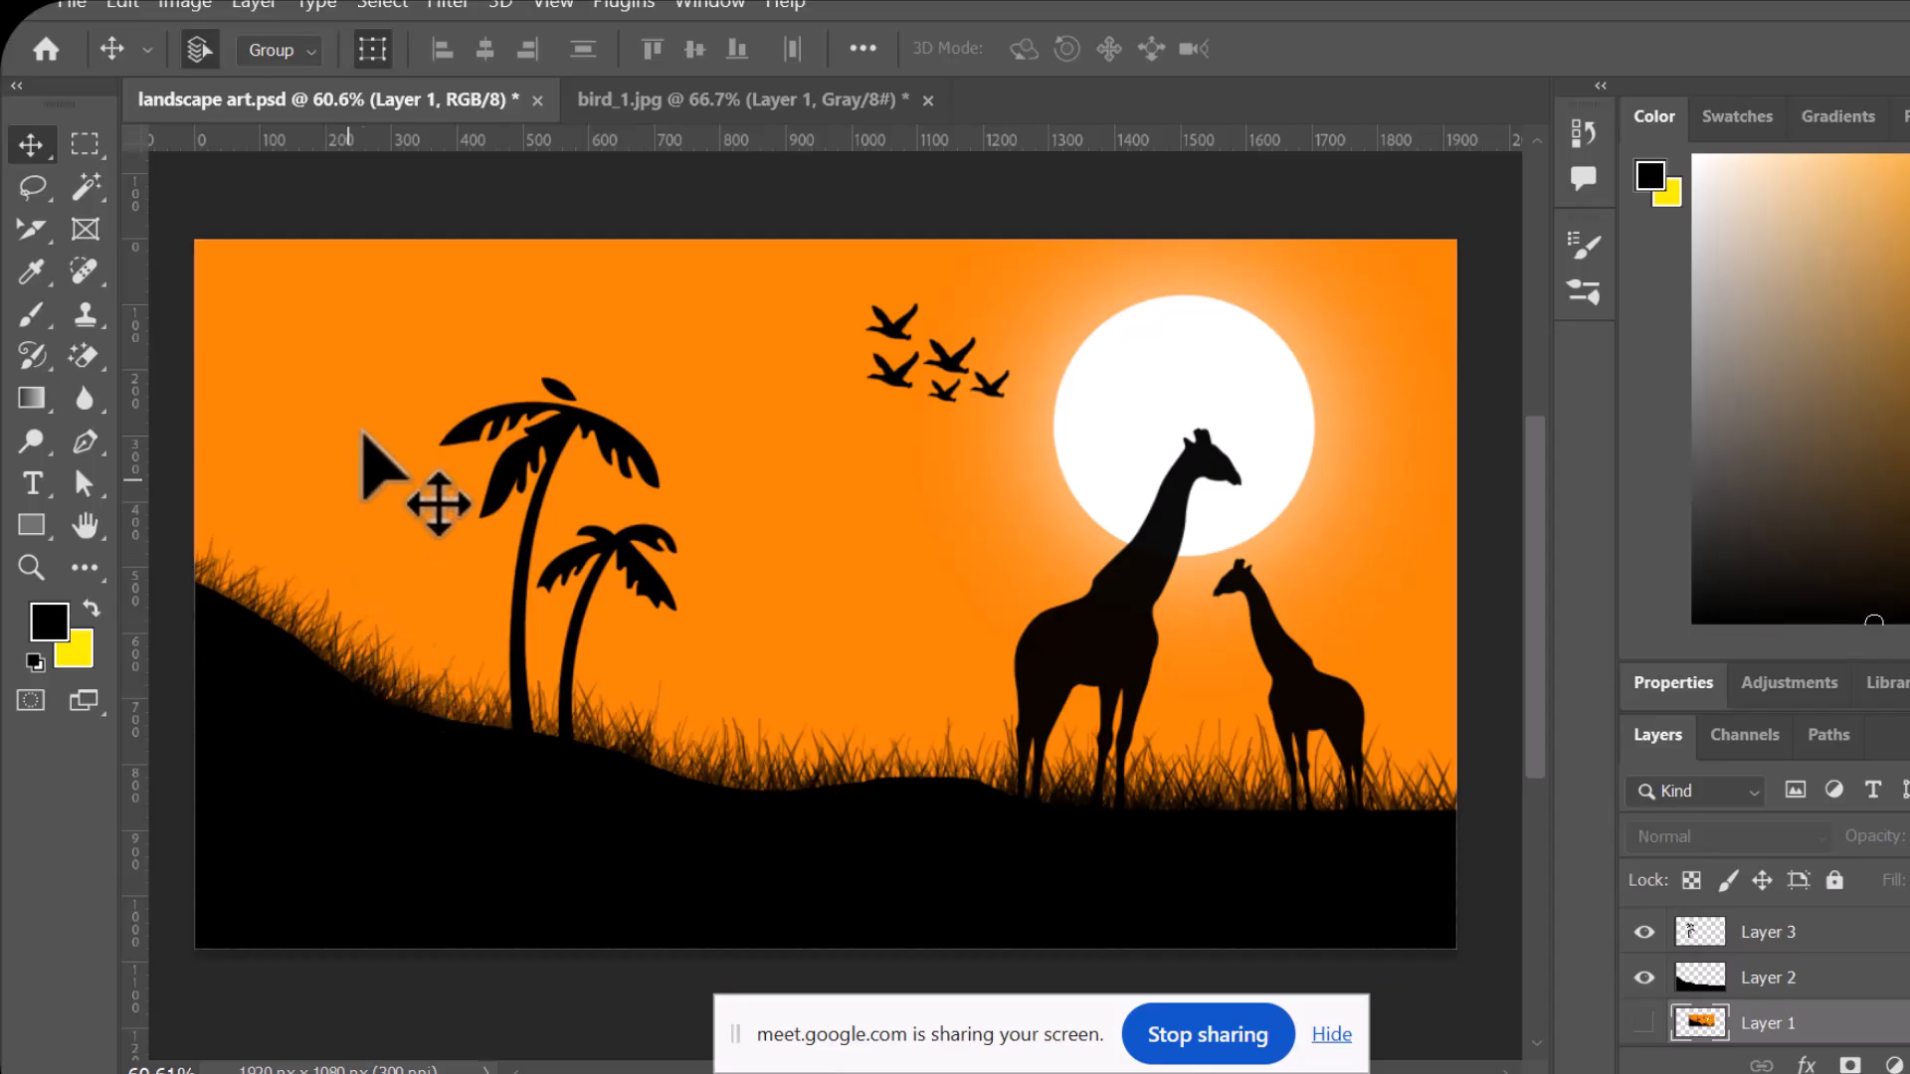
- Choose the 500 px palm tree brush tip for the Brush tool and close the brush settings
{"action": "left_click", "coordinate": [26, 314]}
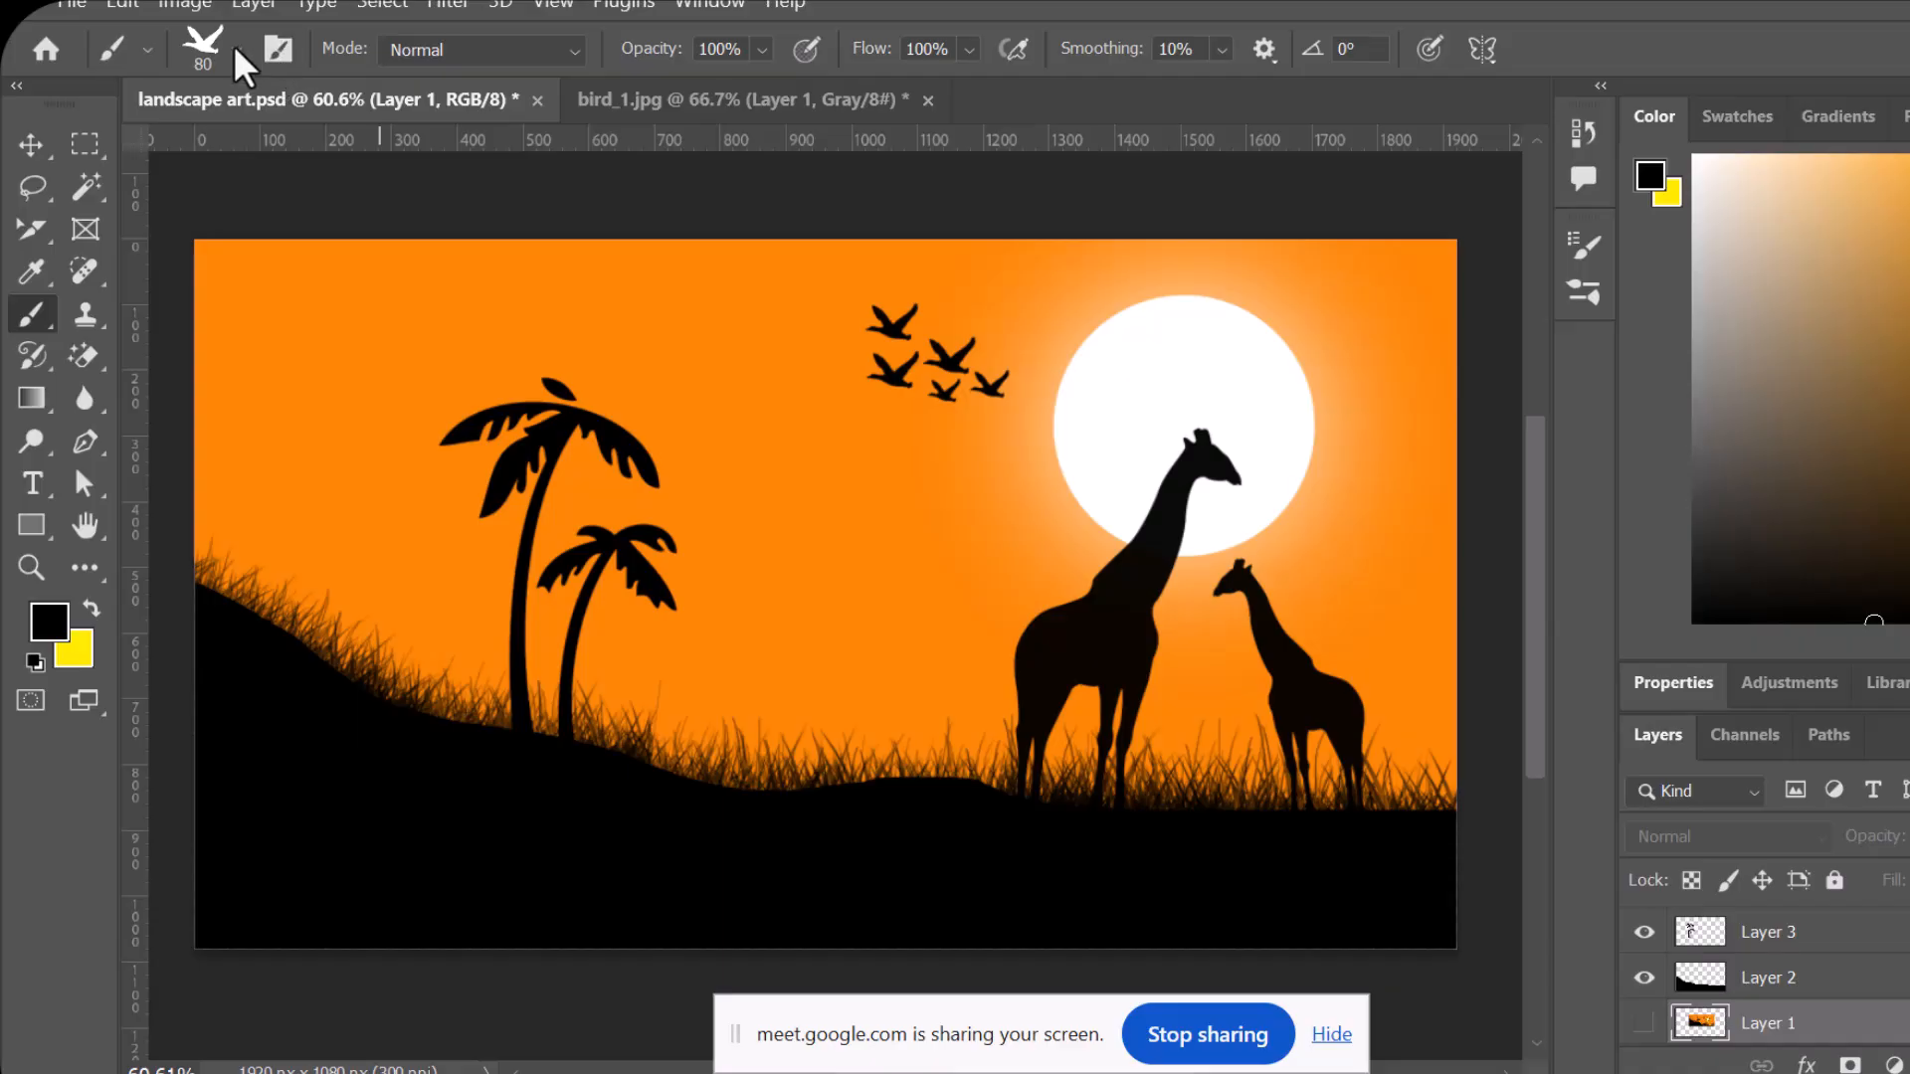
{"action": "left_click", "coordinate": [272, 52]}
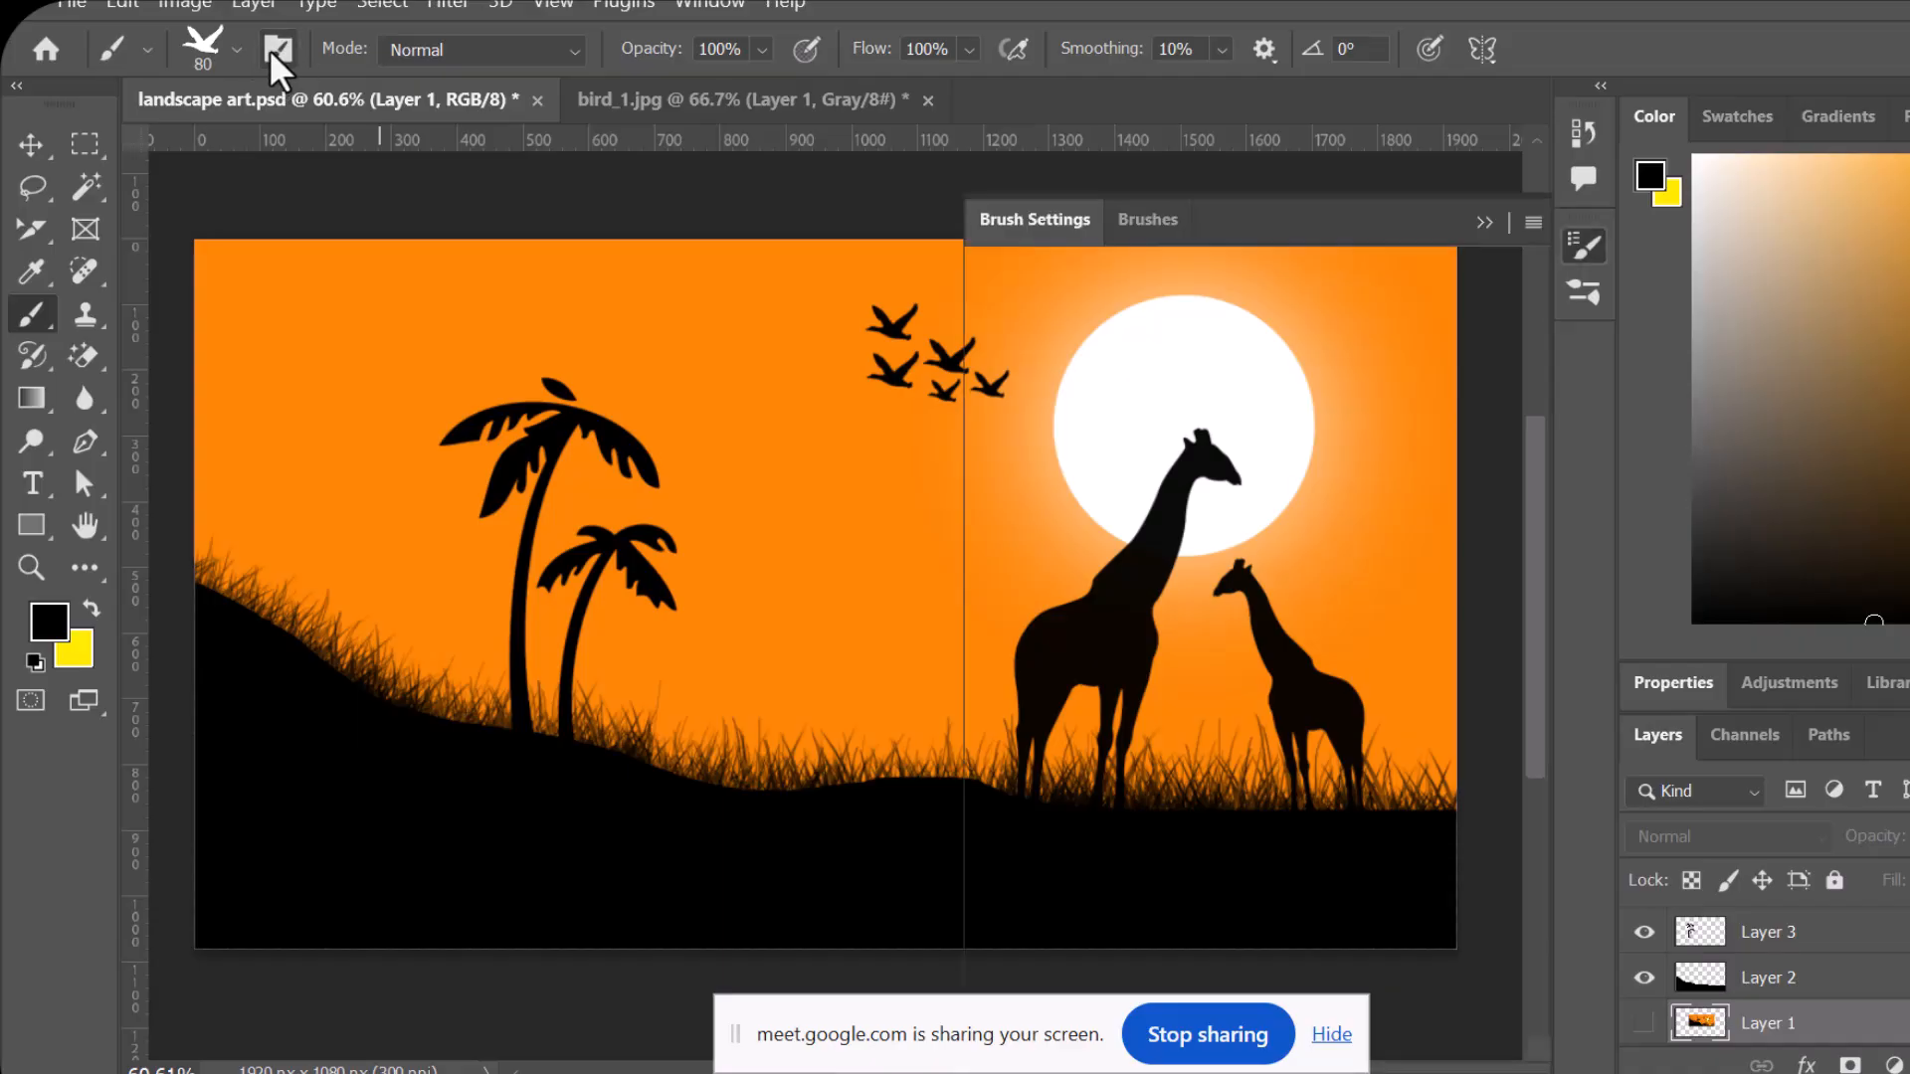
{"action": "scroll", "coordinate": [1297, 350], "scroll_direction": "down", "scroll_amount": 1}
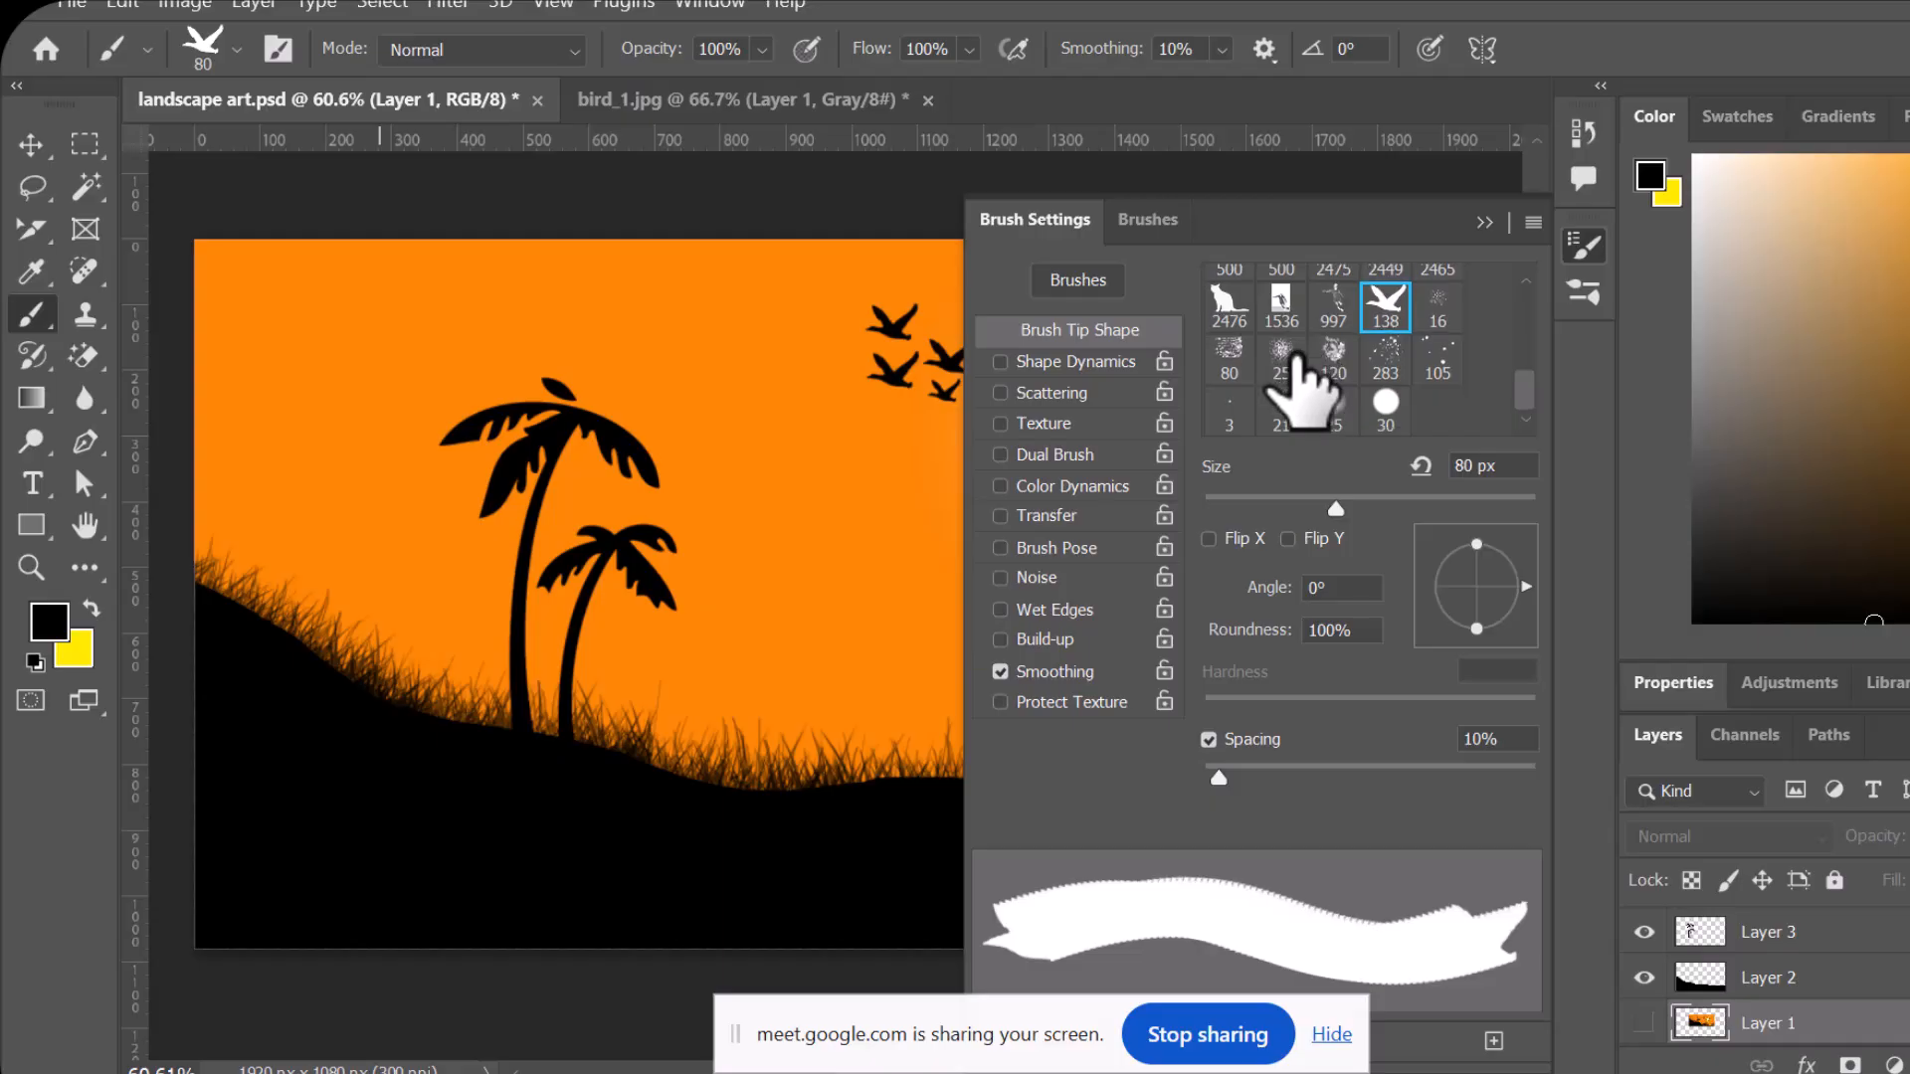
{"action": "scroll", "coordinate": [1326, 370], "scroll_direction": "up", "scroll_amount": 3}
{"action": "scroll", "coordinate": [1368, 398], "scroll_direction": "up", "scroll_amount": 1}
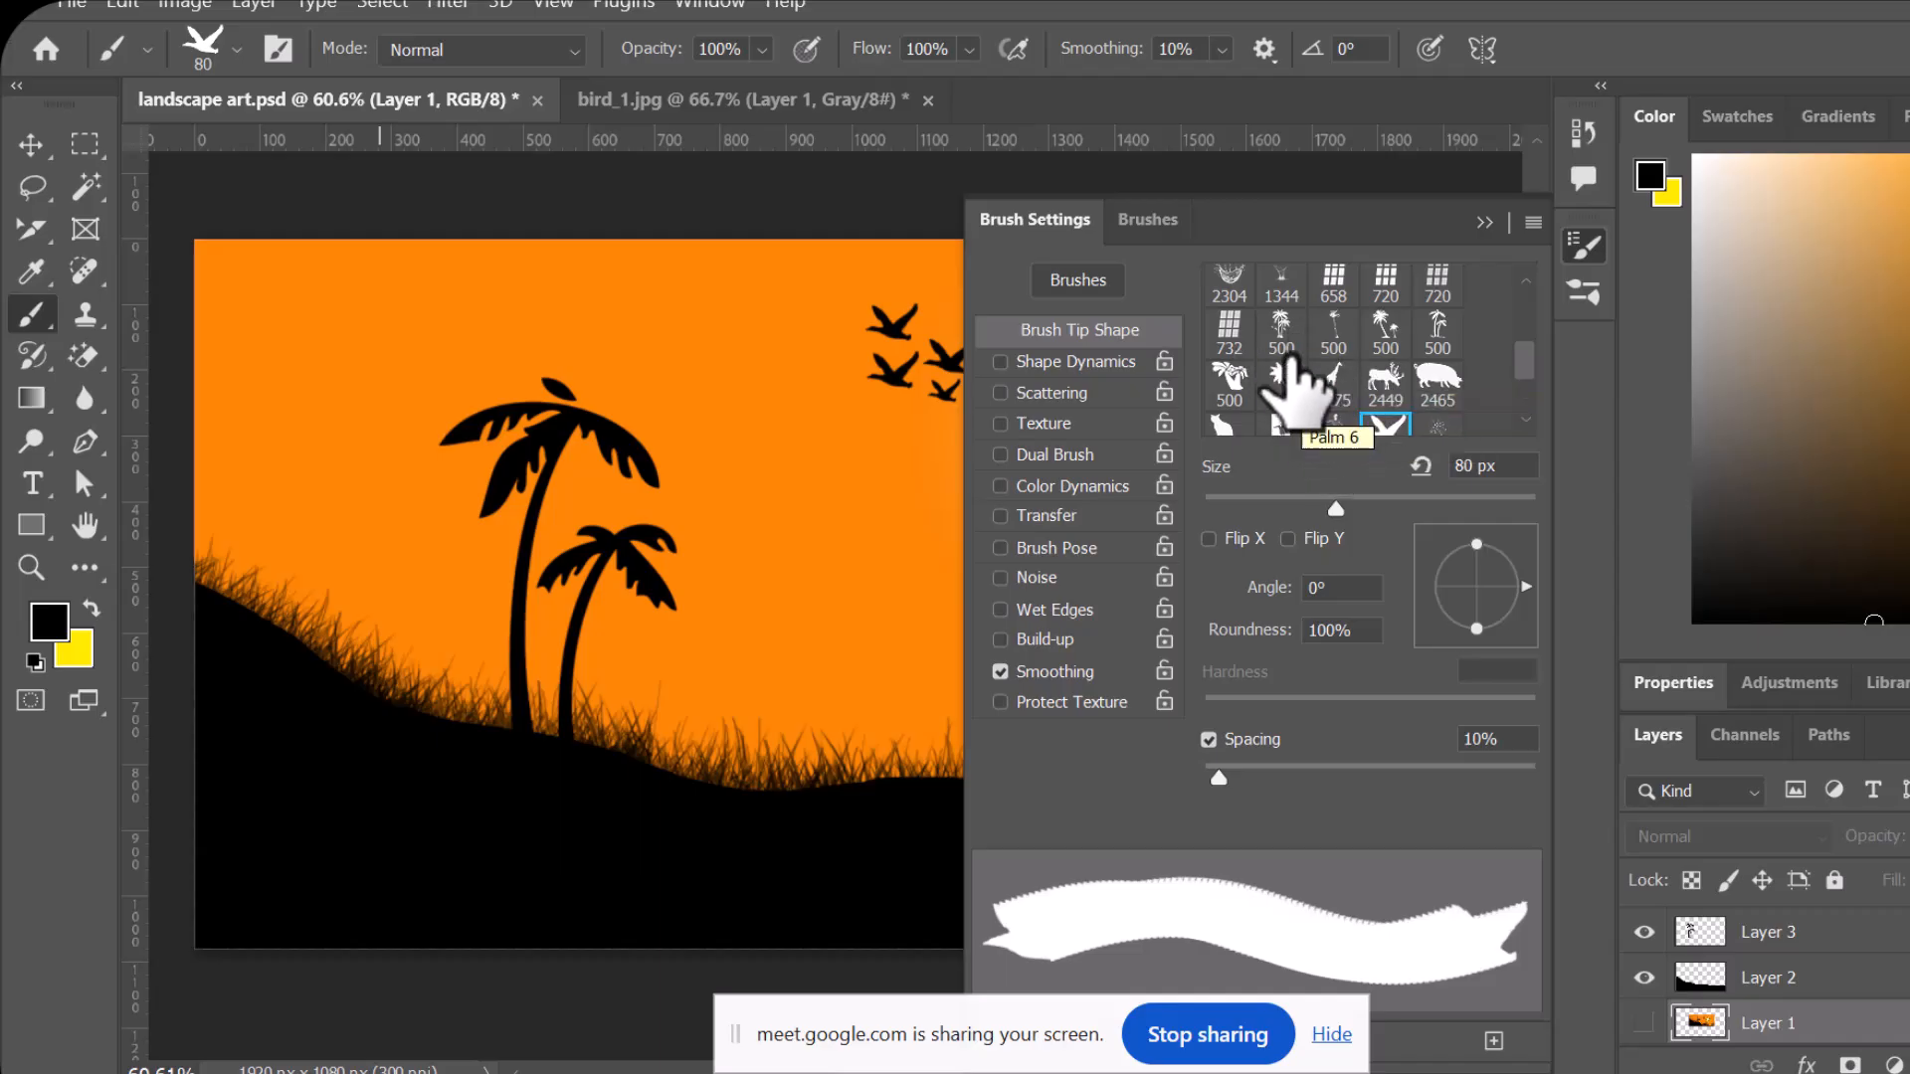
{"action": "left_click", "coordinate": [1283, 329]}
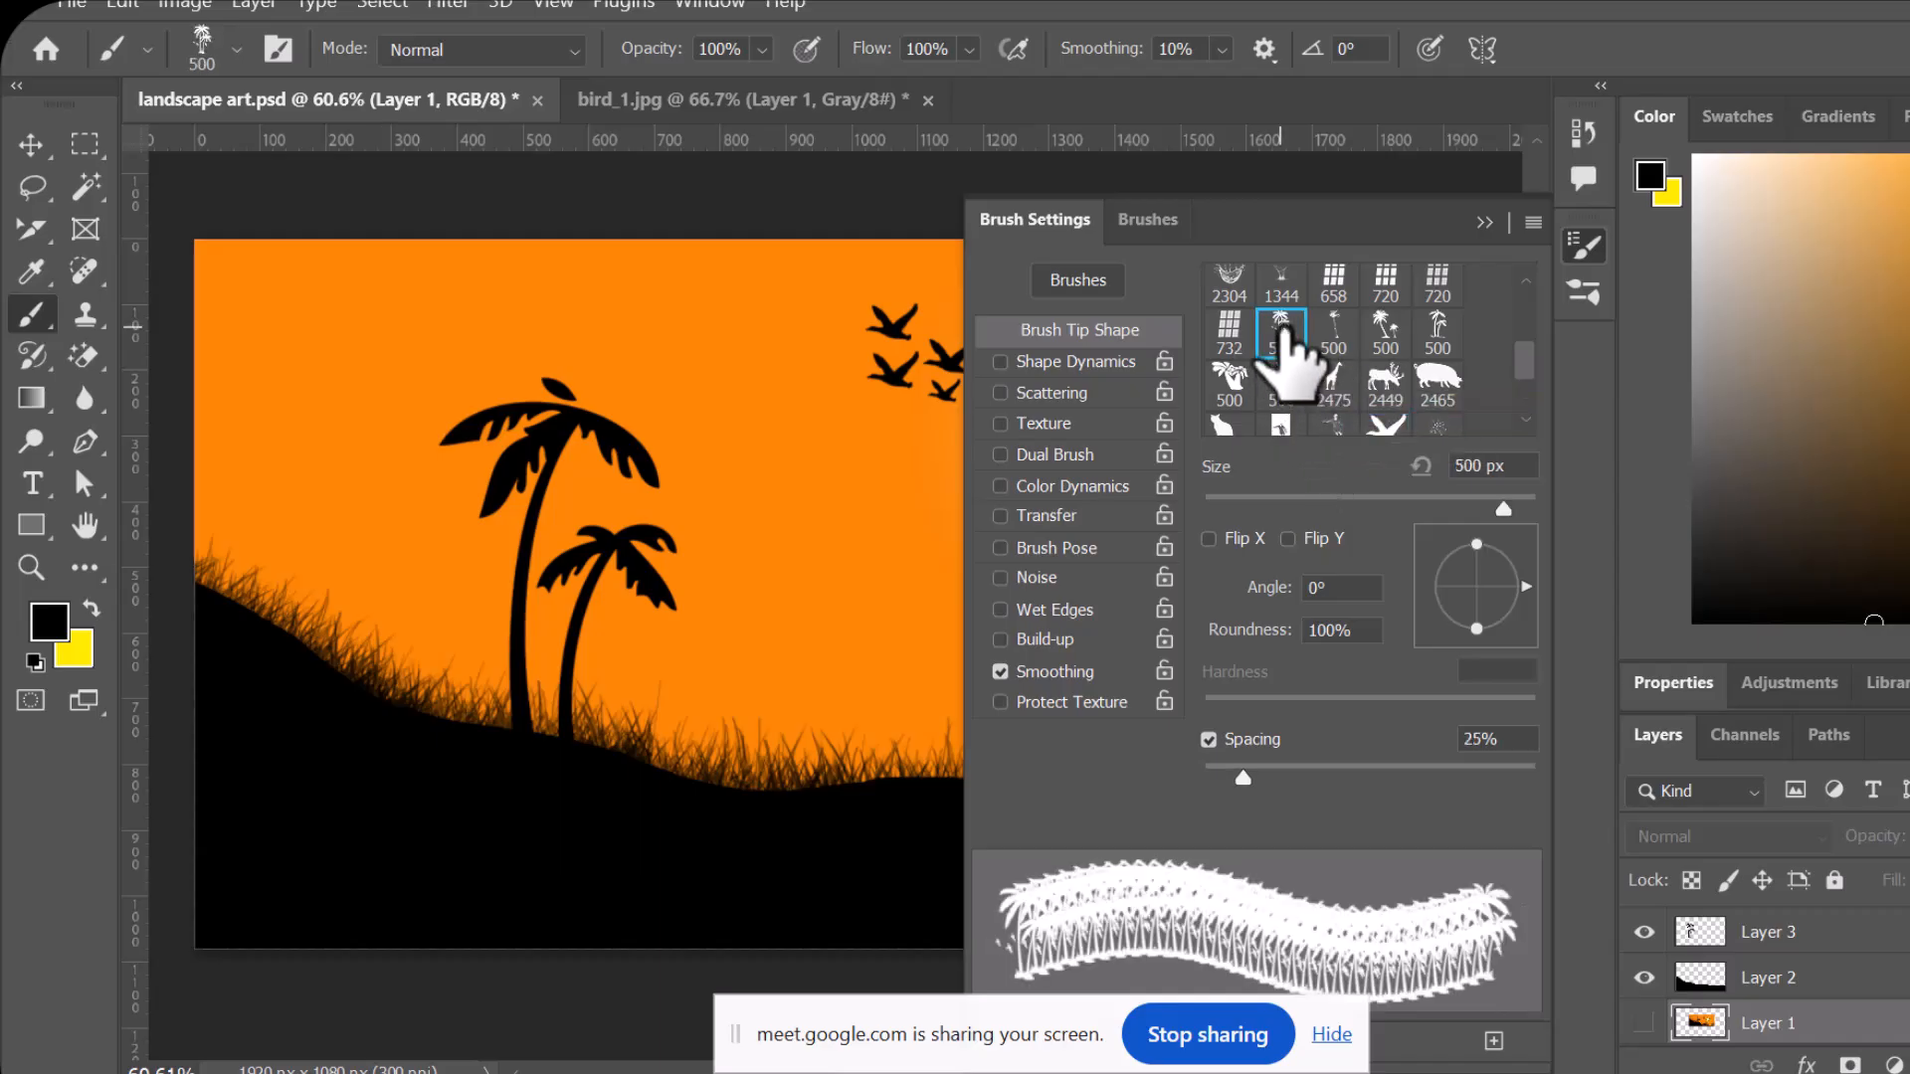
{"action": "left_click", "coordinate": [1480, 221]}
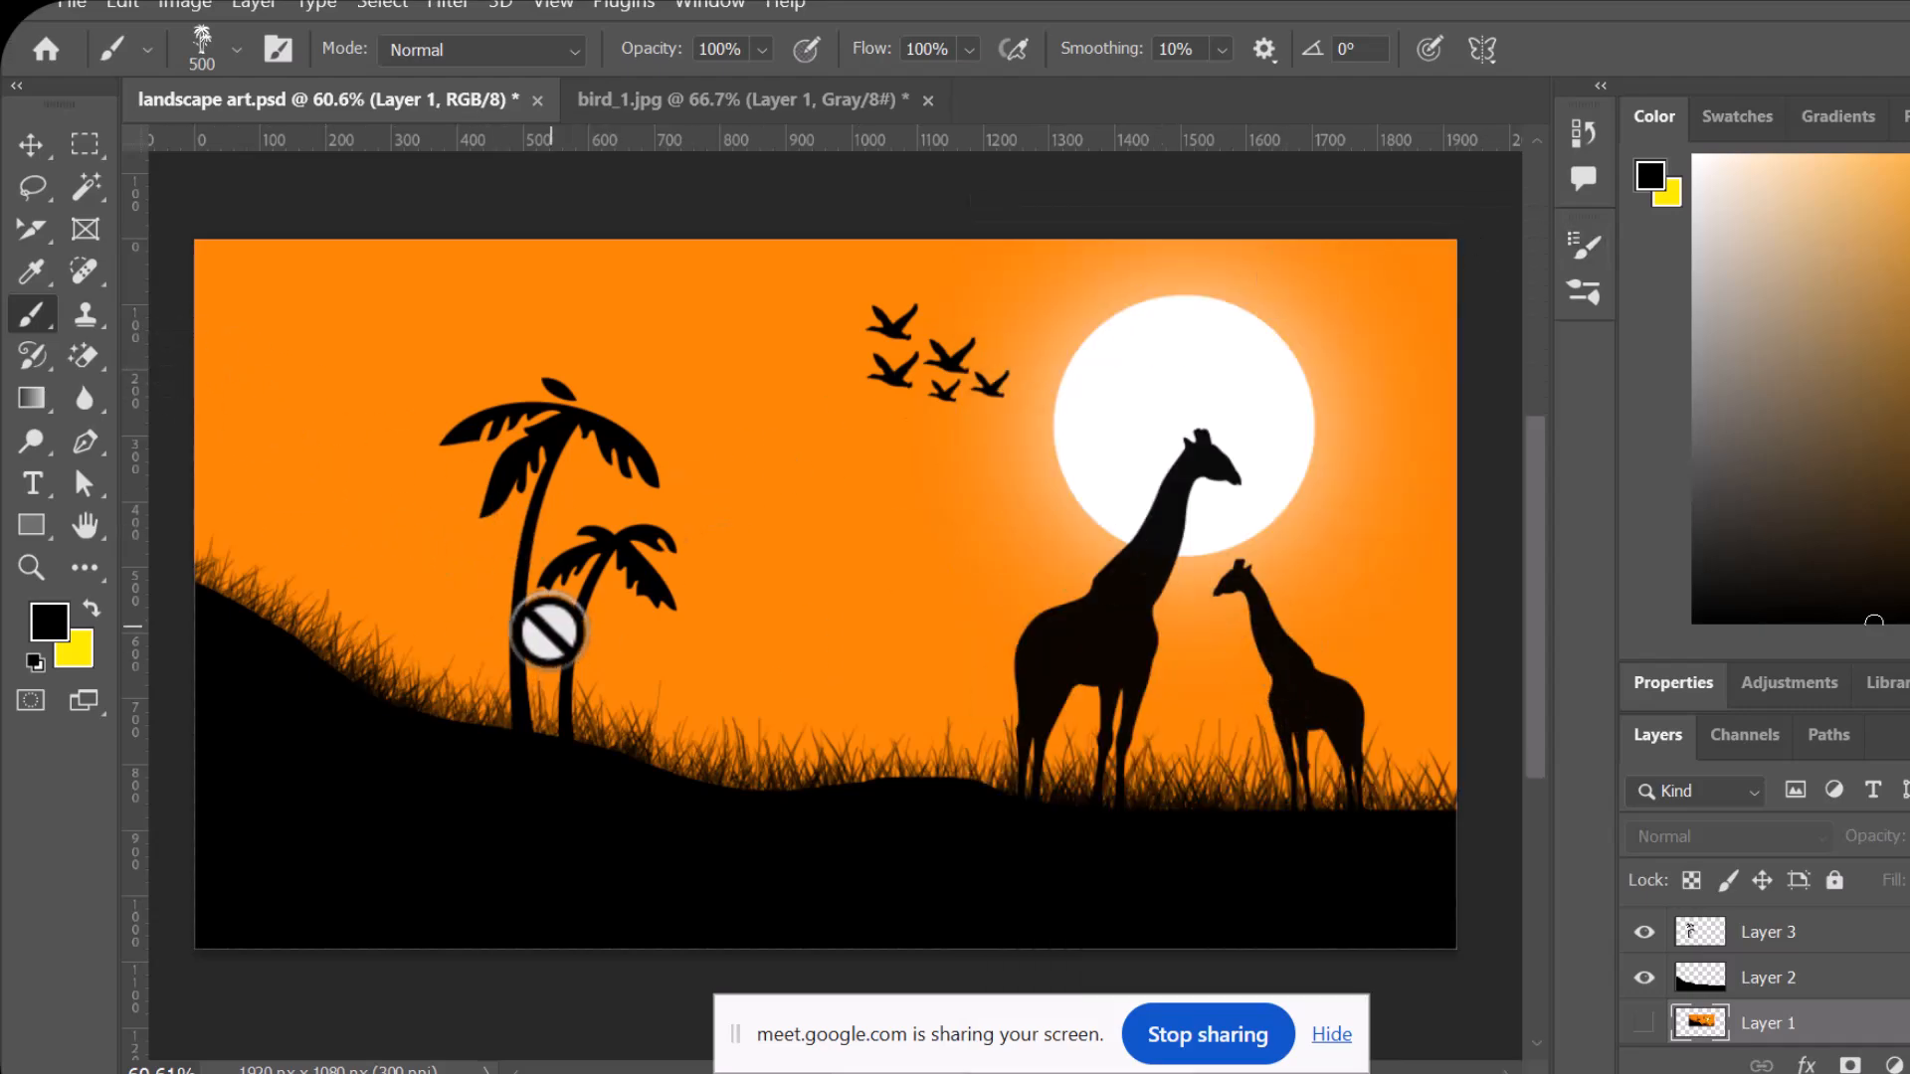
- Add a new layer above Layer 12 and stamp a 600 px black palm tree pair on the hill near the canvas's left edge
{"action": "left_click", "coordinate": [1778, 909]}
{"action": "scroll", "coordinate": [1866, 959], "scroll_direction": "up", "scroll_amount": 2}
{"action": "scroll", "coordinate": [1871, 965], "scroll_direction": "up", "scroll_amount": 4}
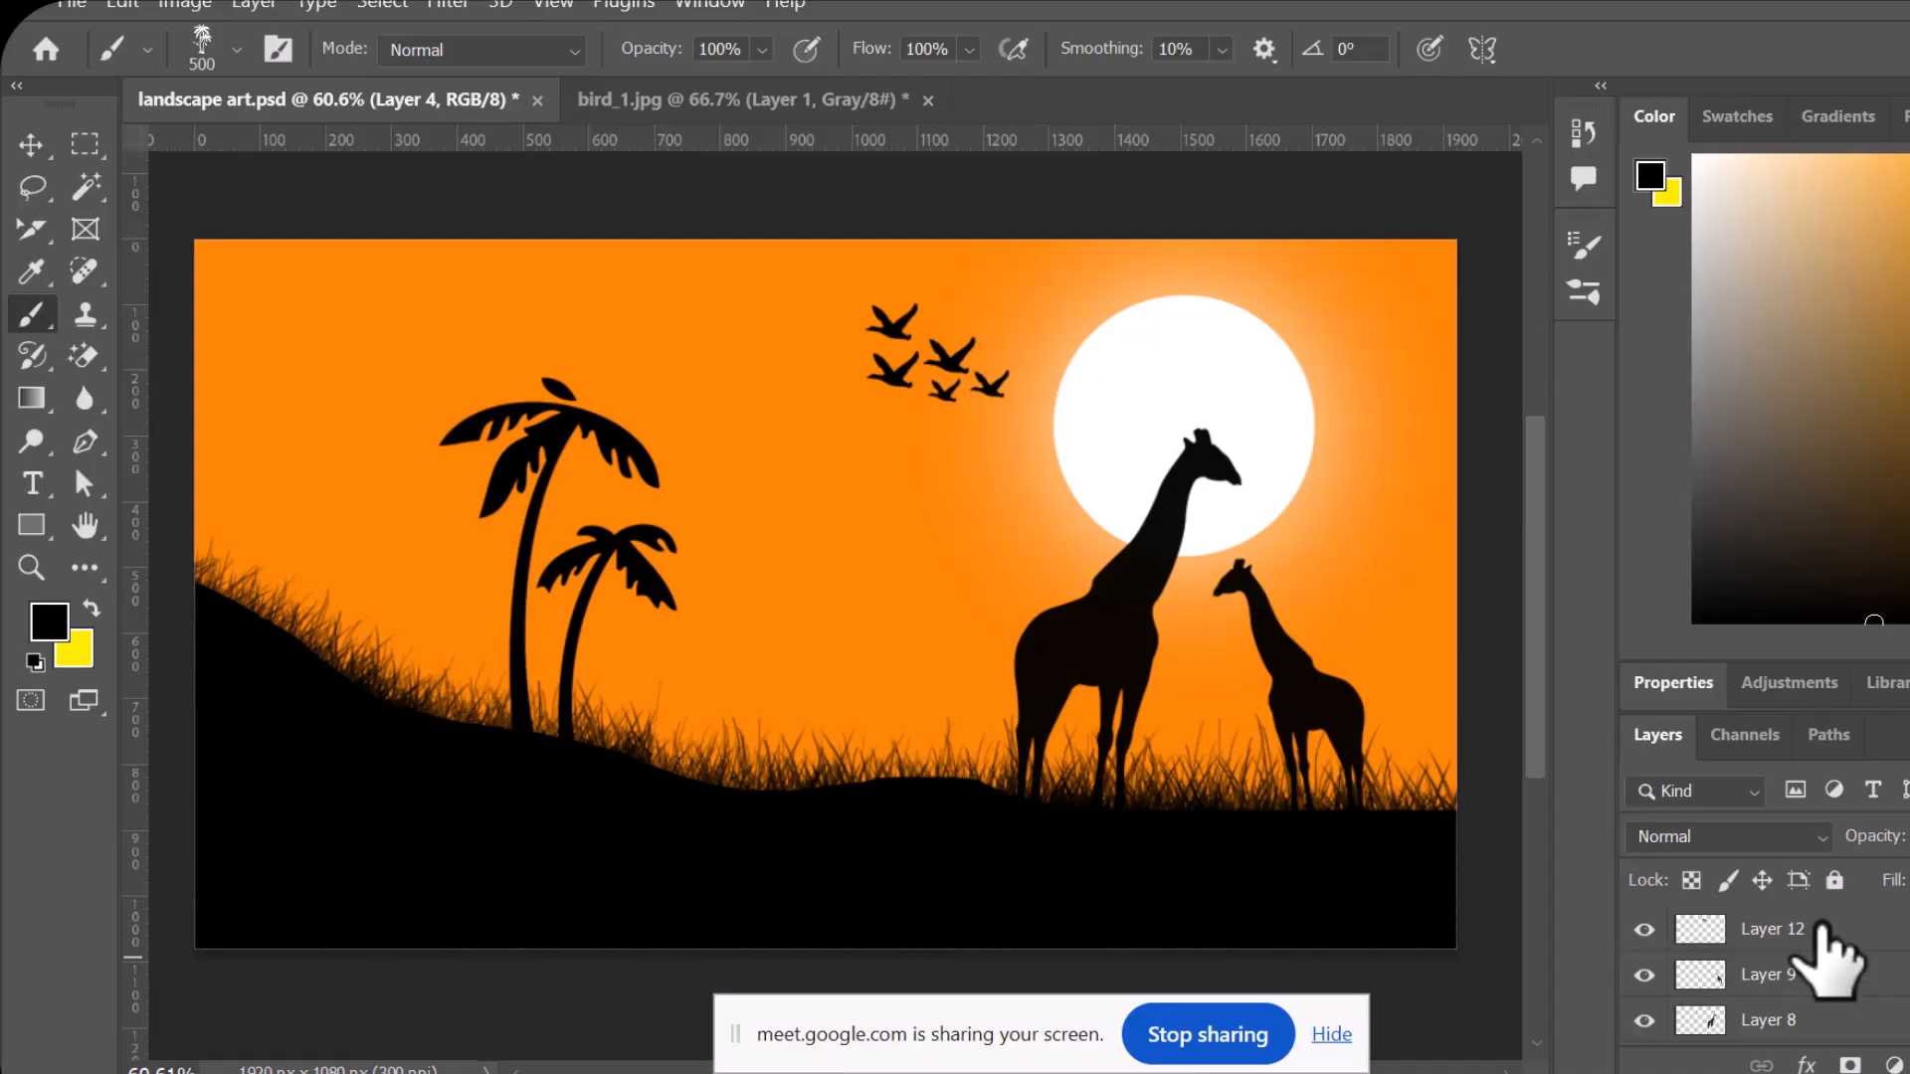
{"action": "left_click", "coordinate": [1819, 930]}
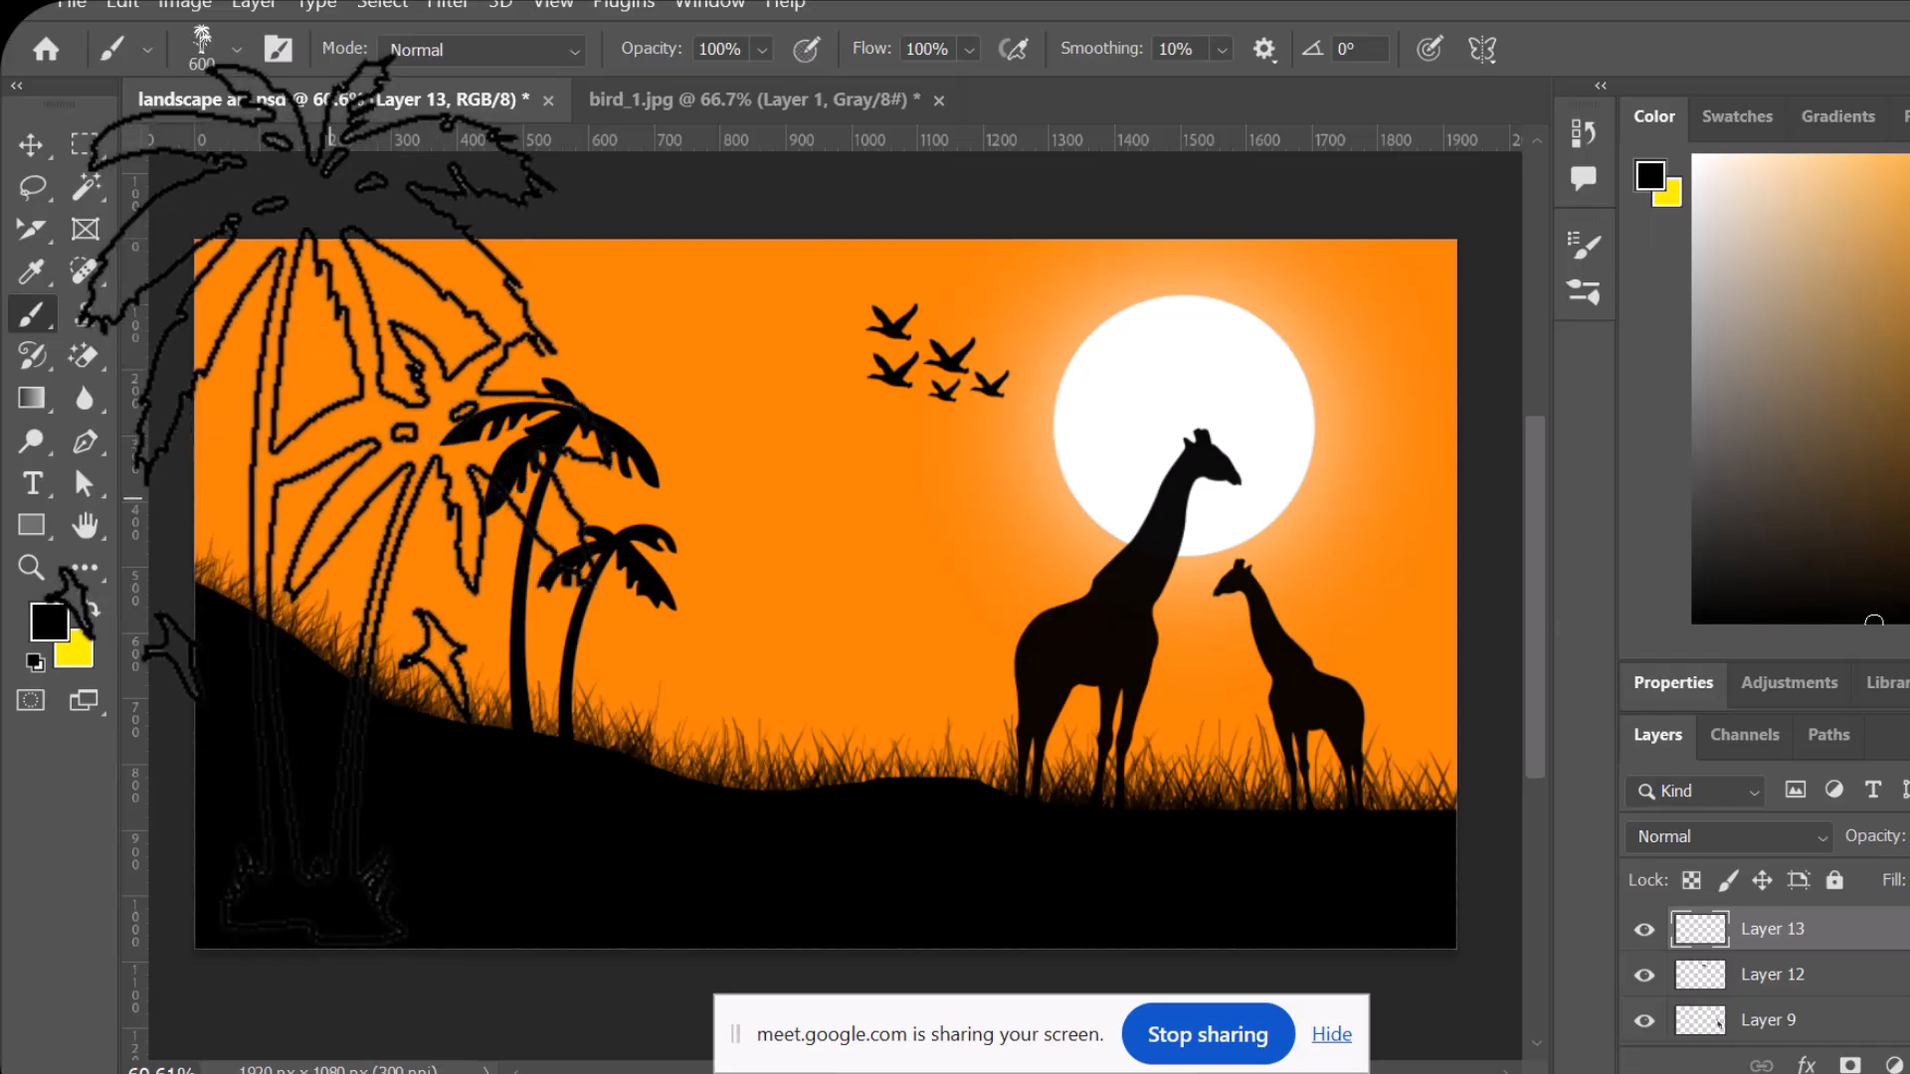
{"action": "left_click", "coordinate": [318, 477]}
- Try stamping a 600 px palm tree pair beside the small giraffe at the canvas's right edge on Layer 13
{"action": "key", "text": "bracketright"}
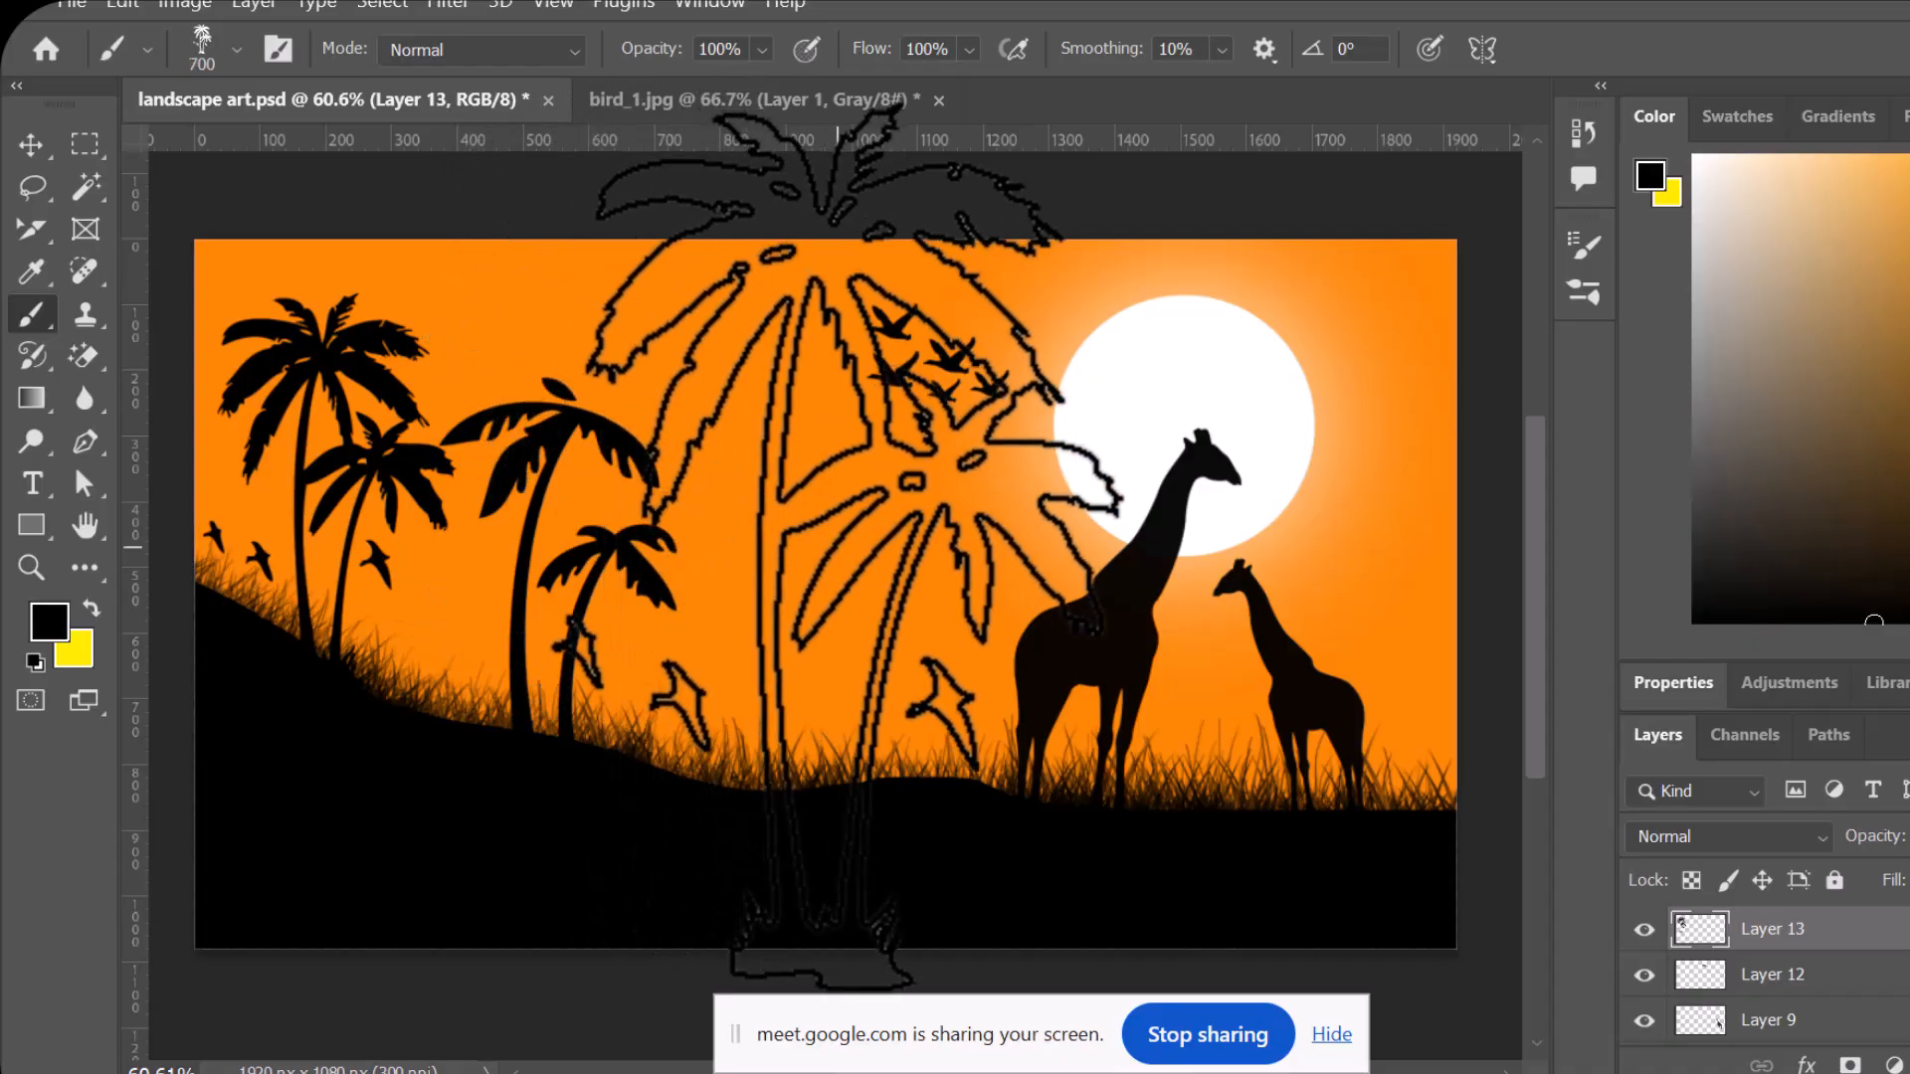
{"action": "key", "text": "bracketleft"}
{"action": "key", "text": "bracketleft"}
{"action": "key", "text": "bracketleft"}
{"action": "key", "text": "bracketleft"}
{"action": "key", "text": "bracketleft"}
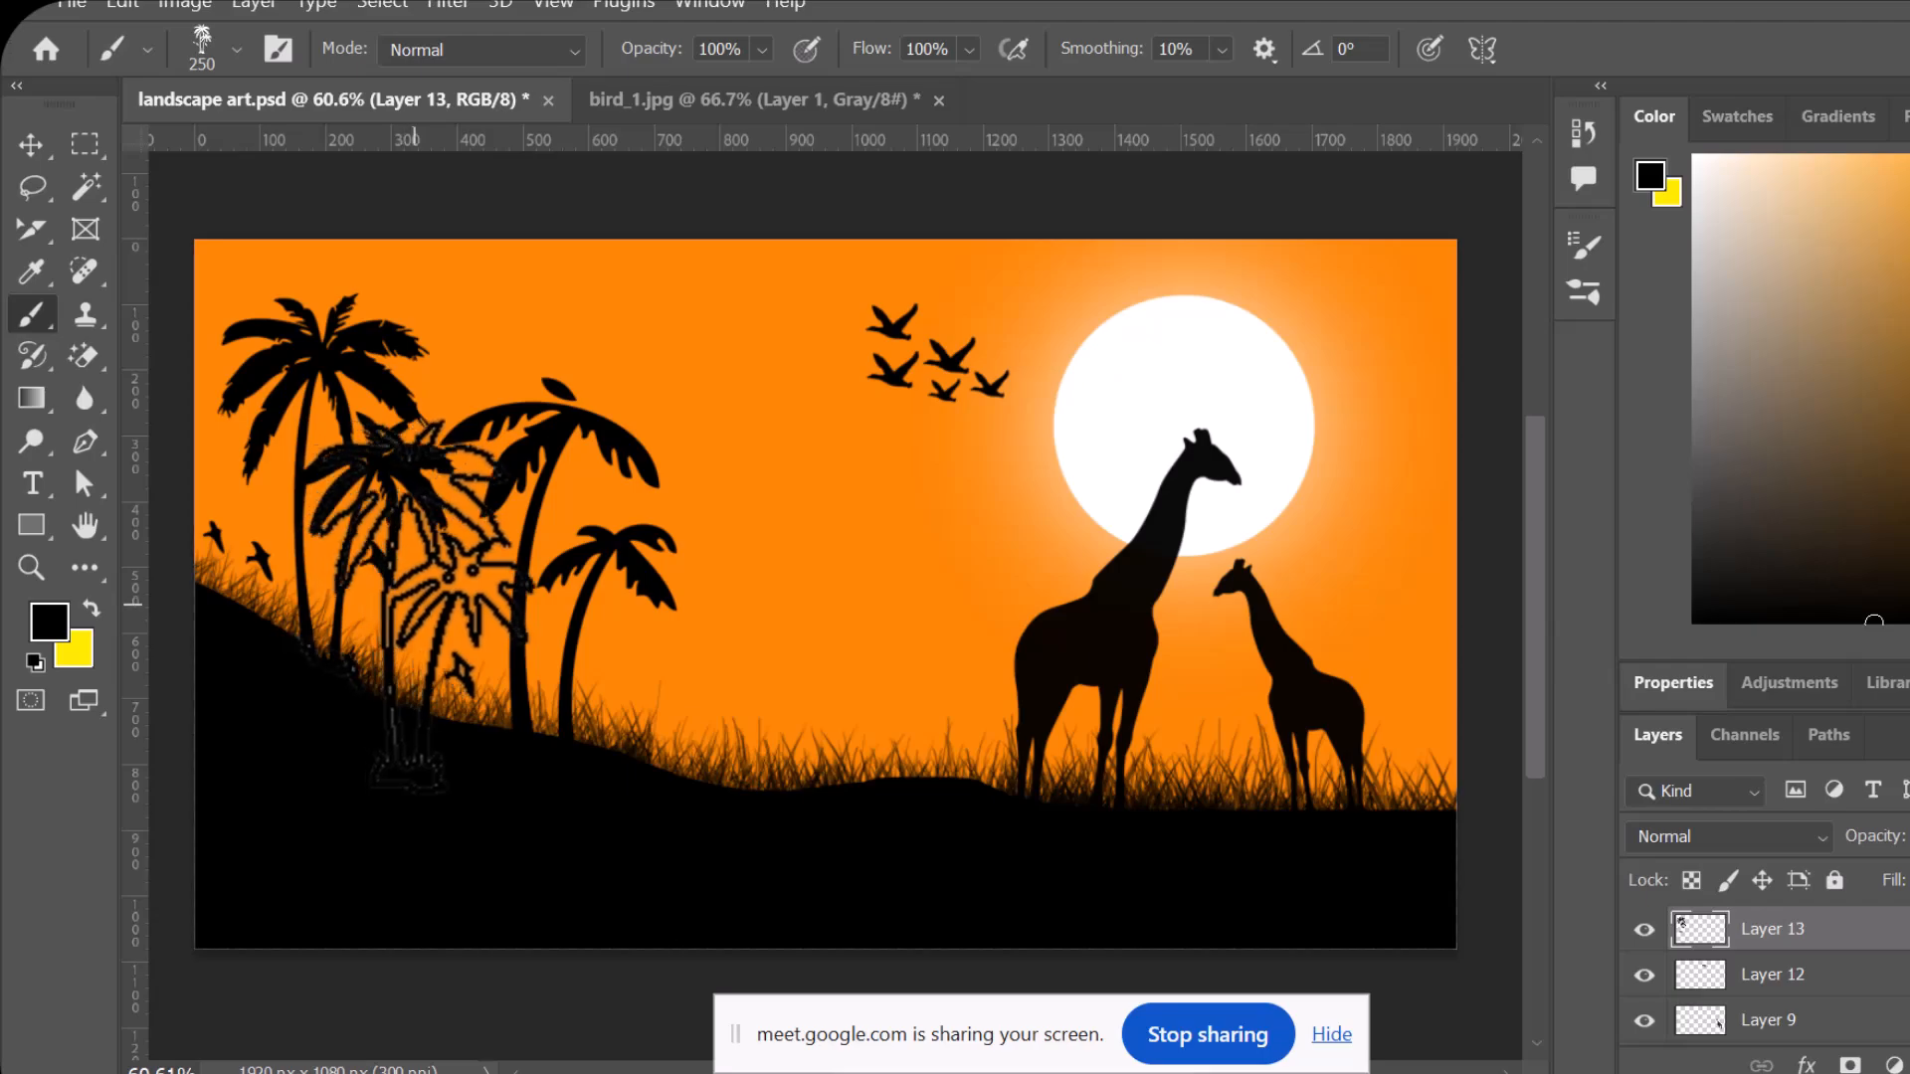
{"action": "key", "text": "]"}
{"action": "key", "text": "]"}
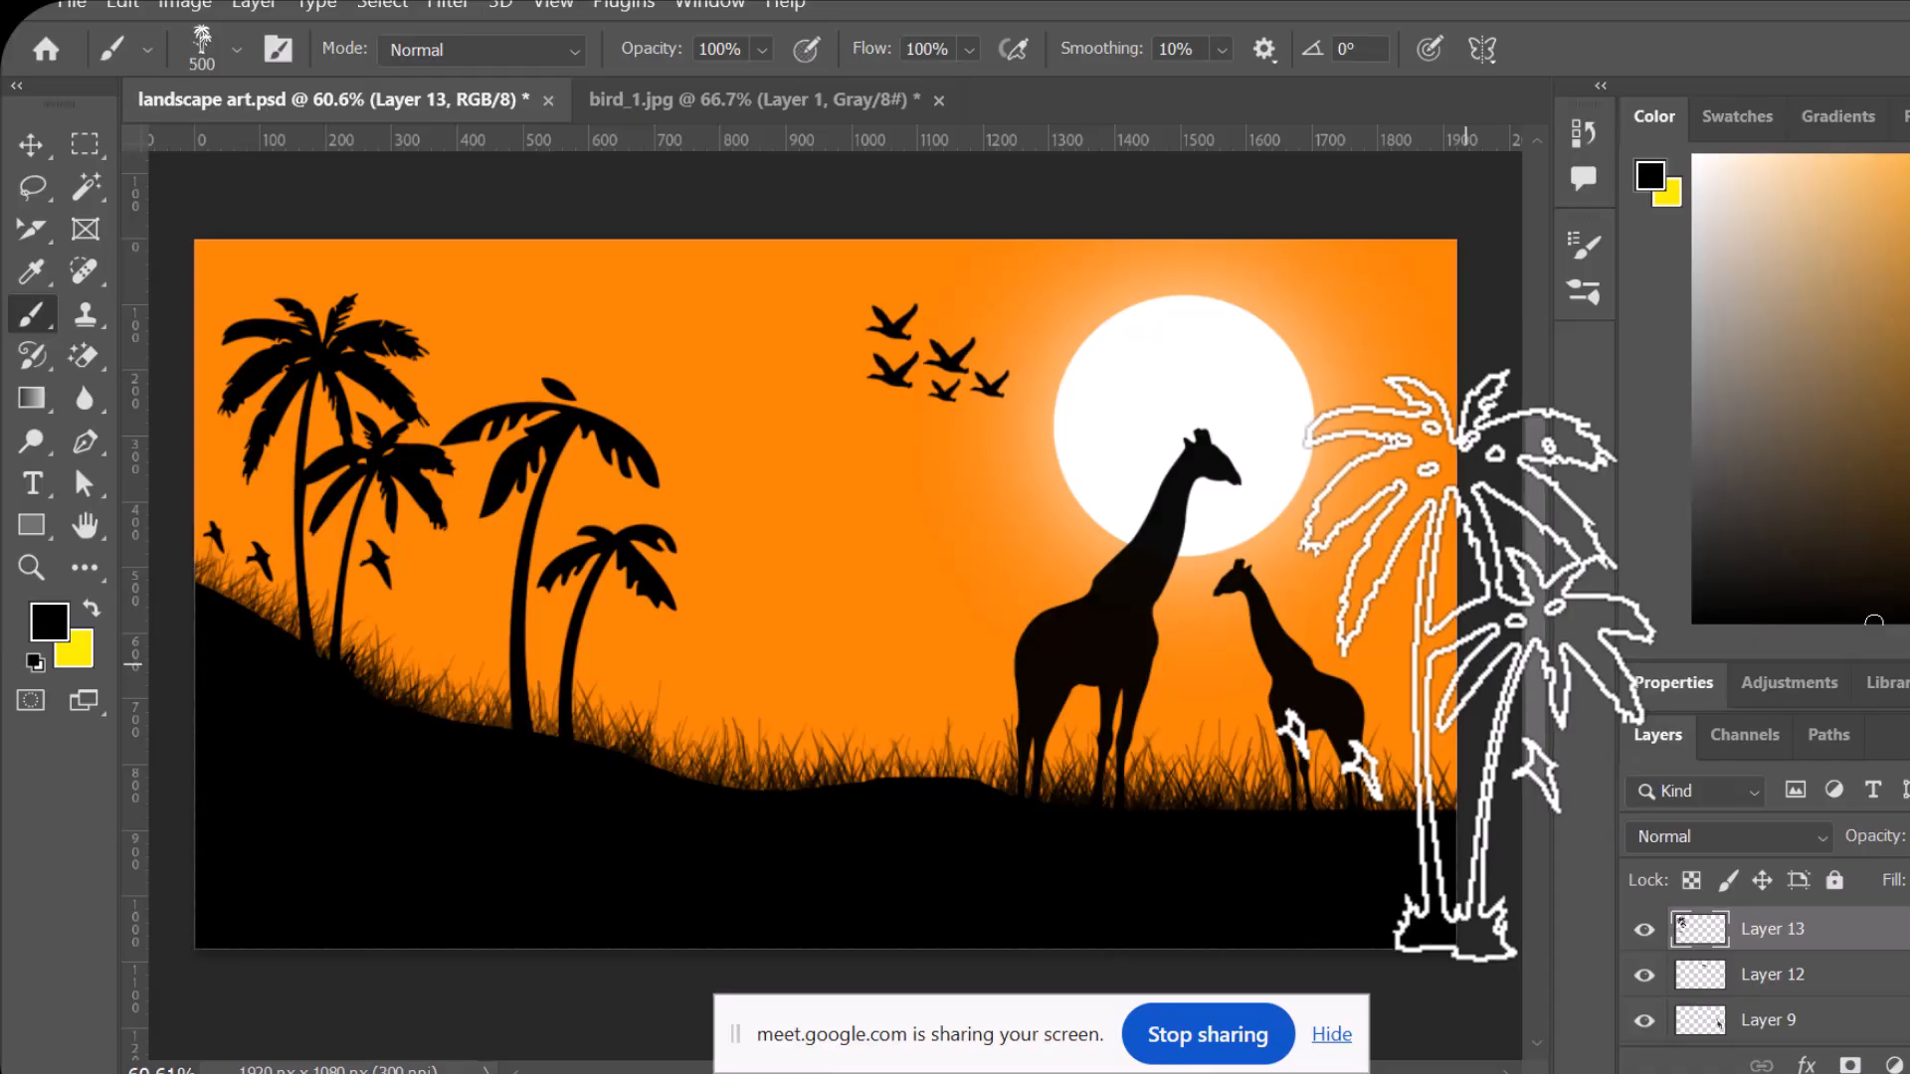
{"action": "key", "text": "bracketright"}
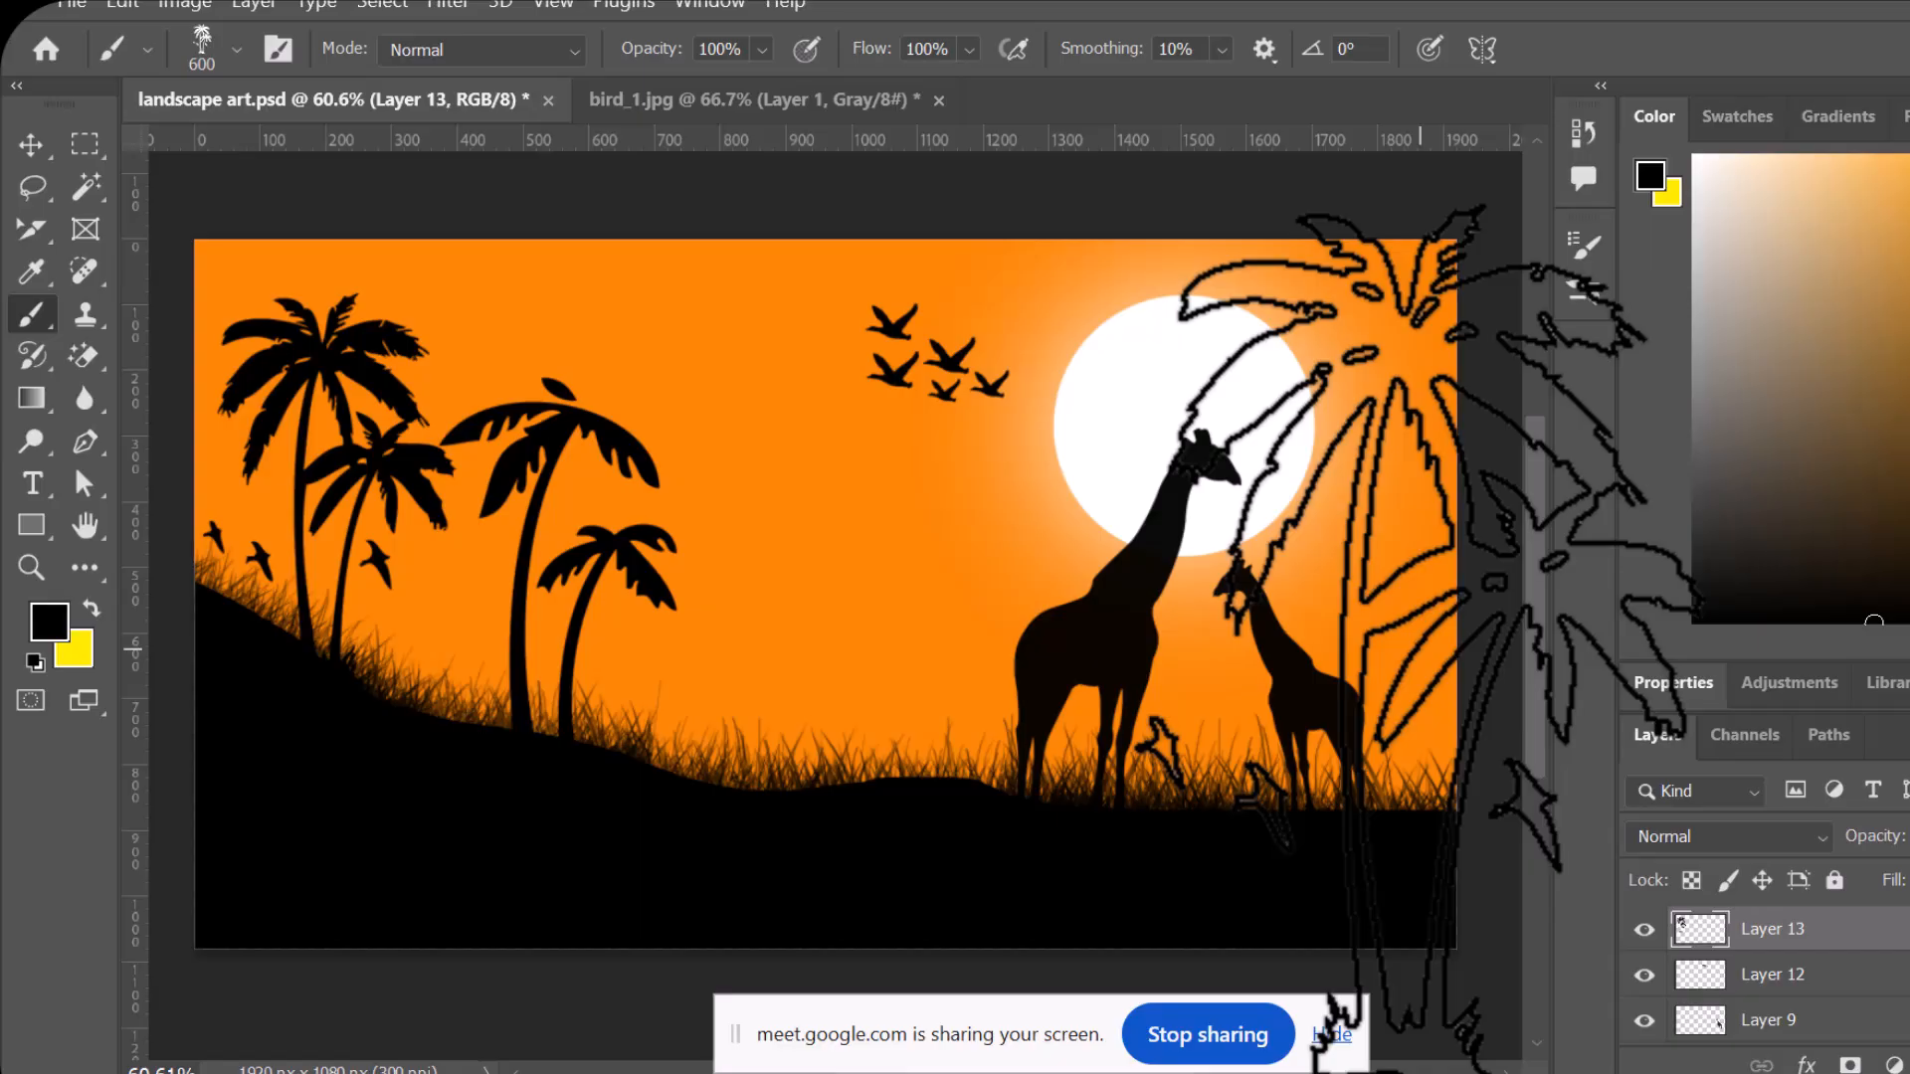
{"action": "left_click", "coordinate": [1413, 636]}
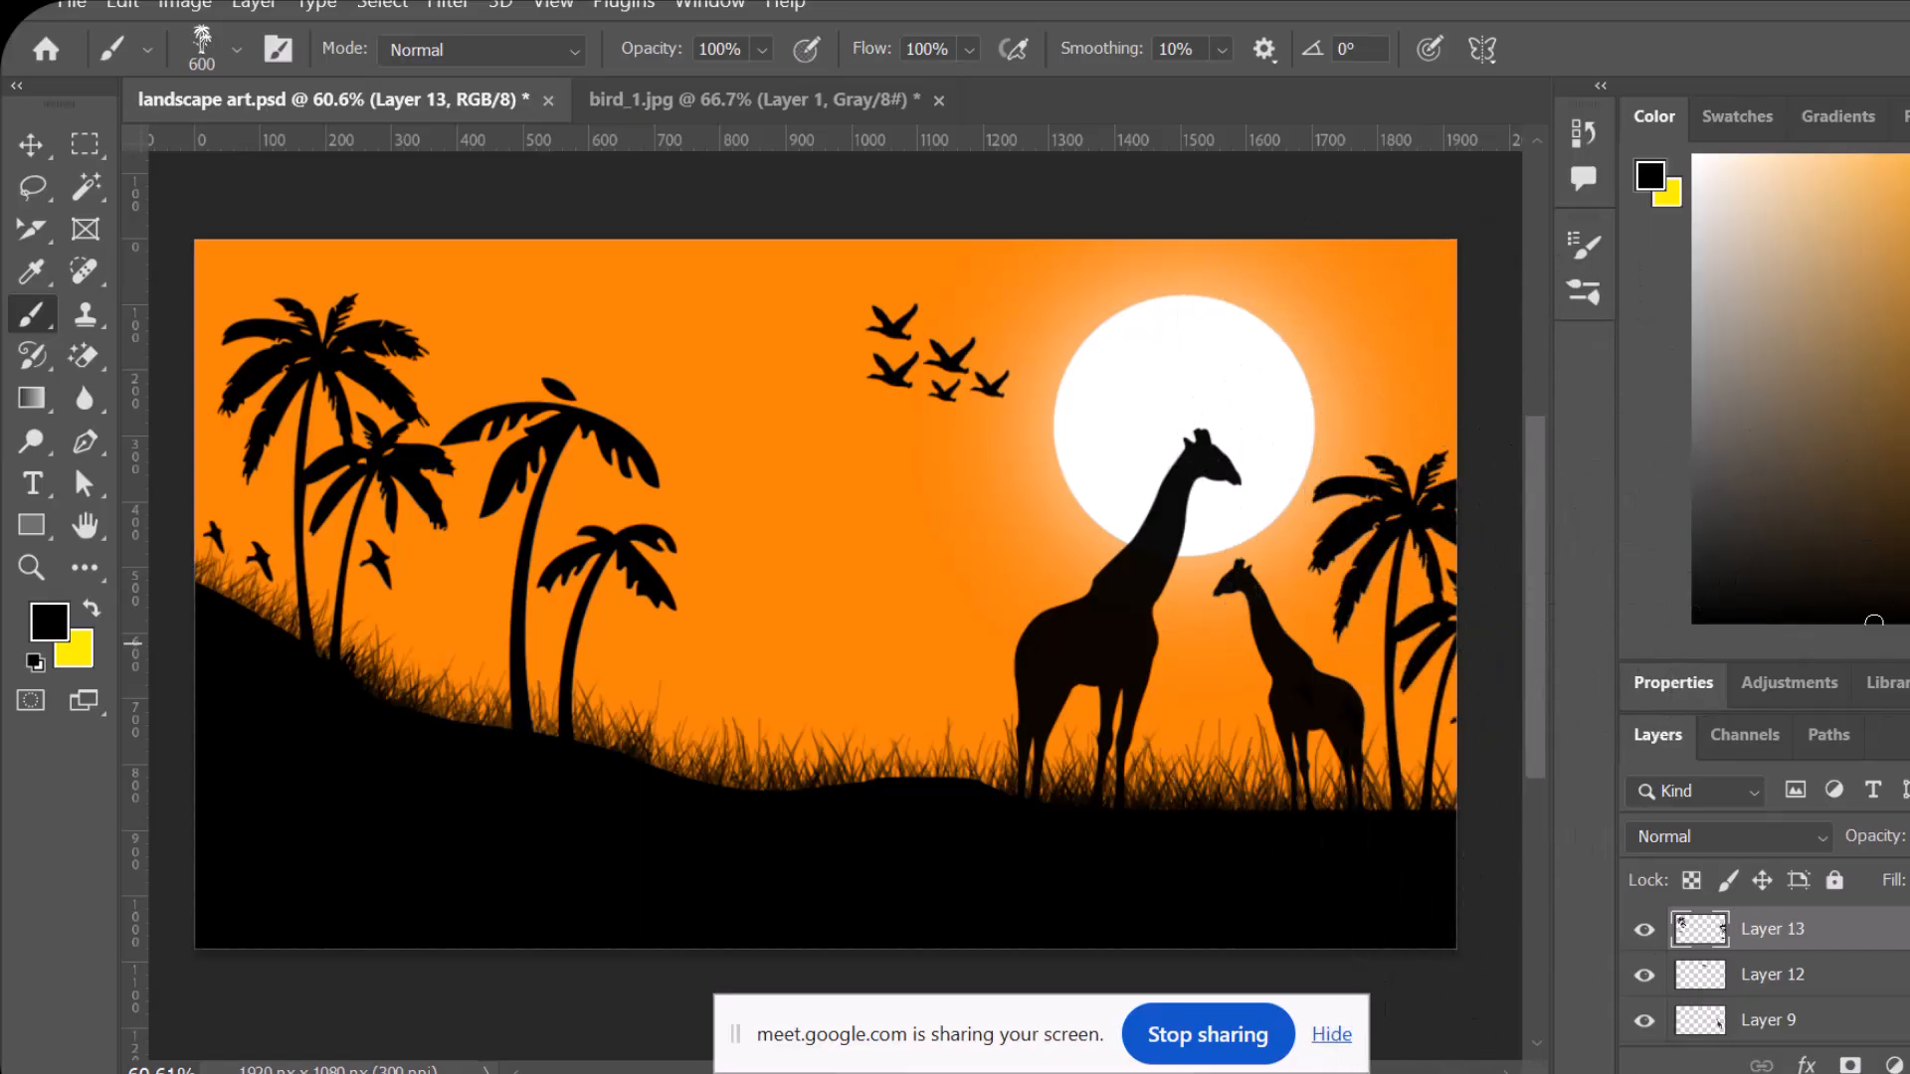
- Toggle Layer 13's visibility to compare the scene with and without the stamped palms
{"action": "left_click", "coordinate": [1645, 931]}
{"action": "left_click", "coordinate": [1645, 930]}
{"action": "left_click", "coordinate": [1645, 930]}
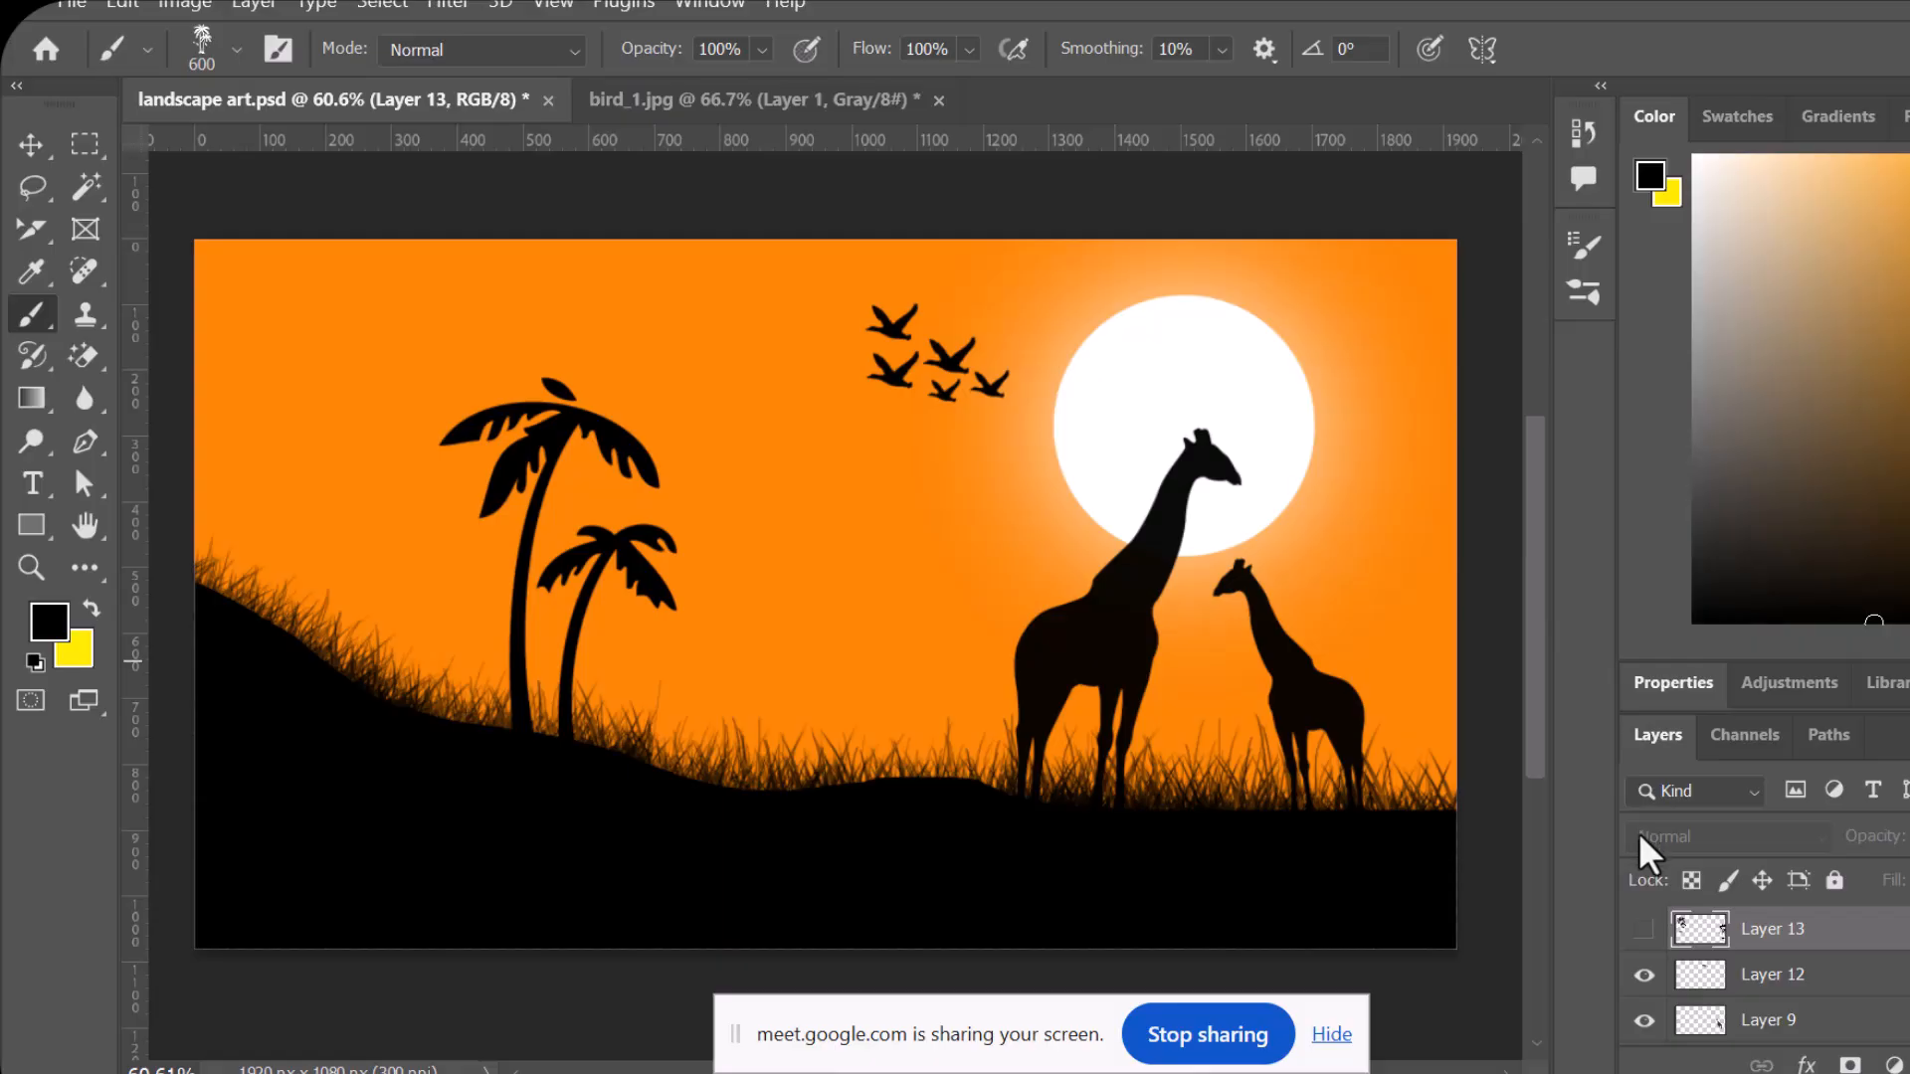
{"action": "left_click", "coordinate": [1644, 931]}
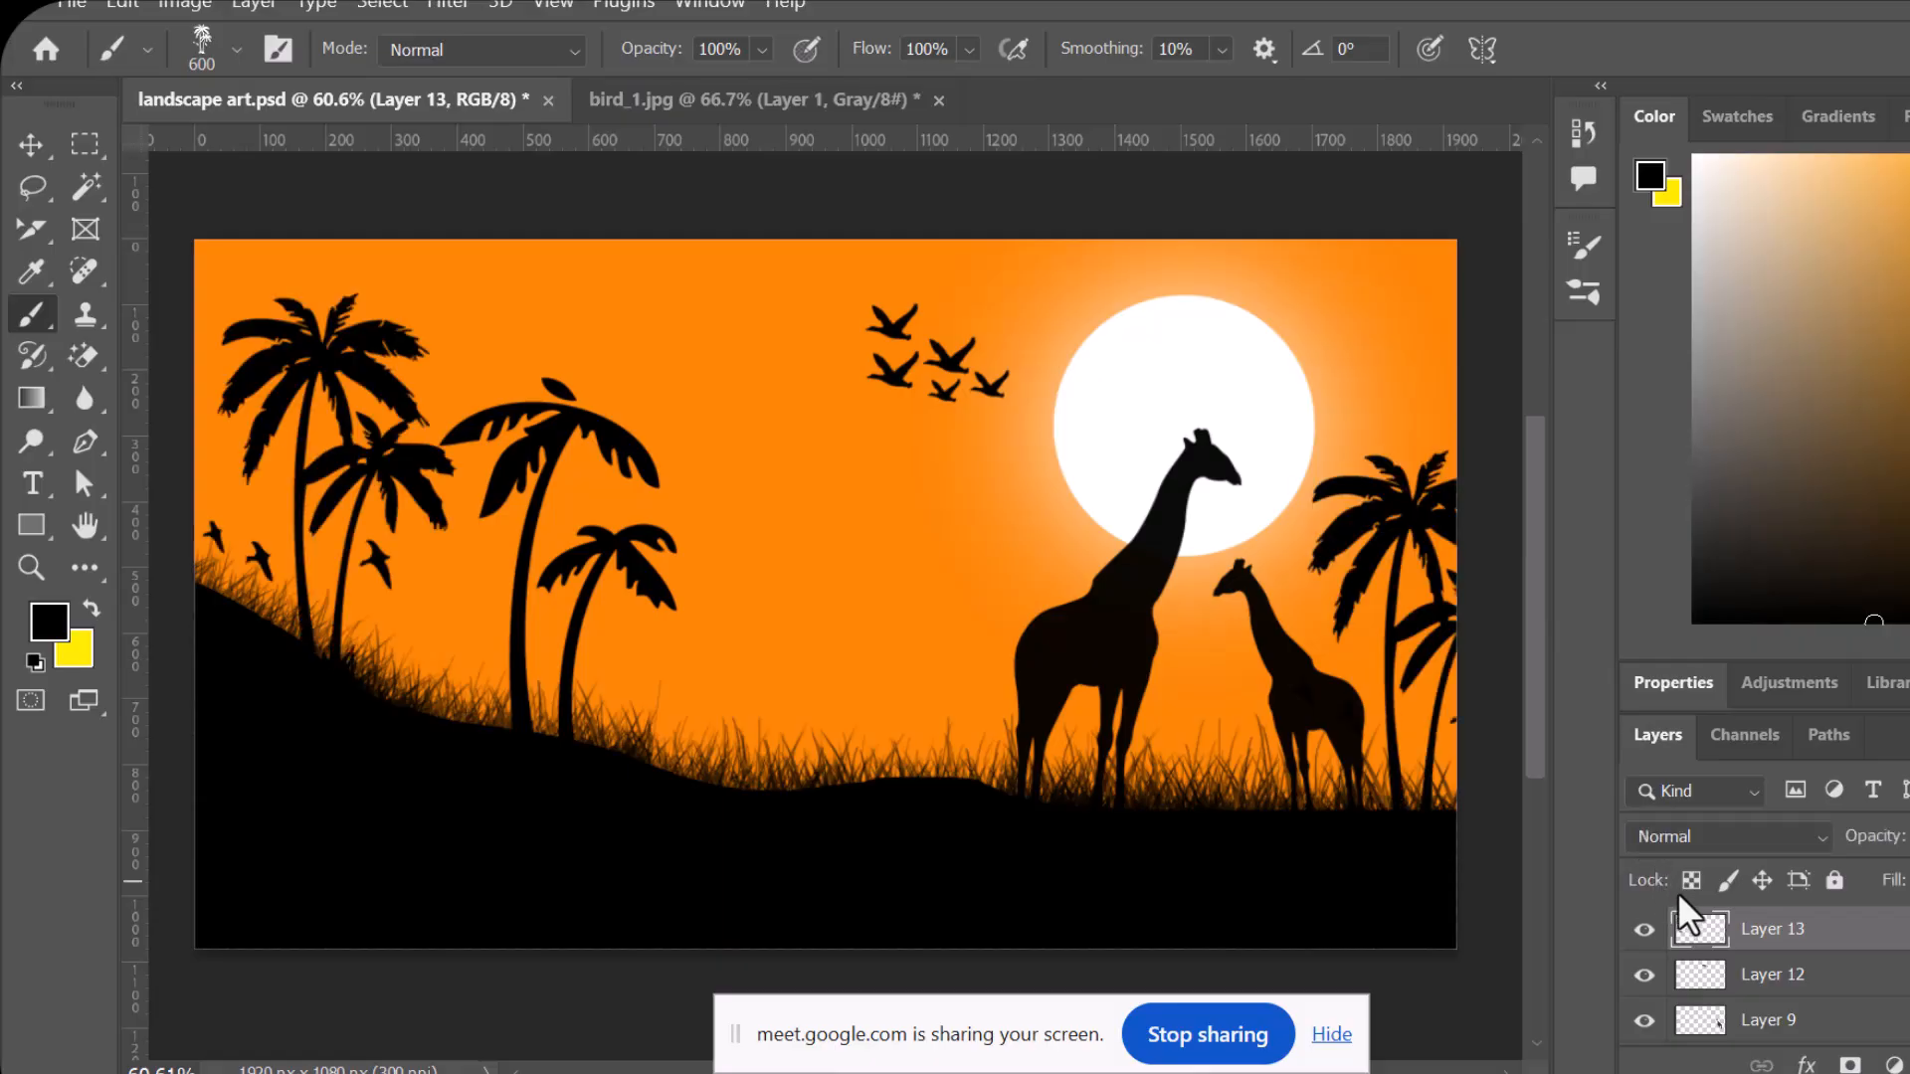
- Add a new layer above Layer 13 and open the full brush settings
{"action": "left_click", "coordinate": [1909, 1065]}
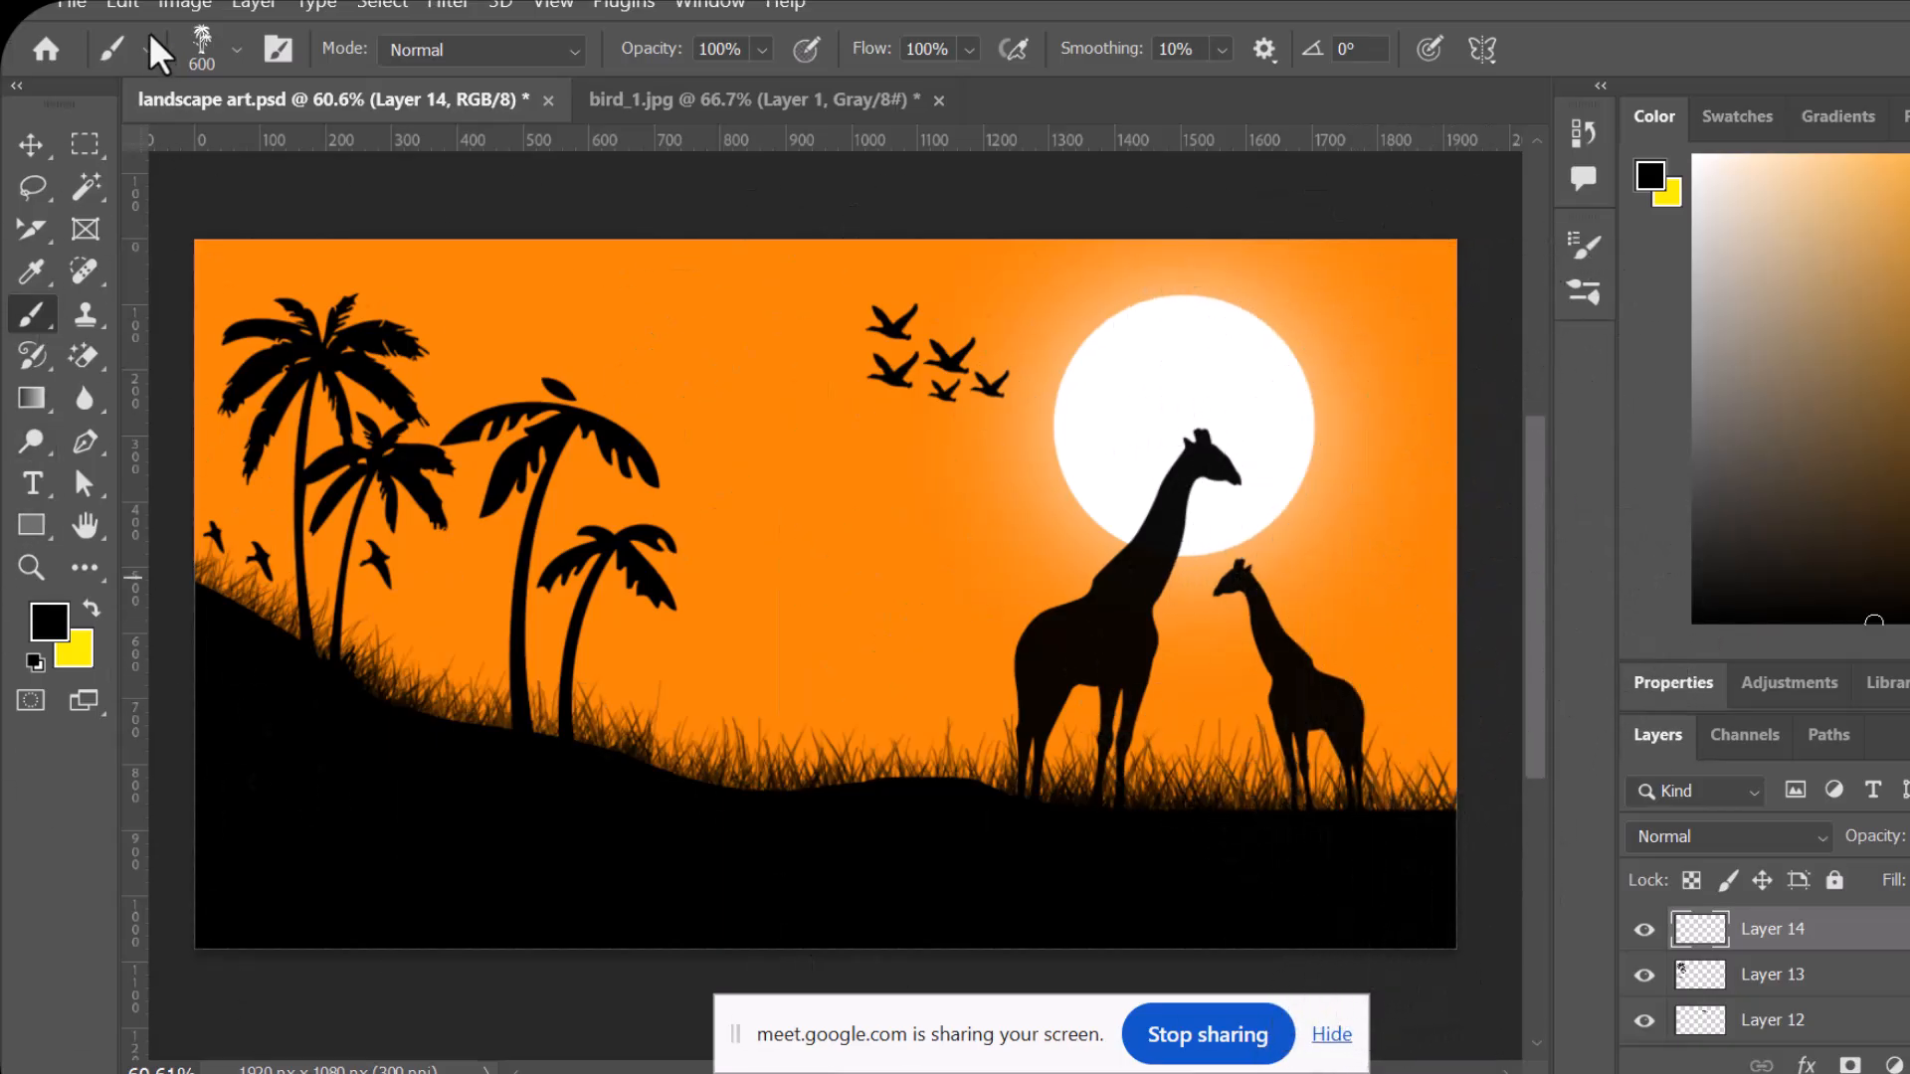
{"action": "left_click", "coordinate": [197, 45]}
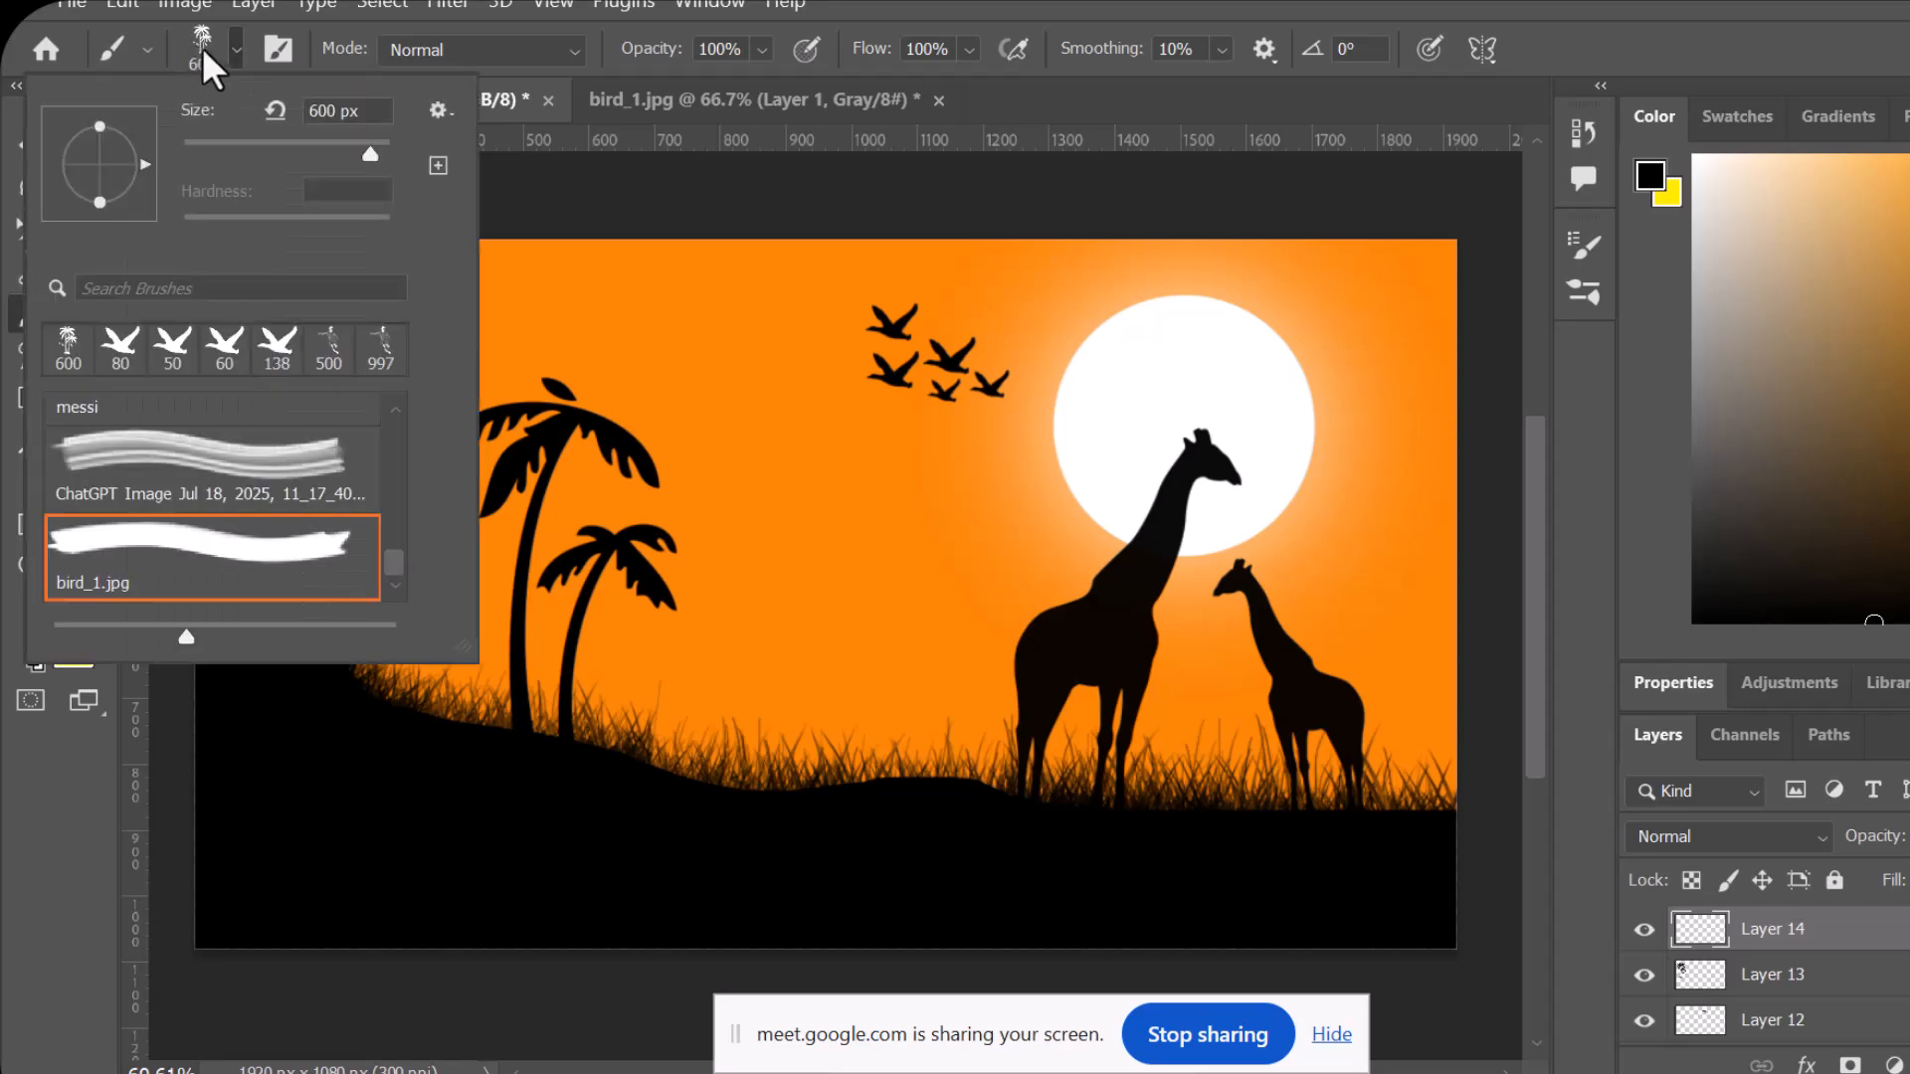
{"action": "left_click", "coordinate": [277, 49]}
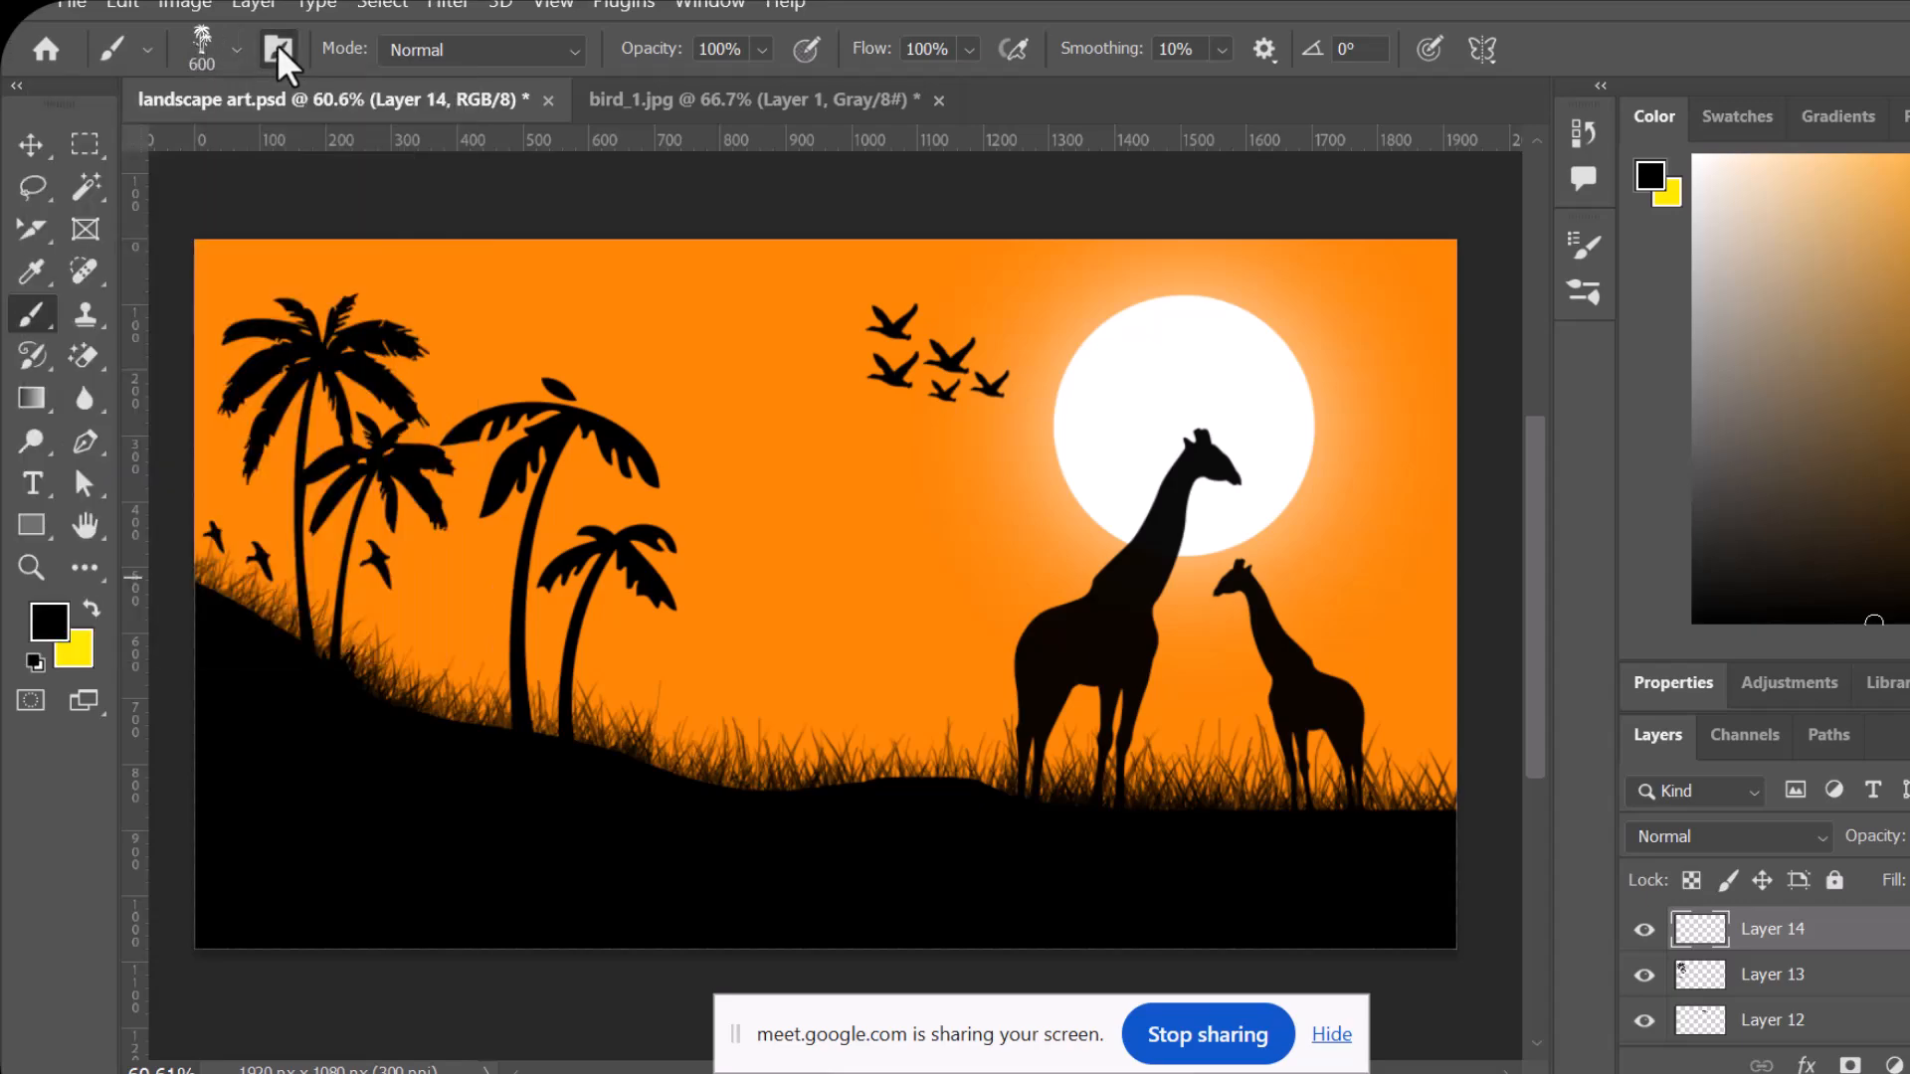
{"action": "left_click", "coordinate": [276, 46]}
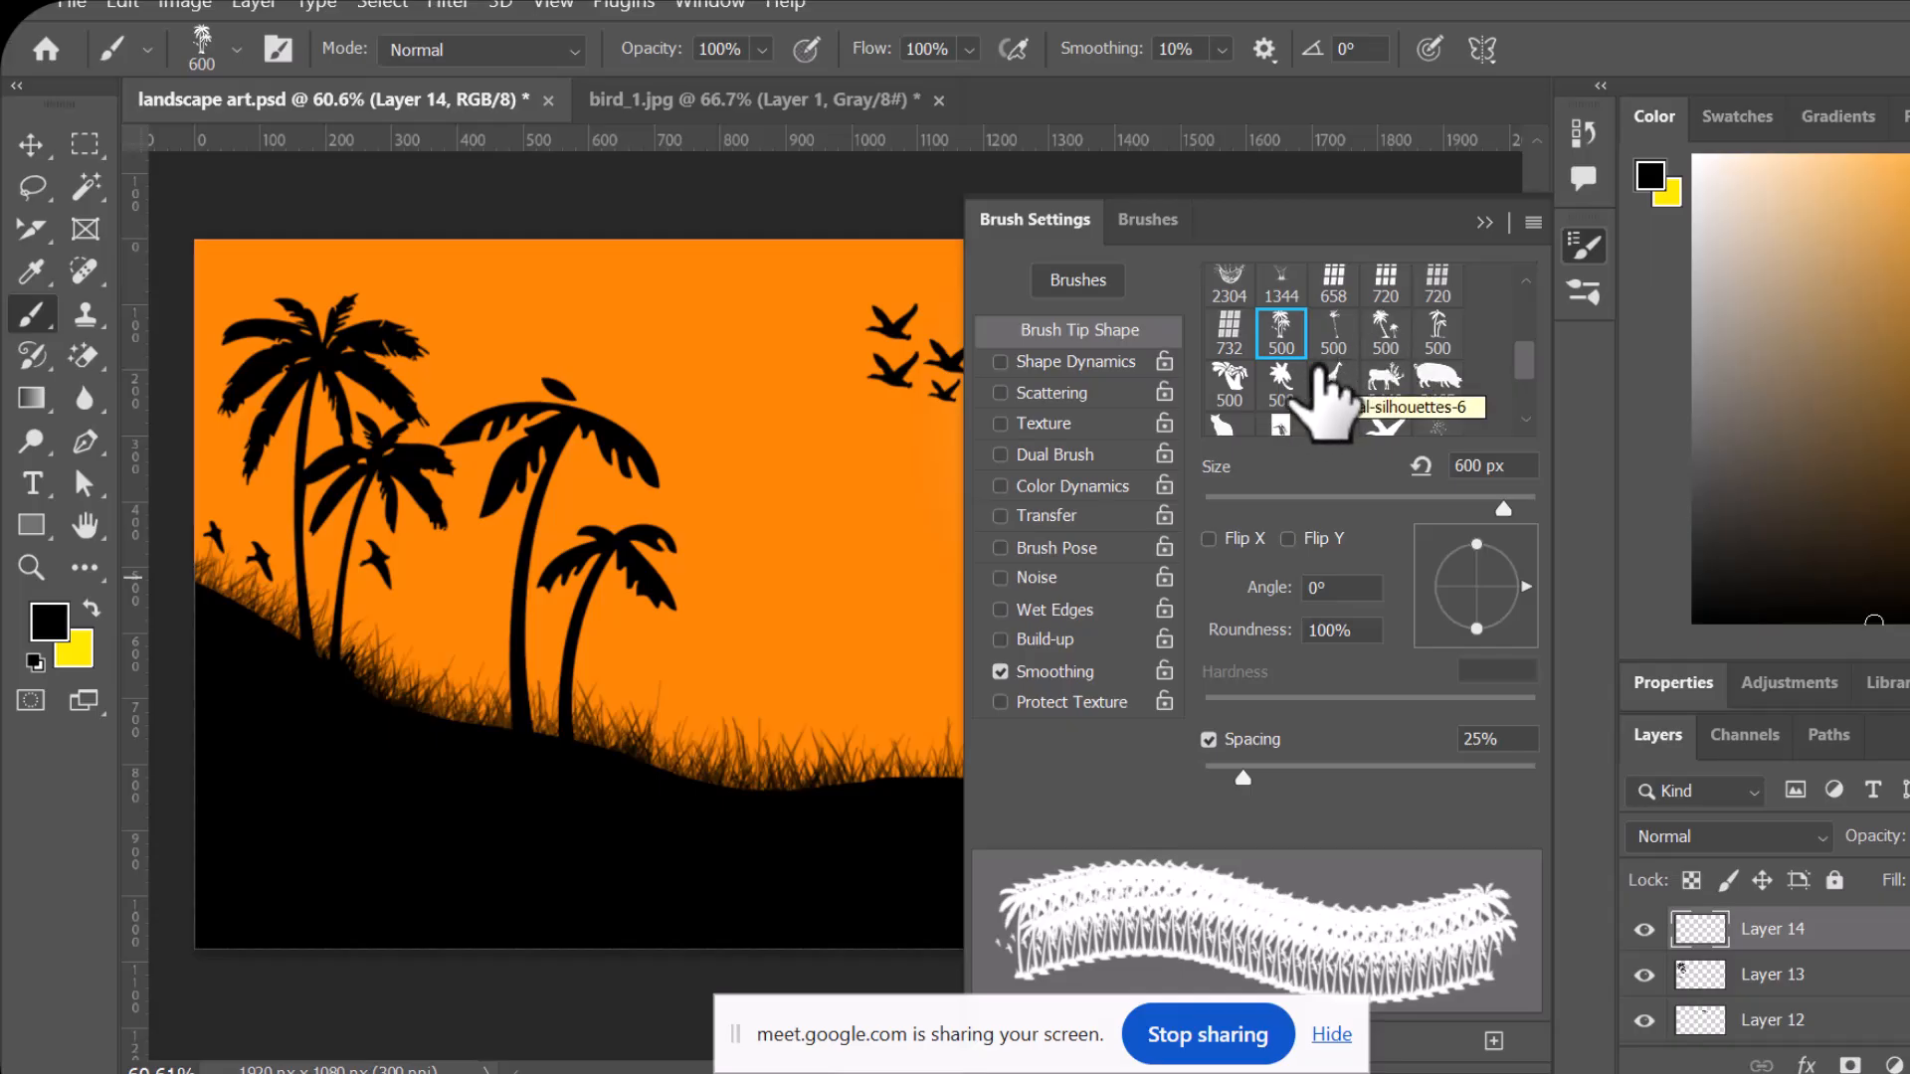
- Try the 500 px leaning palm brush tip with one stamp between the small palms and the large giraffe, and undo it
{"action": "scroll", "coordinate": [1328, 398], "scroll_direction": "up", "scroll_amount": 1}
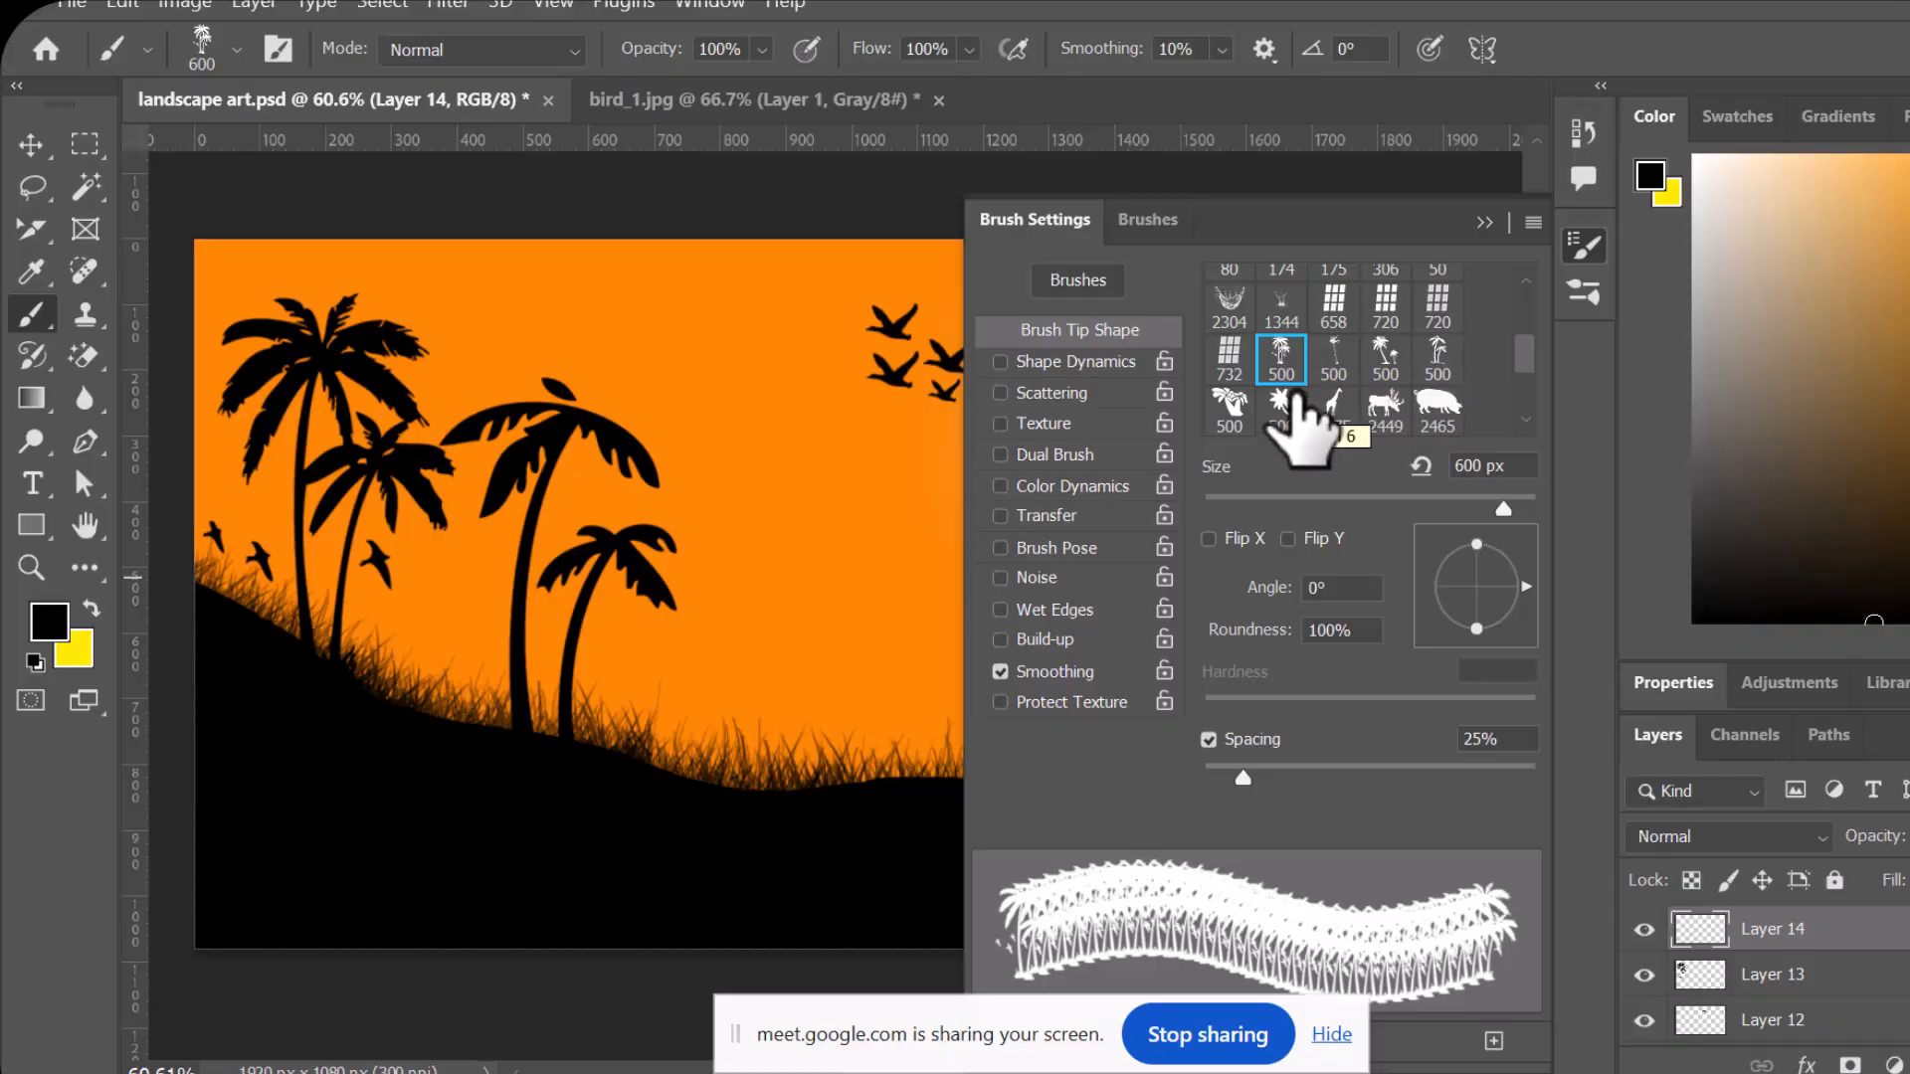
{"action": "left_click", "coordinate": [1283, 406]}
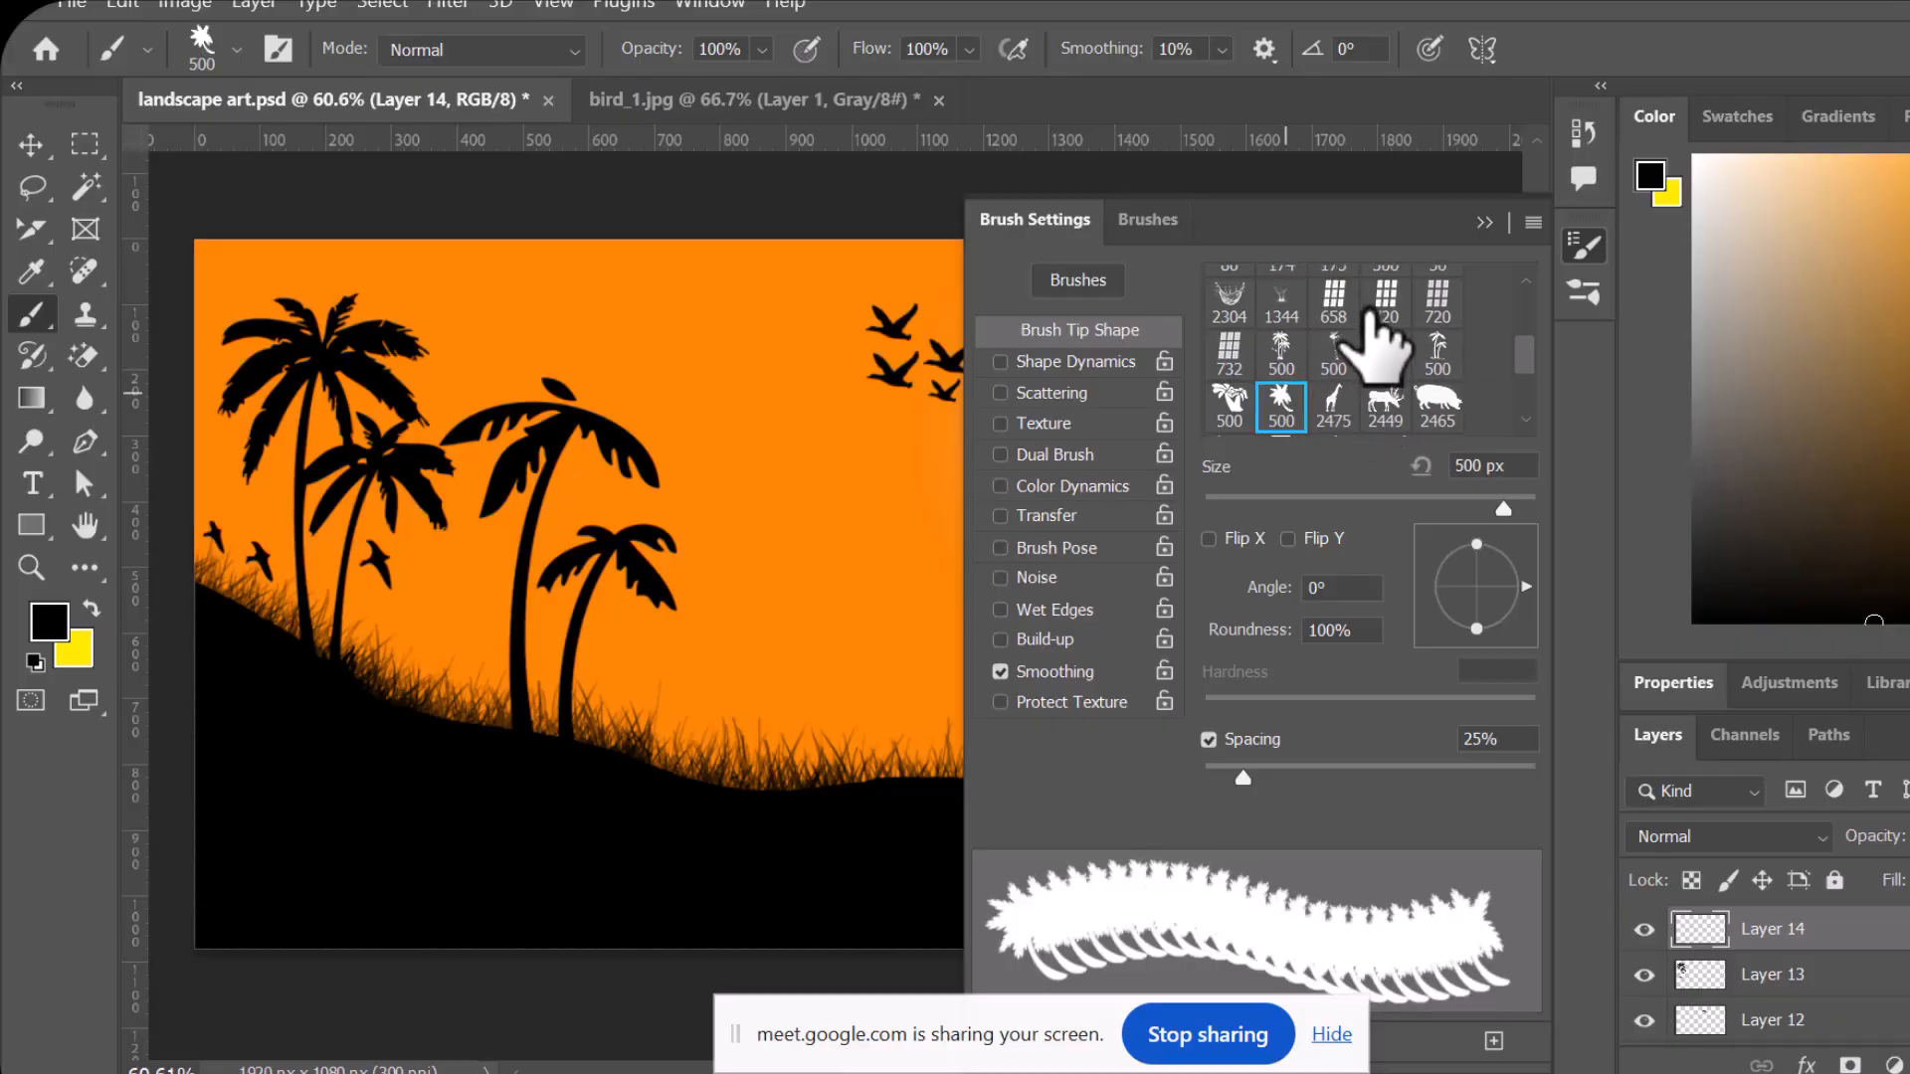
{"action": "left_click", "coordinate": [1483, 222]}
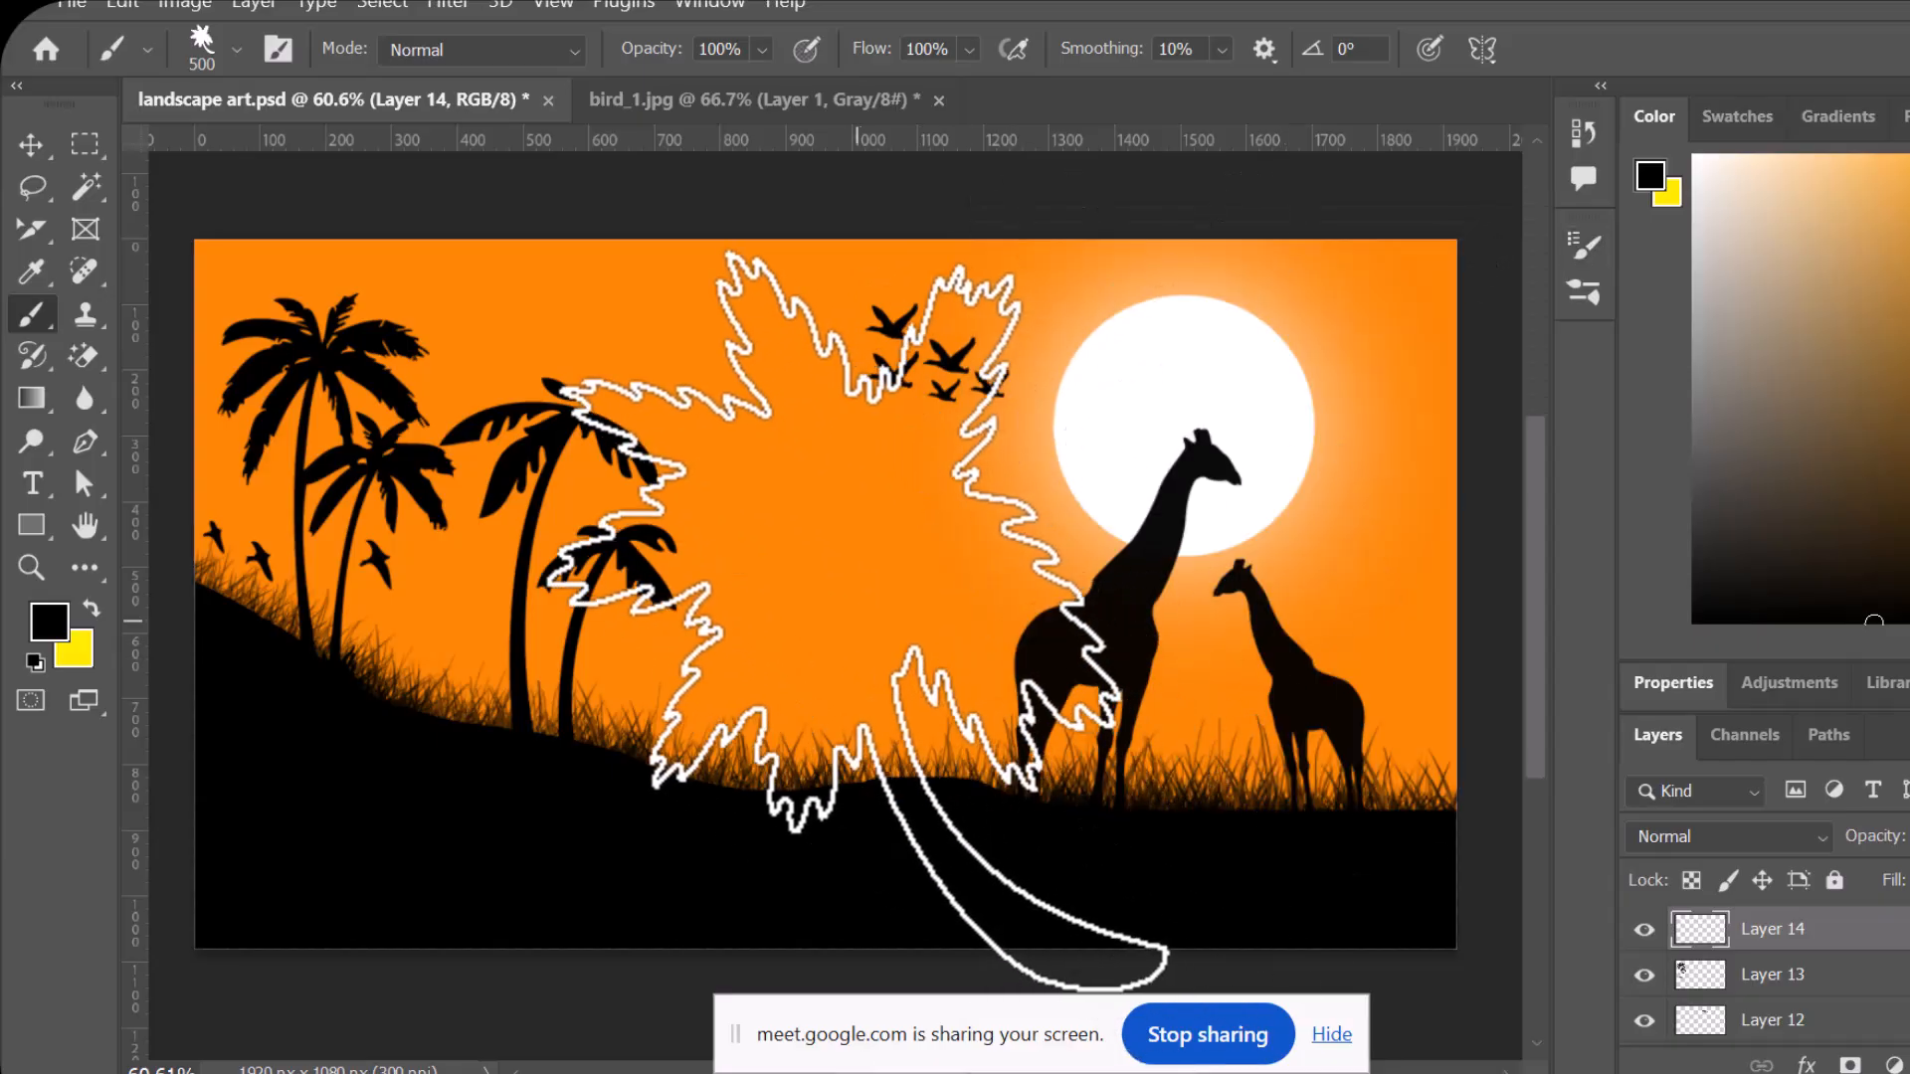
{"action": "left_click", "coordinate": [861, 622]}
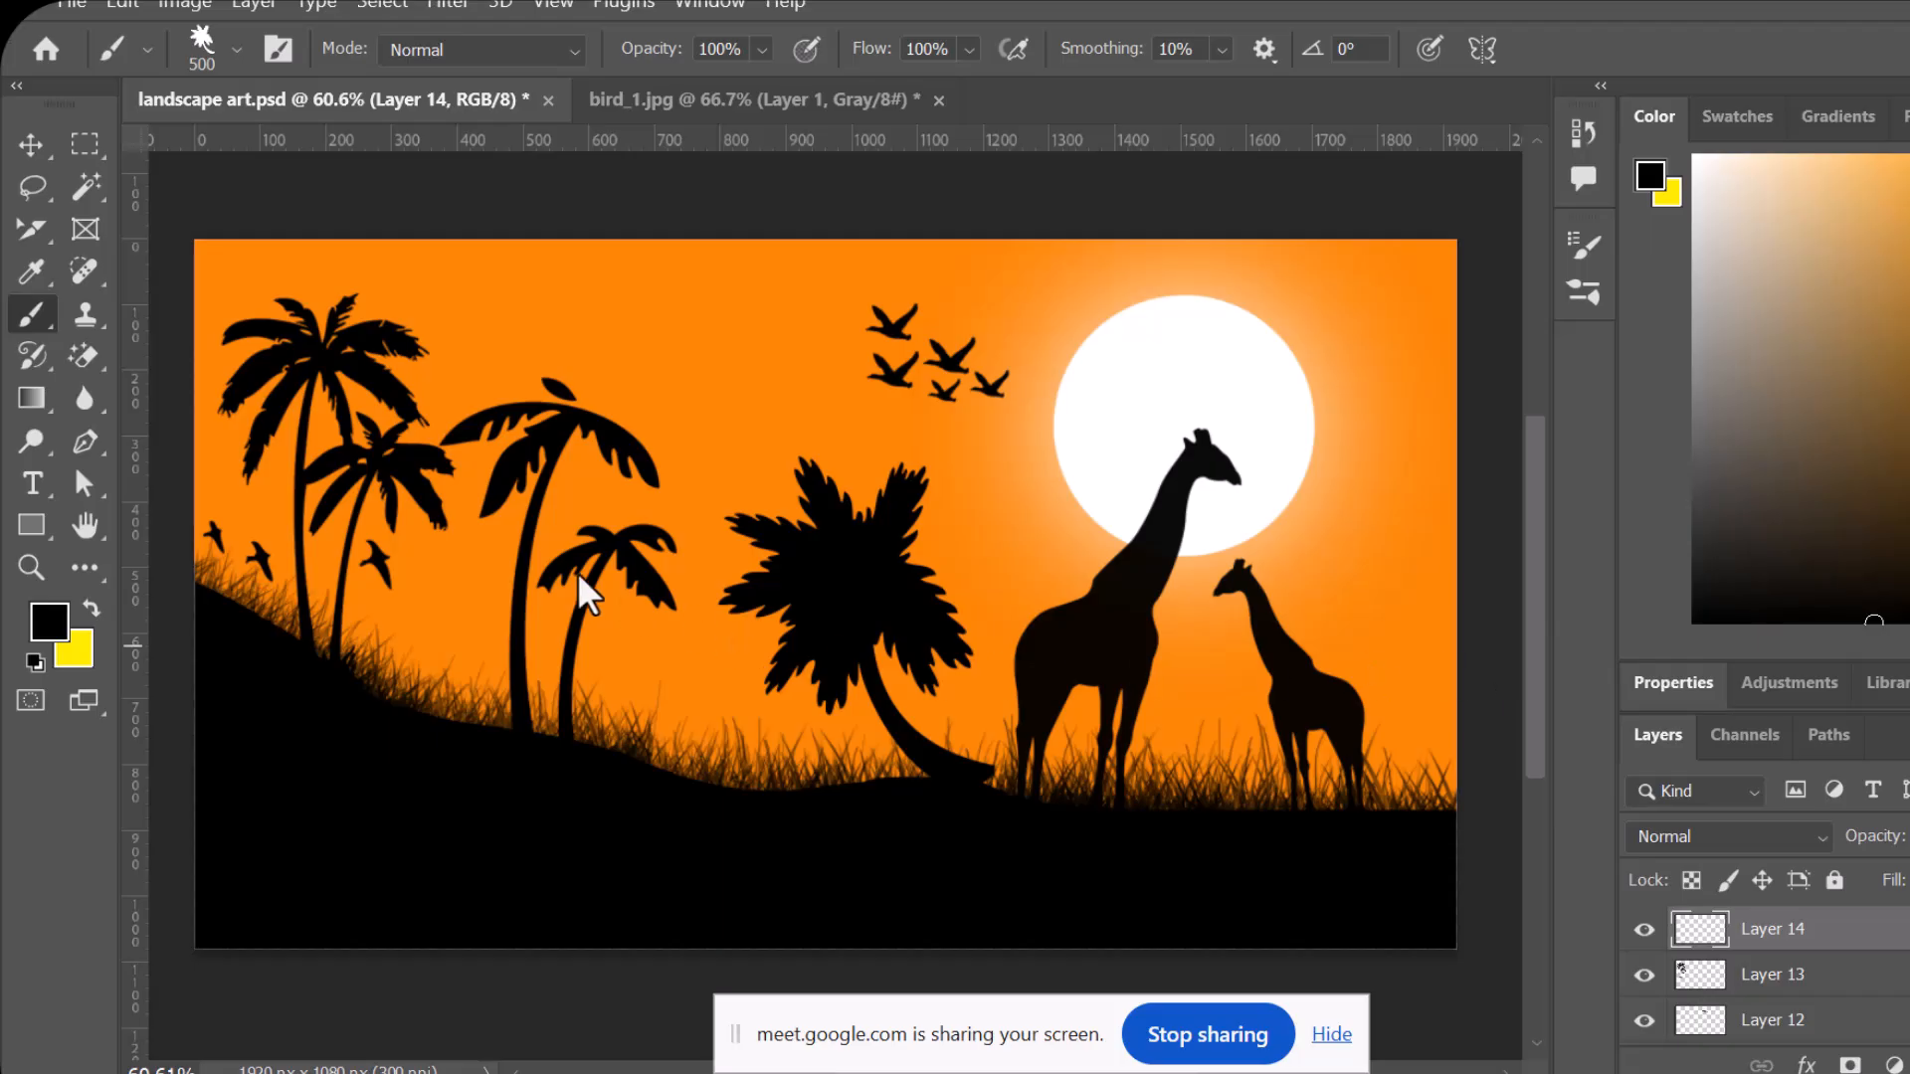
{"action": "key", "text": "ctrl+z"}
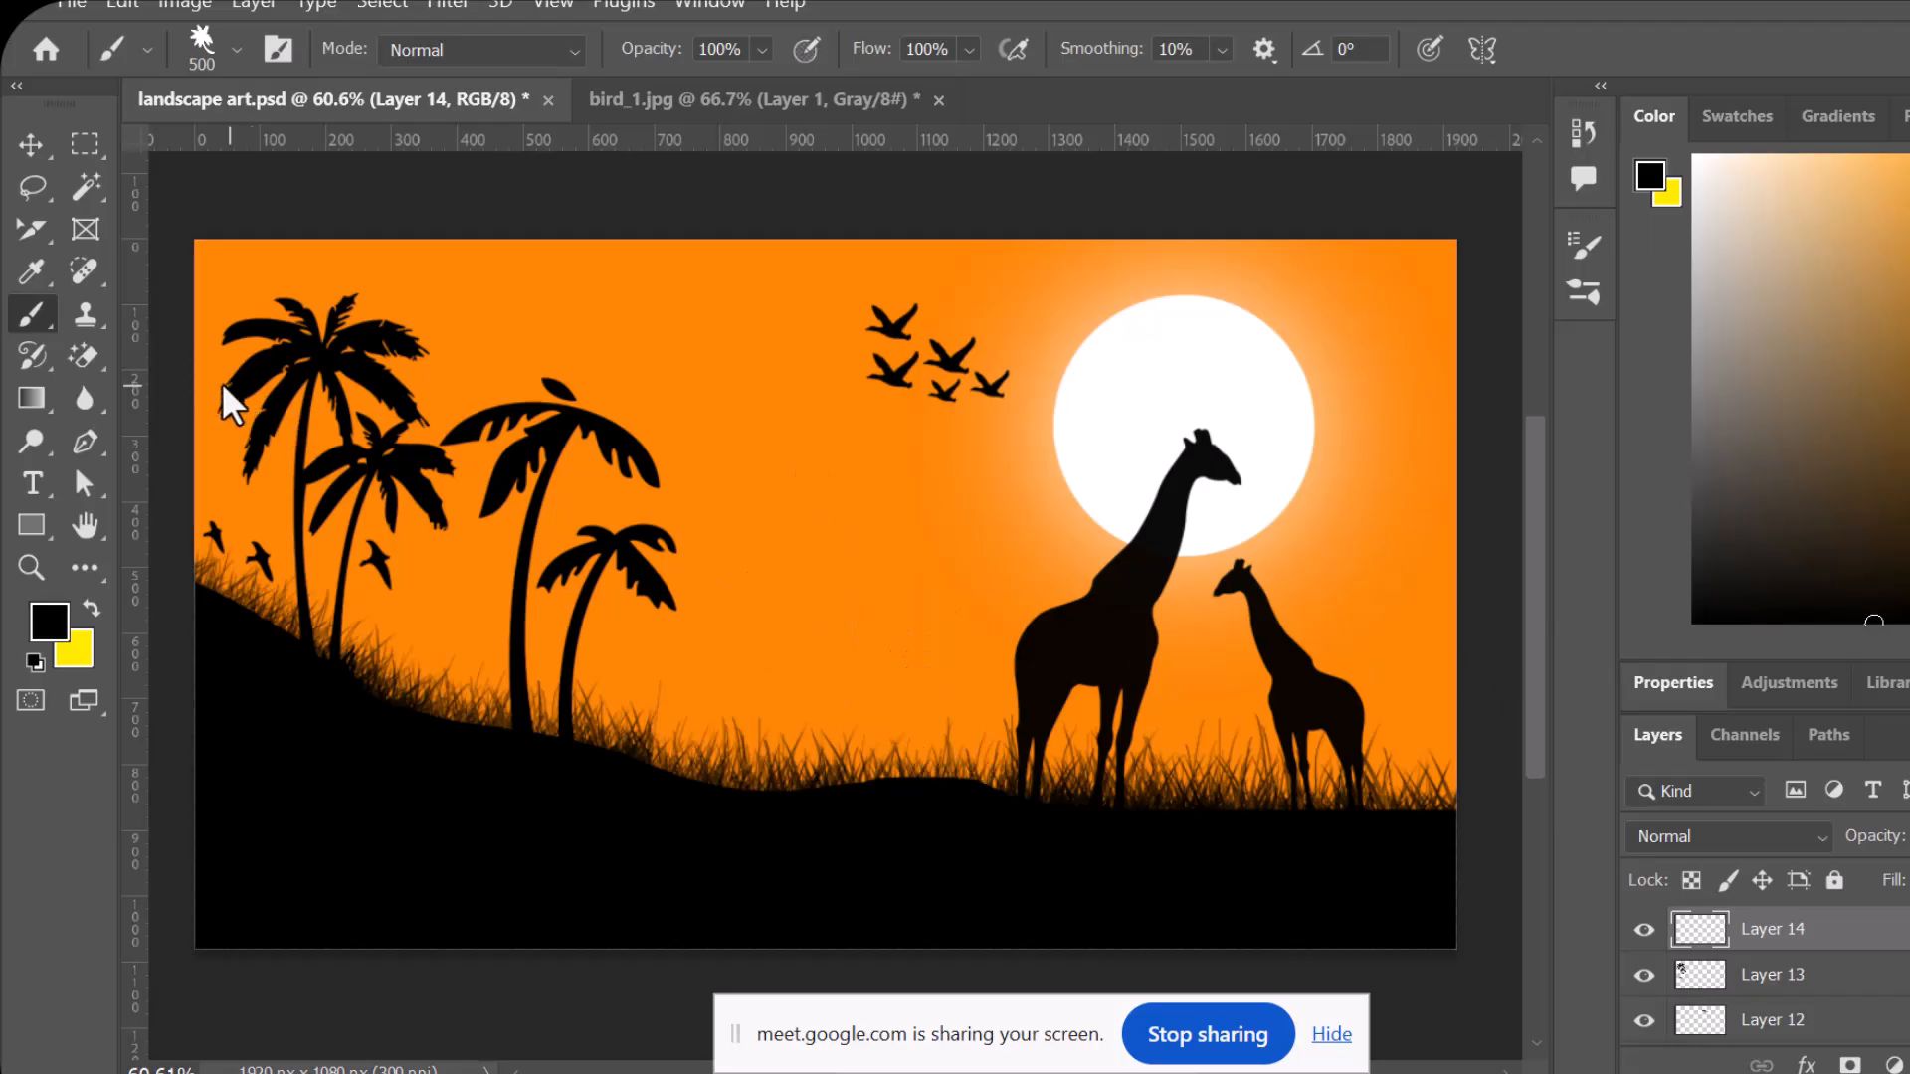
- Choose the palm tree pair brush tip and stamp it at 700 px beside the small giraffe at the canvas's right edge on Layer 14
{"action": "left_click", "coordinate": [280, 49]}
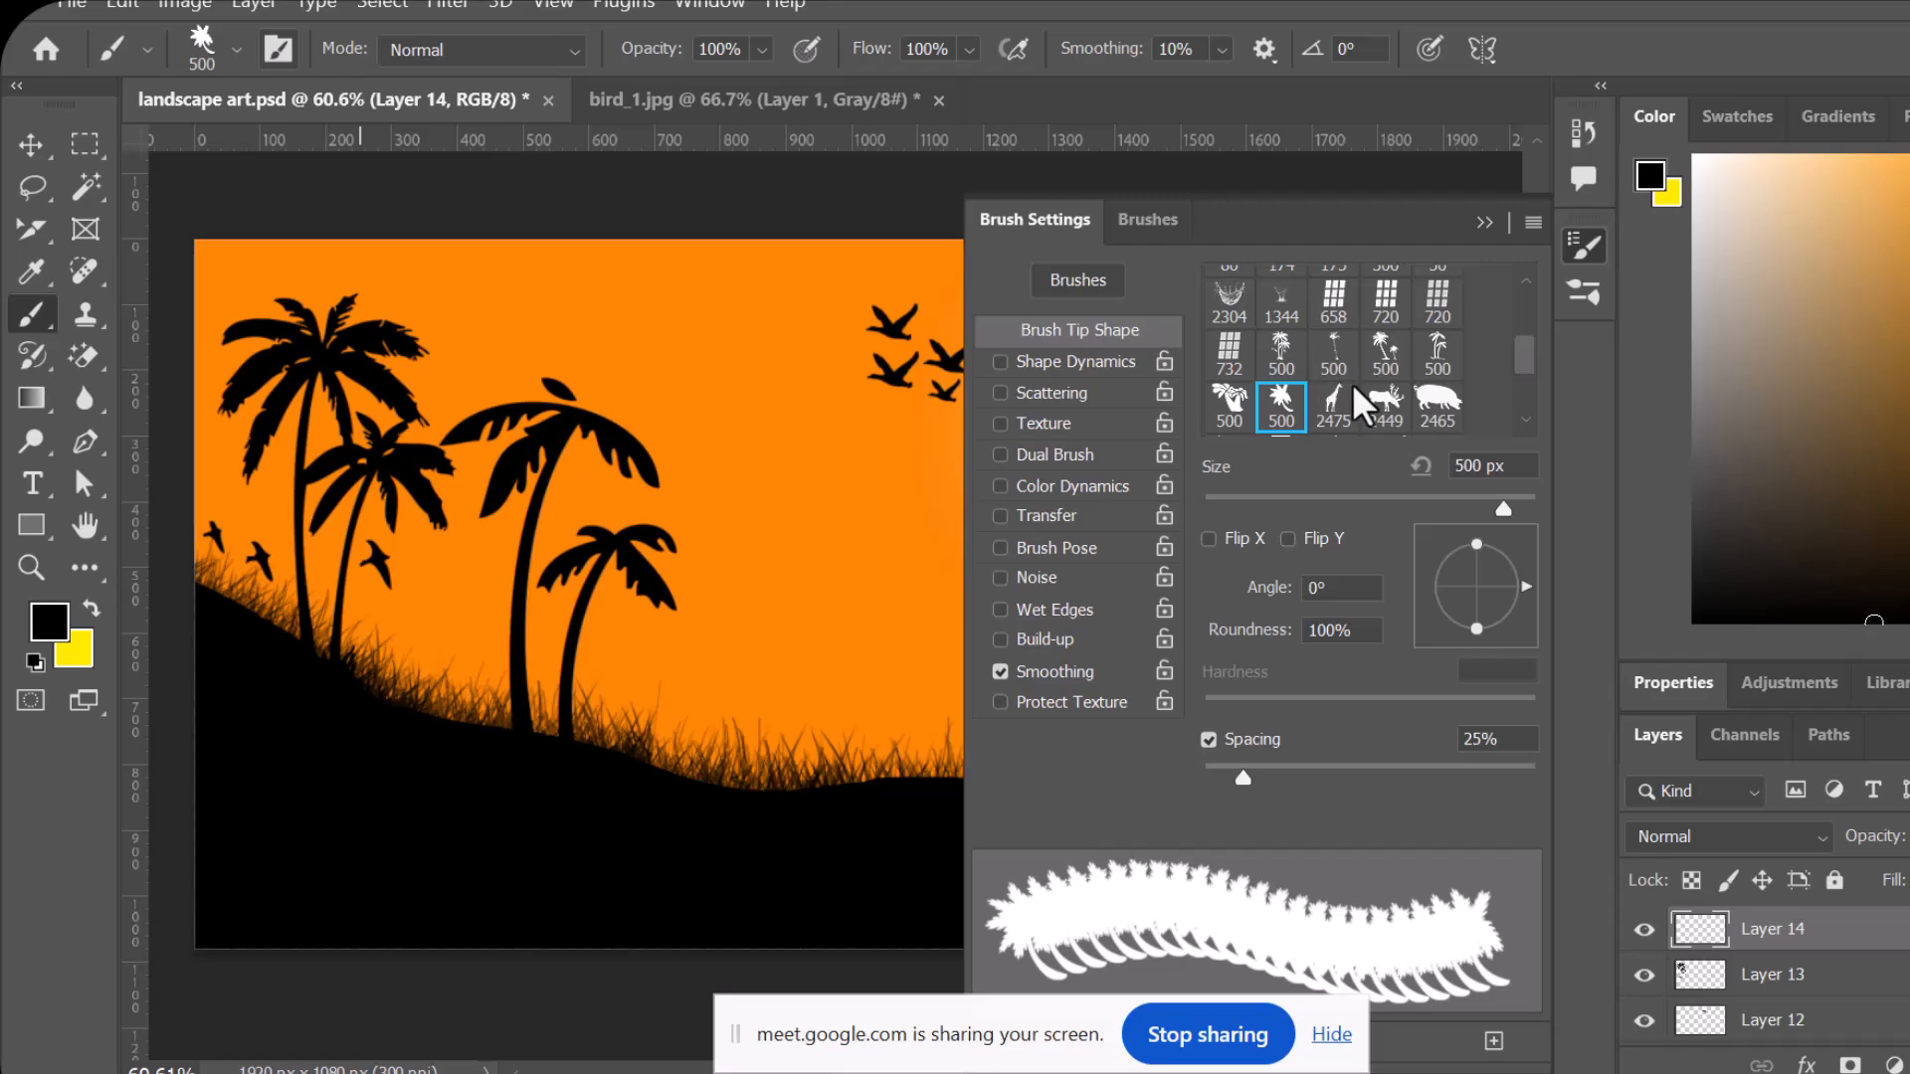
{"action": "left_click", "coordinate": [1283, 360]}
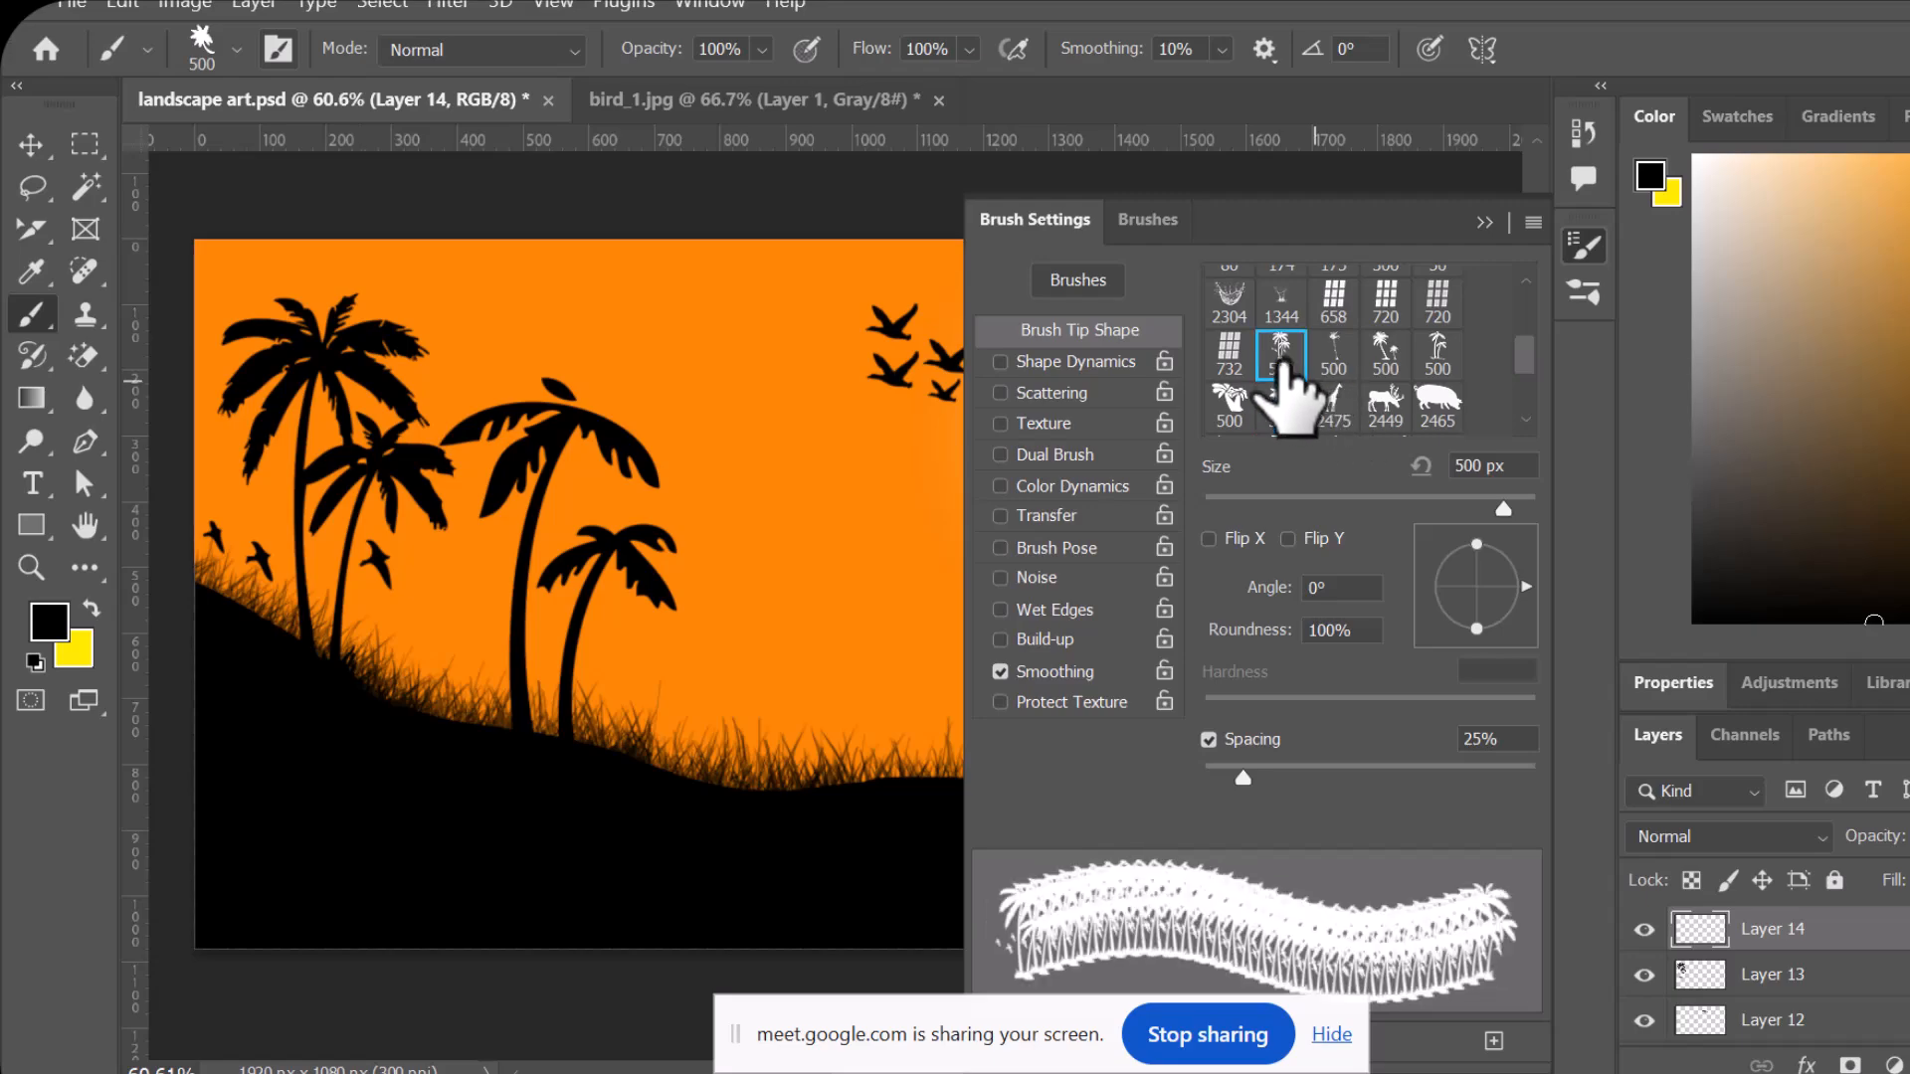
{"action": "left_click", "coordinate": [1485, 221]}
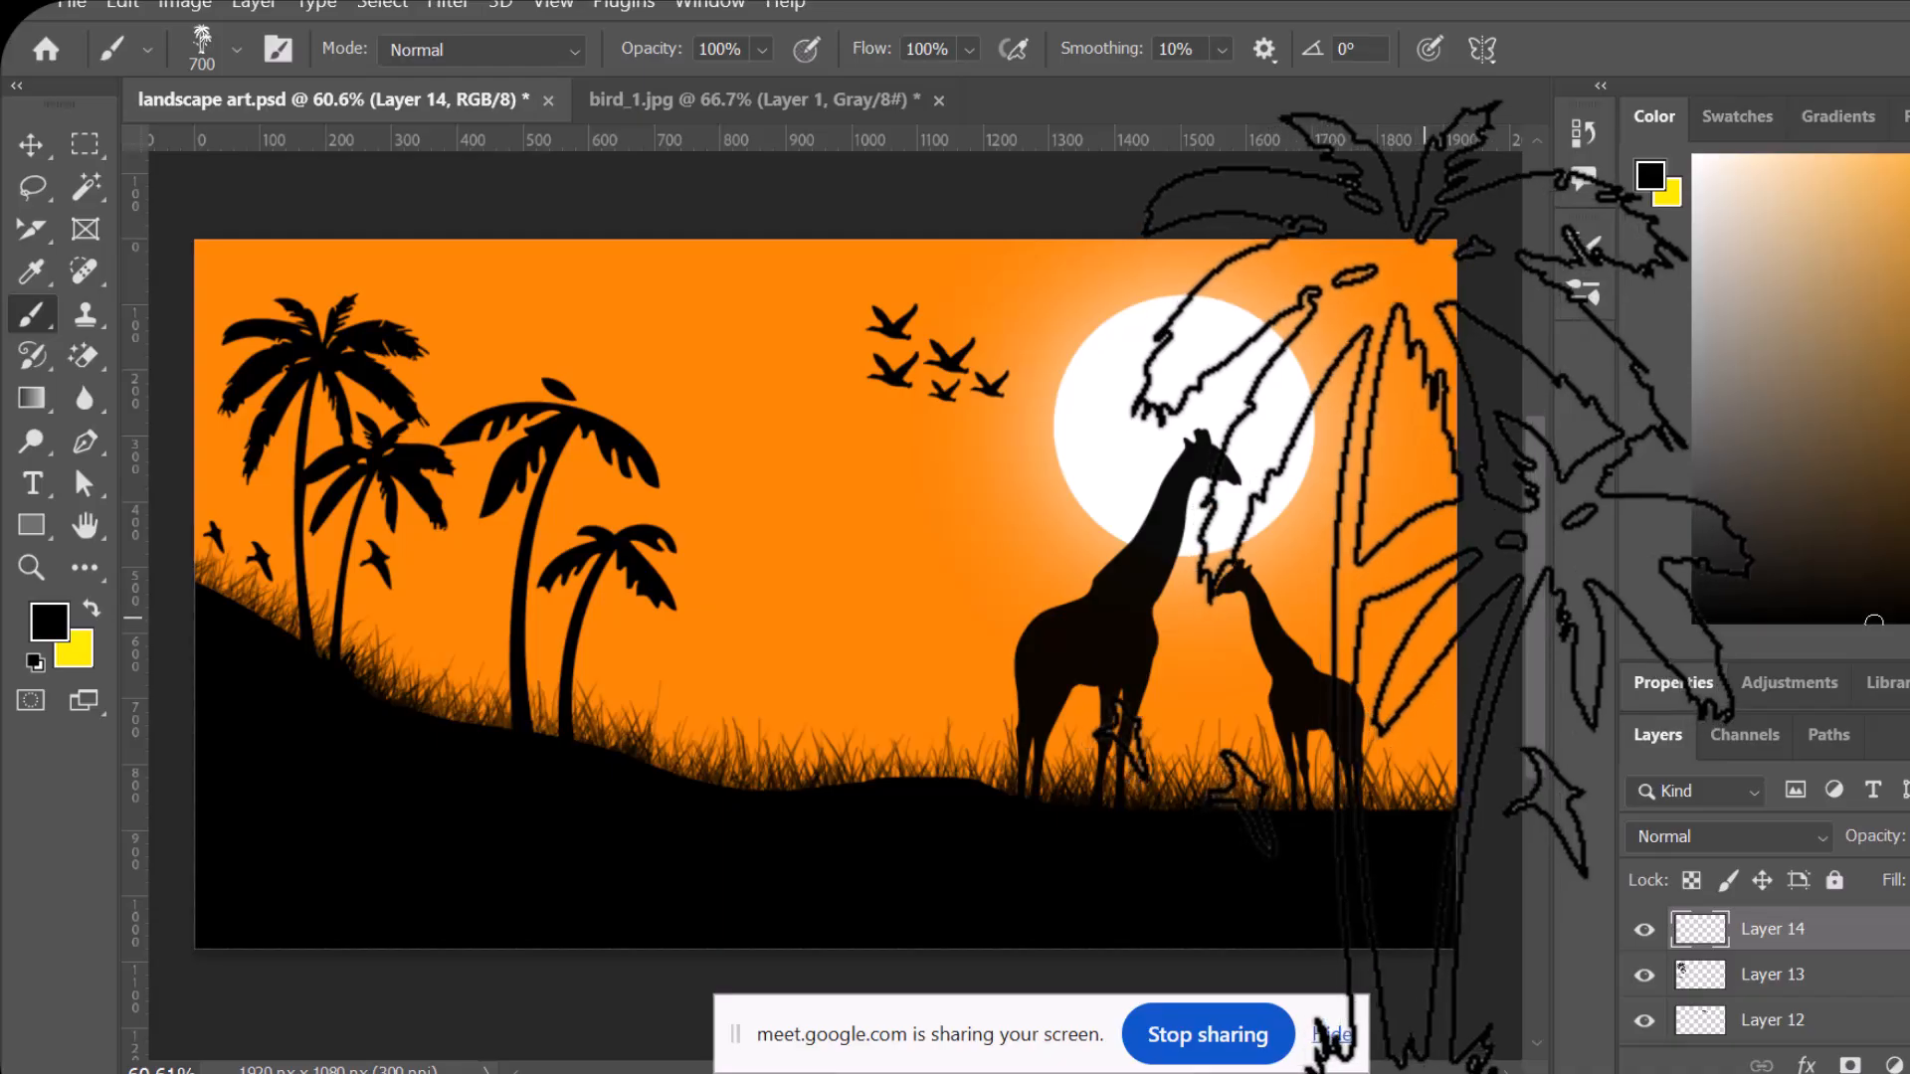
{"action": "left_click", "coordinate": [1413, 587]}
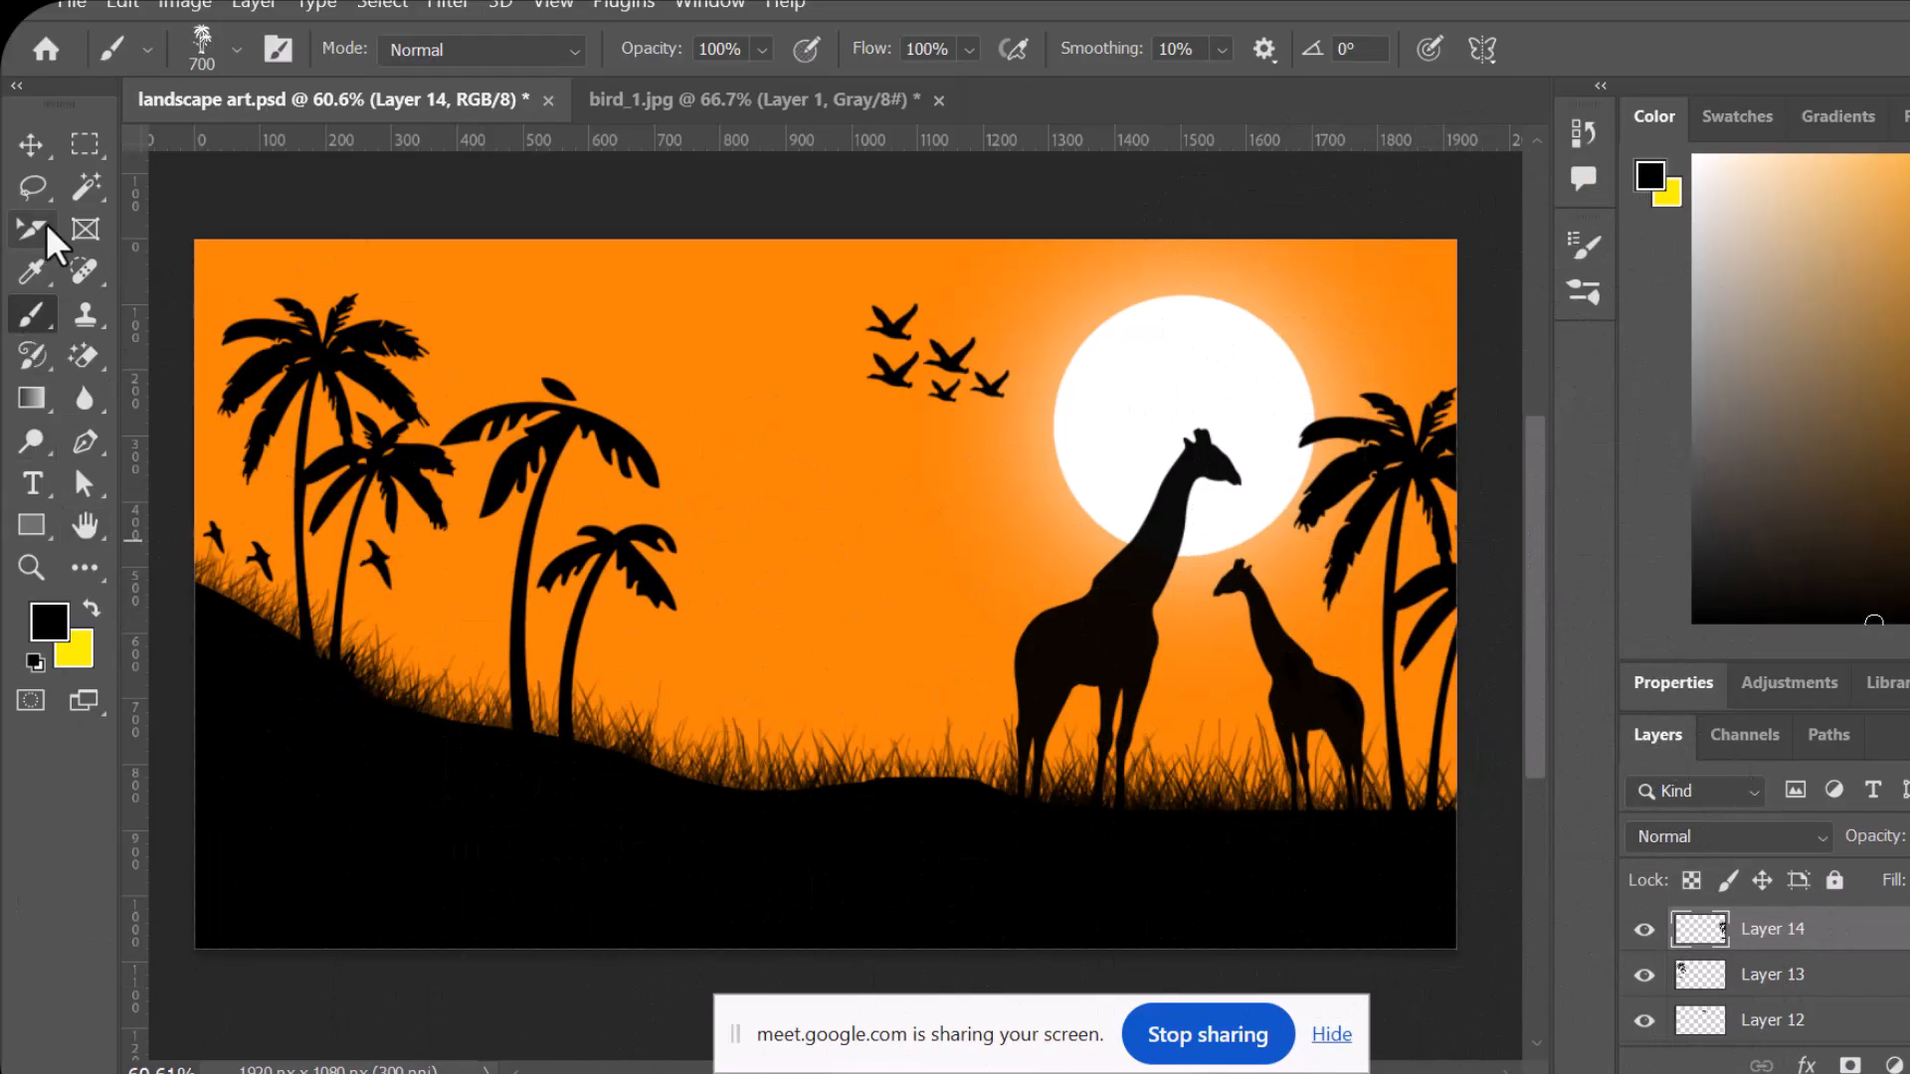
- Return to the Brush tool and open its full brush settings
{"action": "left_click", "coordinate": [30, 145]}
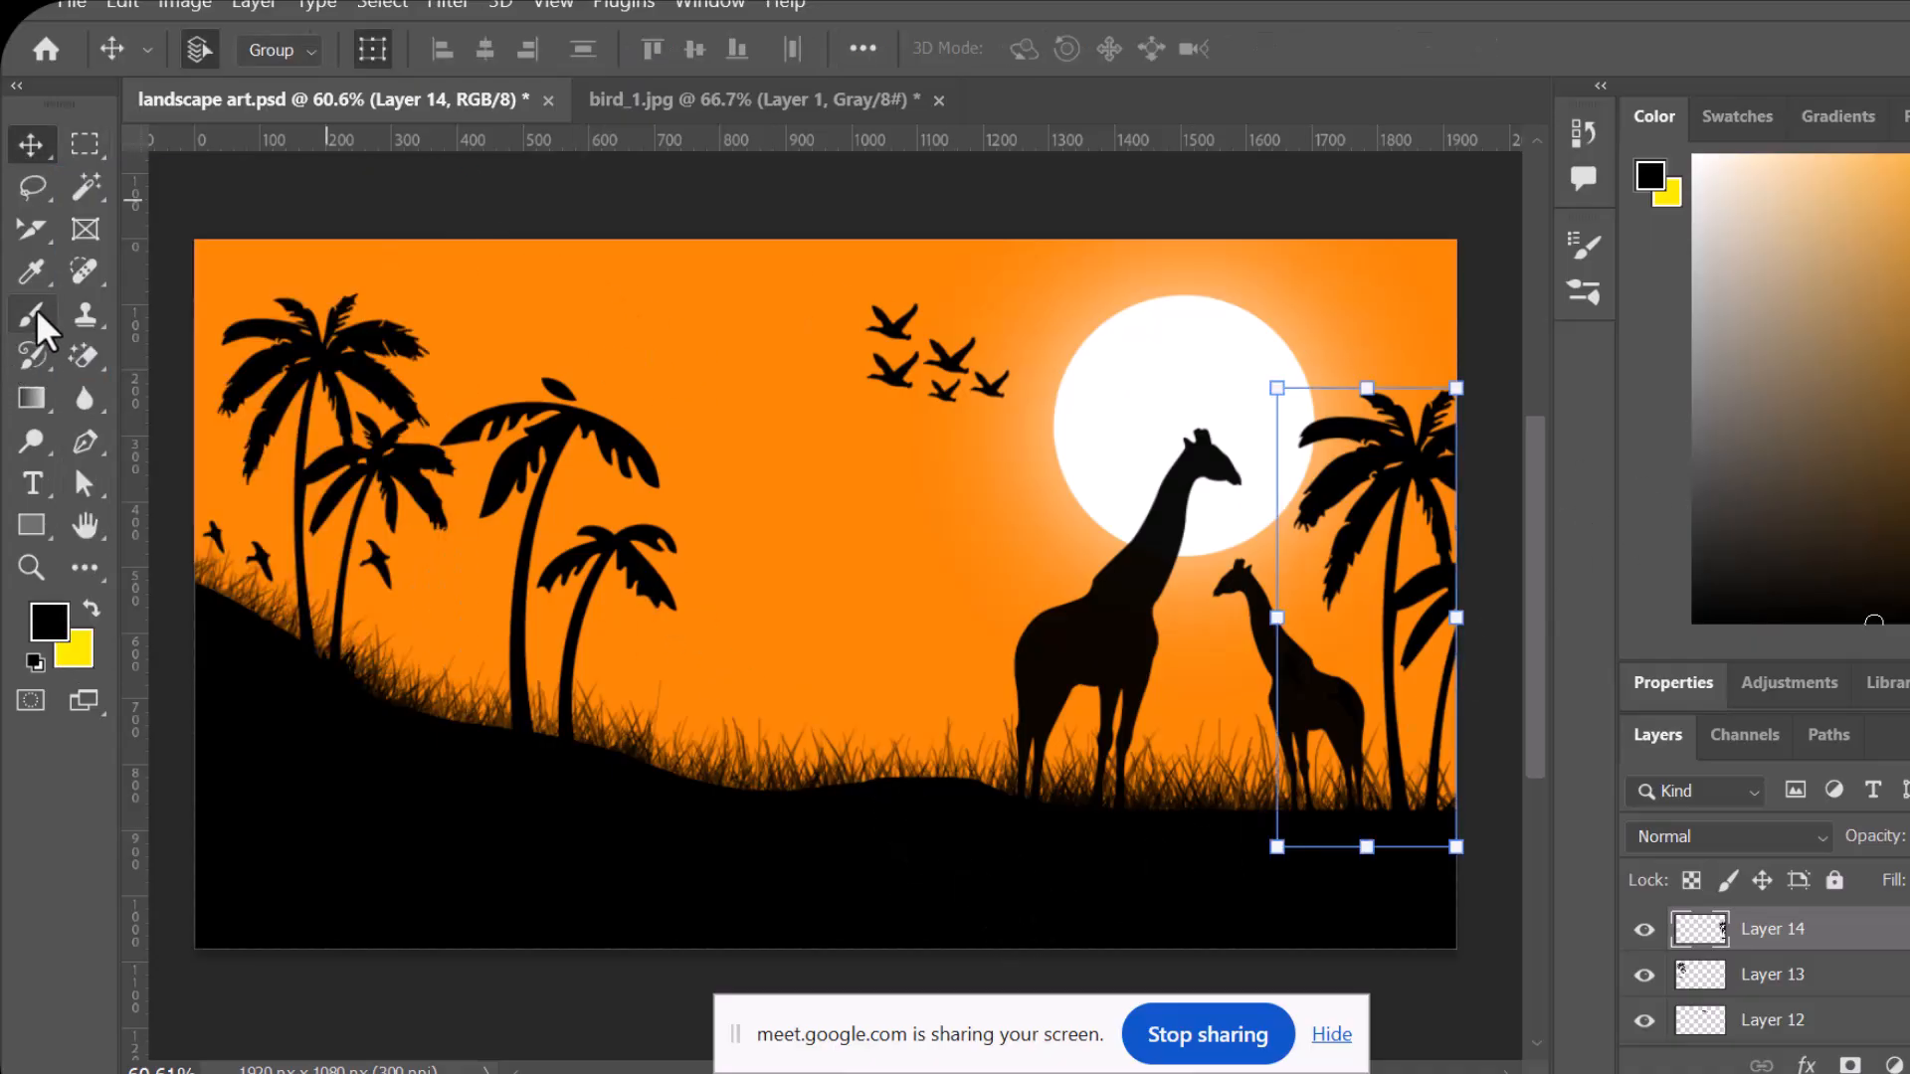
{"action": "left_click", "coordinate": [29, 314]}
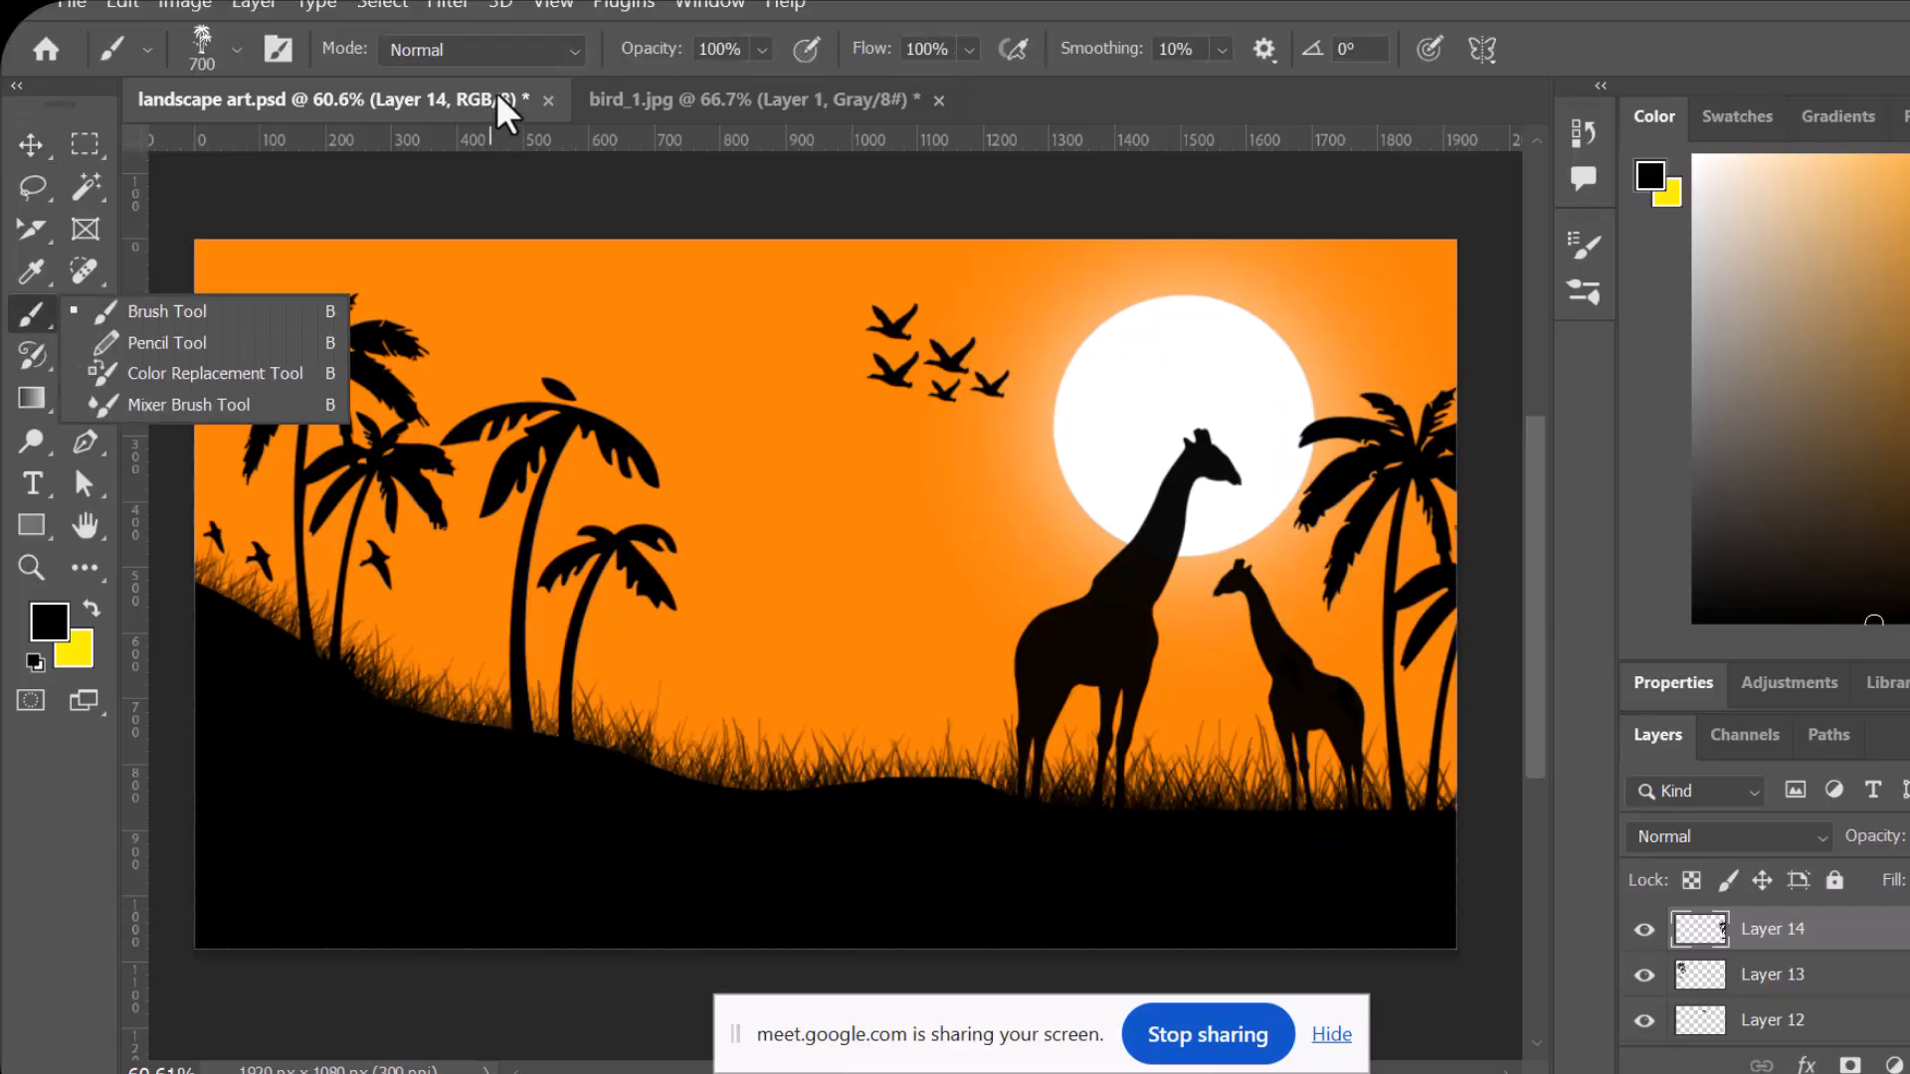
{"action": "left_click", "coordinate": [272, 55]}
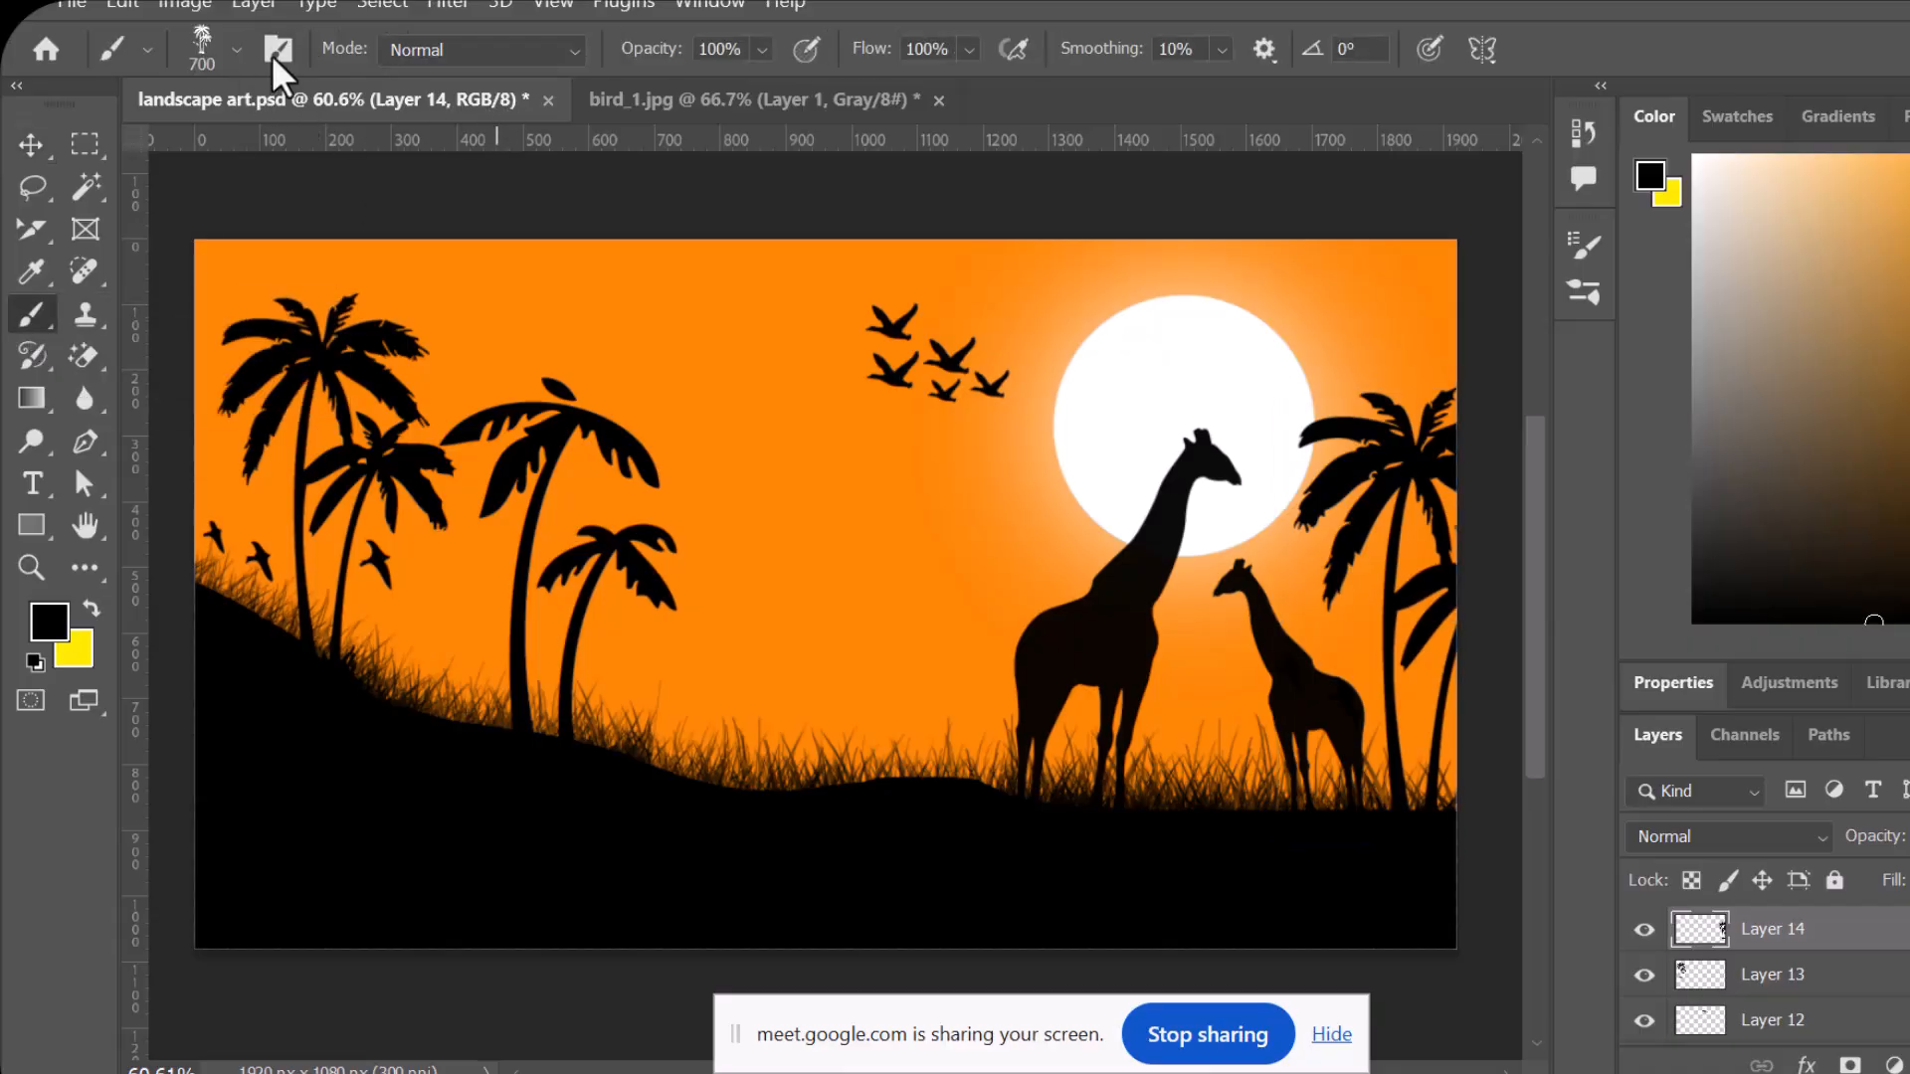
{"action": "left_click", "coordinate": [239, 51]}
{"action": "left_click", "coordinate": [288, 48]}
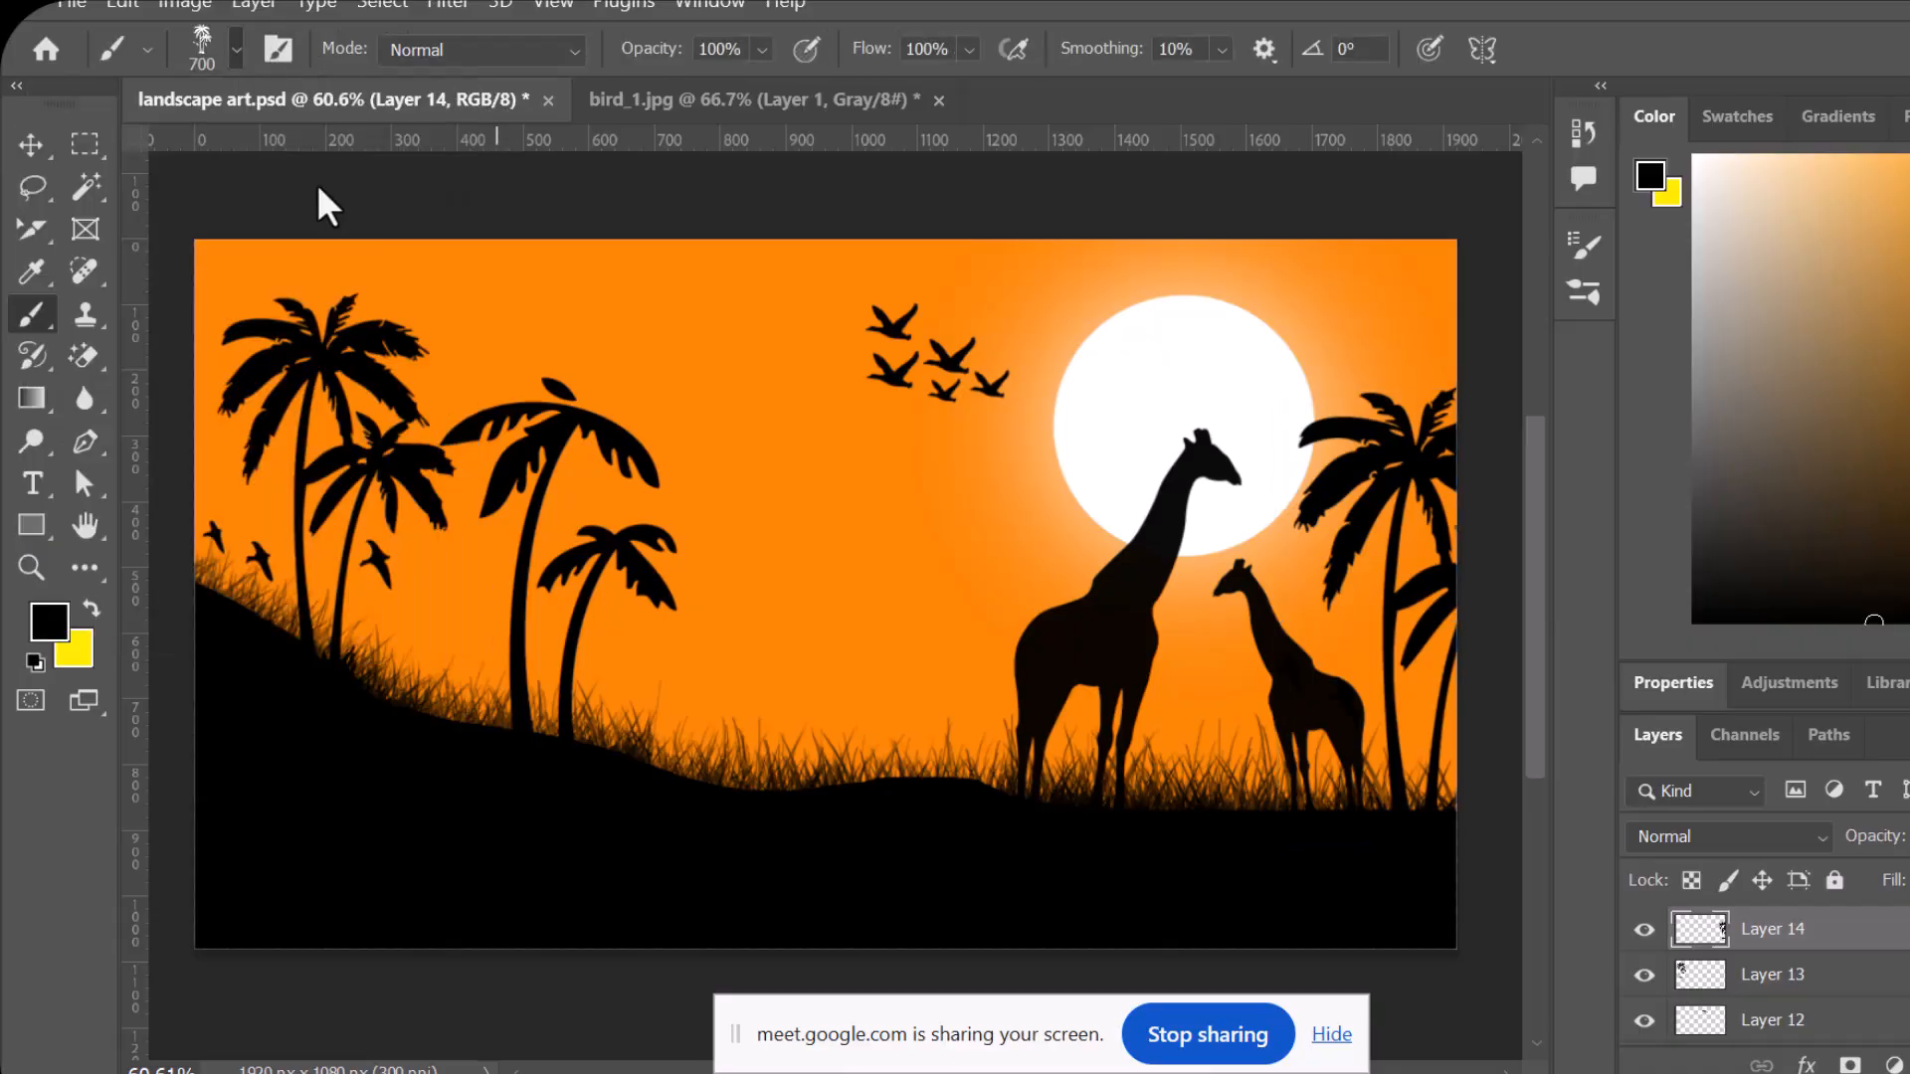